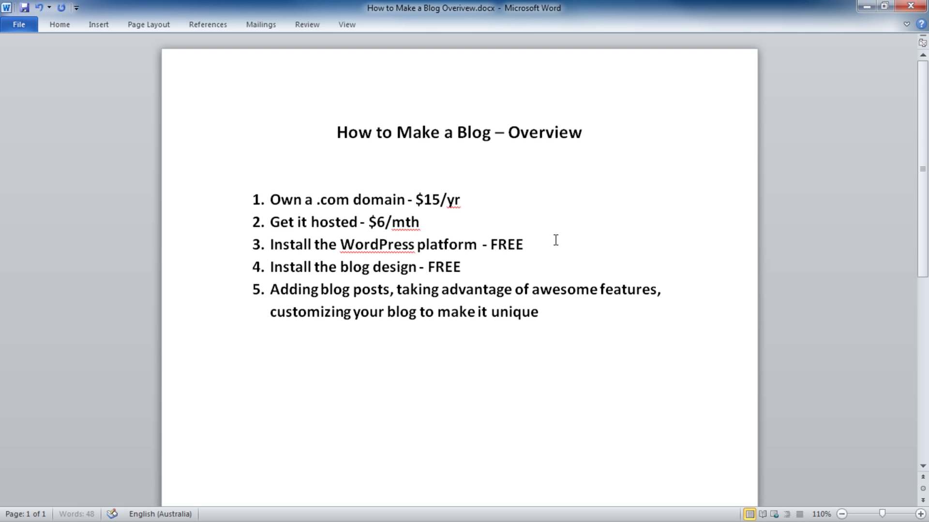
# - Append ' - FREE' after 'unique' at the end of overview item 5
pyautogui.click(587, 310)
pyautogui.write('- FREE')
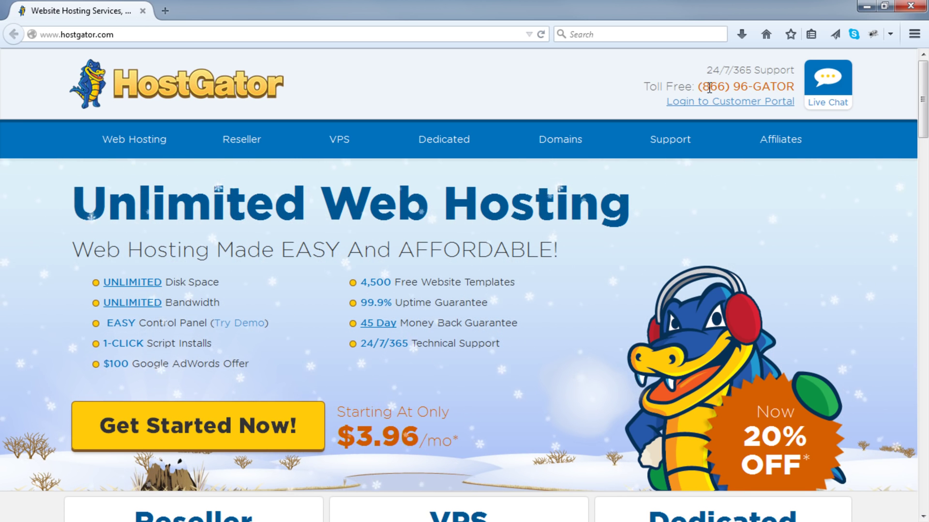
pyautogui.moveTo(922, 97); pyautogui.dragTo(908, 349)
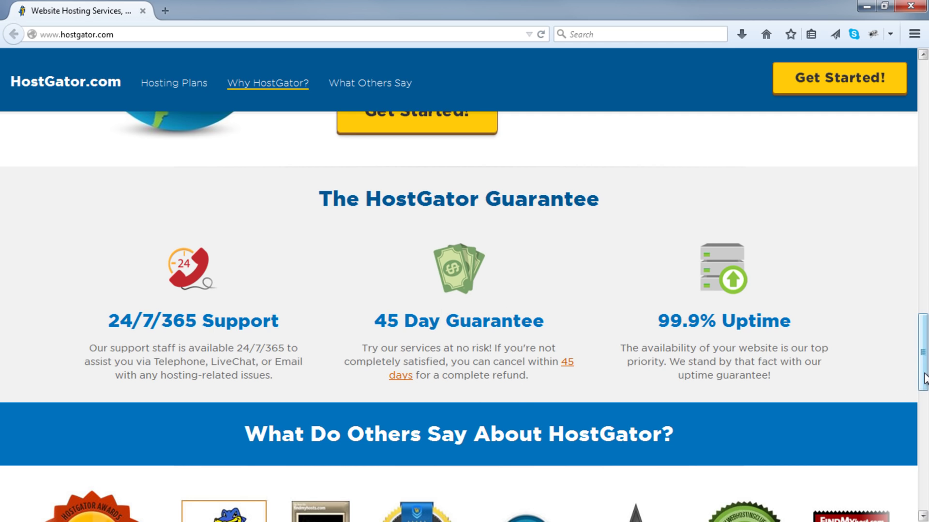
pyautogui.moveTo(924, 378); pyautogui.dragTo(925, 100)
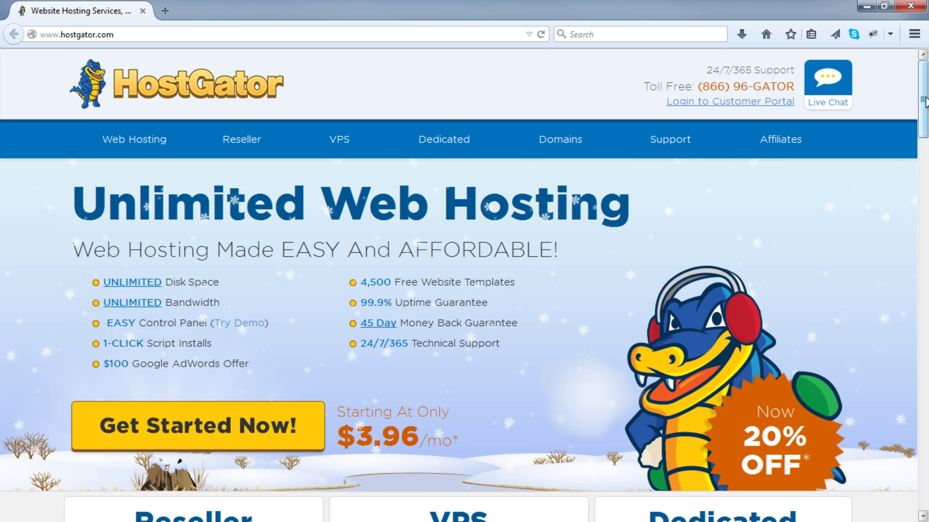
# - Go to the Web Hosting plans and choose Sign Up Now on the Hatchling plan
pyautogui.click(137, 141)
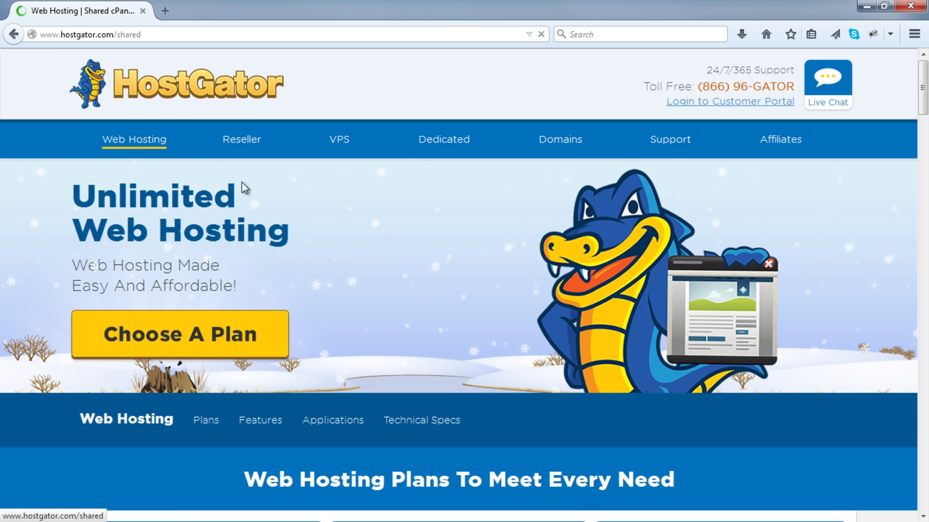
pyautogui.scroll(-5, 240, 187)
pyautogui.scroll(-3, 922, 140)
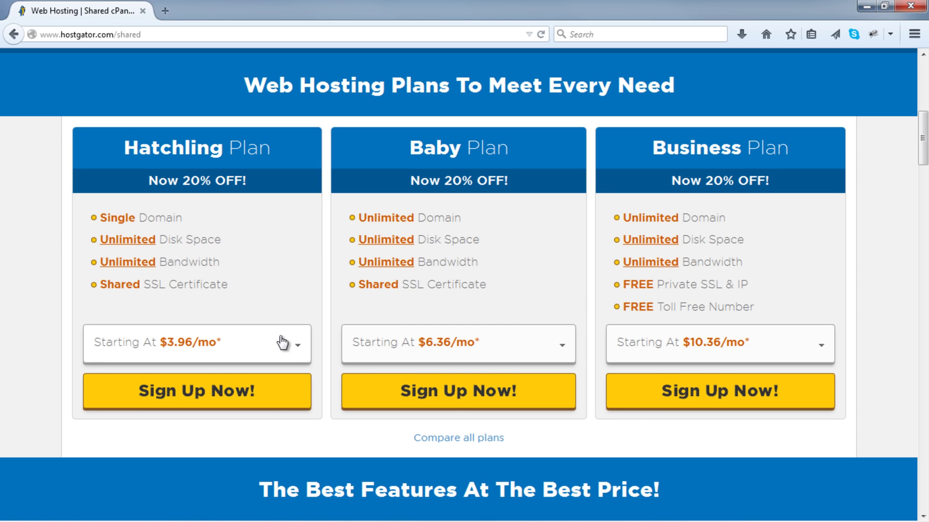
pyautogui.click(264, 402)
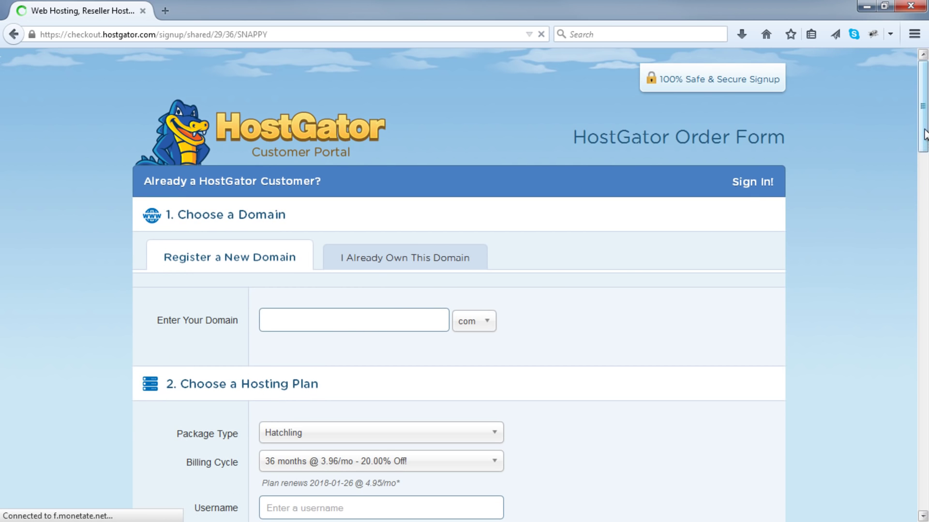
# - Search availability of mytravelnews with the .com ending under Register a New Domain
pyautogui.moveTo(923, 134); pyautogui.dragTo(921, 160)
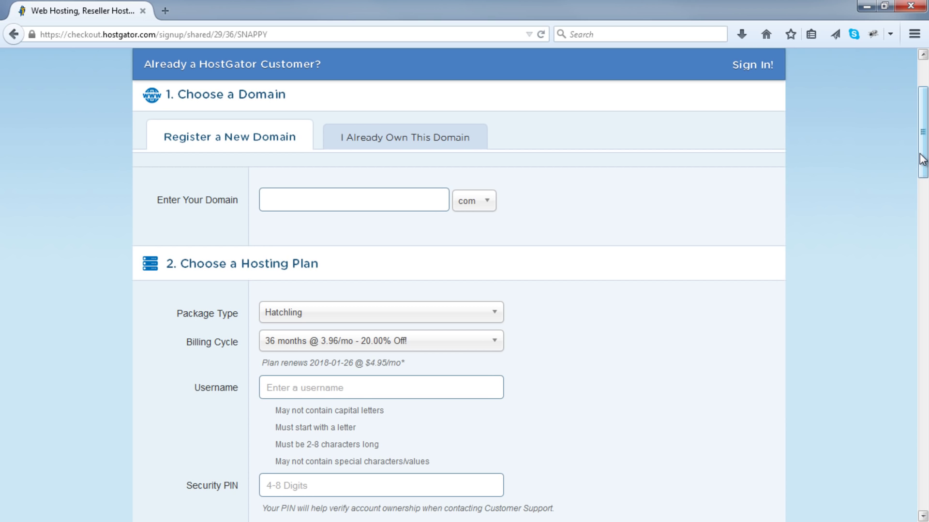
pyautogui.click(441, 137)
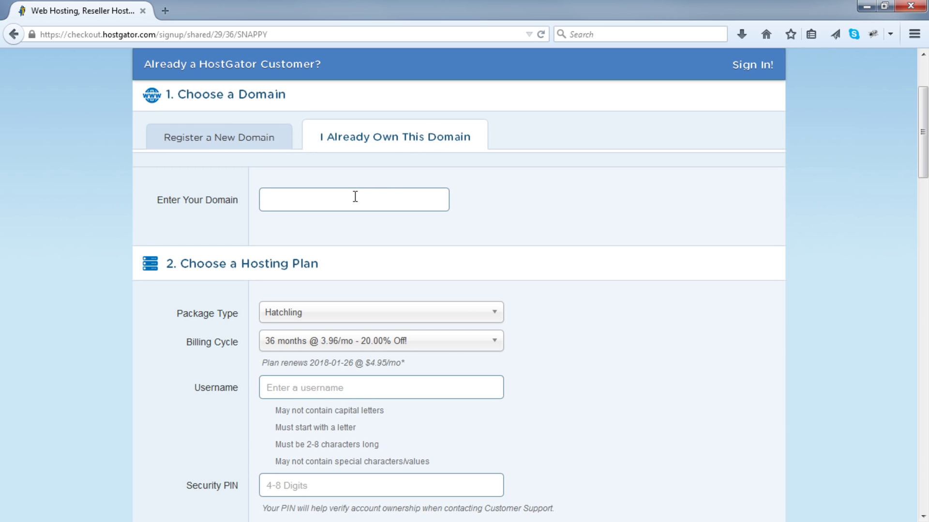
pyautogui.click(217, 145)
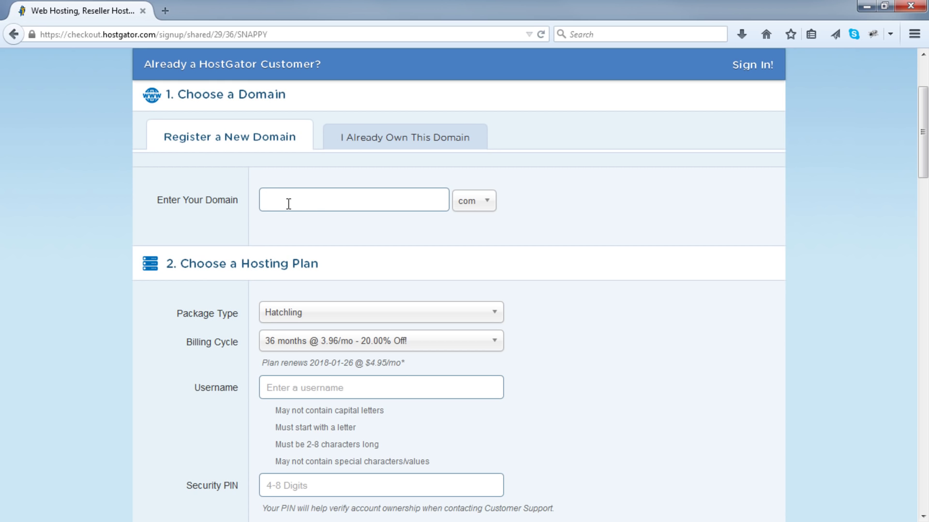
pyautogui.write('mytravelnews')
pyautogui.click(473, 207)
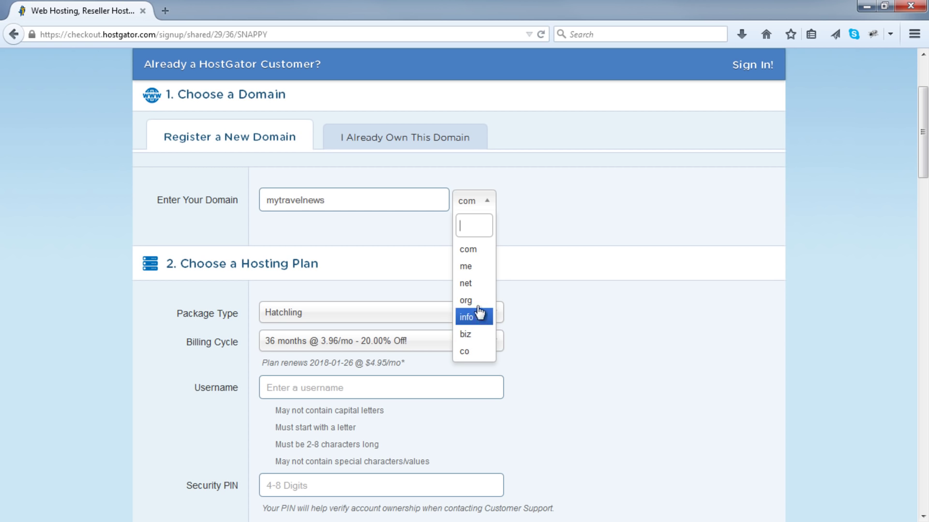
pyautogui.click(482, 259)
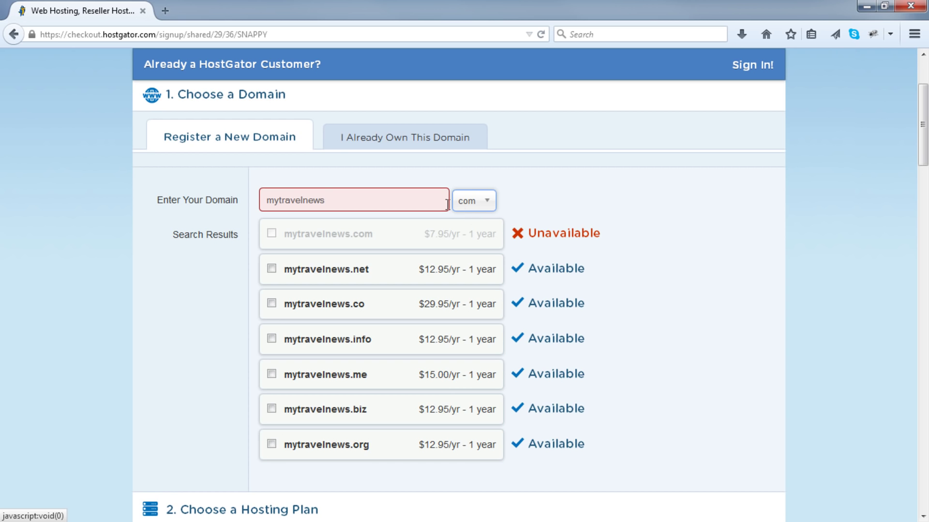
pyautogui.moveTo(362, 200); pyautogui.dragTo(255, 196)
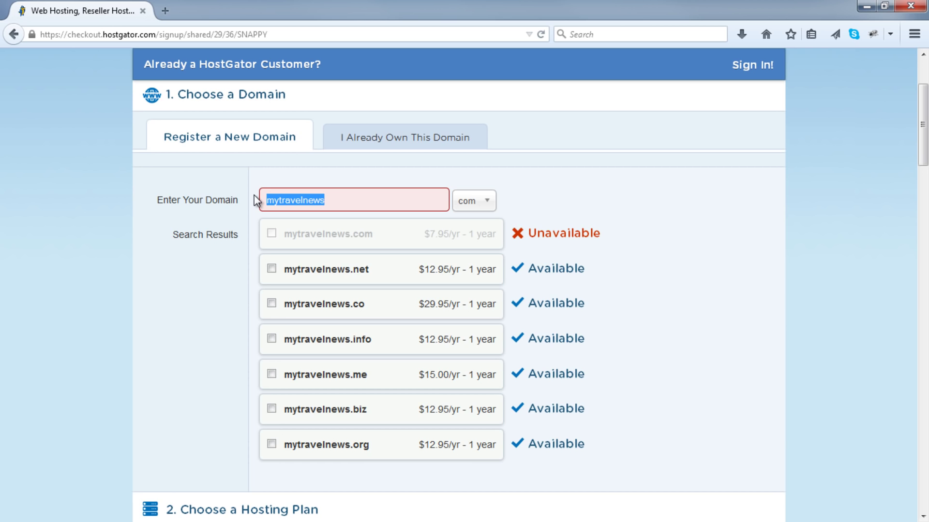
# - Check whether foodandthings.com is available
pyautogui.write('foodandthings')
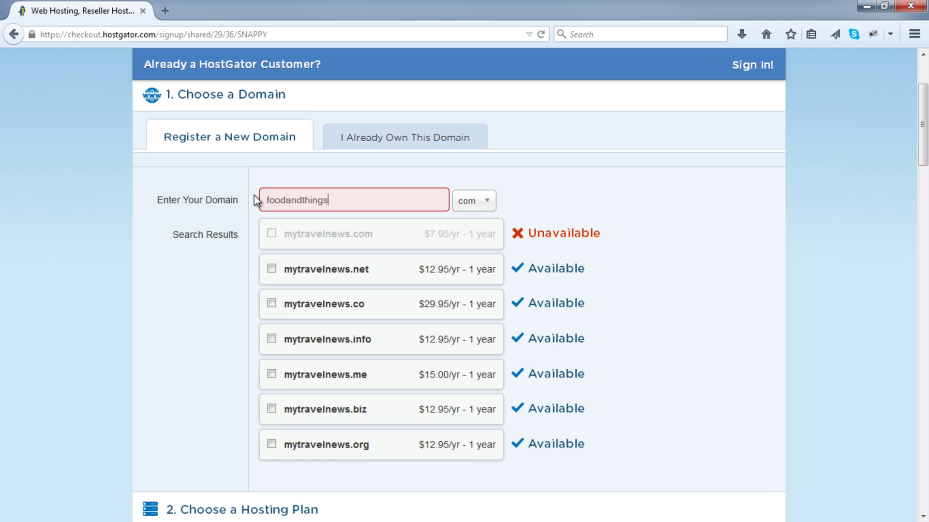
pyautogui.click(488, 202)
pyautogui.click(476, 244)
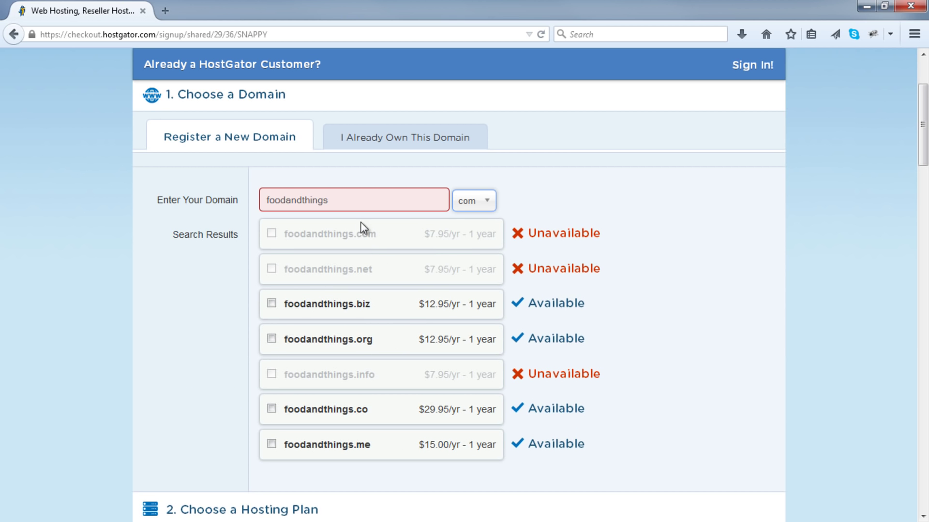
pyautogui.moveTo(358, 201); pyautogui.dragTo(202, 203)
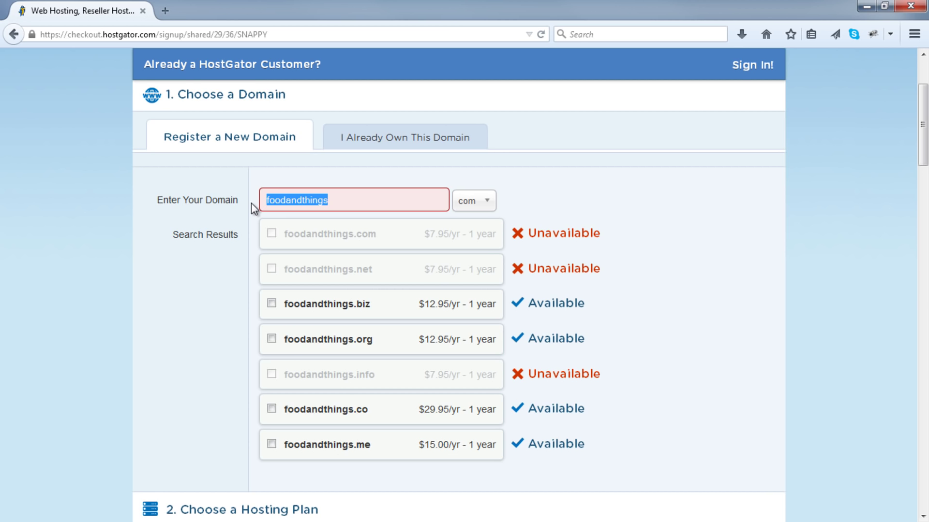
# - Search emcblogdemo.com and add it as the primary domain
pyautogui.write('emcblogdemo')
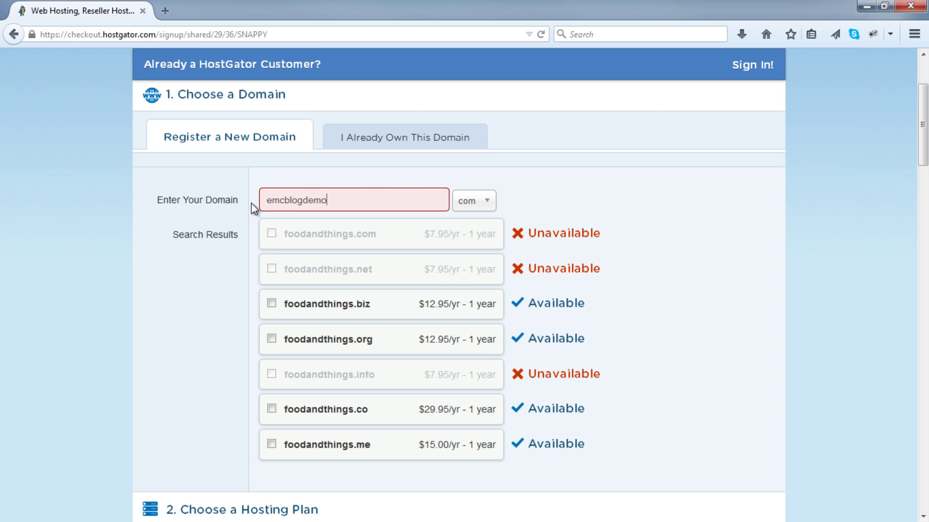
pyautogui.click(472, 209)
pyautogui.click(468, 250)
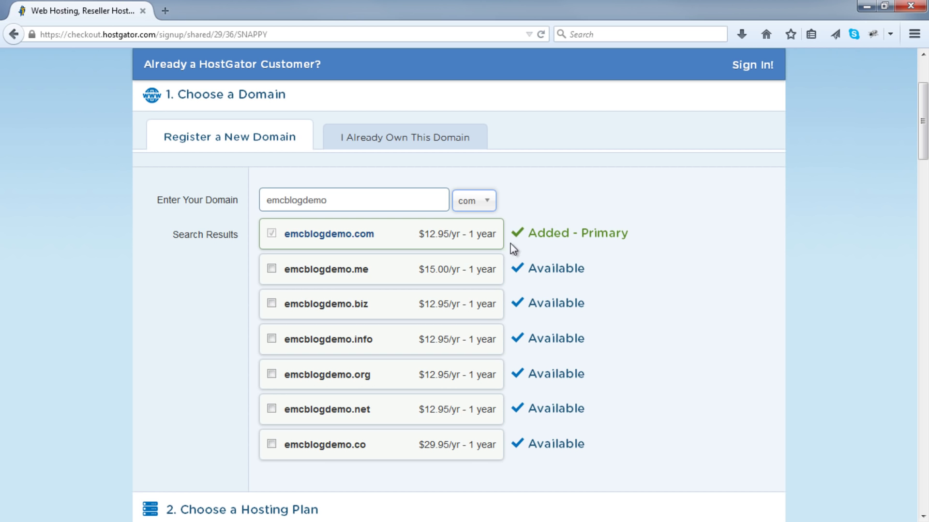
pyautogui.scroll(-3, 617, 261)
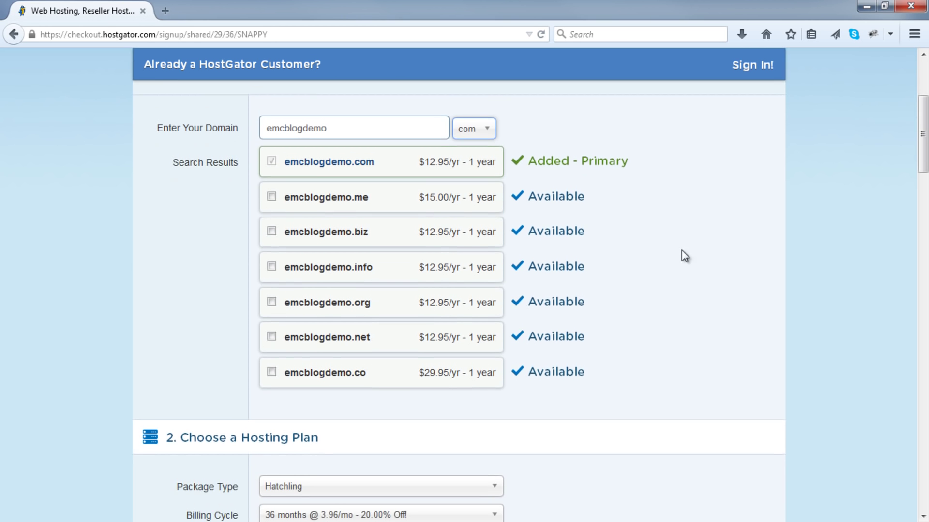
# - Set the Hatchling billing cycle to 12 months at $5.56/mo
pyautogui.moveTo(924, 155); pyautogui.dragTo(925, 216)
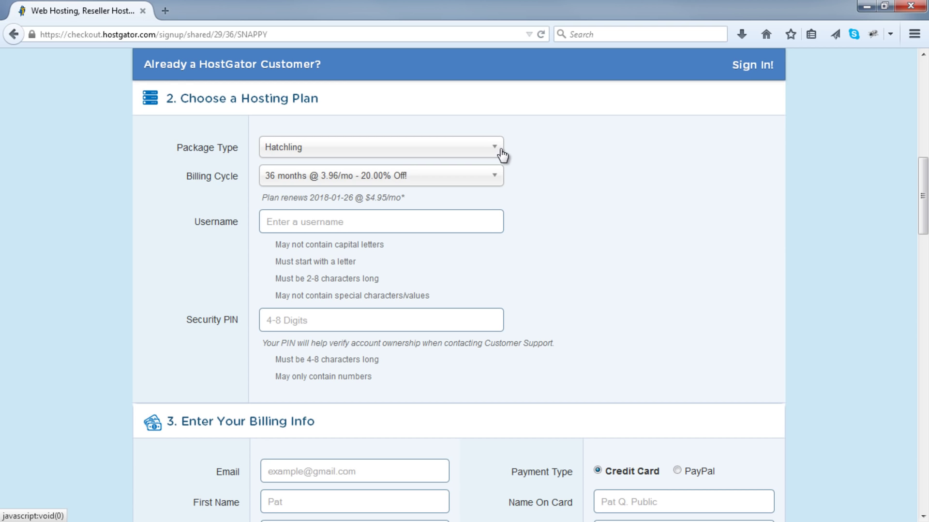
pyautogui.click(497, 178)
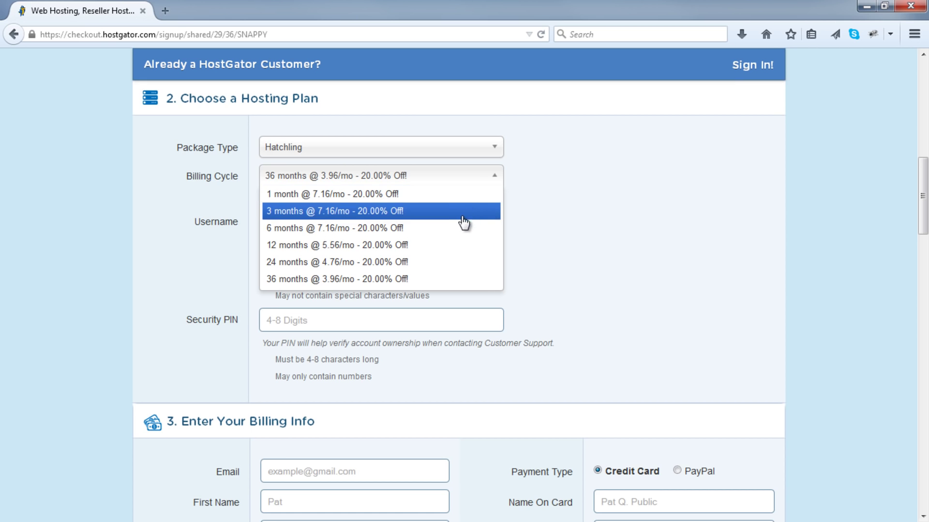
pyautogui.click(443, 246)
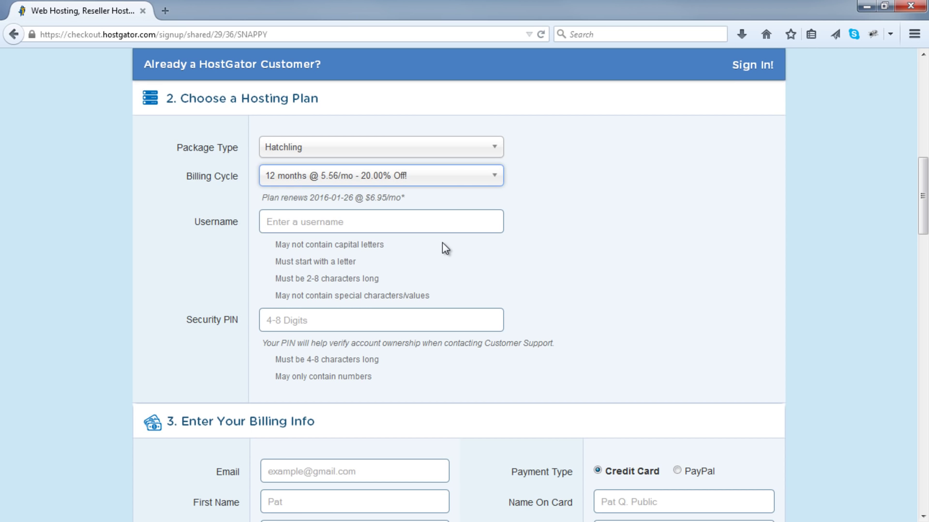
pyautogui.click(446, 187)
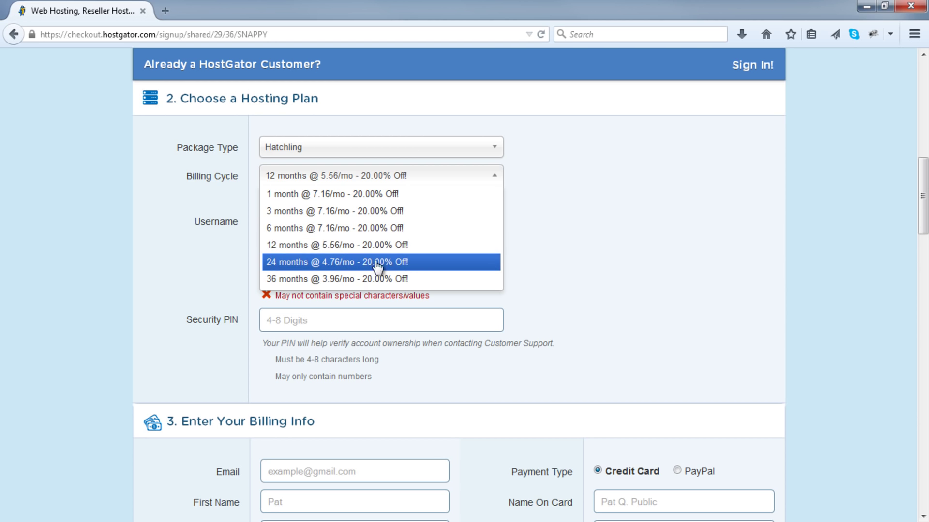
pyautogui.click(417, 245)
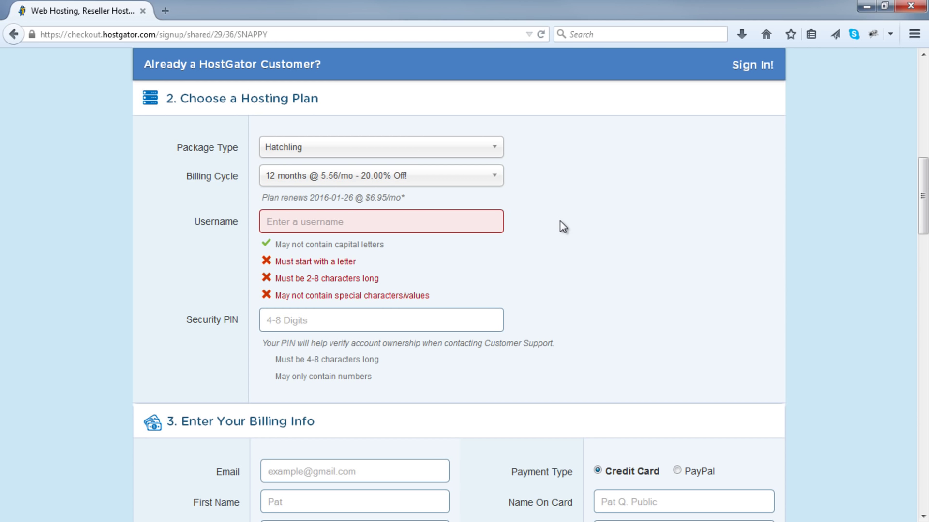
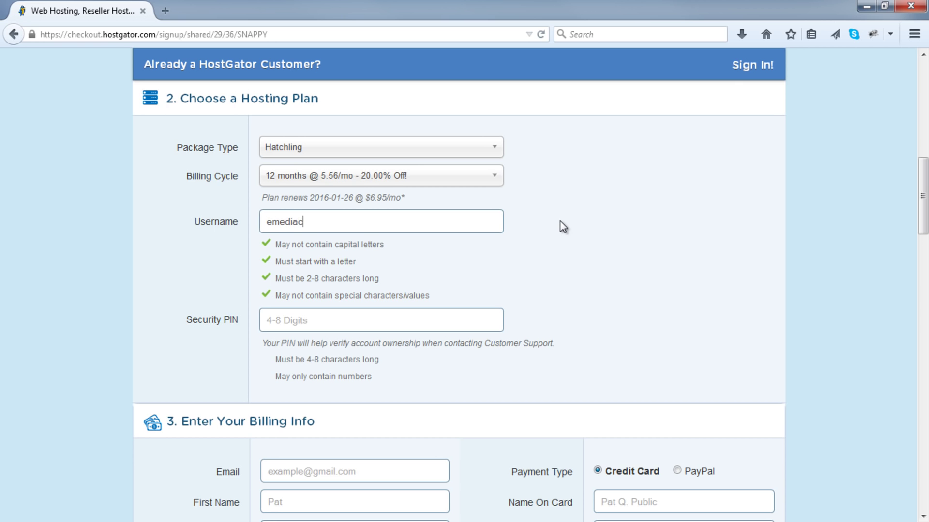
# - Enter a hosting username and a 4-digit security PIN
pyautogui.press('Tab')
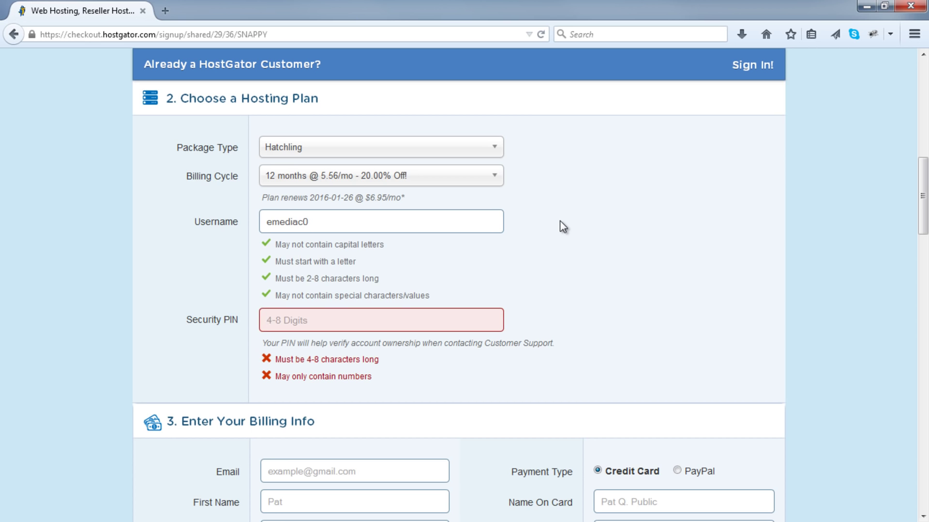
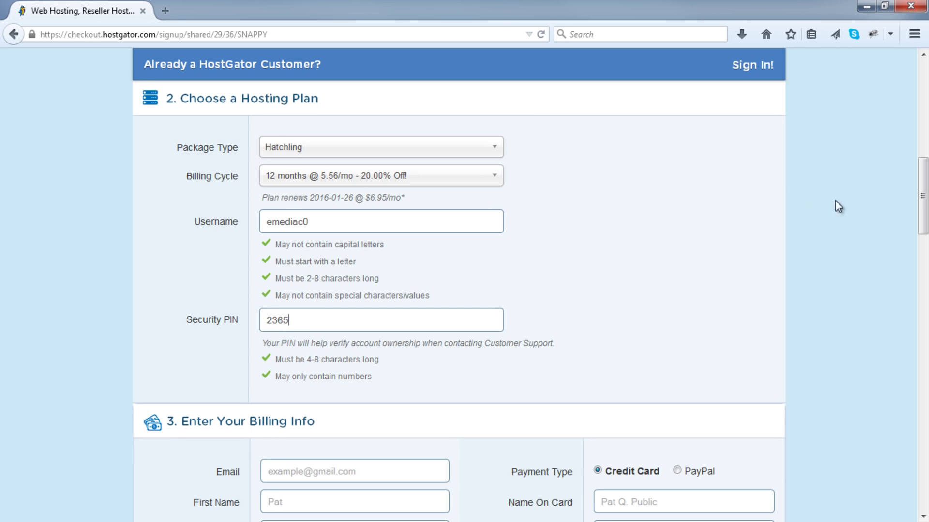
pyautogui.moveTo(923, 206); pyautogui.dragTo(910, 257)
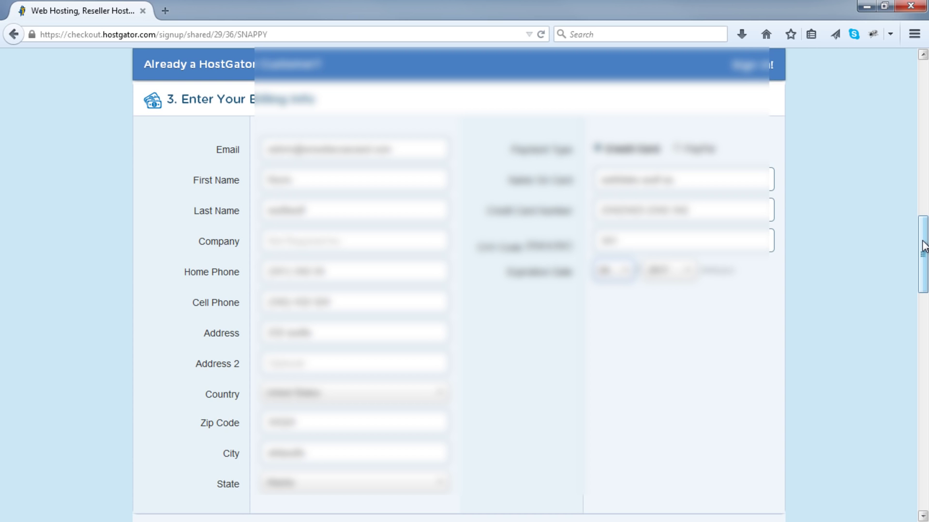
# - Decline domain privacy for emcblogdemo.com and untick the SiteLock and CodeGuard add-ons
pyautogui.moveTo(922, 241); pyautogui.dragTo(923, 329)
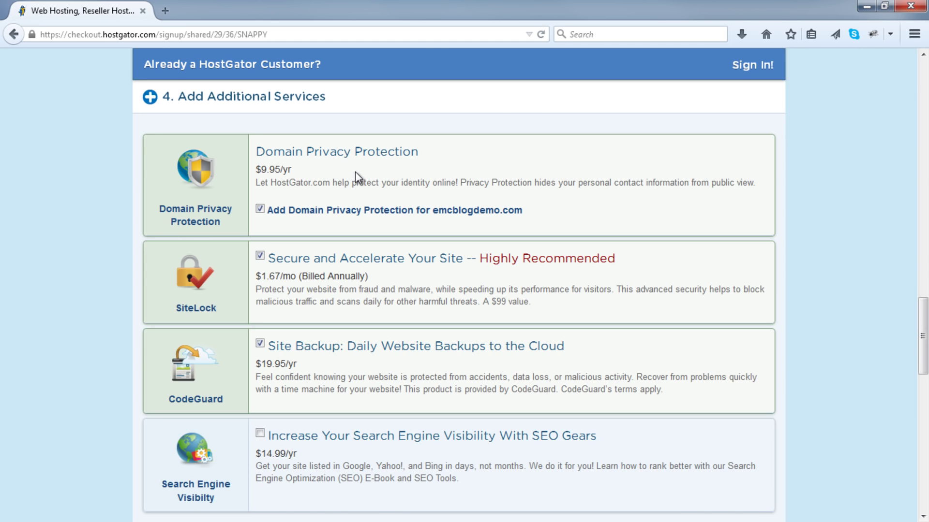
pyautogui.click(260, 209)
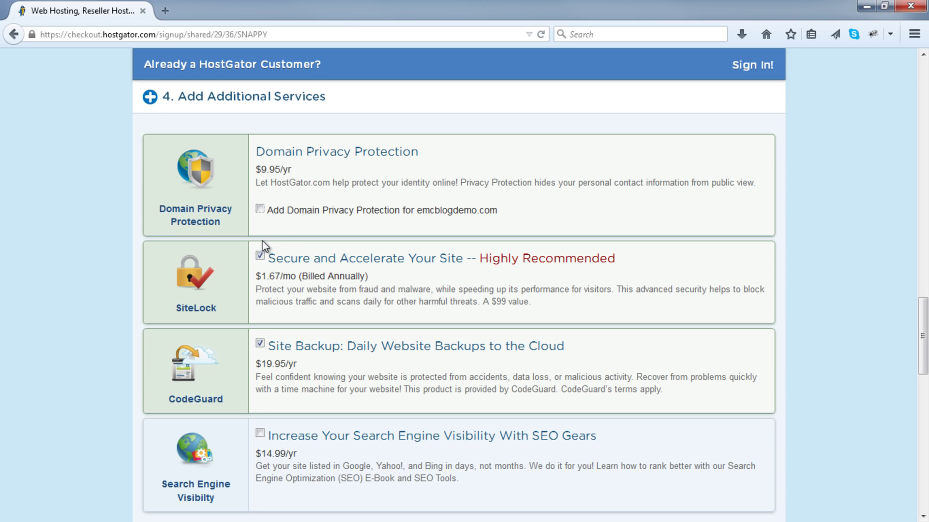
pyautogui.click(260, 255)
pyautogui.click(259, 258)
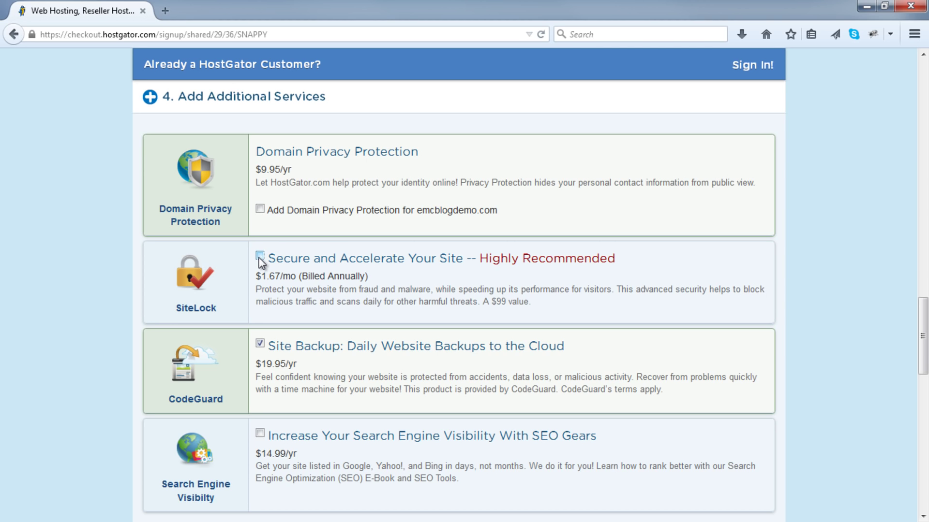
pyautogui.click(260, 344)
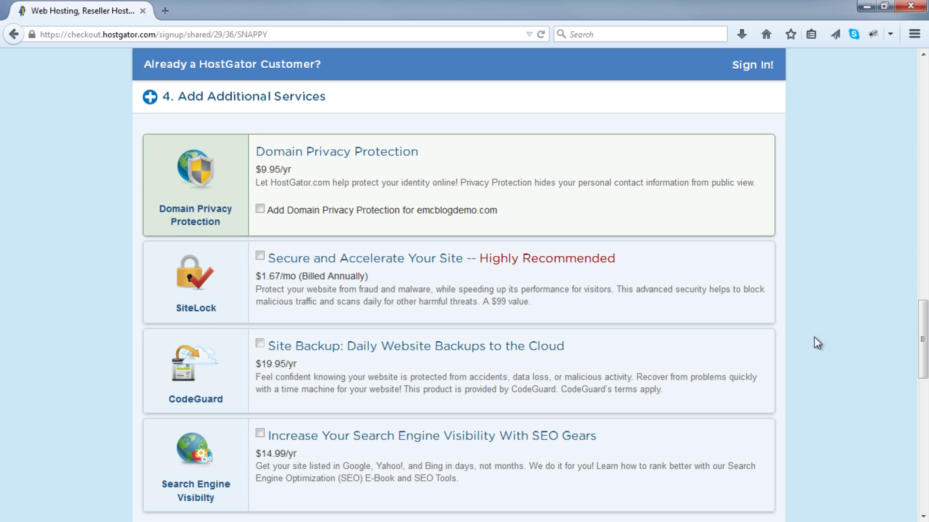
pyautogui.moveTo(922, 343); pyautogui.dragTo(926, 340)
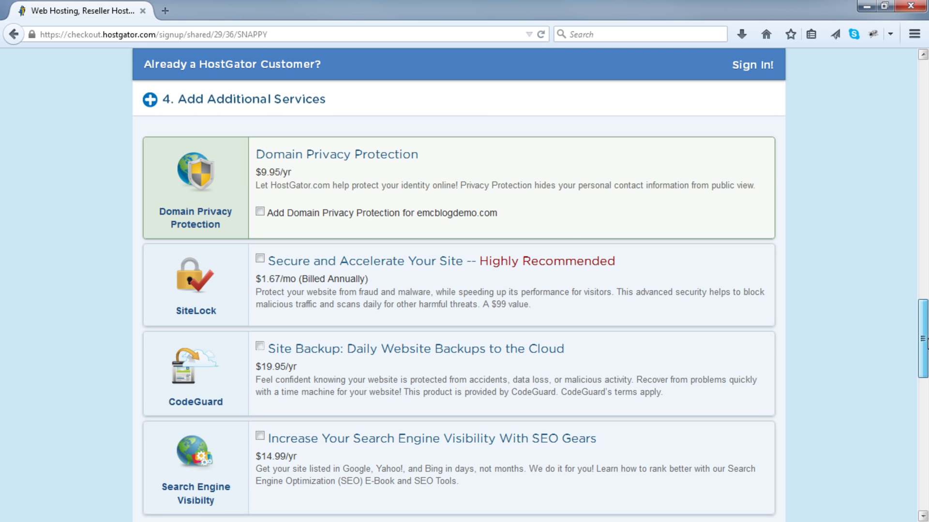
pyautogui.moveTo(926, 340); pyautogui.dragTo(926, 427)
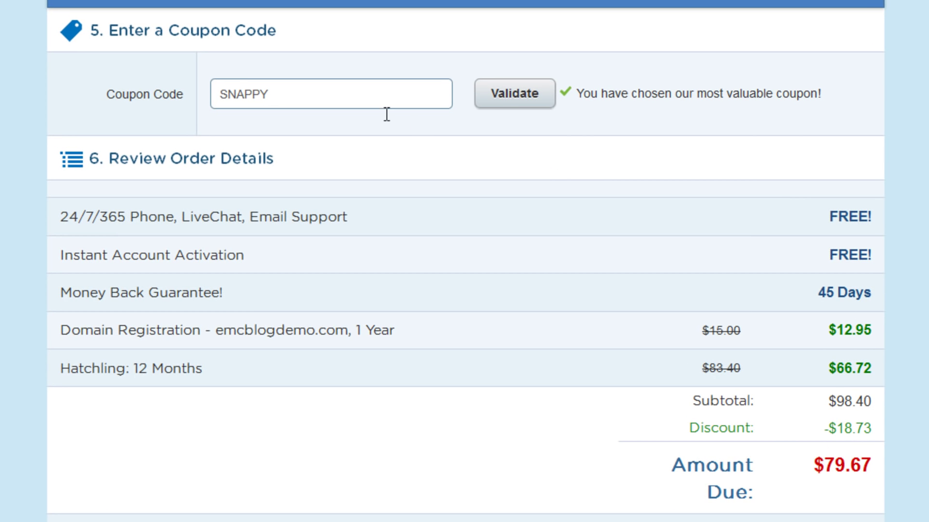
# - Replace the SNAPPY coupon code with myhostmost and validate it
pyautogui.moveTo(353, 95); pyautogui.dragTo(234, 93)
pyautogui.click(286, 93)
pyautogui.moveTo(333, 93); pyautogui.dragTo(208, 93)
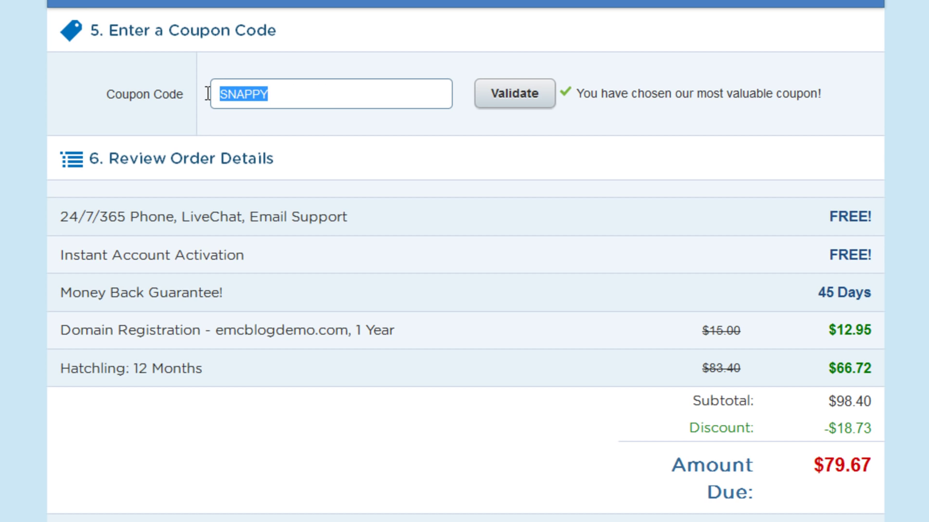
pyautogui.press('BackSpace')
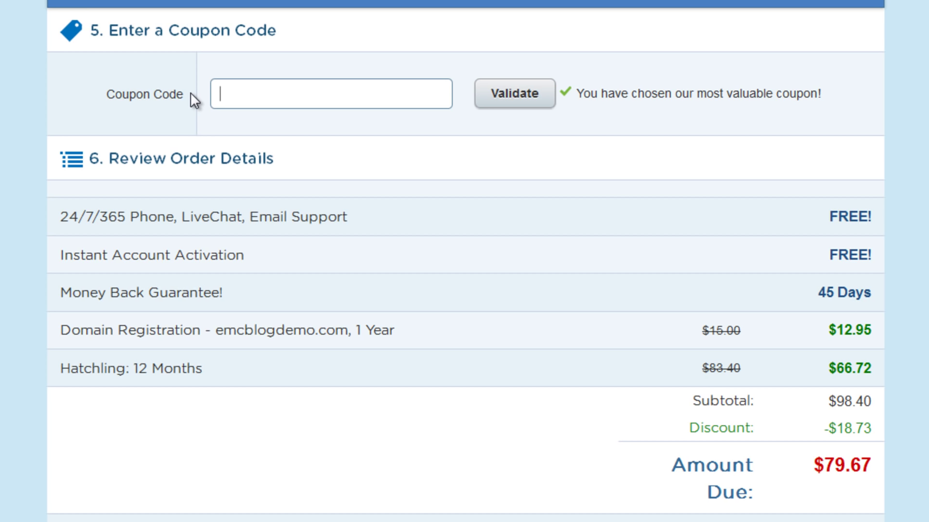
pyautogui.write('myhostmost')
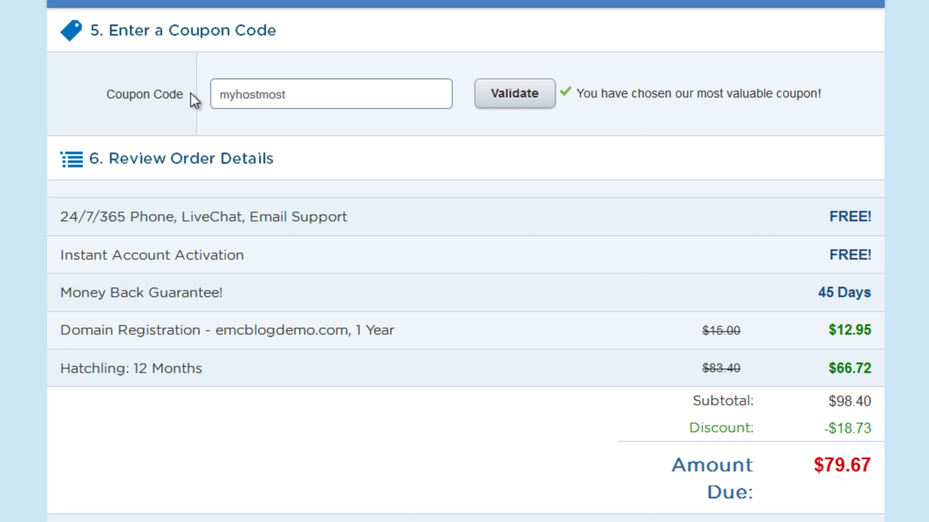
pyautogui.click(514, 99)
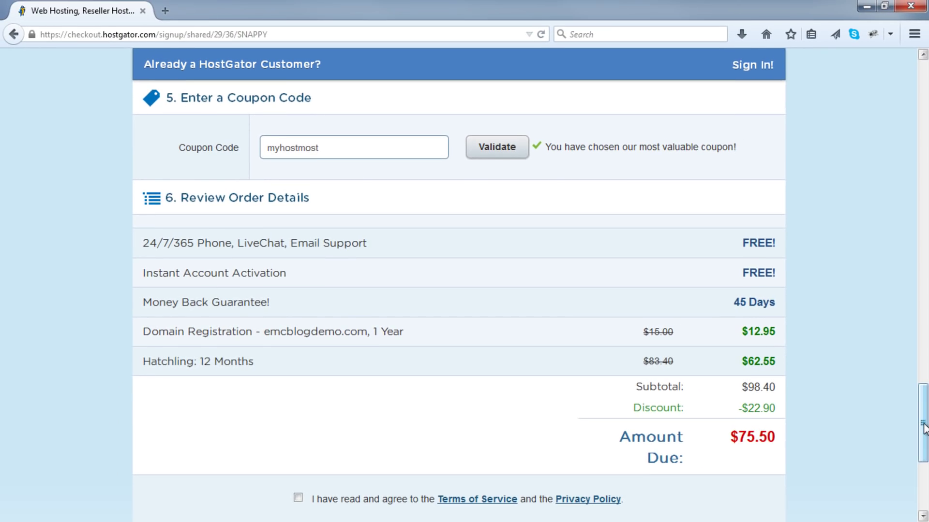
pyautogui.moveTo(924, 425); pyautogui.dragTo(923, 194)
# - Change the billing cycle to 1 month
pyautogui.click(437, 192)
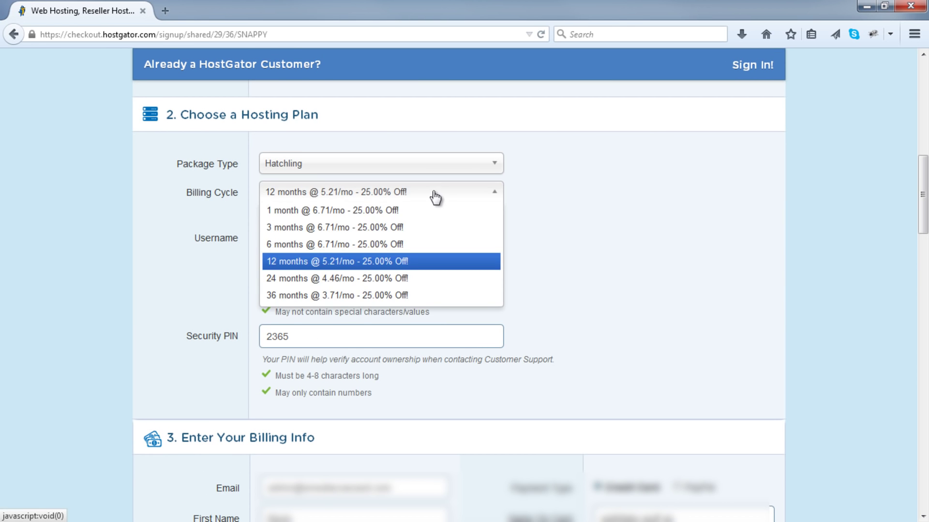
pyautogui.click(421, 212)
pyautogui.moveTo(922, 195); pyautogui.dragTo(899, 425)
# - Swap the coupon for 1DIRTYCENT, validate it, and accept the Terms of Service
pyautogui.tripleClick(304, 158)
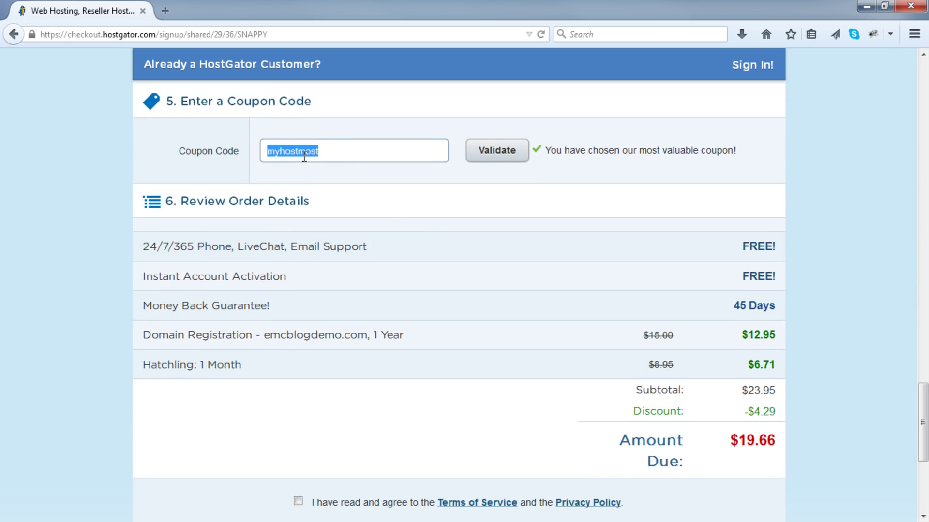
pyautogui.press('BackSpace')
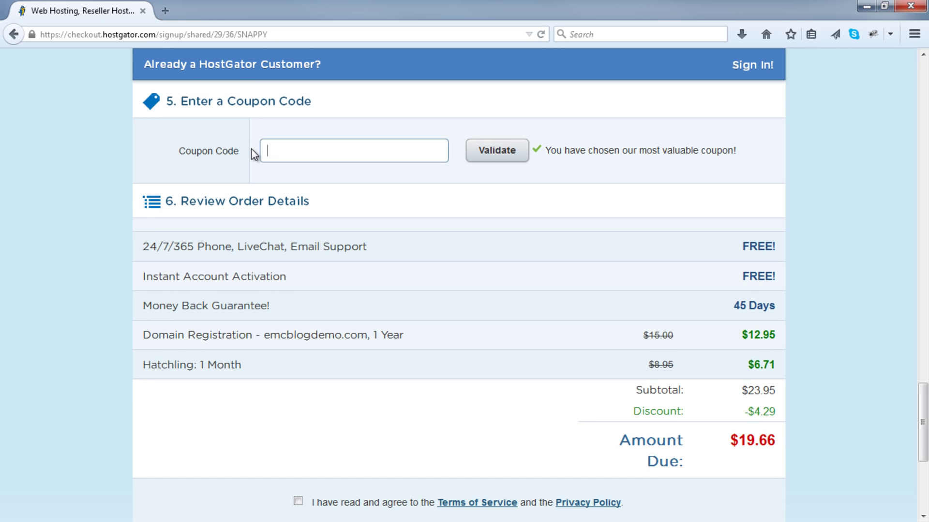
pyautogui.write('1DIRTYCENT')
pyautogui.click(506, 151)
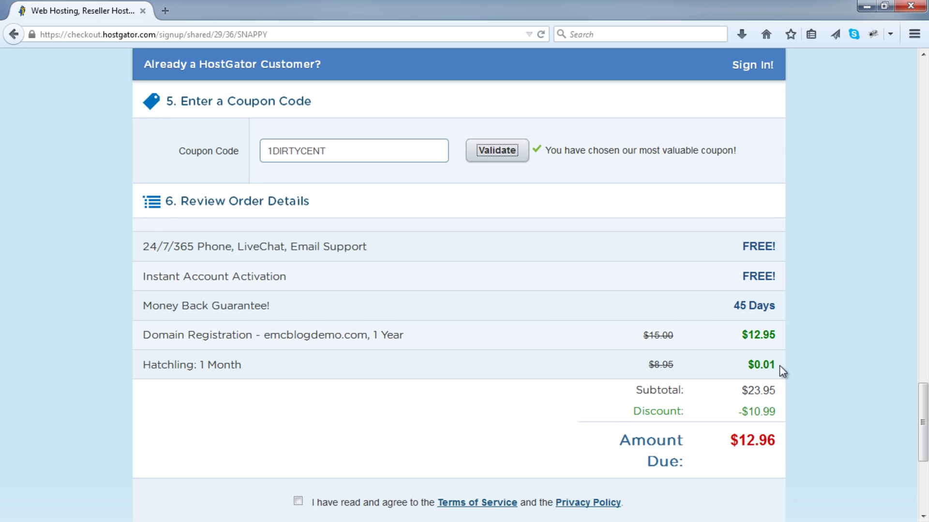
pyautogui.moveTo(919, 414); pyautogui.dragTo(919, 433)
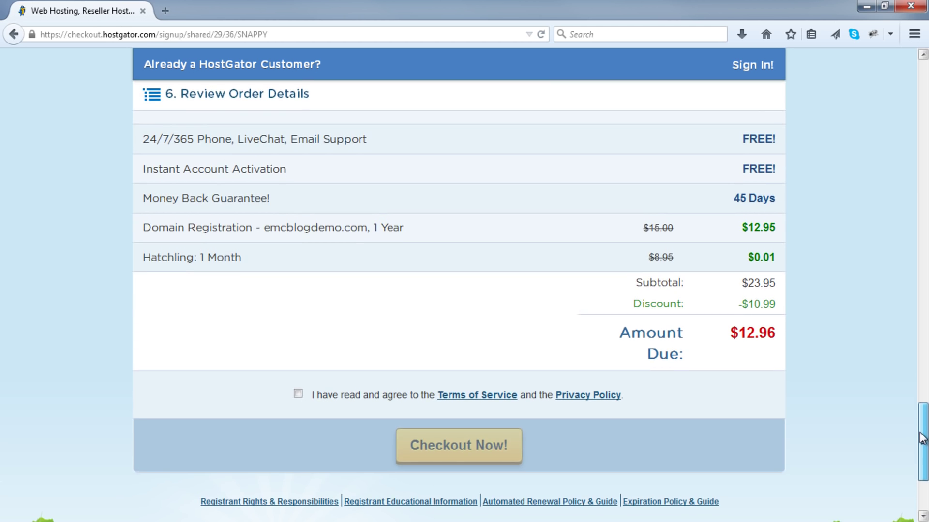
pyautogui.click(298, 394)
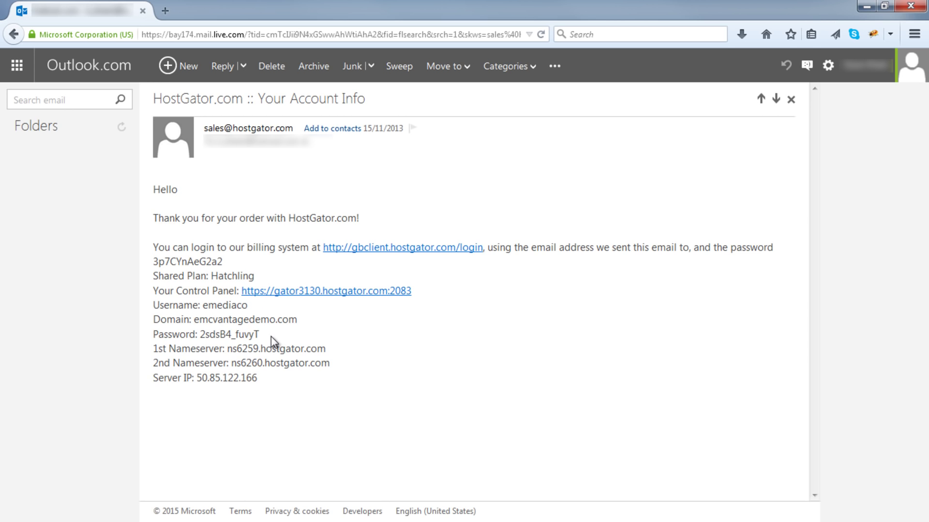
pyautogui.moveTo(177, 292); pyautogui.dragTo(236, 293)
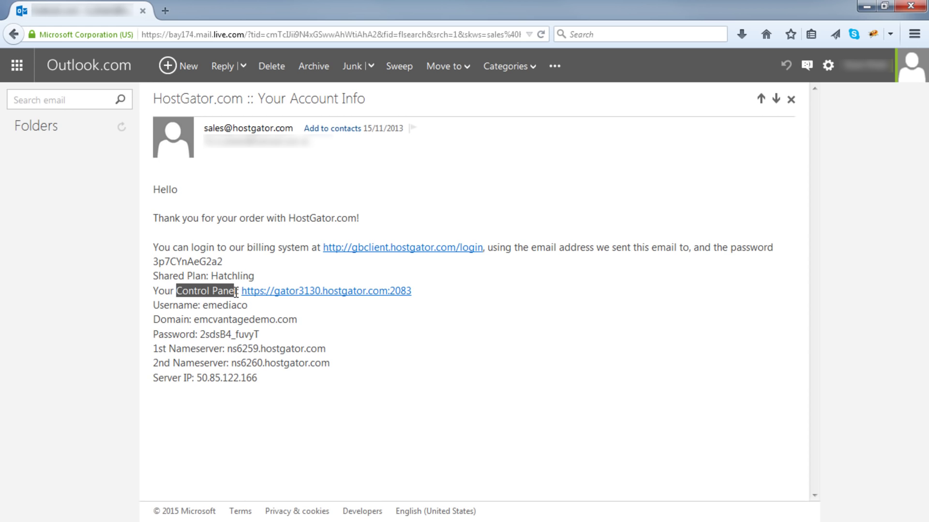
pyautogui.click(359, 337)
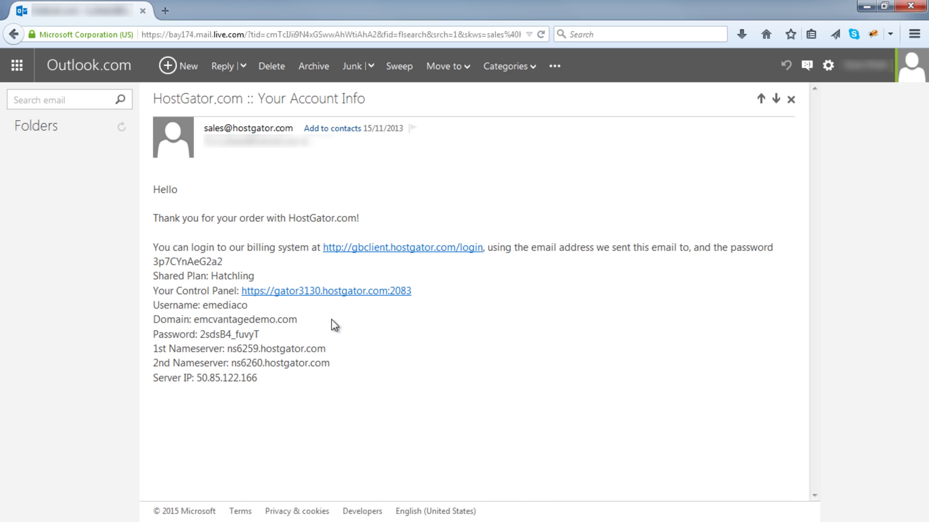
pyautogui.click(348, 293)
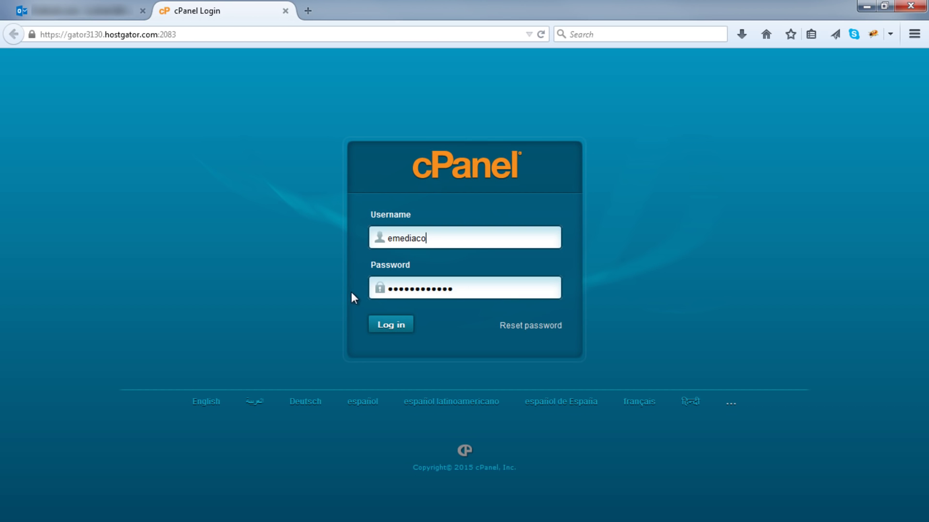
# - Log in to cPanel and open QuickInstall under Software/Services
pyautogui.click(393, 325)
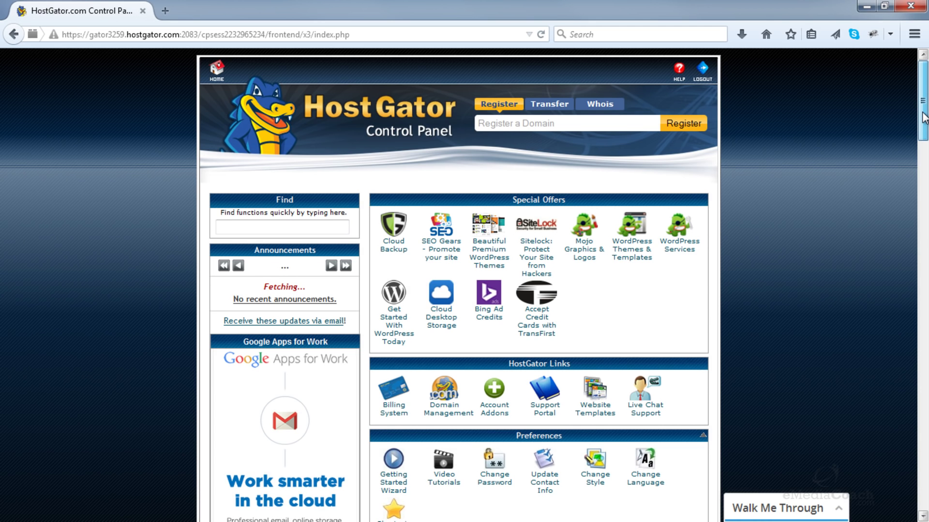
pyautogui.moveTo(924, 117); pyautogui.dragTo(912, 296)
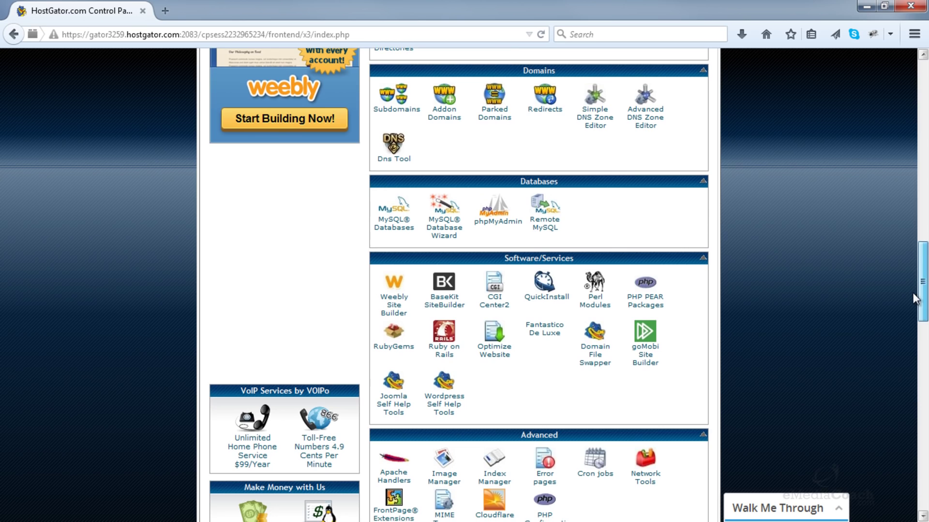
pyautogui.click(538, 293)
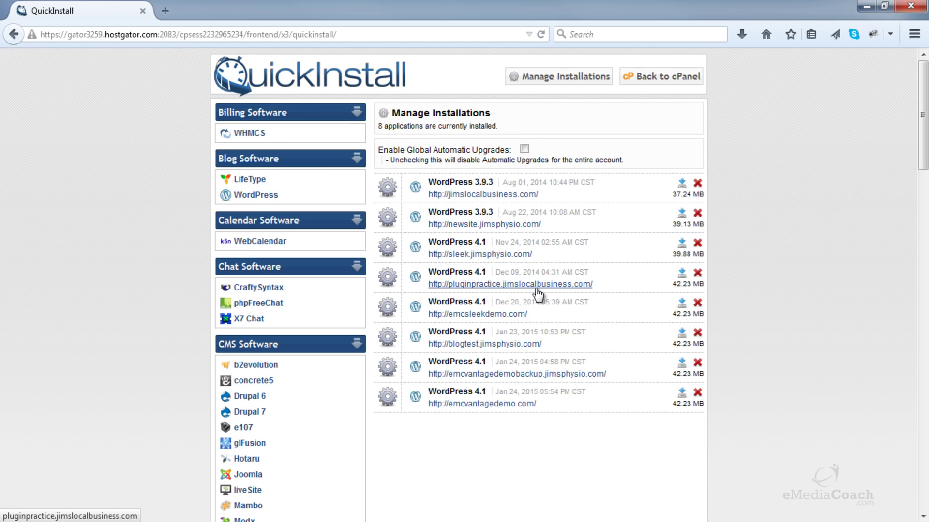
# - Choose WordPress in QuickInstall for emcblogdemo.com and disable automatic upgrades
pyautogui.click(266, 196)
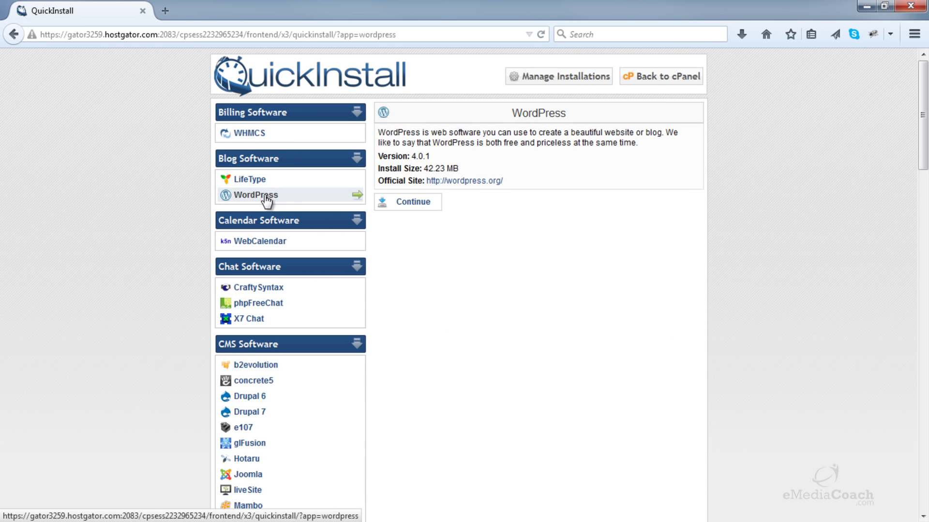
pyautogui.click(415, 209)
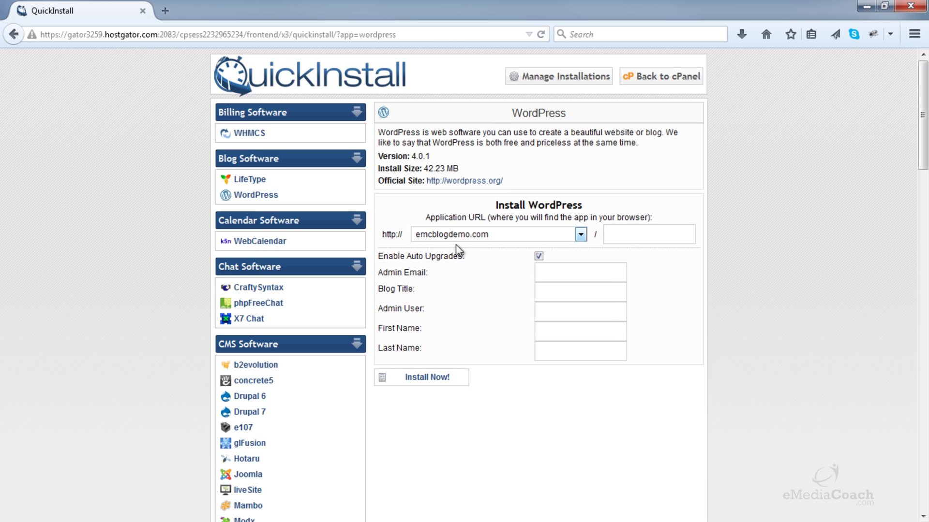
pyautogui.click(631, 238)
pyautogui.click(539, 256)
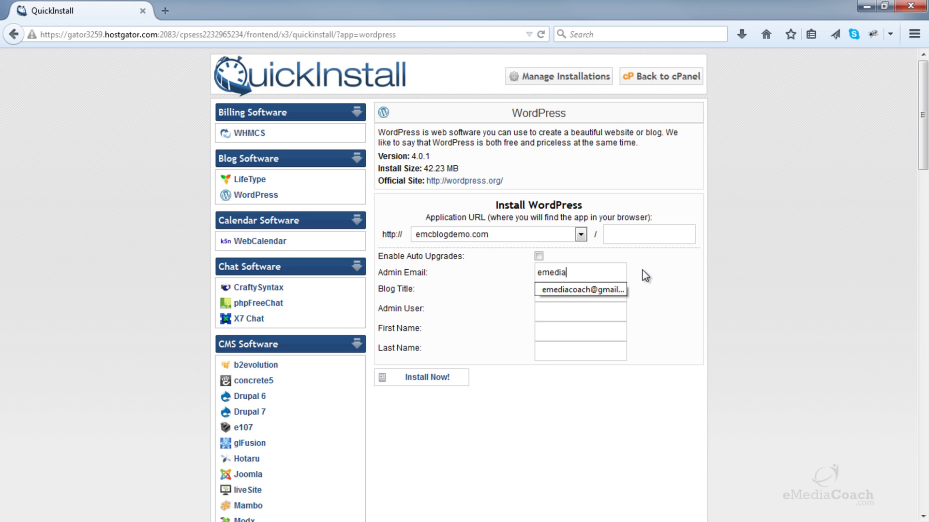
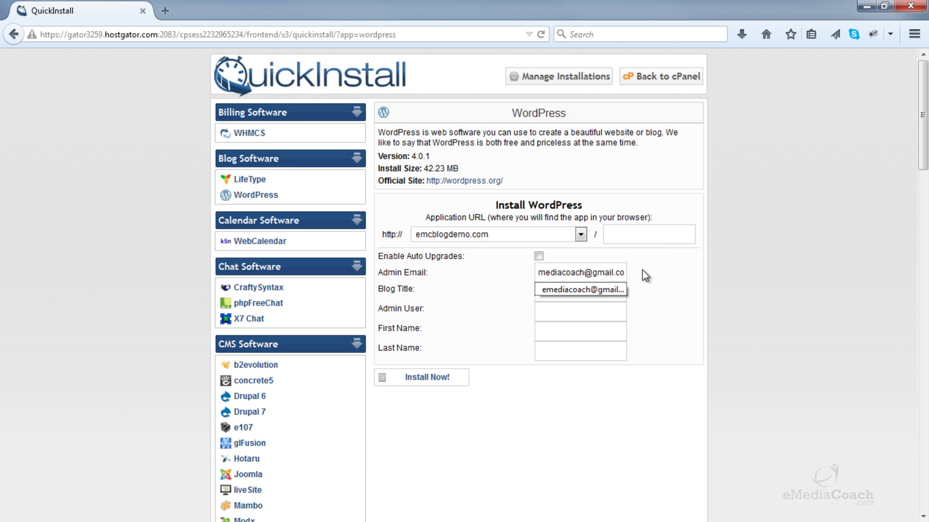
# - Enter the admin e-mail and admin username, then start the WordPress installation
pyautogui.press('Tab')
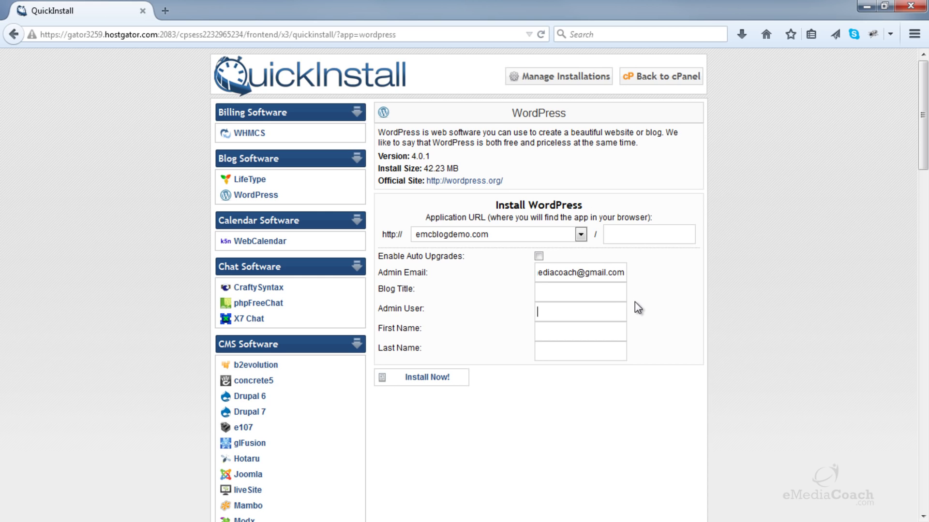
pyautogui.write('admin')
pyautogui.press('BackSpace')
pyautogui.press('BackSpace')
pyautogui.press('BackSpace')
pyautogui.press('BackSpace')
pyautogui.press('BackSpace')
pyautogui.write('M')
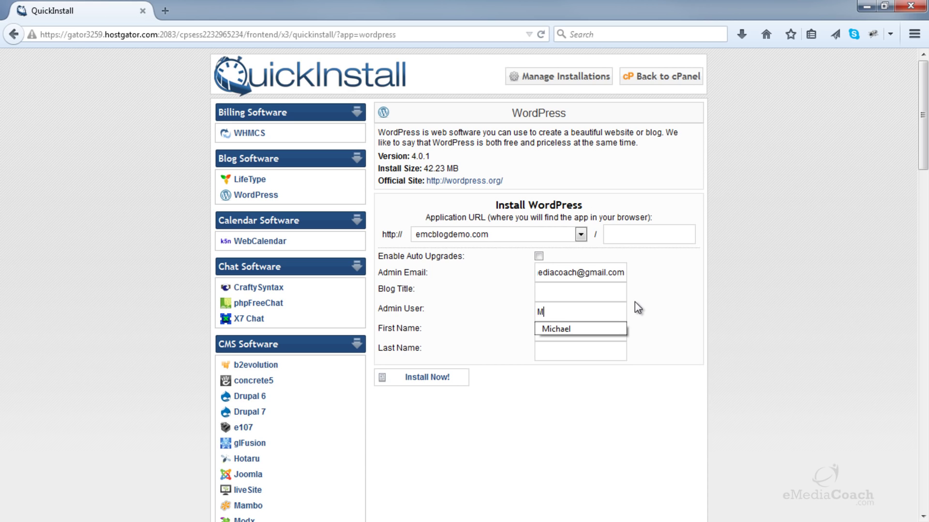
pyautogui.write('ichael')
pyautogui.press('Tab')
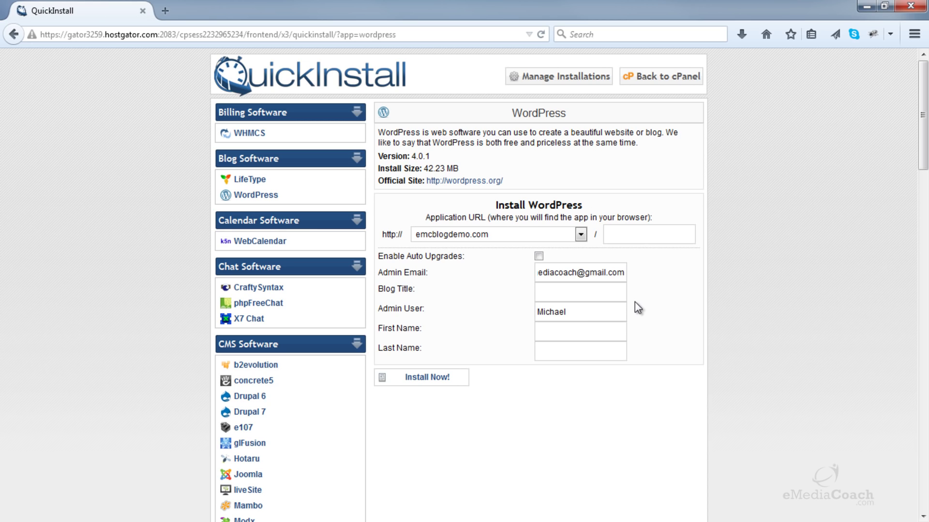
pyautogui.click(426, 382)
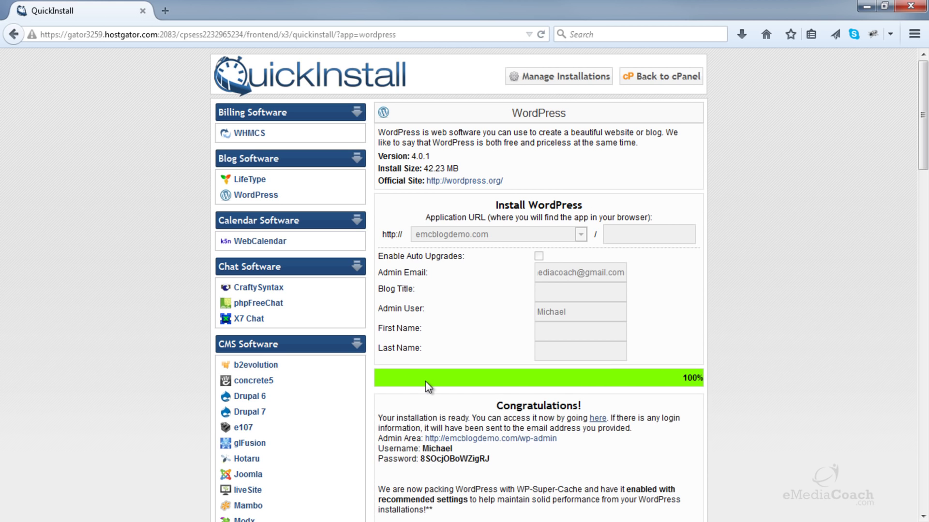
# - Scroll down to the Congratulations panel listing the emcblogdemo.com wp-admin login details
pyautogui.scroll(-6, 426, 382)
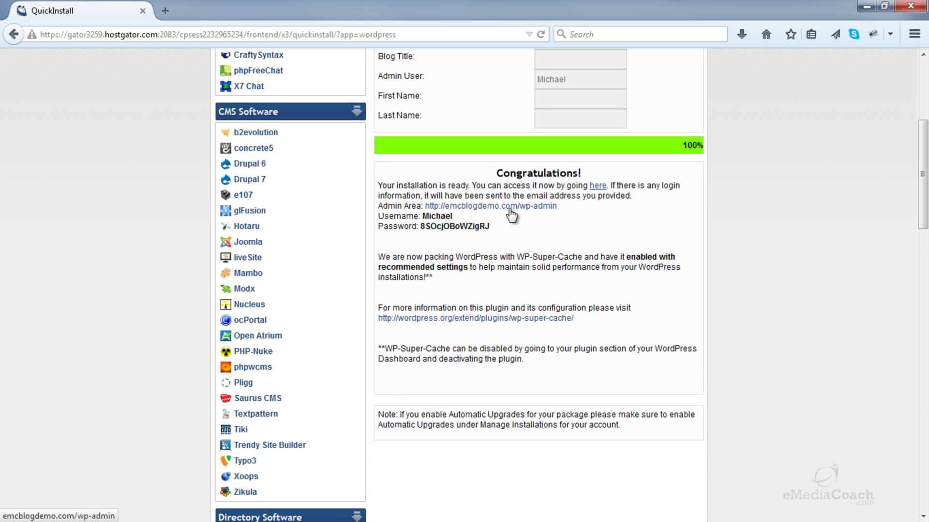
# - Open the new site's wp-admin login page in a separate tab
pyautogui.rightClick(510, 213)
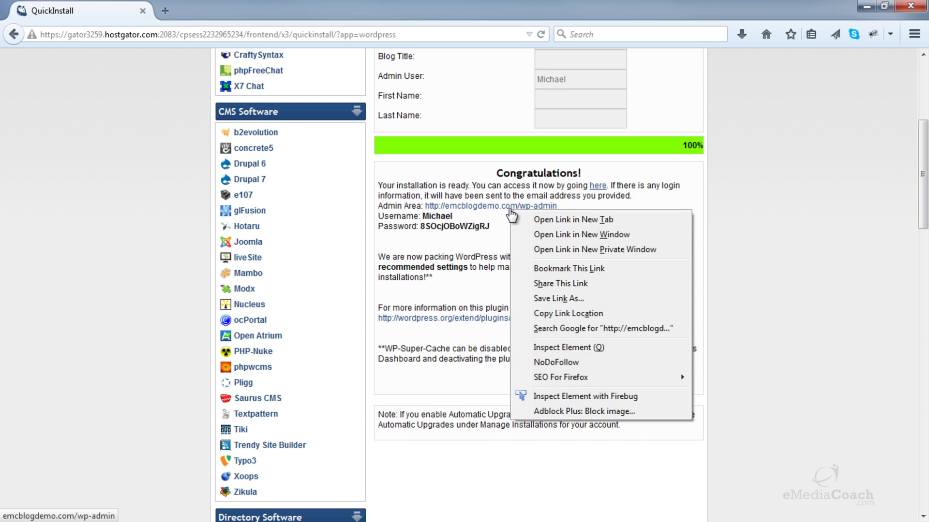
pyautogui.click(520, 219)
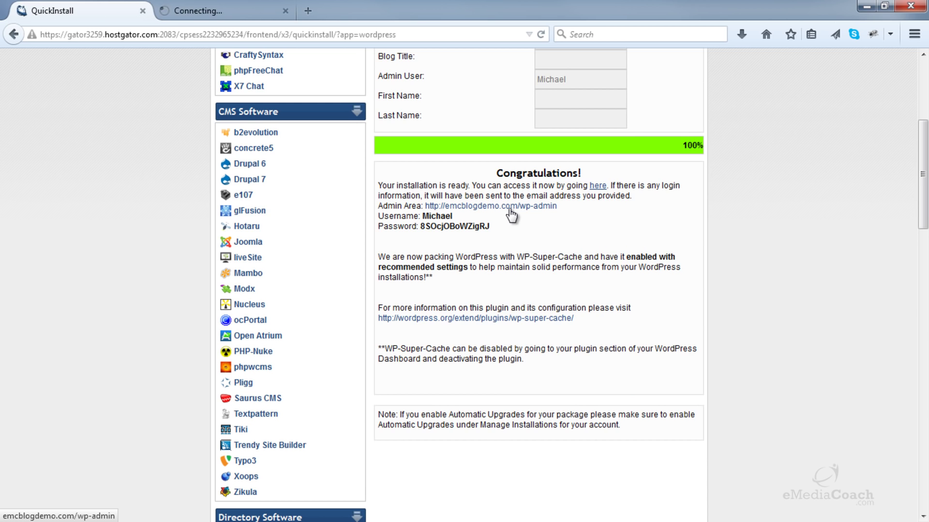
pyautogui.click(261, 6)
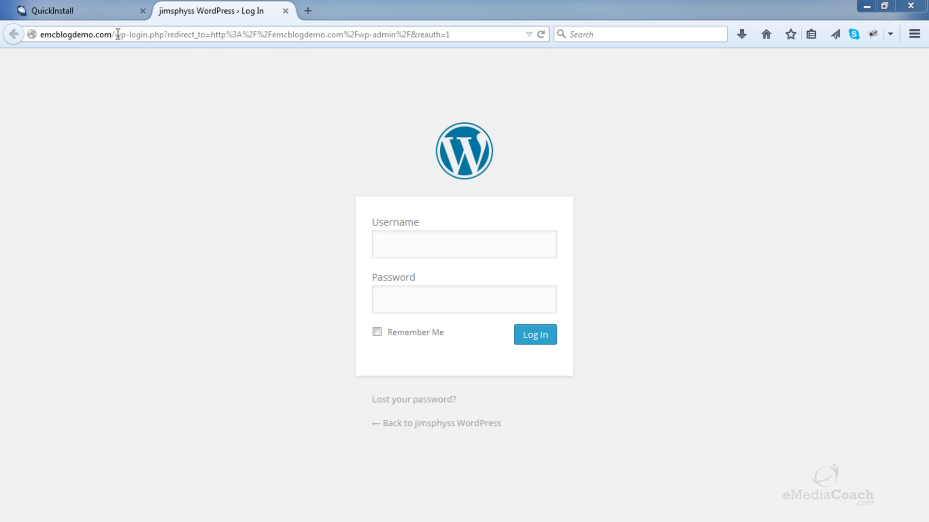
pyautogui.moveTo(115, 34); pyautogui.dragTo(449, 34)
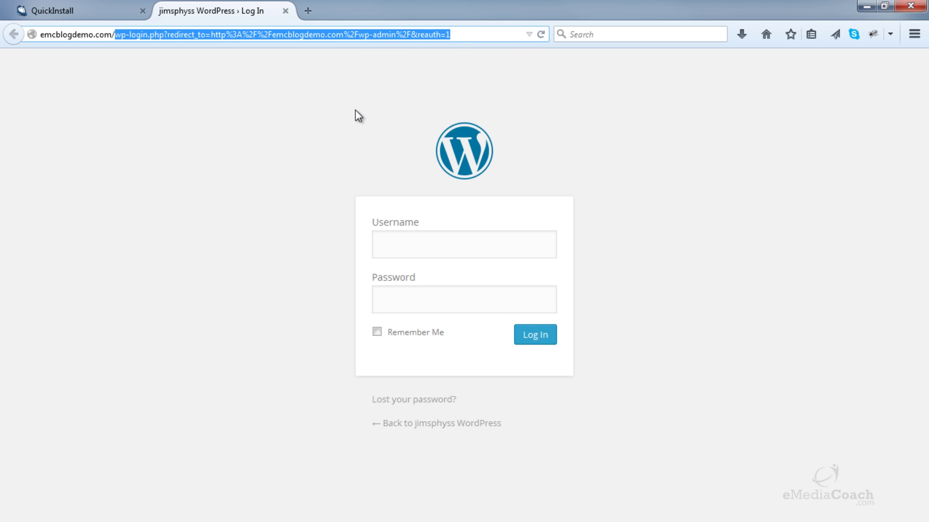
pyautogui.write('wp-admin')
pyautogui.press('Return')
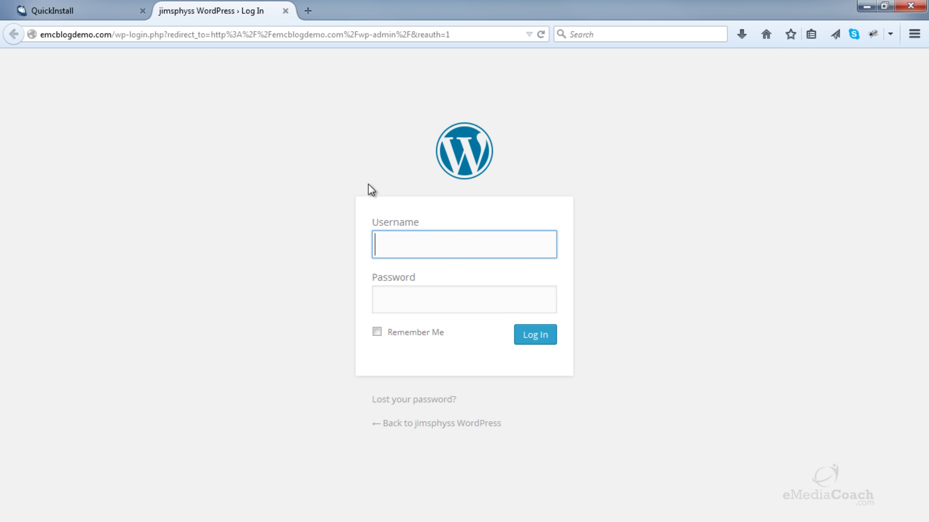
# - Copy the admin username from the QuickInstall details into the login form
pyautogui.click(110, 11)
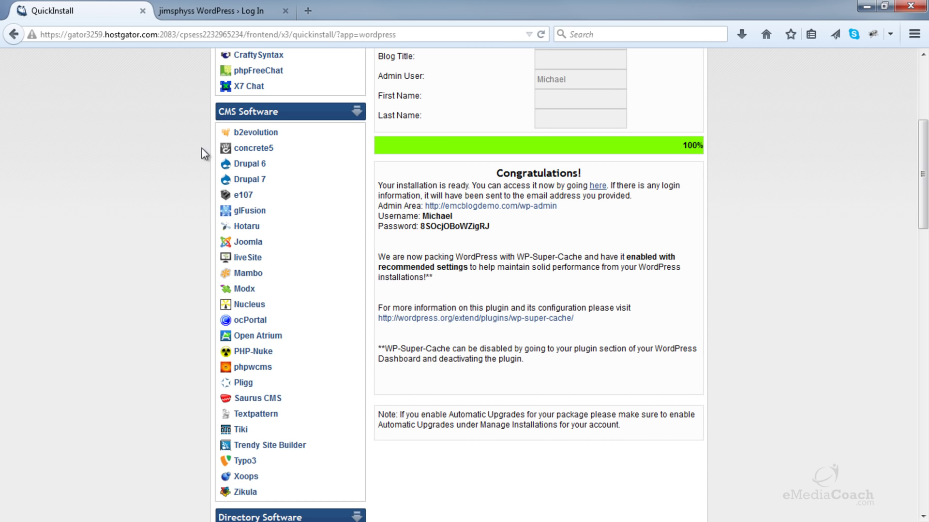
pyautogui.doubleClick(436, 216)
pyautogui.hotkey('ctrl', 'c')
pyautogui.click(217, 11)
pyautogui.rightClick(409, 260)
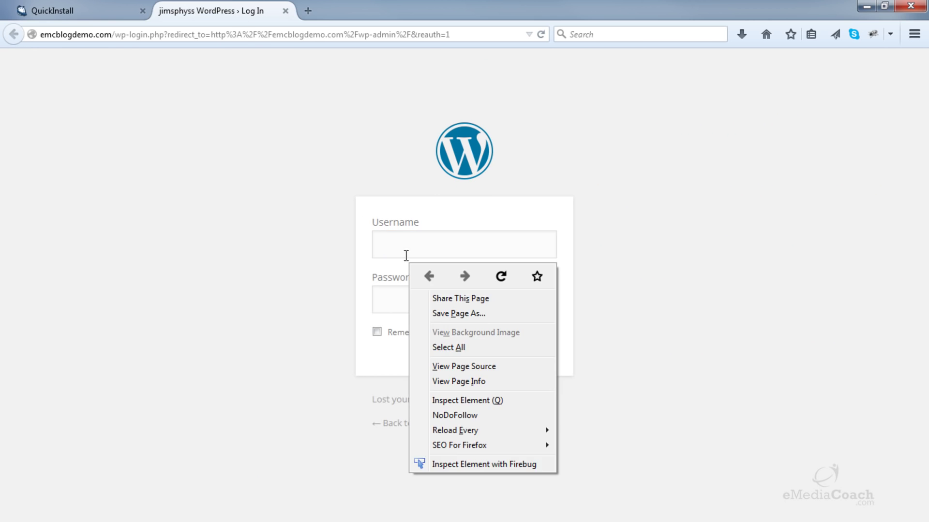
pyautogui.click(401, 252)
pyautogui.rightClick(402, 250)
pyautogui.click(435, 310)
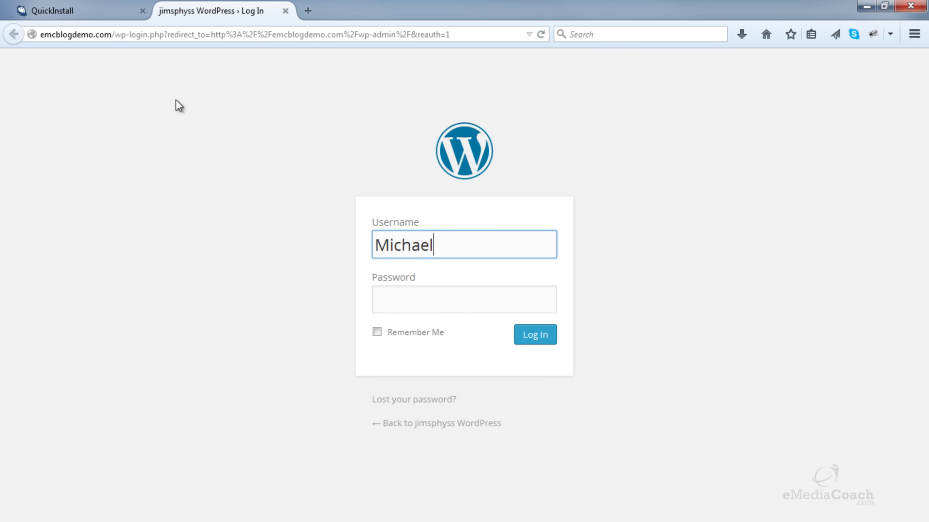
# - Paste the generated admin password into the login form and log in
pyautogui.click(92, 11)
pyautogui.doubleClick(438, 227)
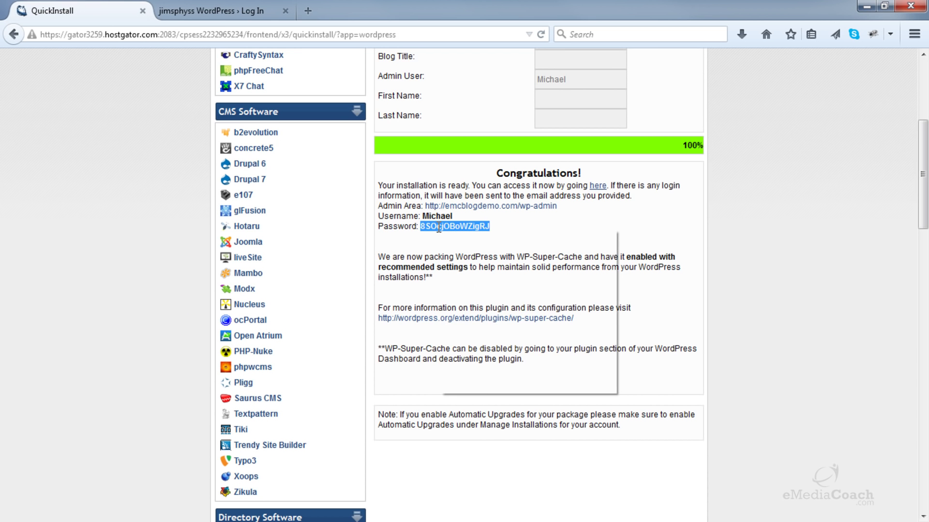
pyautogui.rightClick(438, 228)
pyautogui.click(472, 236)
pyautogui.click(246, 7)
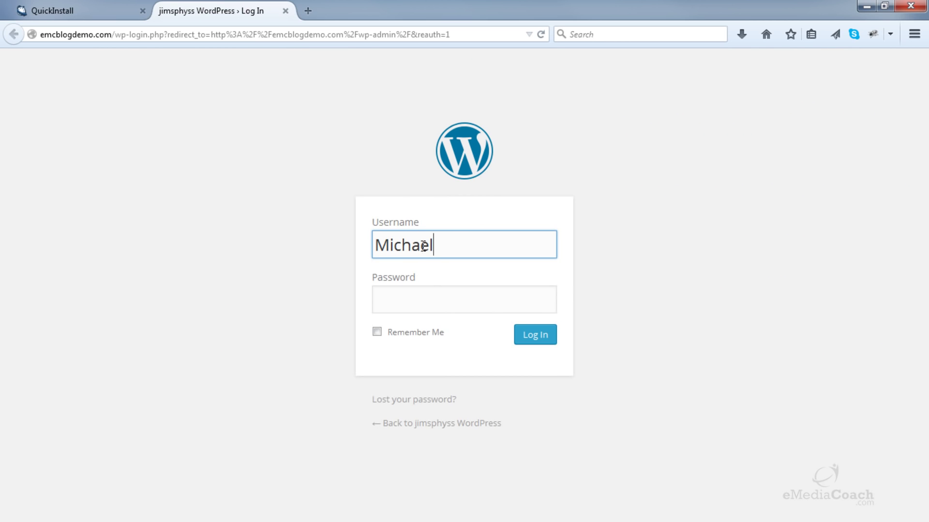
pyautogui.click(425, 296)
pyautogui.rightClick(425, 298)
pyautogui.click(467, 352)
pyautogui.click(534, 334)
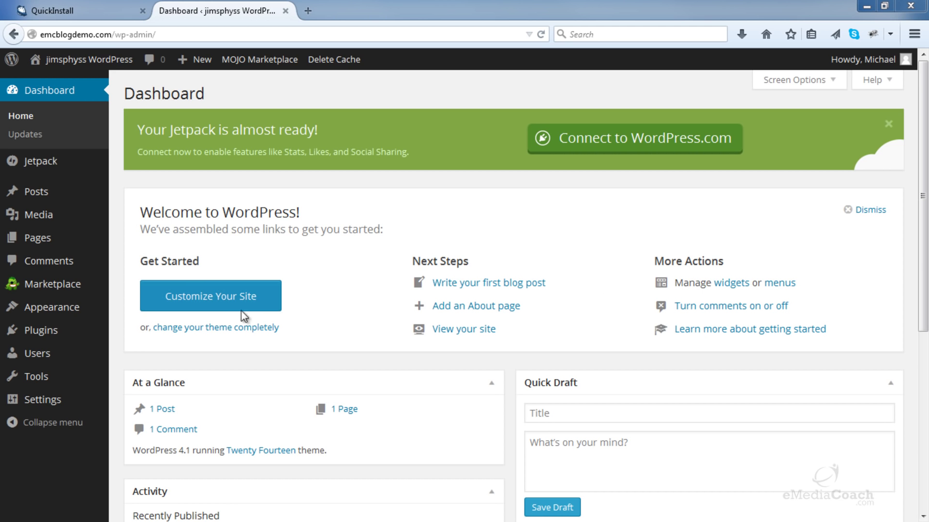
# - Open the admin user's profile from Users > All Users
pyautogui.hotkey('ctrl', 'shift', 'Tab')
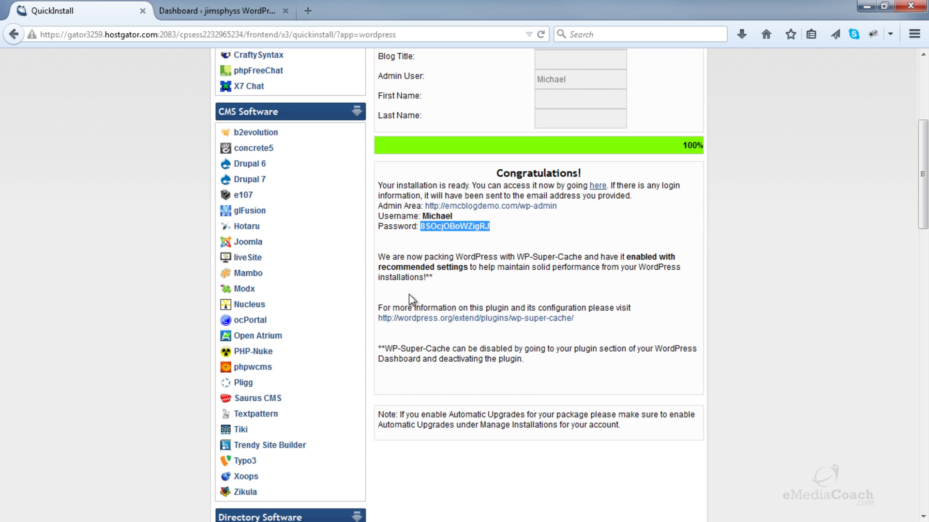
pyautogui.click(466, 231)
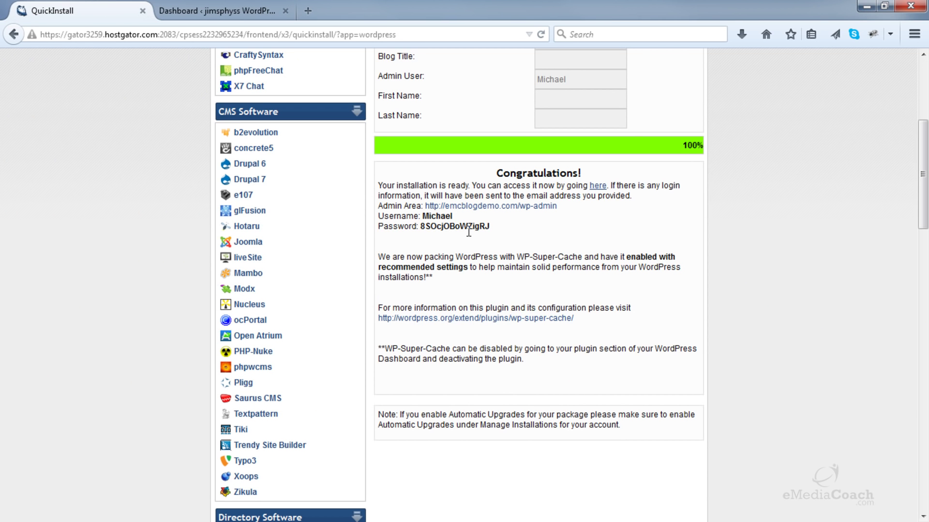
pyautogui.click(216, 7)
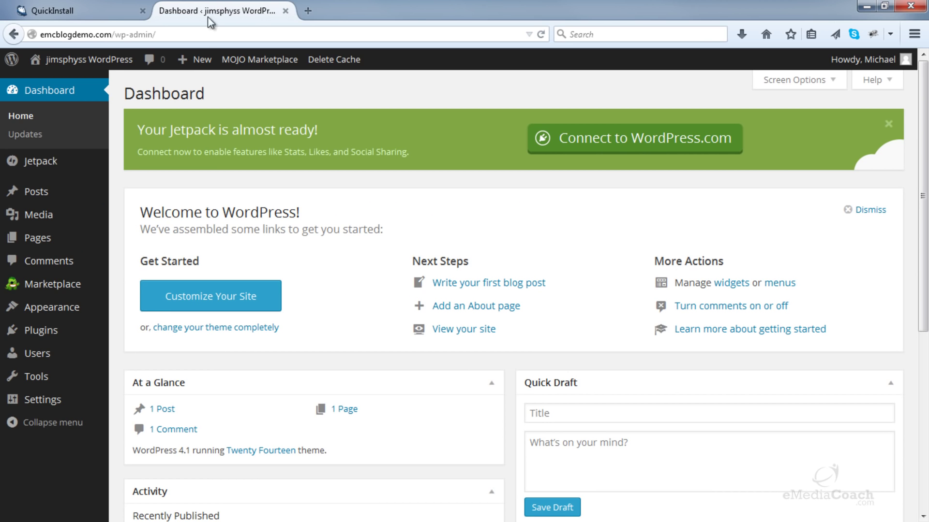
pyautogui.moveTo(67, 356)
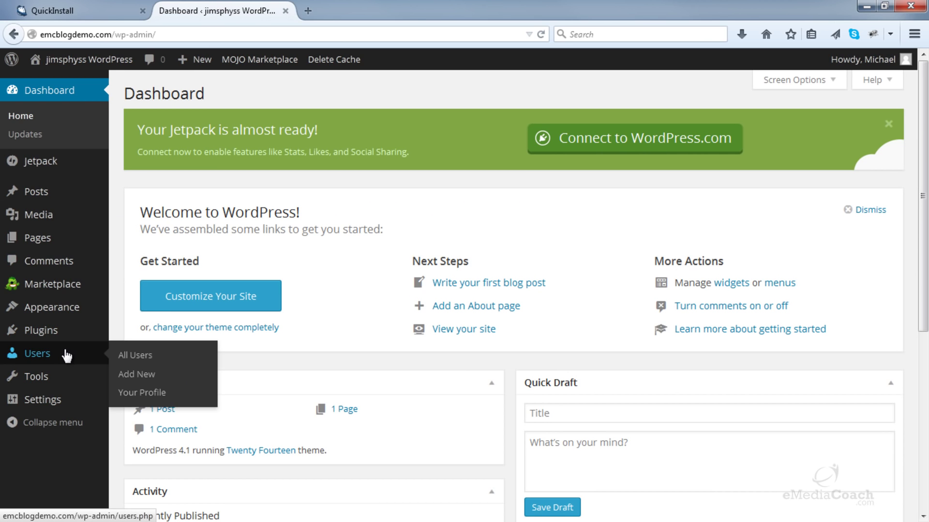
pyautogui.click(137, 363)
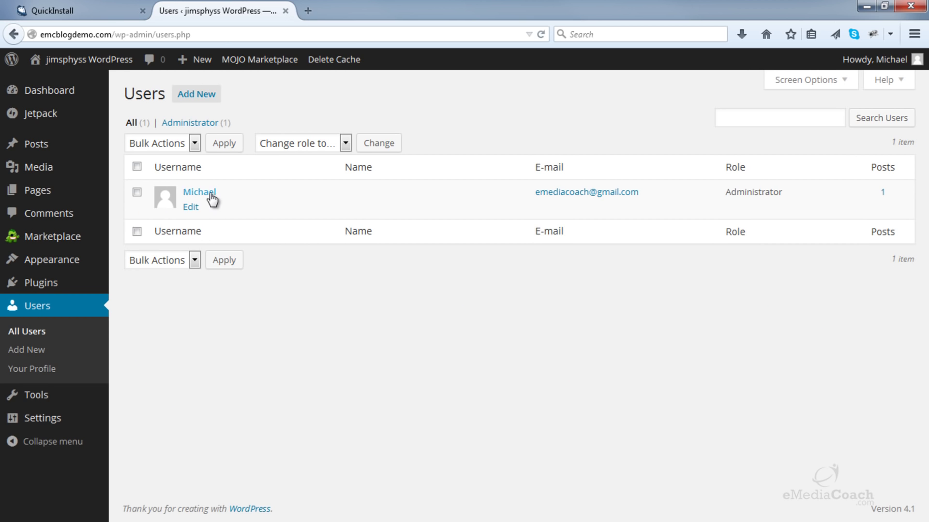
pyautogui.click(211, 193)
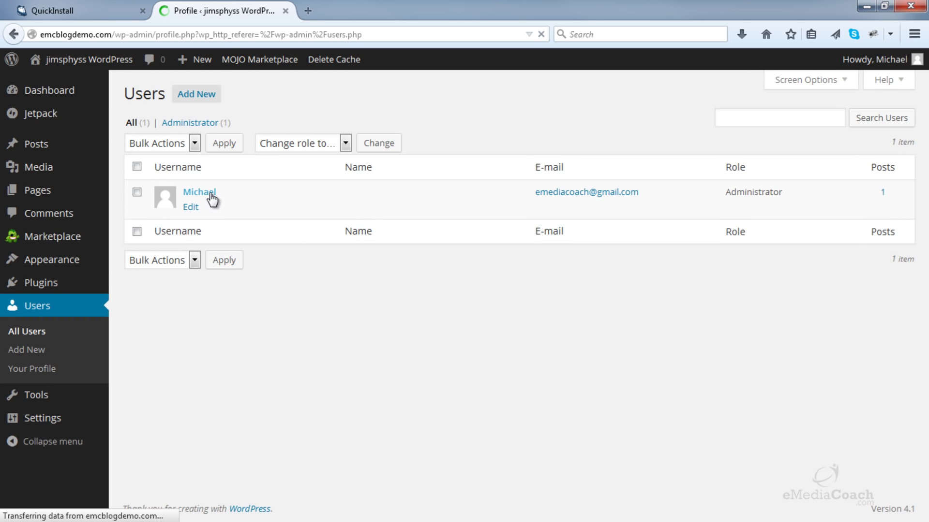
# - Enter a new password twice, update the profile, and log out
pyautogui.scroll(-15, 234, 239)
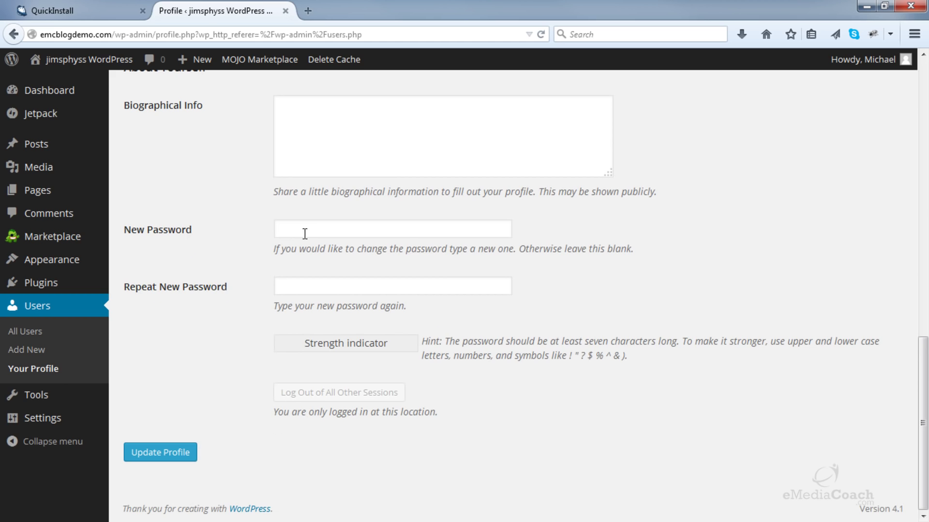
pyautogui.click(304, 233)
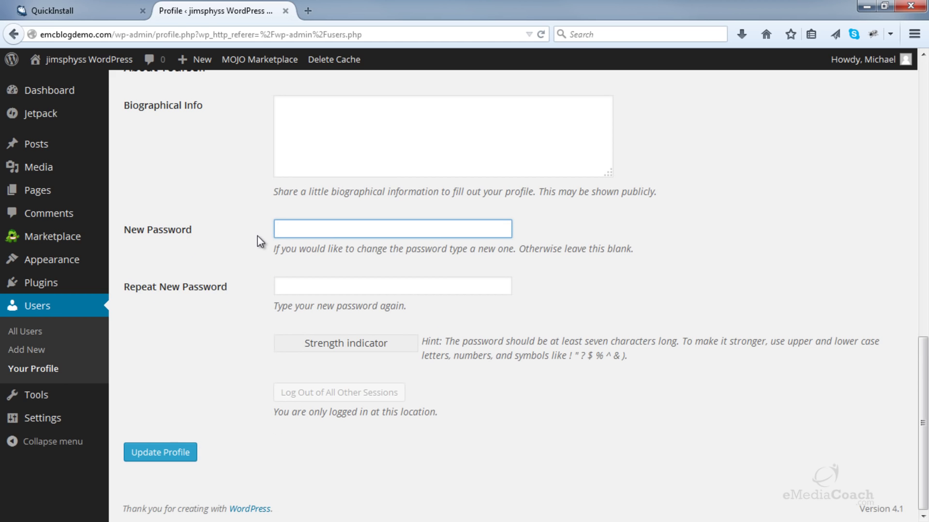
pyautogui.write('password')
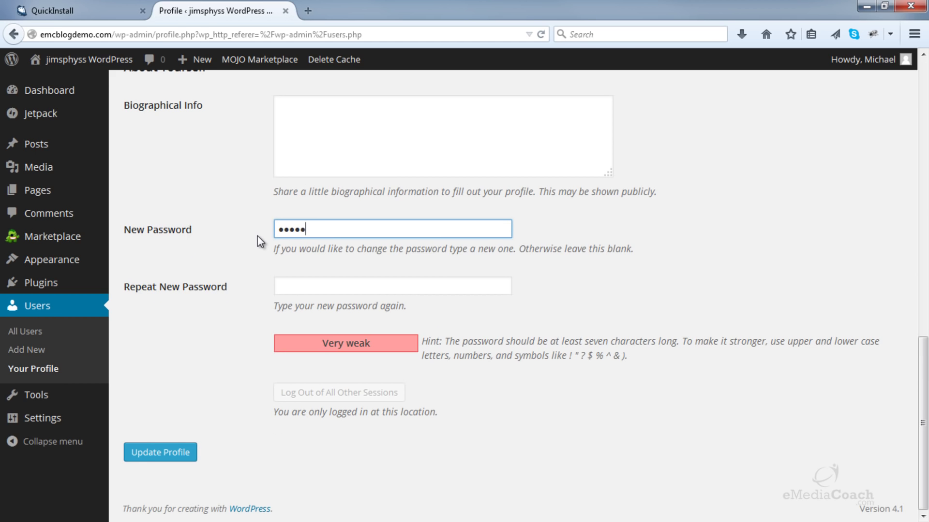
pyautogui.press('Tab')
pyautogui.write('password')
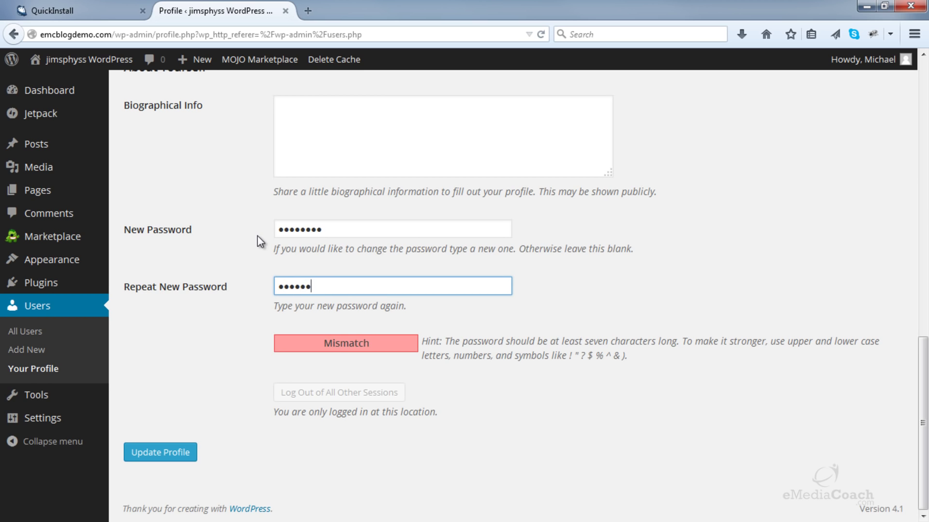
pyautogui.click(156, 451)
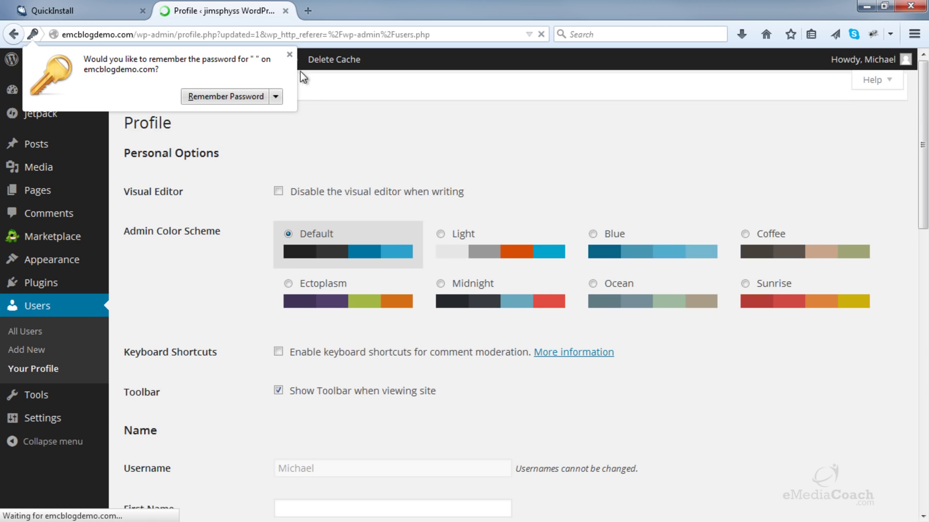
pyautogui.click(289, 54)
pyautogui.moveTo(863, 59)
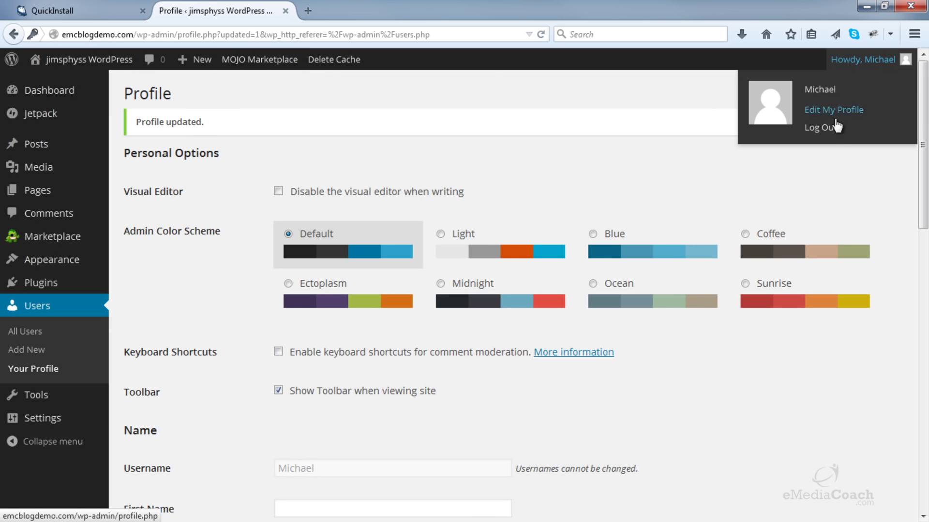
pyautogui.click(827, 131)
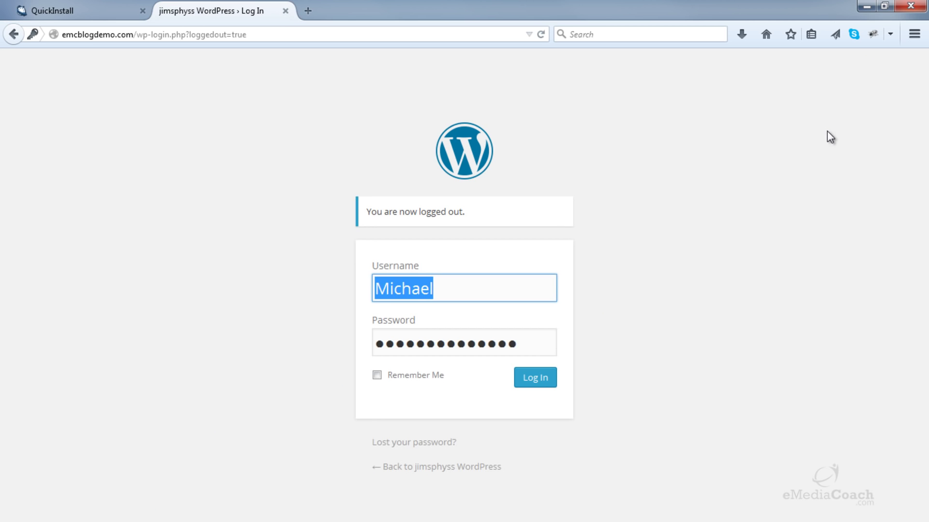
# - Go to /wp-admin and log in with the new password, letting the browser update it
pyautogui.moveTo(137, 34); pyautogui.dragTo(375, 34)
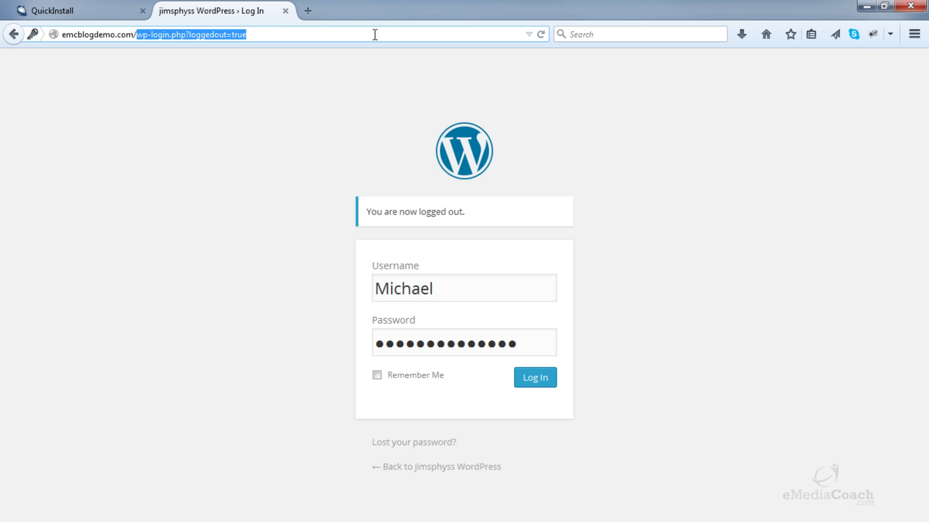
pyautogui.write('wp-admin')
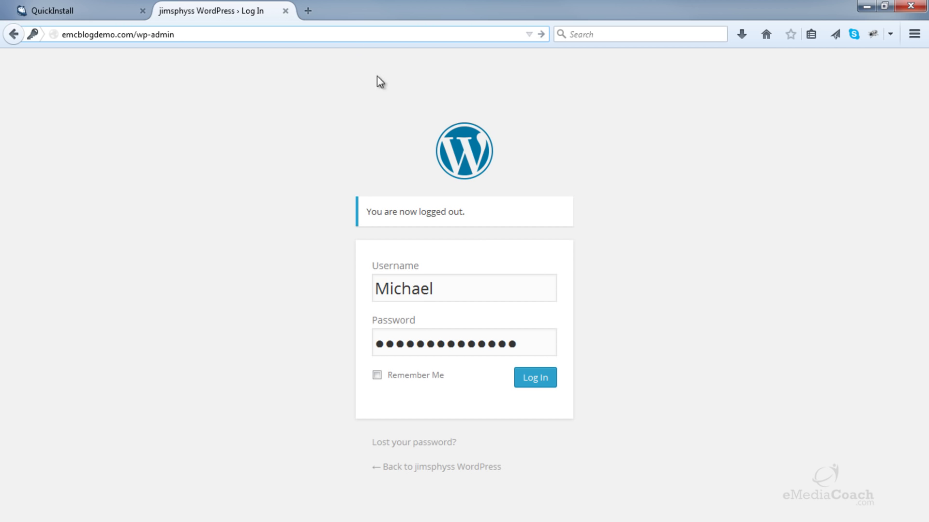
pyautogui.doubleClick(472, 292)
pyautogui.click(472, 292)
pyautogui.click(512, 347)
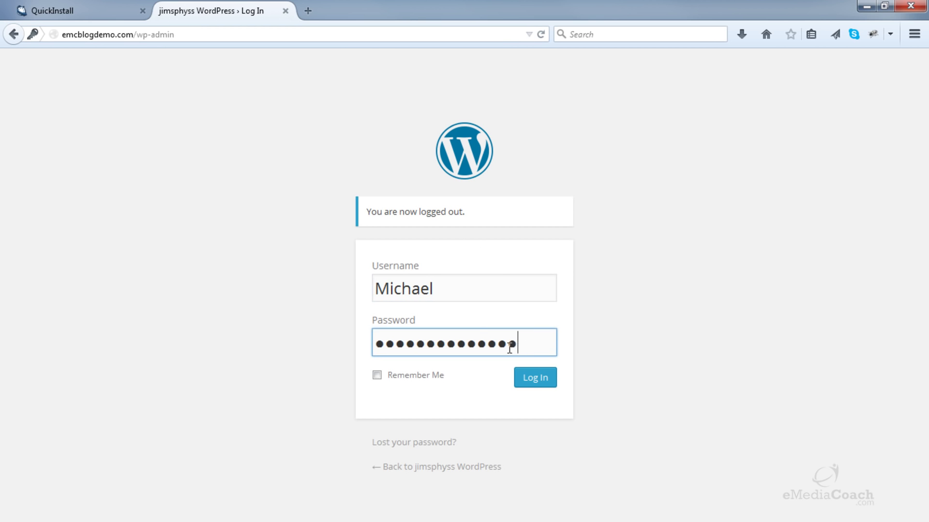
pyautogui.moveTo(512, 347); pyautogui.dragTo(345, 349)
pyautogui.write('********')
pyautogui.click(539, 380)
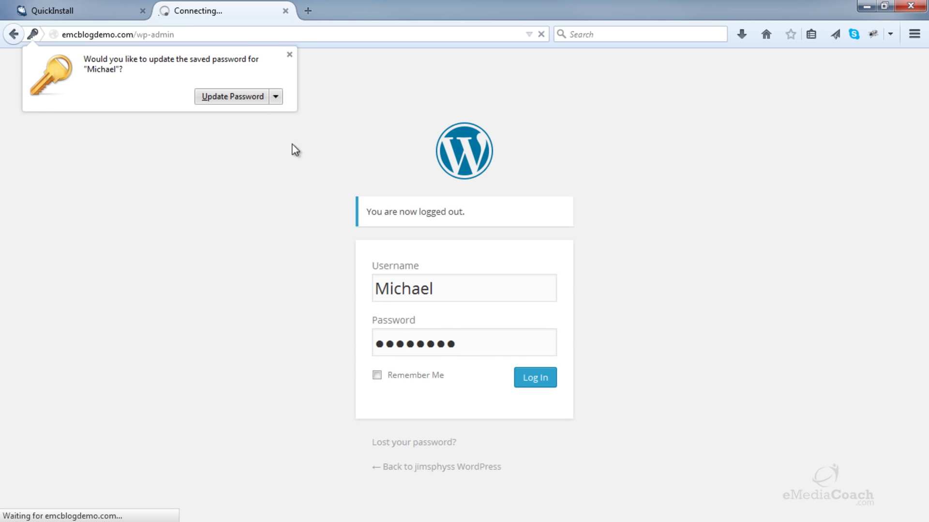
pyautogui.click(242, 99)
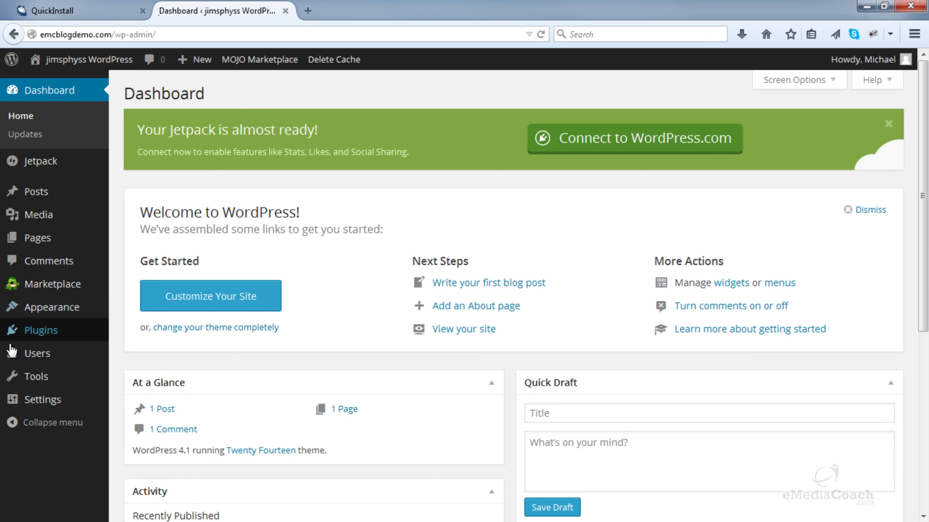
# - In Settings > General, change the Site Title to the owner's name plus 'Travel & Food'
pyautogui.moveTo(42, 404)
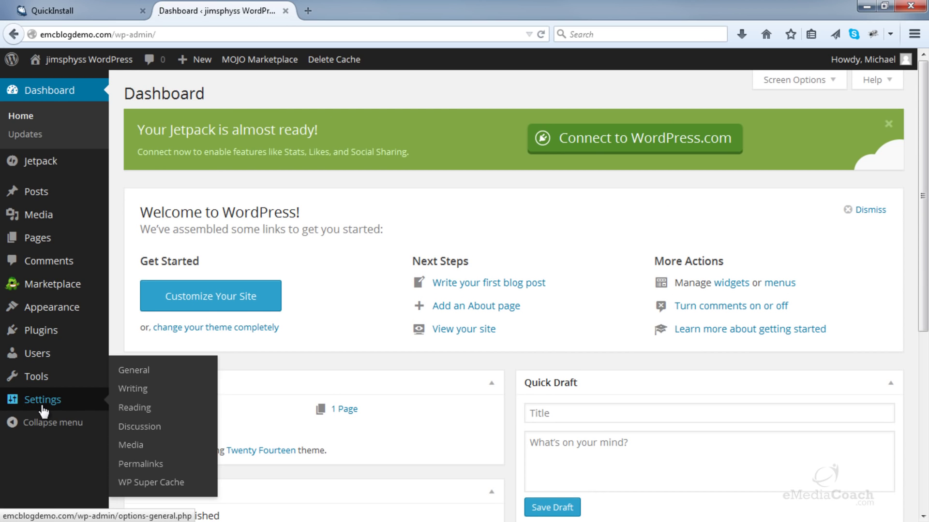
pyautogui.click(161, 373)
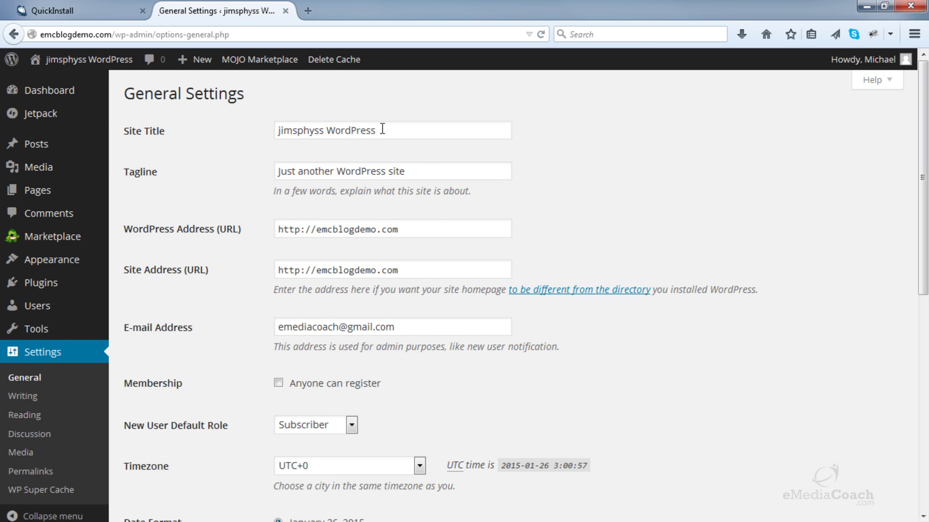
pyautogui.click(383, 129)
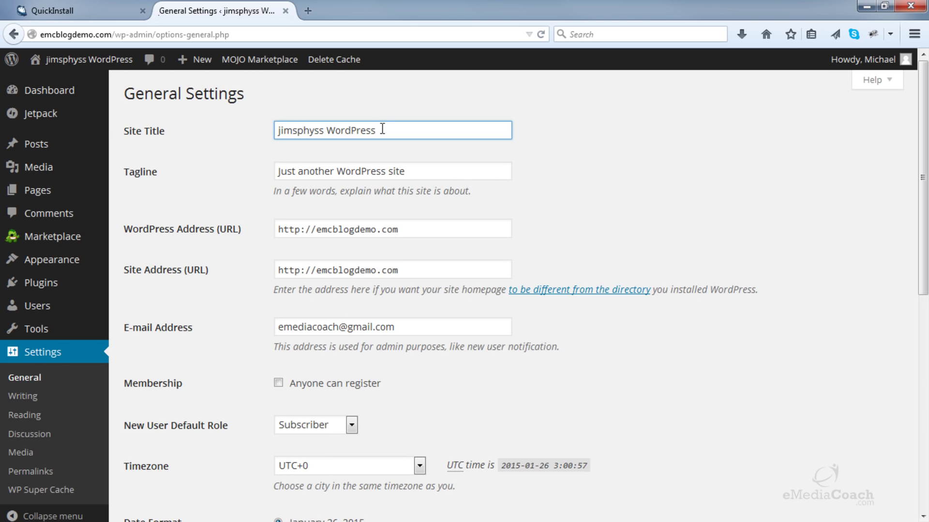
pyautogui.moveTo(381, 128); pyautogui.dragTo(256, 125)
pyautogui.write('Michael')
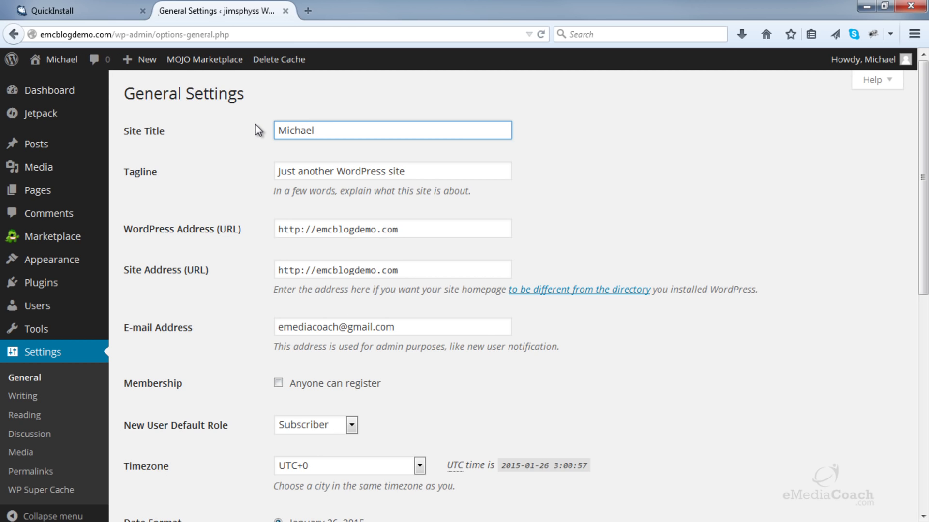
pyautogui.write("'s Travel an")
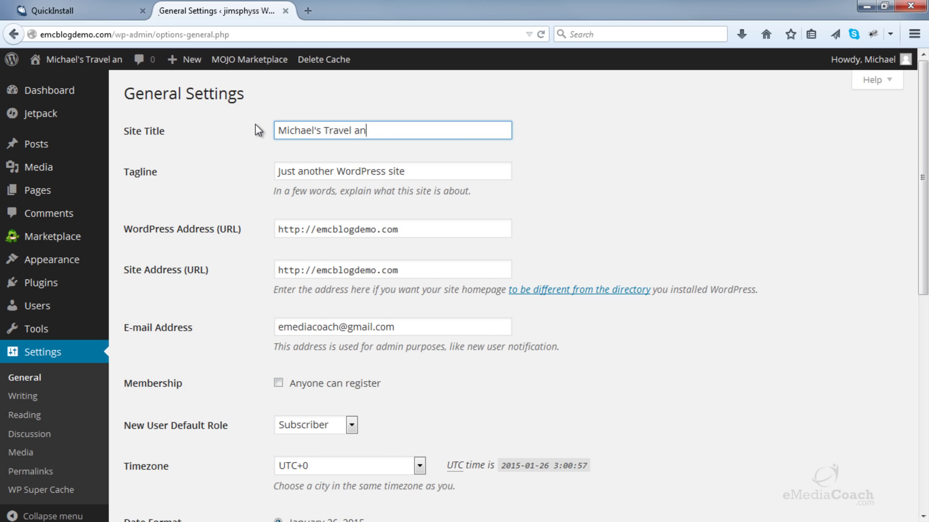
pyautogui.write('d')
pyautogui.press('BackSpace')
pyautogui.press('BackSpace')
pyautogui.press('BackSpace')
pyautogui.write('& Food')
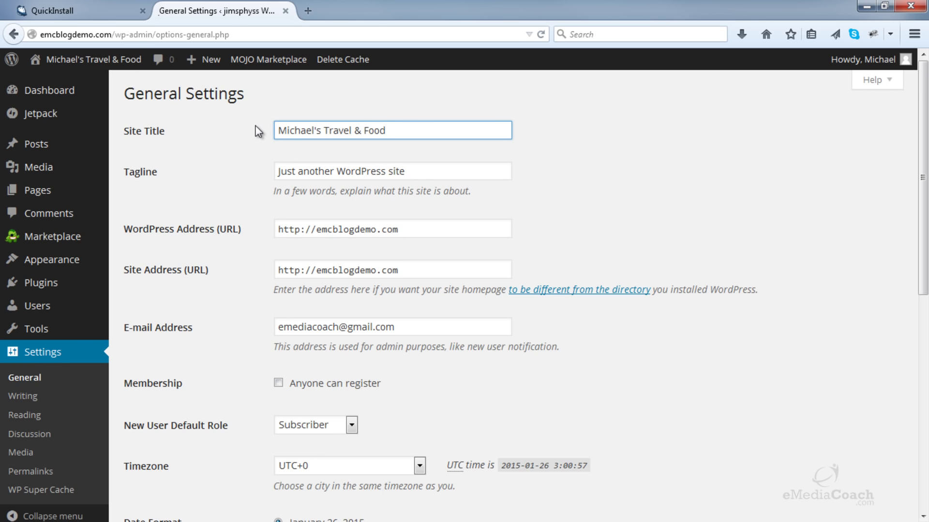
# - Replace the tagline with 'Follow me as I travel and eat my way around the world.'
pyautogui.click(429, 174)
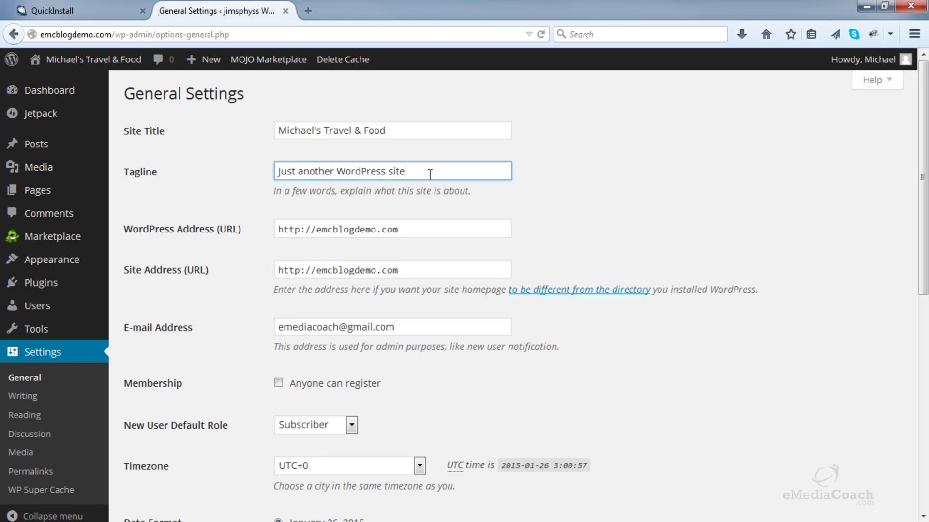
pyautogui.moveTo(429, 174); pyautogui.dragTo(211, 175)
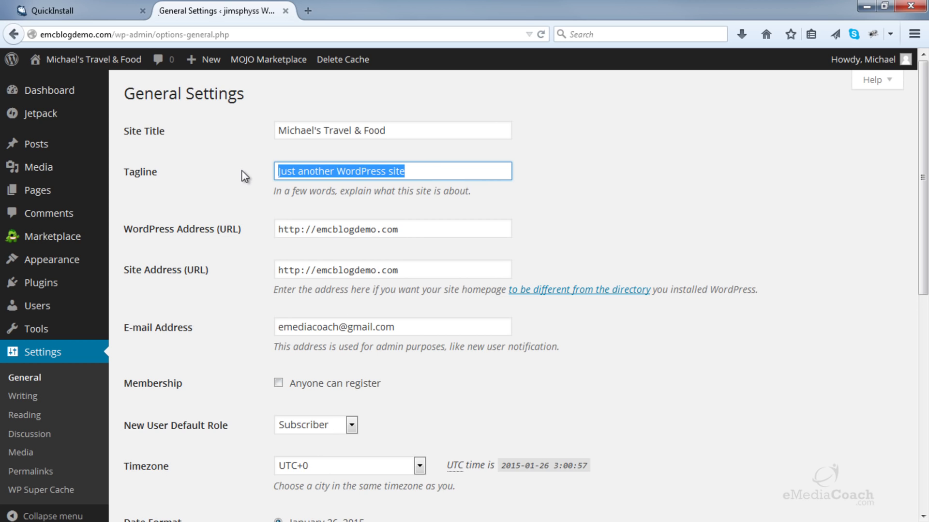
pyautogui.write('Follo')
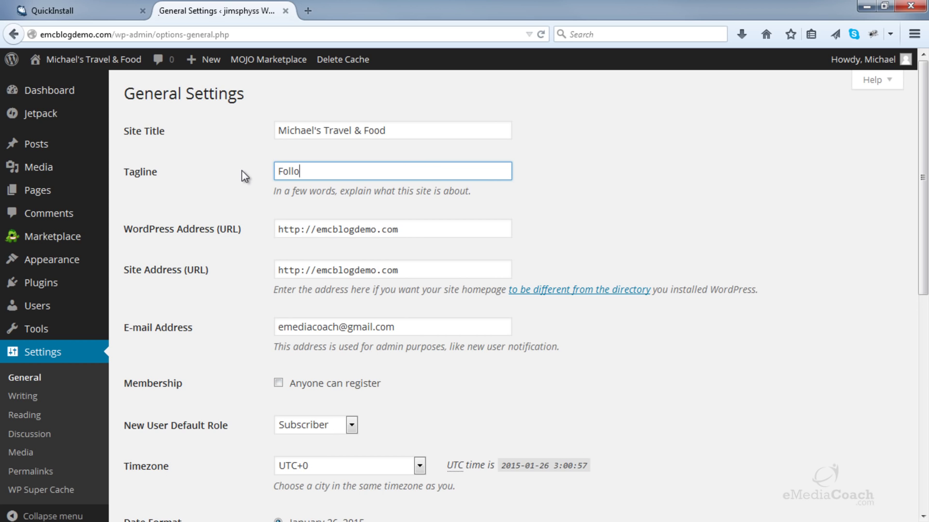
pyautogui.write('w me as I travel ad')
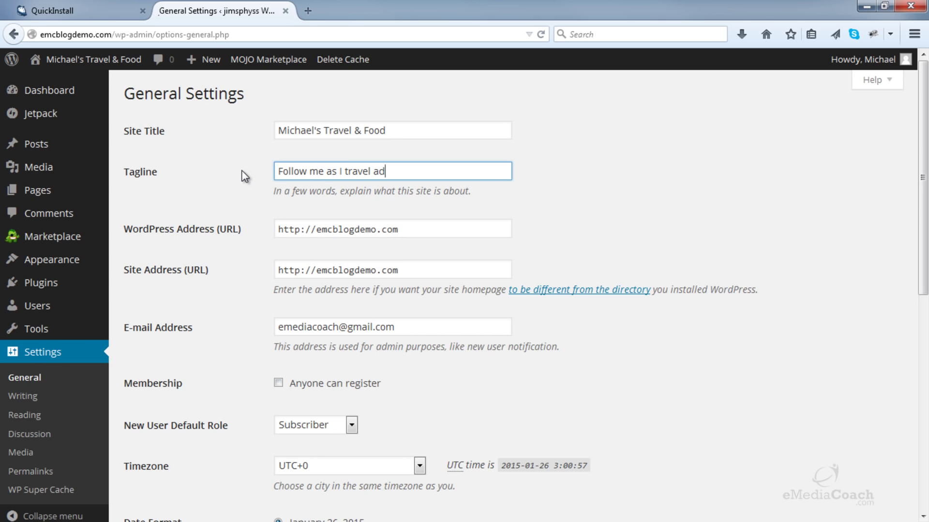
pyautogui.press('BackSpace')
pyautogui.write('nd eat my way around th')
pyautogui.write('e world.')
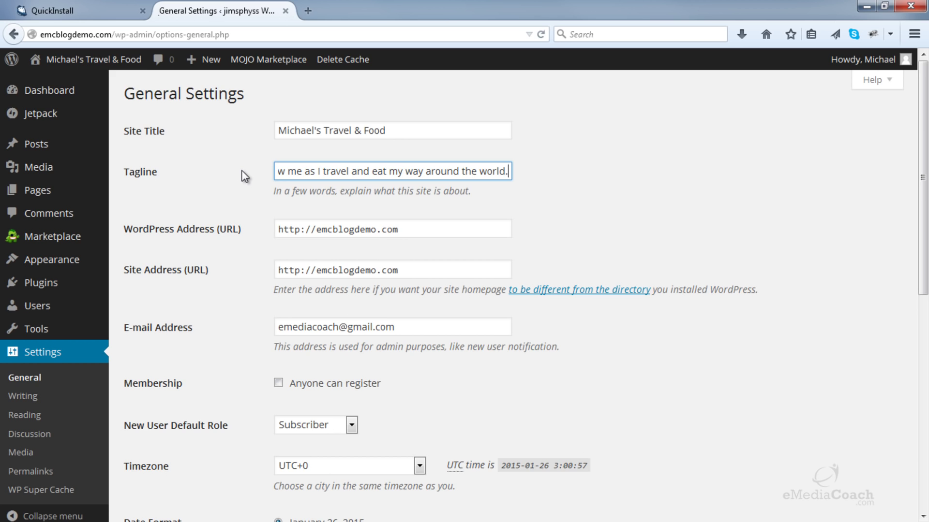
pyautogui.scroll(-8, 244, 177)
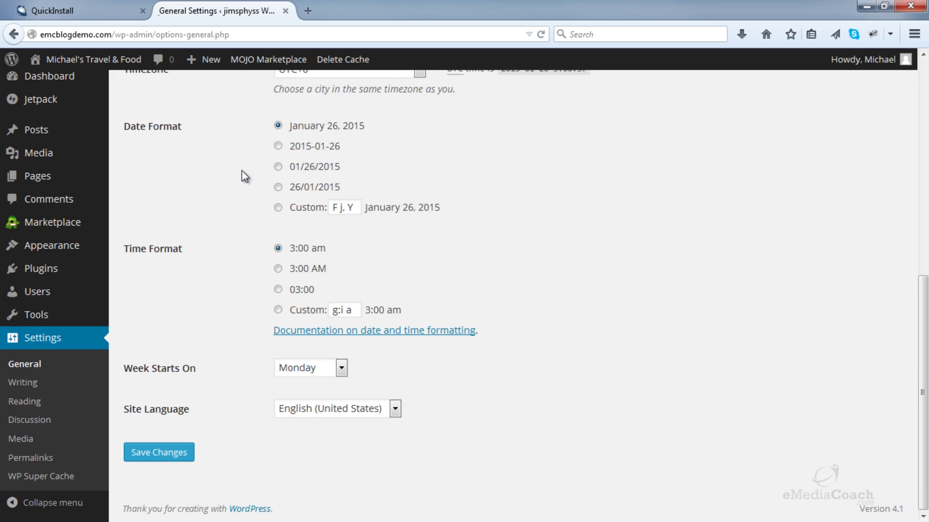
pyautogui.click(172, 457)
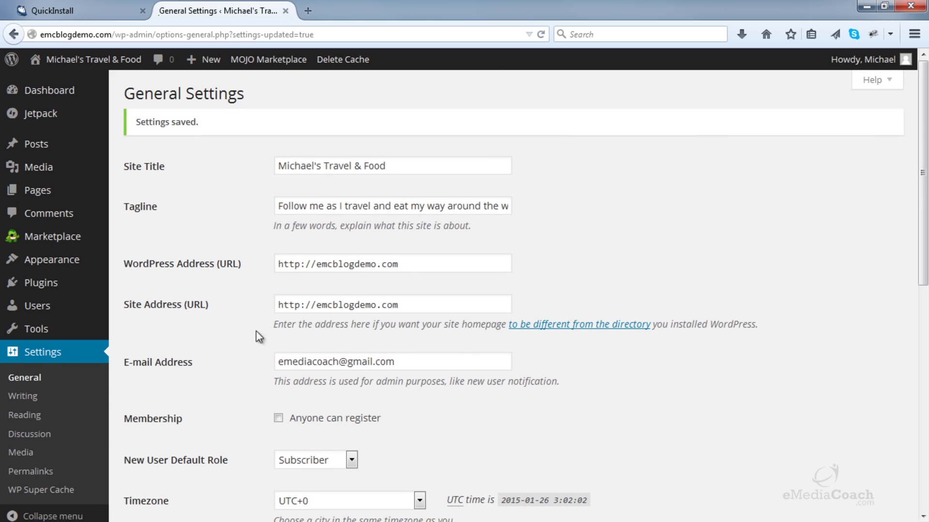
pyautogui.click(319, 267)
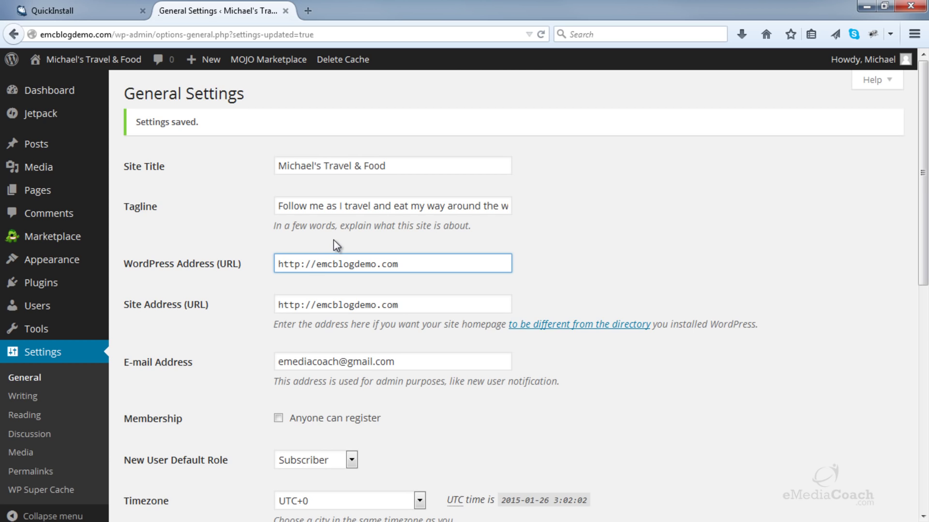
pyautogui.write('www.')
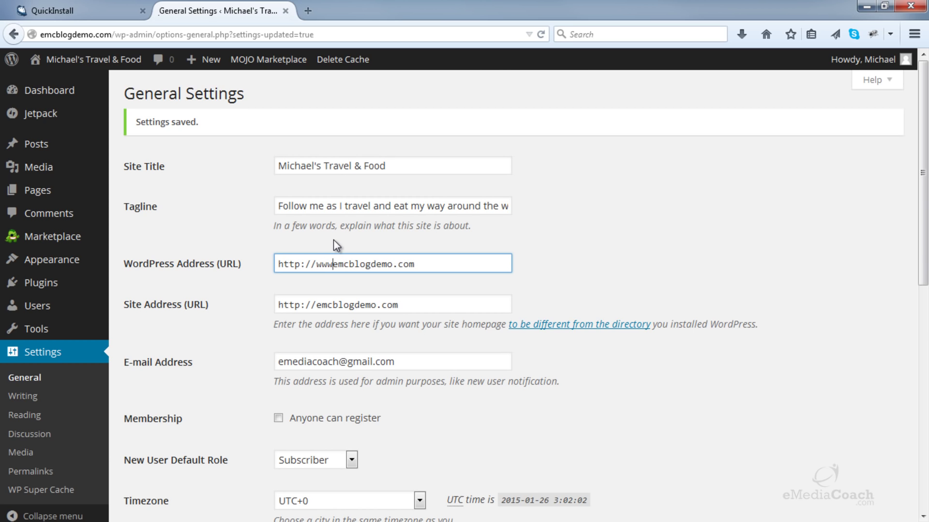
pyautogui.click(316, 305)
pyautogui.write('www.')
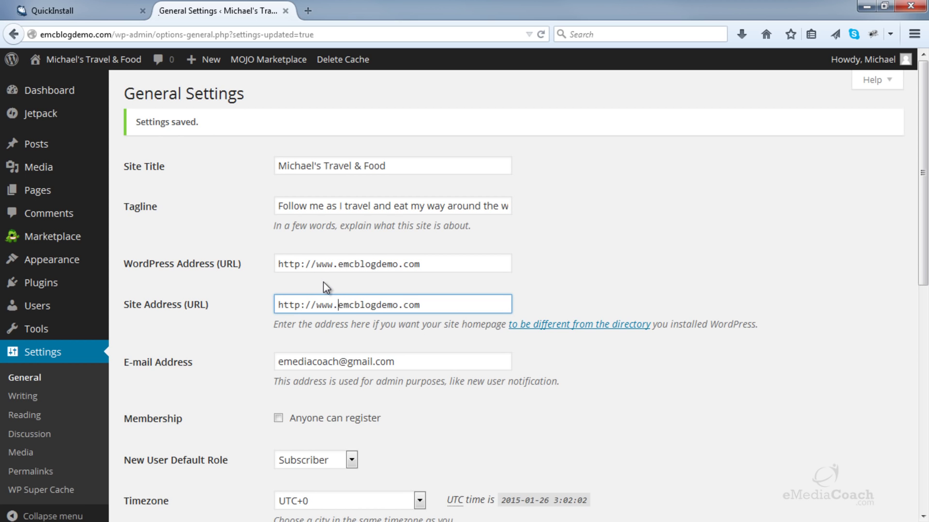
pyautogui.scroll(-10, 323, 286)
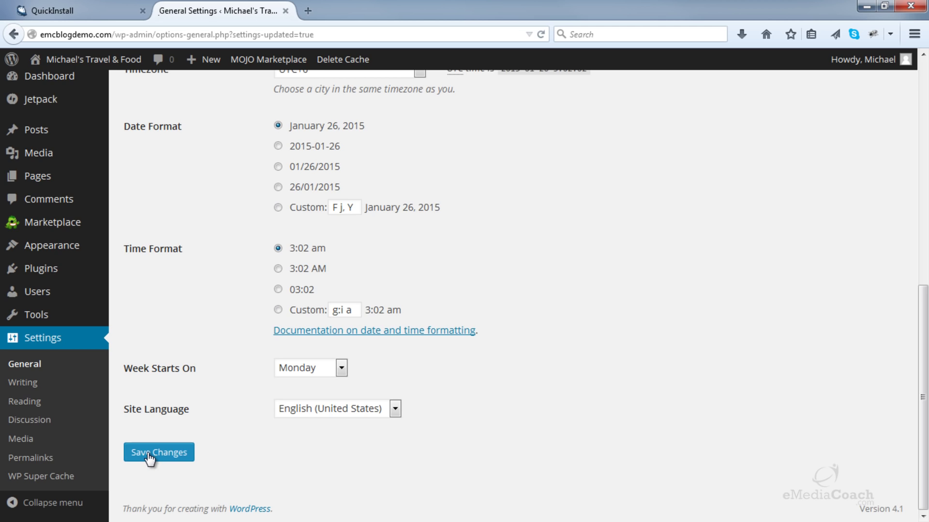
pyautogui.click(149, 455)
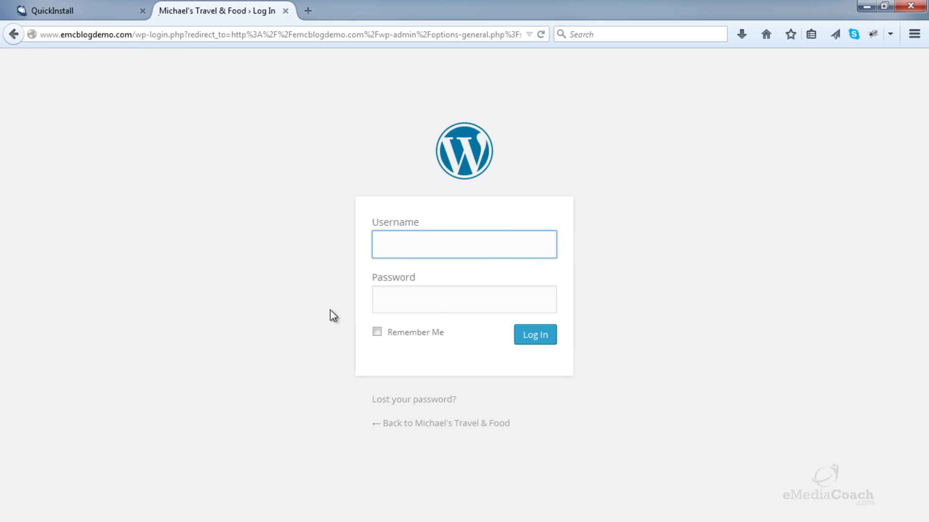
# - Sign back in with the admin username and password
pyautogui.click(403, 244)
pyautogui.press('Down')
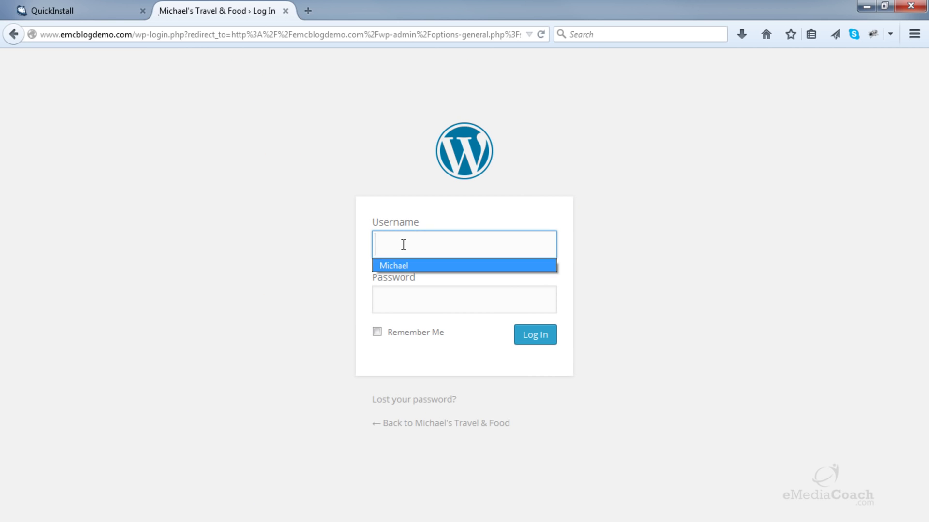
pyautogui.press('Tab')
pyautogui.write('••••••••')
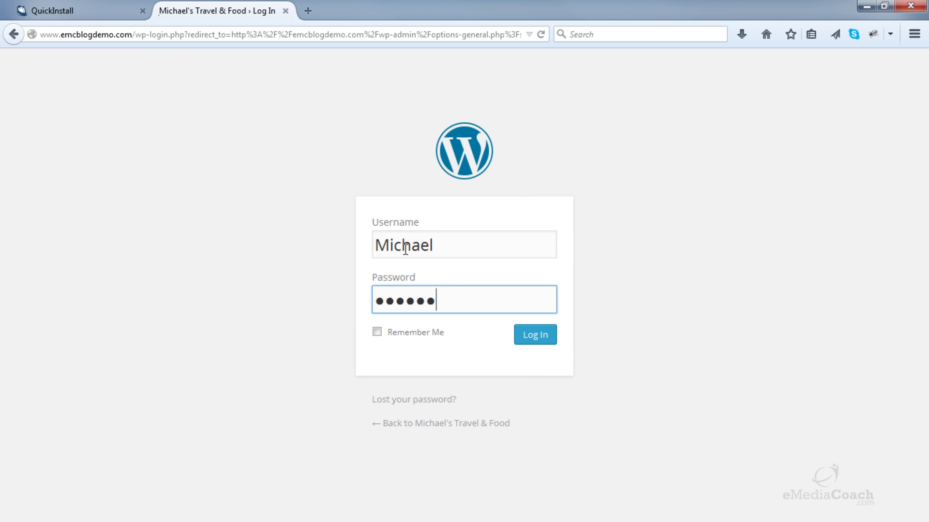
pyautogui.press('Return')
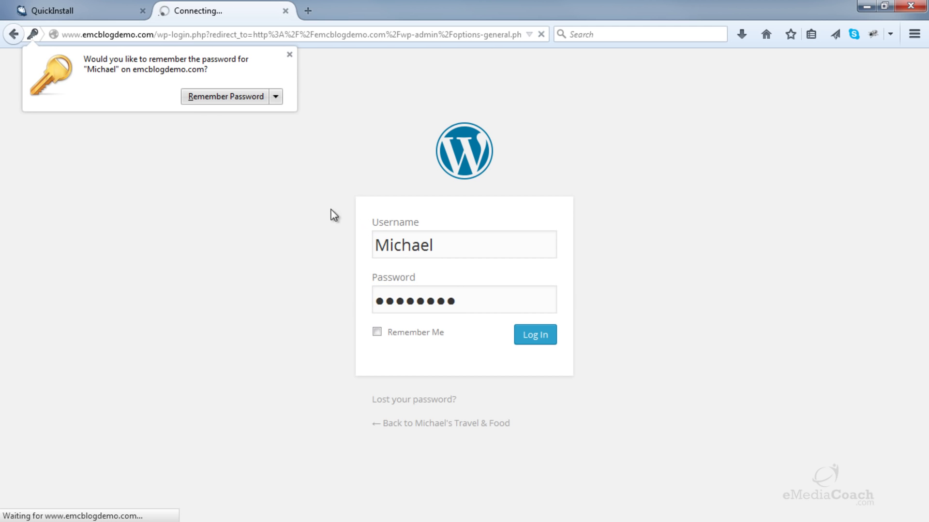
pyautogui.click(226, 96)
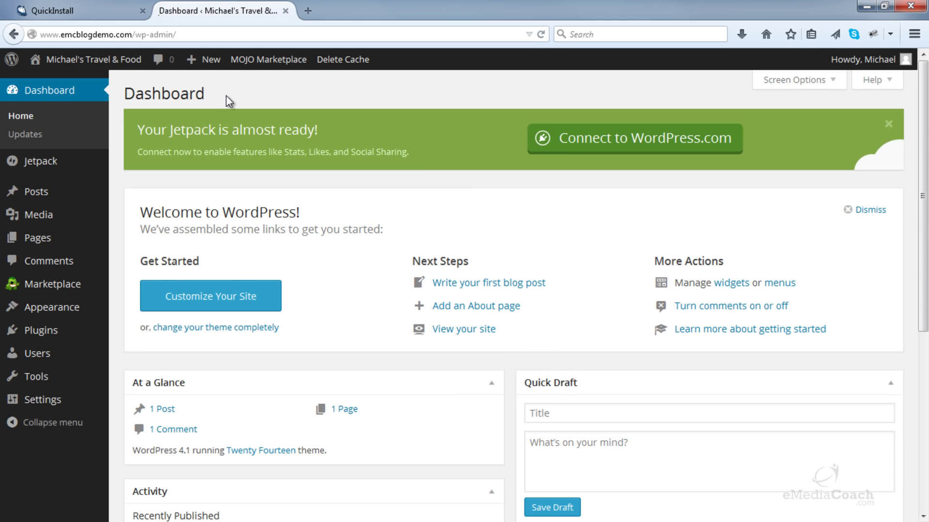
# - From All Posts, view the public site in a new tab
pyautogui.moveTo(52, 200)
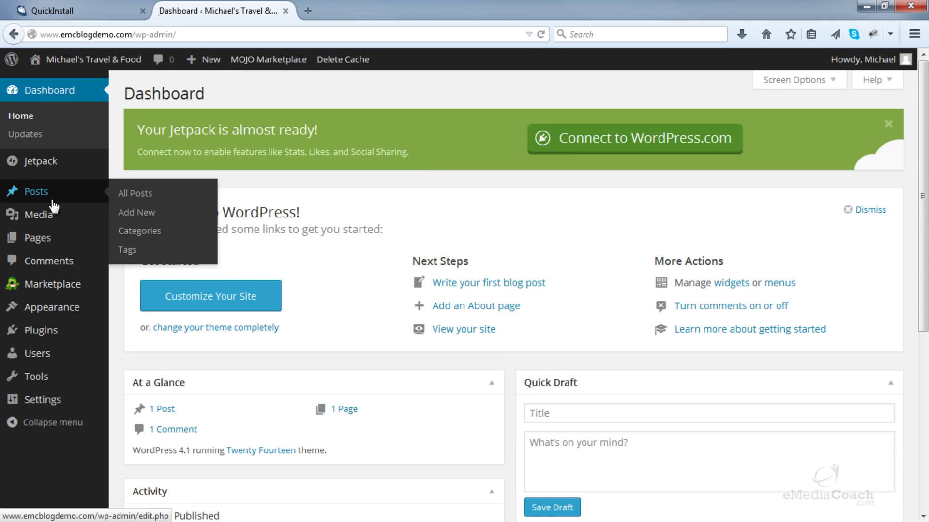
pyautogui.click(127, 196)
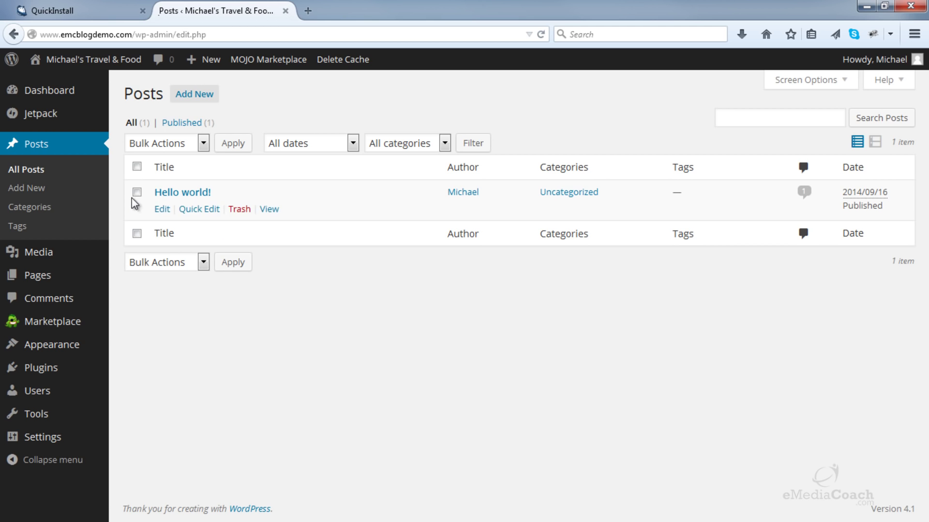
pyautogui.moveTo(279, 227)
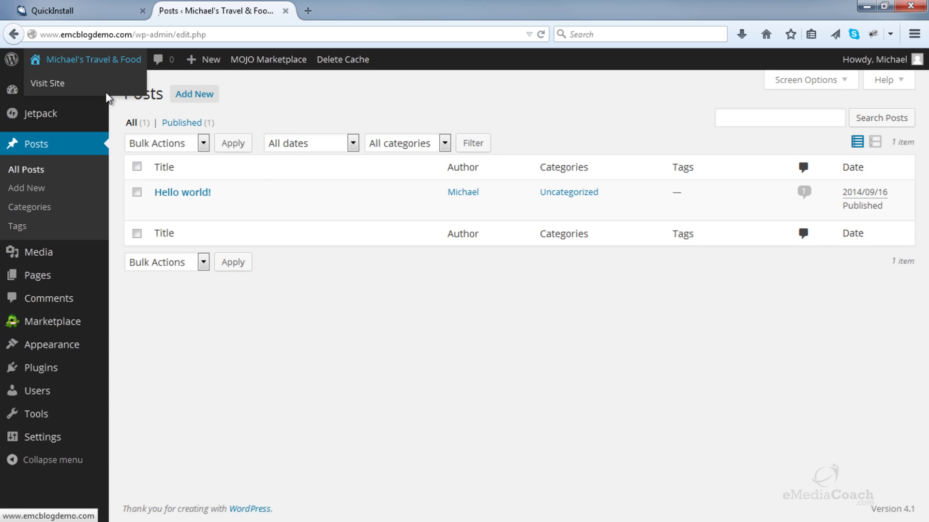
pyautogui.rightClick(106, 94)
pyautogui.rightClick(104, 93)
pyautogui.click(154, 97)
pyautogui.click(347, 10)
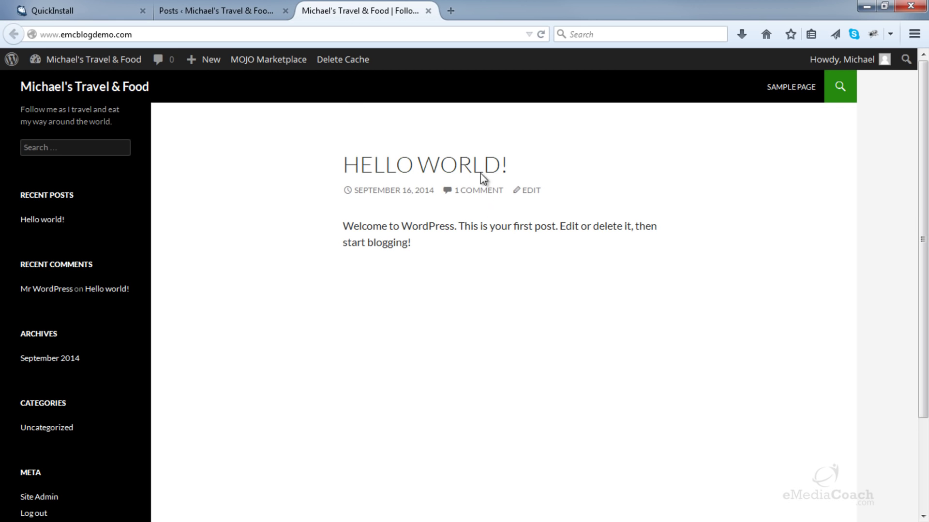
# - Trash the Hello world! post and delete it permanently from the Trash
pyautogui.click(249, 8)
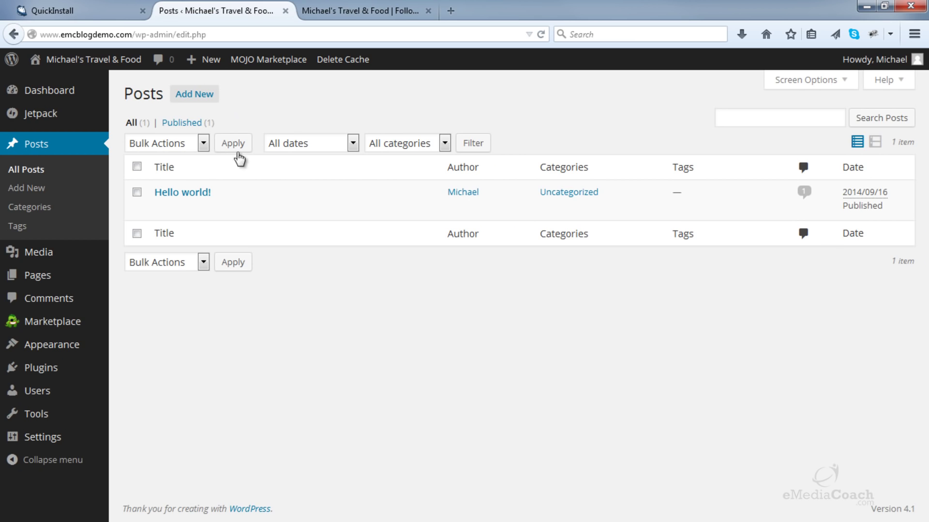
pyautogui.moveTo(284, 213)
pyautogui.click(246, 212)
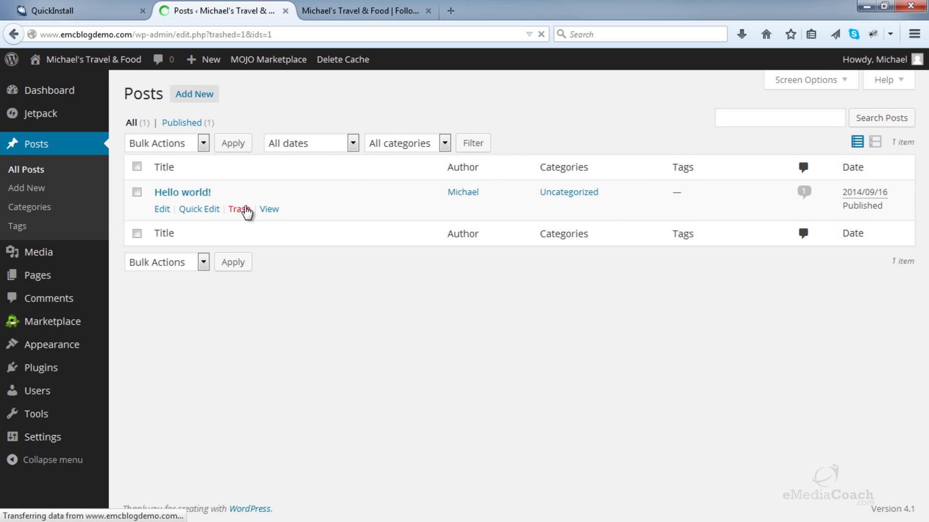
pyautogui.click(177, 163)
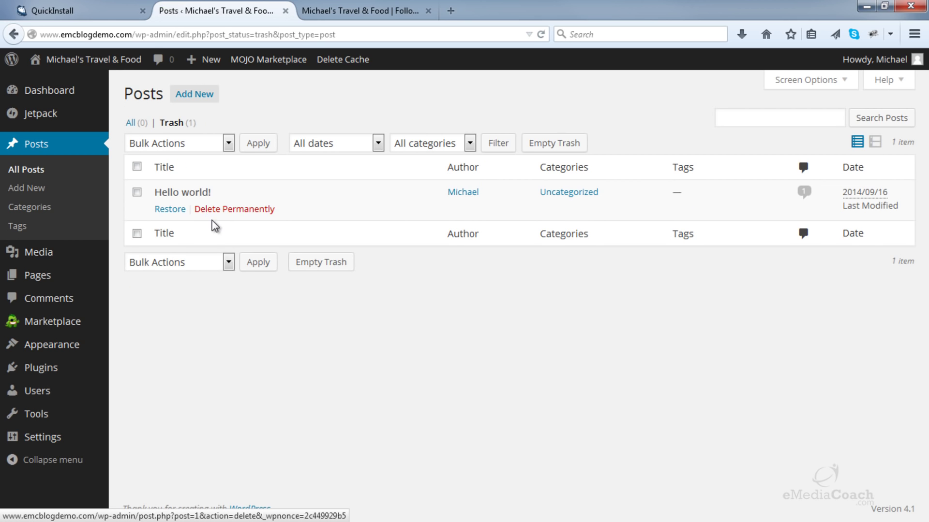
pyautogui.click(224, 212)
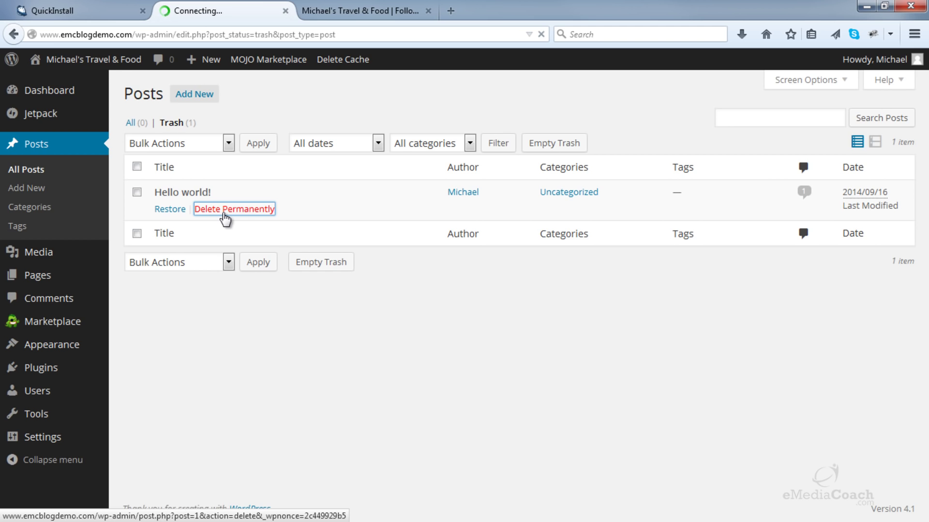
# - Trash the Sample Page under Pages and delete it permanently from the Trash
pyautogui.moveTo(65, 285)
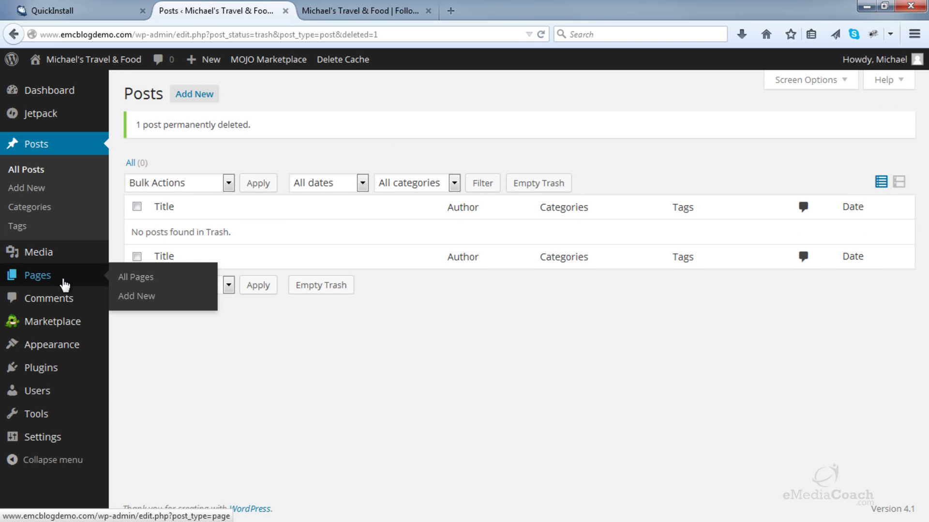
pyautogui.click(179, 283)
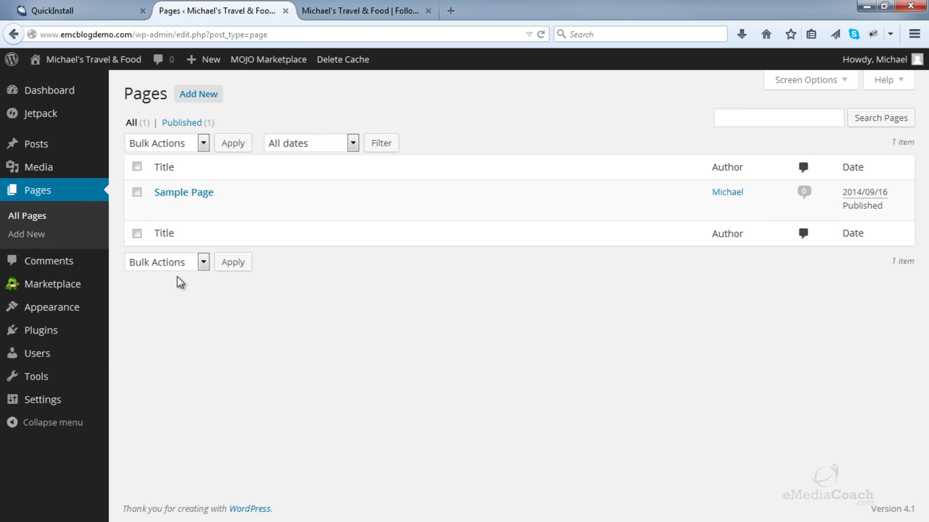
pyautogui.click(240, 209)
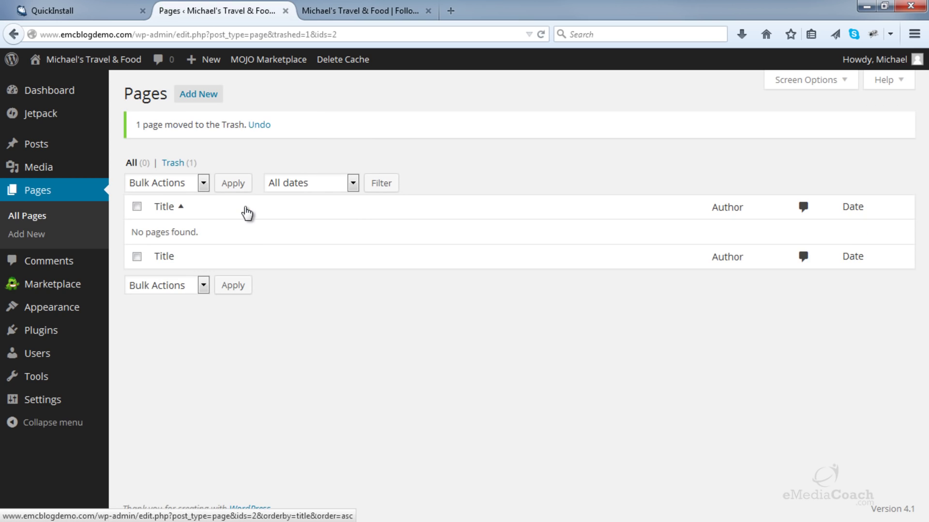
pyautogui.click(179, 164)
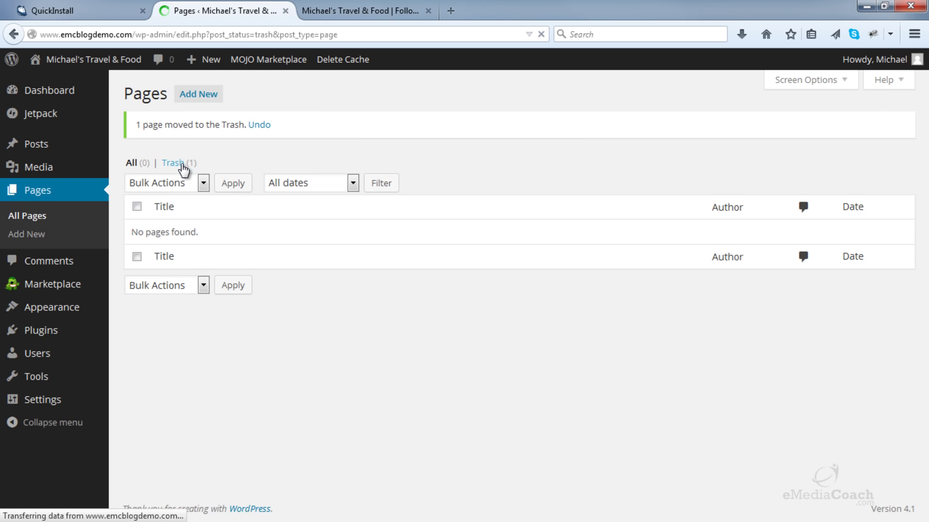
pyautogui.moveTo(197, 191)
pyautogui.click(205, 215)
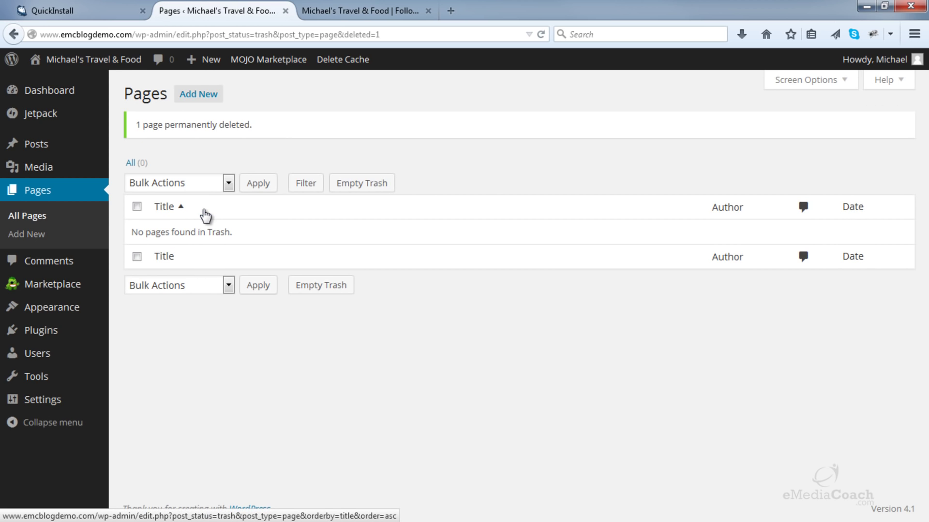
pyautogui.moveTo(56, 332)
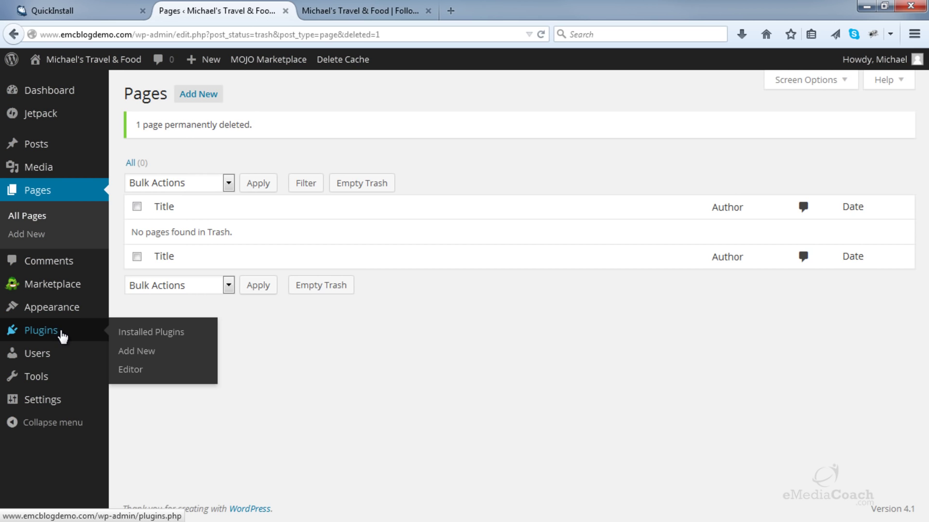
# - Bulk-deactivate the Jetpack, MOJO Marketplace and WP Super Cache plugins
pyautogui.click(62, 335)
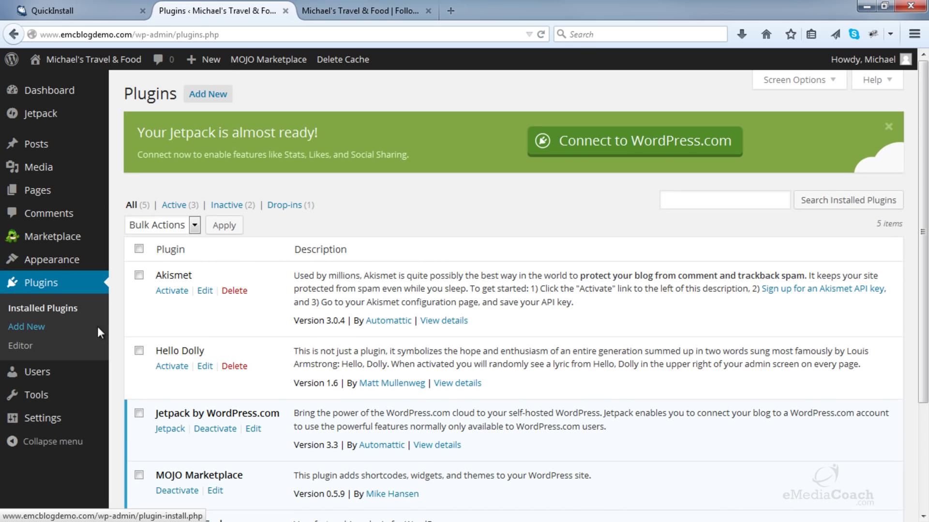
pyautogui.scroll(-3, 133, 325)
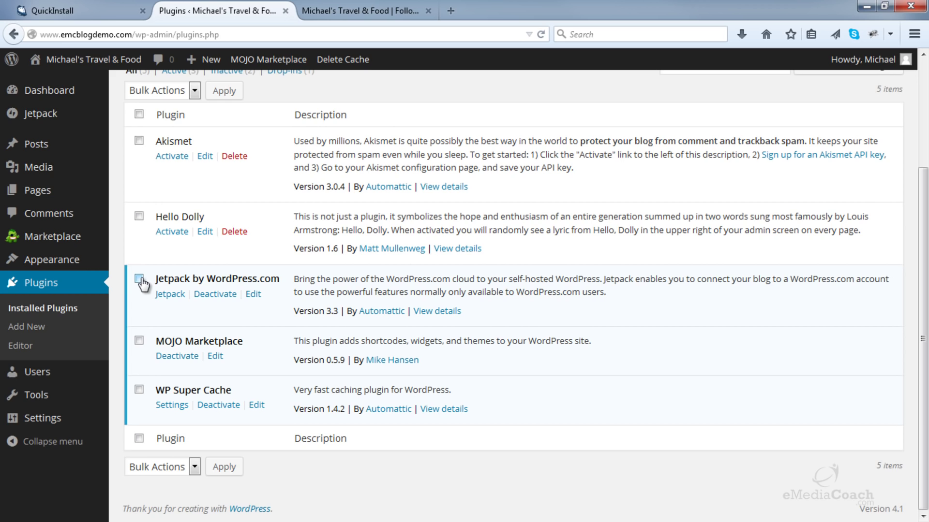
pyautogui.click(139, 279)
pyautogui.click(138, 341)
pyautogui.click(139, 390)
pyautogui.click(160, 470)
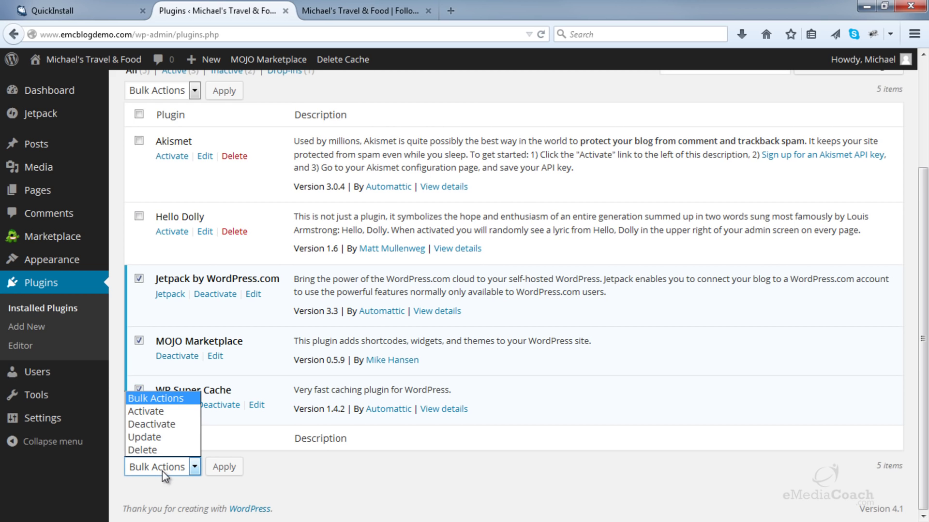
pyautogui.click(157, 424)
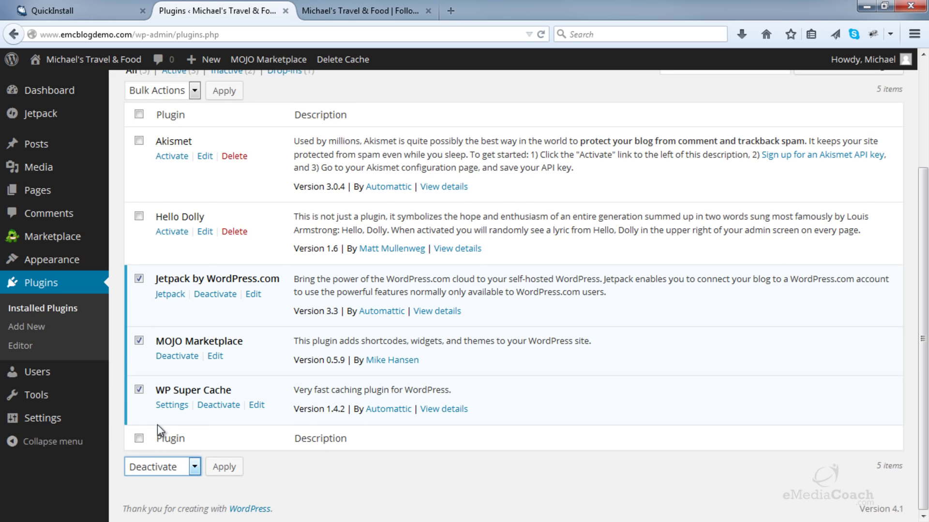
pyautogui.click(240, 468)
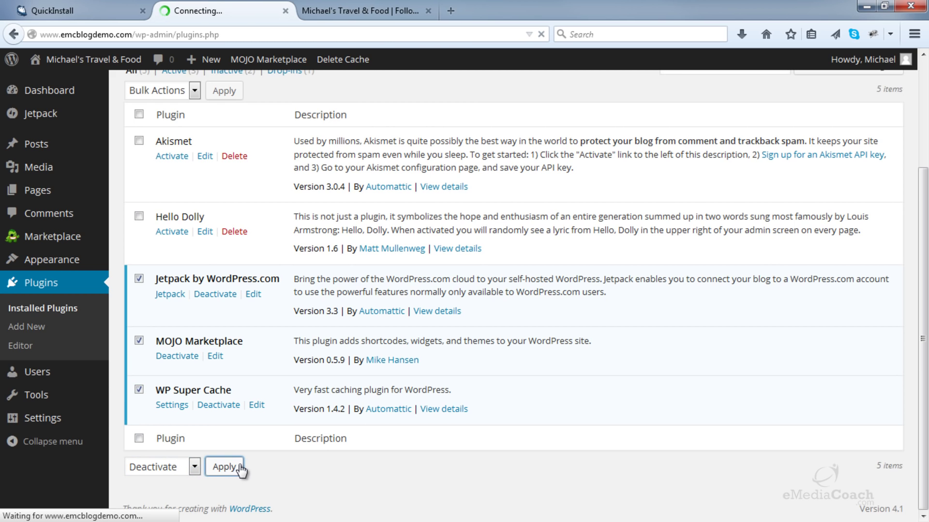
# - Bulk-delete those three plugins, confirm removal of their data, and return to the Dashboard
pyautogui.scroll(-2, 239, 464)
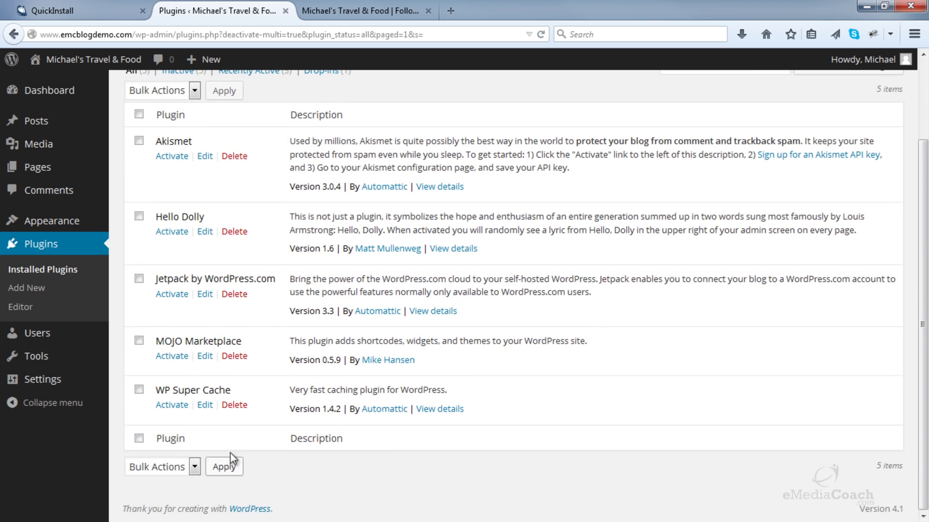
pyautogui.click(139, 341)
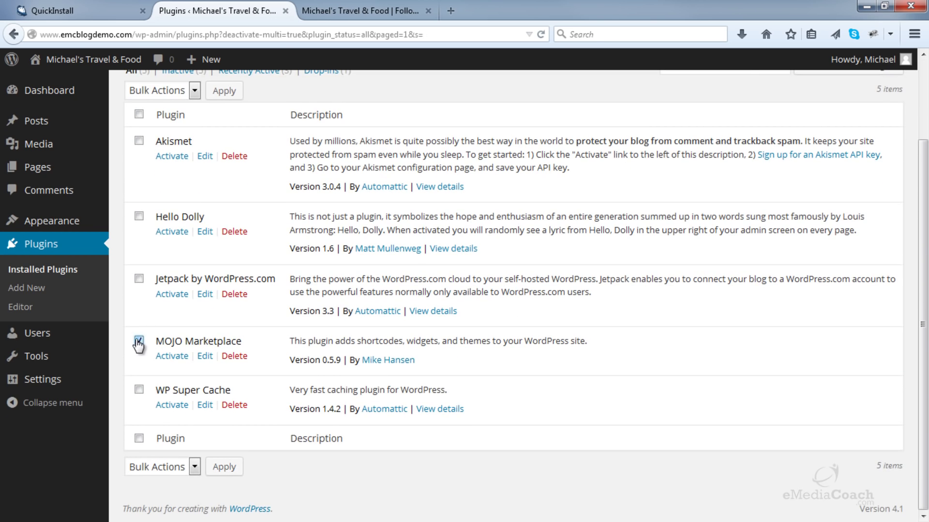
pyautogui.click(139, 279)
pyautogui.click(139, 389)
pyautogui.click(164, 476)
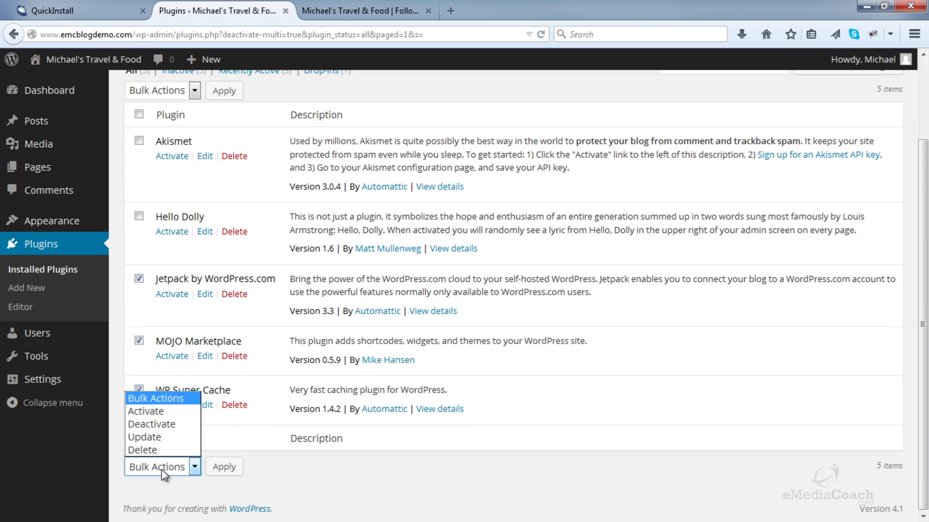
pyautogui.click(161, 449)
pyautogui.click(224, 467)
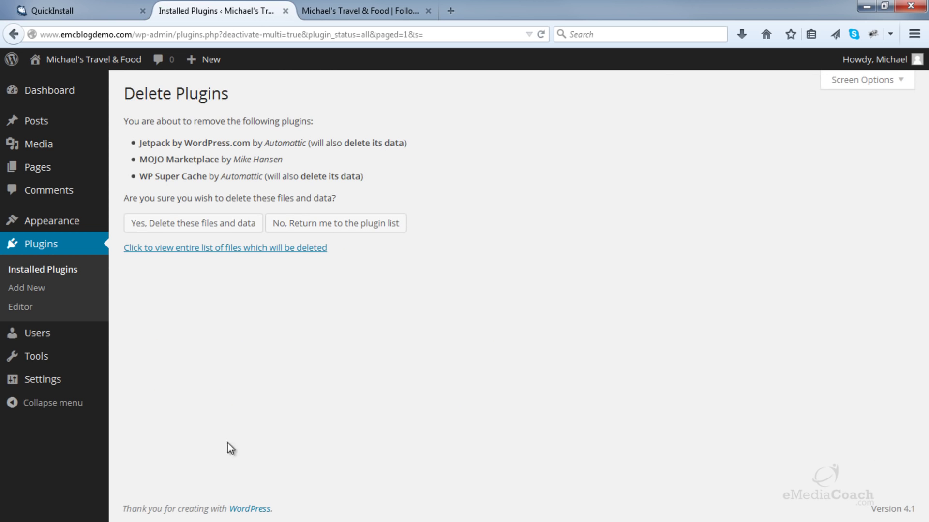
pyautogui.click(195, 230)
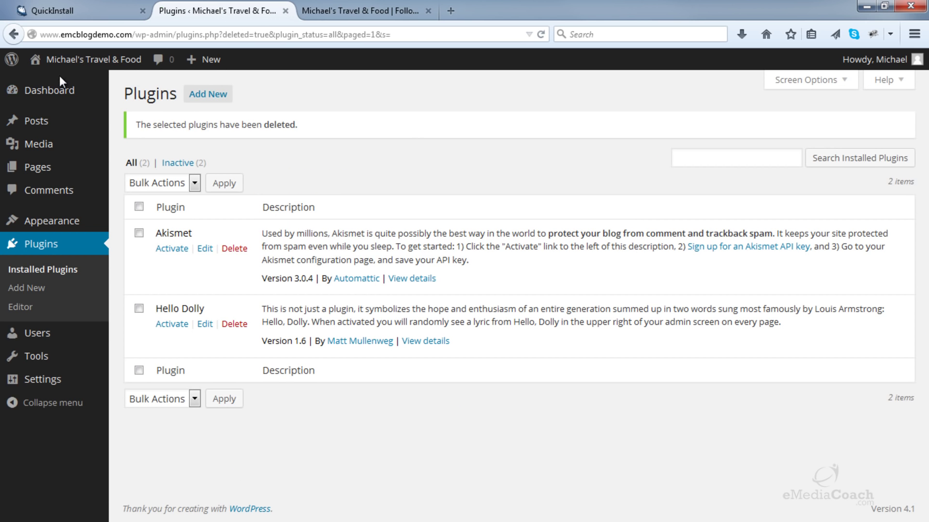
pyautogui.moveTo(62, 89)
pyautogui.click(142, 96)
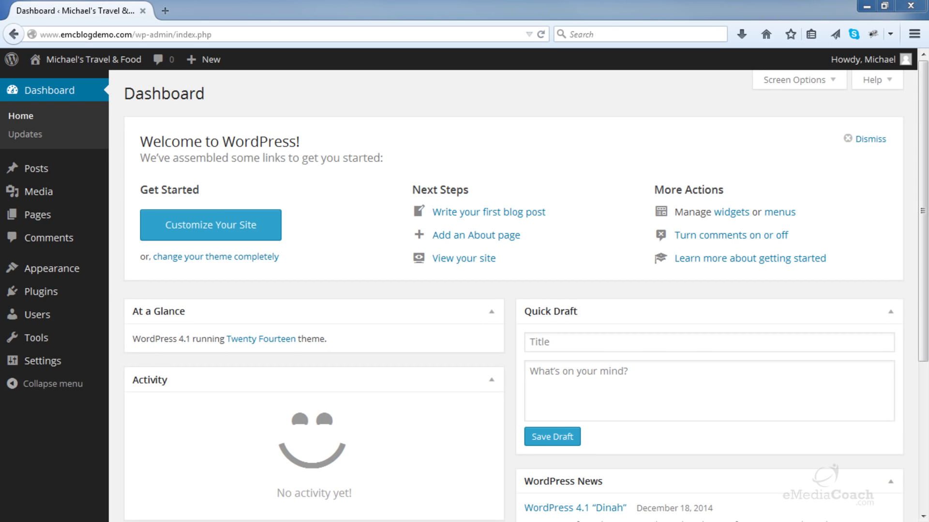
# - Open Appearance > Themes > Add New and load the How to Make a Blog page in a tab
pyautogui.moveTo(94, 282)
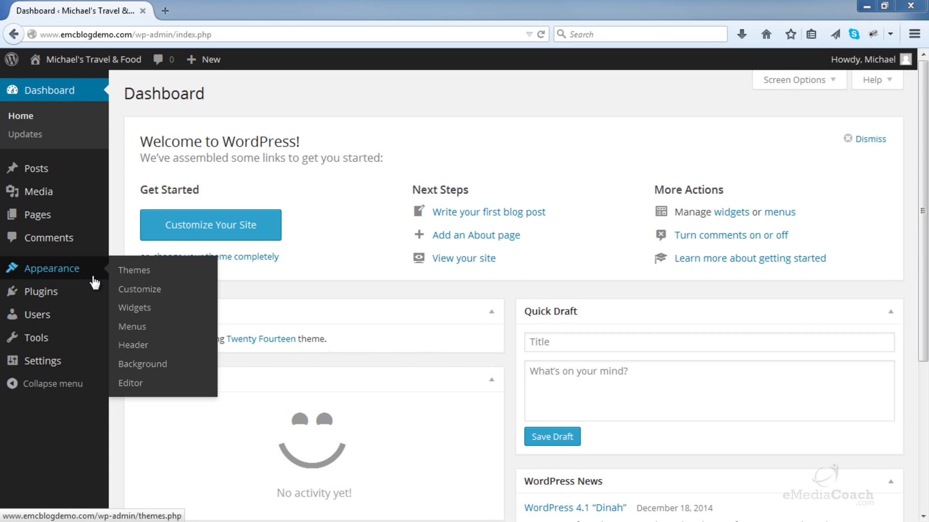
pyautogui.click(168, 276)
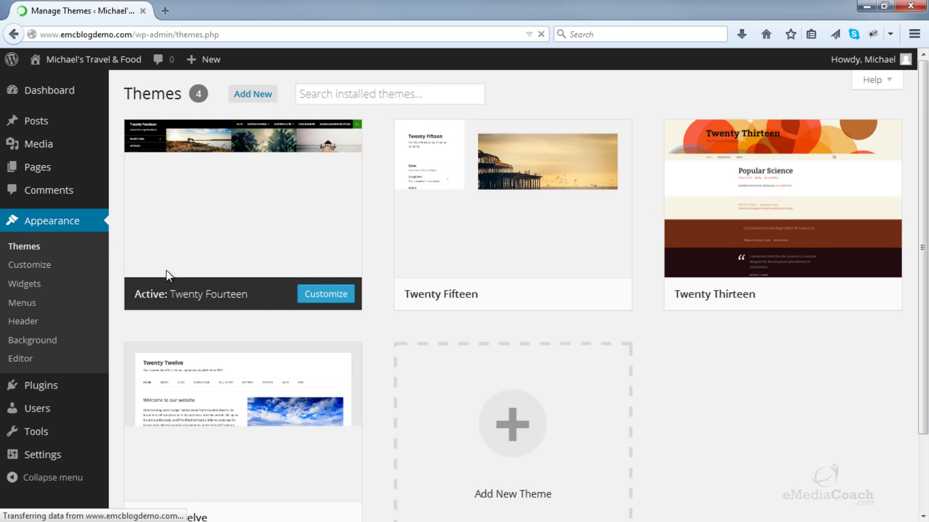
pyautogui.click(256, 95)
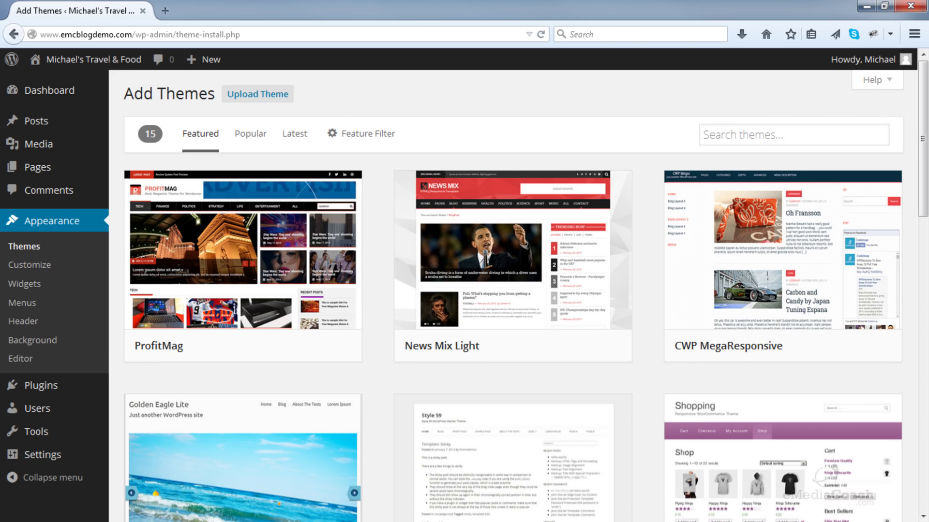
pyautogui.moveTo(928, 29); pyautogui.dragTo(167, 19)
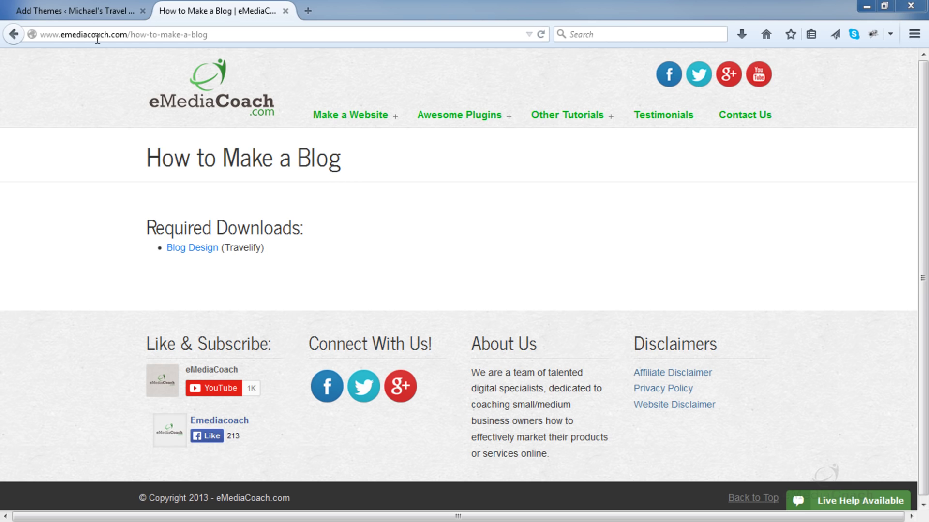
# - Close the How to Make a Blog tab, then find, install and activate the Travelify theme
pyautogui.click(53, 11)
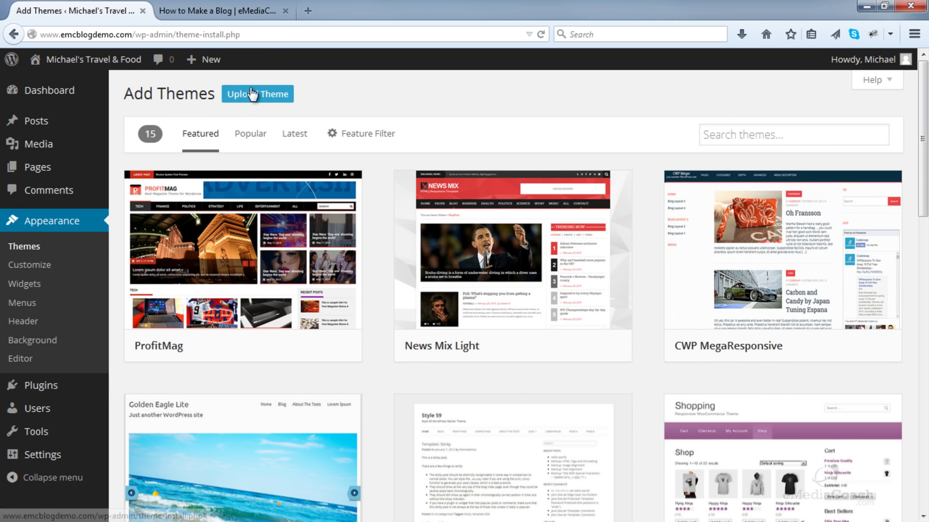
pyautogui.click(285, 10)
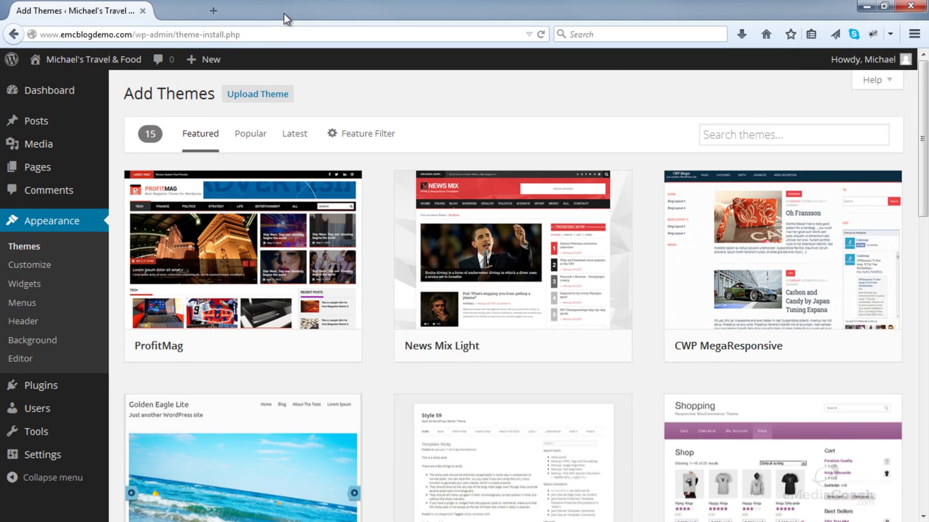
pyautogui.click(724, 132)
pyautogui.write('travelify')
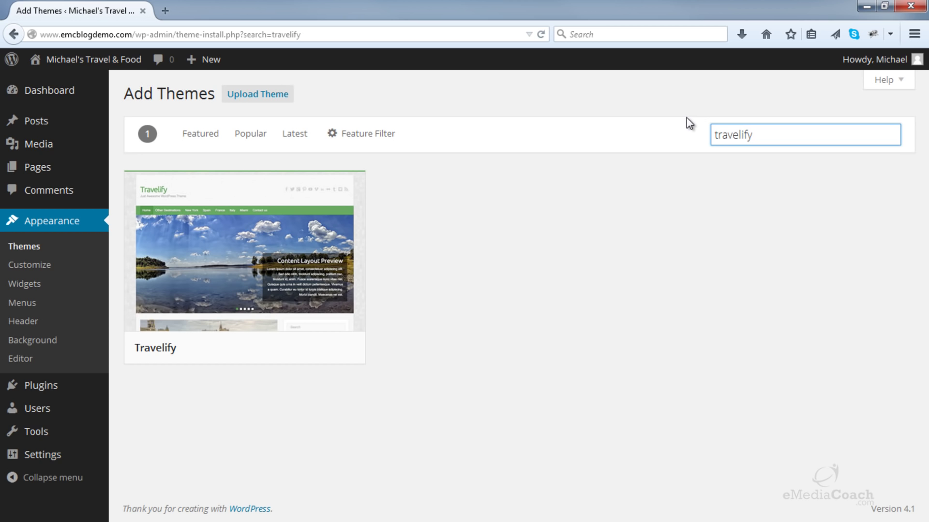
pyautogui.moveTo(259, 273)
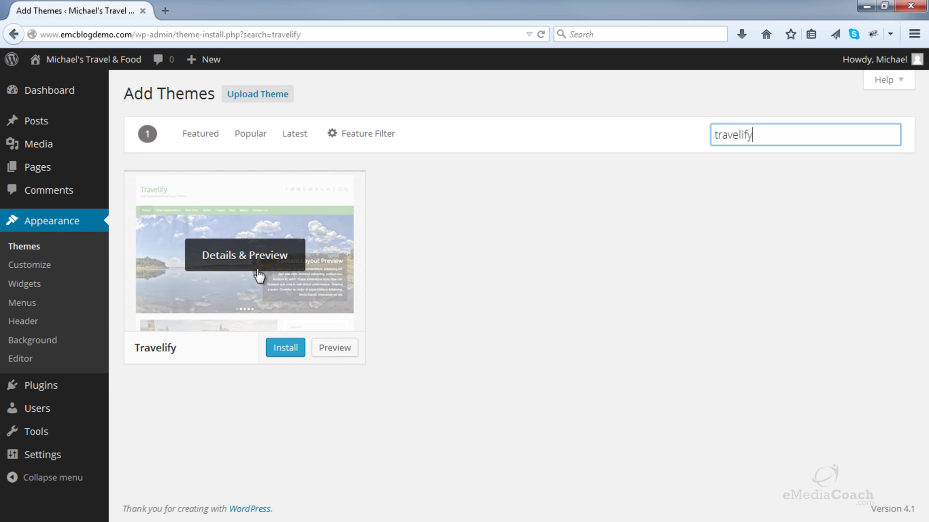
pyautogui.click(276, 352)
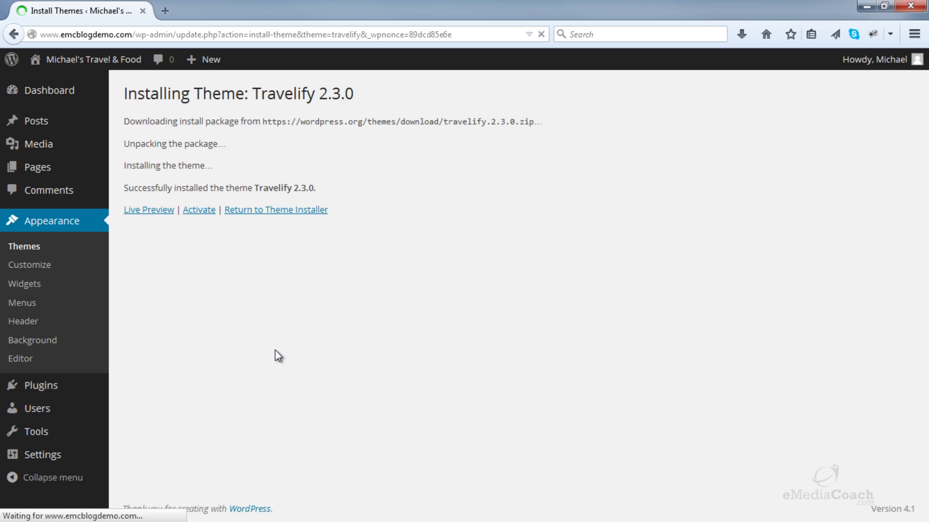
pyautogui.click(209, 212)
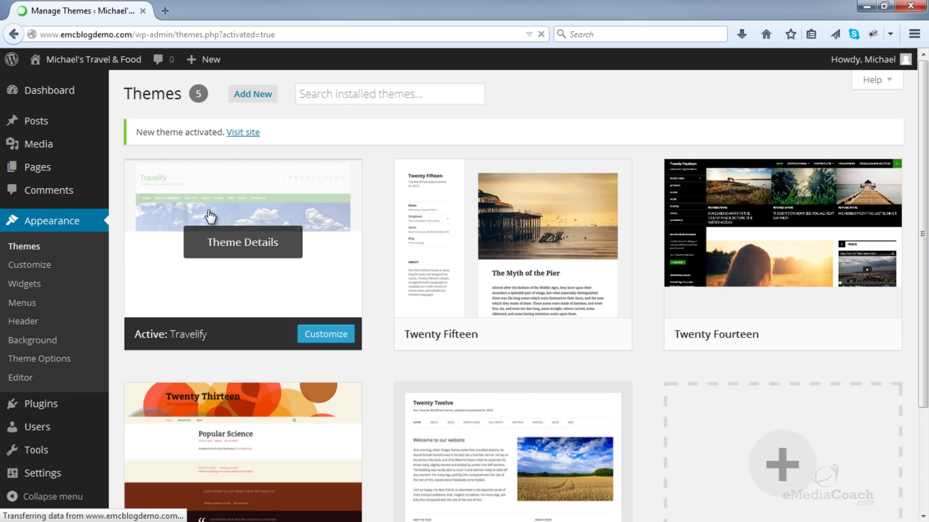
# - Open the live site in a new browser tab
pyautogui.moveTo(138, 61)
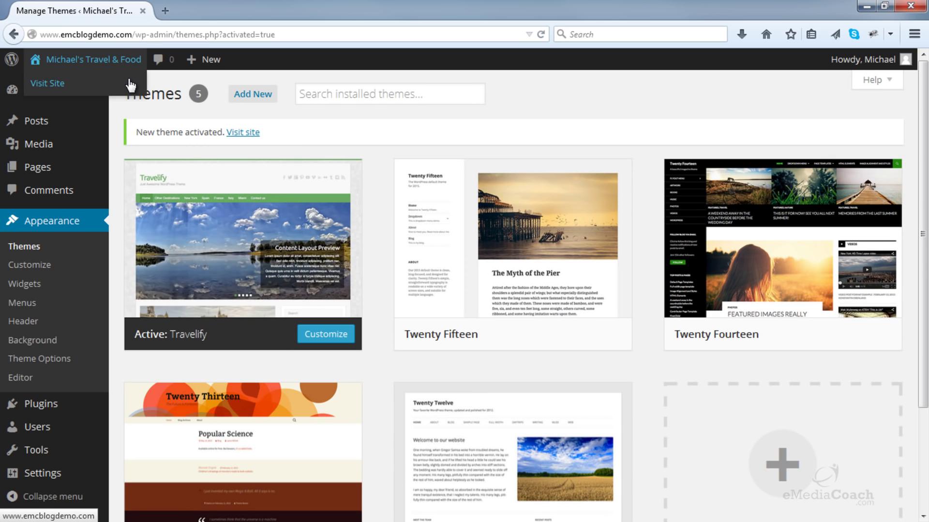
pyautogui.rightClick(130, 85)
pyautogui.click(148, 89)
# - View the live site, now styled by Travelify with the Travel & Food title
pyautogui.click(205, 13)
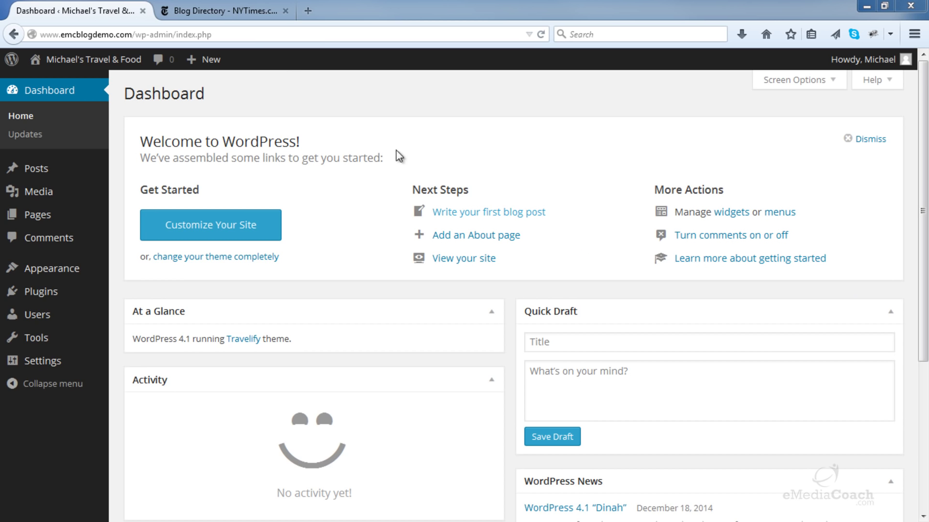
pyautogui.click(227, 15)
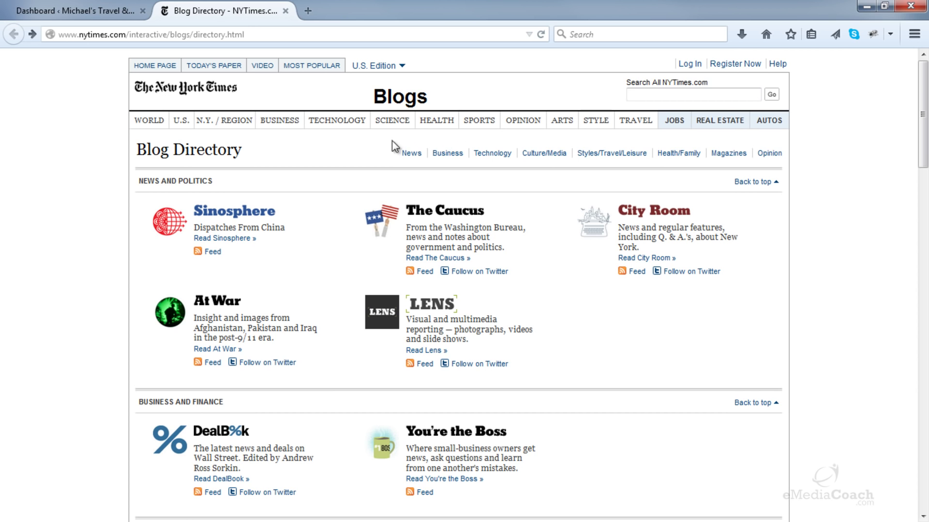
pyautogui.click(329, 122)
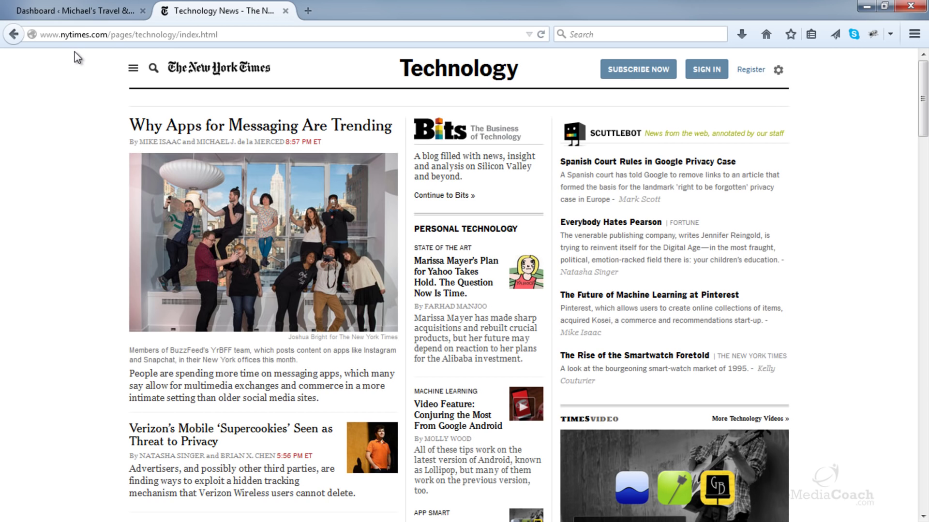
pyautogui.click(14, 37)
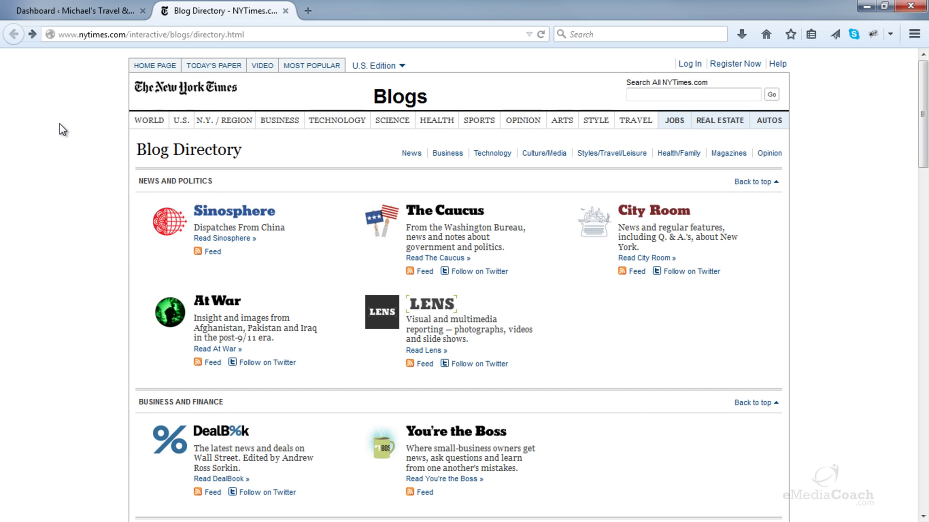
pyautogui.click(59, 9)
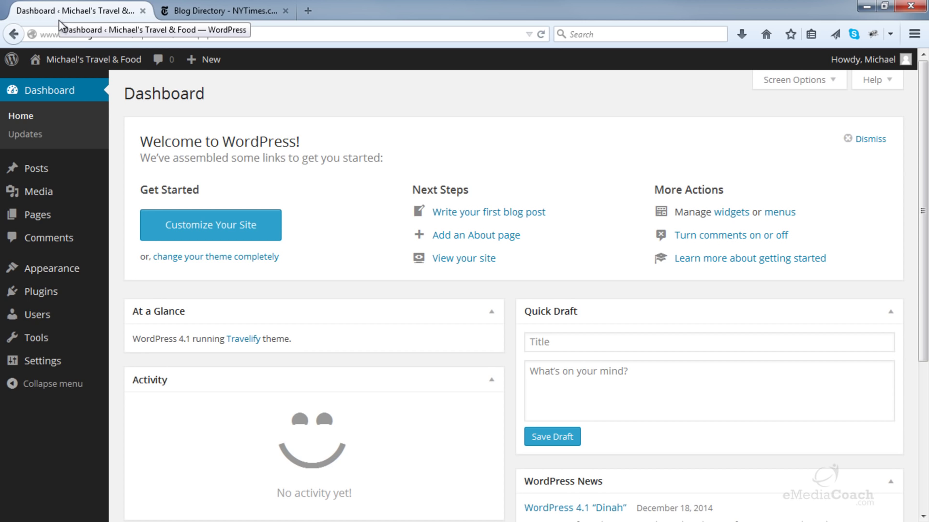
# - Create a post category named Europe under Posts > Categories
pyautogui.moveTo(77, 168)
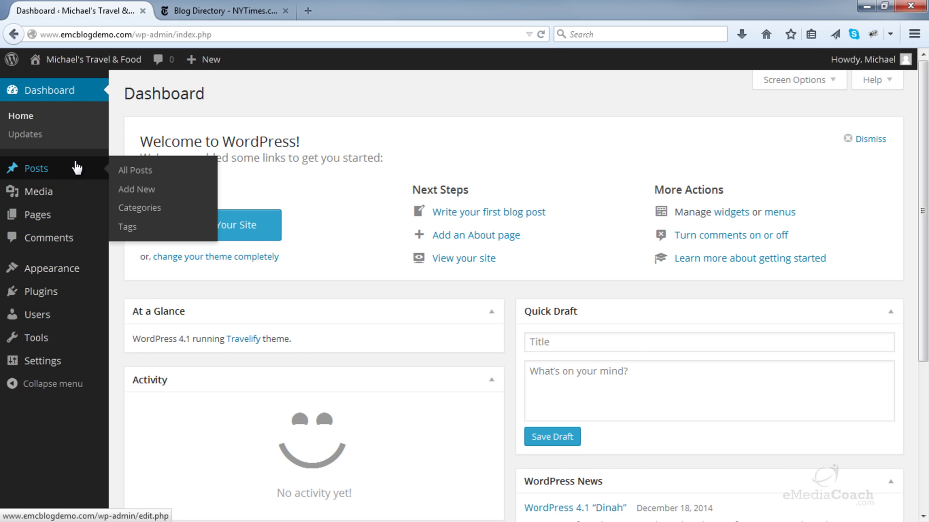
pyautogui.click(151, 209)
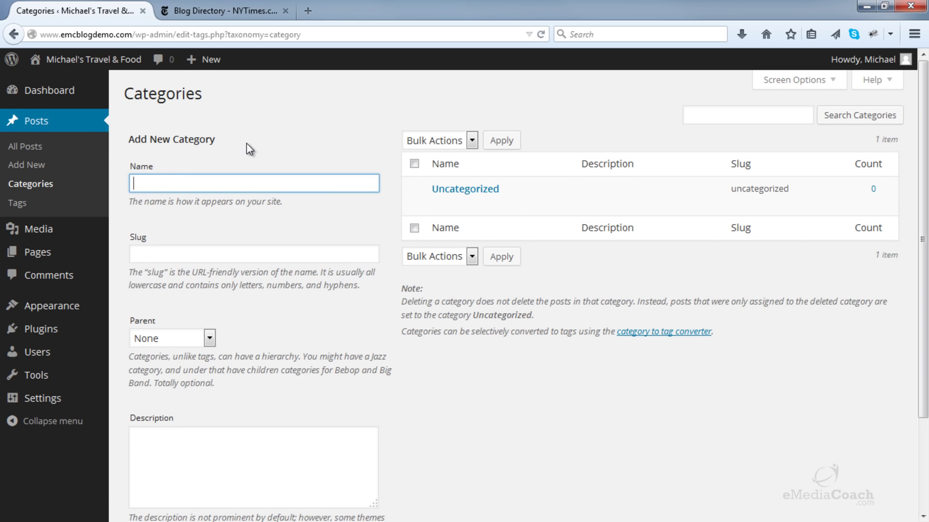
pyautogui.write('Europe')
pyautogui.scroll(-2, 246, 143)
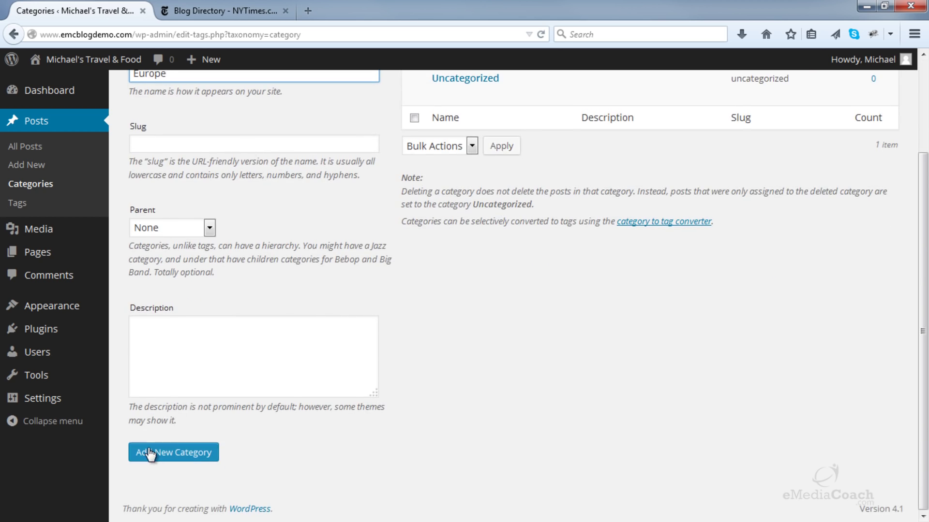
pyautogui.click(150, 455)
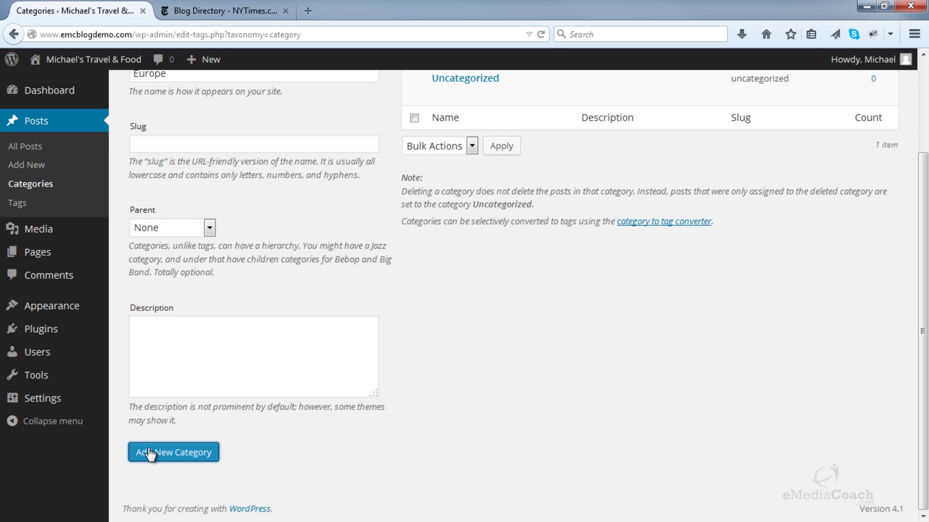
pyautogui.scroll(2, 149, 435)
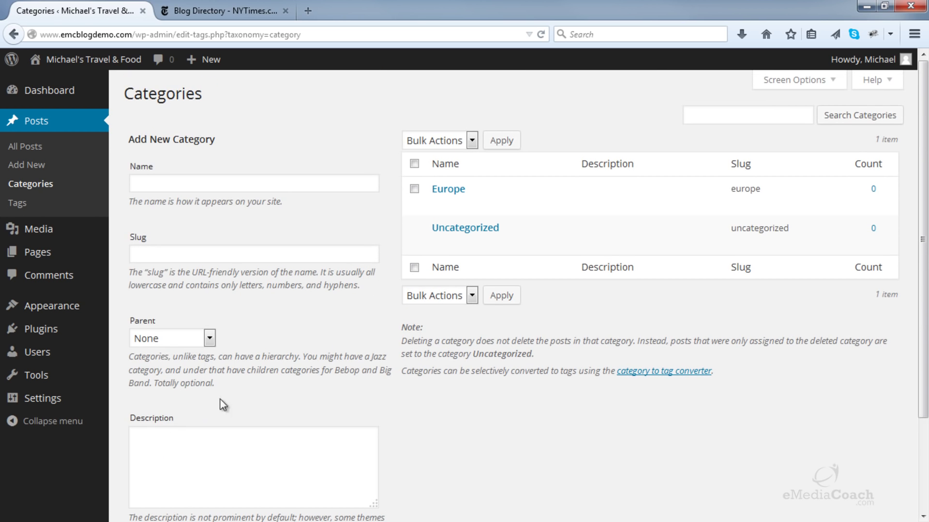
# - Edit the Europe category, try the slug europe-abc, and save it with slug europe
pyautogui.moveTo(458, 197)
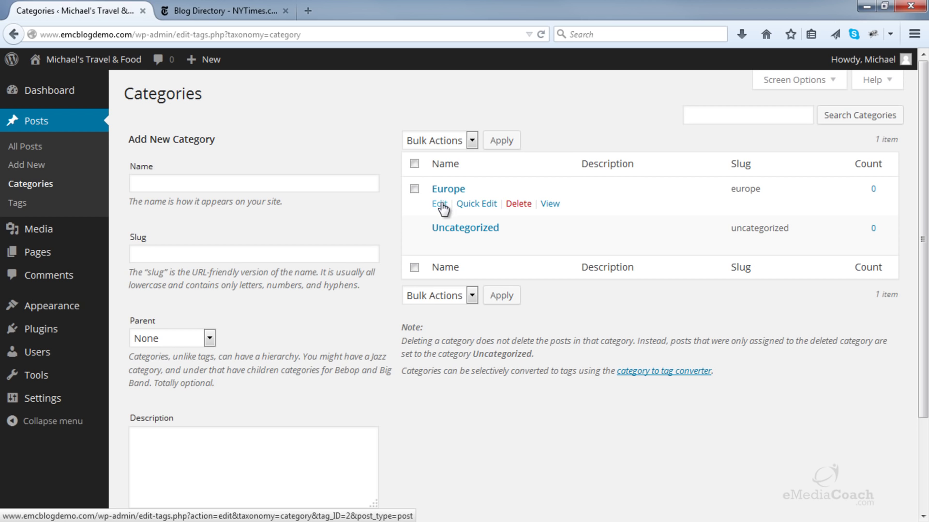
pyautogui.click(440, 204)
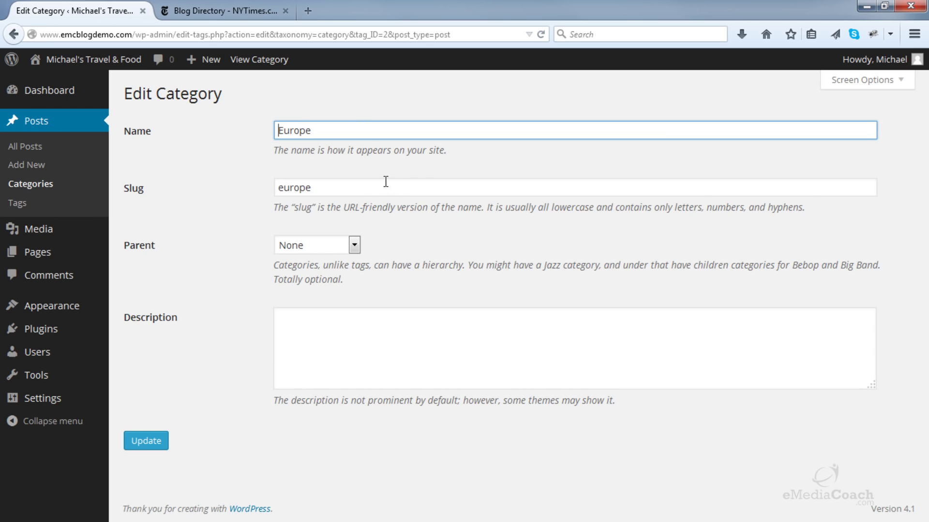
pyautogui.click(330, 187)
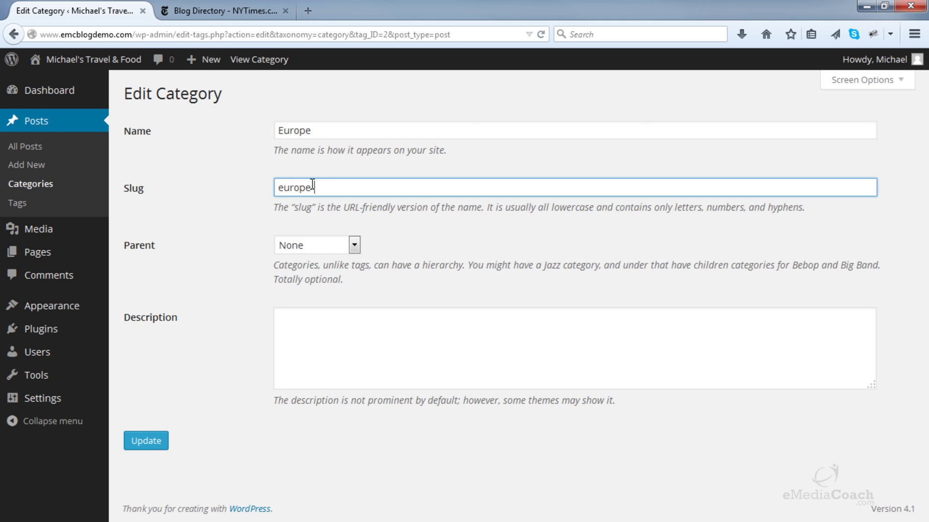
pyautogui.write('abc')
pyautogui.press('BackSpace')
pyautogui.press('BackSpace')
pyautogui.press('BackSpace')
pyautogui.press('BackSpace')
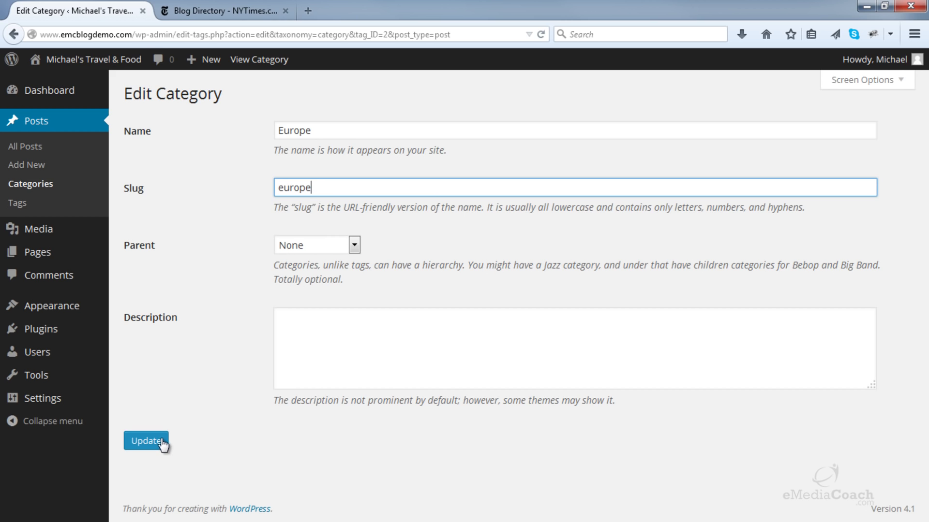
pyautogui.click(160, 441)
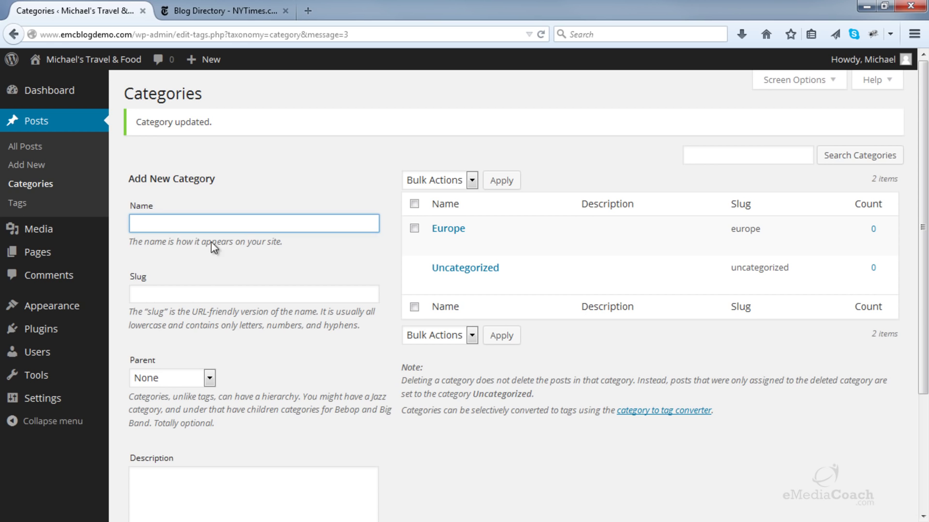
# - Add USA and Australia as new post categories
pyautogui.click(213, 223)
pyautogui.write('USA')
pyautogui.scroll(-3, 235, 208)
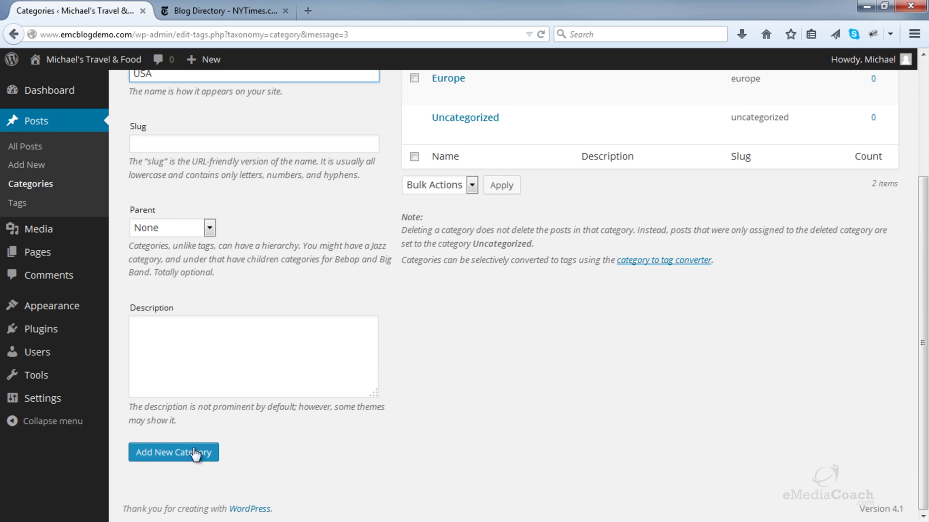
pyautogui.click(195, 455)
pyautogui.scroll(2, 196, 439)
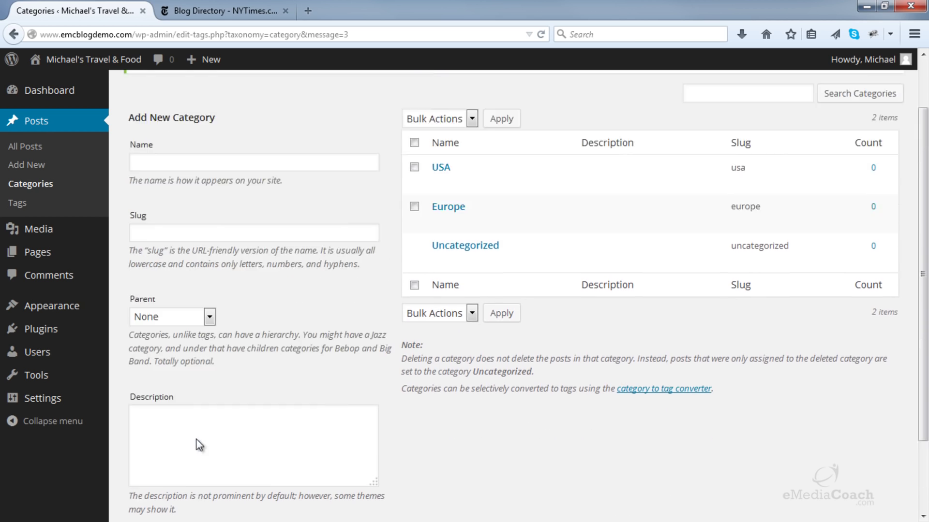
pyautogui.scroll(2, 196, 439)
pyautogui.click(152, 230)
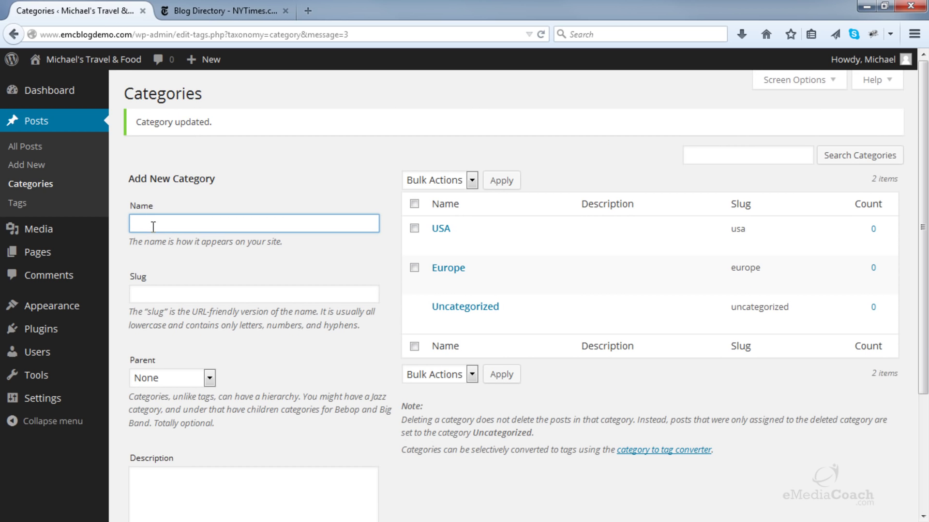
pyautogui.write('Australia')
pyautogui.scroll(-3, 153, 227)
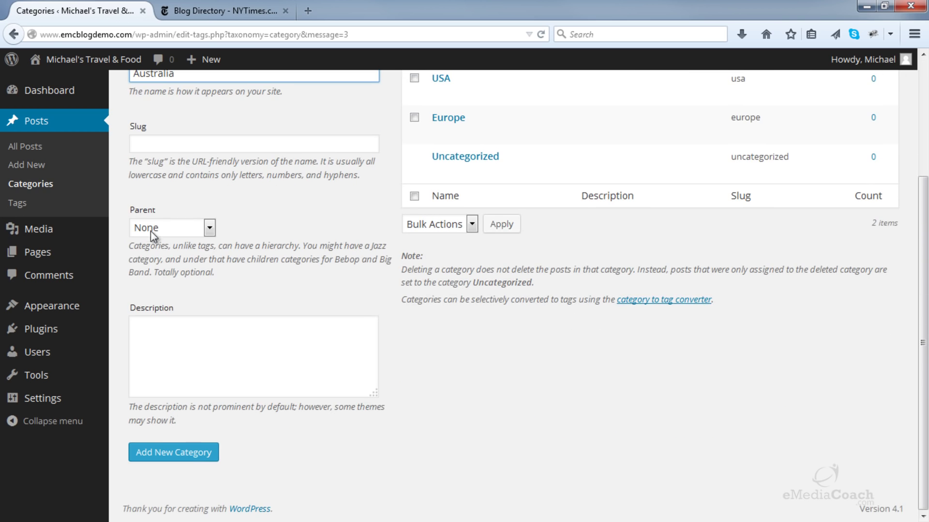
pyautogui.click(161, 454)
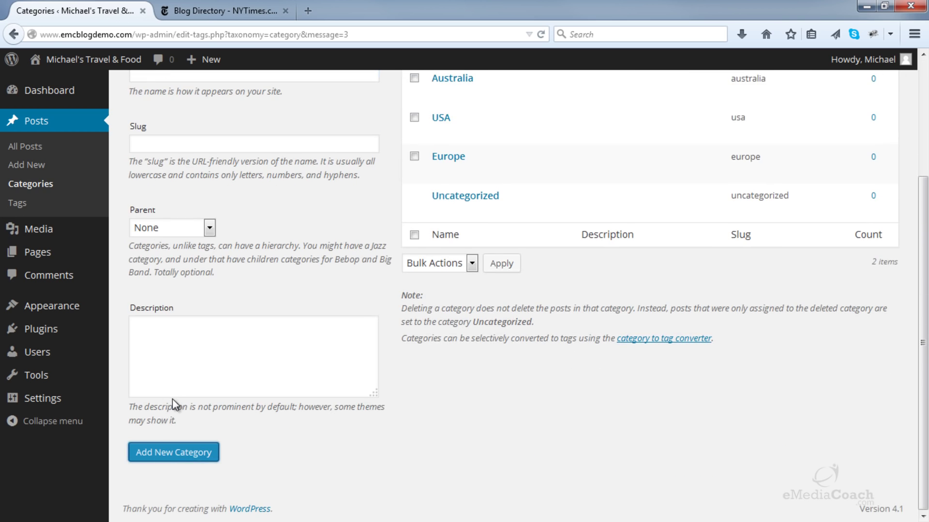
pyautogui.scroll(3, 172, 399)
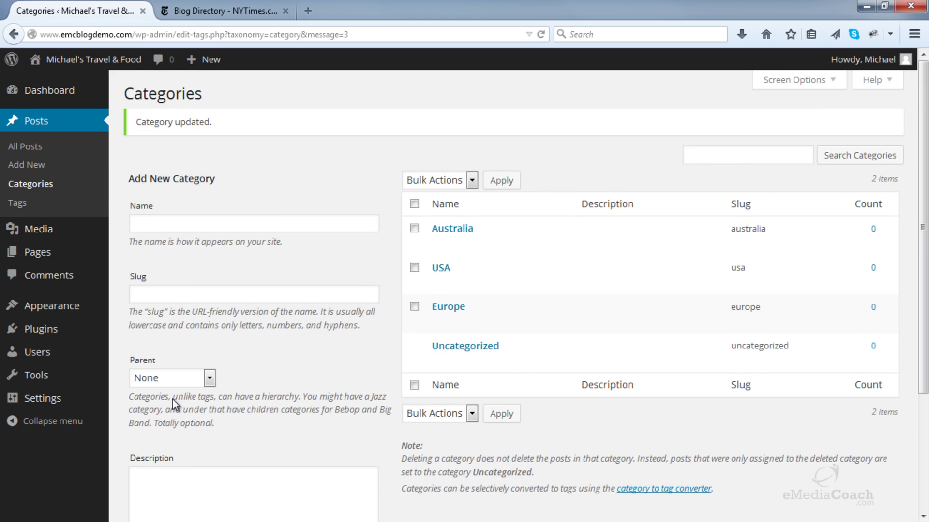
# - Add South America and Food as new post categories
pyautogui.click(157, 225)
pyautogui.write('Sou')
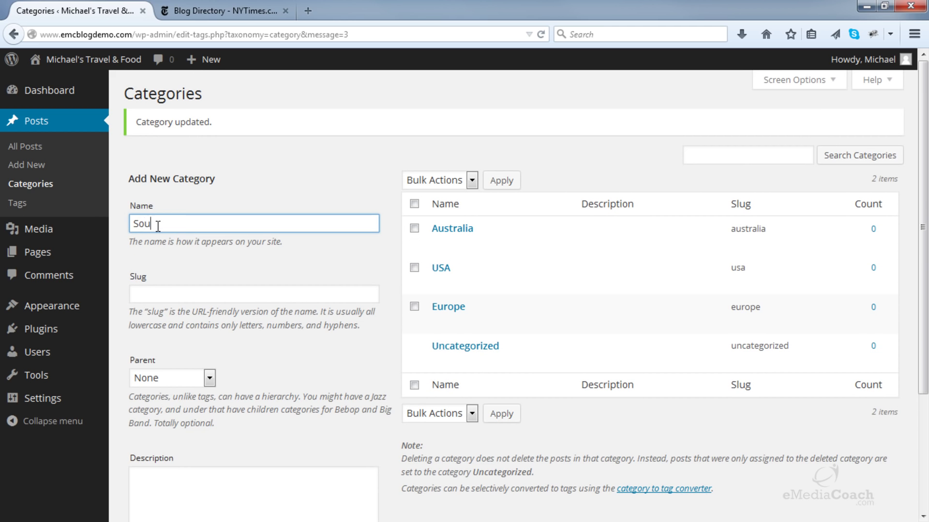
pyautogui.write('th America')
pyautogui.scroll(-3, 159, 230)
pyautogui.click(156, 452)
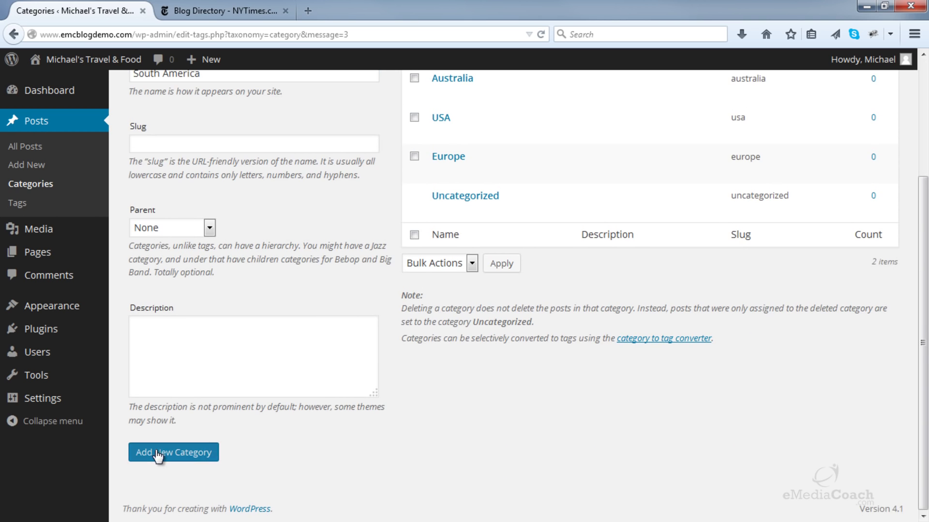
pyautogui.scroll(1, 173, 431)
pyautogui.scroll(3, 172, 430)
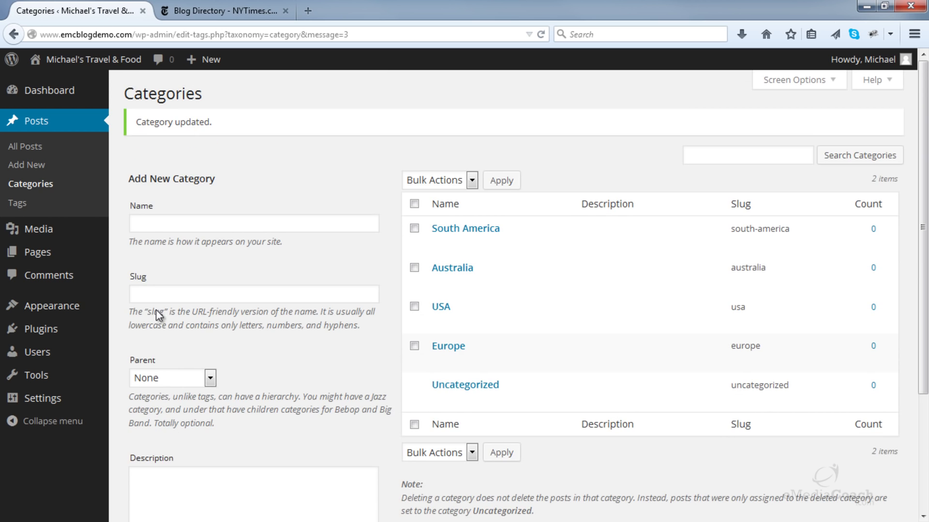
pyautogui.click(152, 224)
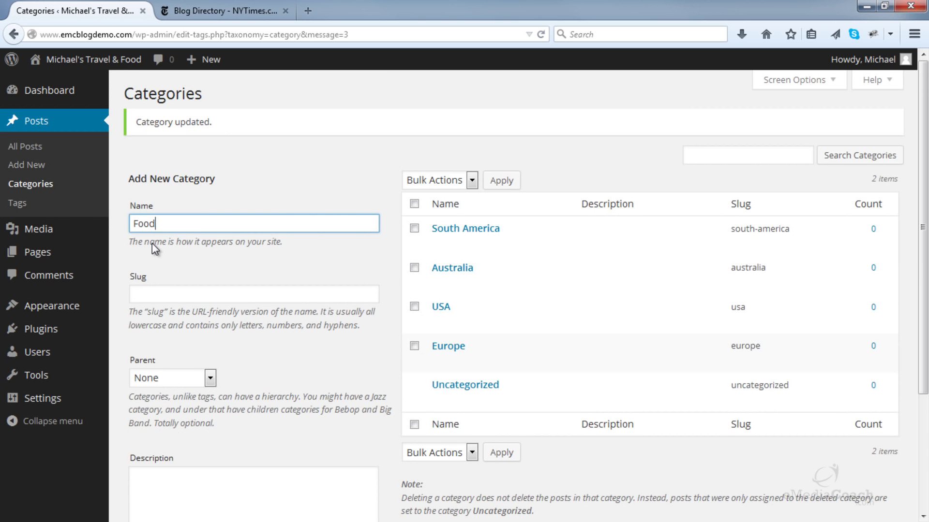
pyautogui.scroll(-3, 152, 243)
pyautogui.click(165, 459)
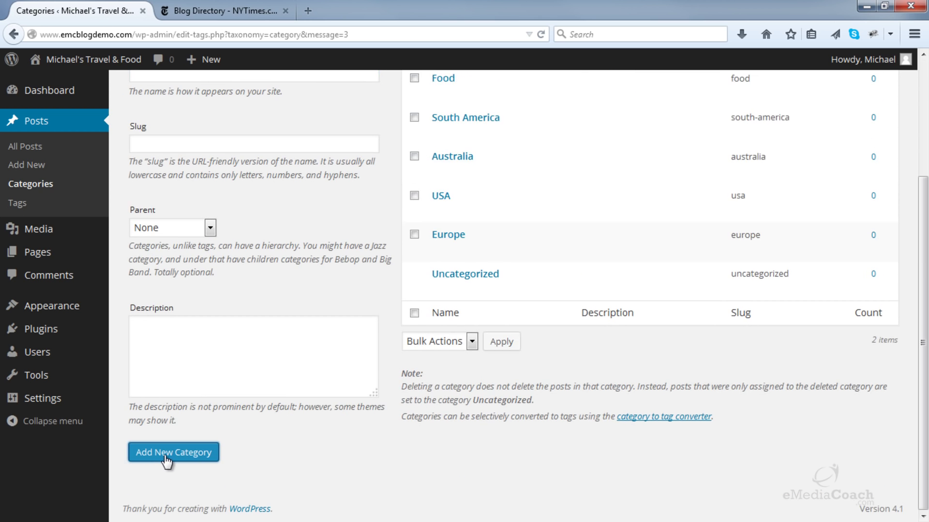
pyautogui.scroll(3, 167, 458)
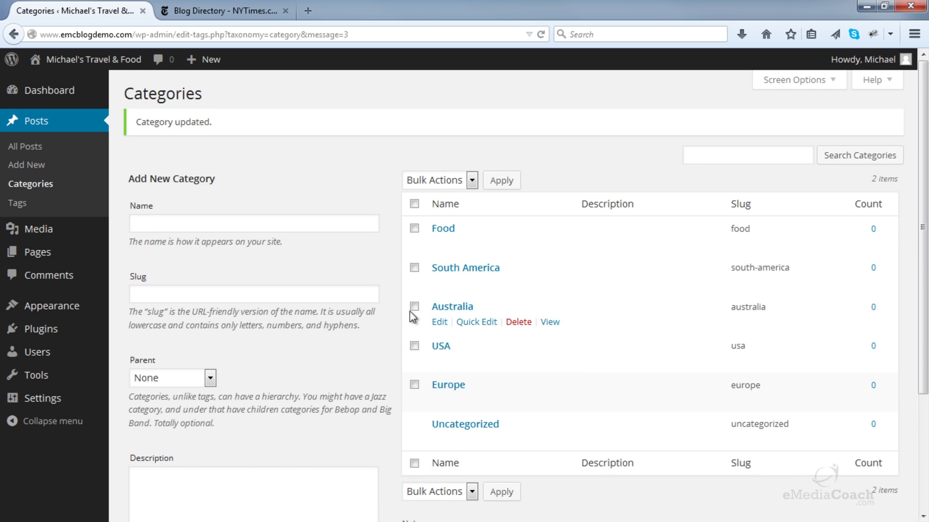
pyautogui.moveTo(483, 250)
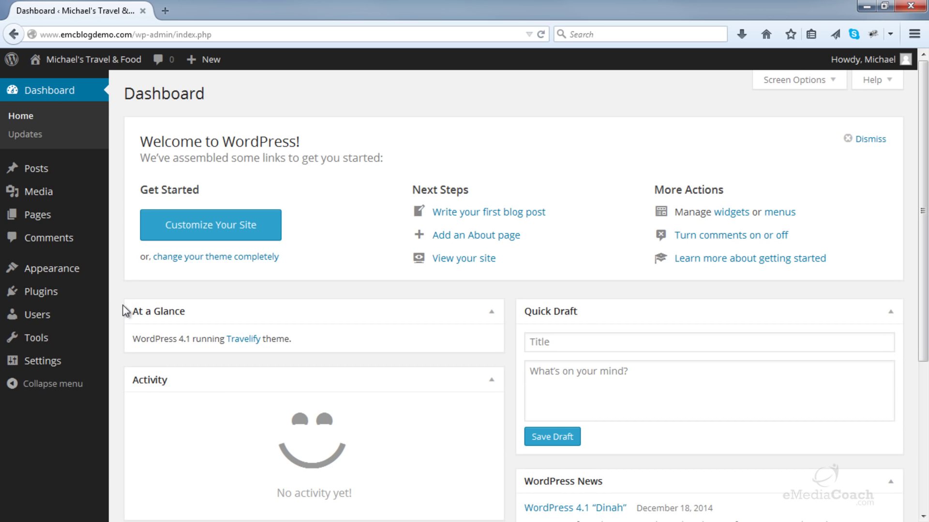
# - Go to Settings > Permalinks, showing the current Day and name structure
pyautogui.moveTo(62, 364)
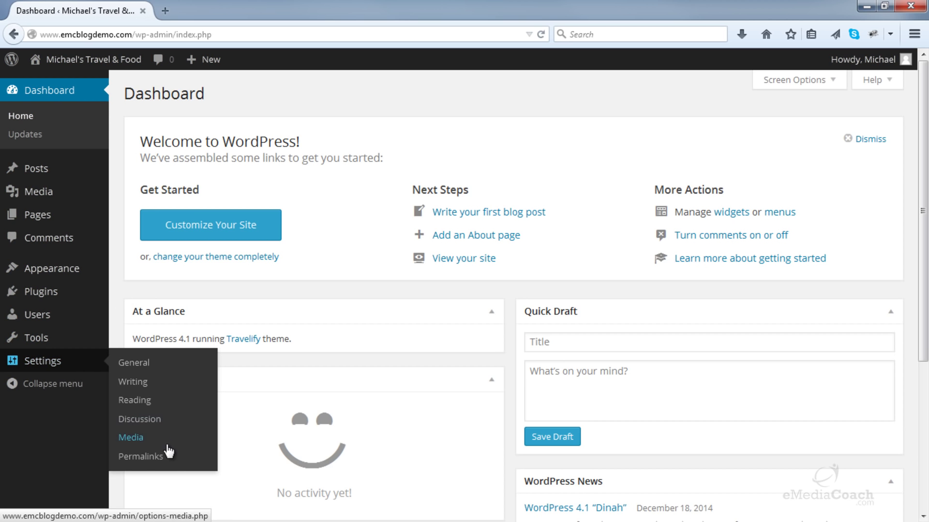
pyautogui.click(141, 456)
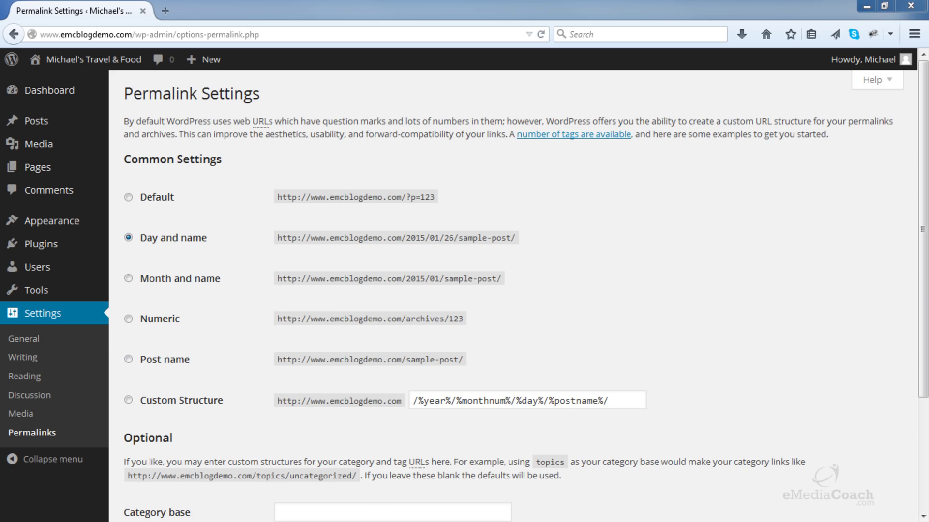
pyautogui.click(442, 401)
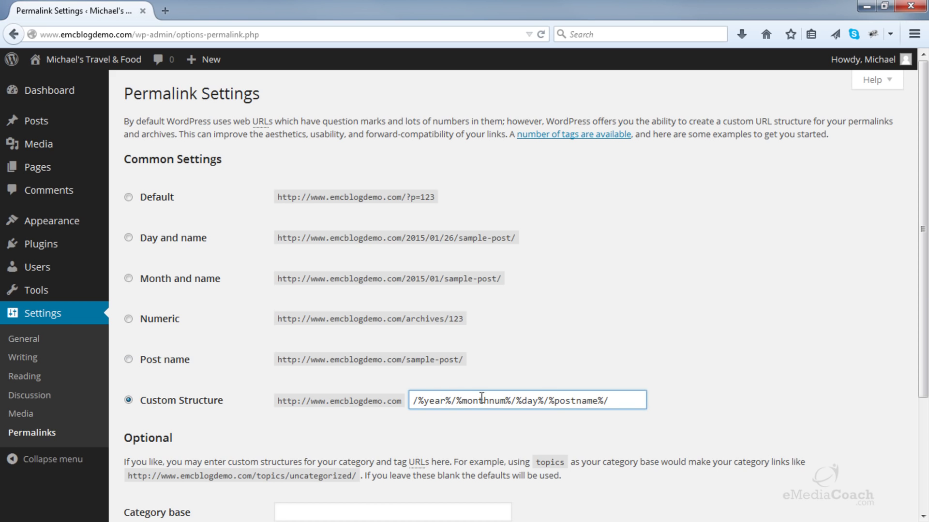
pyautogui.moveTo(640, 397); pyautogui.dragTo(413, 400)
pyautogui.press('BackSpace')
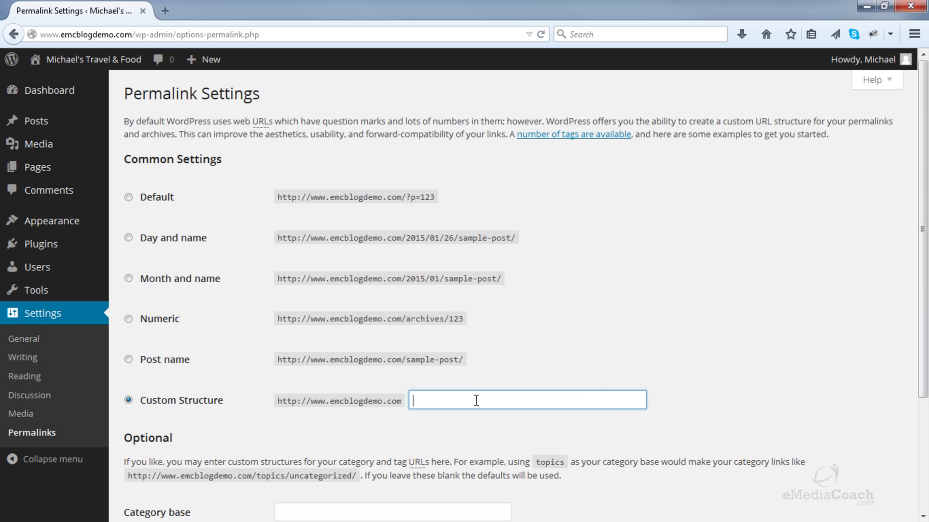
pyautogui.rightClick(430, 405)
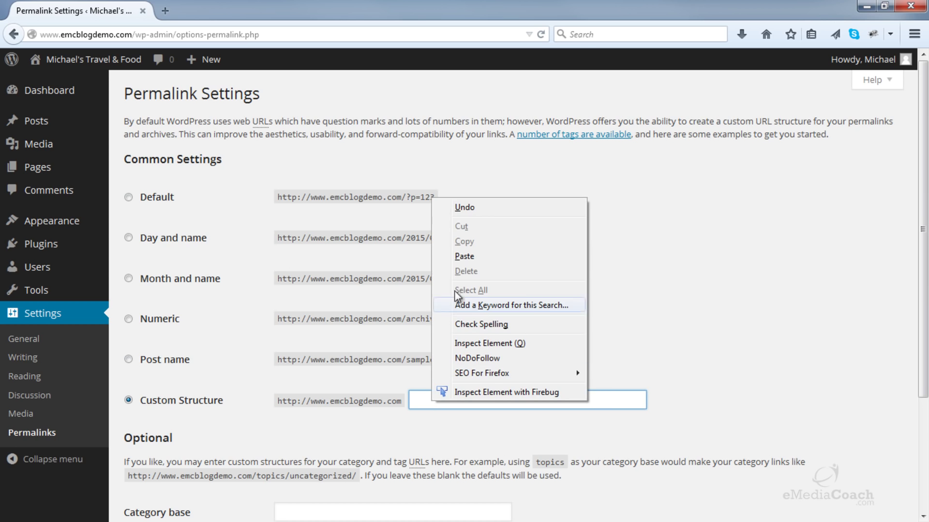
pyautogui.click(461, 257)
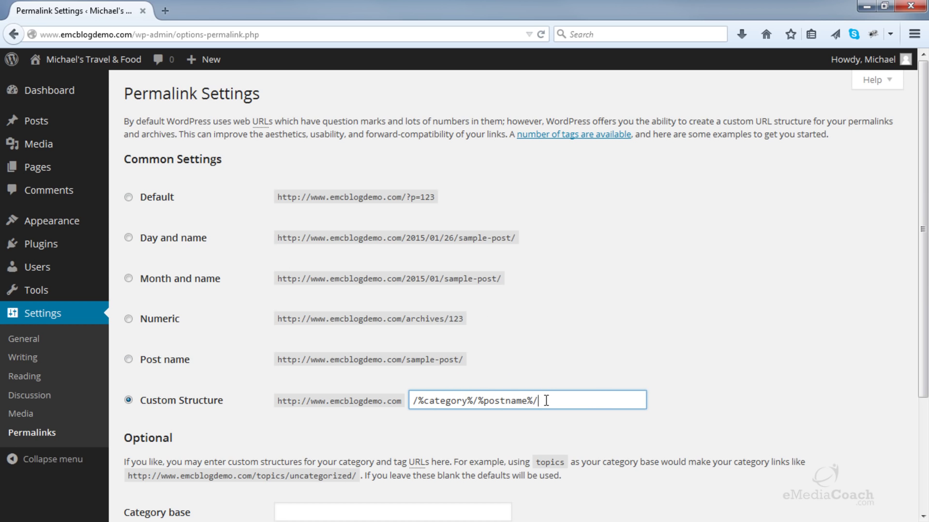
pyautogui.press('BackSpace')
pyautogui.moveTo(554, 402); pyautogui.dragTo(417, 405)
pyautogui.hotkey('ctrl', 'c')
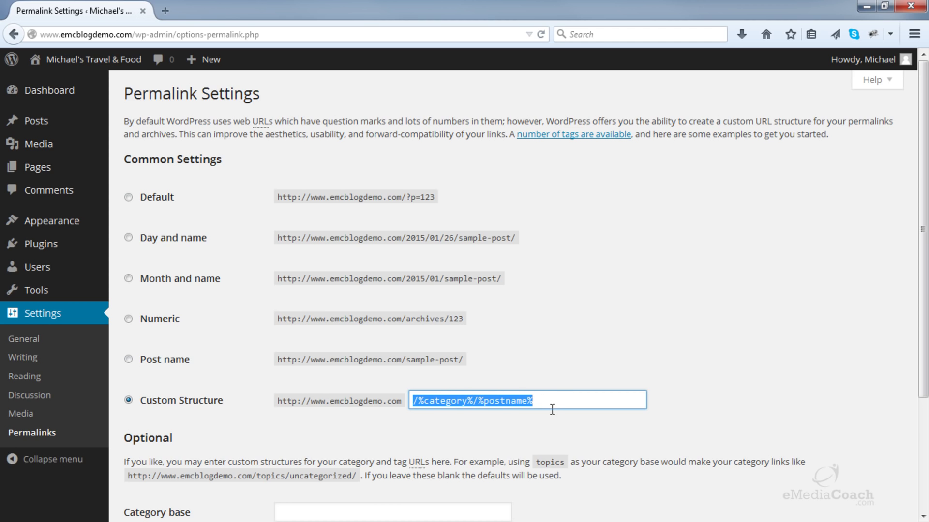
pyautogui.click(553, 405)
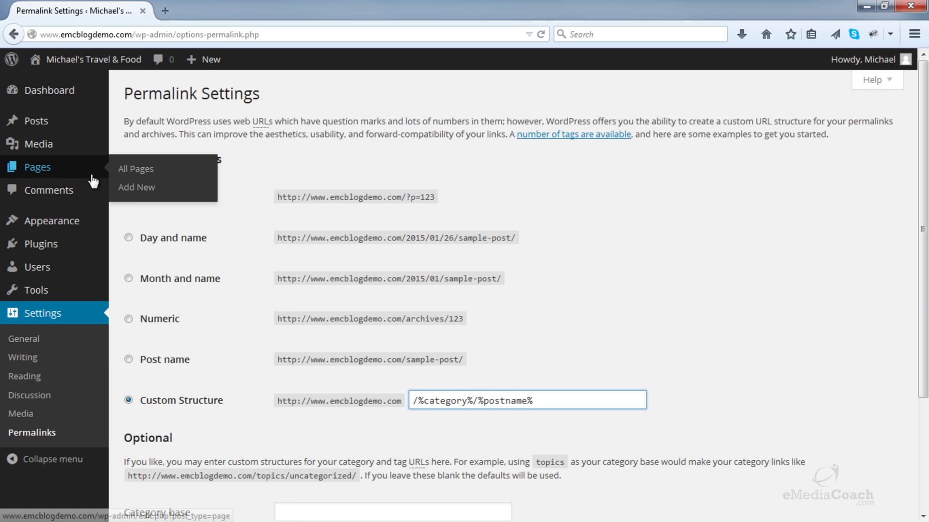
# - Open the category list in a new tab, review it, and return to Permalink Settings
pyautogui.middleClick(151, 161)
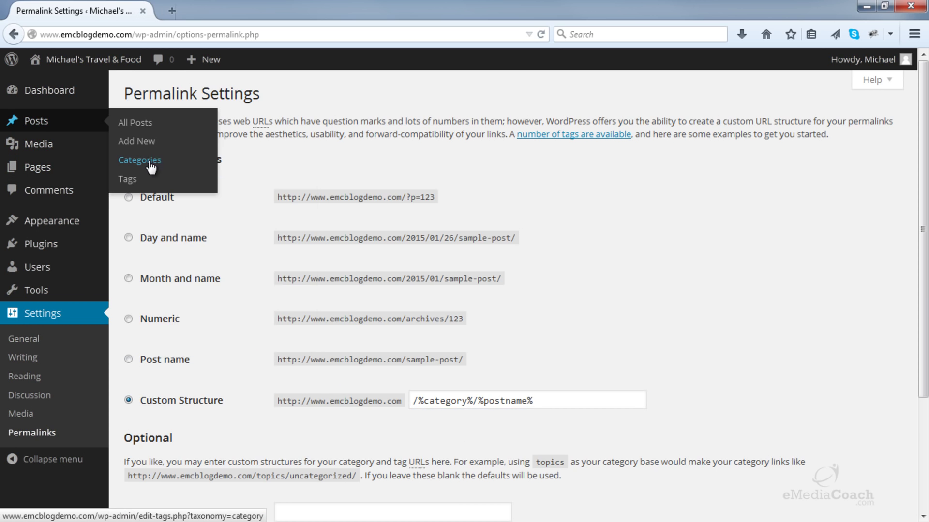
pyautogui.click(179, 6)
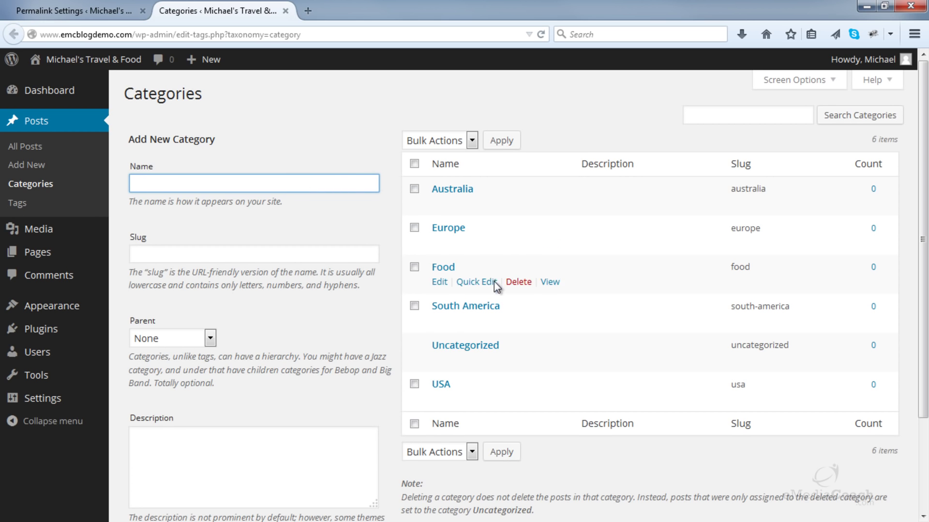
pyautogui.click(103, 14)
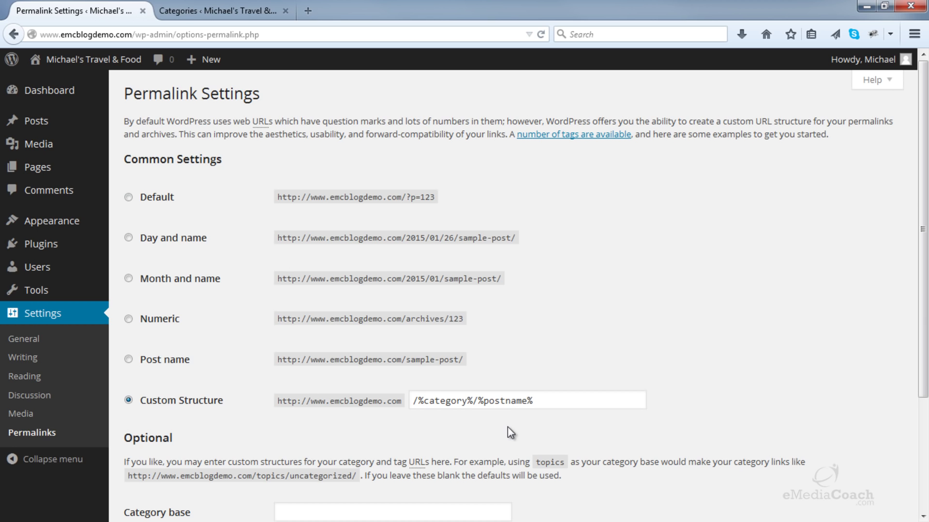
pyautogui.click(191, 9)
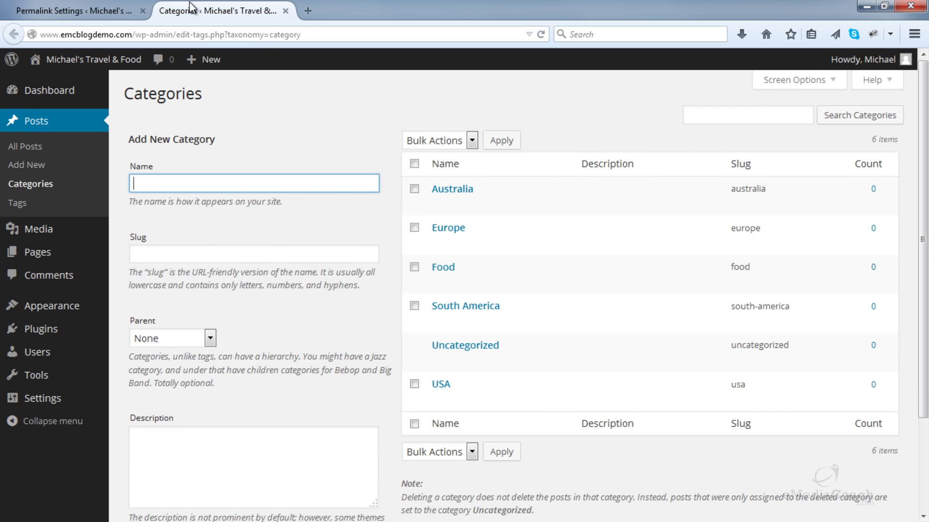
pyautogui.click(94, 5)
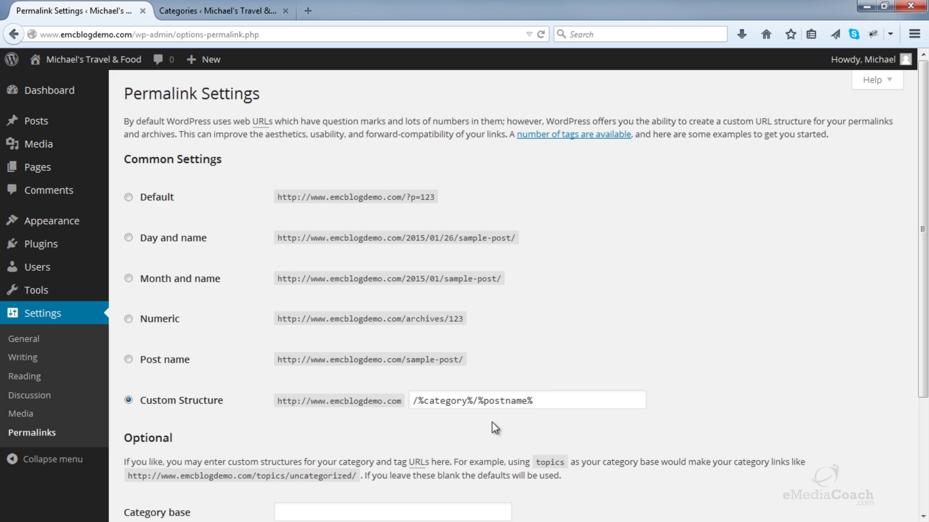
# - Set the custom permalink structure to /%category%/%postname% and save the changes
pyautogui.click(190, 282)
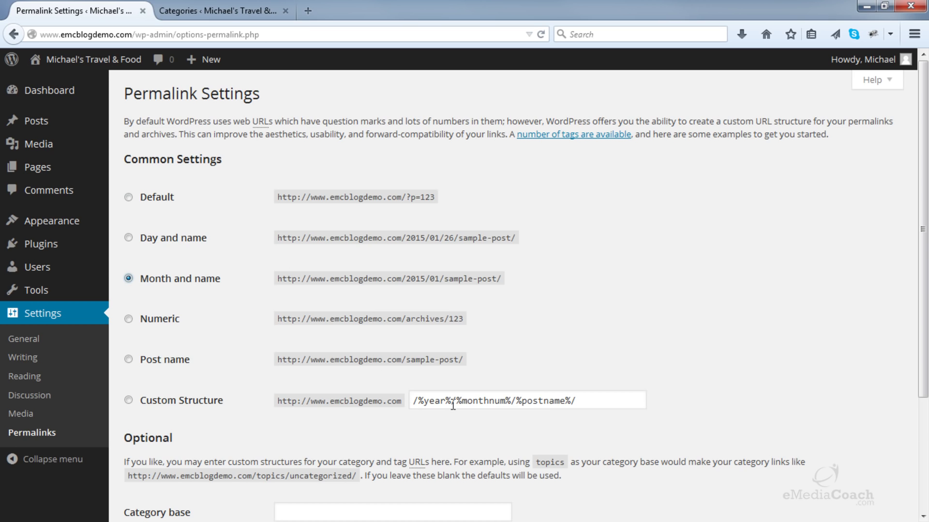
pyautogui.click(525, 403)
pyautogui.moveTo(525, 403); pyautogui.dragTo(595, 402)
pyautogui.hotkey('ctrl', 'v')
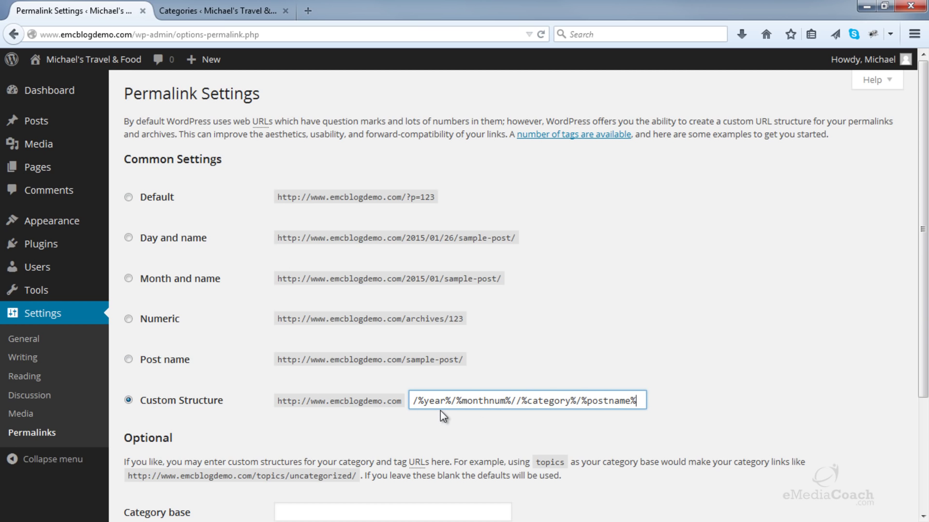
pyautogui.click(516, 402)
pyautogui.press('BackSpace')
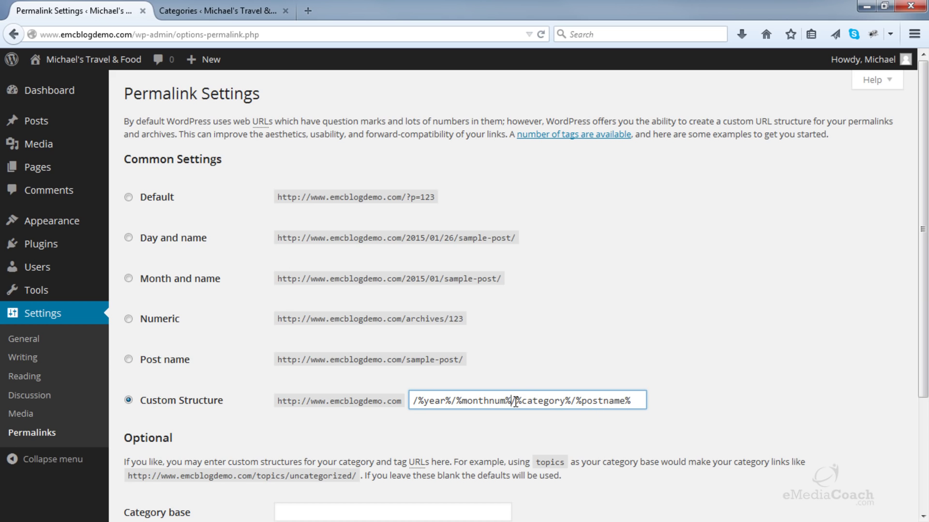
pyautogui.moveTo(511, 402); pyautogui.dragTo(290, 400)
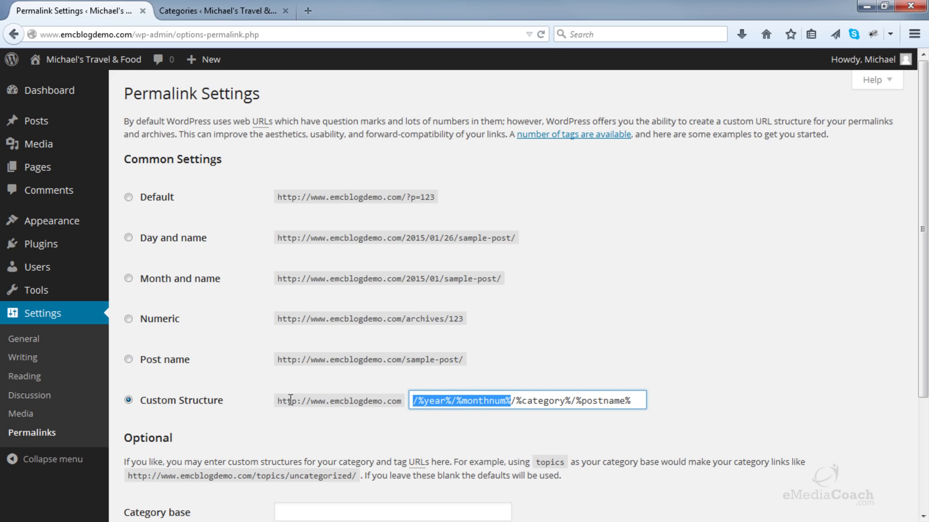
pyautogui.press('BackSpace')
pyautogui.click(410, 421)
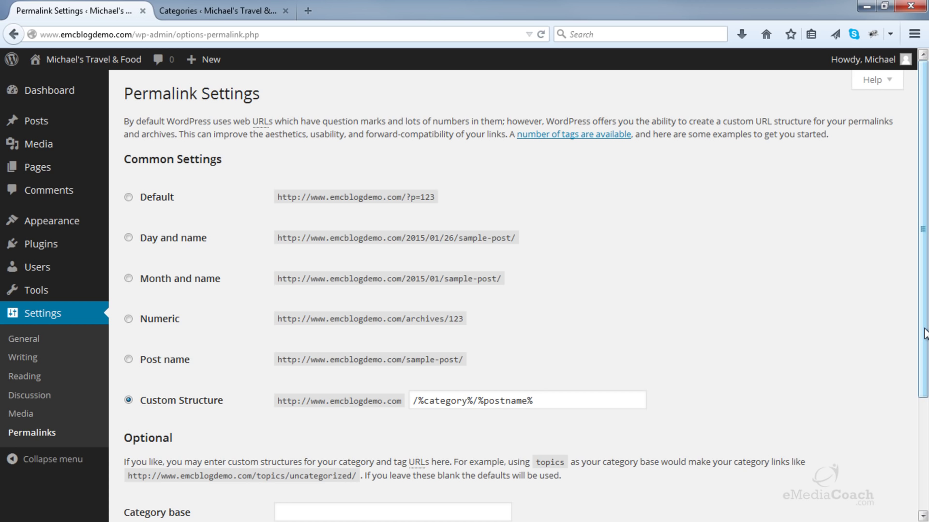
pyautogui.moveTo(924, 334); pyautogui.dragTo(925, 450)
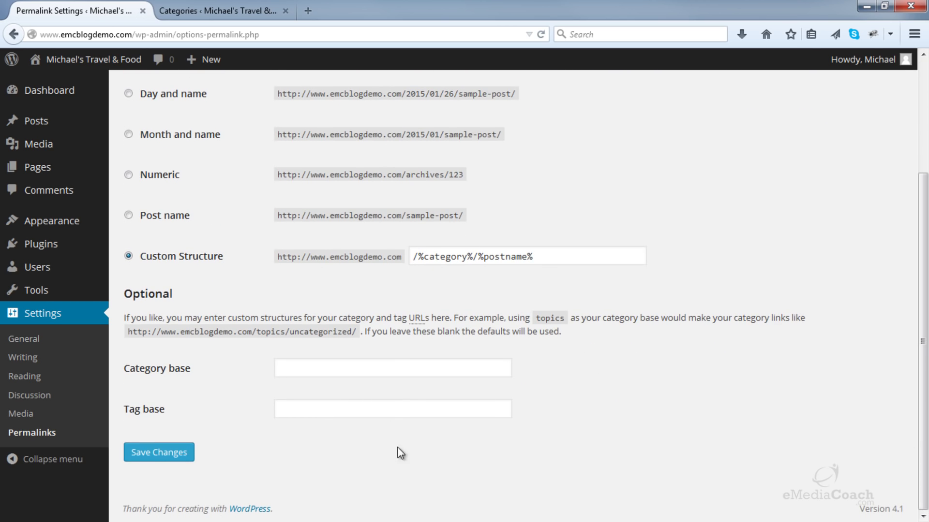
pyautogui.click(159, 457)
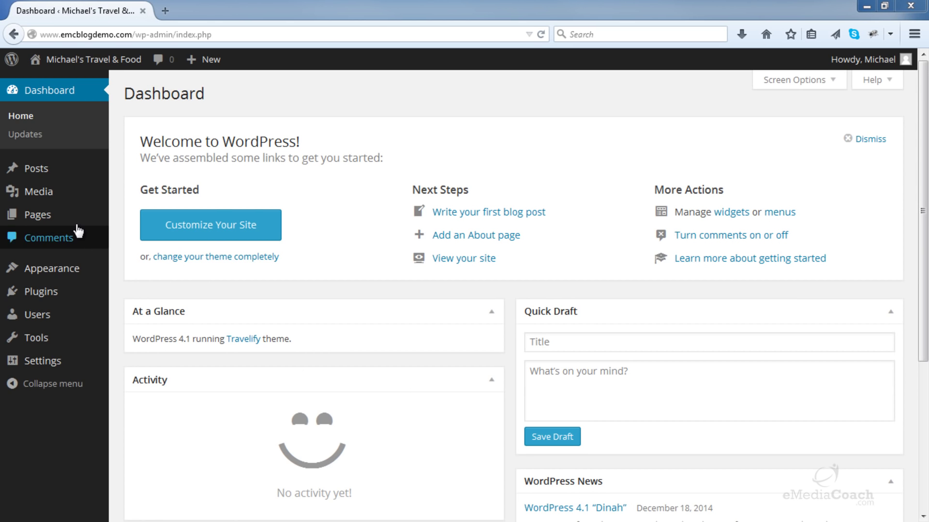
# - Start a new page from Pages > Add New in the admin sidebar
pyautogui.moveTo(62, 179)
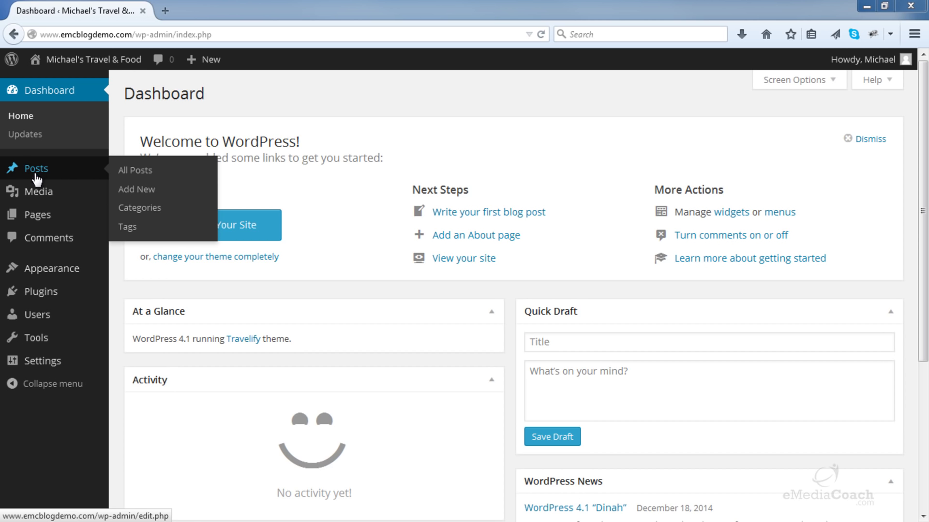
pyautogui.moveTo(63, 216)
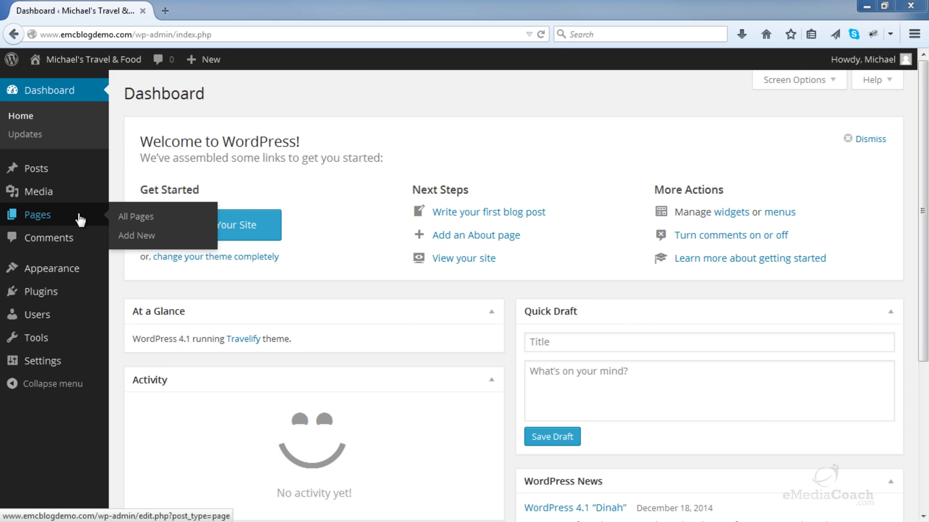
pyautogui.click(144, 241)
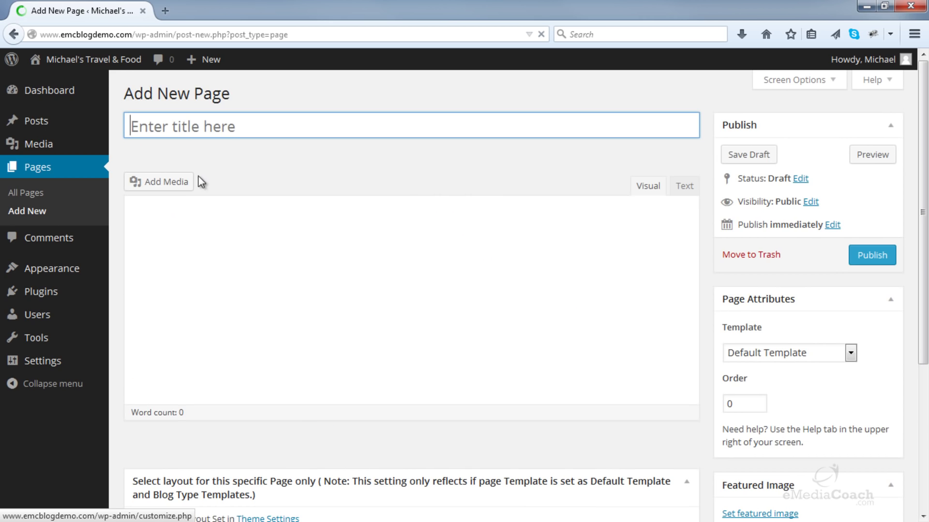
# - Publish a page titled 'Page Title' with the body text 'test'
pyautogui.write('Page Title')
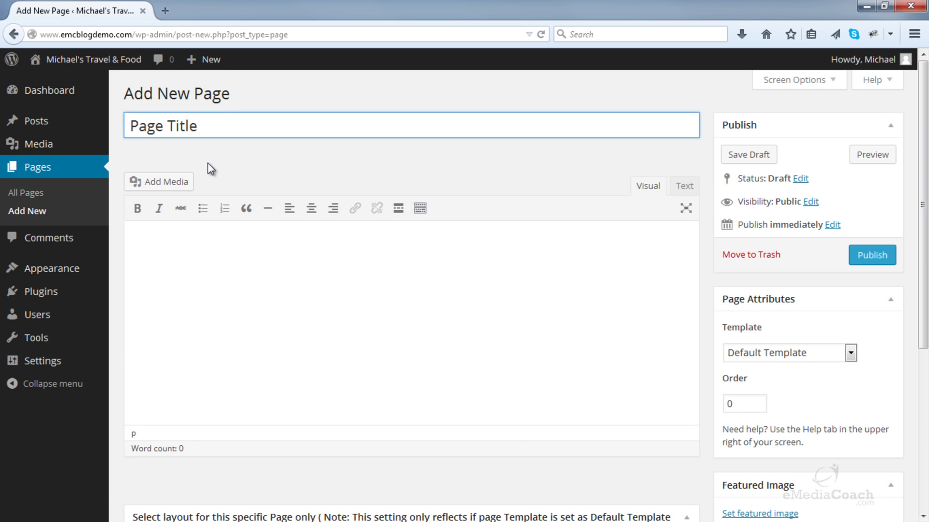
pyautogui.click(248, 277)
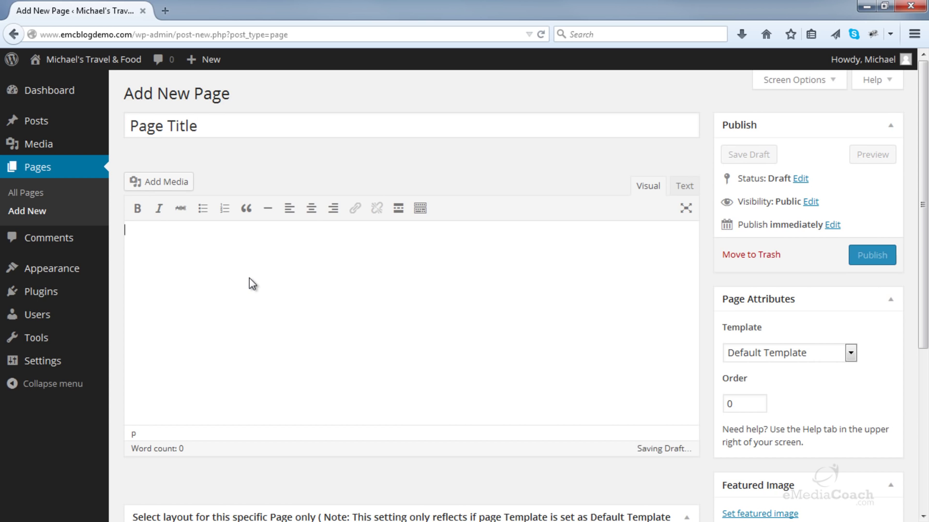
pyautogui.write('testse')
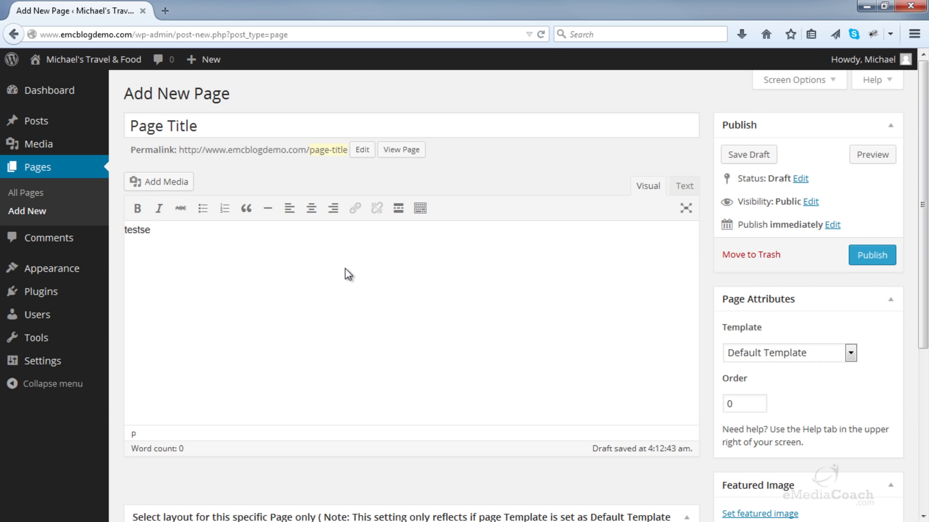
pyautogui.press('BackSpace')
pyautogui.press('BackSpace')
pyautogui.click(873, 255)
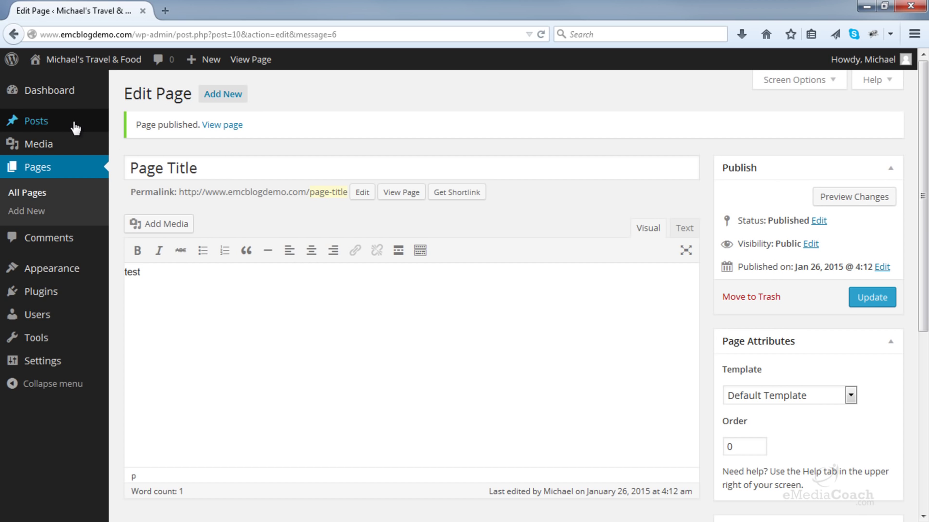
# - Create a new post titled 'My Day in New York', tick the USA category, and publish it
pyautogui.moveTo(72, 123)
pyautogui.click(147, 140)
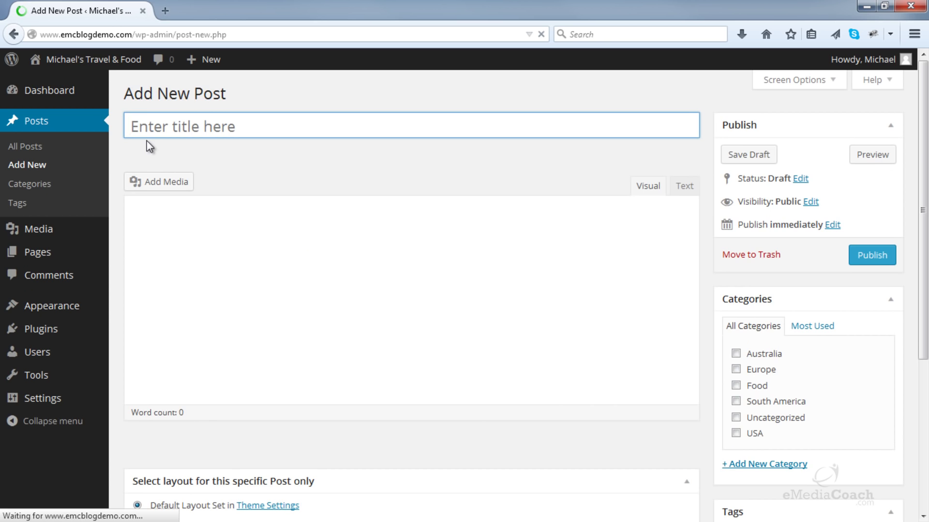
pyautogui.write('My Day ')
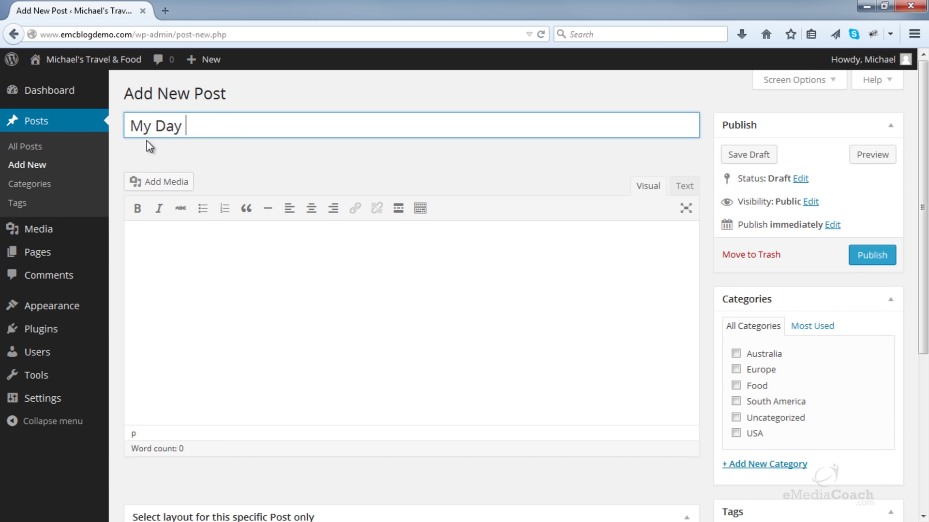
pyautogui.write('in New York')
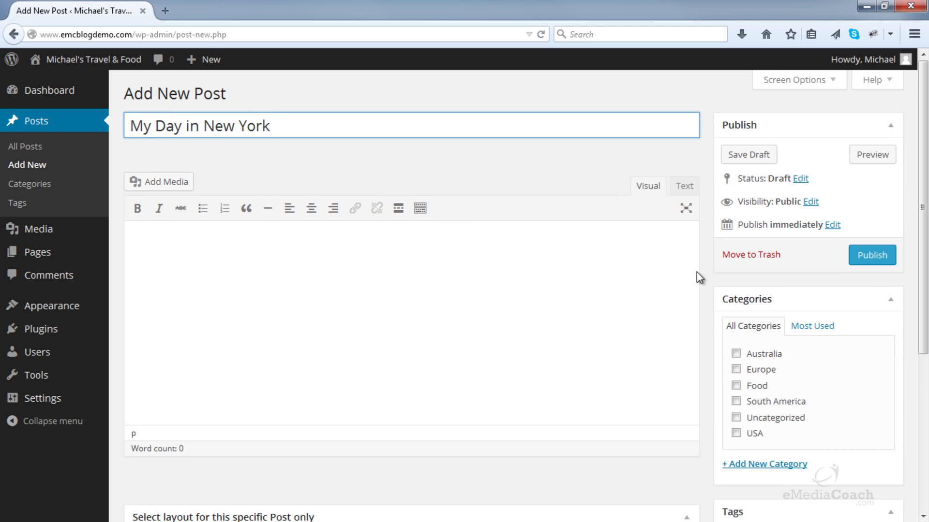
pyautogui.click(735, 433)
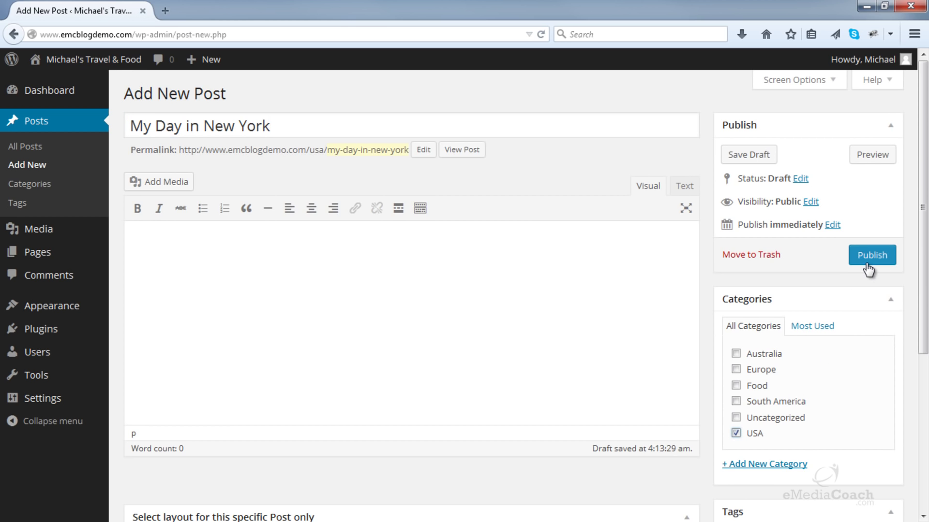
pyautogui.click(866, 261)
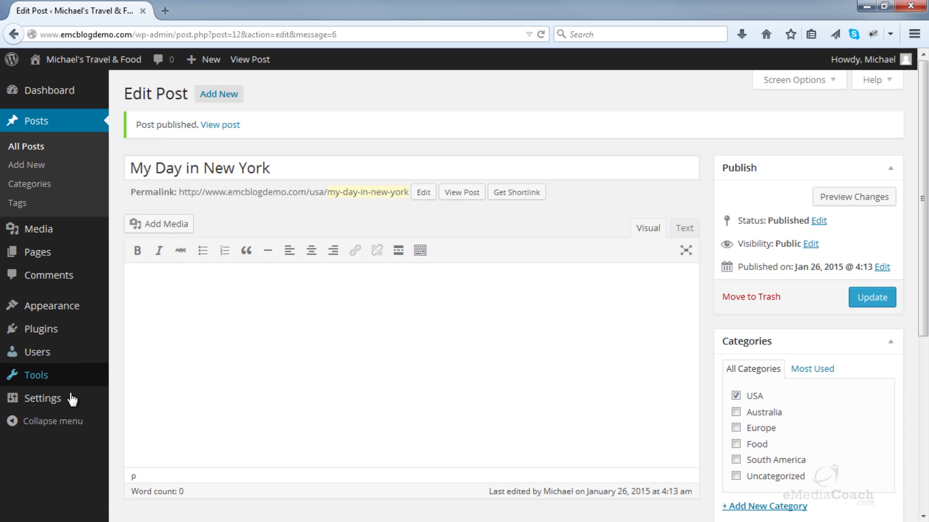
pyautogui.moveTo(72, 400)
pyautogui.rightClick(161, 479)
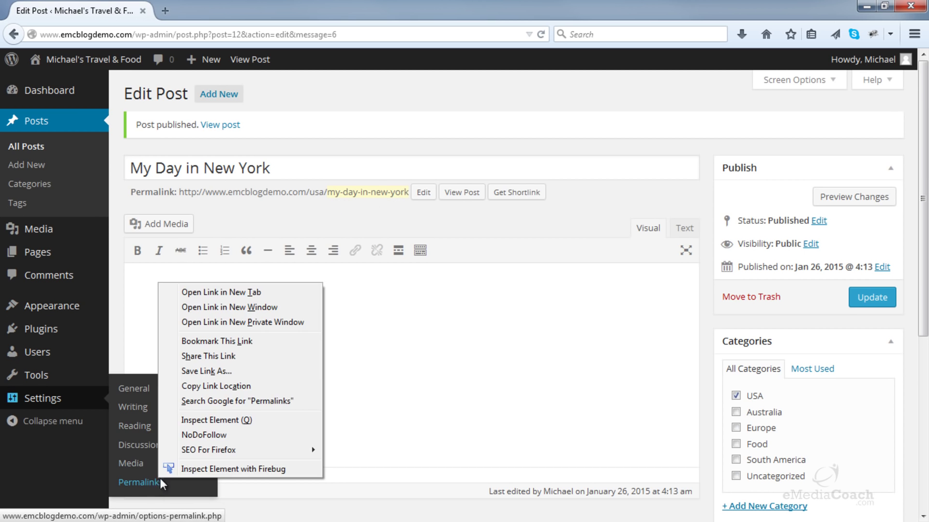
pyautogui.click(241, 292)
pyautogui.click(217, 10)
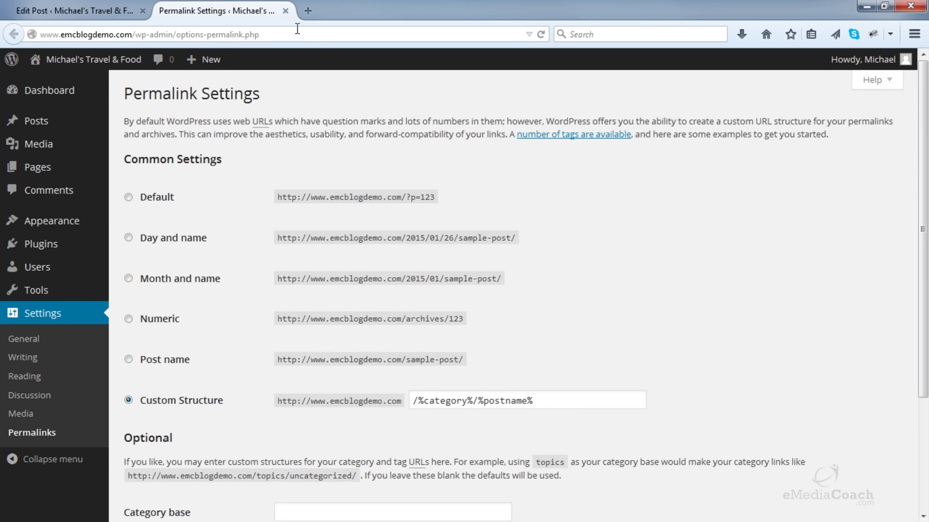
pyautogui.click(286, 10)
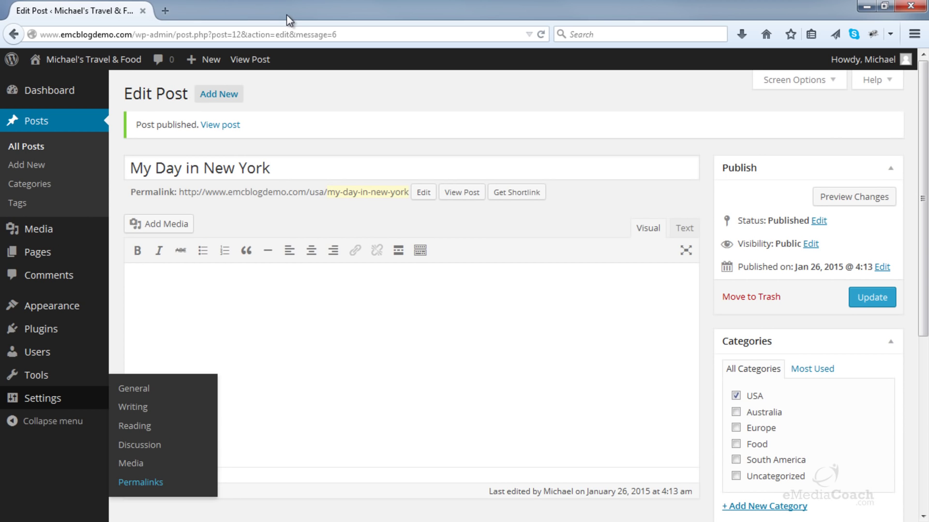
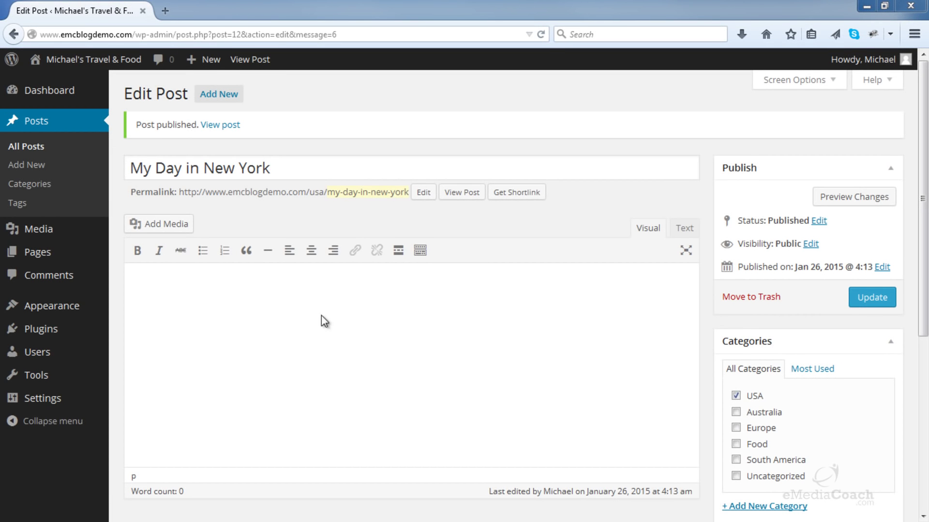
# - Show the second toolbar row and paste lorem ipsum paragraphs into the post, leaving an empty first line
pyautogui.click(206, 298)
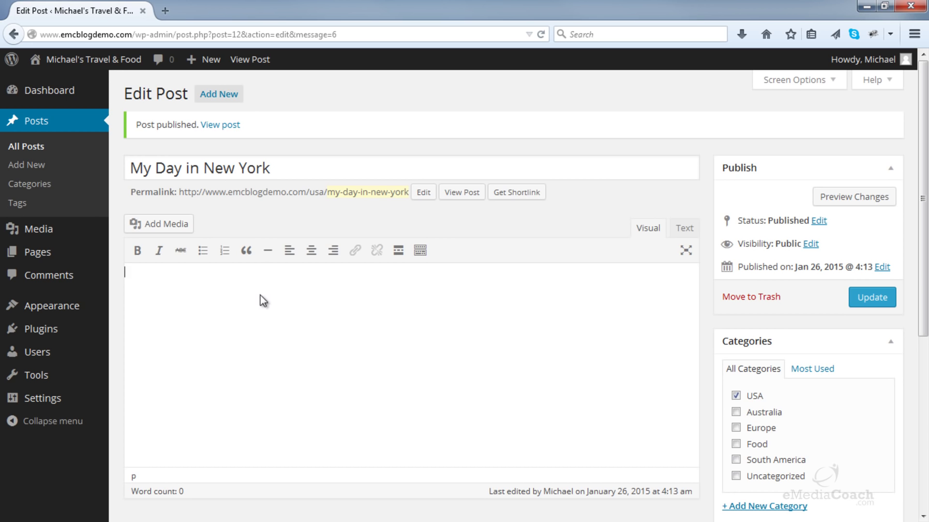
pyautogui.click(420, 251)
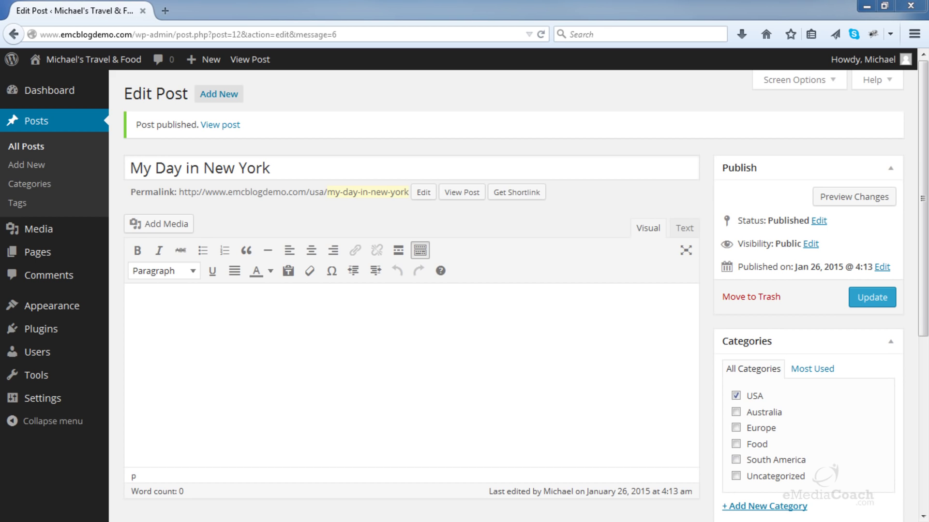
pyautogui.click(247, 325)
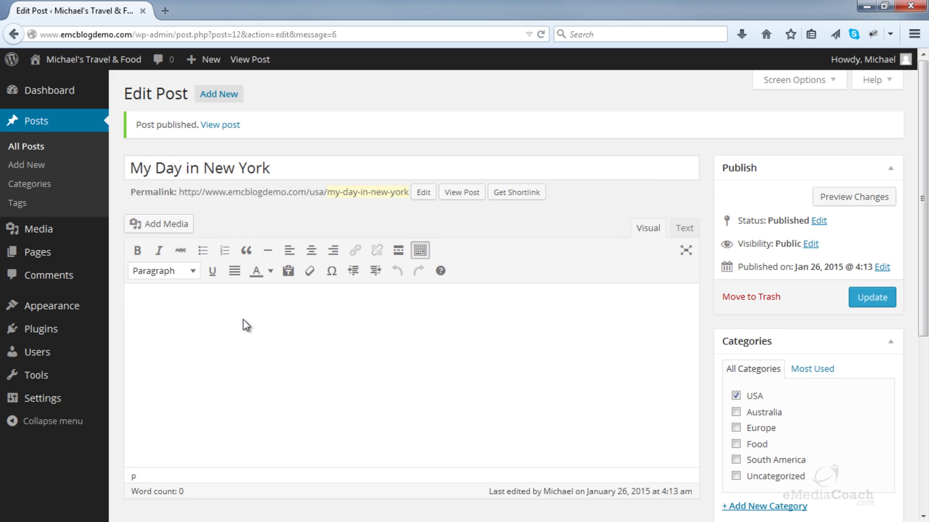
pyautogui.hotkey('ctrl', 'v')
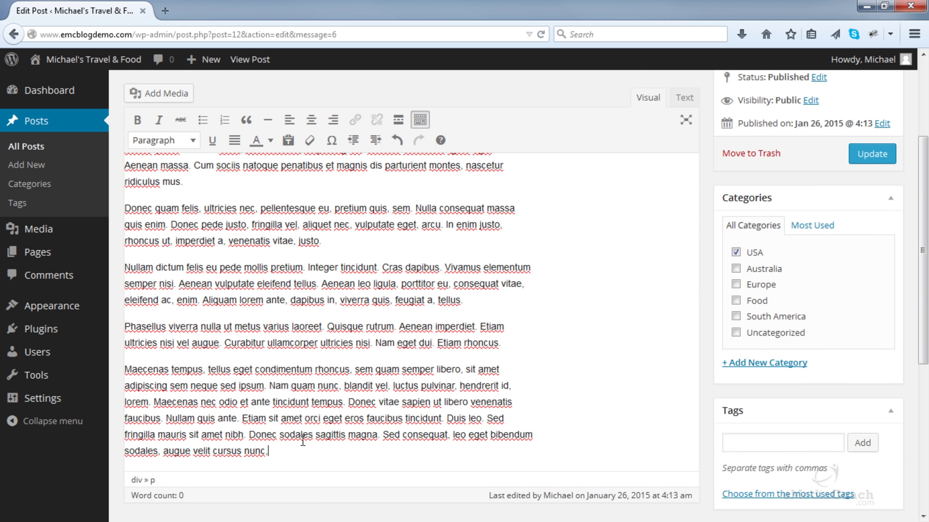
pyautogui.scroll(3, 290, 435)
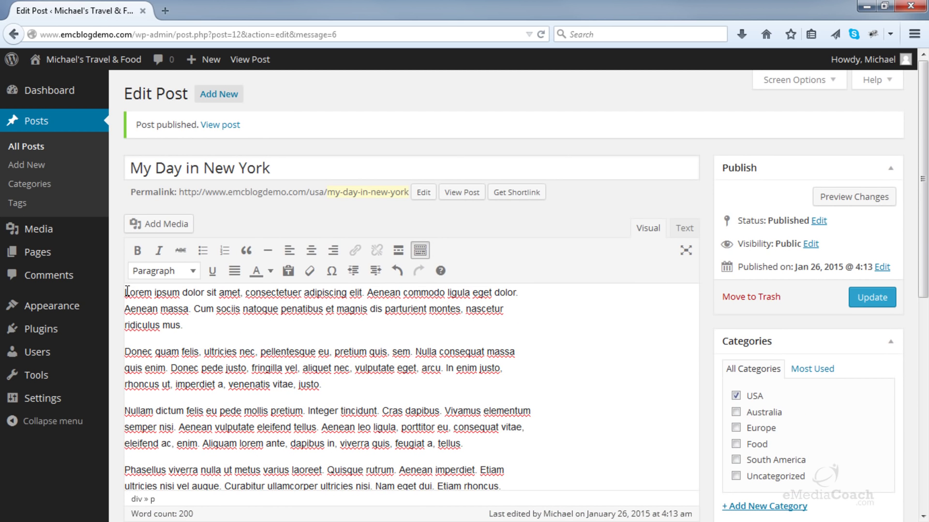
pyautogui.press('Return')
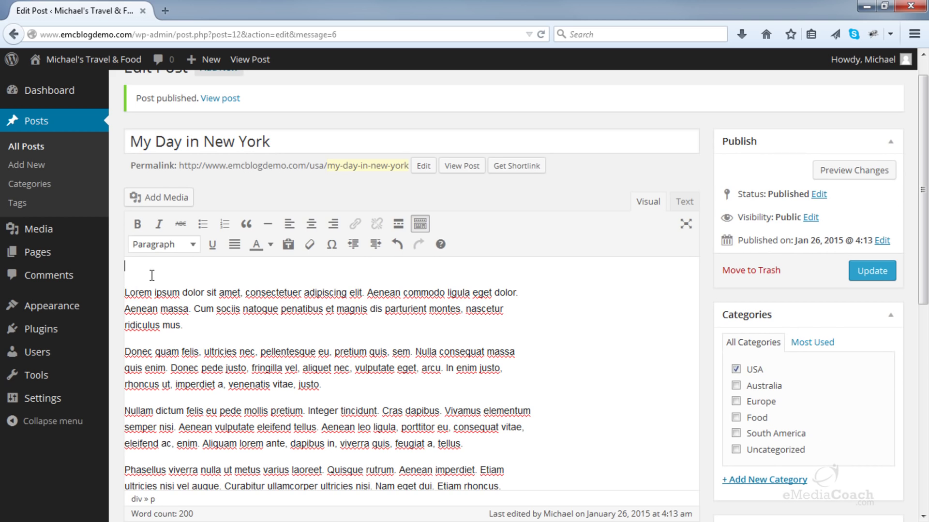
# - Add a non-bold 'Day 1' Heading 4 line at the top, with an empty paragraph below it
pyautogui.write('Day 1')
pyautogui.hotkey('shift', 'Home')
pyautogui.hotkey('ctrl', 'b')
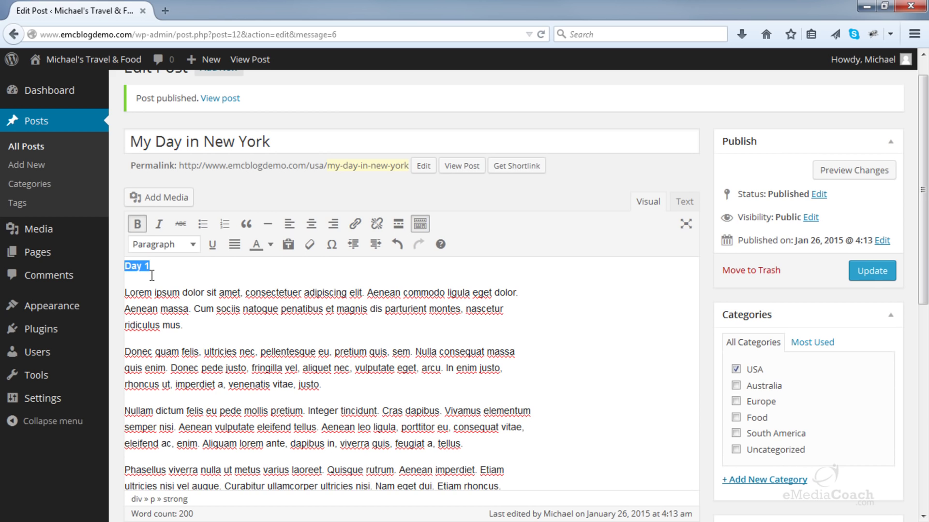
pyautogui.click(173, 269)
pyautogui.moveTo(172, 268); pyautogui.dragTo(109, 270)
pyautogui.click(137, 223)
pyautogui.click(191, 248)
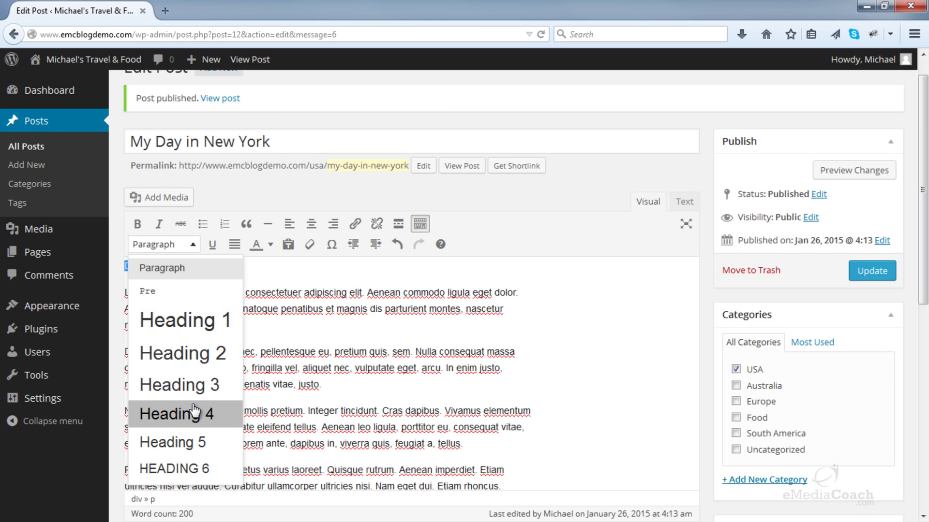
pyautogui.click(145, 414)
pyautogui.click(212, 270)
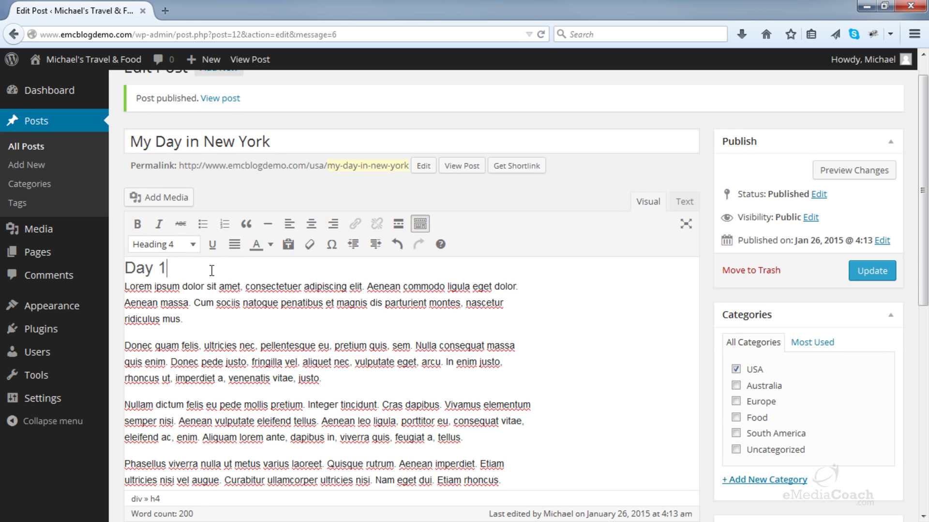
pyautogui.press('Return')
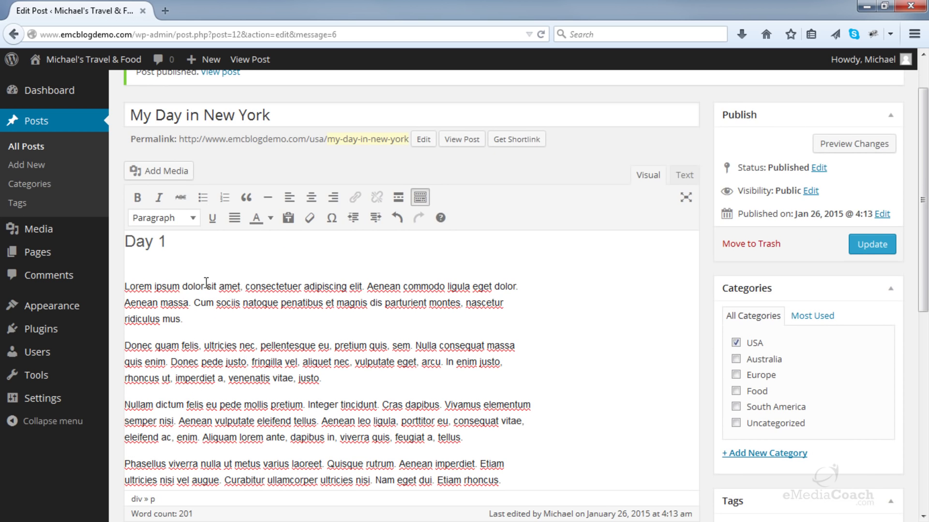
# - Italicise 'Lorem ipsum dolor' and turn the Donec quam paragraph into a block quote
pyautogui.moveTo(207, 286); pyautogui.dragTo(125, 286)
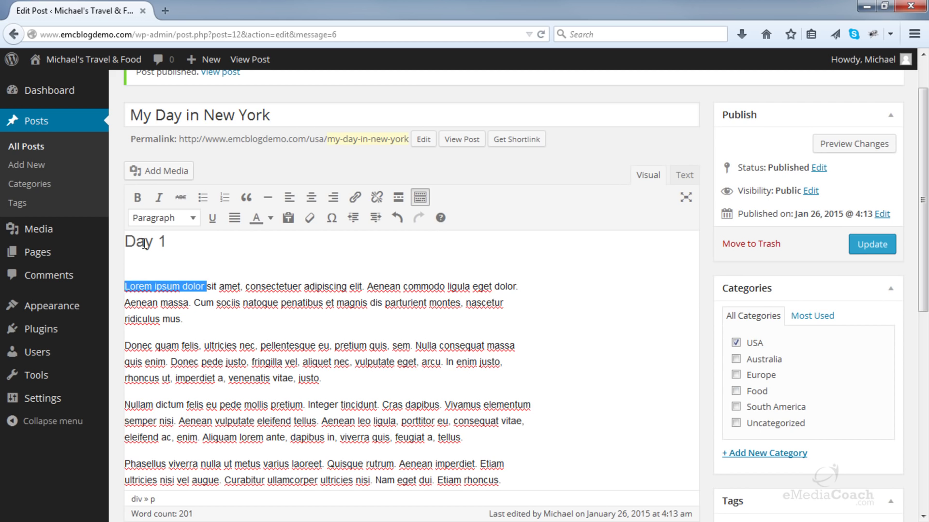
pyautogui.click(159, 197)
pyautogui.click(337, 382)
pyautogui.moveTo(337, 381); pyautogui.dragTo(124, 345)
pyautogui.click(247, 197)
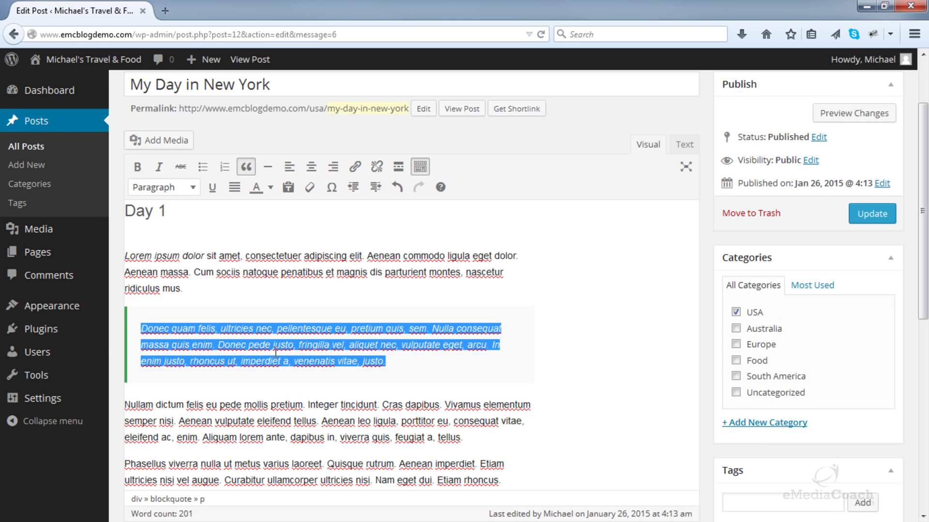
# - Try centre, right and left alignment on the Nullam dictum paragraph, then select 'Nullam dictum felis'
pyautogui.click(283, 401)
pyautogui.moveTo(498, 444); pyautogui.dragTo(104, 408)
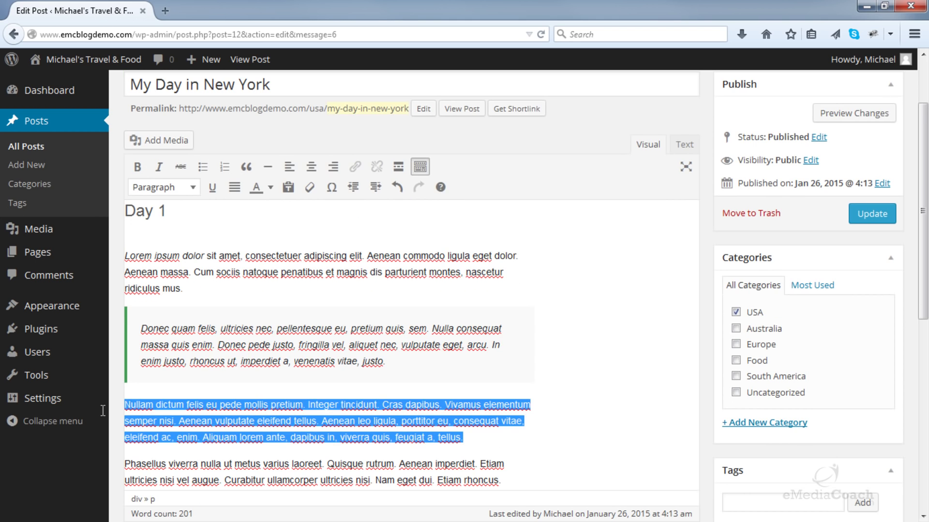
pyautogui.click(311, 174)
pyautogui.click(332, 175)
pyautogui.click(291, 176)
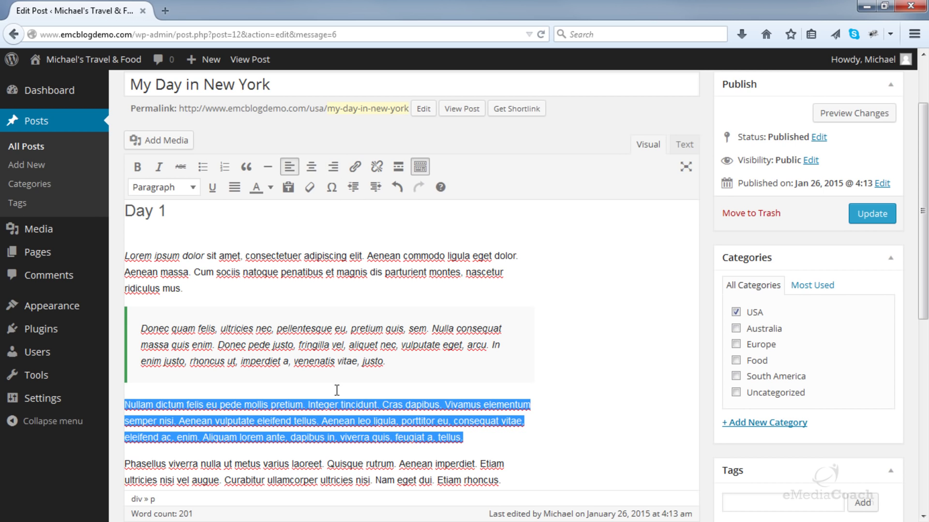
pyautogui.click(330, 409)
pyautogui.scroll(-3, 330, 409)
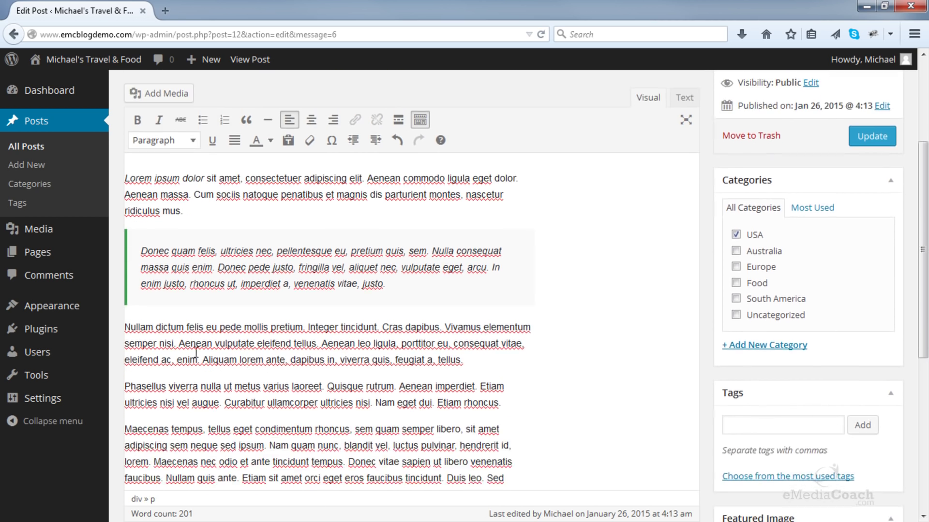
pyautogui.moveTo(203, 328); pyautogui.dragTo(125, 329)
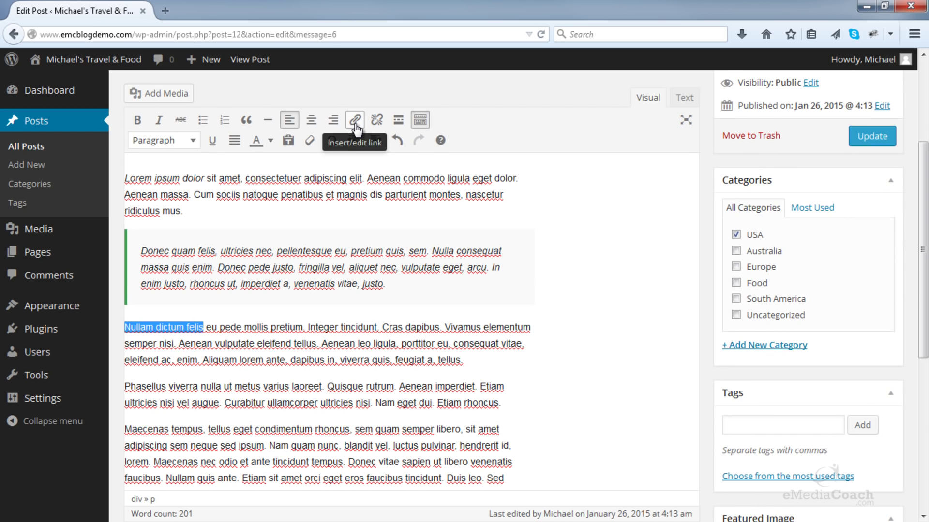
pyautogui.click(356, 128)
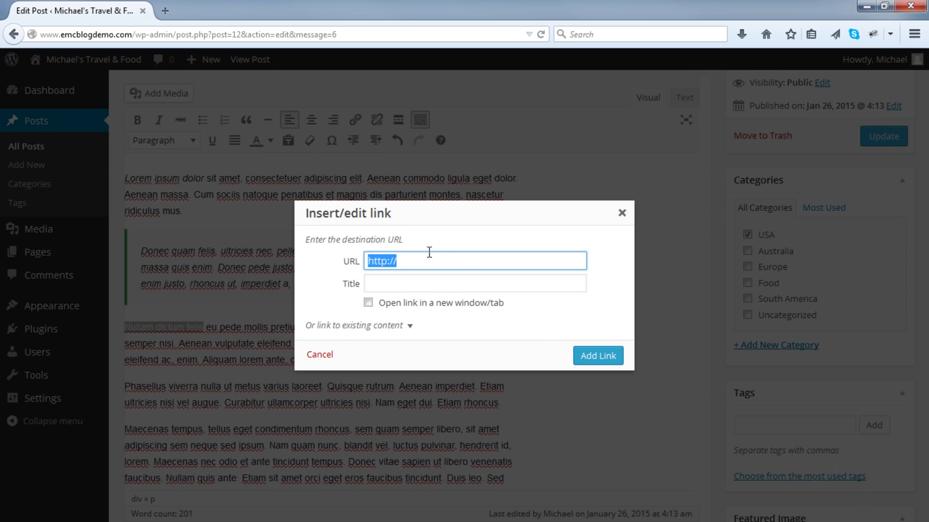
pyautogui.click(427, 257)
pyautogui.write('w')
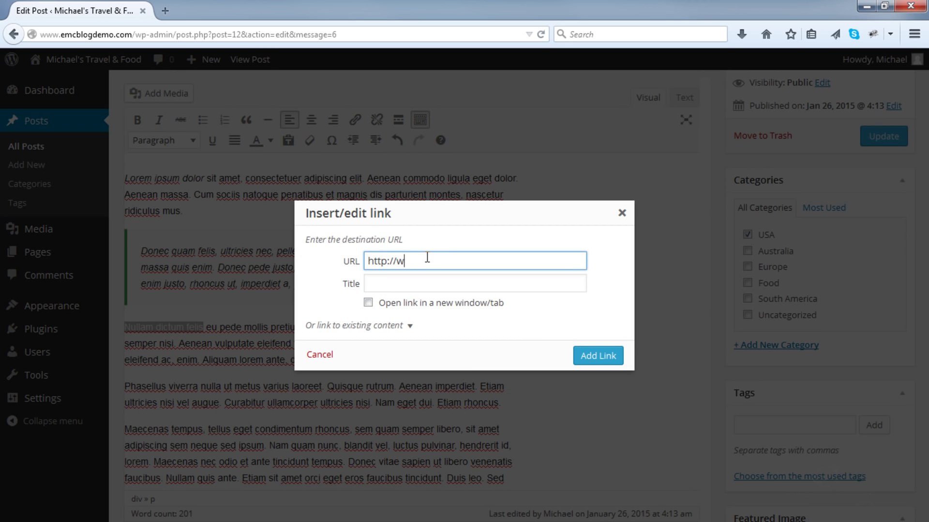
pyautogui.write('ww.google.com')
pyautogui.click(368, 303)
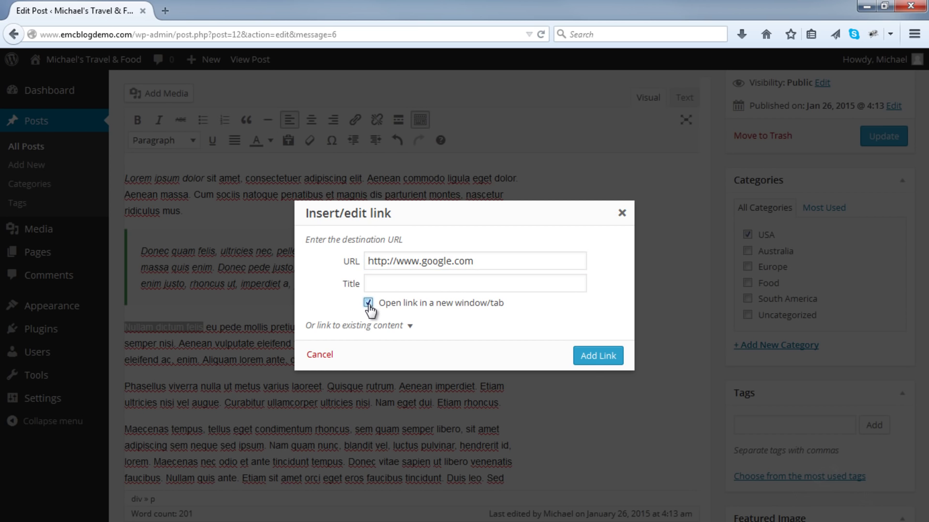
pyautogui.click(595, 361)
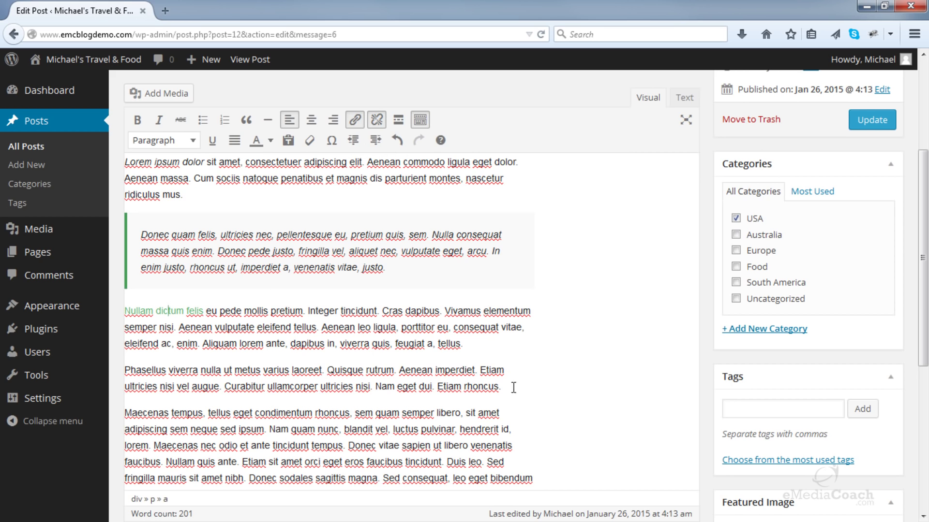
# - Colour the Phasellus viverra paragraph olive
pyautogui.moveTo(514, 386); pyautogui.dragTo(72, 382)
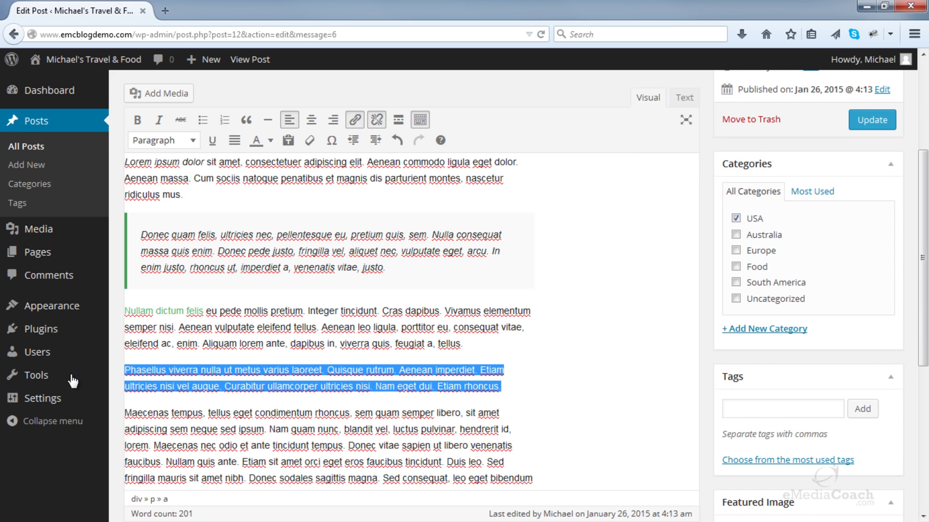
pyautogui.click(272, 142)
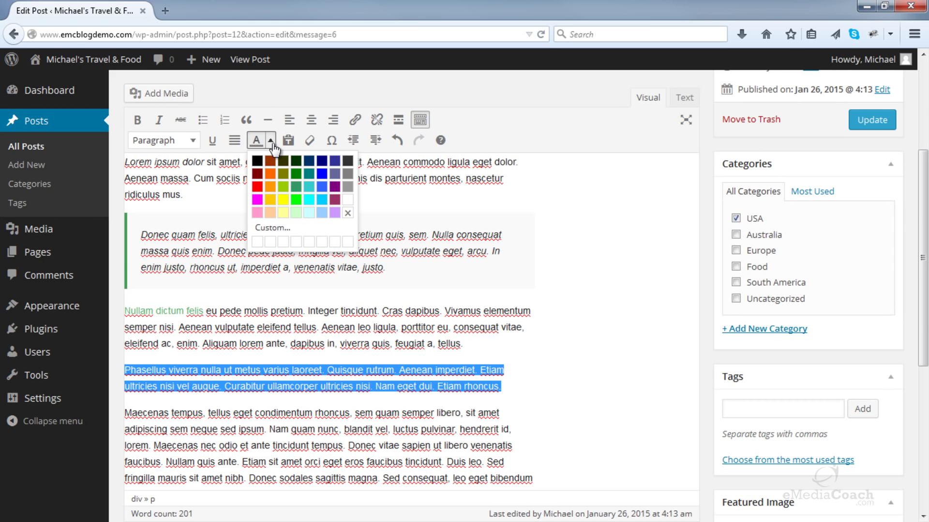
pyautogui.click(287, 174)
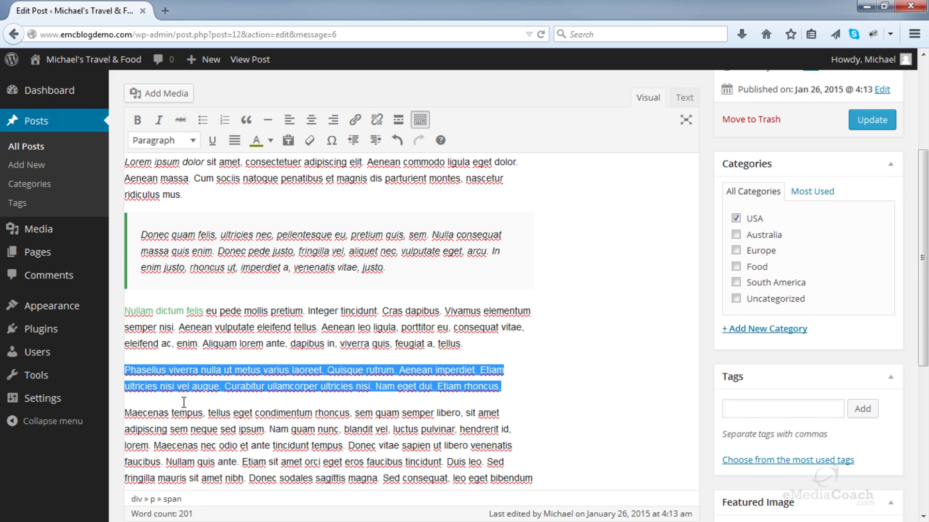
pyautogui.click(145, 404)
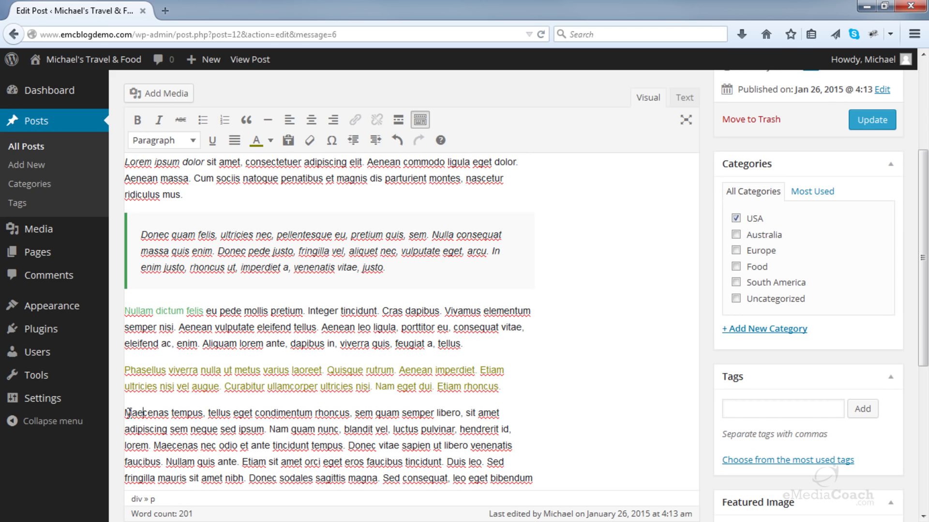
# - Add a bulleted list with 'point 1' and 'point 2', and delete the Maecenas paragraph
pyautogui.click(203, 119)
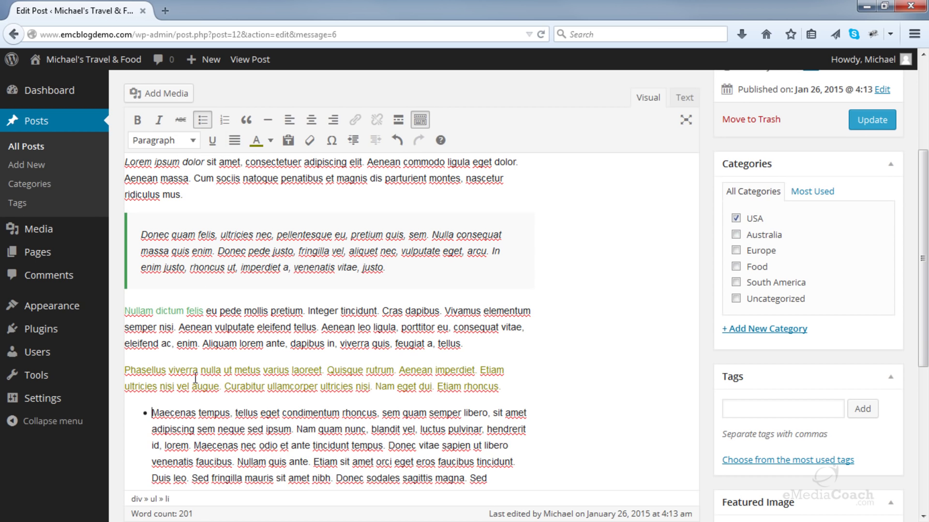
pyautogui.write('point 1')
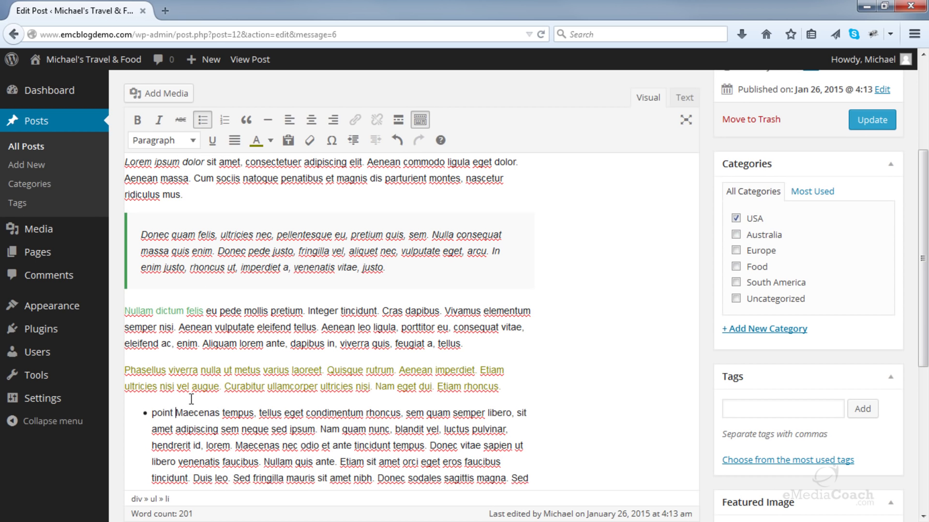
pyautogui.press('Return')
pyautogui.write('point 2')
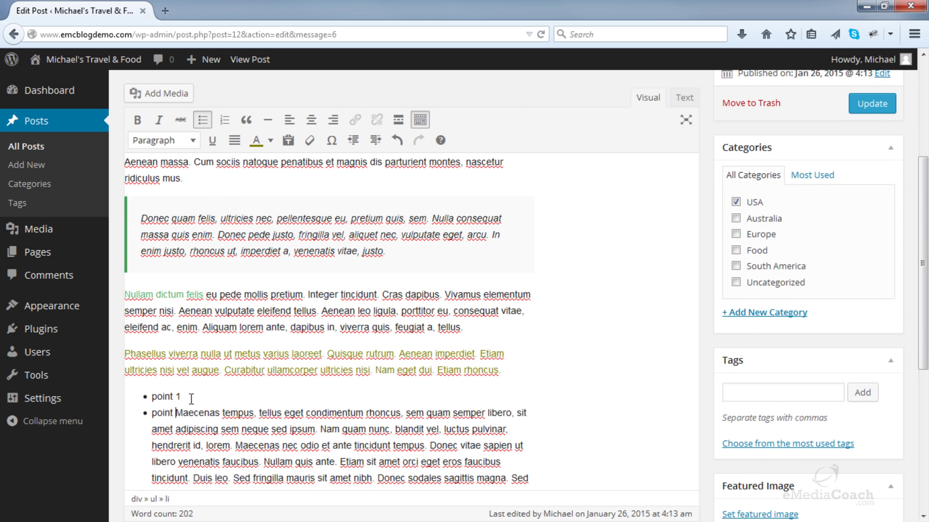
pyautogui.press('Return')
pyautogui.press('Return')
pyautogui.press('BackSpace')
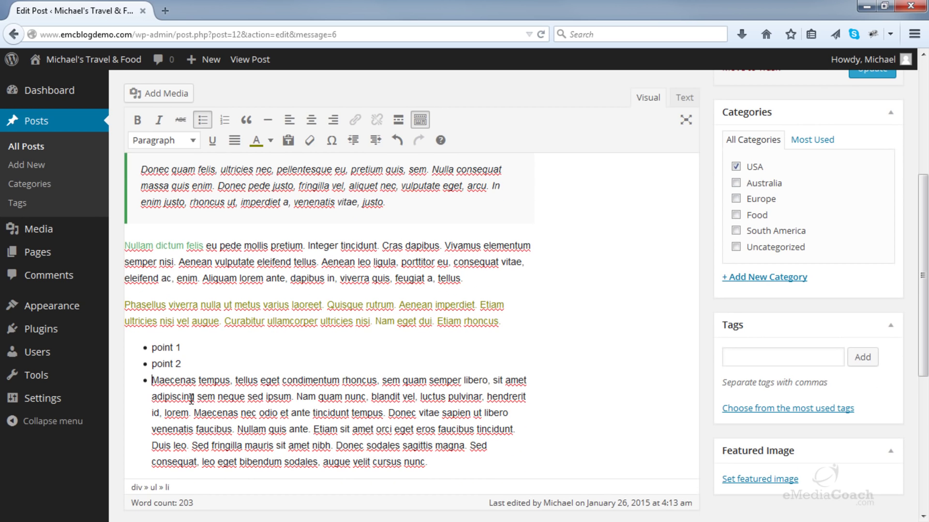
pyautogui.click(203, 120)
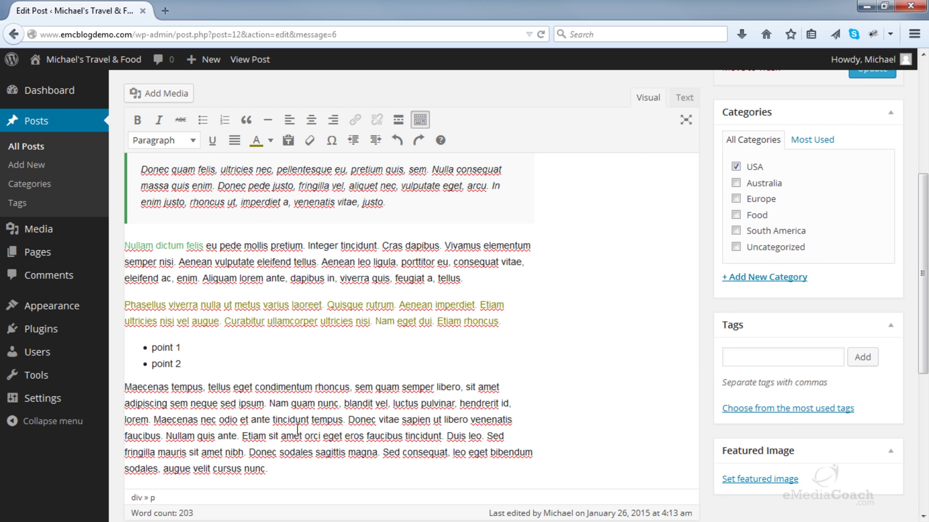
pyautogui.moveTo(291, 469); pyautogui.dragTo(112, 395)
pyautogui.press('BackSpace')
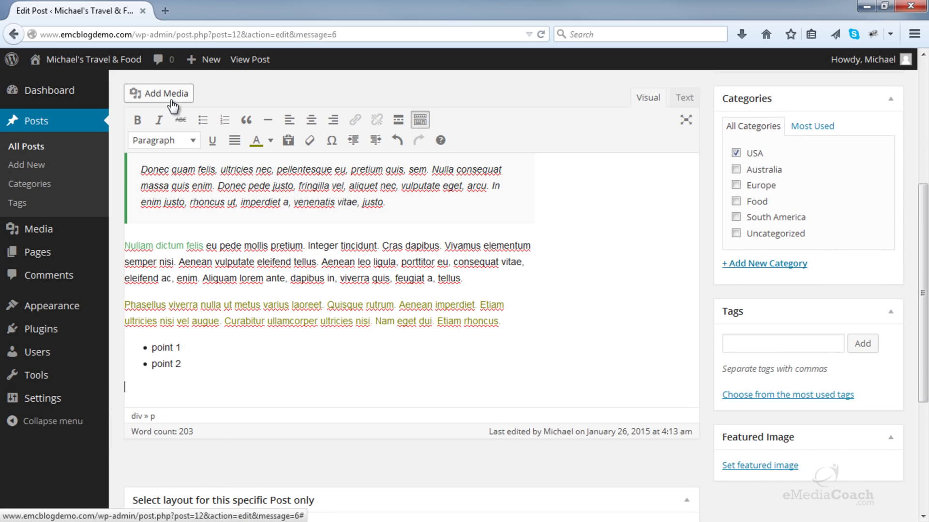
# - Upload the beach photo from Make a Blog > Images and insert it with Link To set to None
pyautogui.click(170, 101)
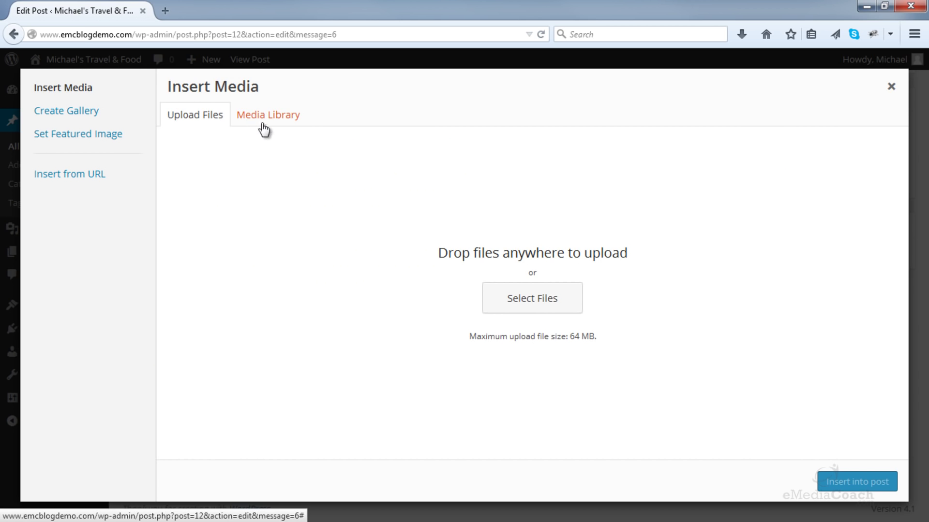
pyautogui.click(502, 300)
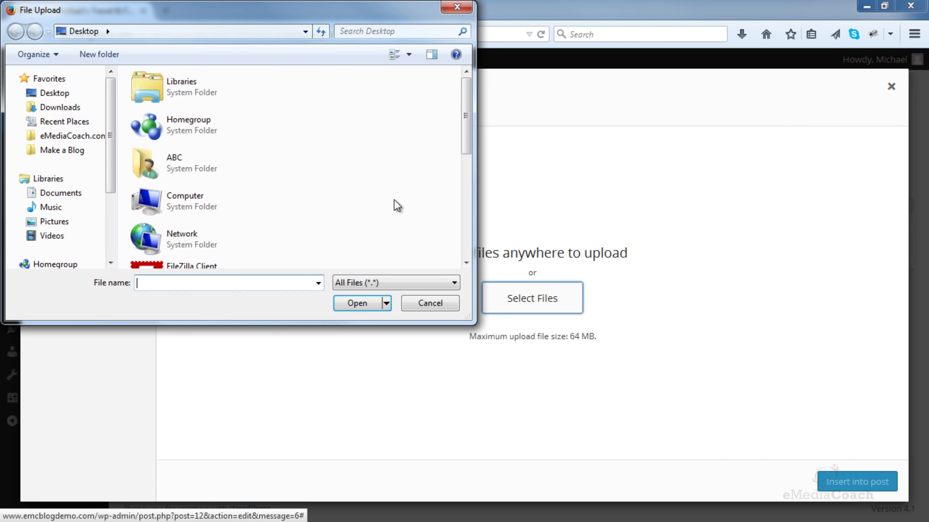
pyautogui.click(60, 152)
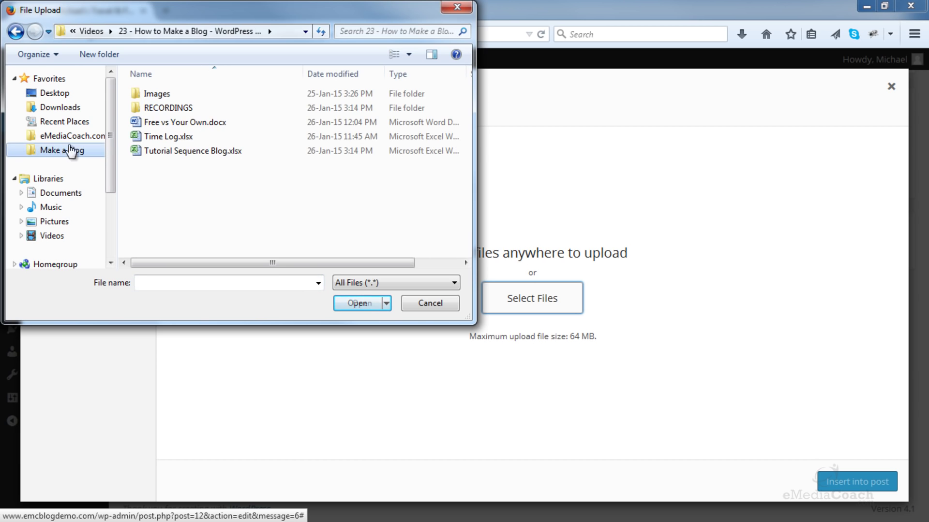
pyautogui.doubleClick(161, 94)
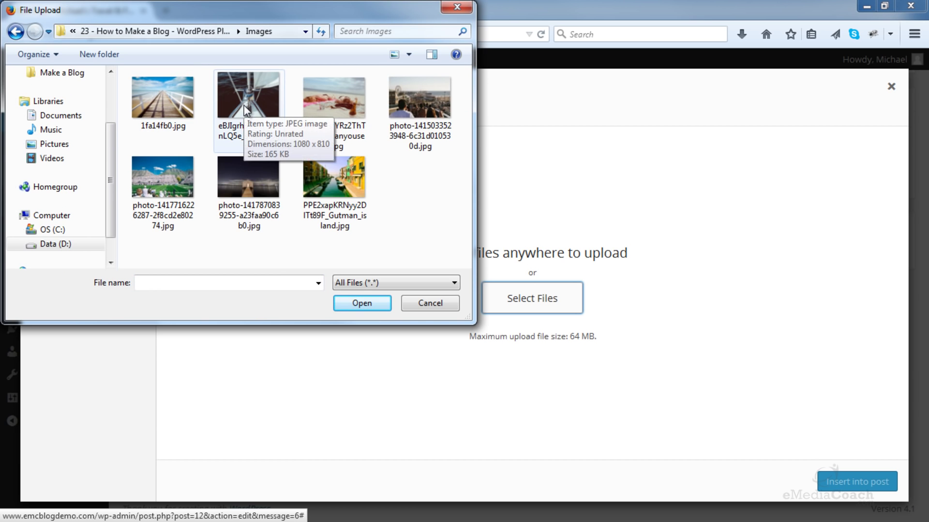
pyautogui.doubleClick(328, 100)
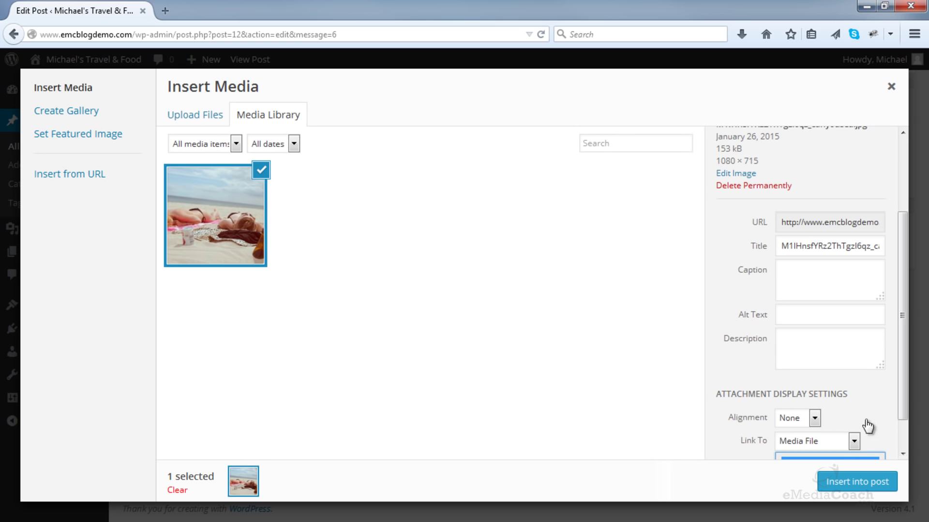
pyautogui.click(844, 445)
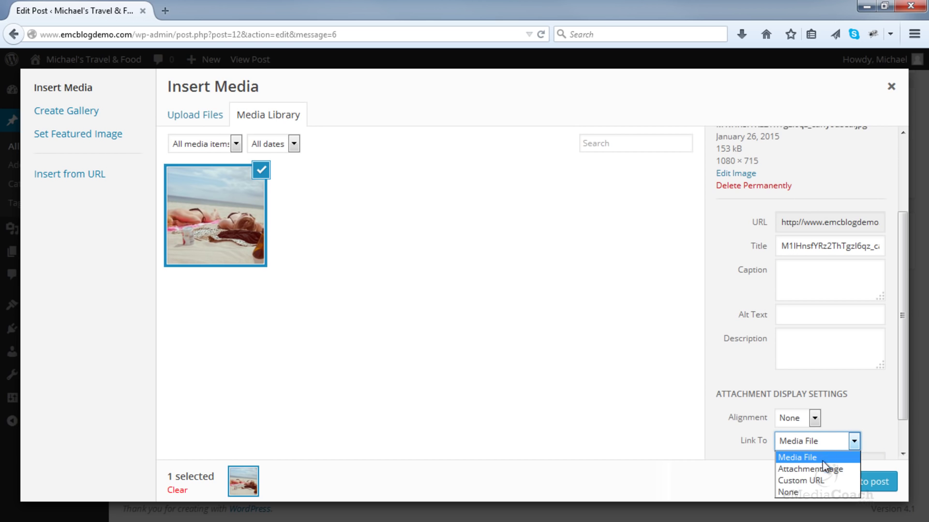
pyautogui.click(805, 492)
pyautogui.click(839, 481)
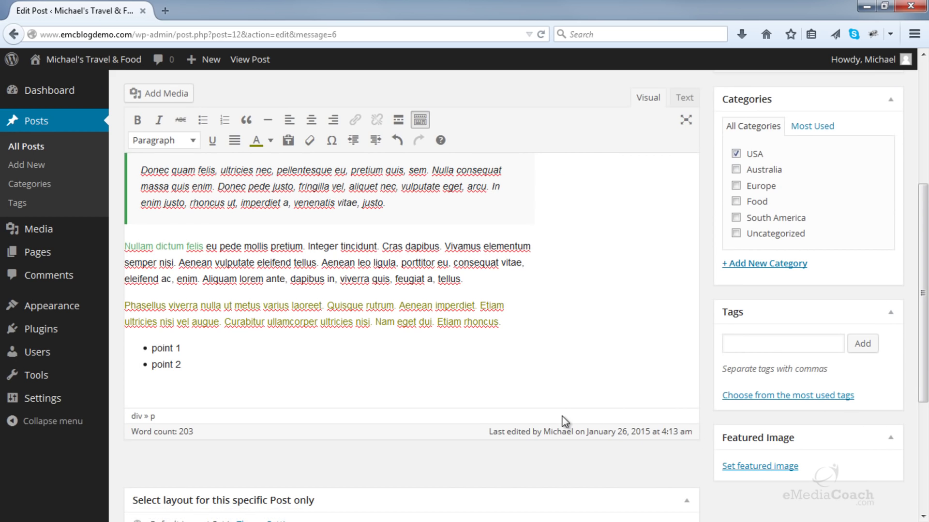
# - Set the beach photo's size to Full Size – 1080 × 715 in its image details
pyautogui.click(222, 430)
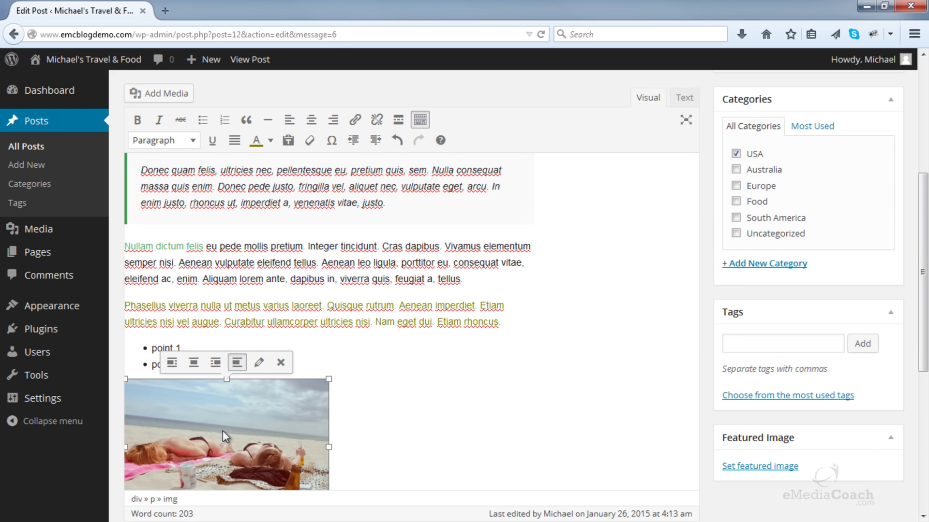
pyautogui.scroll(-2, 145, 422)
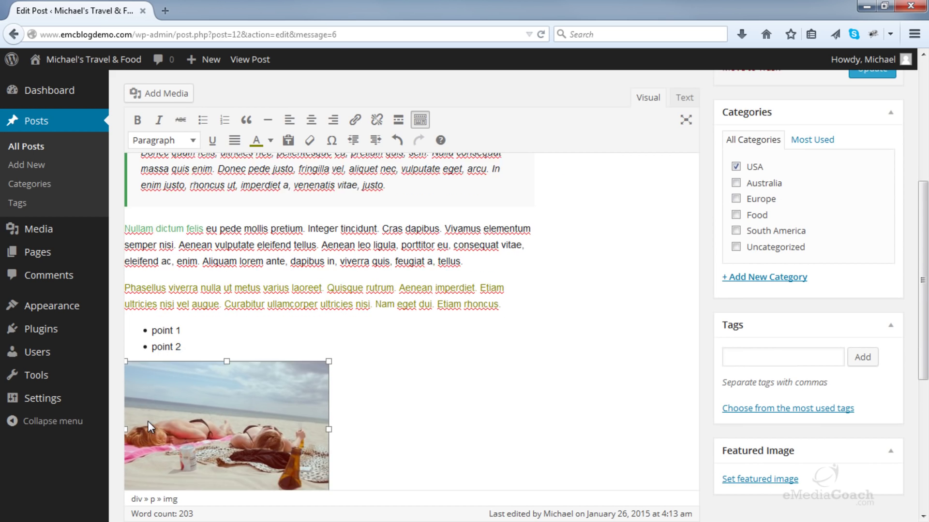
pyautogui.click(263, 288)
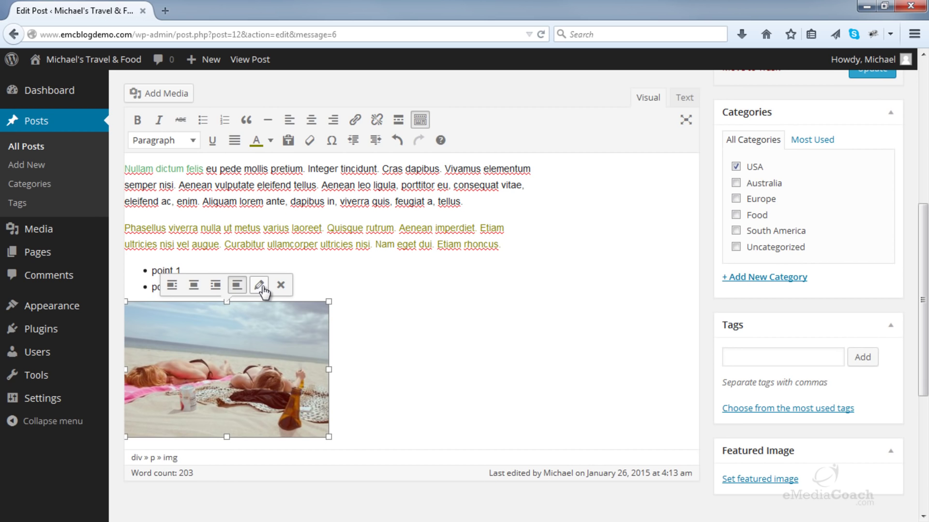
pyautogui.click(262, 288)
pyautogui.click(264, 279)
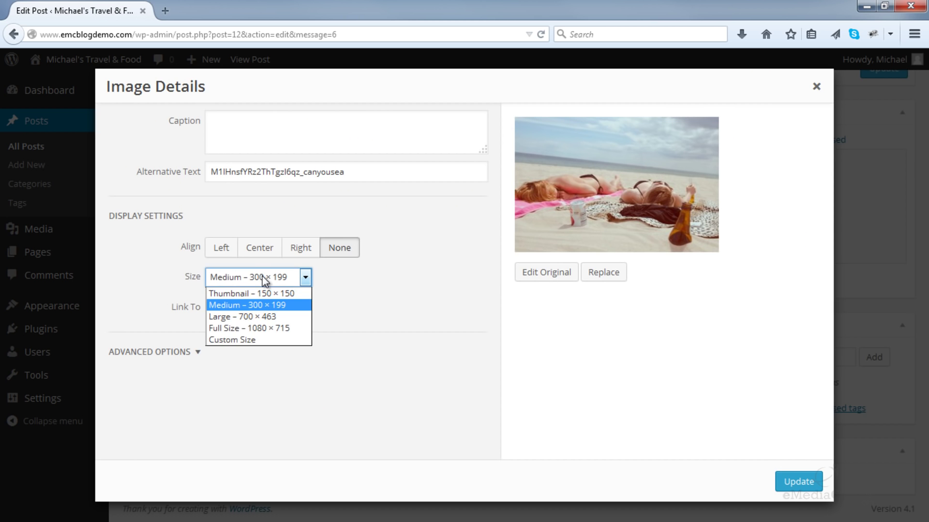
pyautogui.click(252, 328)
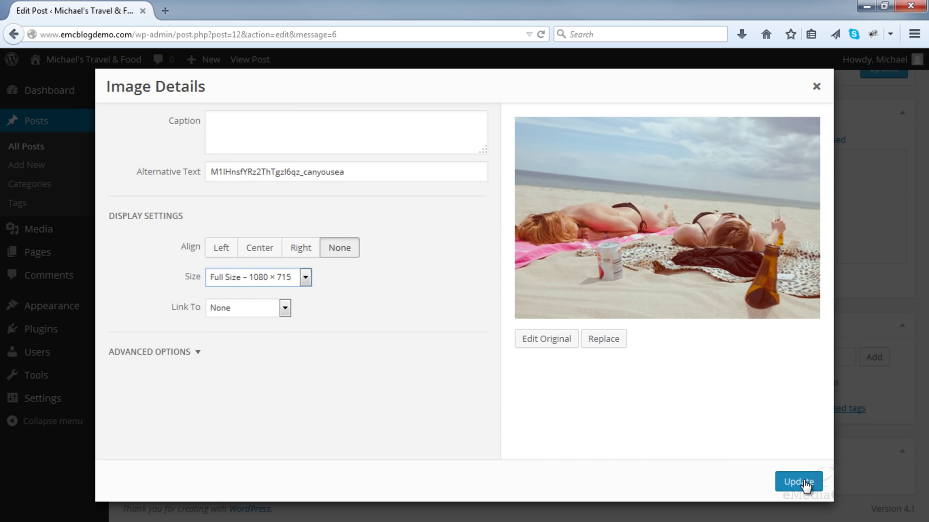
pyautogui.click(806, 481)
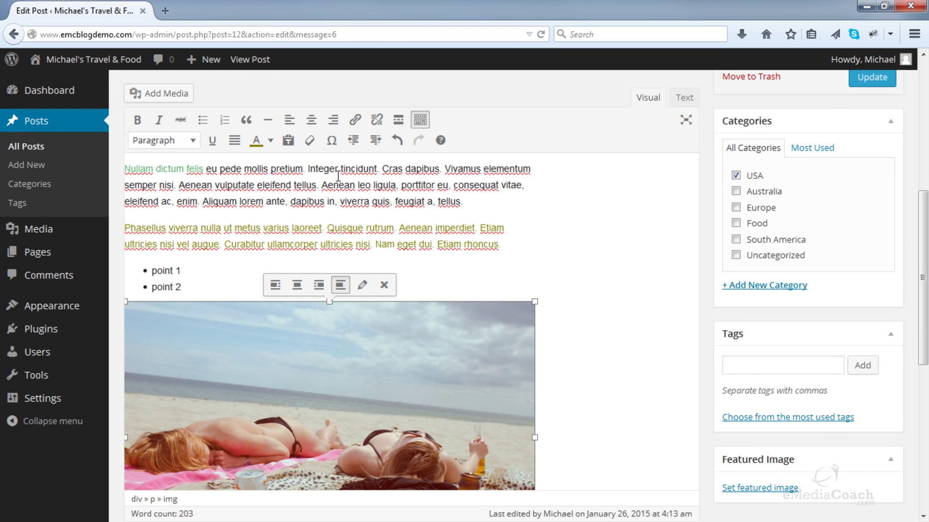
pyautogui.click(354, 120)
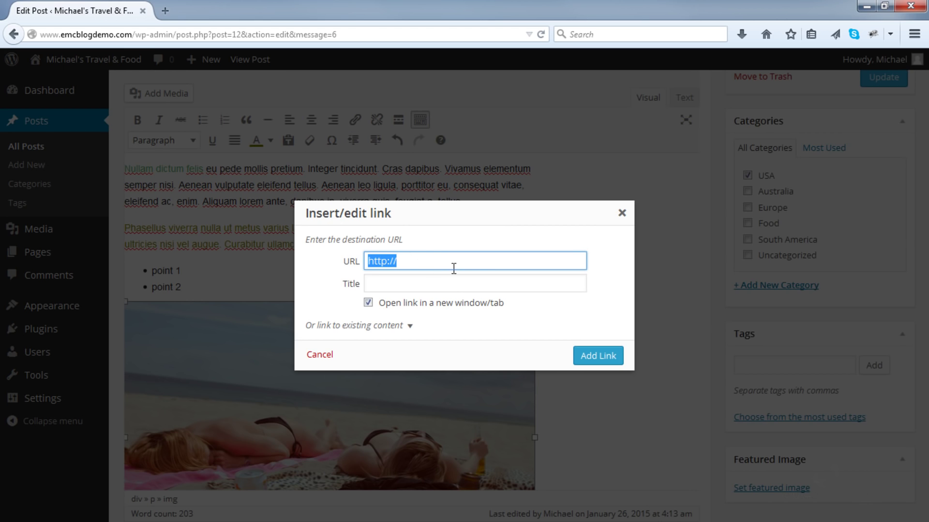
# - Dismiss the link dialog and cut the beach photo out of the post
pyautogui.click(621, 212)
pyautogui.click(608, 366)
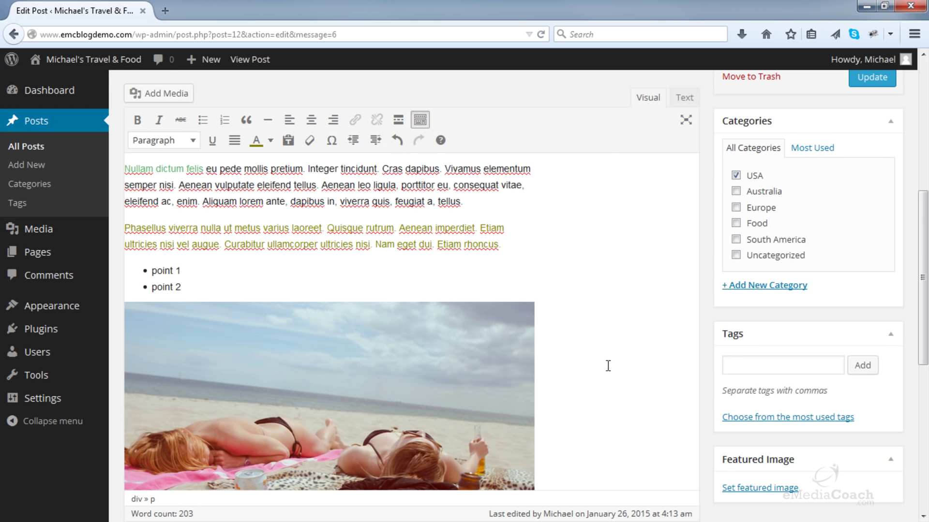
pyautogui.scroll(-5, 608, 366)
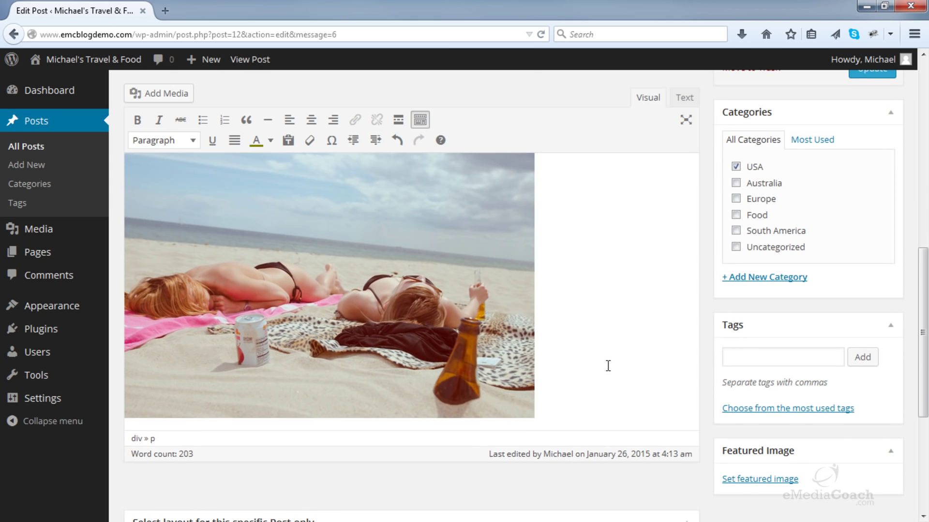
pyautogui.scroll(3, 395, 346)
pyautogui.click(367, 342)
pyautogui.rightClick(368, 342)
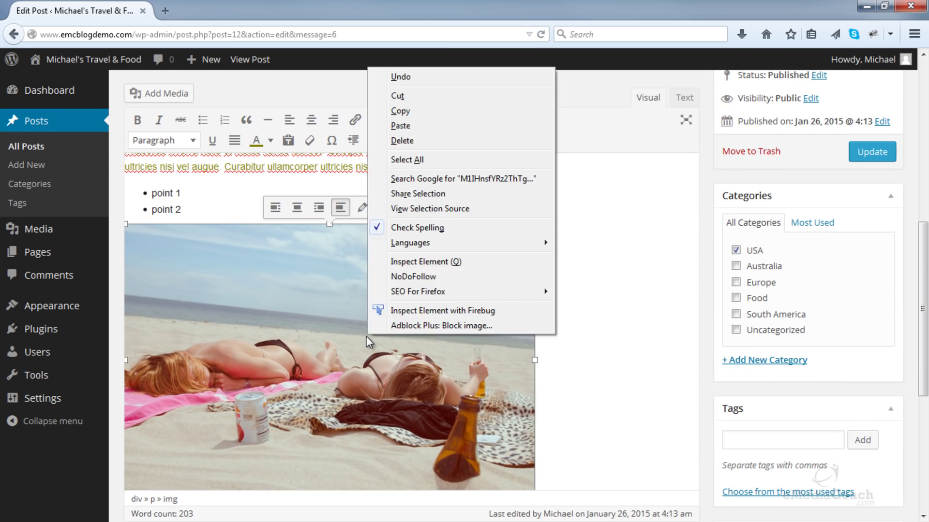
pyautogui.click(386, 93)
# - Paste the beach photo above the Day 1 heading and update the post
pyautogui.scroll(8, 290, 262)
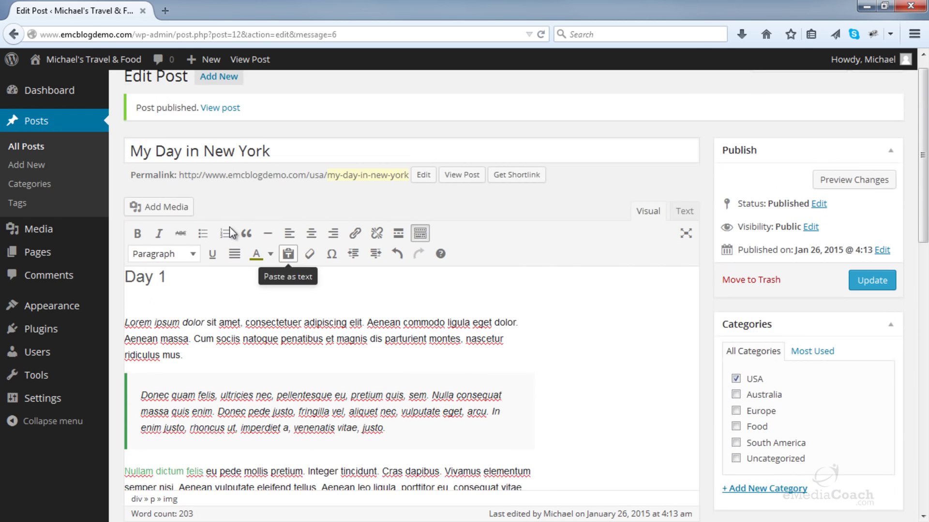
pyautogui.click(131, 311)
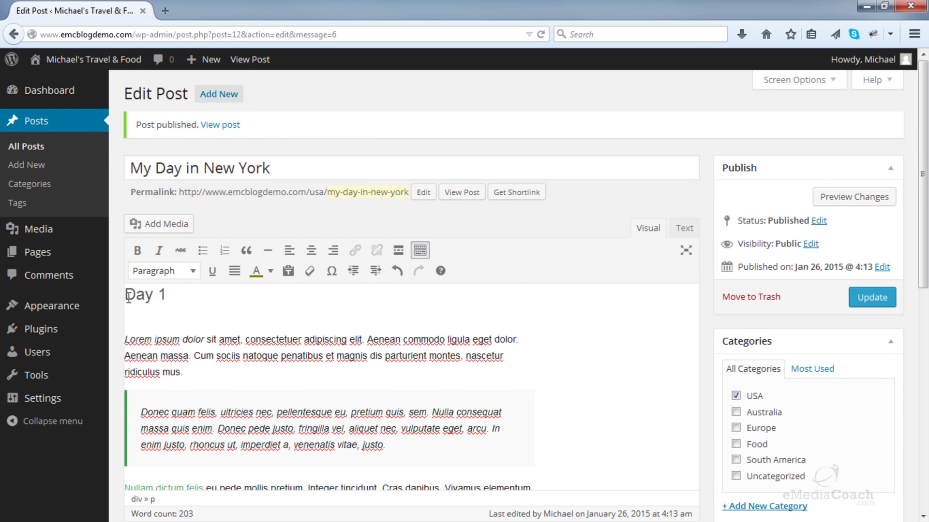
pyautogui.click(127, 296)
pyautogui.rightClick(156, 271)
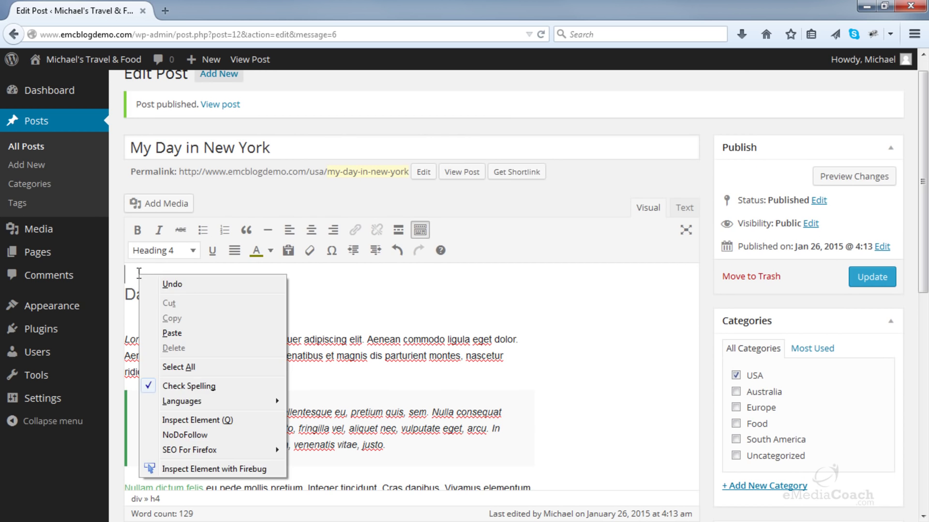
pyautogui.click(197, 333)
pyautogui.scroll(-6, 555, 369)
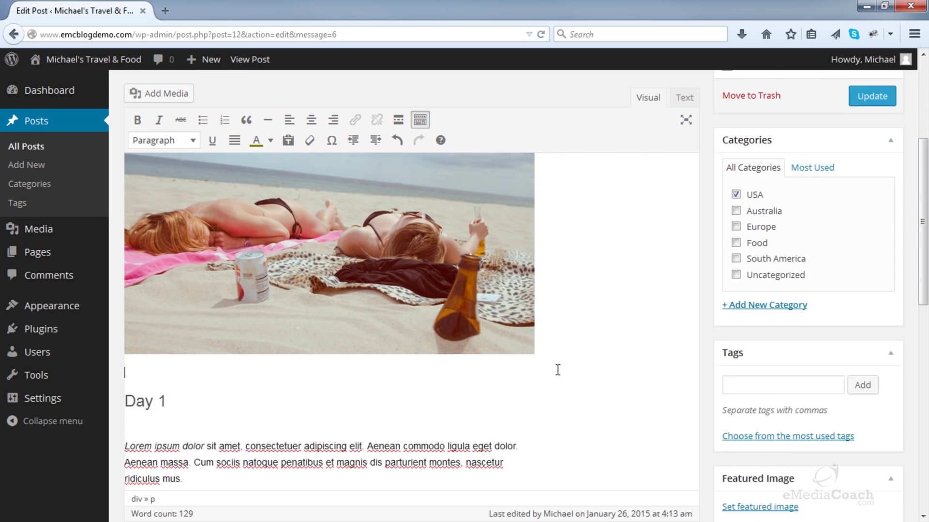
pyautogui.scroll(5, 713, 264)
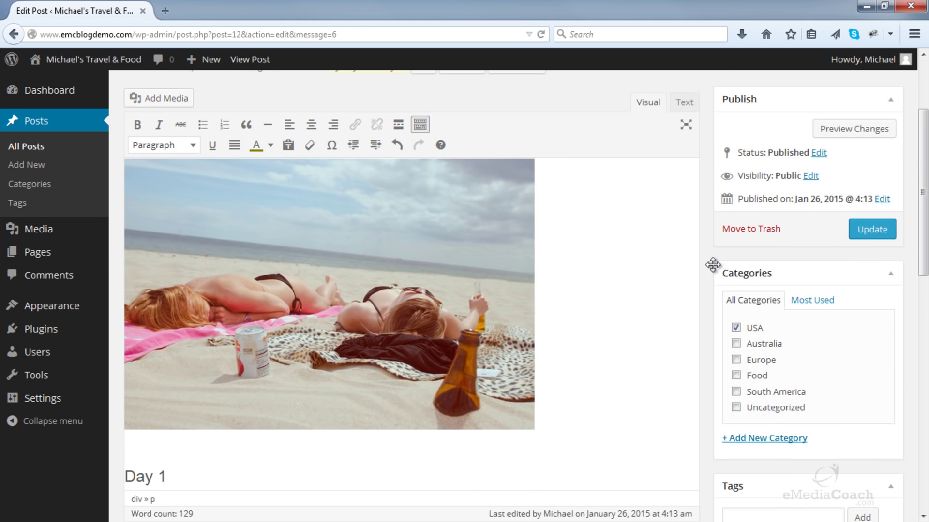
pyautogui.click(886, 234)
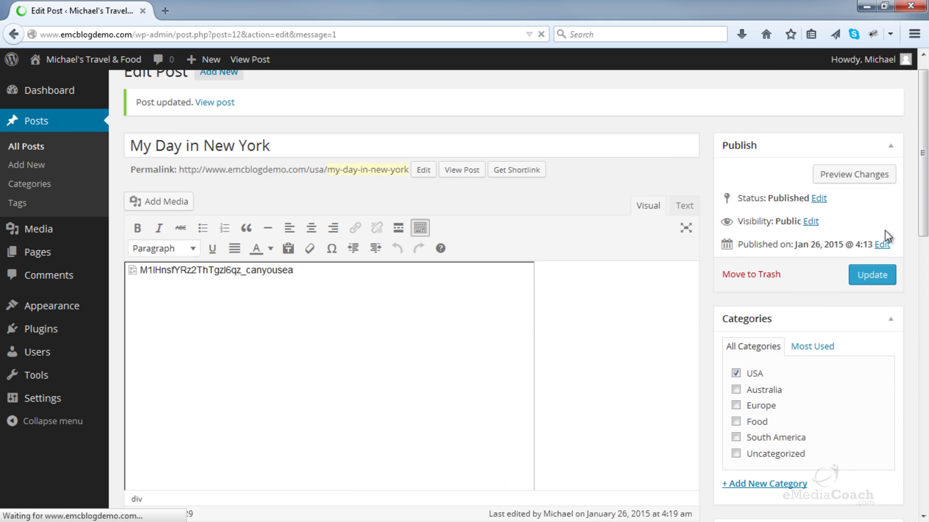
# - Scroll through the post and apply the Alt+Shift+Q blockquote shortcut in the quote block
pyautogui.scroll(-4, 884, 231)
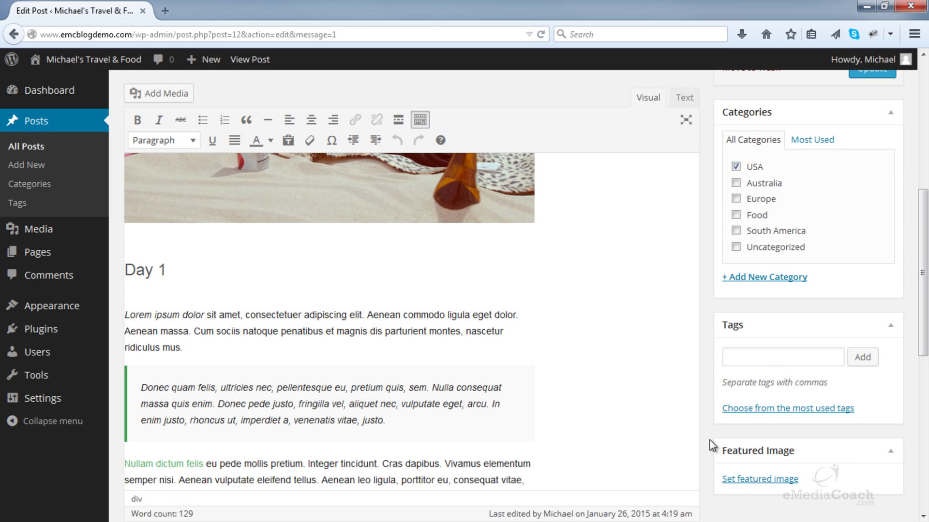
pyautogui.click(642, 434)
pyautogui.scroll(-5, 639, 434)
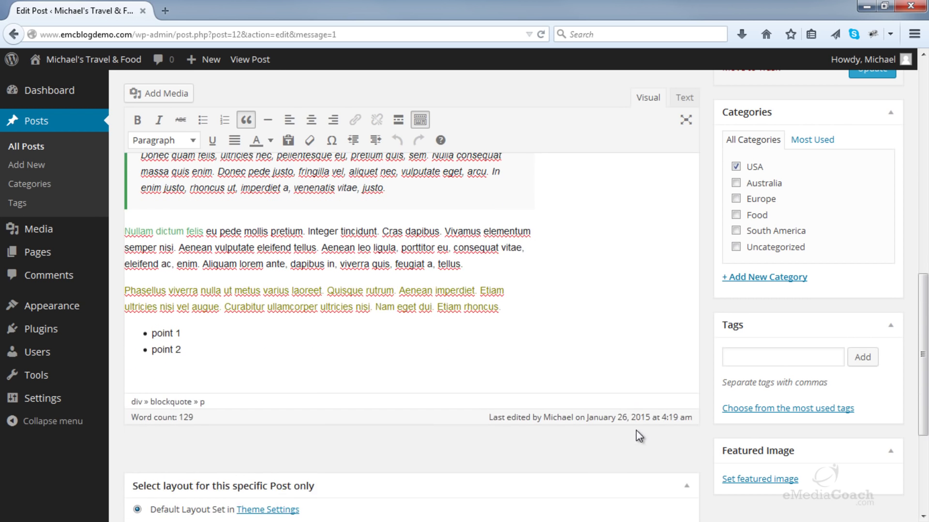
pyautogui.scroll(6, 626, 396)
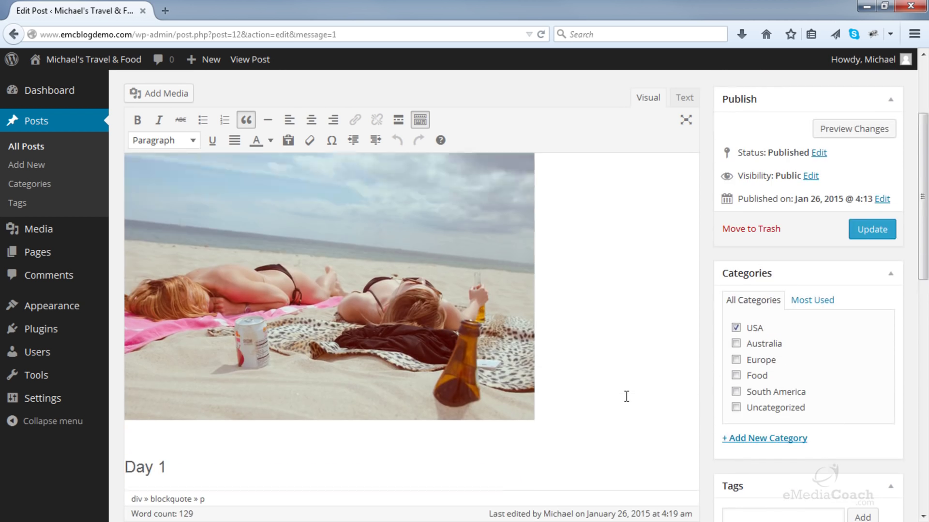
pyautogui.scroll(3, 623, 394)
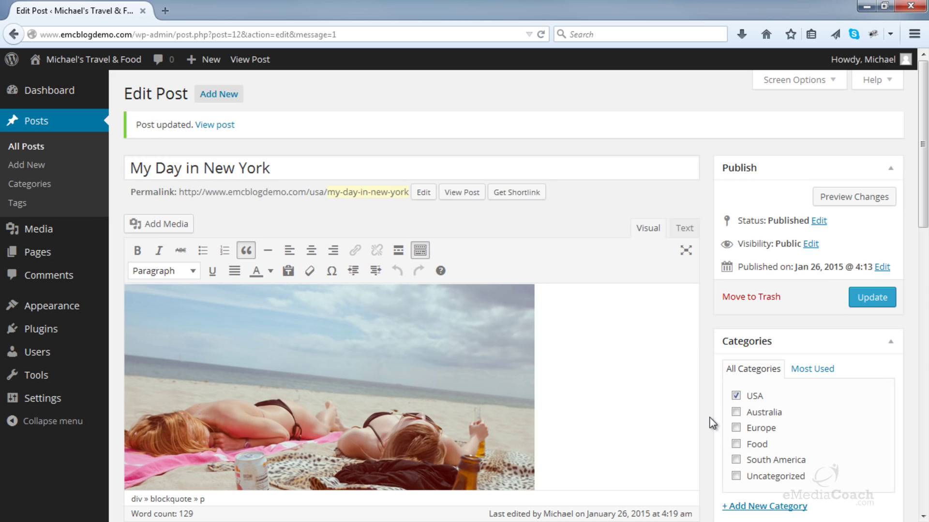
pyautogui.hotkey('alt', 'shift', 'q')
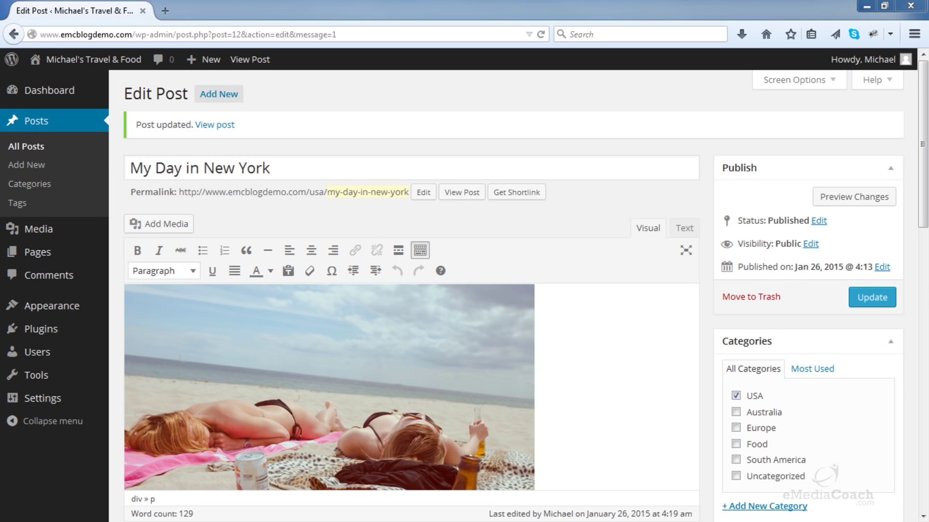
pyautogui.moveTo(920, 186); pyautogui.dragTo(905, 327)
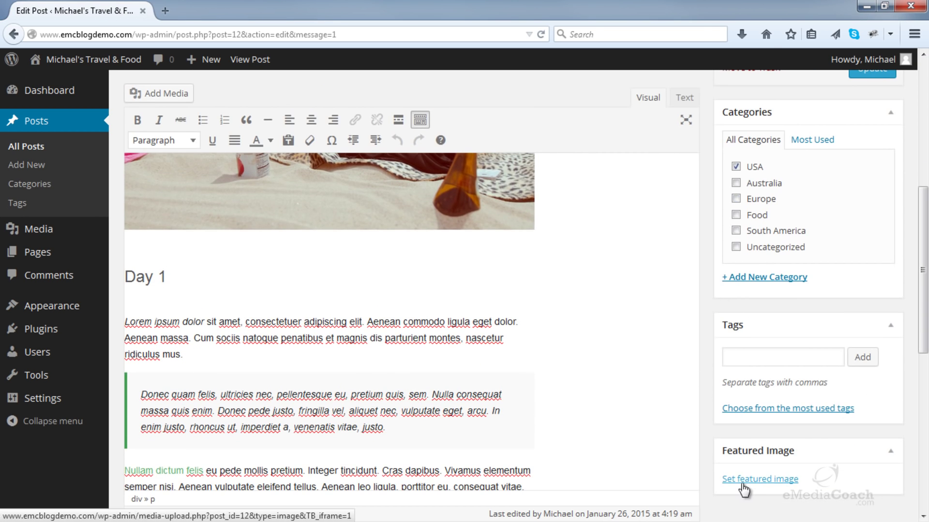
# - Open Visit Site in a new tab to view the live blog, then return to the post editor
pyautogui.moveTo(94, 61)
pyautogui.rightClick(69, 85)
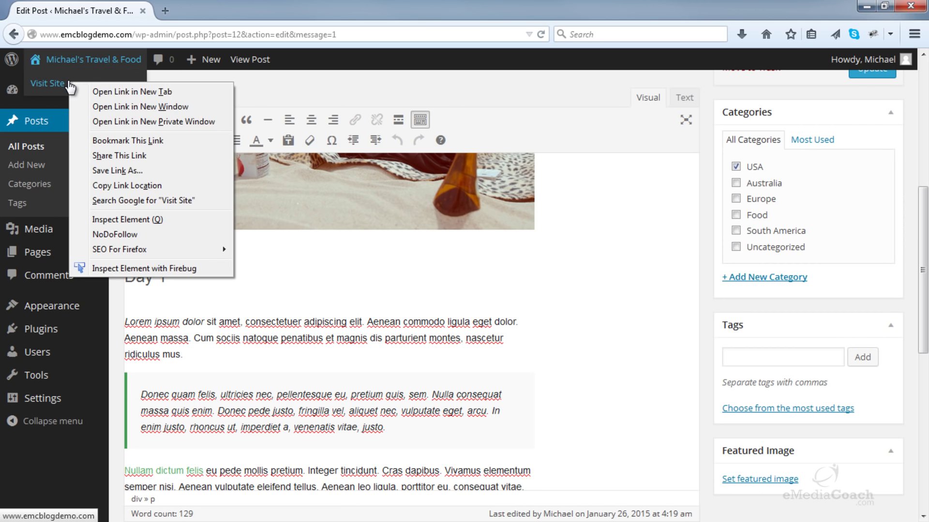
pyautogui.click(104, 92)
pyautogui.click(183, 10)
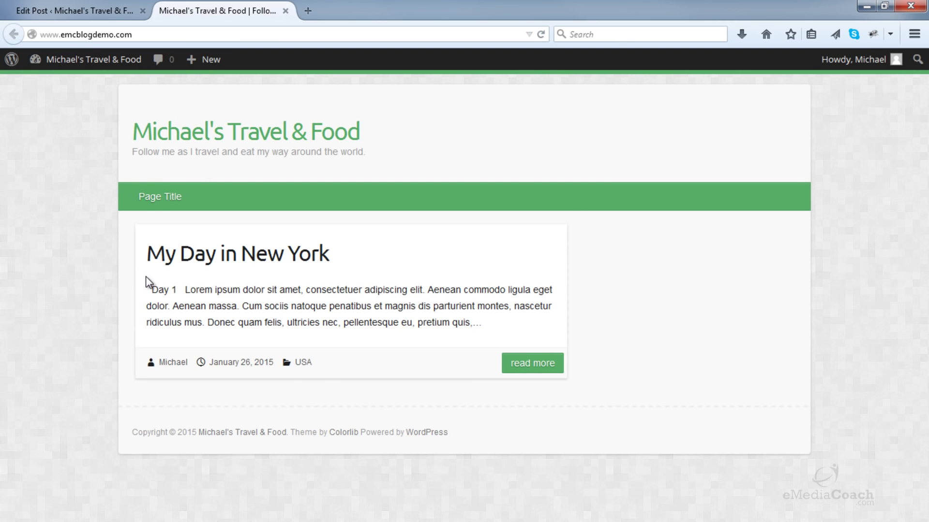
pyautogui.click(105, 9)
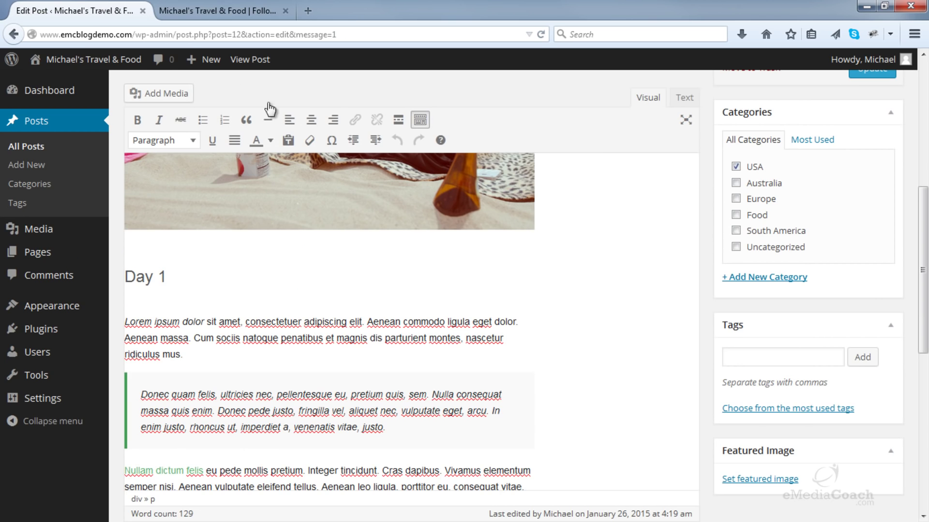
pyautogui.scroll(-2, 795, 367)
# - Choose the uploaded beach photo from the Media Library as the post's featured image
pyautogui.click(757, 479)
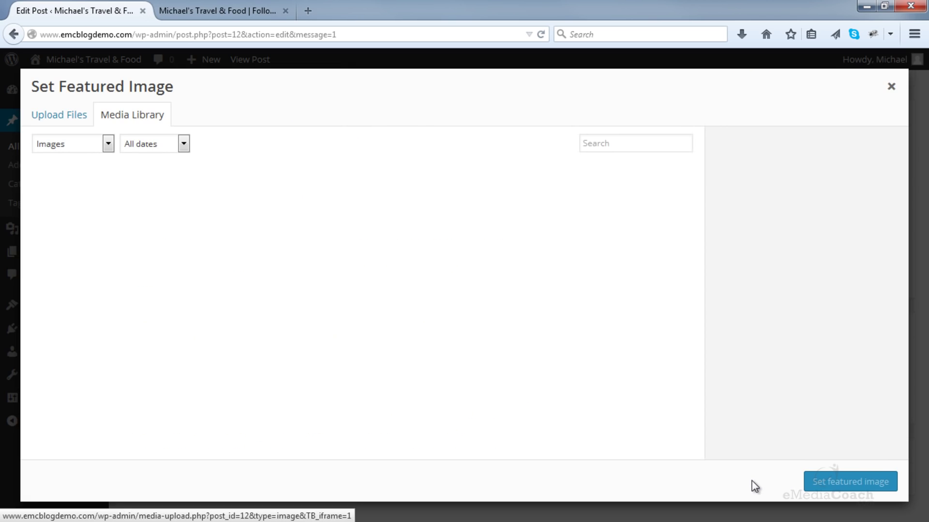
pyautogui.click(76, 187)
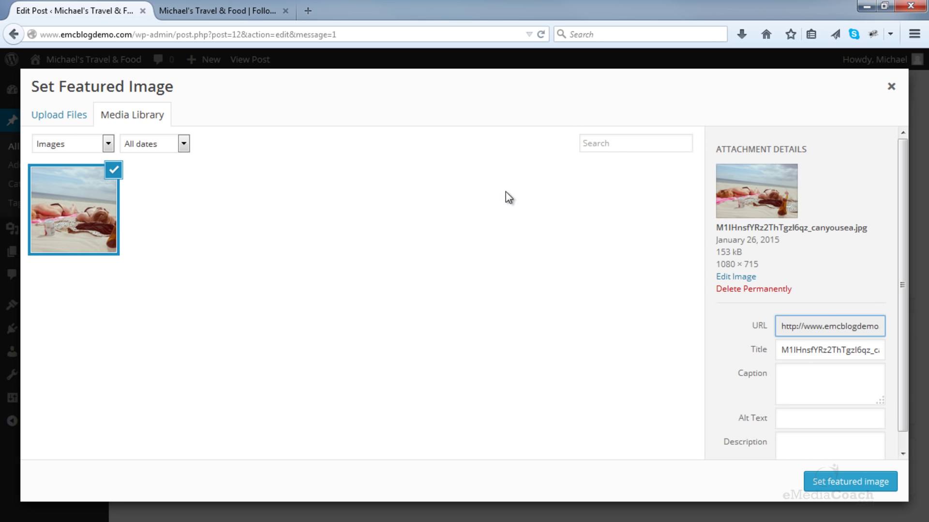
pyautogui.click(70, 122)
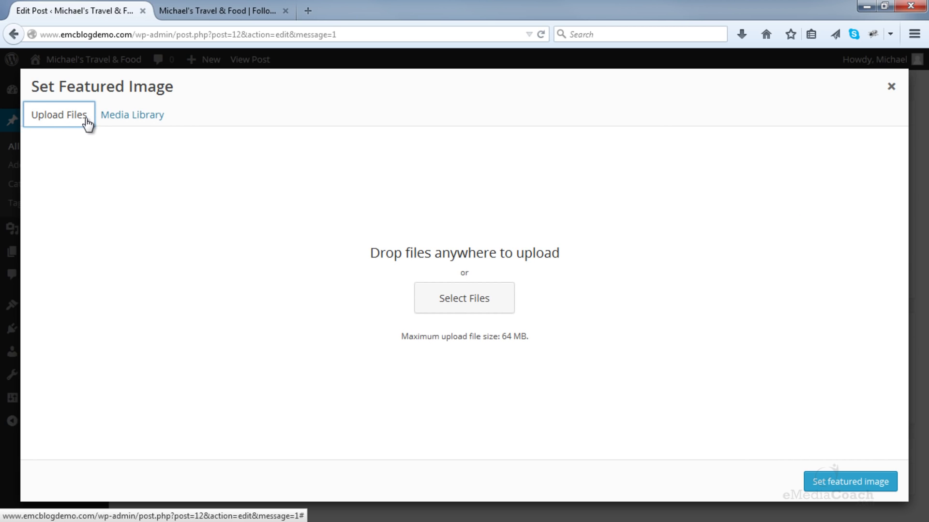
pyautogui.click(129, 120)
pyautogui.click(117, 175)
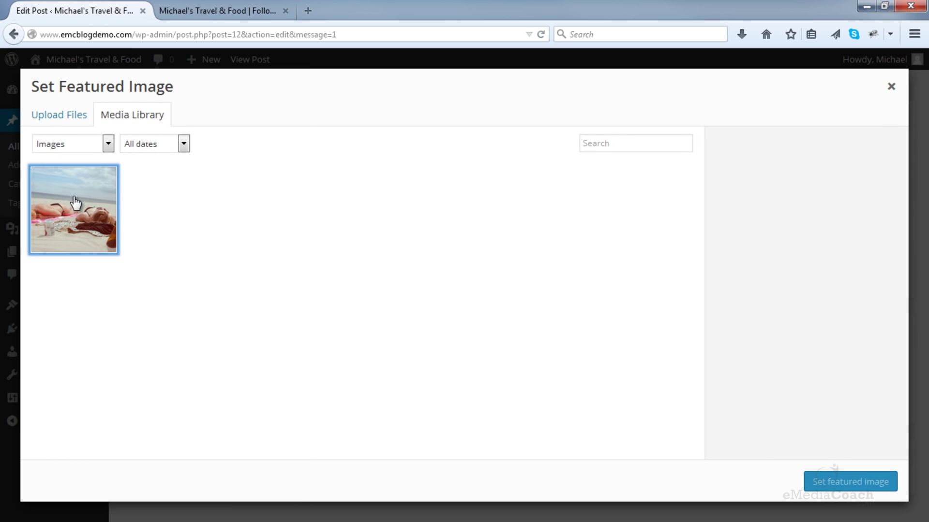
pyautogui.click(75, 202)
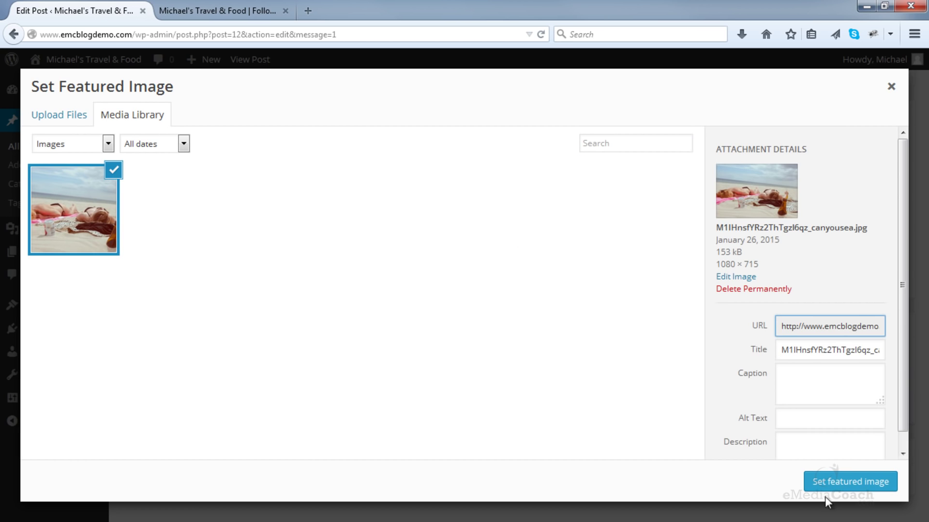
pyautogui.click(844, 482)
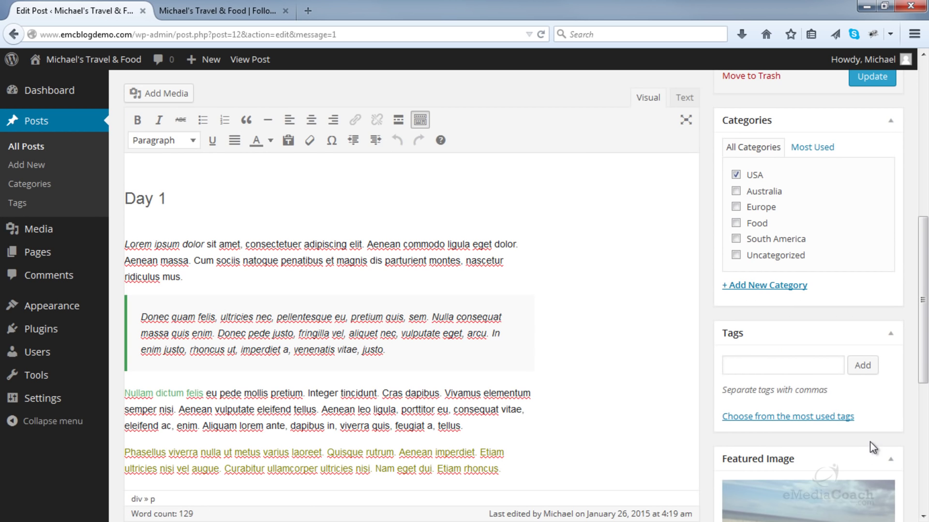
# - Glance at the live blog front page, then come back to the post editor
pyautogui.scroll(-4, 865, 425)
pyautogui.scroll(6, 797, 387)
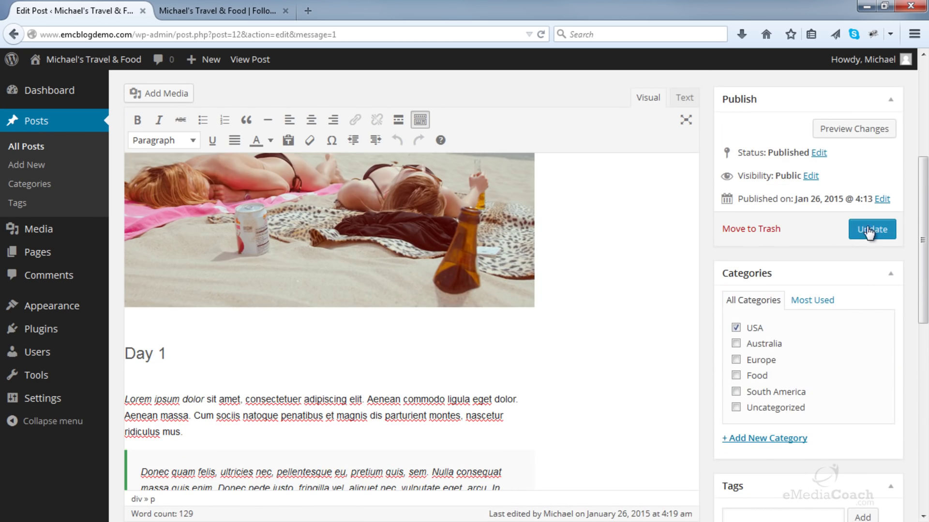
pyautogui.scroll(-2, 714, 306)
pyautogui.scroll(-4, 715, 306)
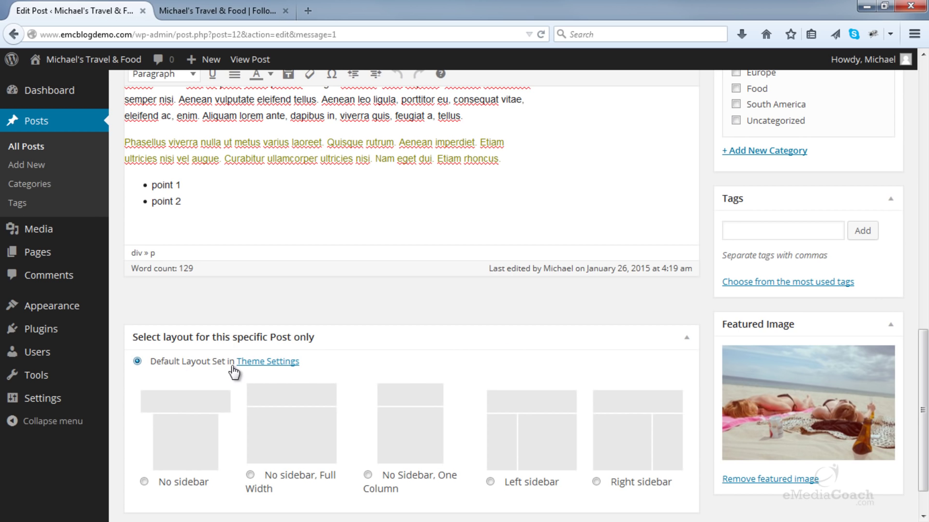
pyautogui.click(239, 10)
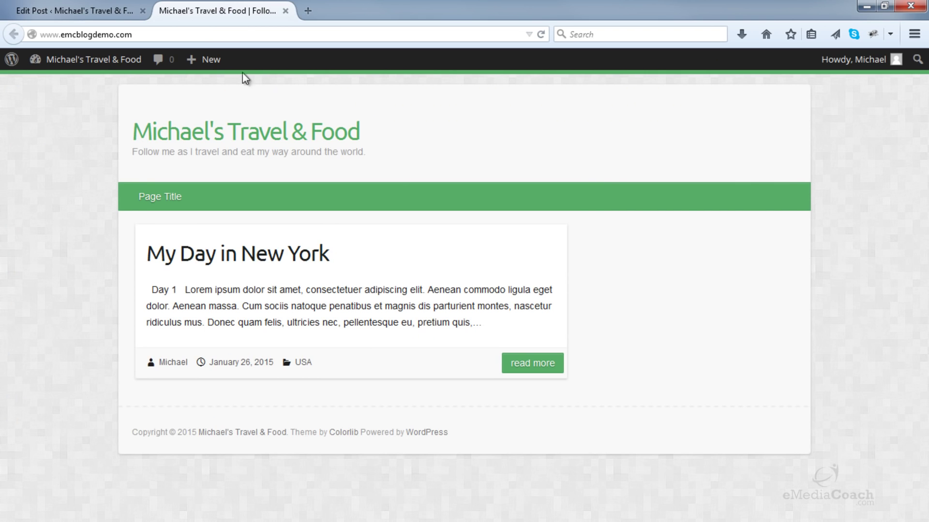
pyautogui.click(113, 11)
# - Update the post to save its featured image, then switch to the live blog tab
pyautogui.scroll(-2, 239, 273)
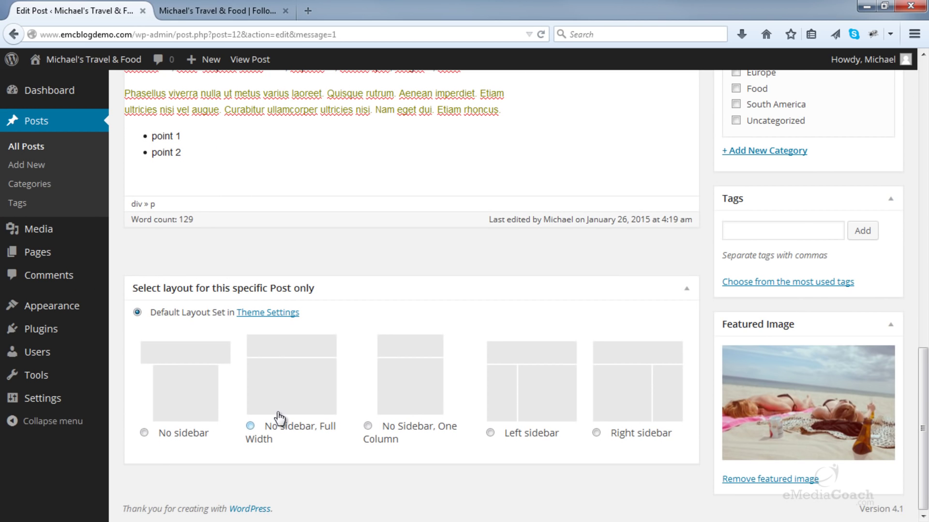
pyautogui.scroll(3, 862, 119)
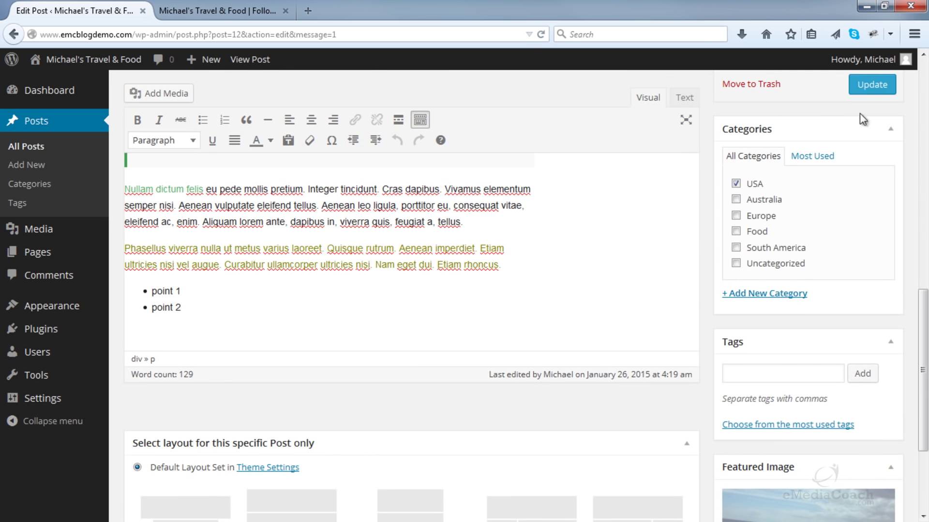
pyautogui.click(869, 80)
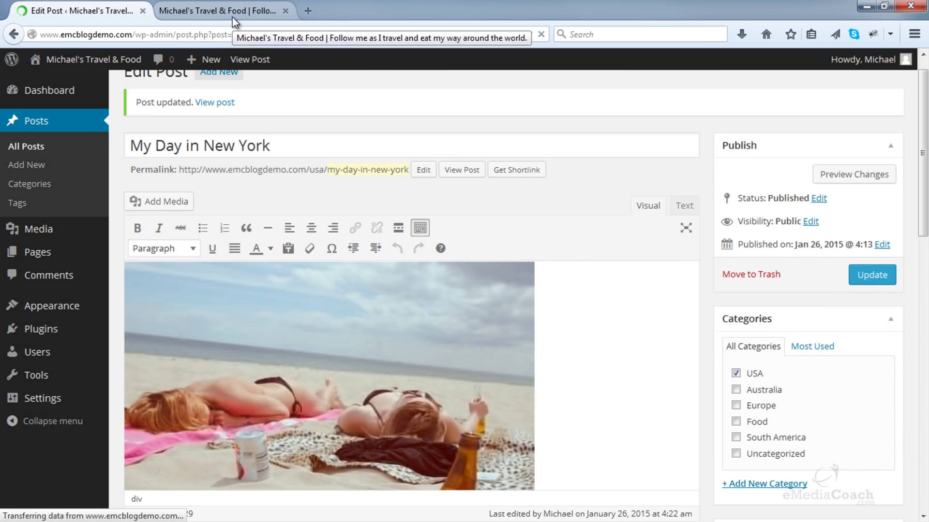
pyautogui.click(233, 16)
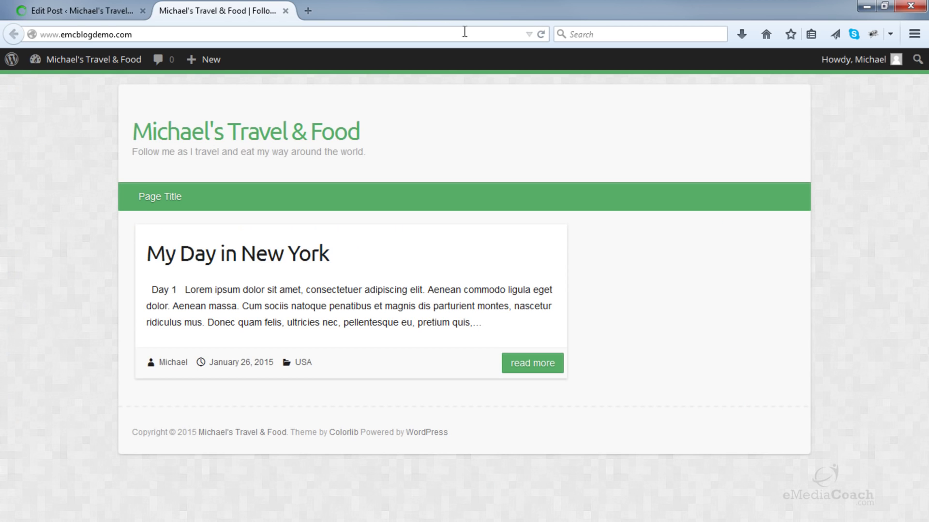
# - Reload the blog front page to confirm the beach featured image appears
pyautogui.click(541, 34)
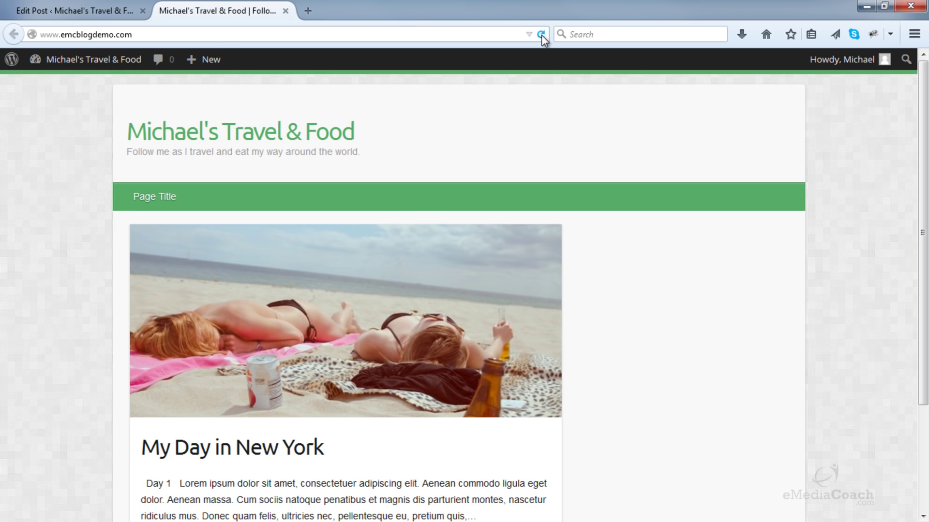
pyautogui.scroll(-3, 555, 210)
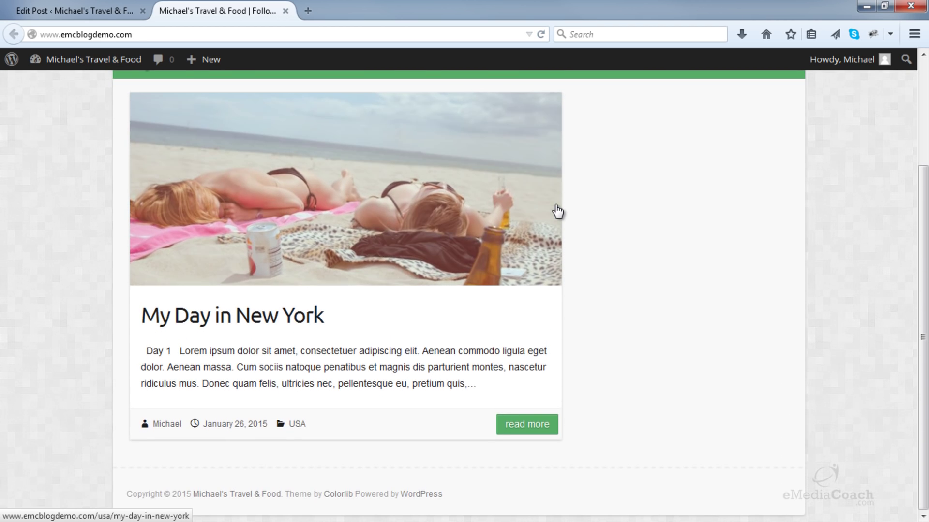
pyautogui.scroll(3, 555, 210)
pyautogui.scroll(-3, 267, 197)
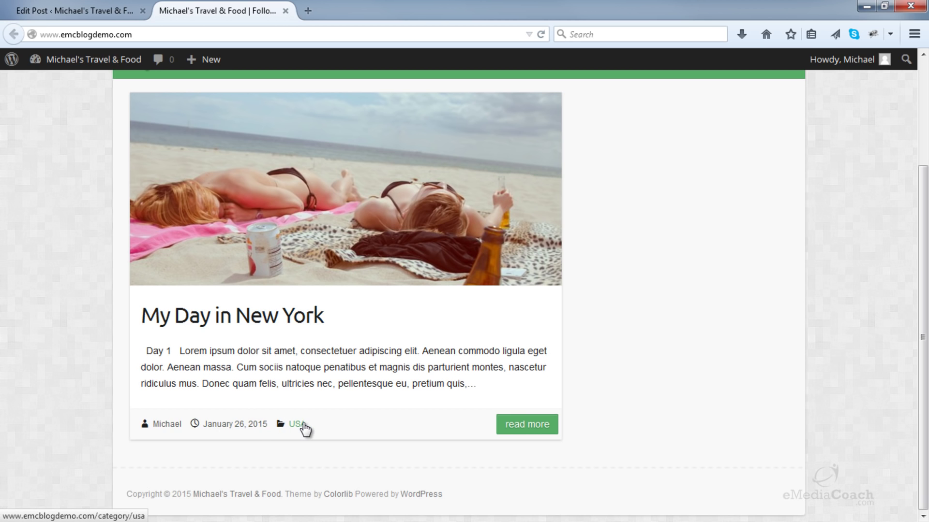
# - Open the full 'My Day in New York' post to check the photo, then return to the editor
pyautogui.click(521, 425)
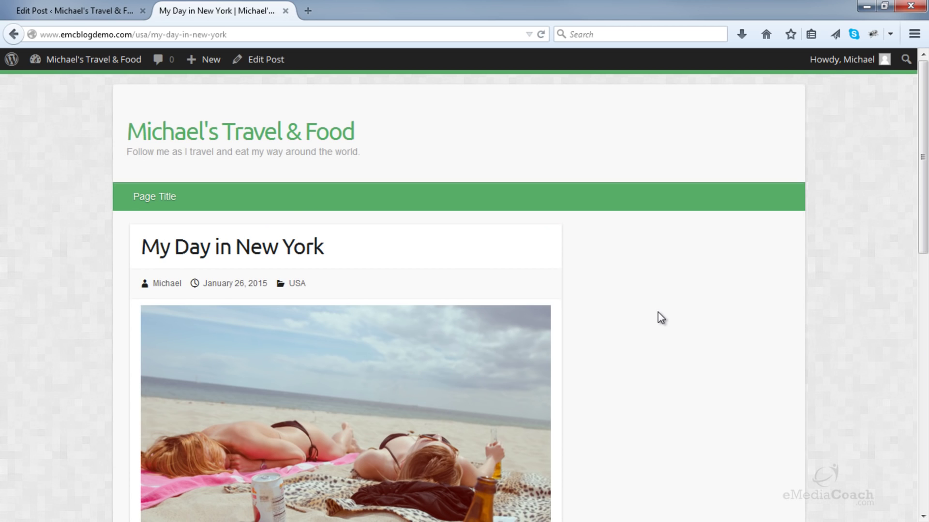
pyautogui.scroll(-3, 662, 315)
pyautogui.scroll(-5, 662, 302)
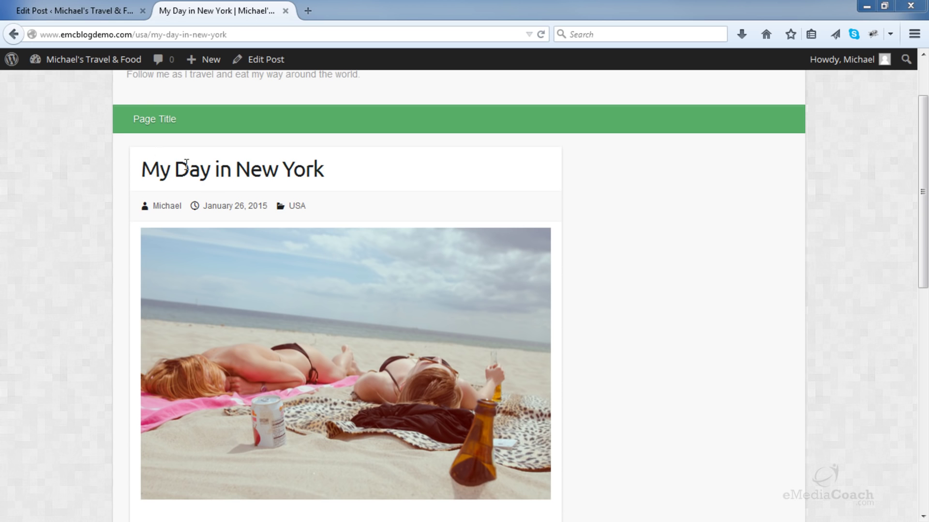
pyautogui.click(49, 10)
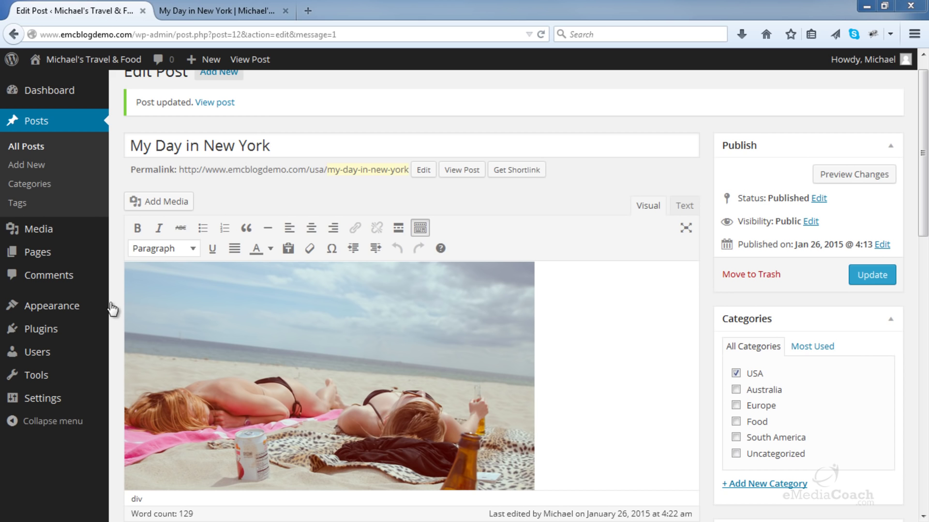
# - List all seven posts, then open Visit Site in a new browser tab and view it
pyautogui.click(20, 151)
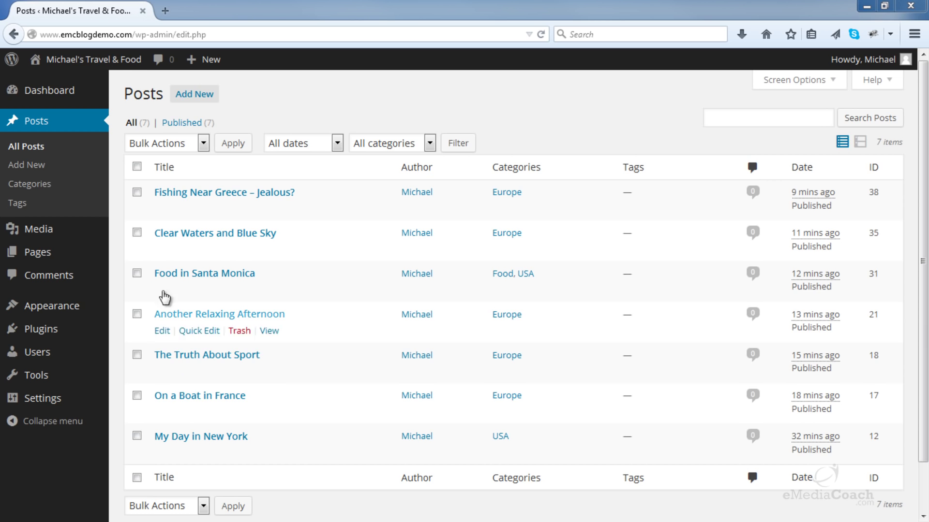
pyautogui.moveTo(85, 60)
pyautogui.rightClick(81, 84)
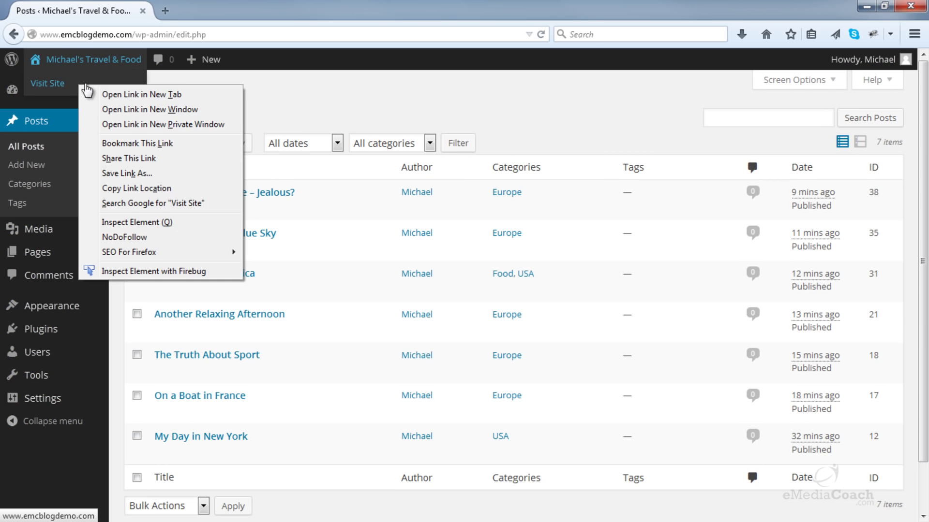
pyautogui.click(111, 96)
pyautogui.click(170, 13)
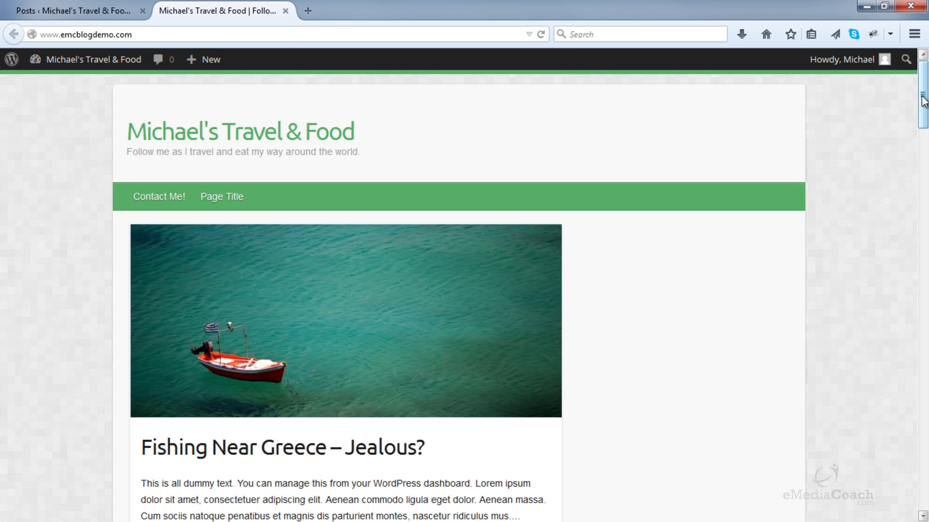
# - Open and read through the 'Clear Waters and Blue Sky' post on the live blog
pyautogui.moveTo(922, 102); pyautogui.dragTo(923, 193)
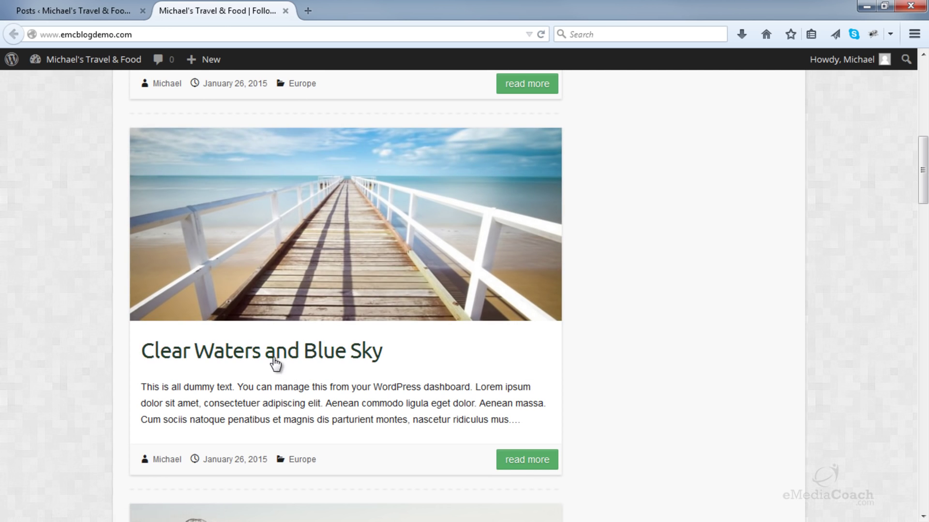
pyautogui.click(513, 463)
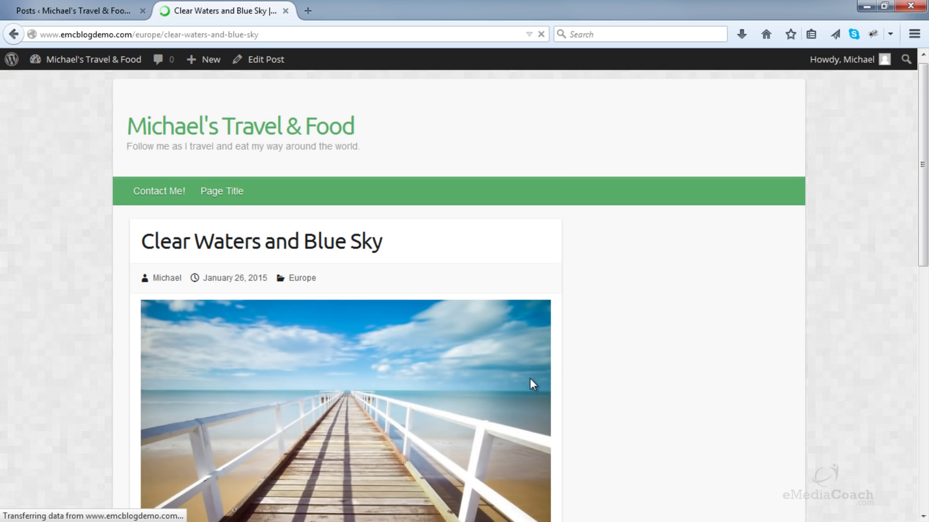
pyautogui.scroll(-8, 531, 380)
pyautogui.scroll(-3, 530, 379)
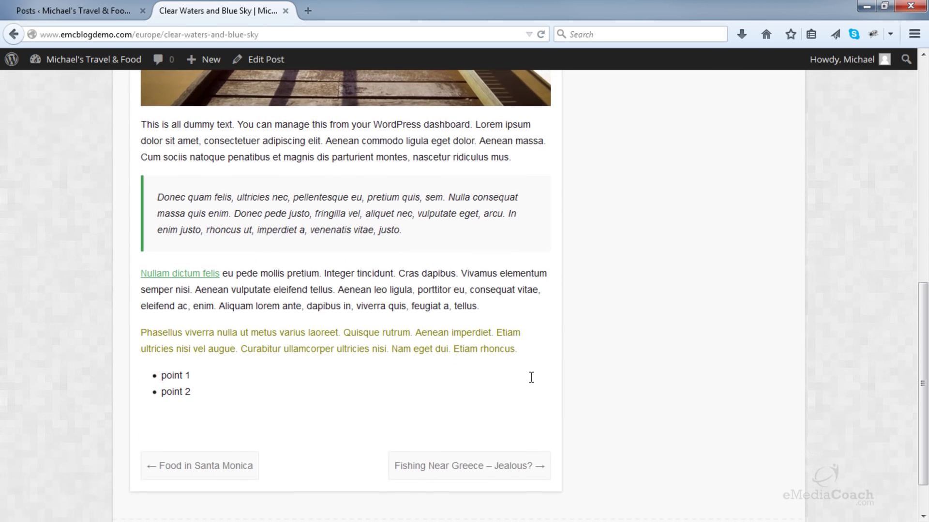
pyautogui.scroll(10, 531, 380)
pyautogui.scroll(2, 531, 380)
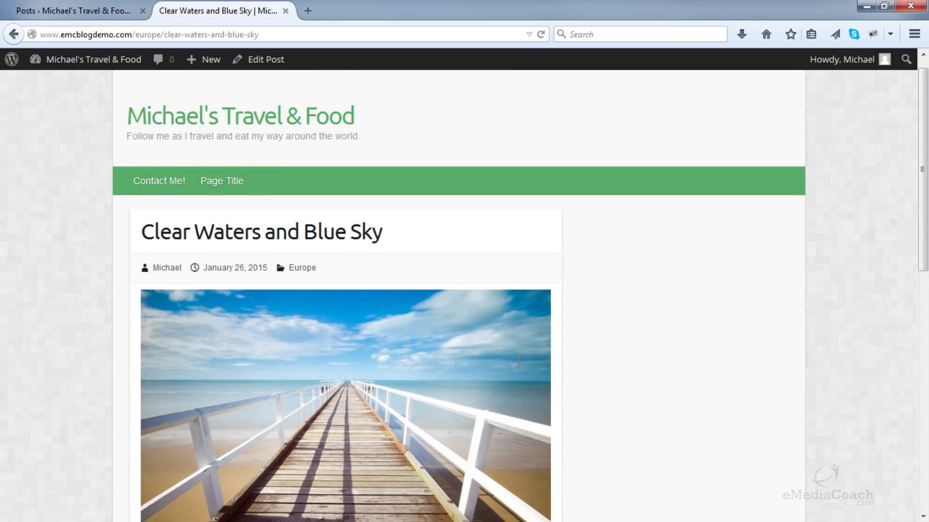
# - Return to the blog homepage via the site title, then switch back to the admin Dashboard
pyautogui.click(246, 144)
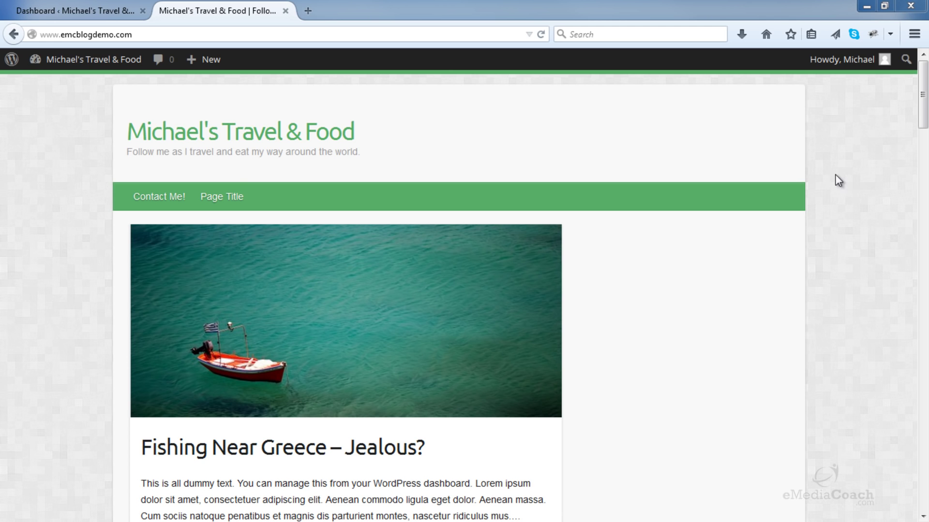
pyautogui.moveTo(922, 97); pyautogui.dragTo(923, 106)
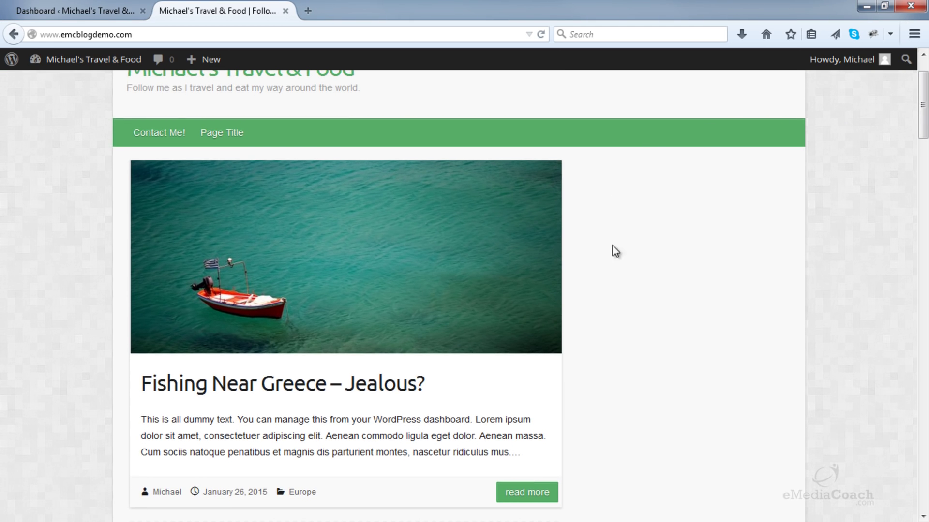
pyautogui.scroll(-15, 614, 251)
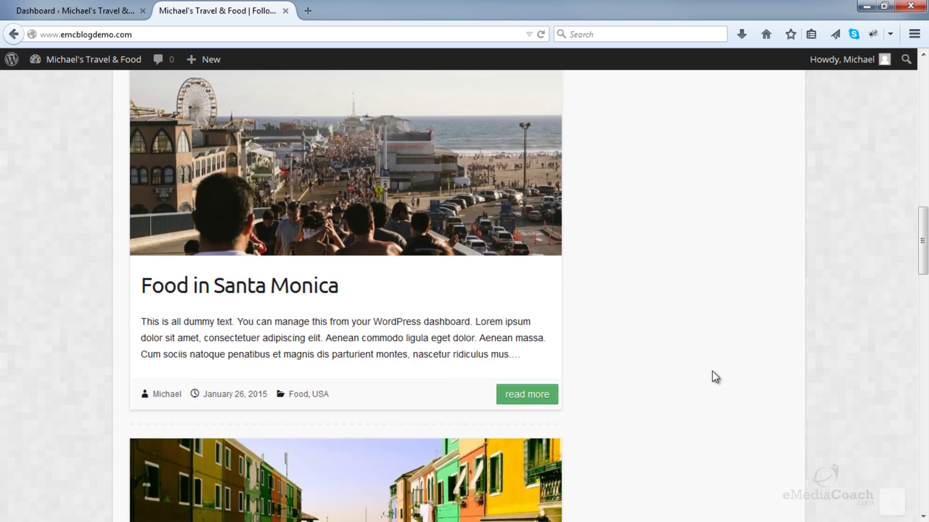
pyautogui.scroll(15, 712, 371)
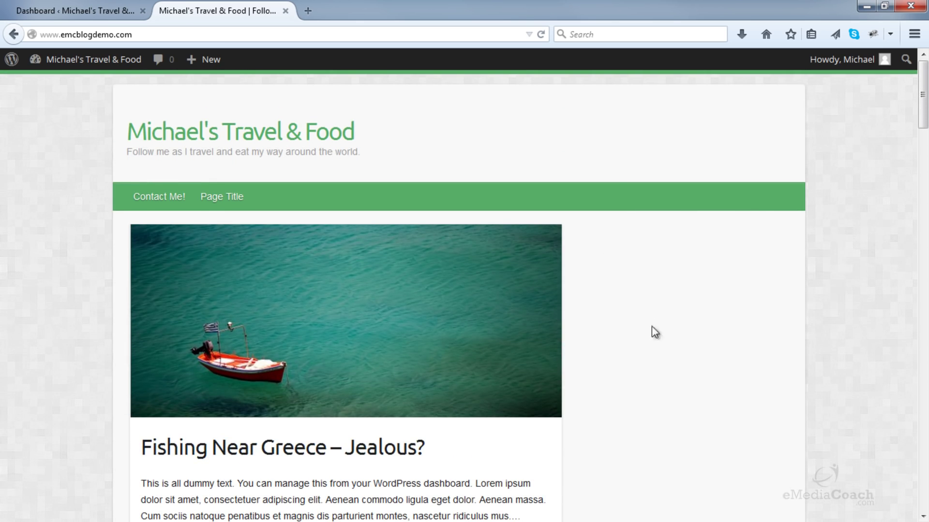
pyautogui.click(98, 6)
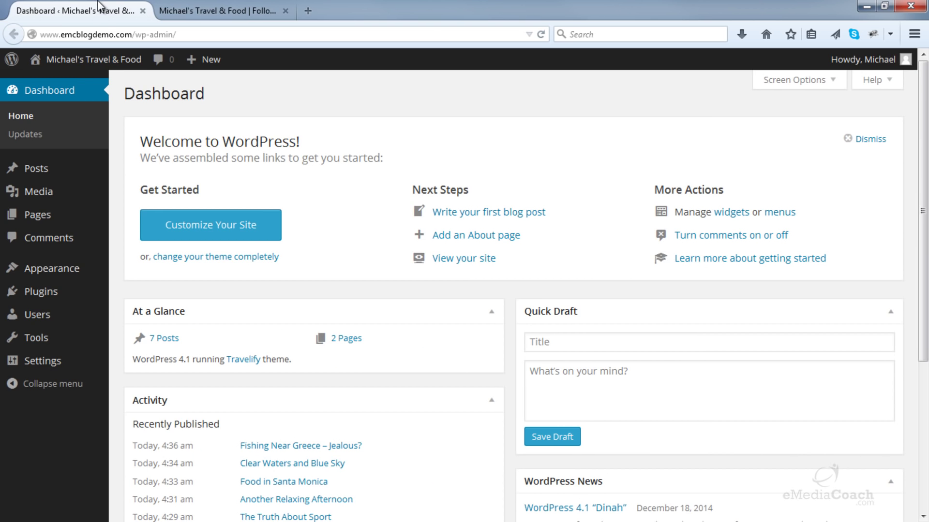
# - Open Appearance > Widgets, briefly checking the live site's front page
pyautogui.moveTo(81, 273)
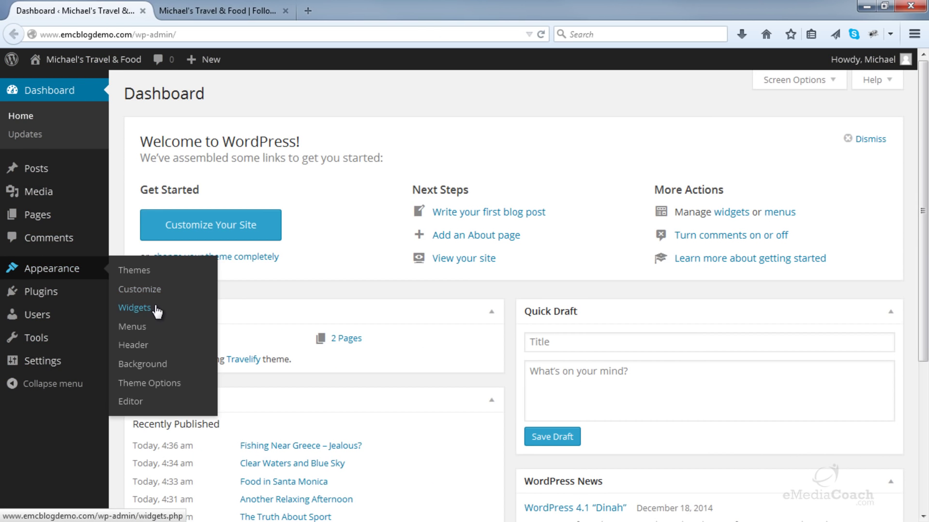
pyautogui.click(134, 308)
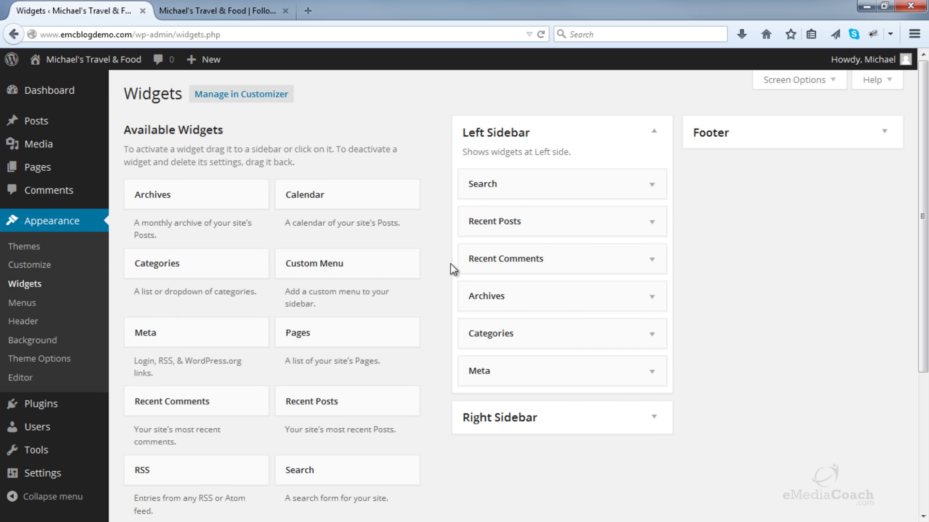
pyautogui.click(237, 10)
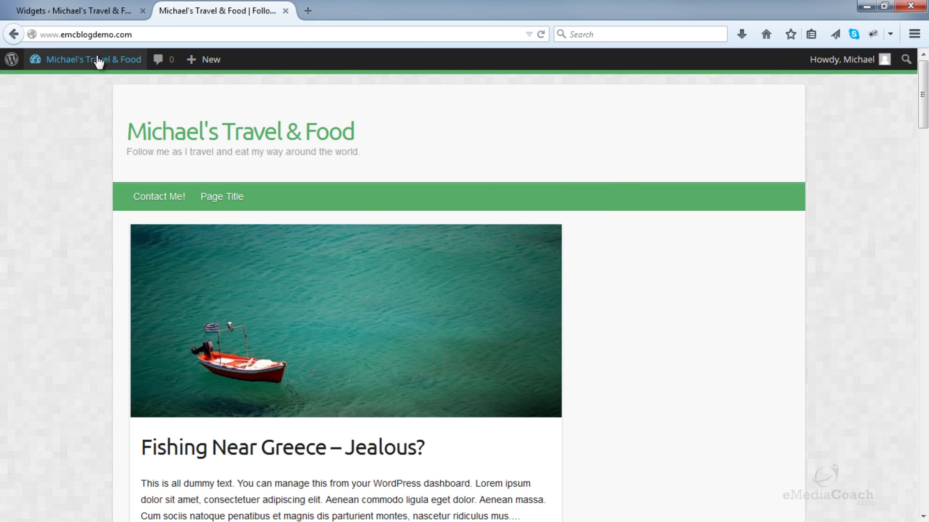
pyautogui.click(73, 10)
# - Expand the empty Right Sidebar widget area
pyautogui.scroll(-3, 556, 217)
pyautogui.scroll(3, 547, 231)
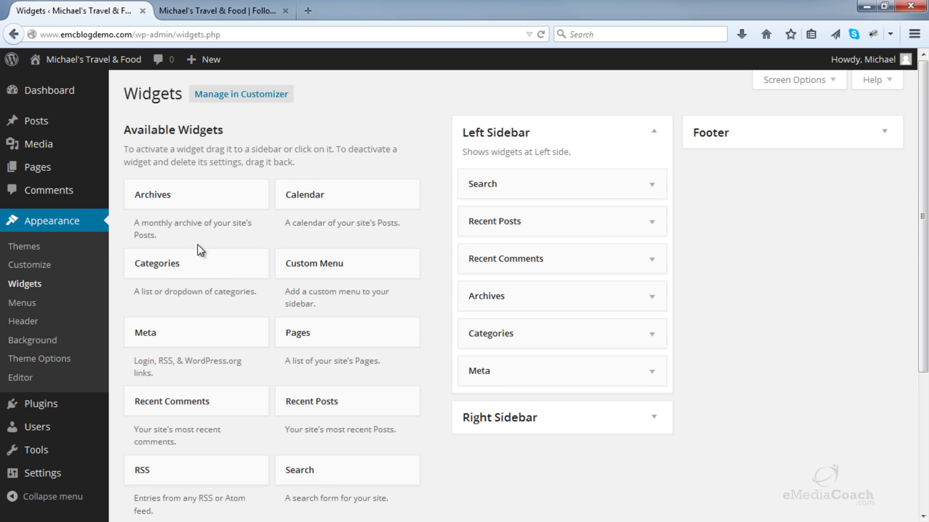
pyautogui.scroll(-3, 198, 245)
pyautogui.click(652, 347)
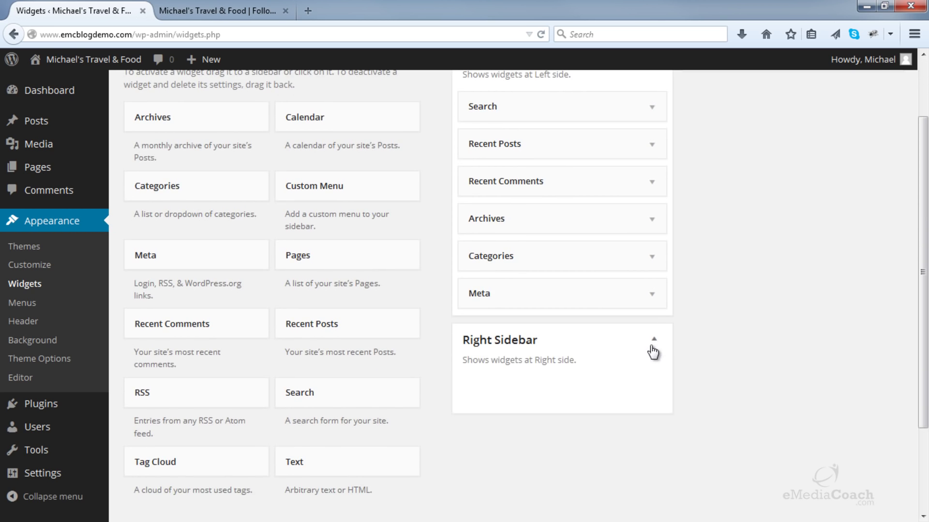
pyautogui.scroll(3, 653, 352)
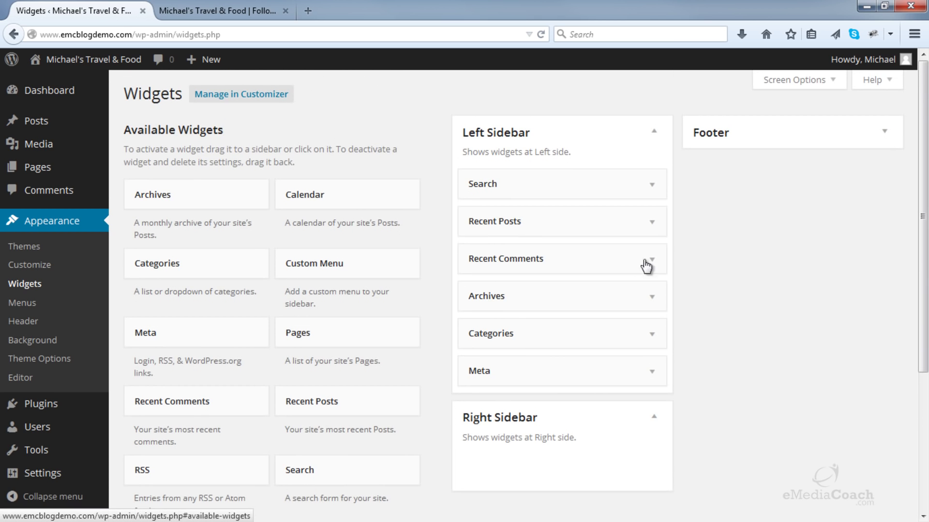
pyautogui.scroll(-3, 665, 183)
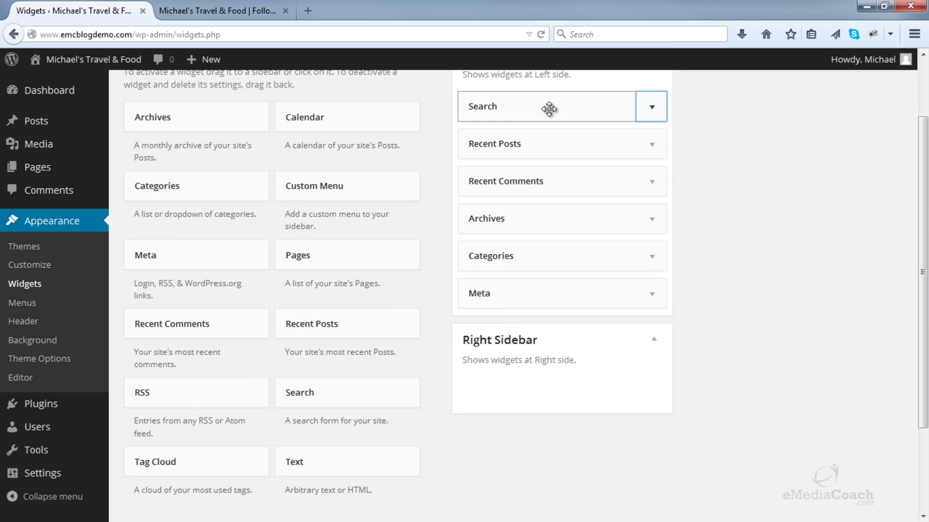
# - Drag the Left Sidebar widgets, including Recent Posts, Recent Comments and Archives, into the Right Sidebar
pyautogui.moveTo(549, 112); pyautogui.dragTo(559, 385)
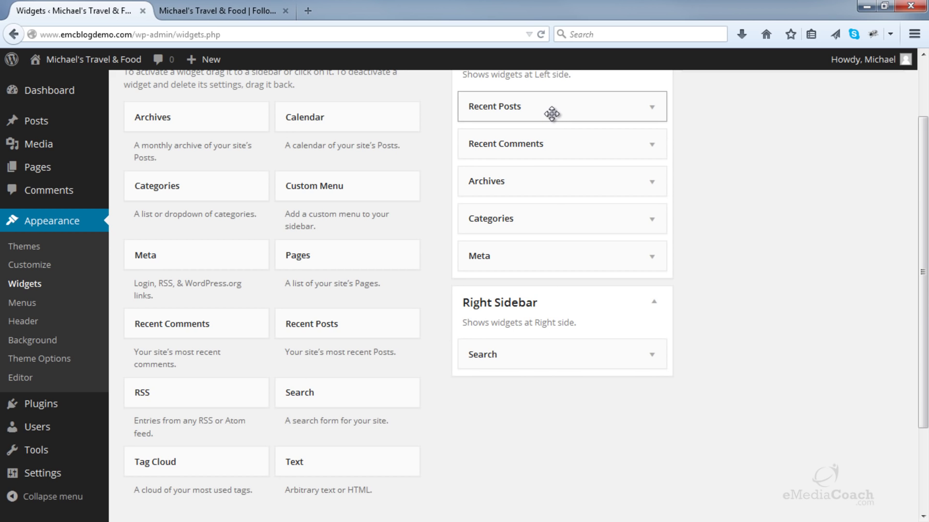
pyautogui.moveTo(552, 114); pyautogui.dragTo(559, 379)
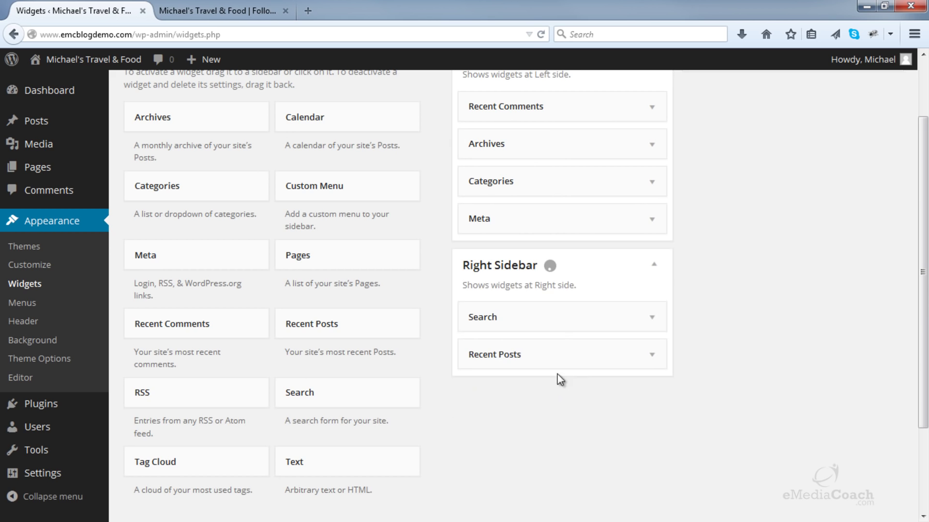
pyautogui.moveTo(541, 111); pyautogui.dragTo(546, 405)
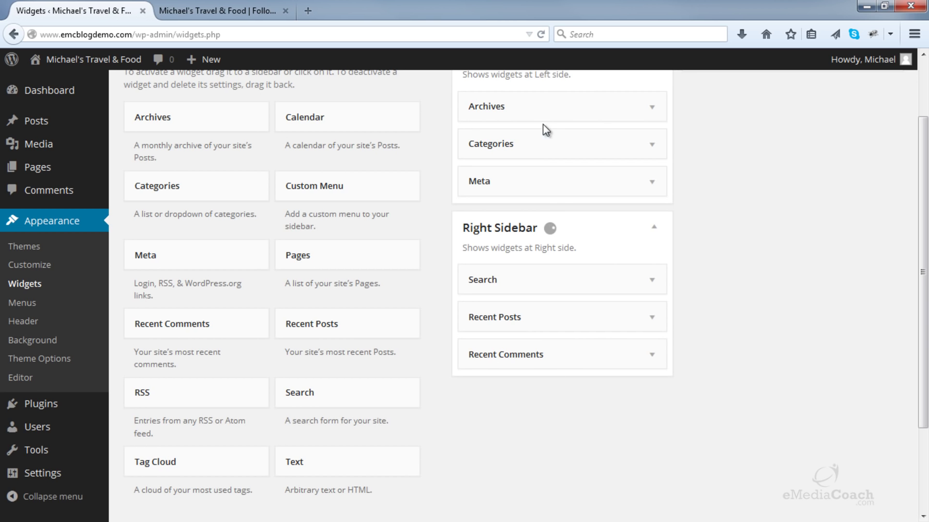
pyautogui.moveTo(543, 116); pyautogui.dragTo(533, 391)
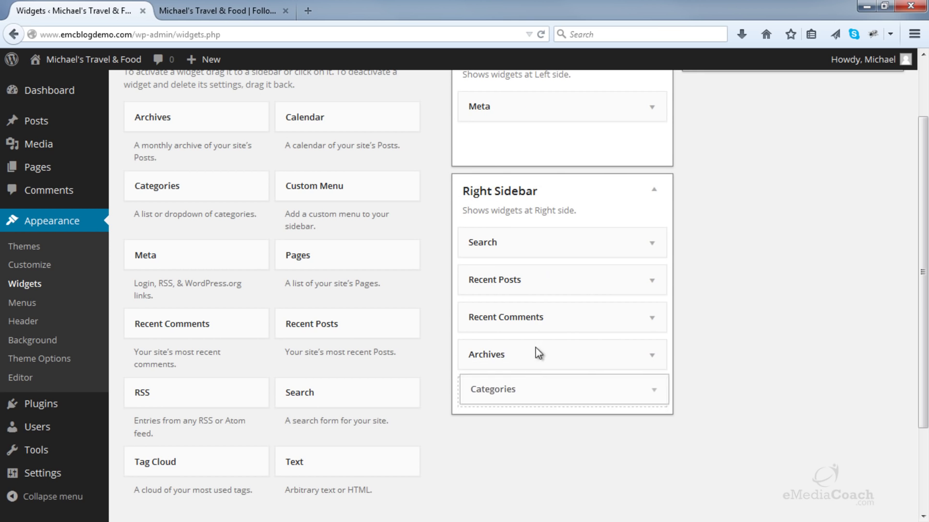
# - Expand the Meta widget and delete it from the Left Sidebar
pyautogui.click(651, 106)
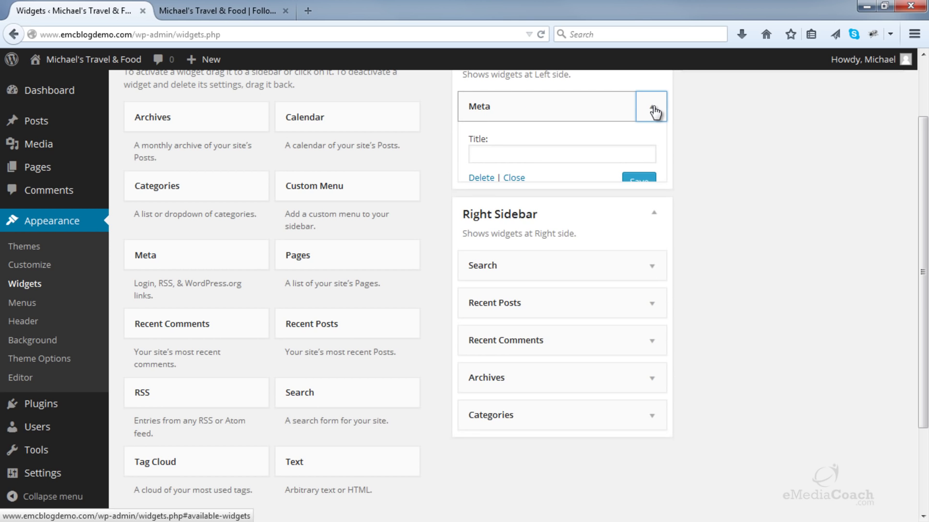
pyautogui.click(484, 179)
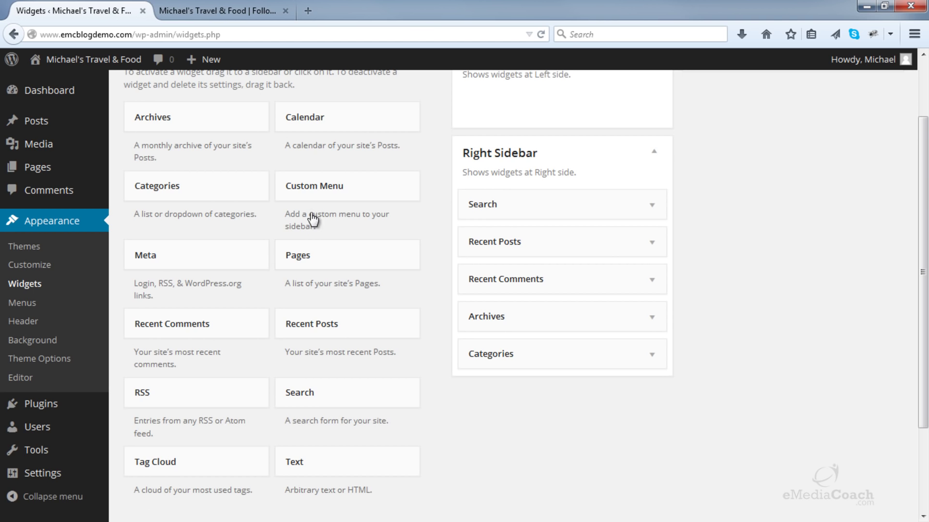
pyautogui.scroll(-2, 202, 155)
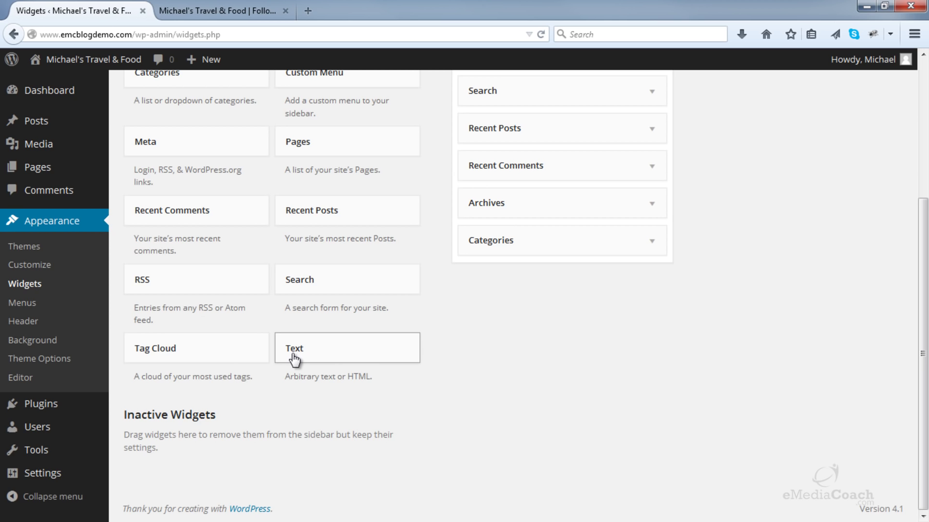
# - Add a Text widget below Categories titled 'Random Sample Text' with body 'This is dummy text.'
pyautogui.moveTo(294, 360); pyautogui.dragTo(491, 286)
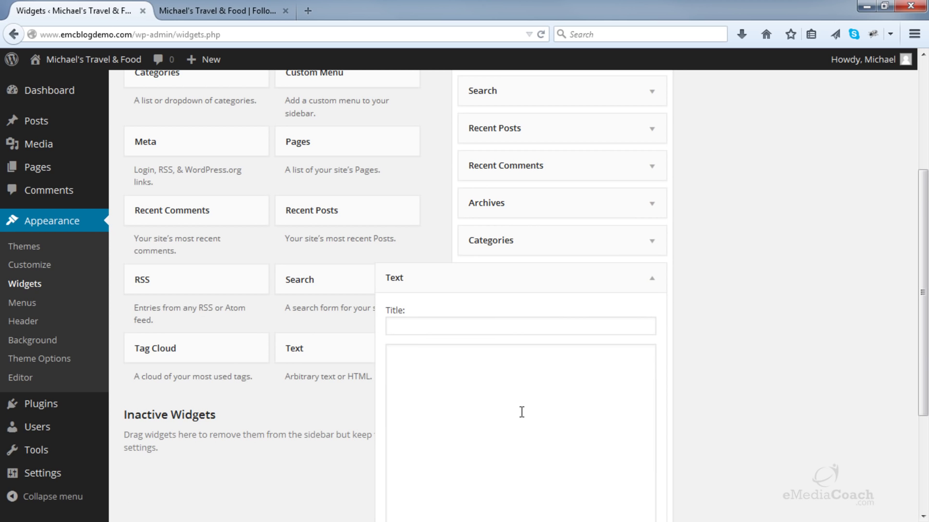
pyautogui.click(509, 420)
pyautogui.click(444, 328)
pyautogui.write('Ra')
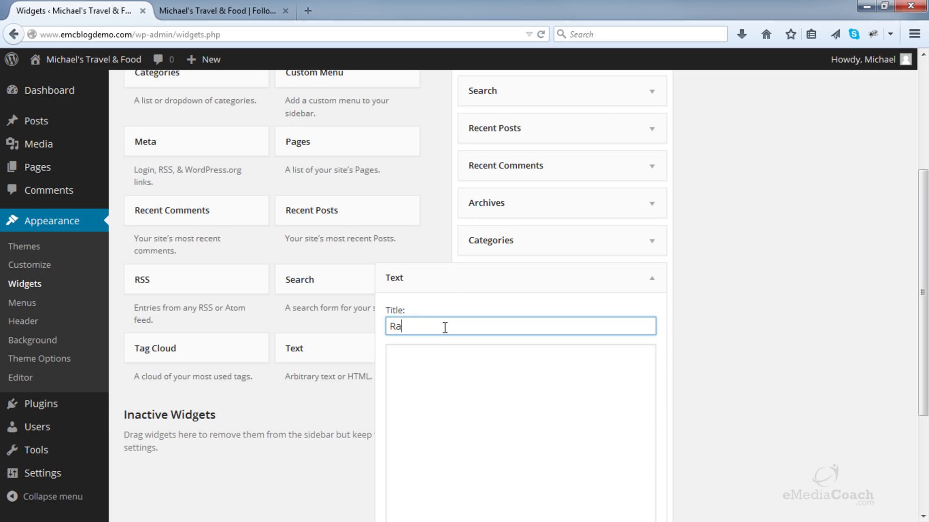
pyautogui.write('ndom Sample Text')
pyautogui.press('Tab')
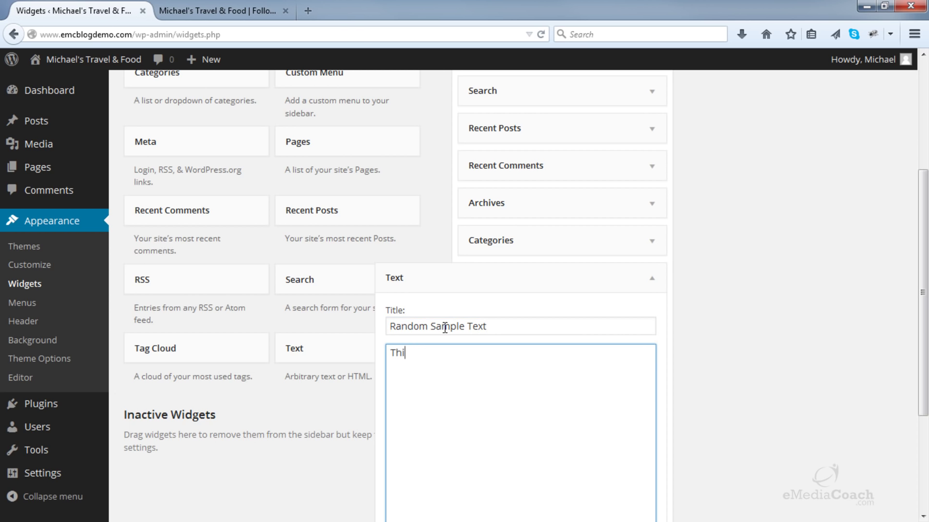
pyautogui.write('This is dummy text.')
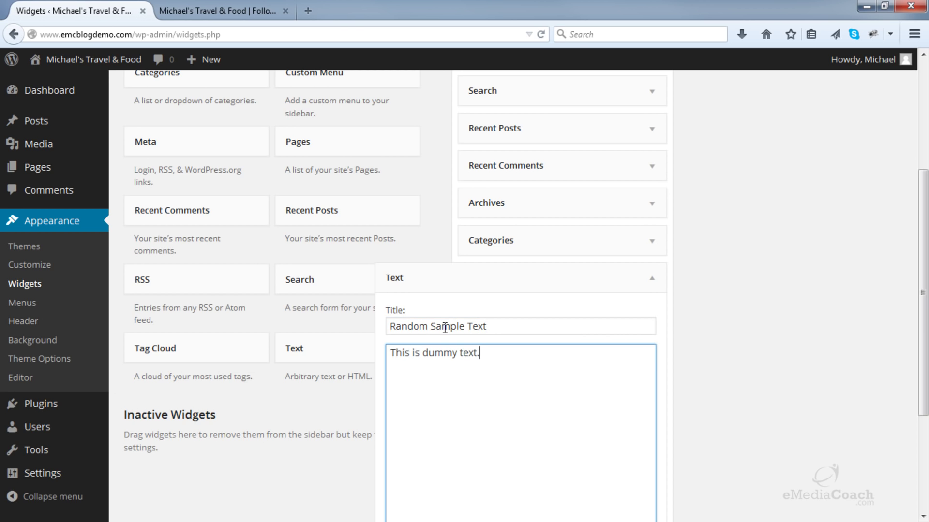
# - Save the Random Sample Text widget and collapse its settings
pyautogui.scroll(-3, 444, 328)
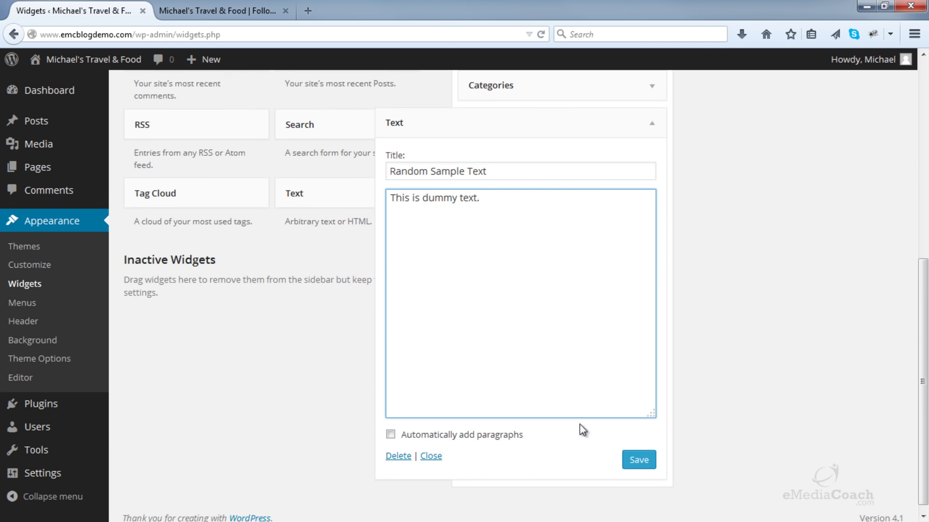
pyautogui.click(635, 458)
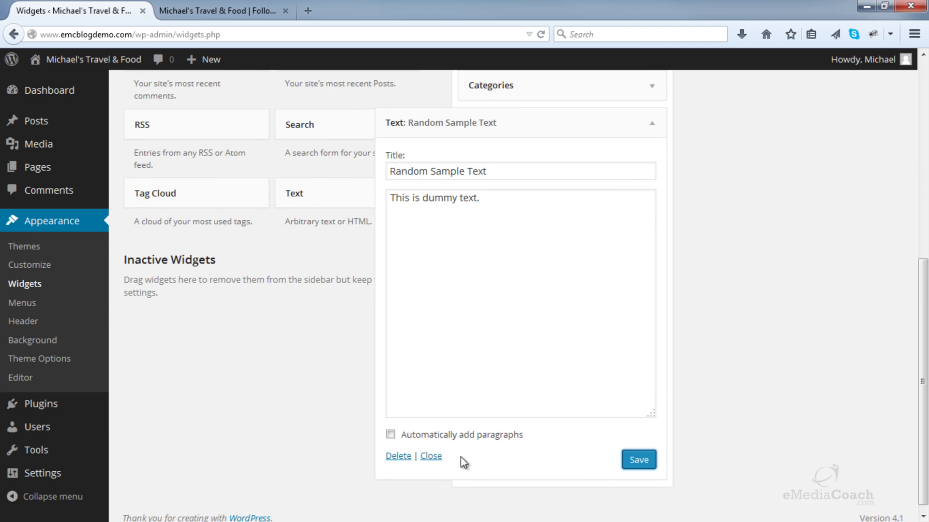
pyautogui.click(430, 456)
pyautogui.scroll(4, 663, 370)
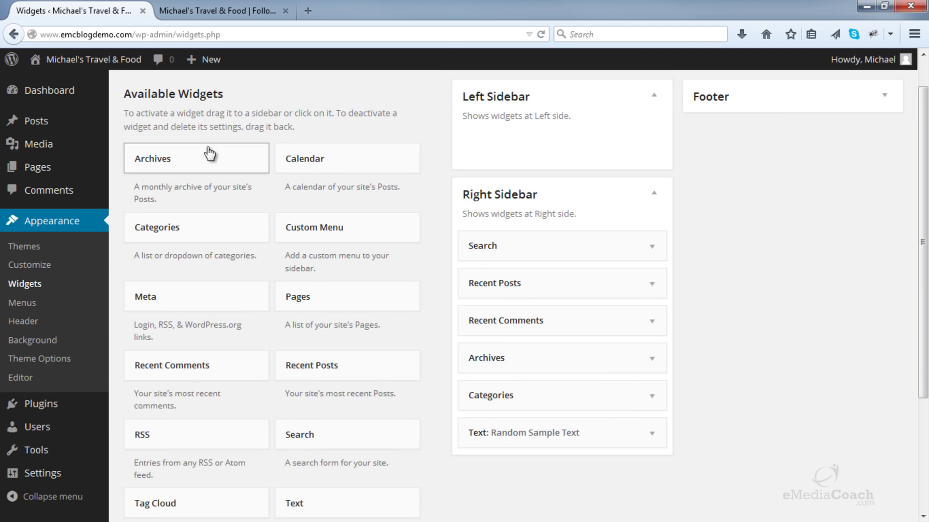
pyautogui.click(173, 15)
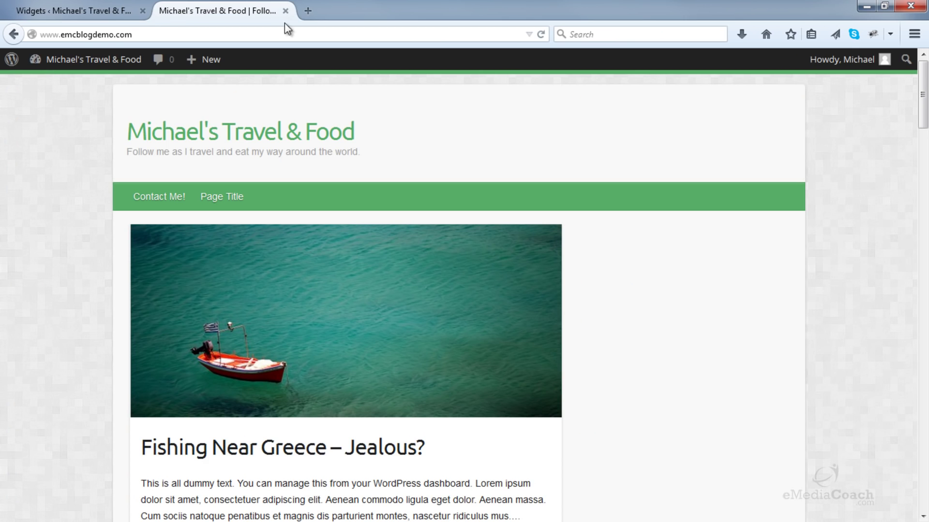
pyautogui.click(542, 37)
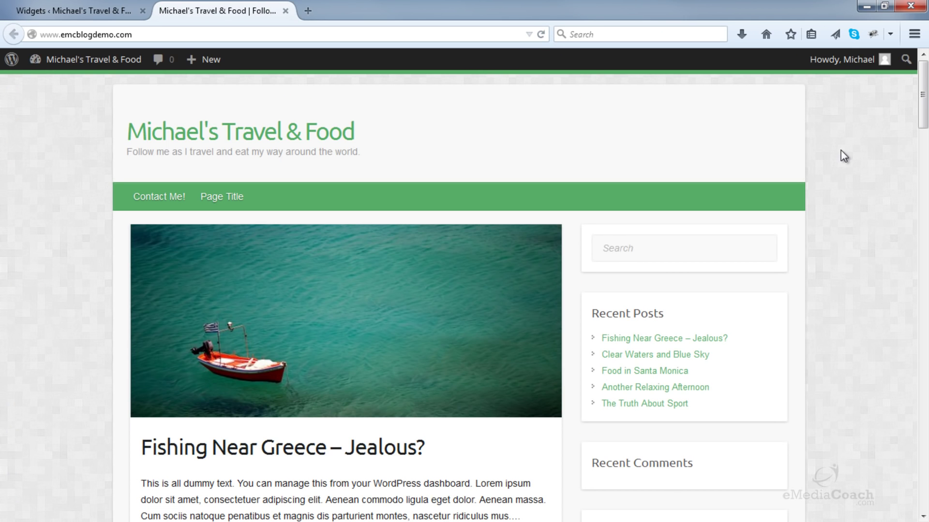
pyautogui.moveTo(923, 119); pyautogui.dragTo(911, 133)
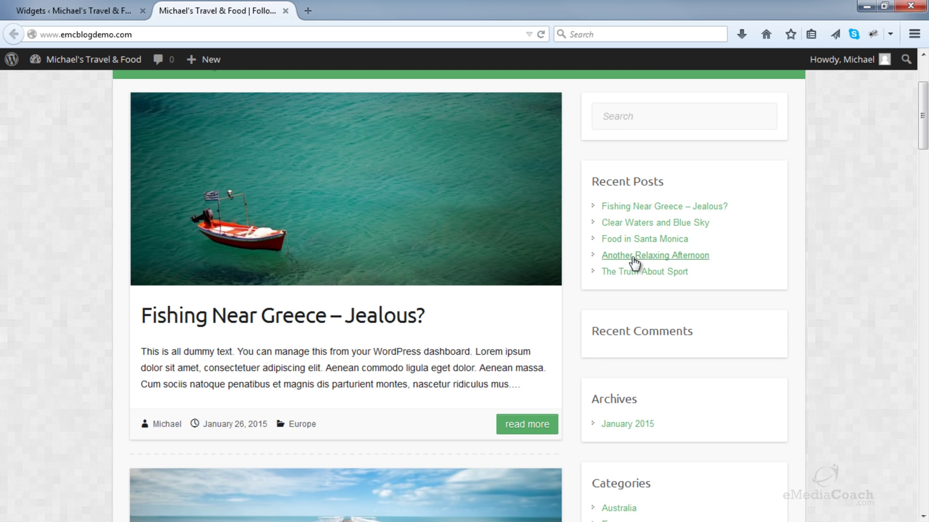
pyautogui.hotkey('ctrl', 'Tab')
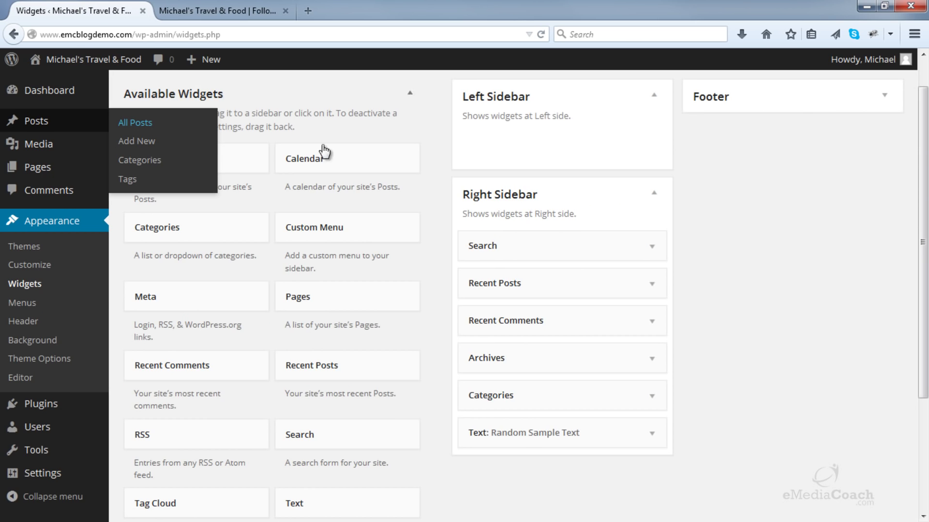
# - Change the Recent Posts widget's number of posts from 5 to 10 and save it
pyautogui.click(650, 290)
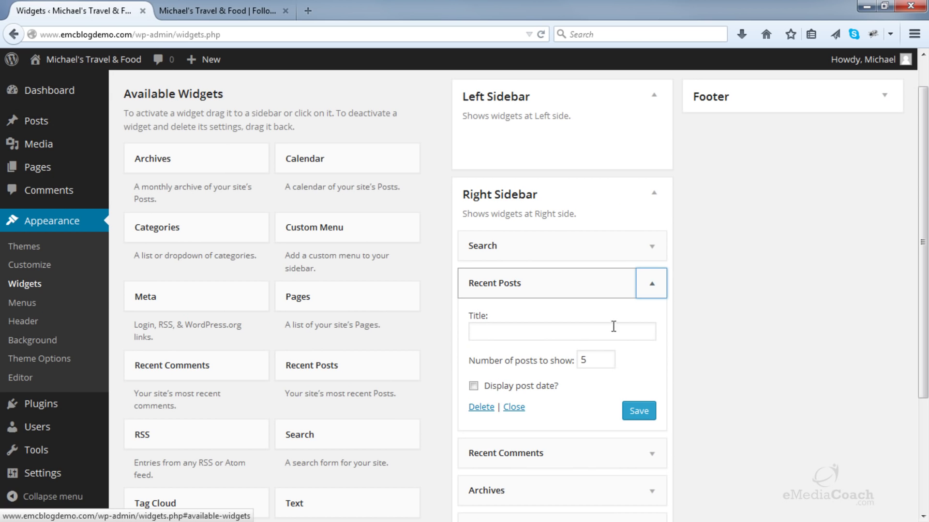
pyautogui.doubleClick(601, 364)
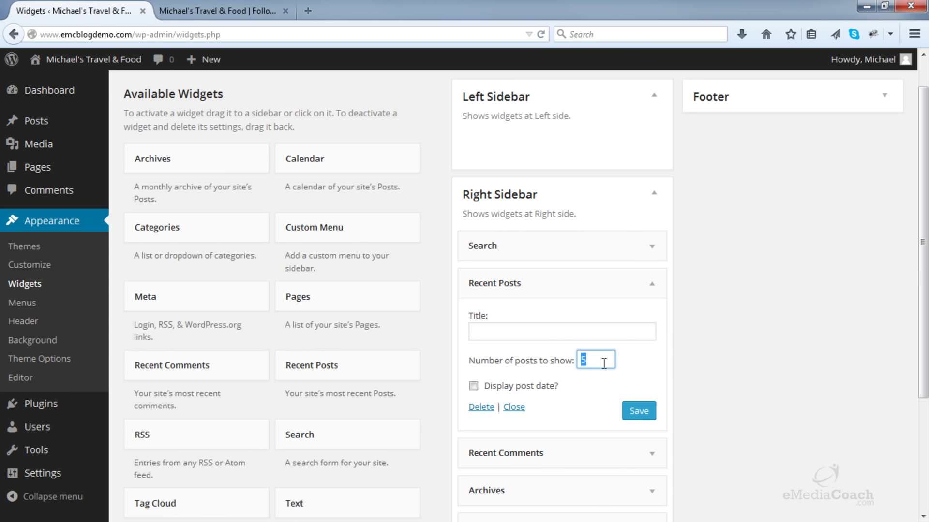
pyautogui.write('10')
pyautogui.click(640, 419)
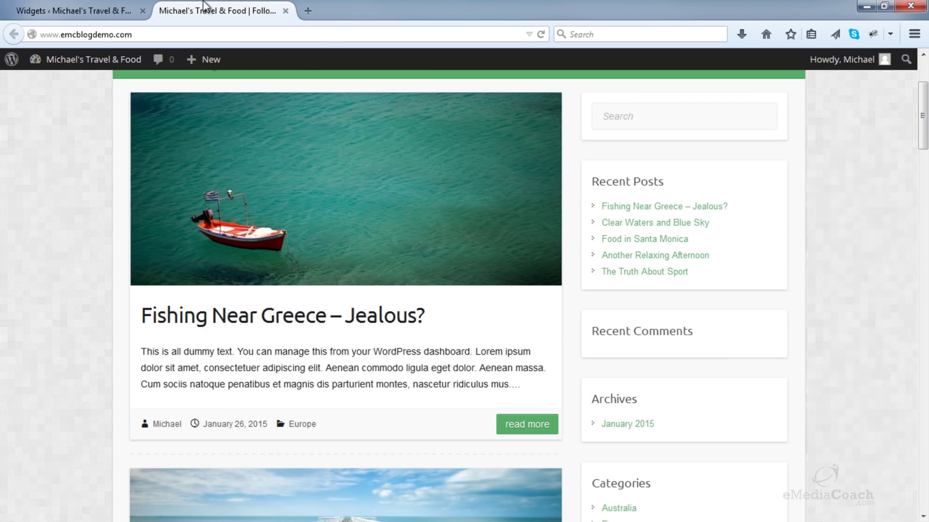
# - Switch to the live blog and scroll down to its updated sidebar
pyautogui.hotkey('ctrl', 'Tab')
pyautogui.scroll(-3, 752, 220)
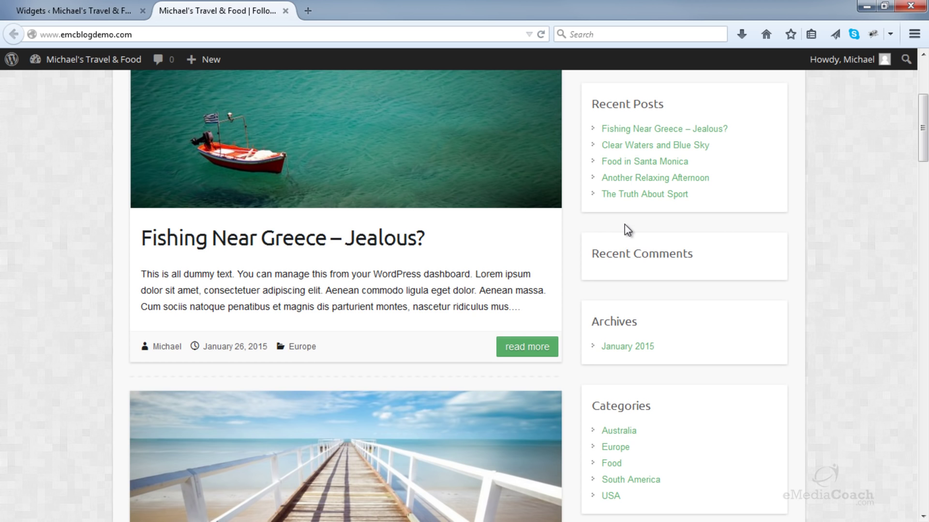
pyautogui.scroll(-3, 625, 224)
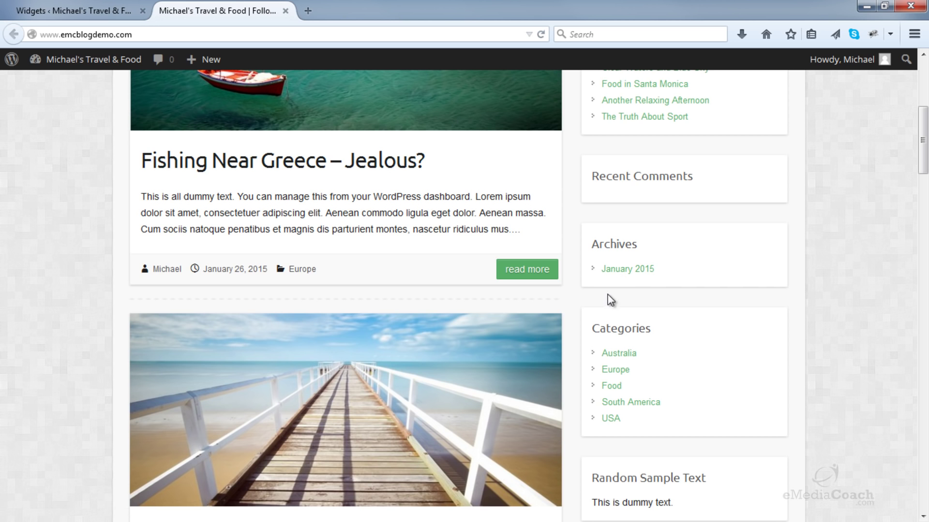
# - Open the January 2015 archive, then go back to the blog home page
pyautogui.click(624, 272)
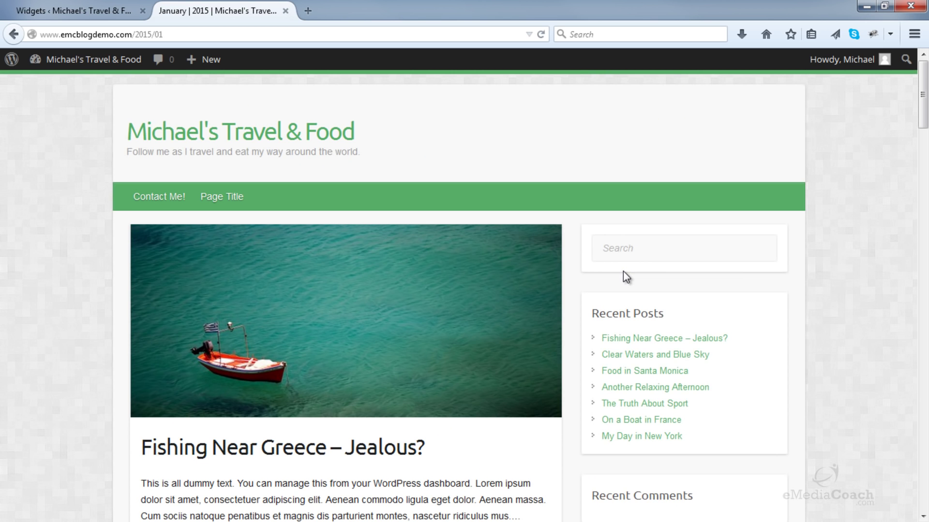
pyautogui.scroll(-10, 626, 276)
pyautogui.hotkey('alt', 'Left')
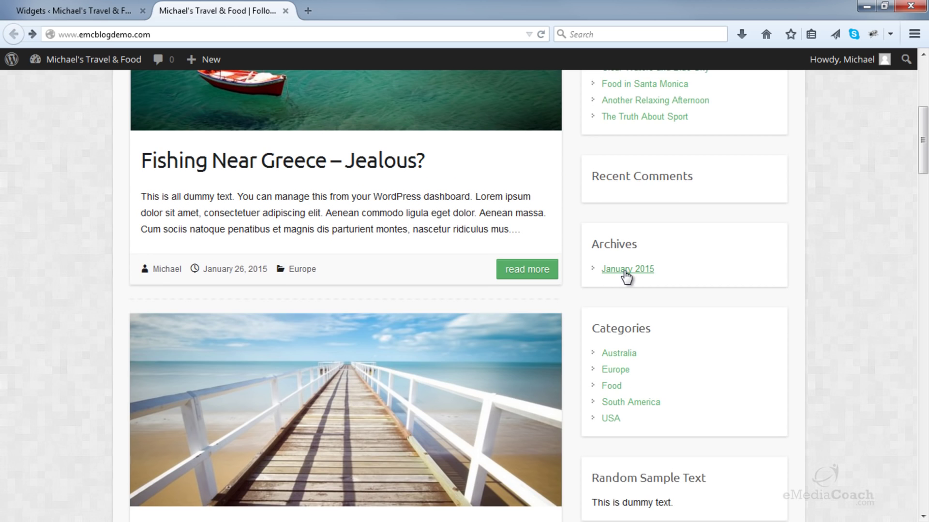
pyautogui.scroll(-3, 626, 276)
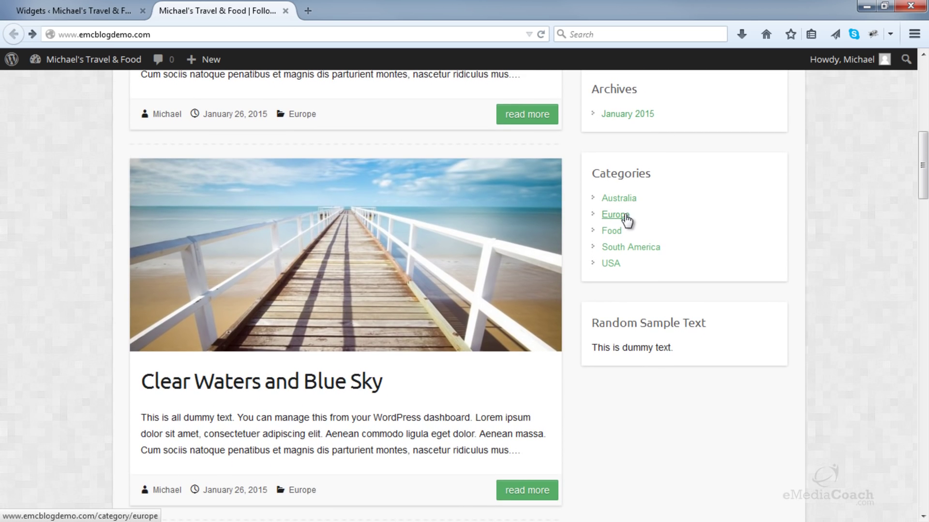
# - Open the Europe category page and scroll through its posts
pyautogui.click(615, 214)
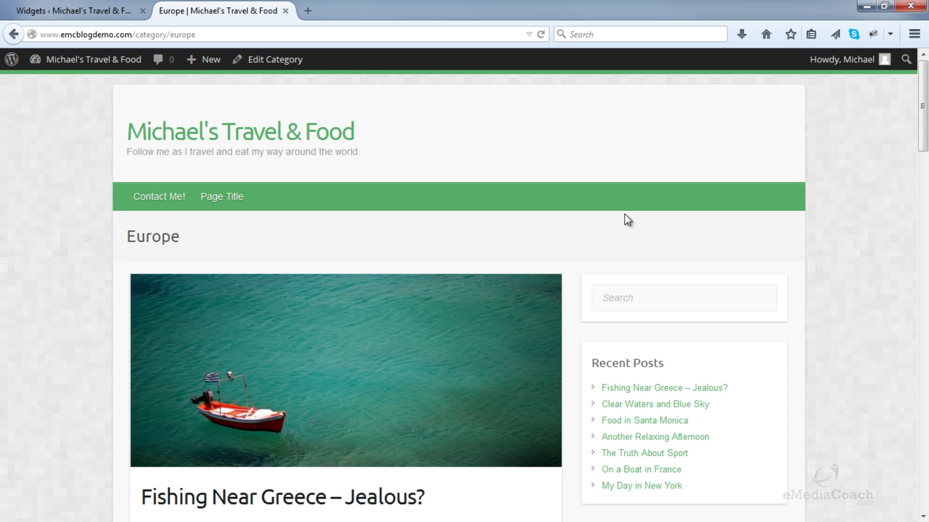
pyautogui.scroll(-6, 625, 216)
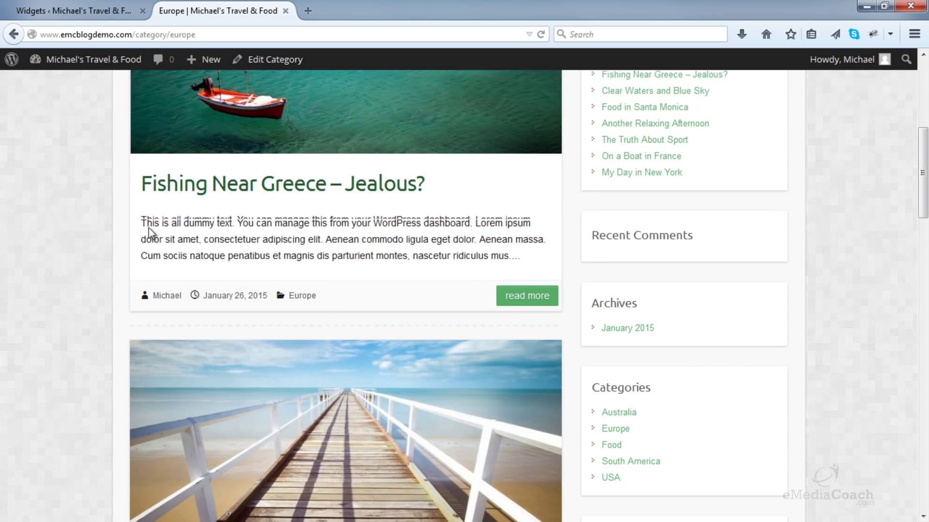
pyautogui.scroll(-5, 145, 242)
pyautogui.scroll(-6, 129, 290)
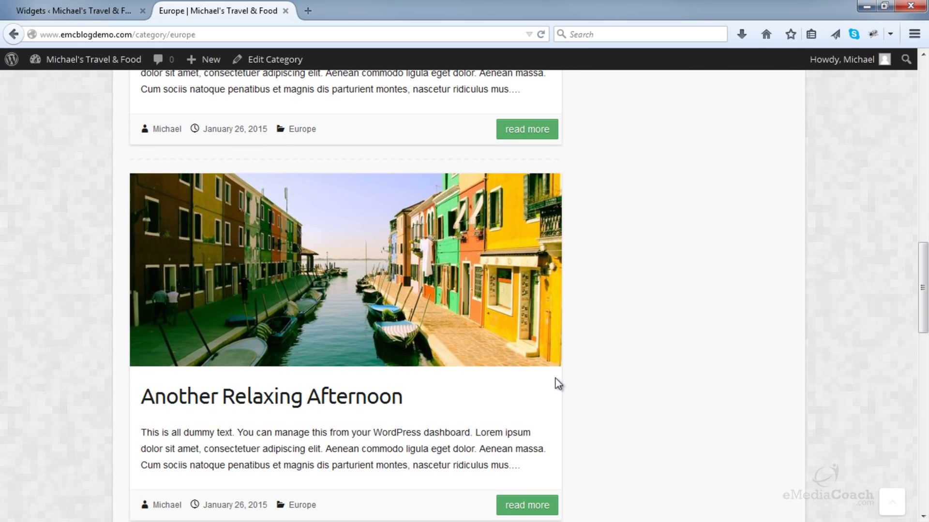
pyautogui.scroll(12, 578, 290)
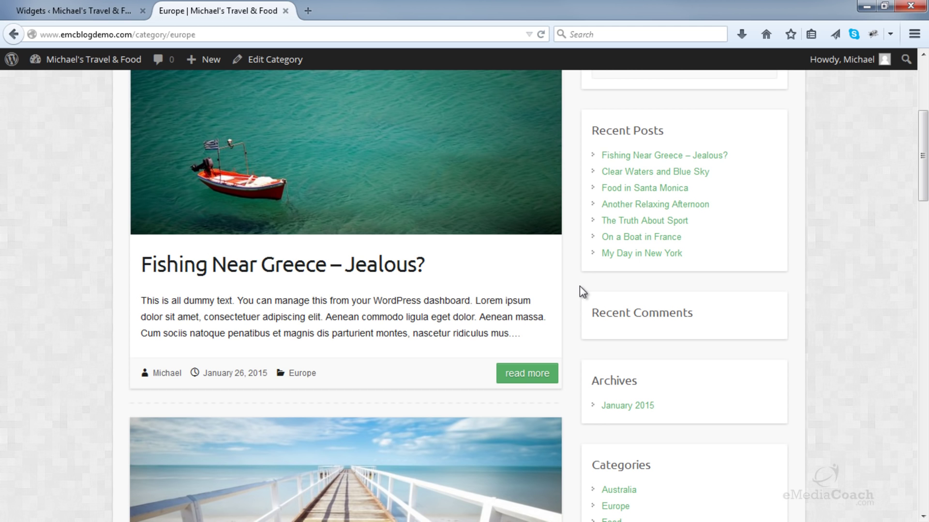
pyautogui.scroll(-12, 580, 286)
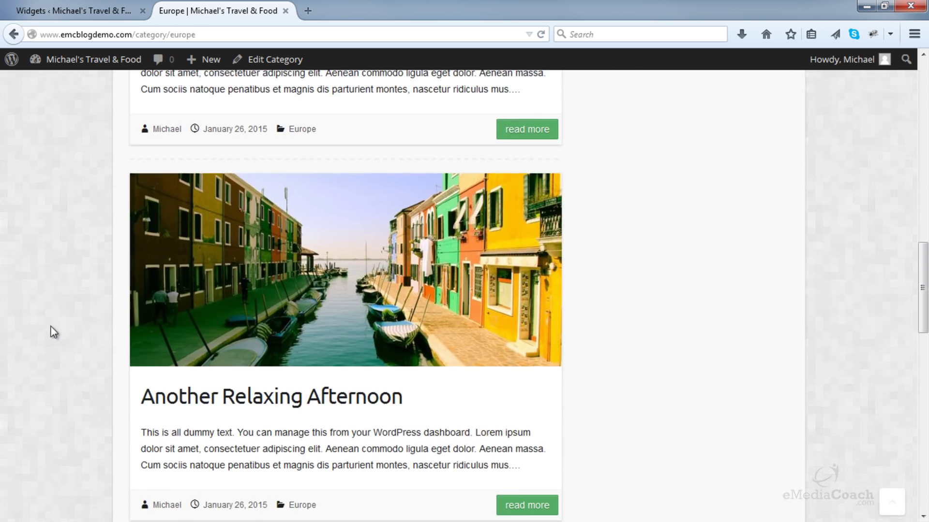
pyautogui.scroll(12, 54, 332)
pyautogui.scroll(-4, 66, 344)
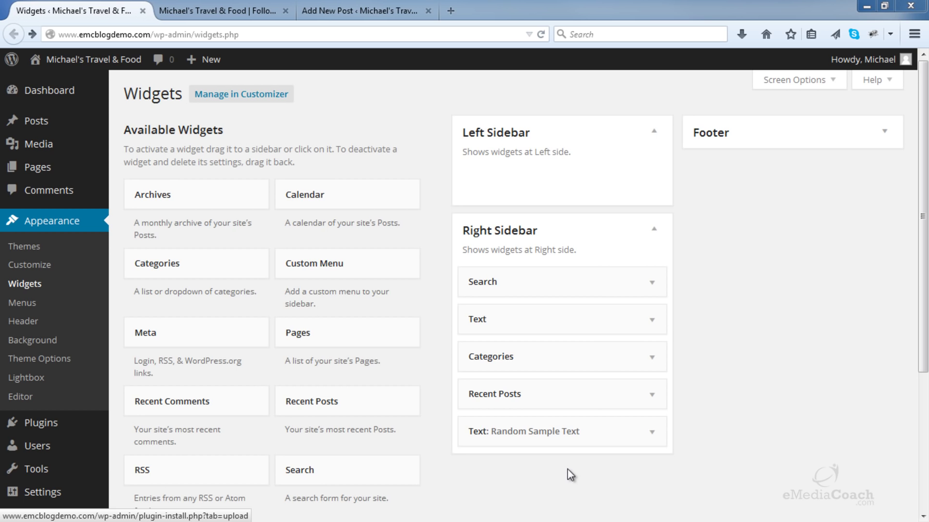
# - Glance at the blank Add New Post tab, then go to Plugins > Add New from the Widgets tab
pyautogui.click(395, 10)
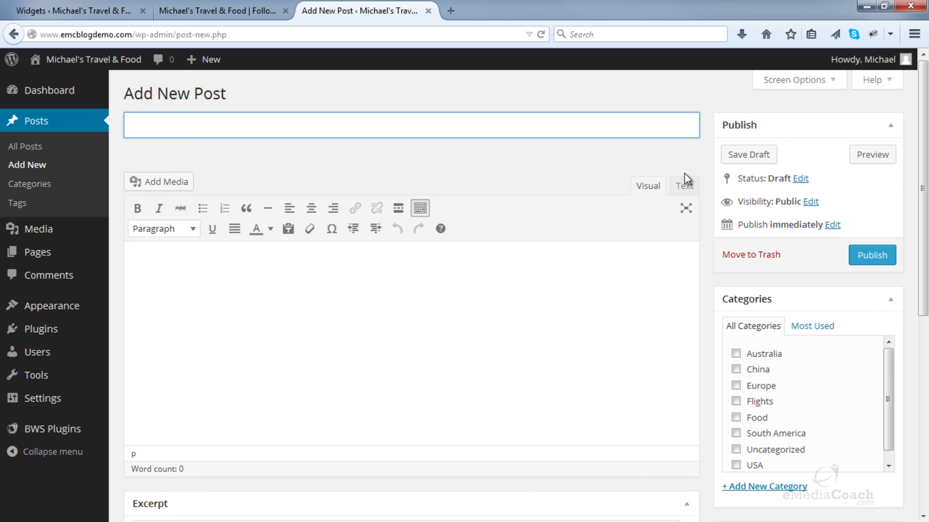
pyautogui.click(104, 9)
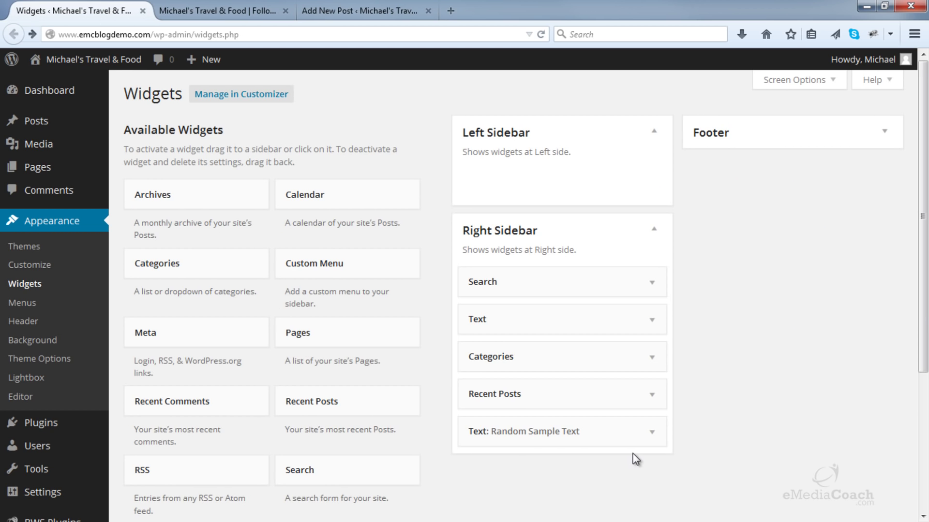
pyautogui.moveTo(63, 428)
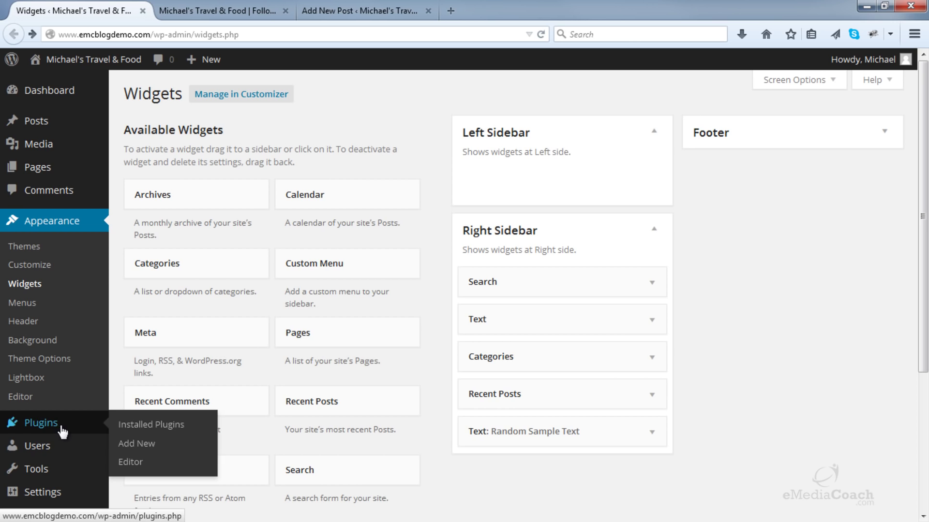
pyautogui.click(141, 444)
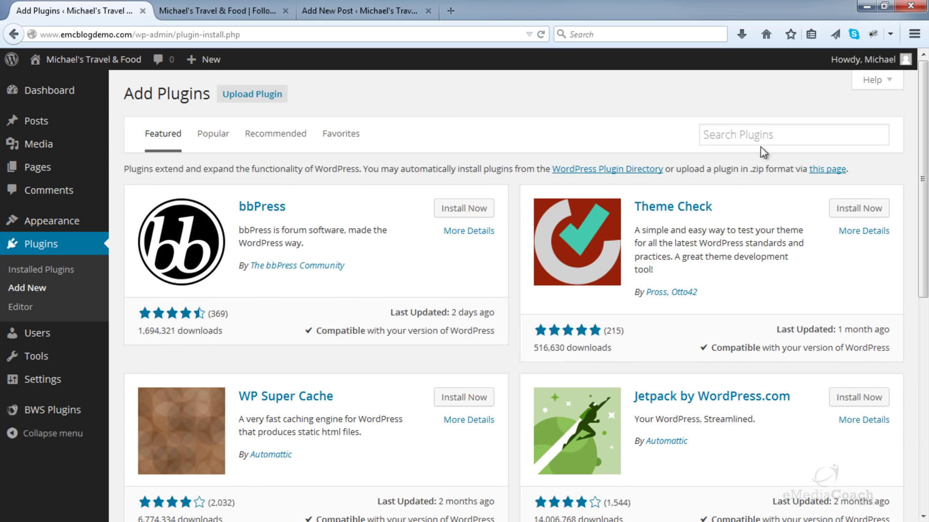
# - Search plugins for 'black studio', then install and activate Black Studio TinyMCE Widget 2.2.2
pyautogui.click(784, 126)
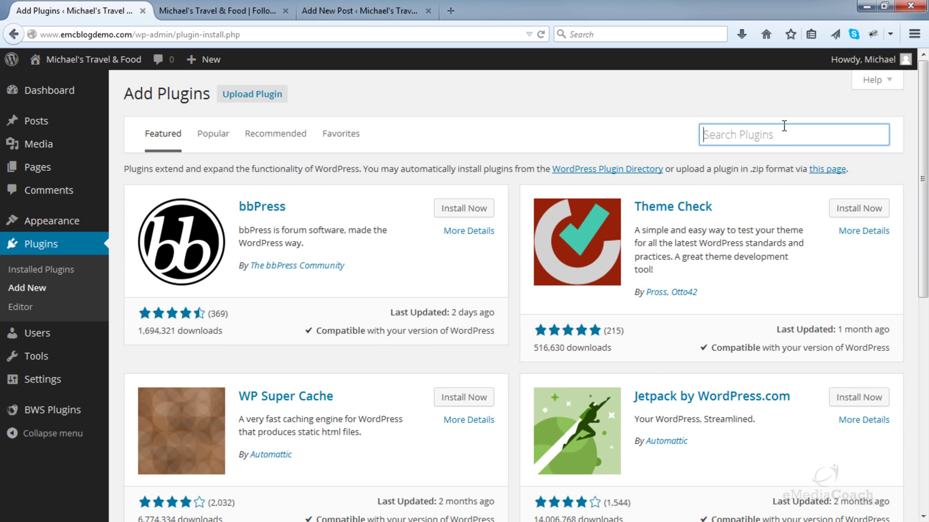
pyautogui.write('black studio')
pyautogui.press('Return')
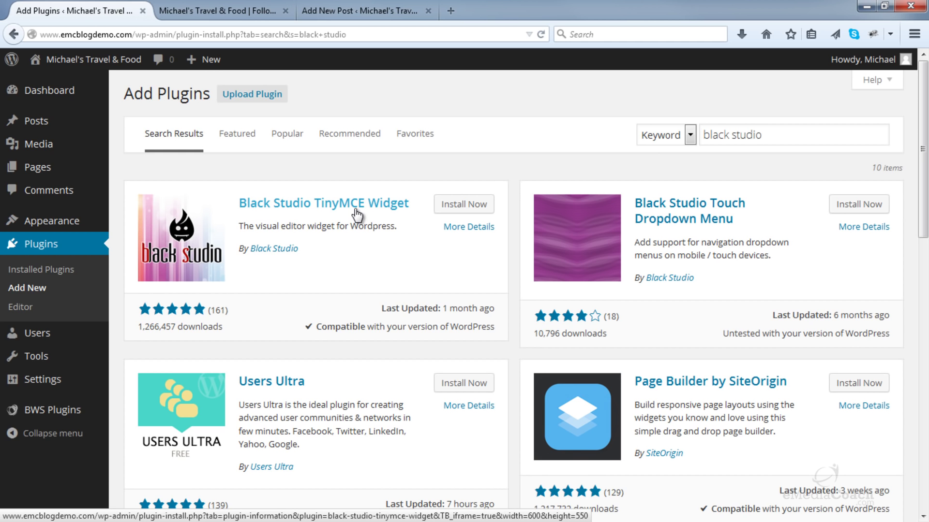
pyautogui.click(445, 203)
pyautogui.click(449, 249)
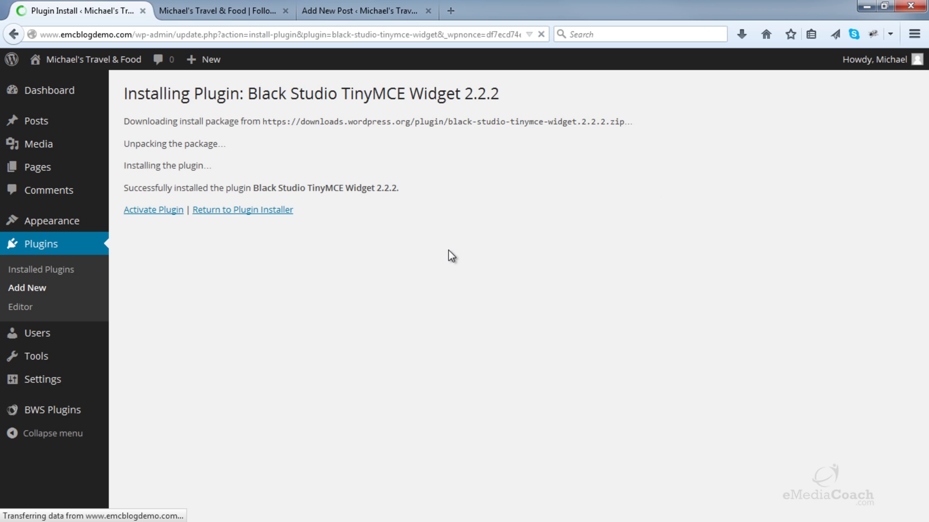
pyautogui.click(160, 212)
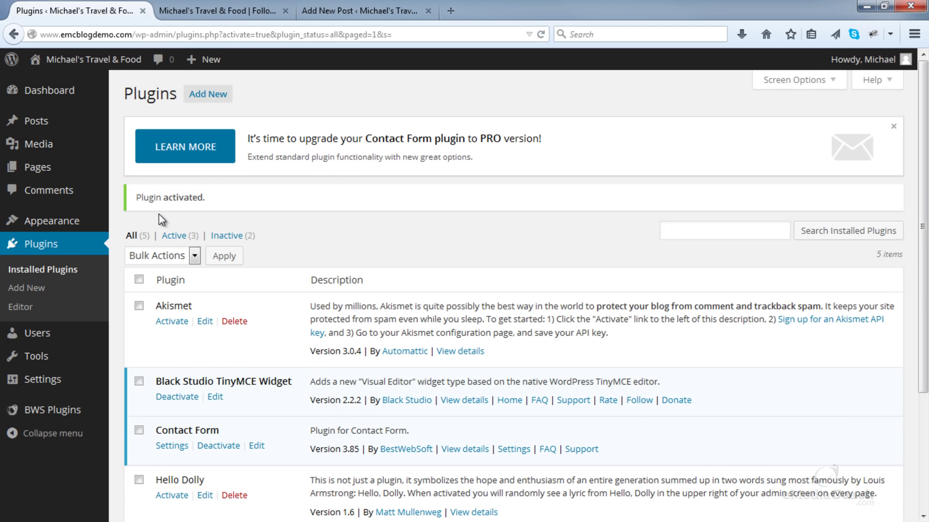
# - On the Widgets page, drag a Visual Editor widget into the Right Sidebar
pyautogui.moveTo(87, 221)
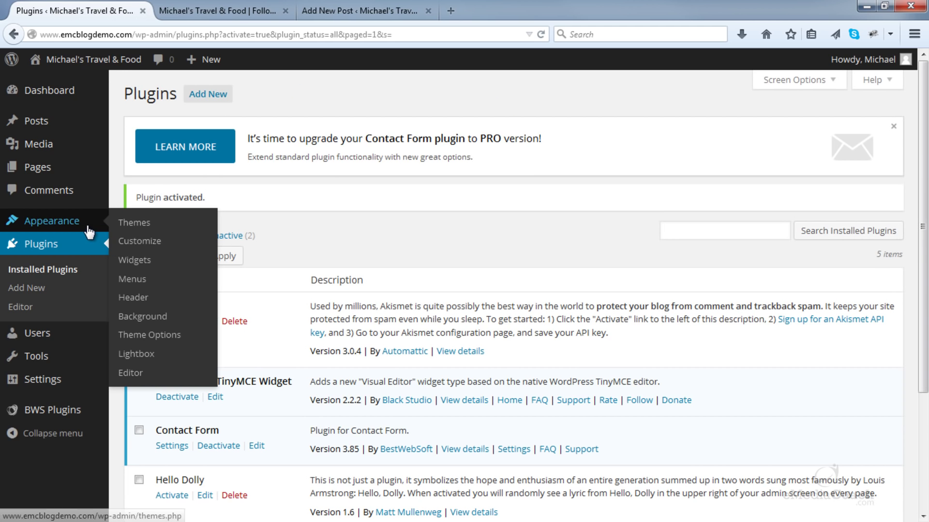
pyautogui.click(154, 264)
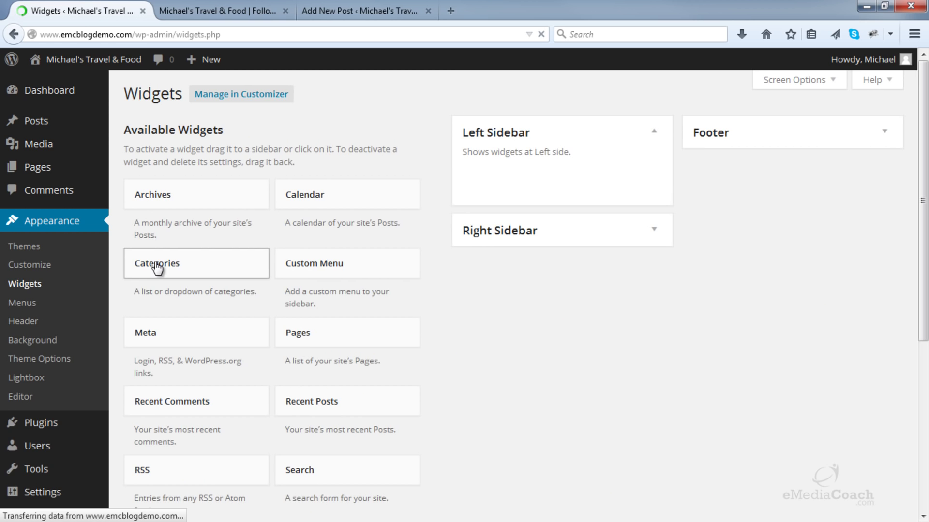
pyautogui.click(653, 227)
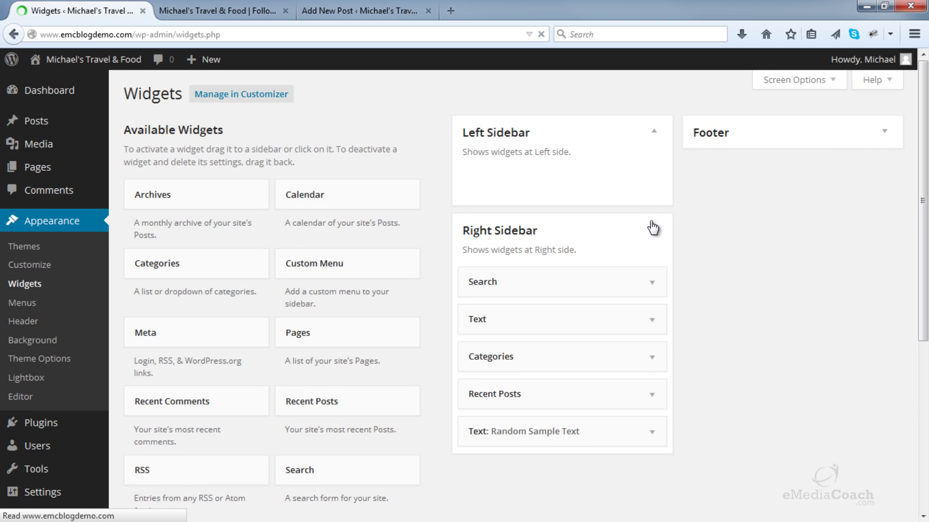
pyautogui.scroll(-5, 650, 220)
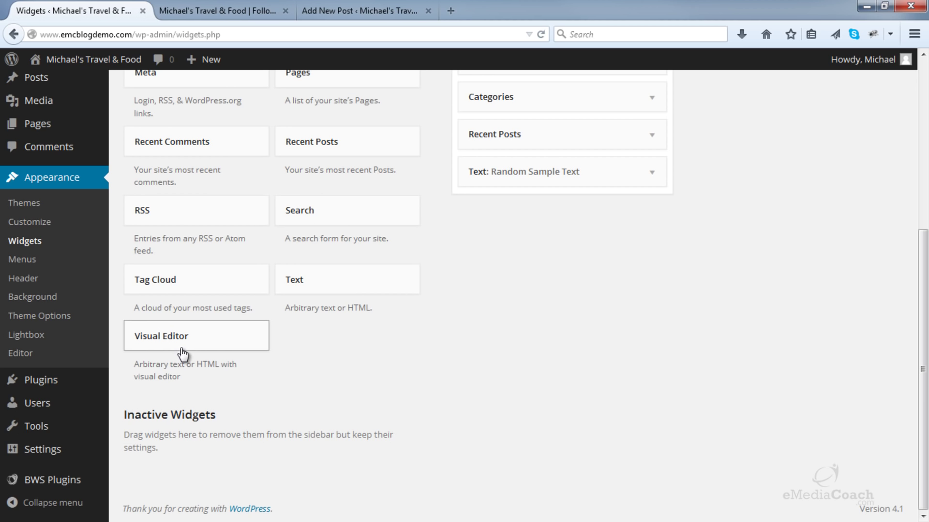
pyautogui.moveTo(182, 355); pyautogui.dragTo(526, 217)
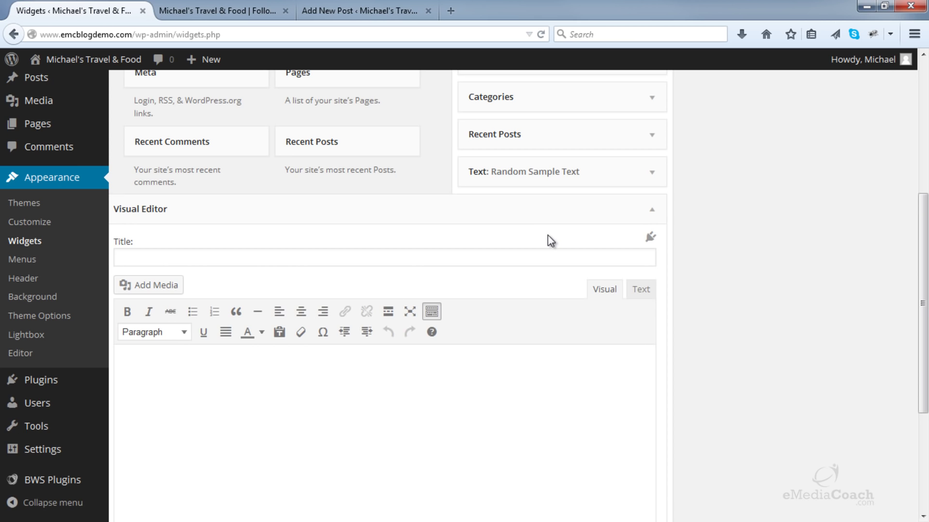
# - Title the widget 'Watch This:', then open and close Add Media without inserting anything
pyautogui.scroll(-3, 547, 235)
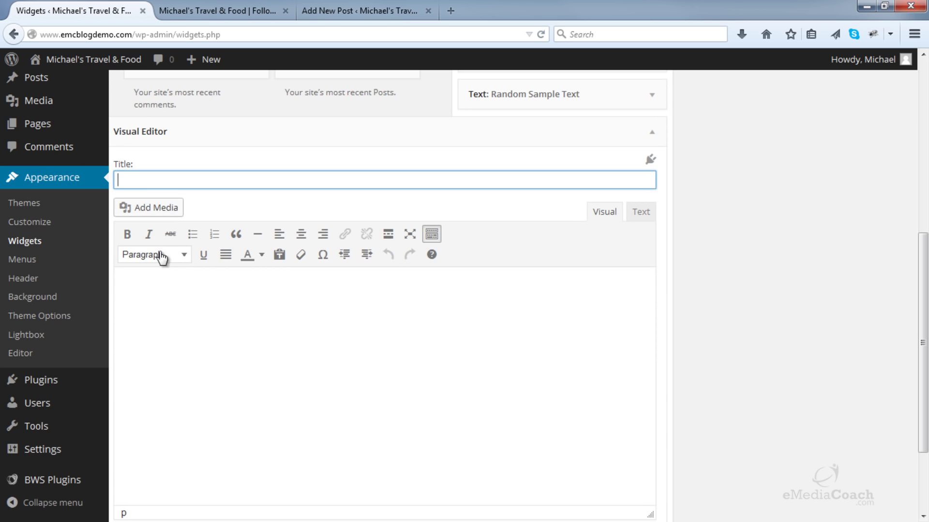
pyautogui.click(154, 180)
pyautogui.write('Watch THis')
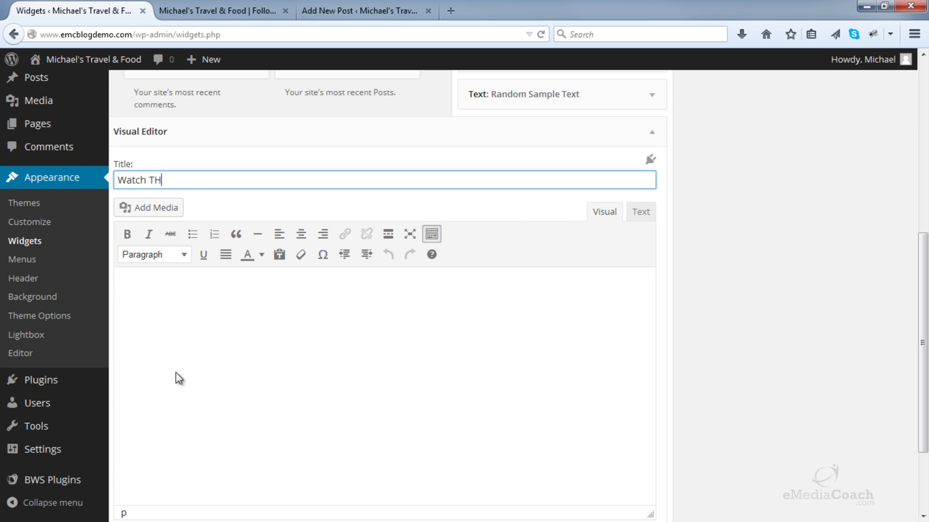
pyautogui.press('BackSpace')
pyautogui.press('BackSpace')
pyautogui.press('BackSpace')
pyautogui.write('his:')
pyautogui.click(175, 375)
pyautogui.click(171, 209)
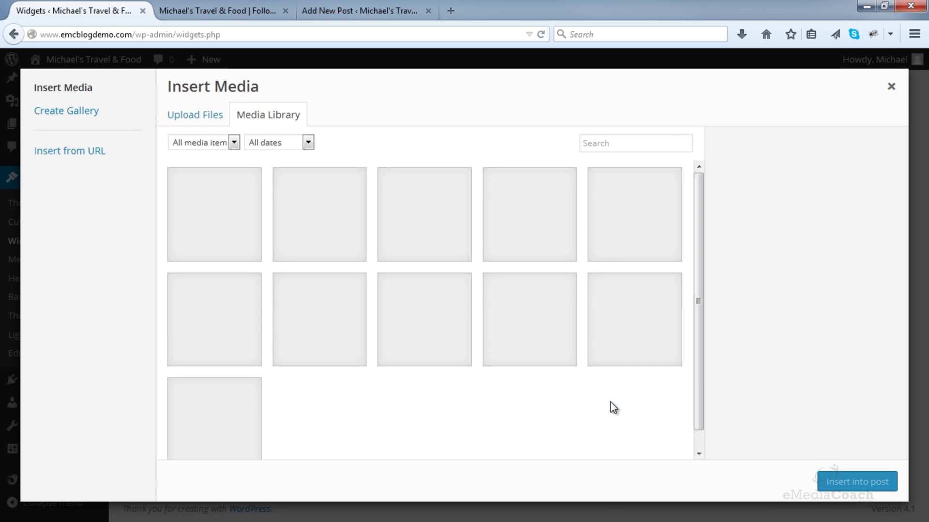
pyautogui.click(891, 86)
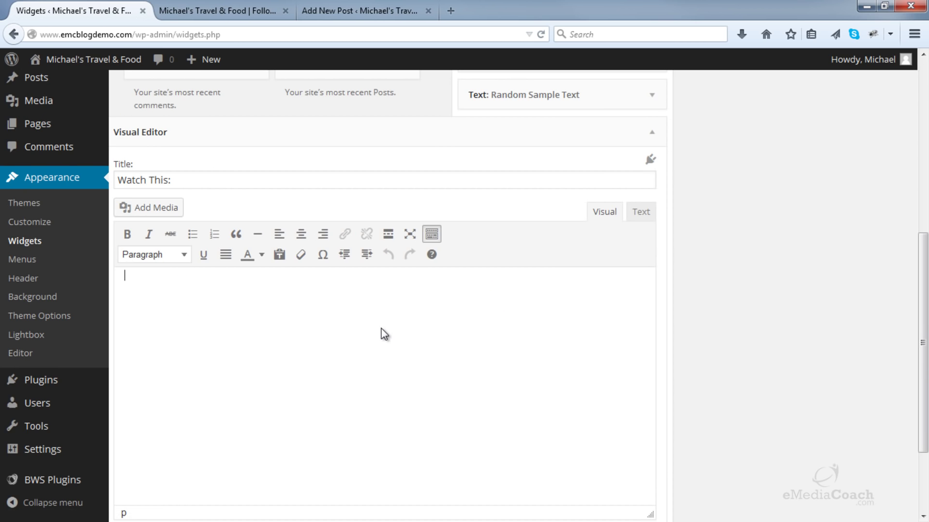
# - Type 'One of my favourite make a website videos' into the widget body and view its HTML source
pyautogui.write('One of my favourite make a ')
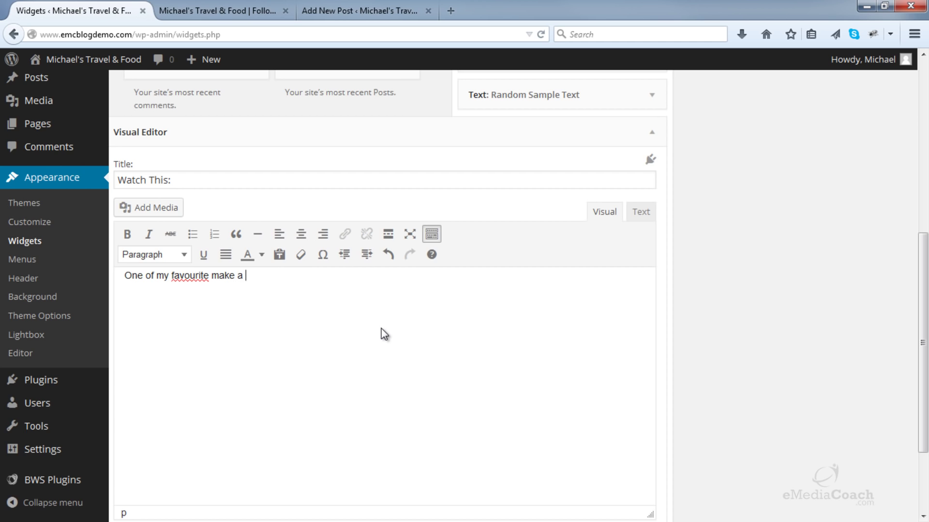
pyautogui.write('website videos.')
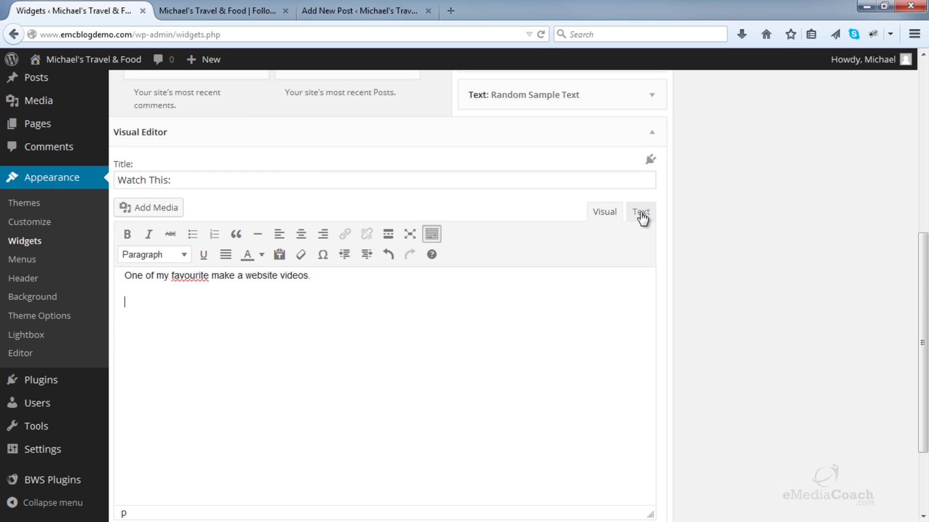
pyautogui.click(641, 212)
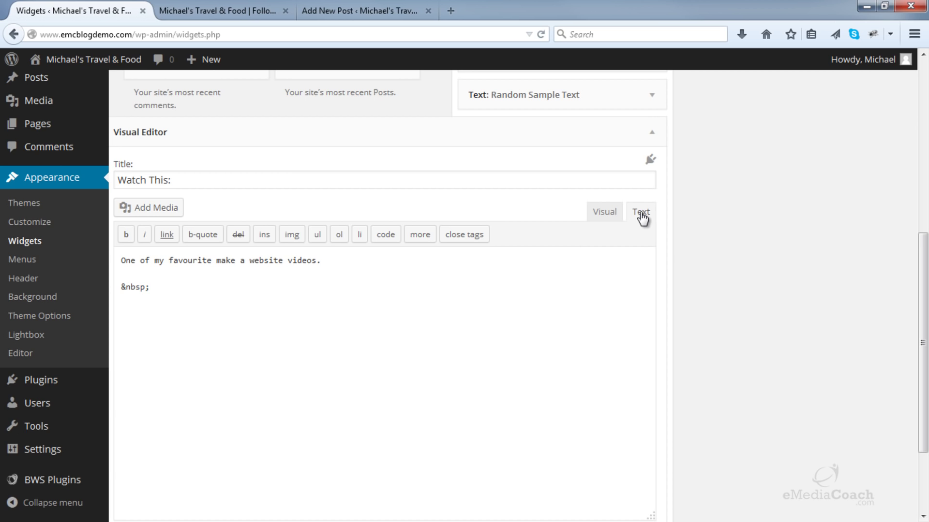
pyautogui.moveTo(928, 7); pyautogui.dragTo(442, 22)
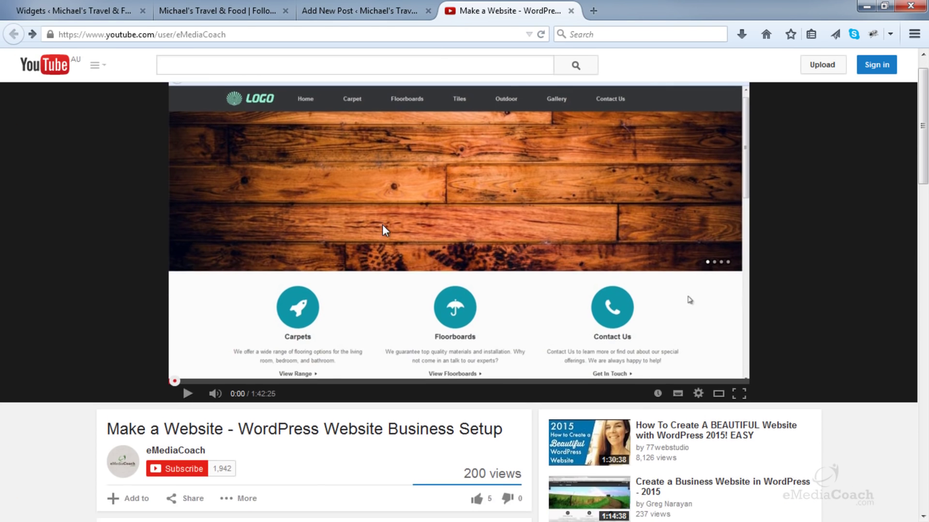
# - Open the video's embed code and size options under Share > Embed > Show More
pyautogui.scroll(-3, 385, 230)
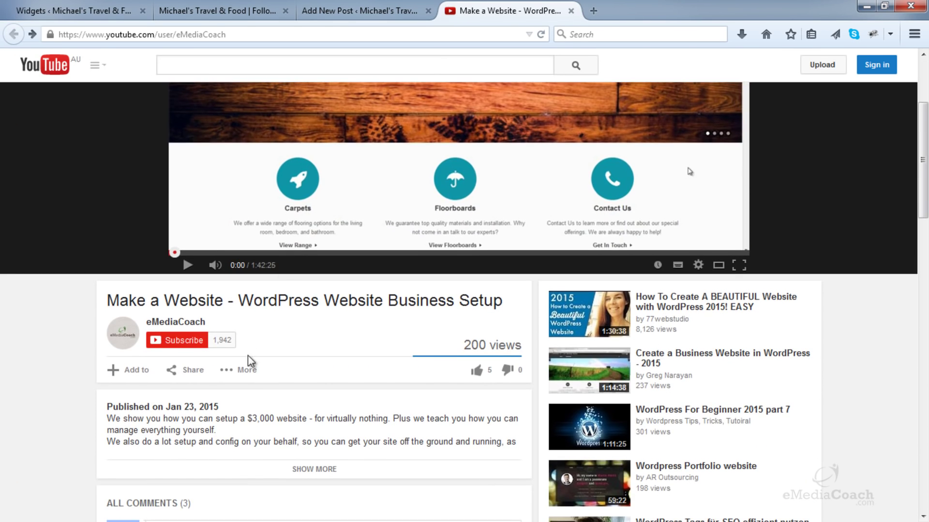
pyautogui.click(189, 370)
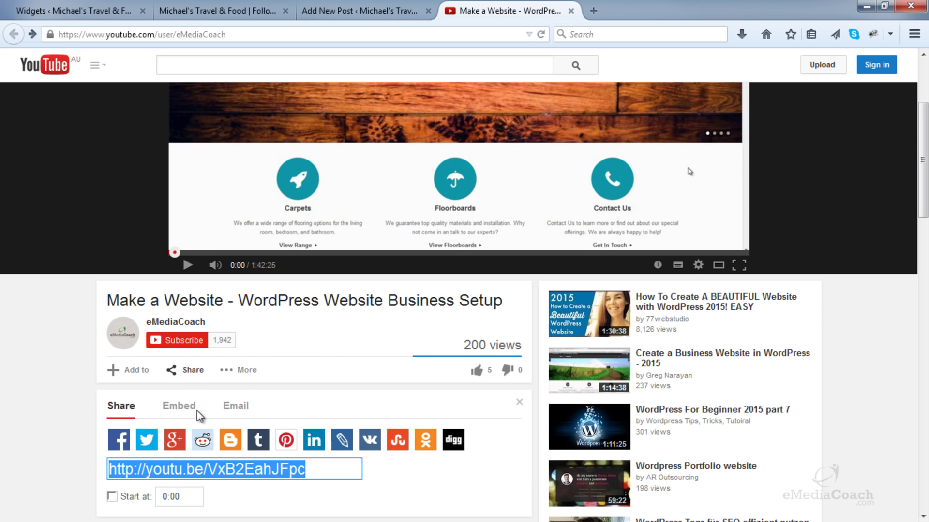
pyautogui.scroll(-2, 199, 415)
pyautogui.click(180, 328)
pyautogui.scroll(-2, 200, 321)
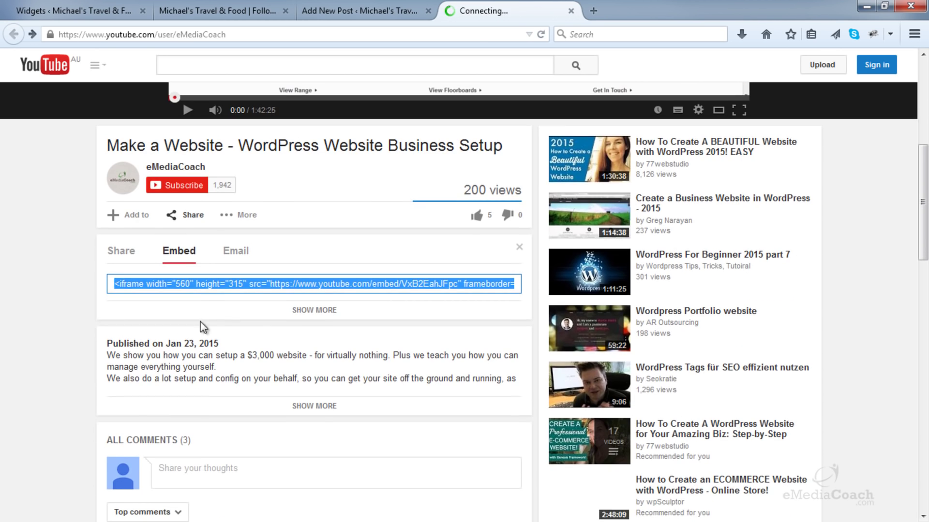
pyautogui.click(296, 312)
pyautogui.scroll(-1, 298, 318)
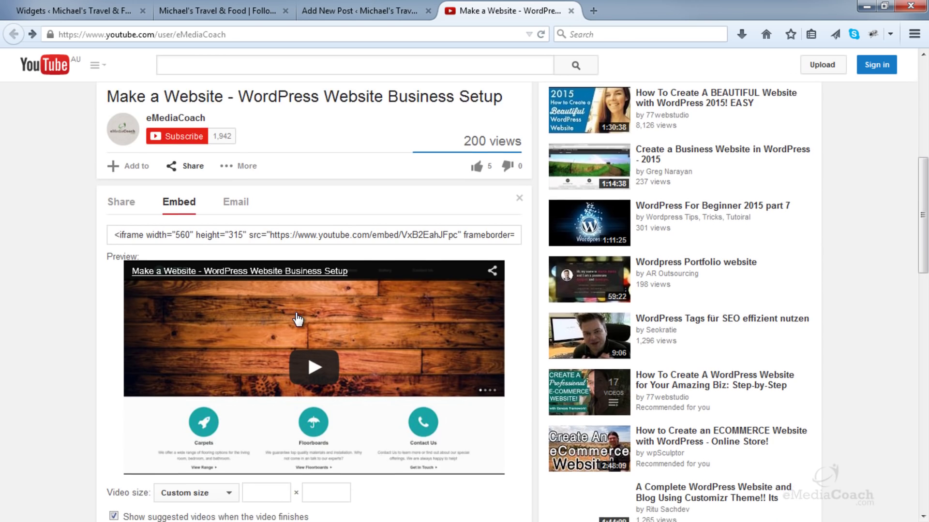
pyautogui.scroll(-2, 297, 319)
# - Set a custom 285 x 160 embed size and copy the iframe code
pyautogui.click(254, 386)
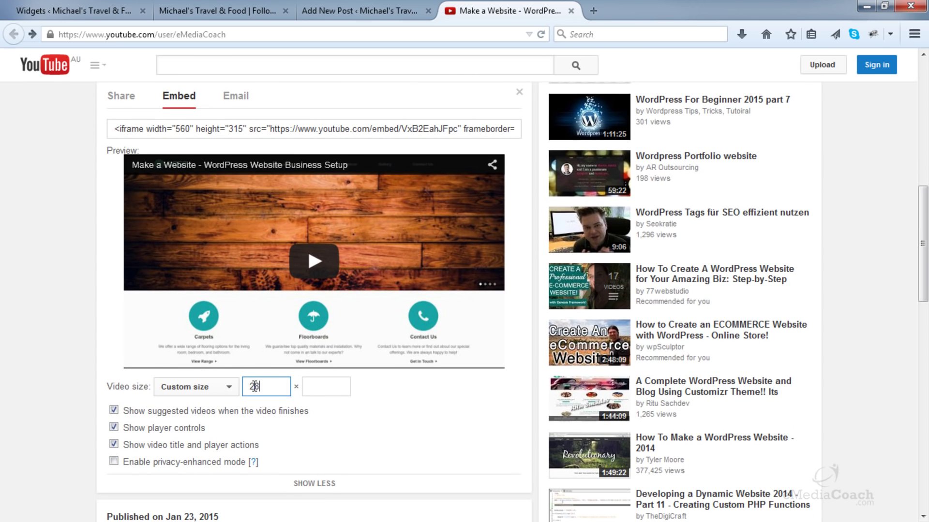
pyautogui.click(312, 386)
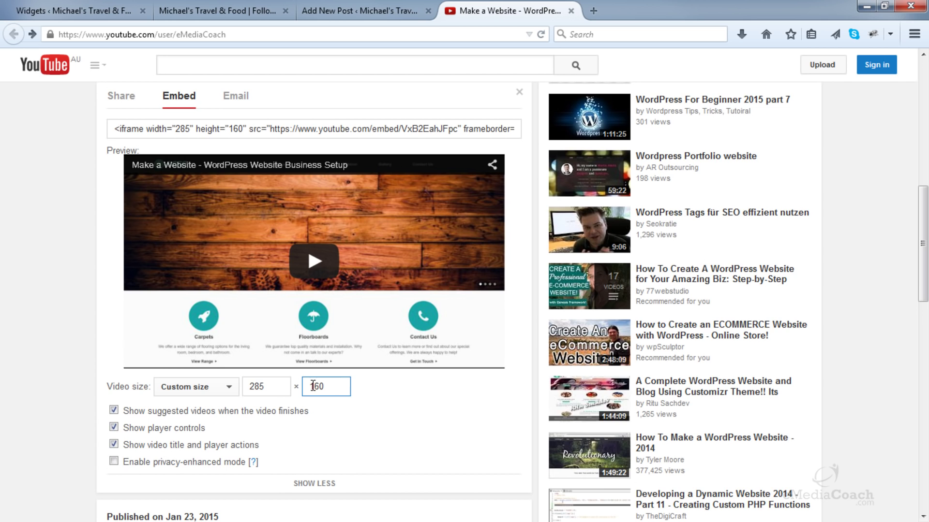
pyautogui.scroll(-3, 312, 385)
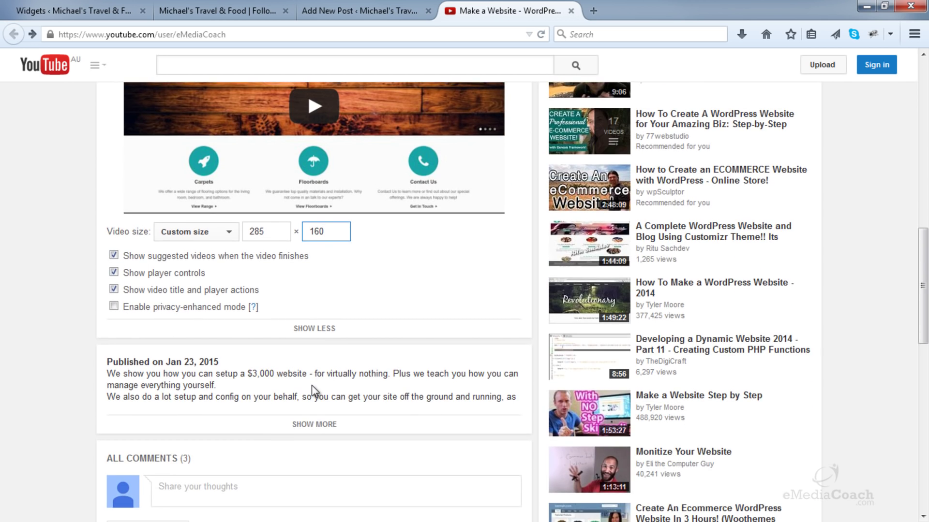
pyautogui.scroll(5, 312, 385)
pyautogui.click(290, 207)
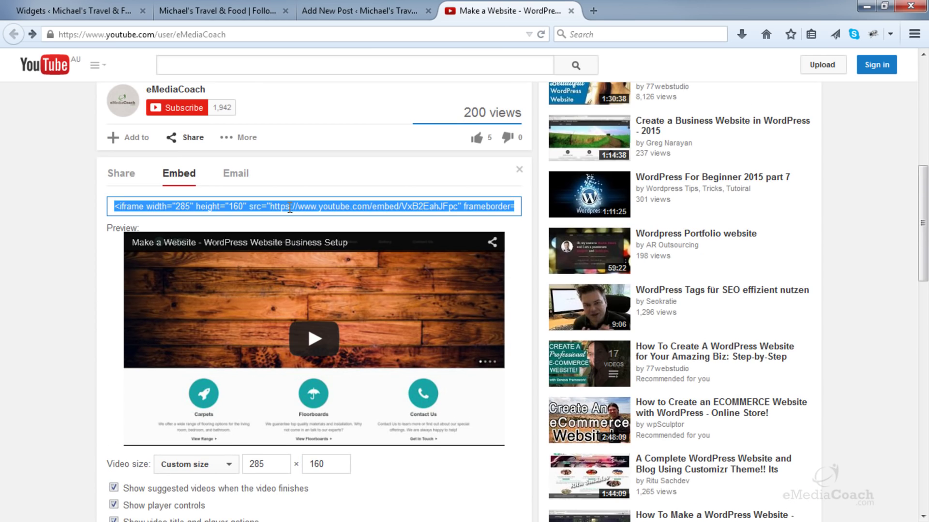
pyautogui.rightClick(290, 207)
pyautogui.click(323, 250)
pyautogui.click(116, 15)
# - Replace the &nbsp; placeholder in the widget's HTML source with the YouTube embed code
pyautogui.moveTo(181, 290); pyautogui.dragTo(68, 286)
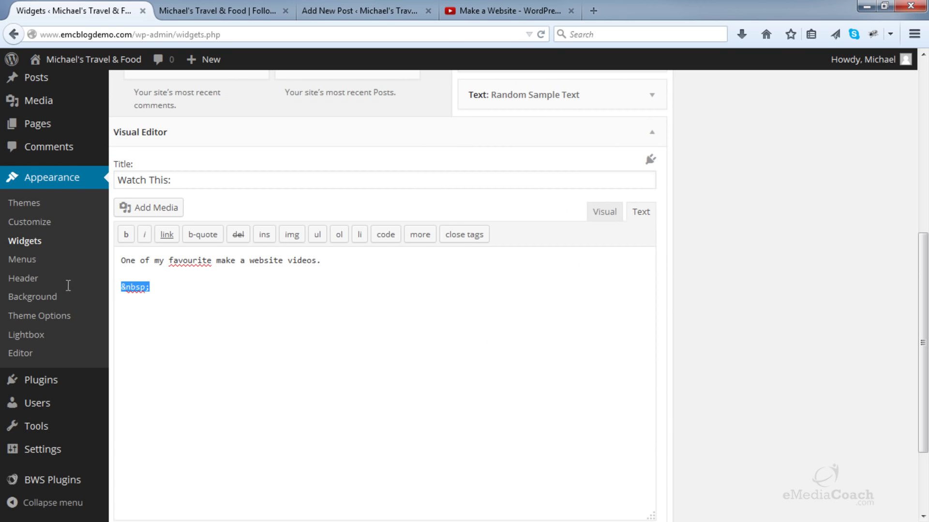
pyautogui.press('BackSpace')
pyautogui.rightClick(141, 287)
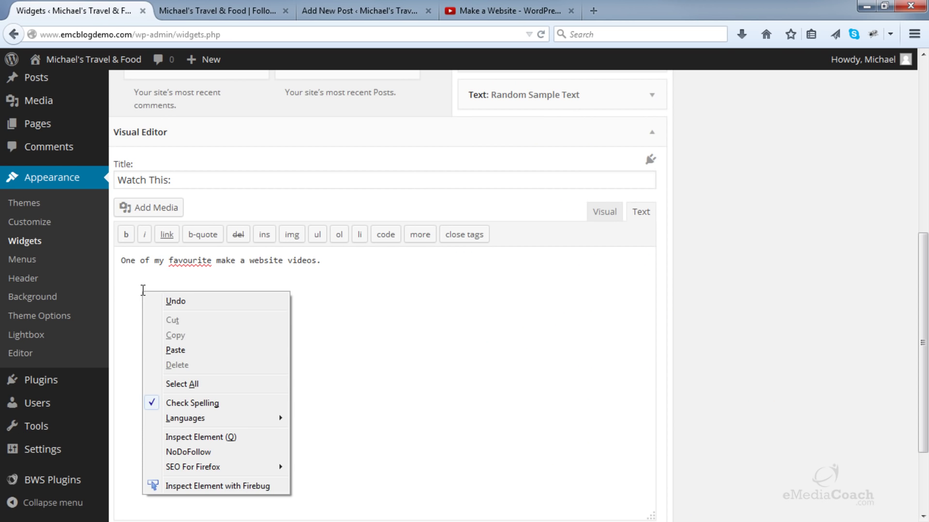
pyautogui.click(188, 349)
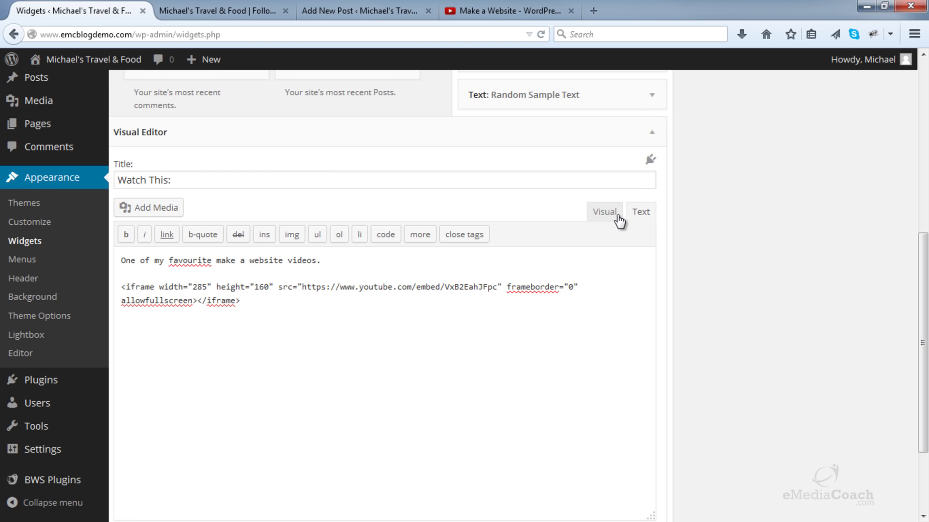
pyautogui.click(613, 220)
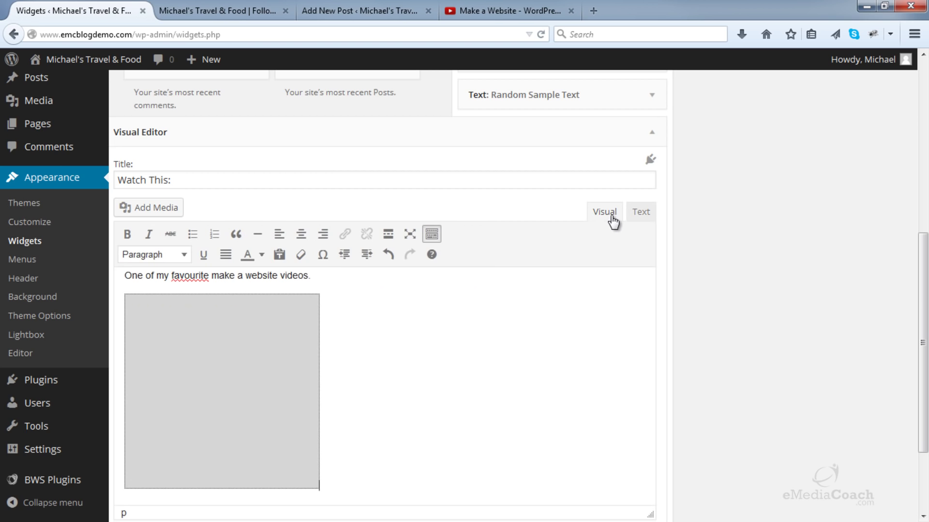
# - Remove the accidentally duplicated embed code and save the Watch This: widget
pyautogui.click(245, 370)
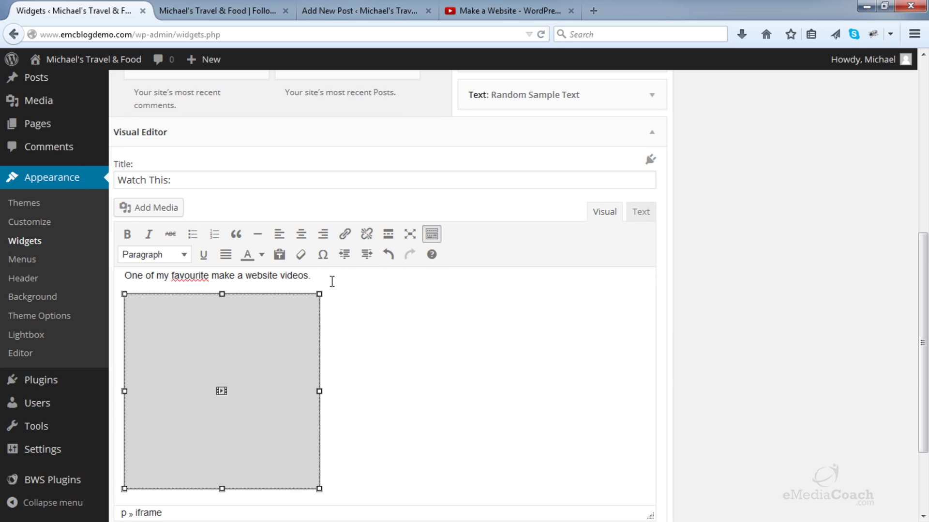
pyautogui.press('Return')
pyautogui.hotkey('ctrl', 'v')
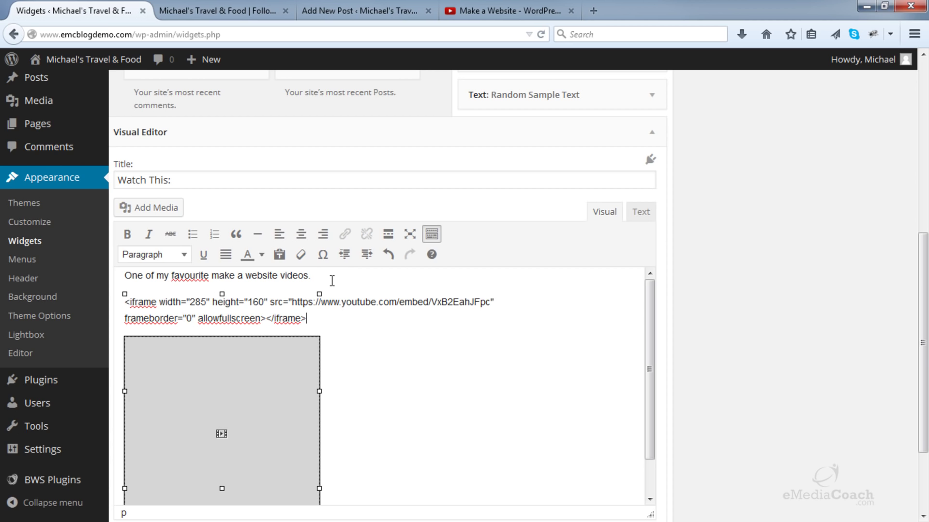
pyautogui.moveTo(307, 318); pyautogui.dragTo(97, 305)
pyautogui.press('Delete')
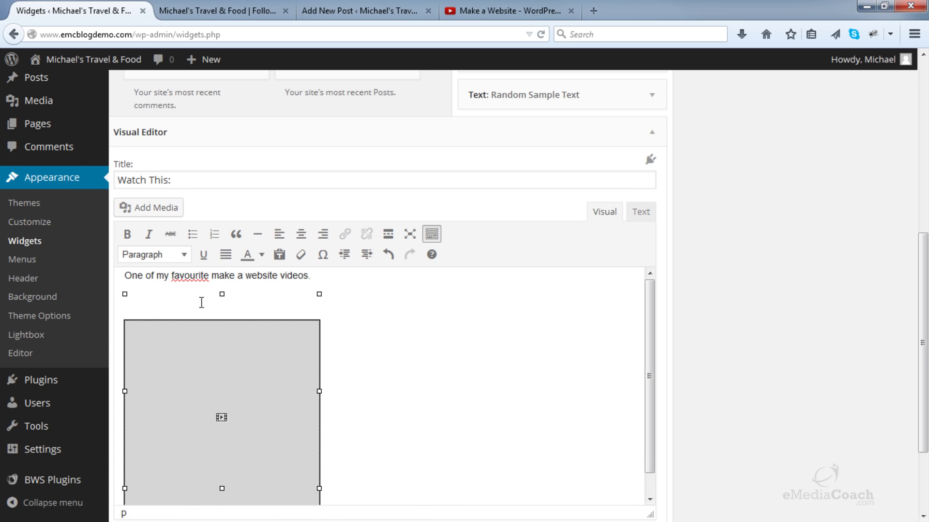
pyautogui.press('BackSpace')
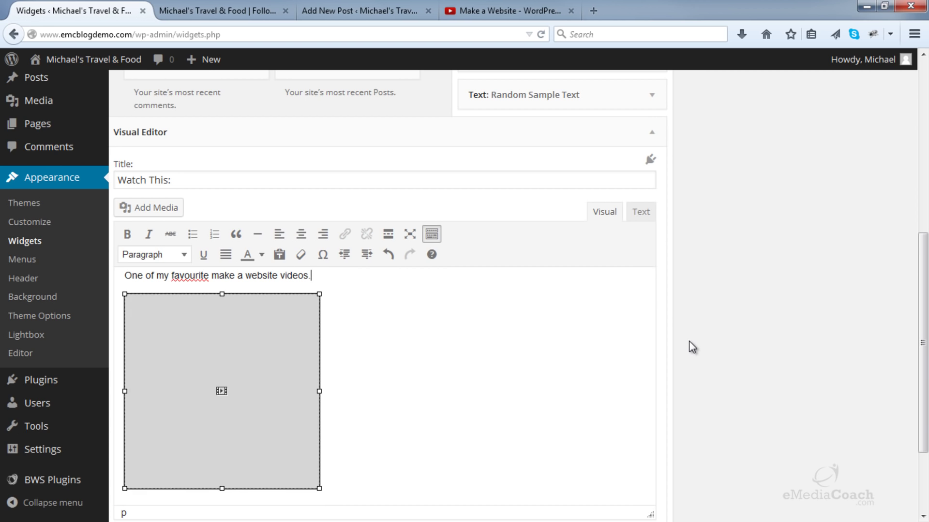
pyautogui.scroll(-2, 690, 346)
pyautogui.click(639, 454)
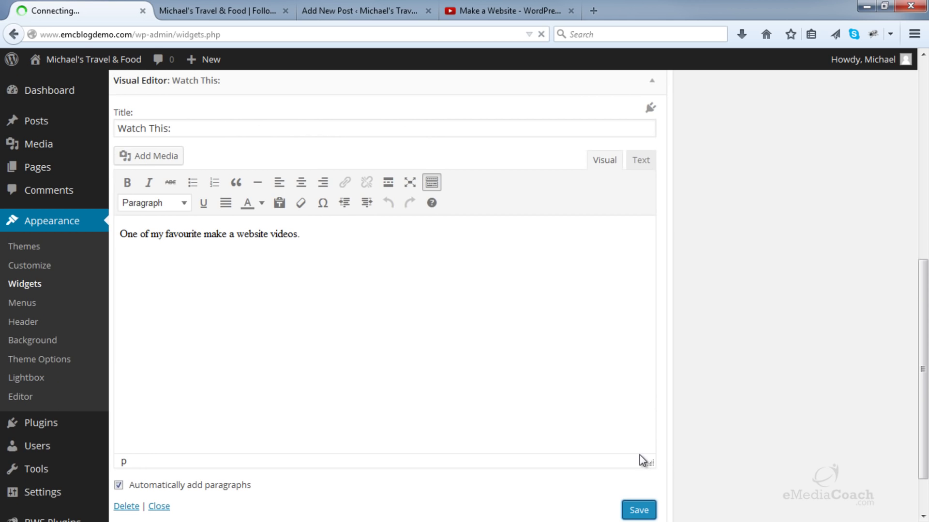
# - Make the word 'favourite' bold and save the widget again
pyautogui.doubleClick(187, 225)
pyautogui.click(128, 182)
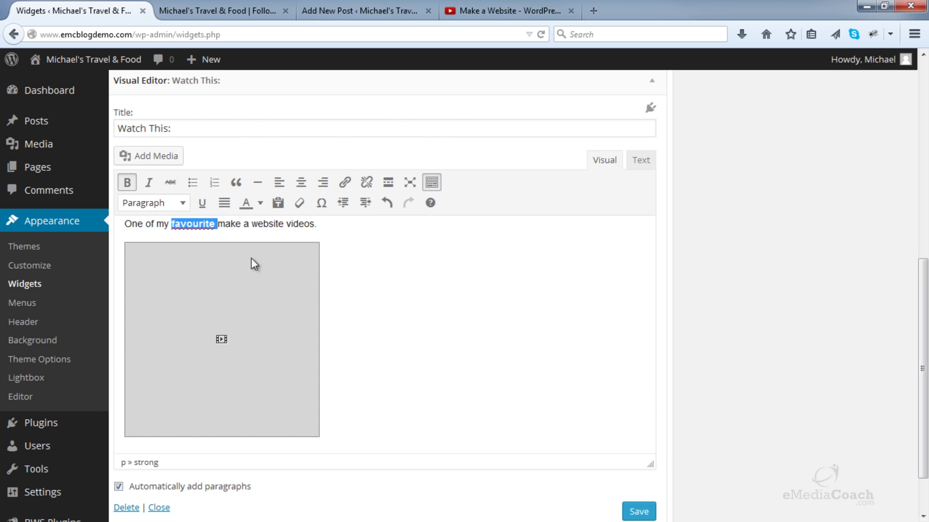
pyautogui.click(636, 513)
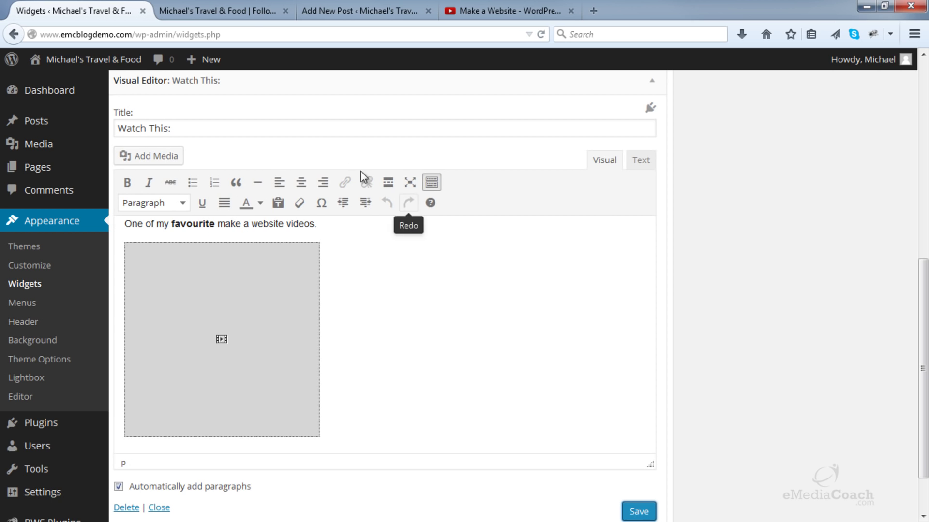
pyautogui.click(242, 11)
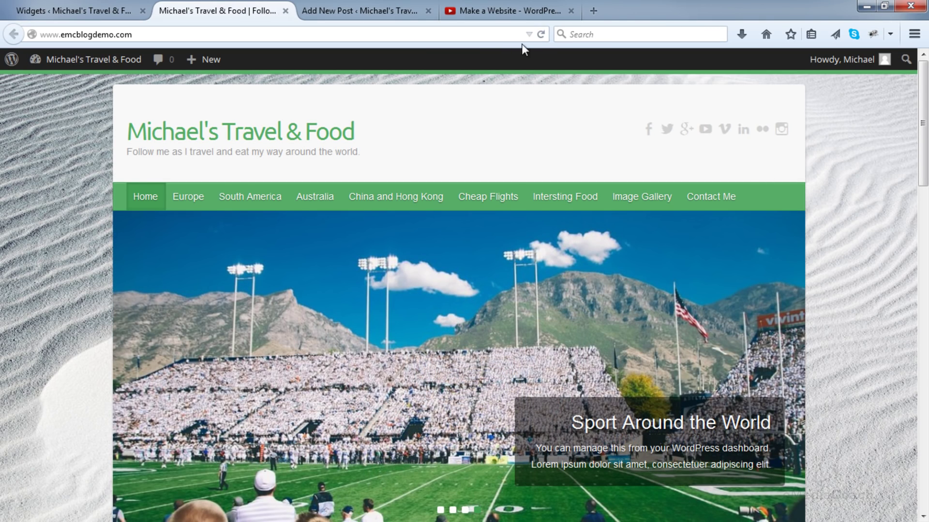
# - Reload the front page and scroll down to the Watch This: video in the sidebar
pyautogui.click(541, 34)
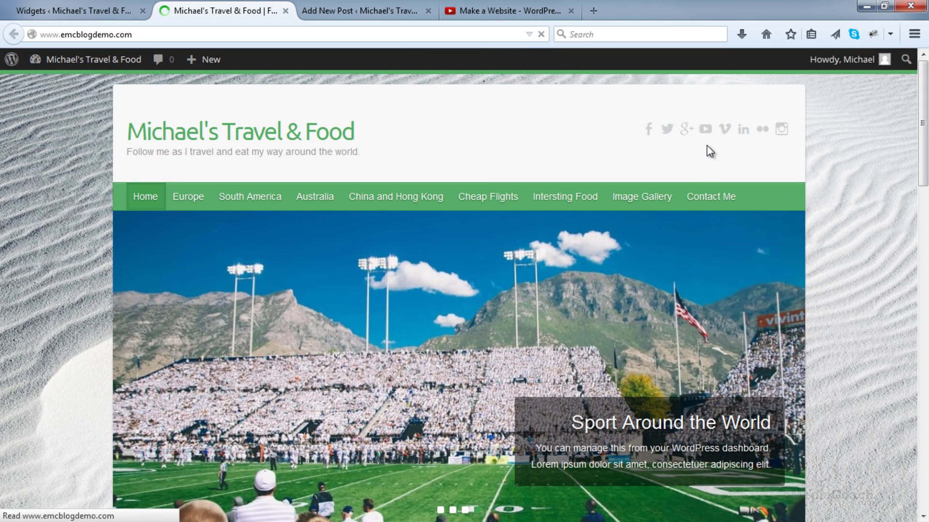
pyautogui.scroll(-3, 754, 155)
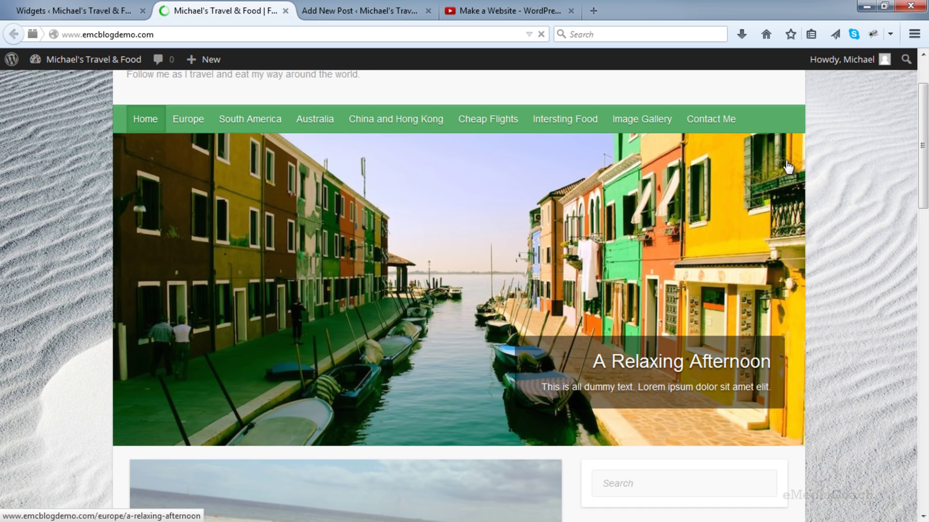
pyautogui.scroll(-14, 786, 165)
pyautogui.scroll(-10, 787, 161)
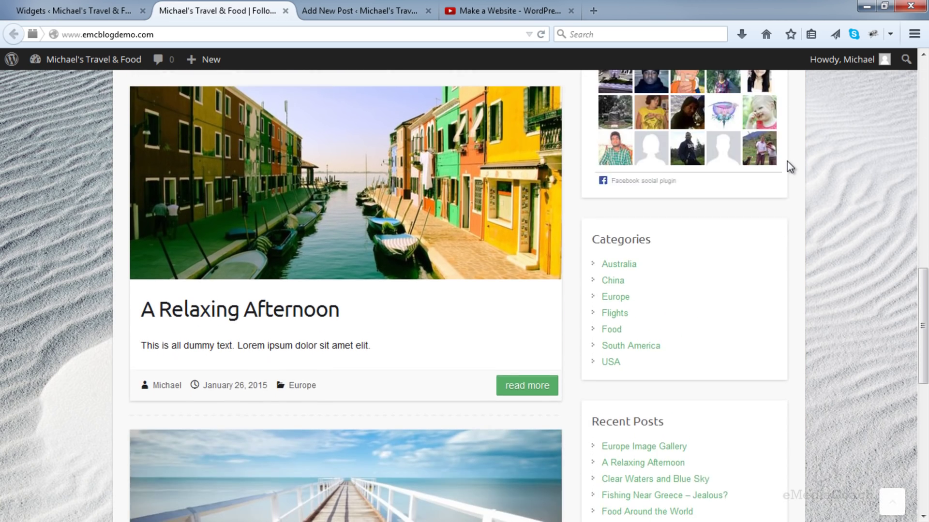
pyautogui.scroll(-5, 787, 161)
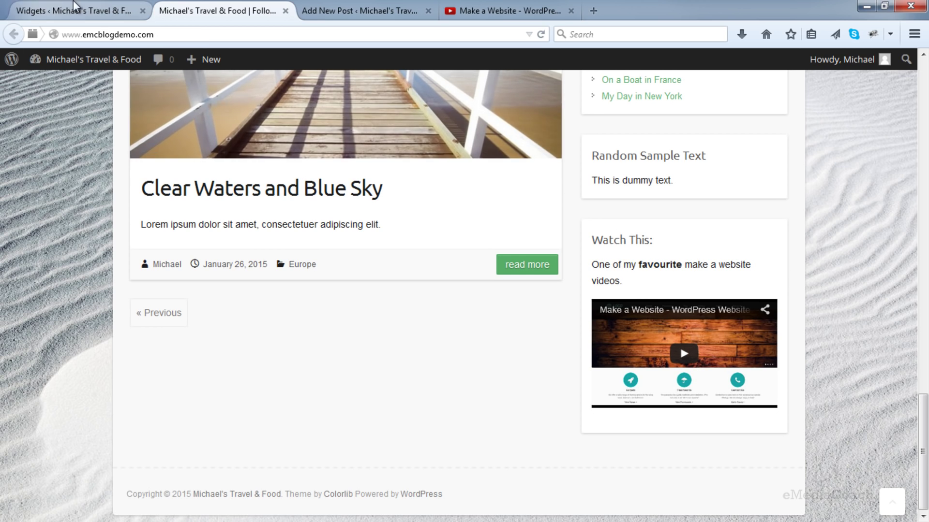
pyautogui.click(77, 13)
pyautogui.scroll(3, 382, 338)
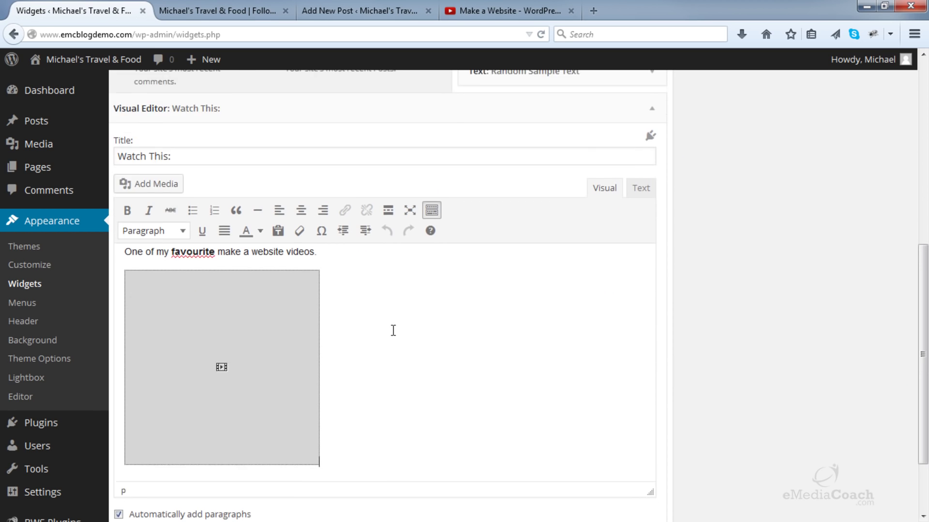
# - Switch from the Add New Post tab to the Michael's Travel & Food front page
pyautogui.click(344, 7)
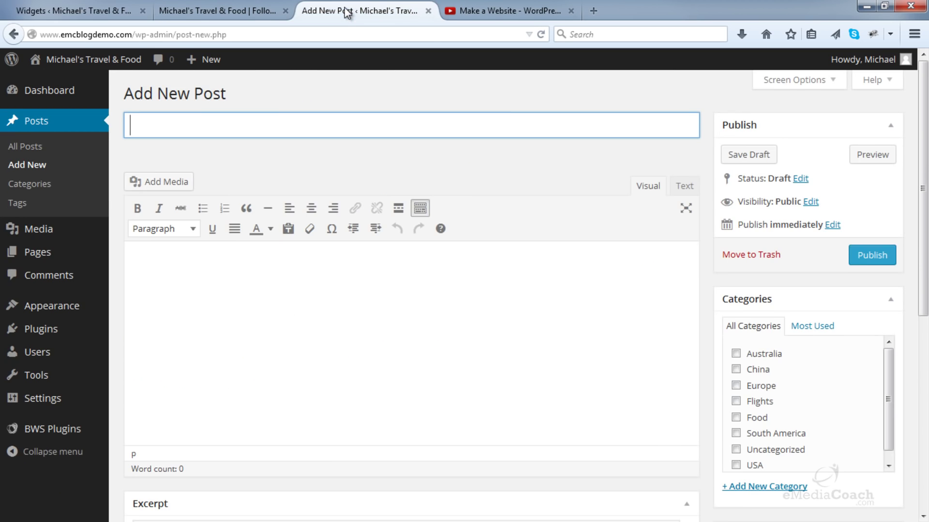
pyautogui.click(273, 4)
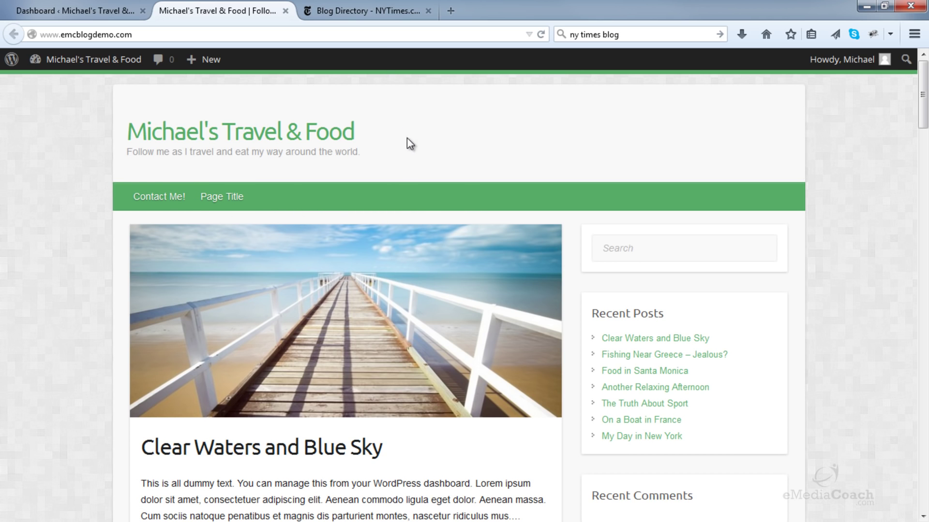
pyautogui.click(382, 15)
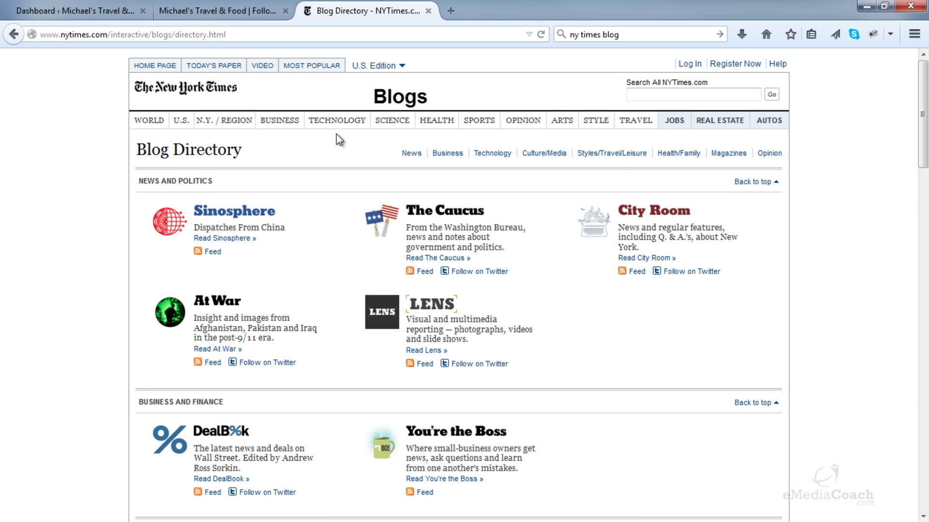
pyautogui.click(232, 8)
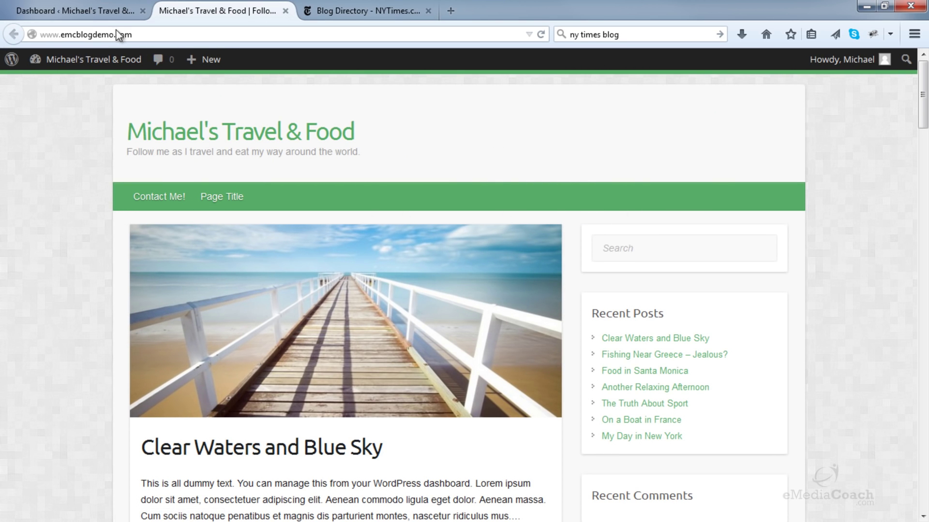
# - Under Appearance > Menus, create 'Main Menu' and save it as the Primary Menu
pyautogui.click(102, 17)
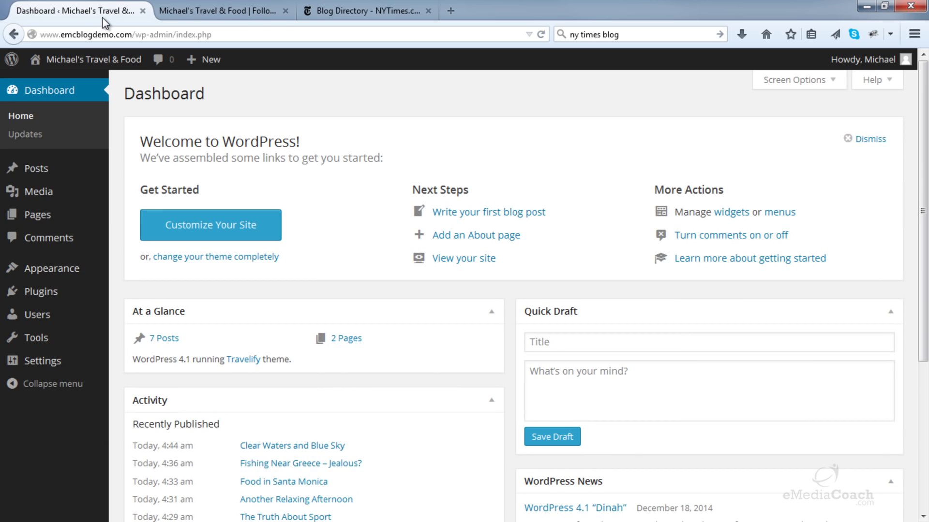
pyautogui.moveTo(89, 269)
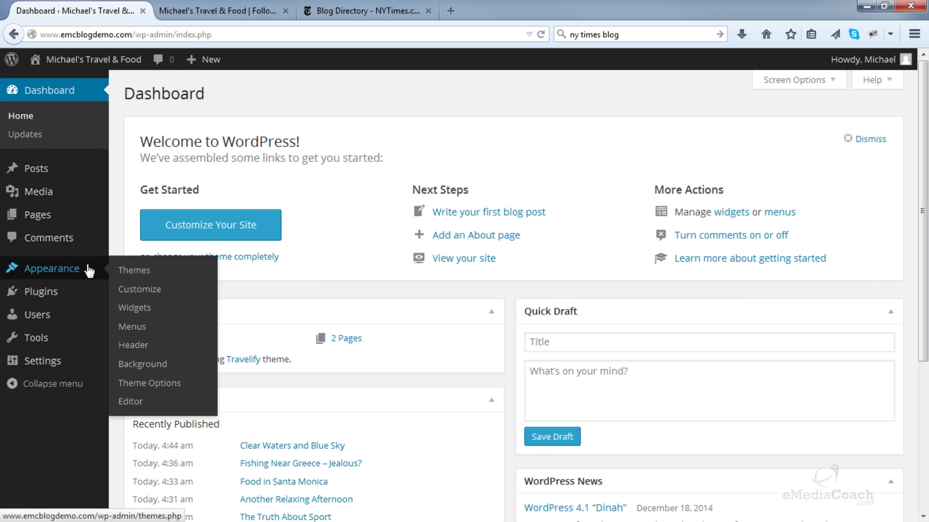
pyautogui.click(156, 333)
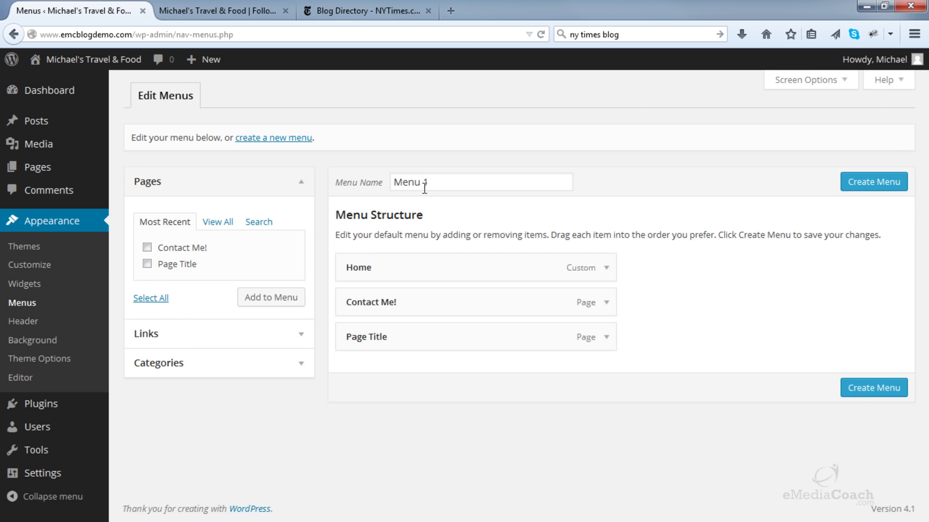
pyautogui.moveTo(460, 178); pyautogui.dragTo(343, 178)
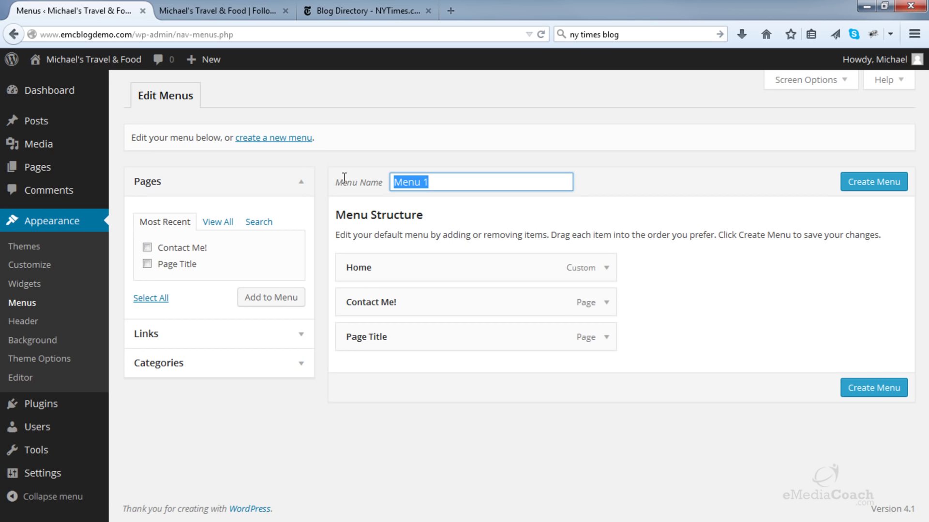
pyautogui.write('Main Me')
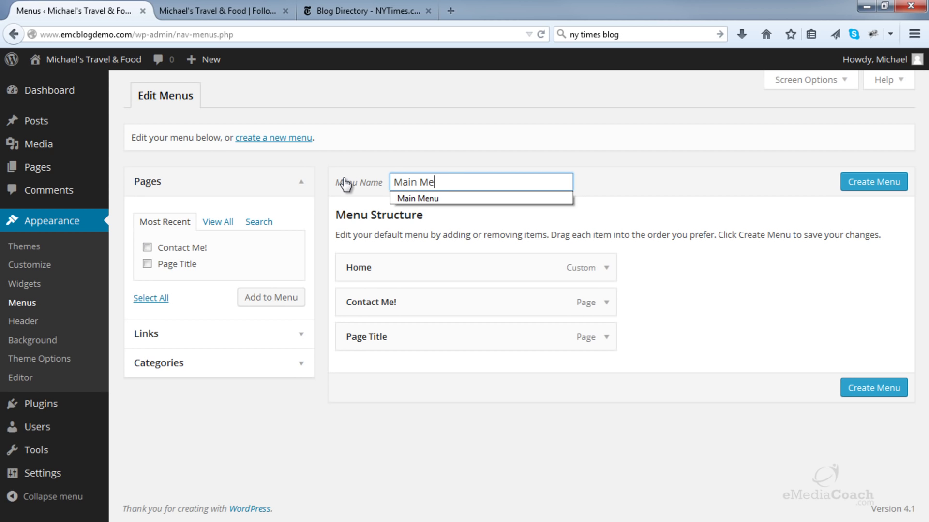
pyautogui.write('dnu')
pyautogui.press('BackSpace')
pyautogui.press('BackSpace')
pyautogui.write('nu')
pyautogui.click(865, 193)
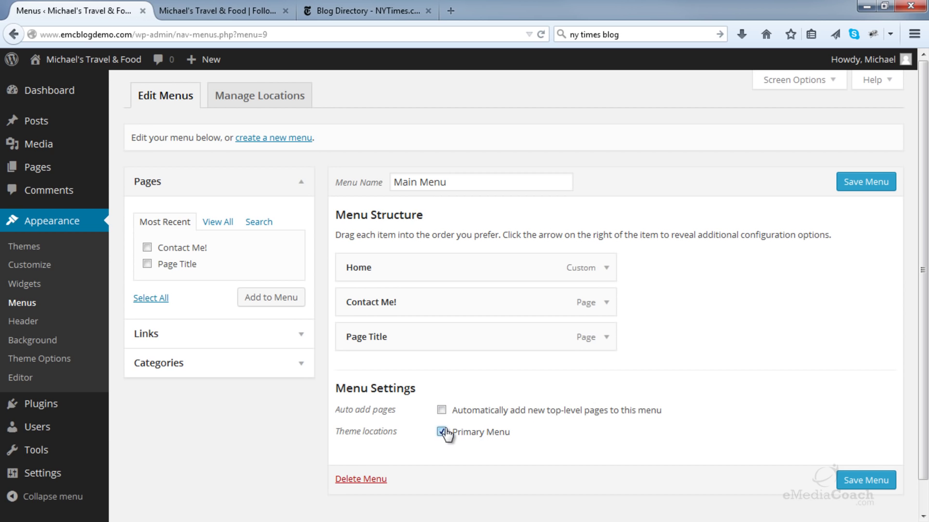
pyautogui.click(854, 489)
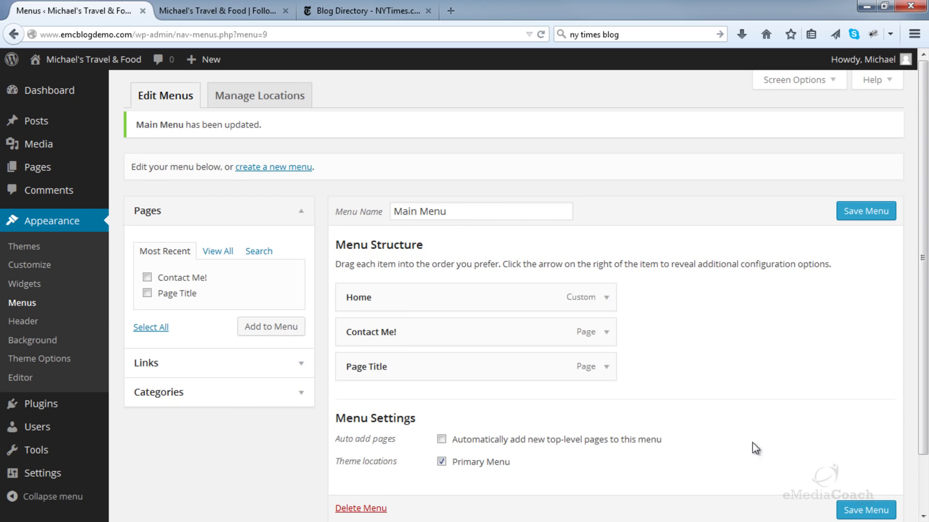
# - Remove Contact Me!, Page Title and Home from Main Menu and save it
pyautogui.click(607, 334)
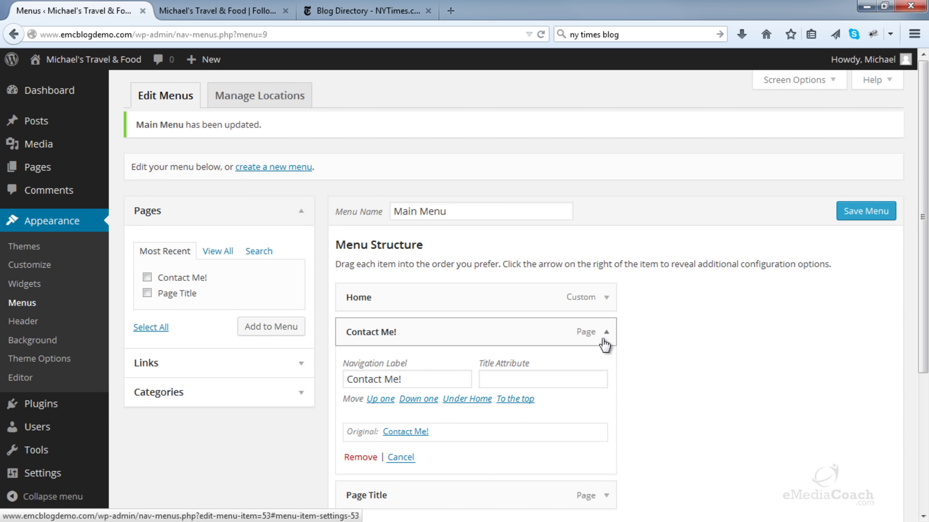
pyautogui.click(360, 457)
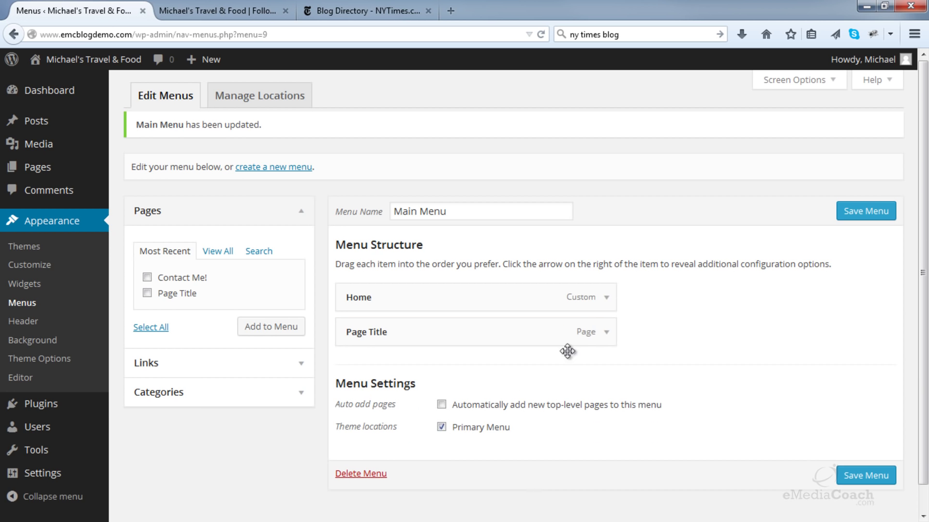
pyautogui.click(613, 327)
pyautogui.click(361, 512)
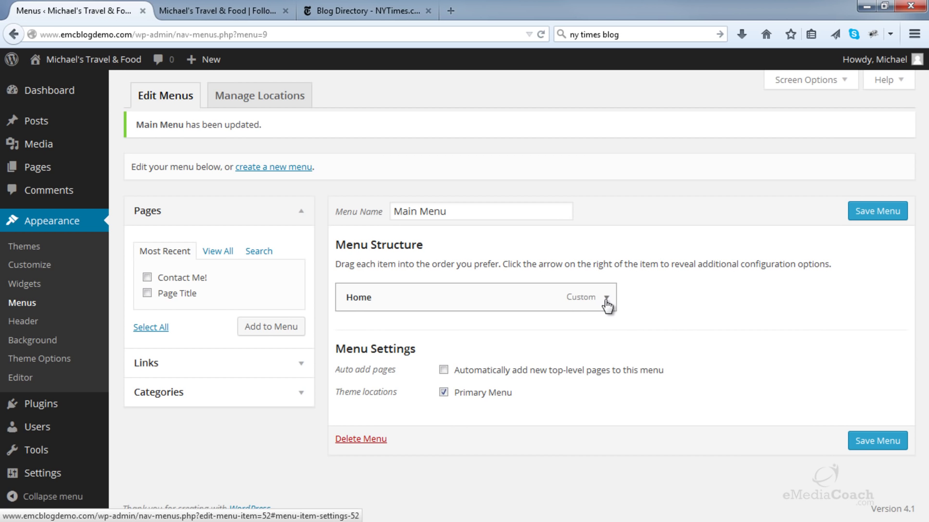
pyautogui.click(606, 297)
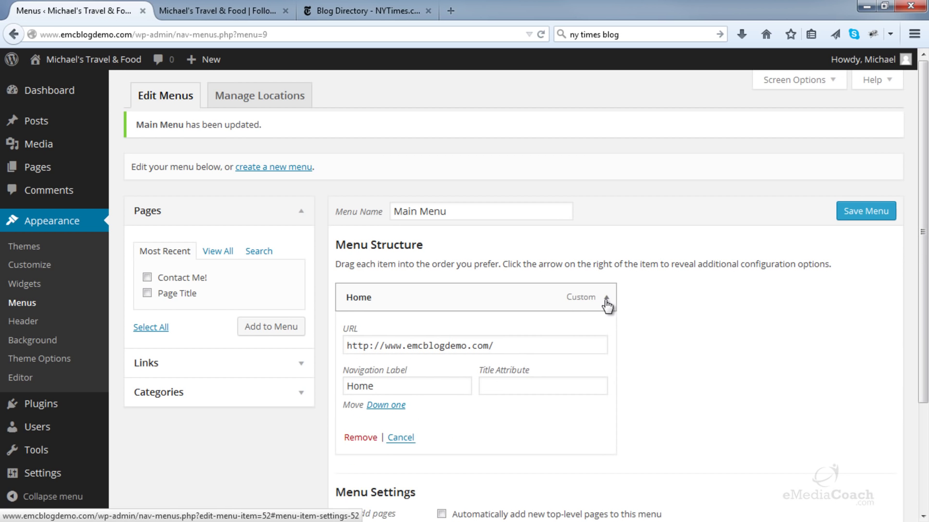
pyautogui.click(361, 437)
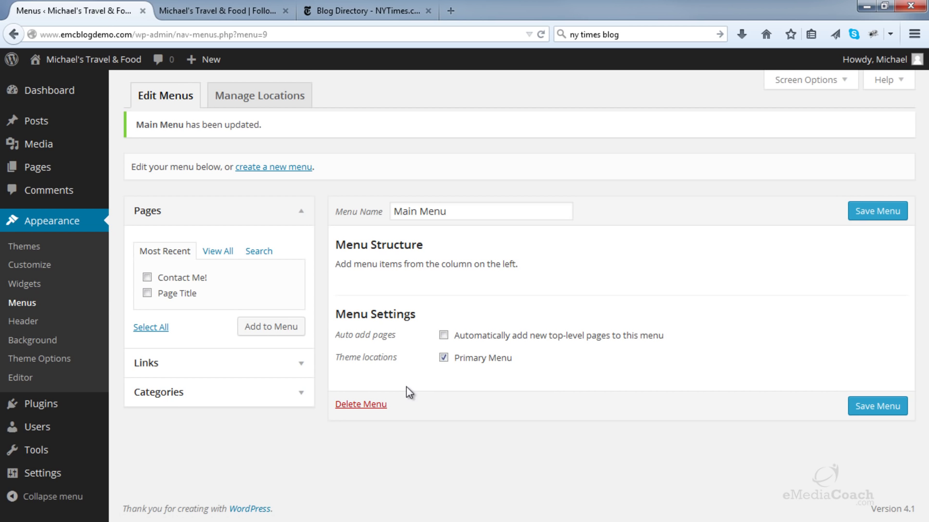
pyautogui.click(880, 213)
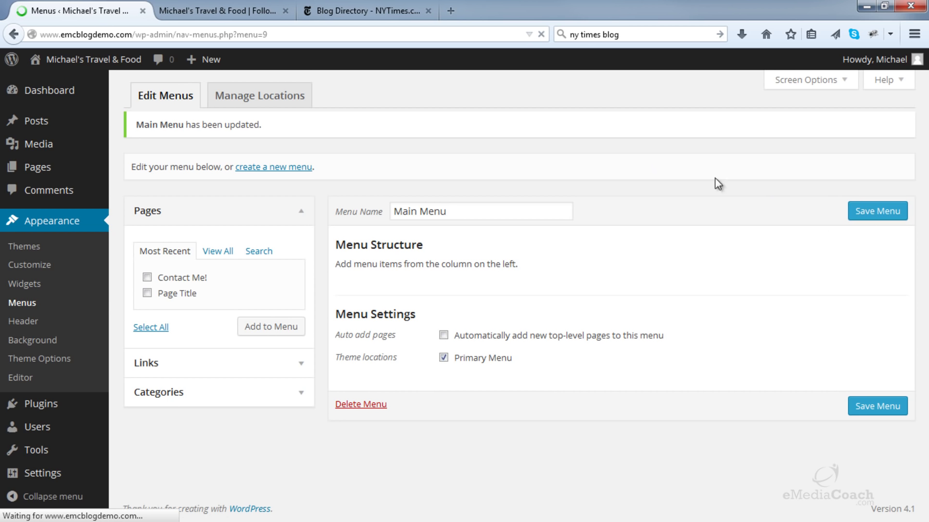
# - Reload the blog's front page to confirm the navigation bar is gone
pyautogui.click(261, 10)
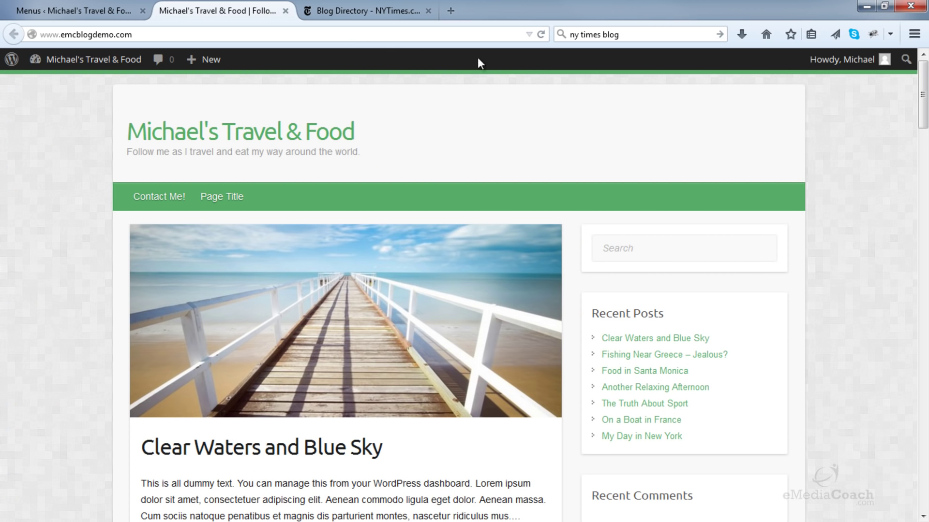
pyautogui.click(541, 35)
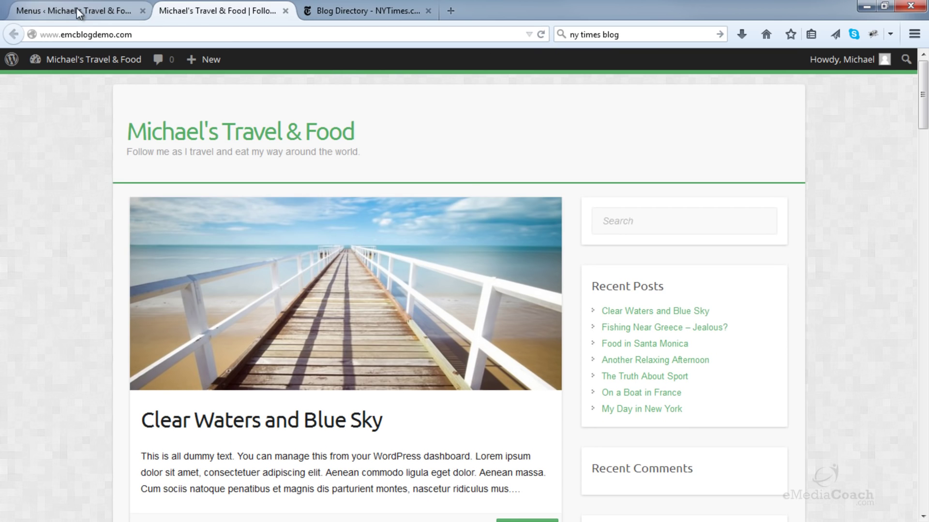
pyautogui.click(78, 10)
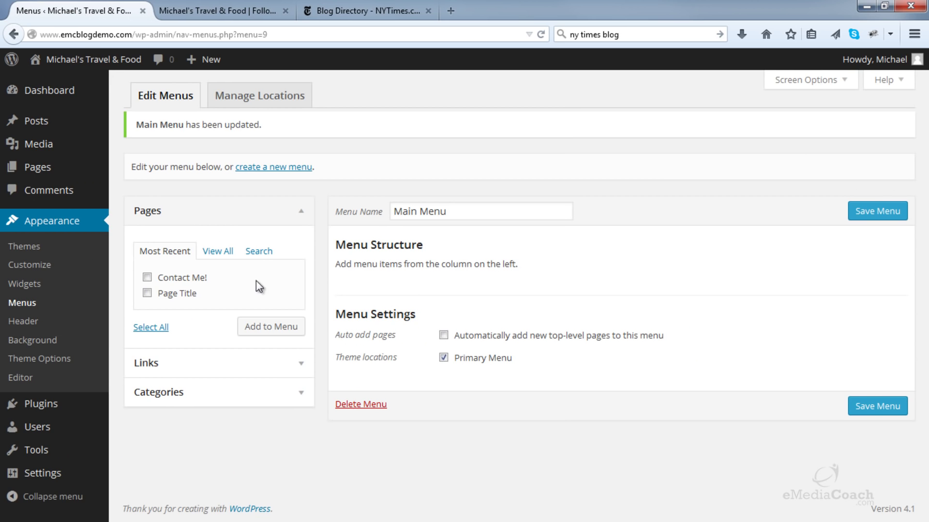
pyautogui.click(307, 370)
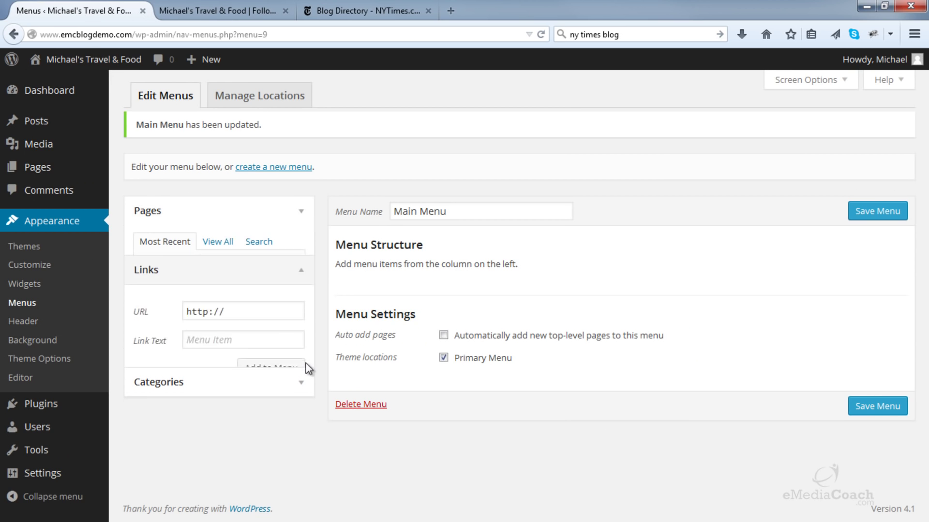
pyautogui.click(264, 289)
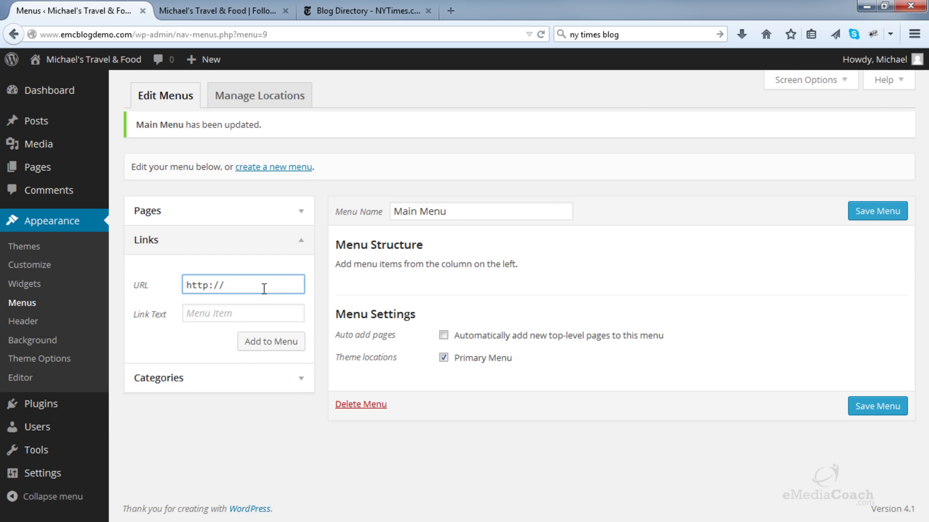
pyautogui.write('www.google.com')
pyautogui.press('Tab')
pyautogui.write('Goog')
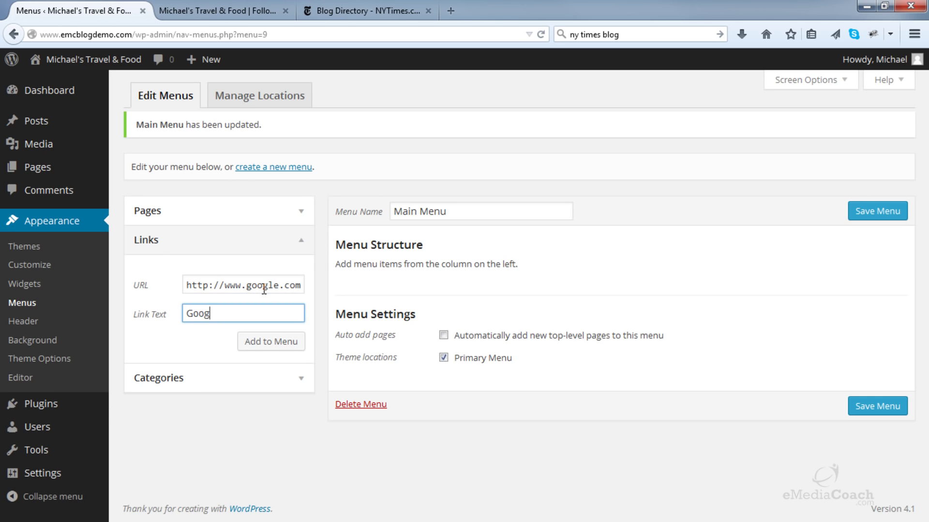
pyautogui.click(257, 346)
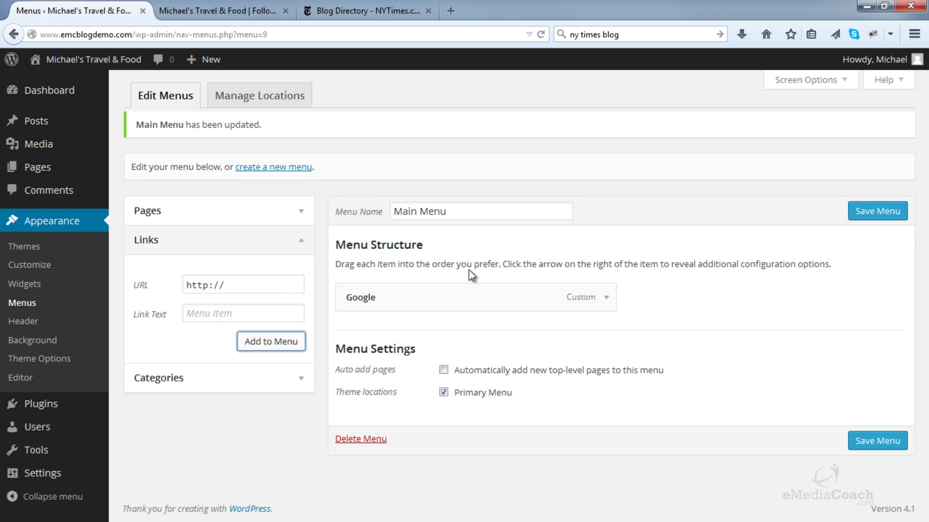
pyautogui.click(855, 211)
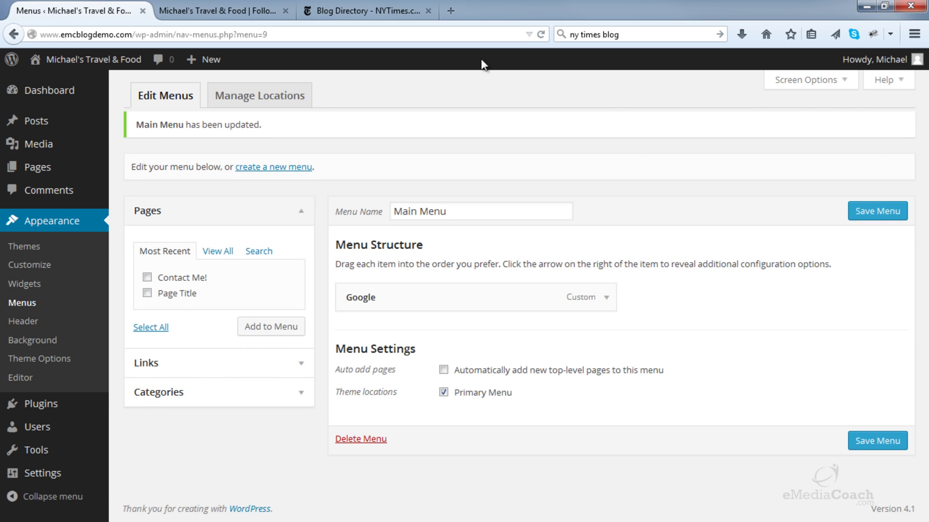
# - Reload the live blog, follow the Google menu link, then go back
pyautogui.click(223, 5)
pyautogui.click(541, 35)
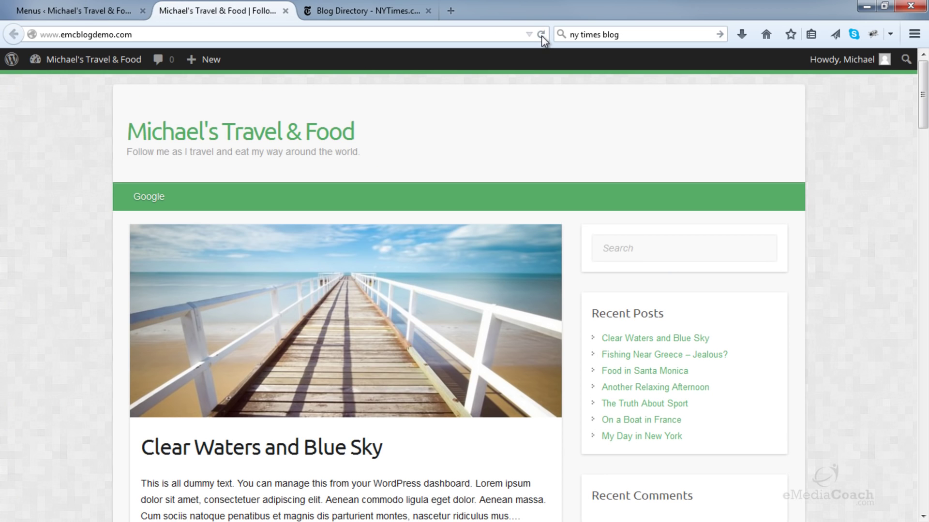
pyautogui.click(147, 204)
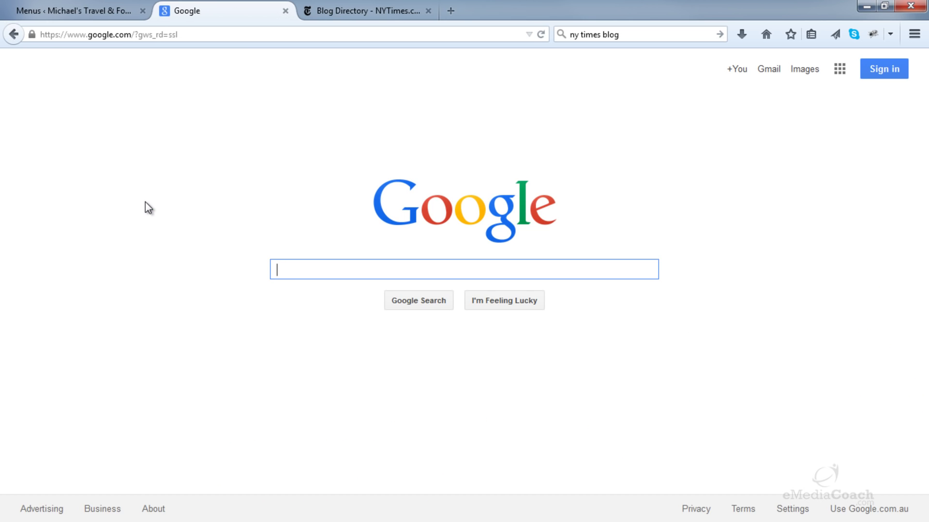
pyautogui.click(14, 35)
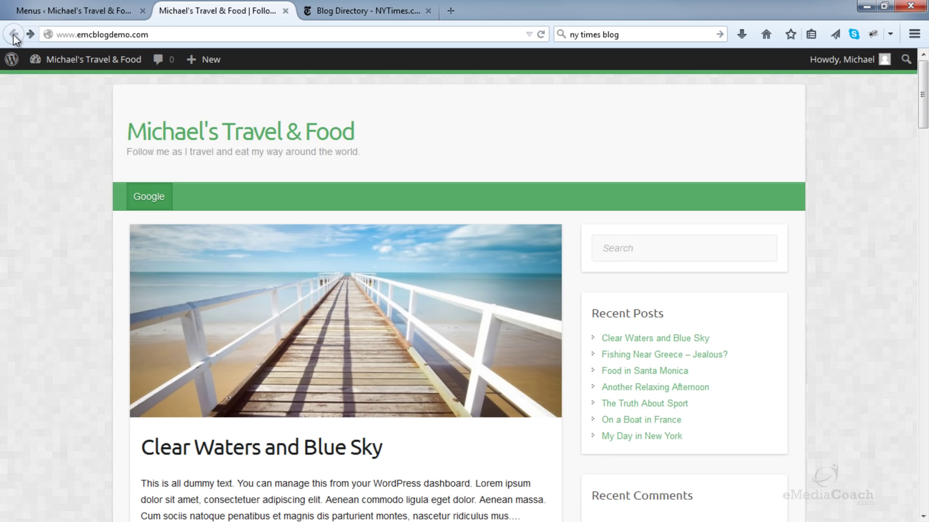
# - Remove the Google item from Main Menu
pyautogui.click(43, 11)
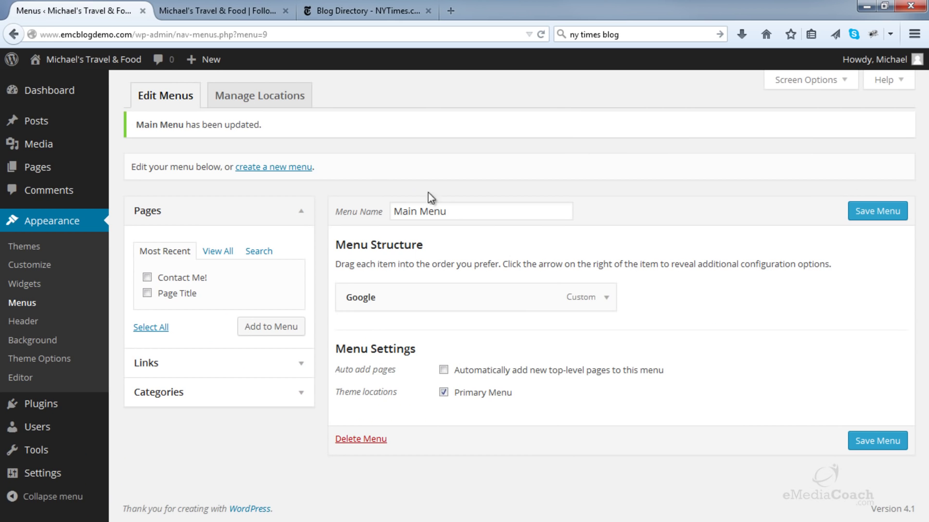
pyautogui.click(605, 298)
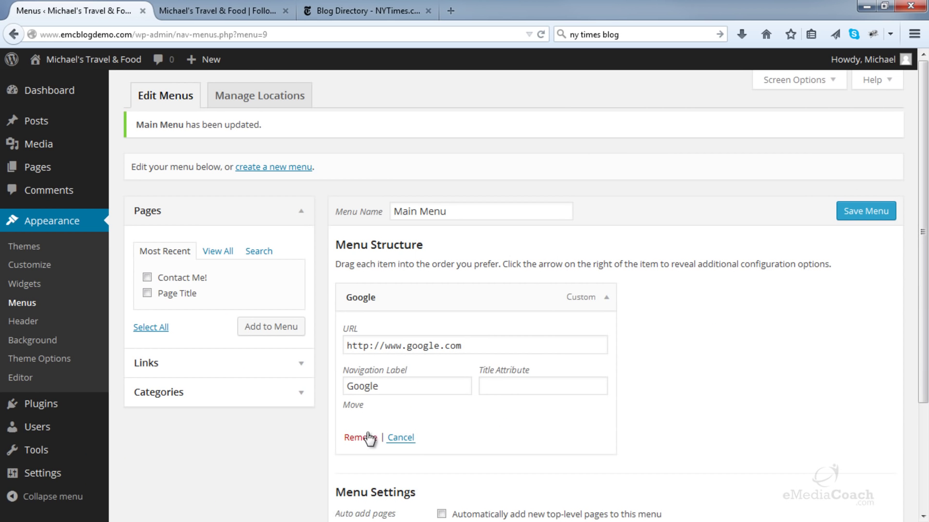
pyautogui.click(360, 438)
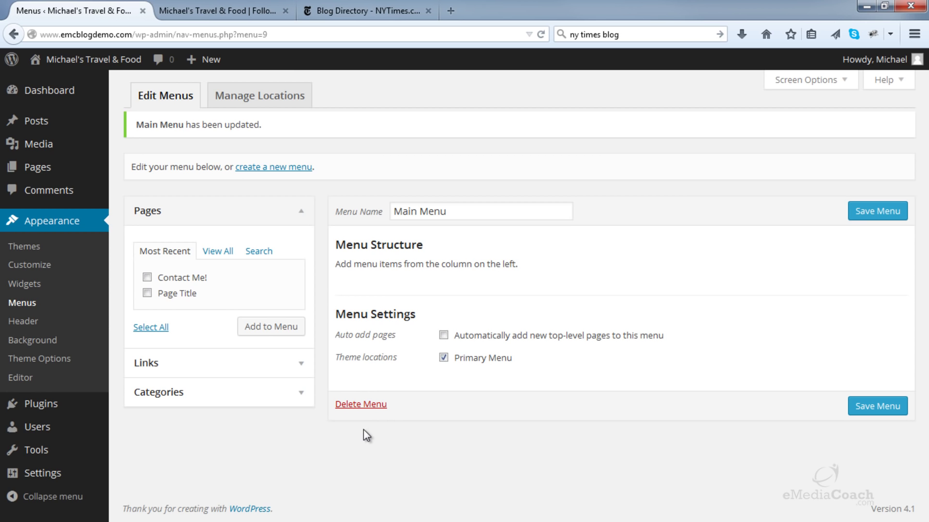
pyautogui.click(295, 367)
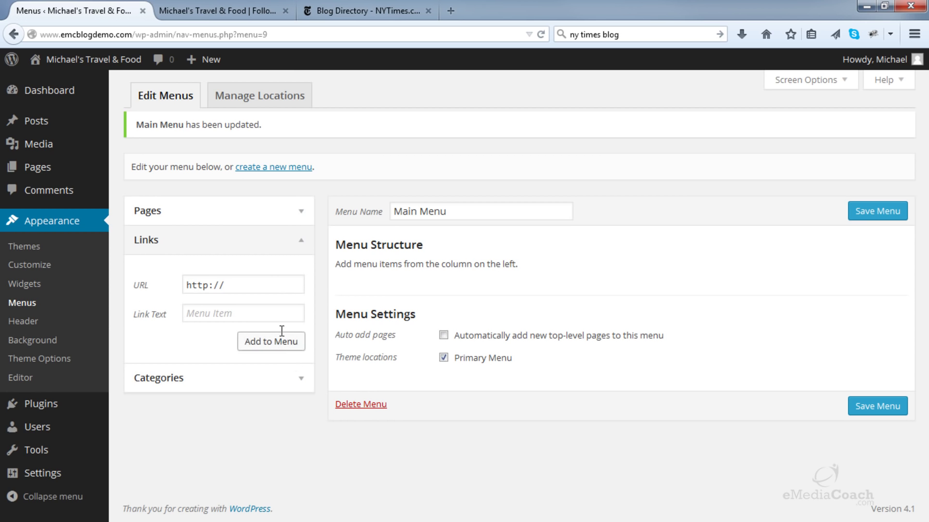
pyautogui.click(267, 281)
pyautogui.click(215, 12)
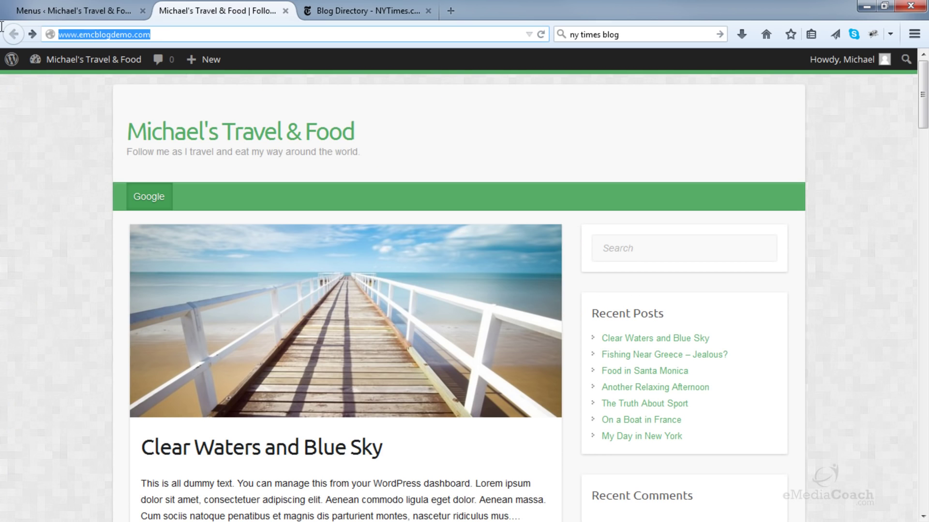
pyautogui.click(81, 12)
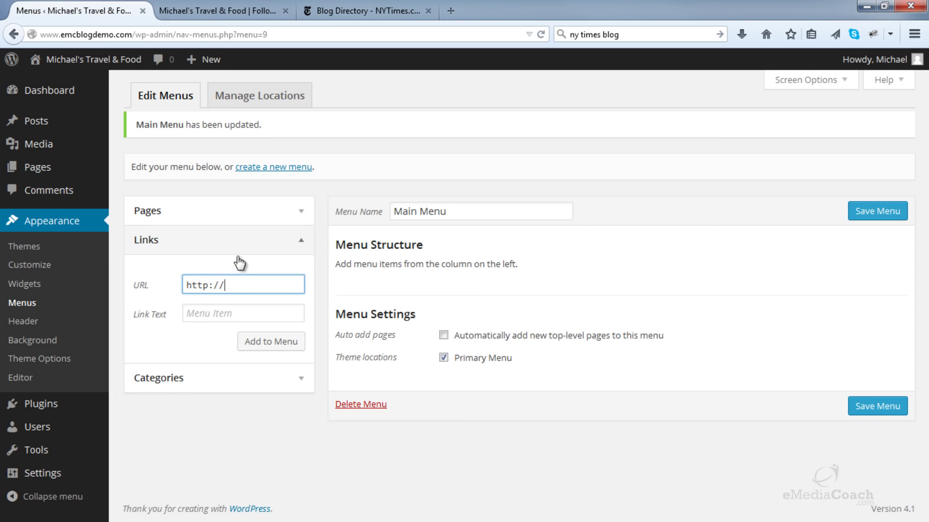
pyautogui.click(240, 286)
pyautogui.hotkey('ctrl', 'v')
pyautogui.click(221, 311)
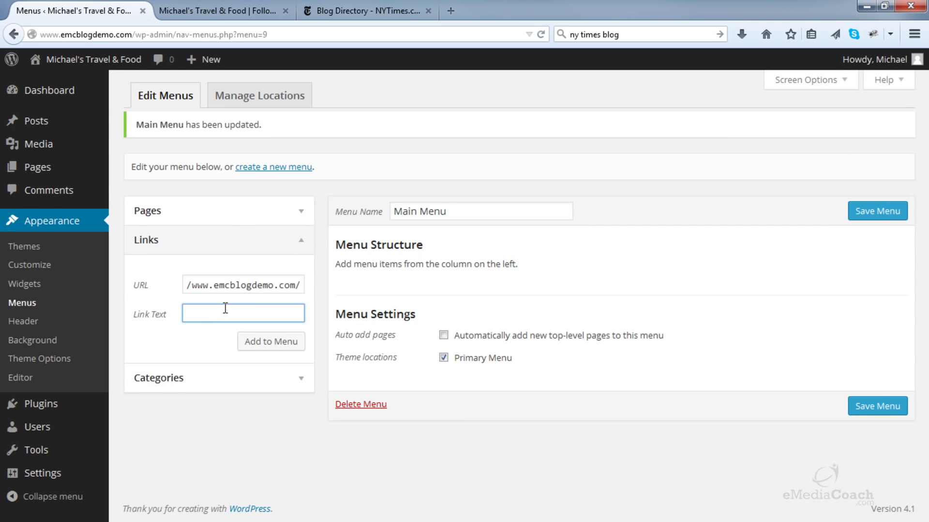
pyautogui.write('Home')
pyautogui.click(269, 342)
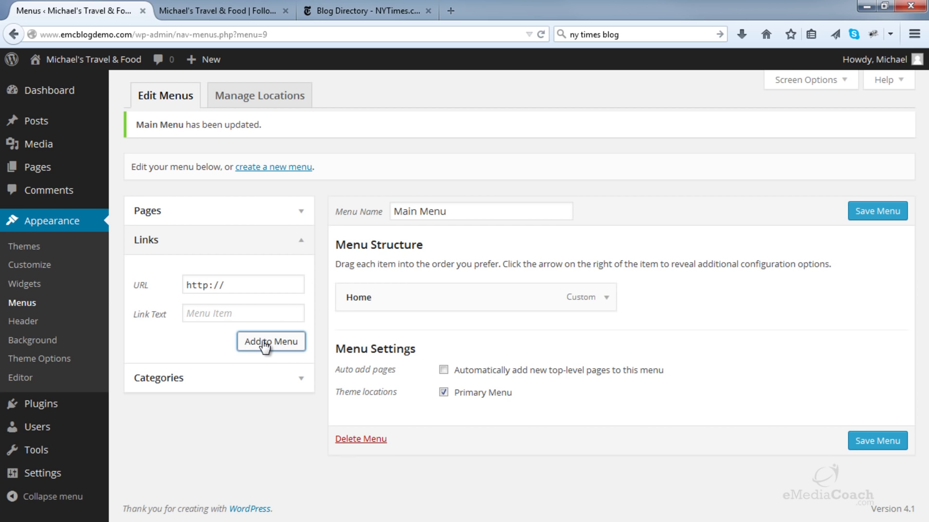
pyautogui.moveTo(86, 130)
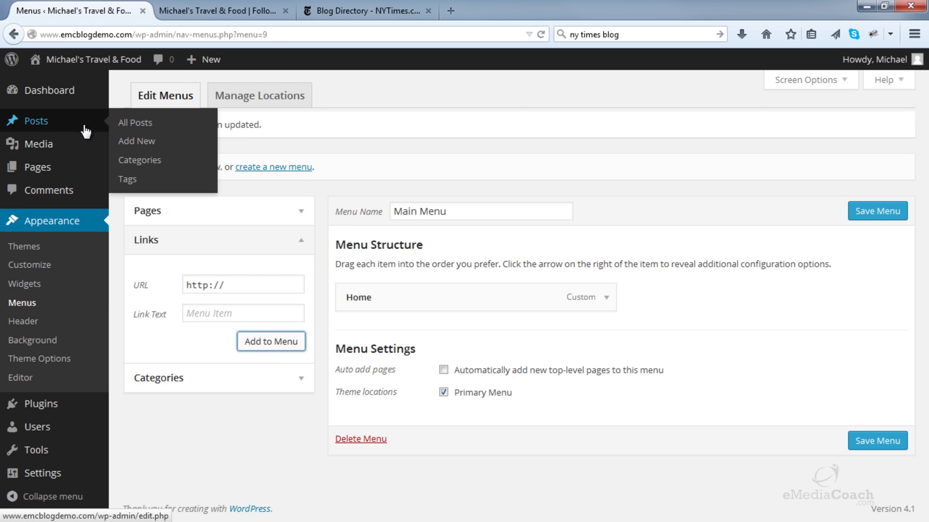
# - Open Categories in a new tab, view the Australia category page, and copy its address
pyautogui.rightClick(151, 162)
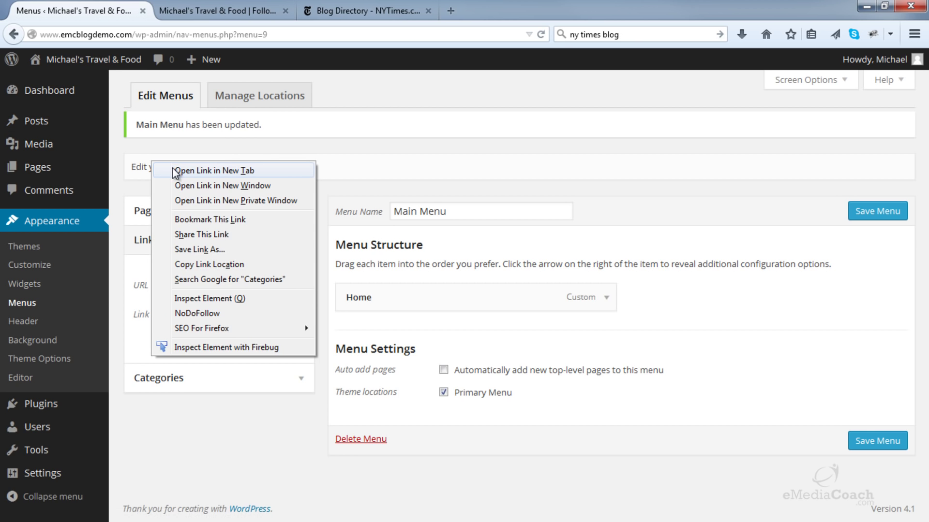
pyautogui.click(173, 170)
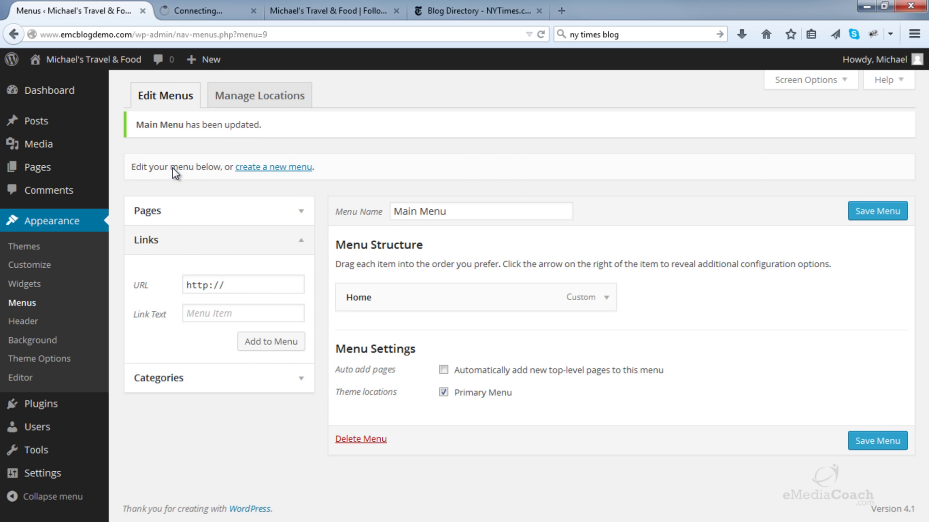
pyautogui.click(228, 16)
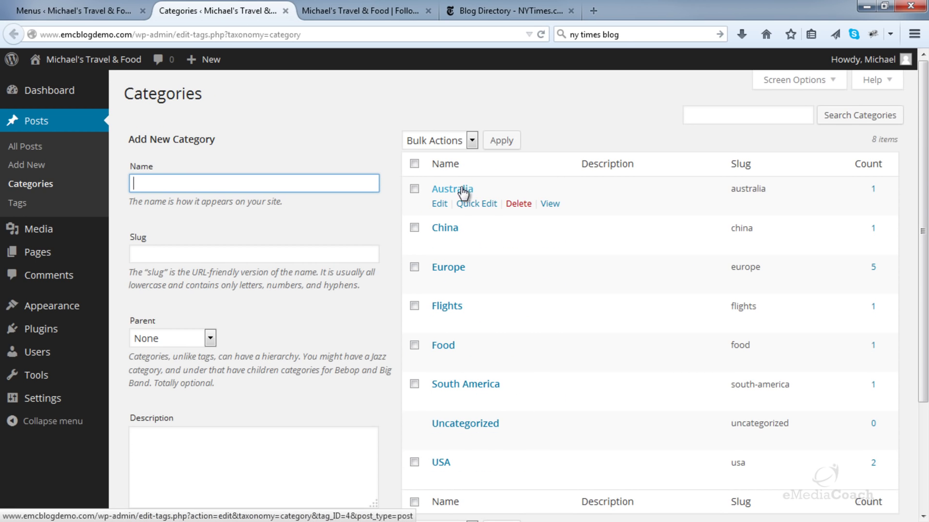
pyautogui.click(550, 205)
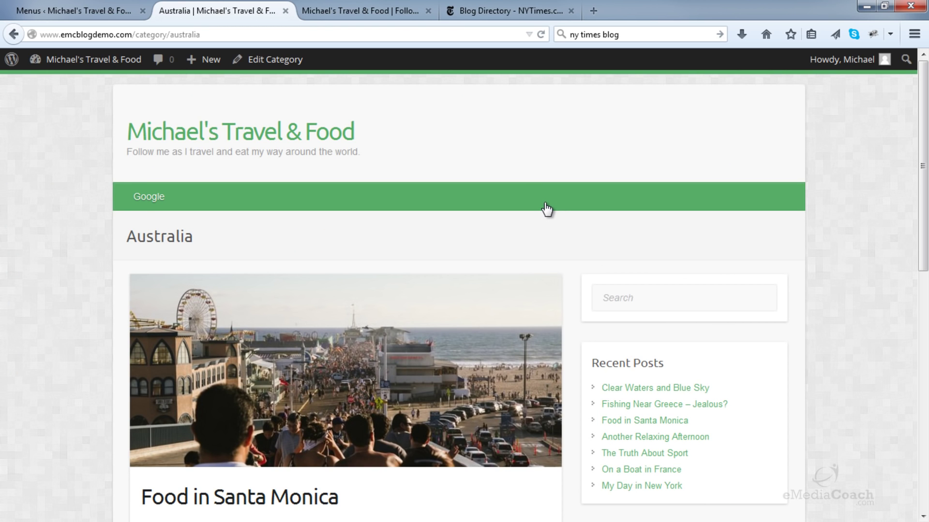
pyautogui.scroll(-5, 546, 209)
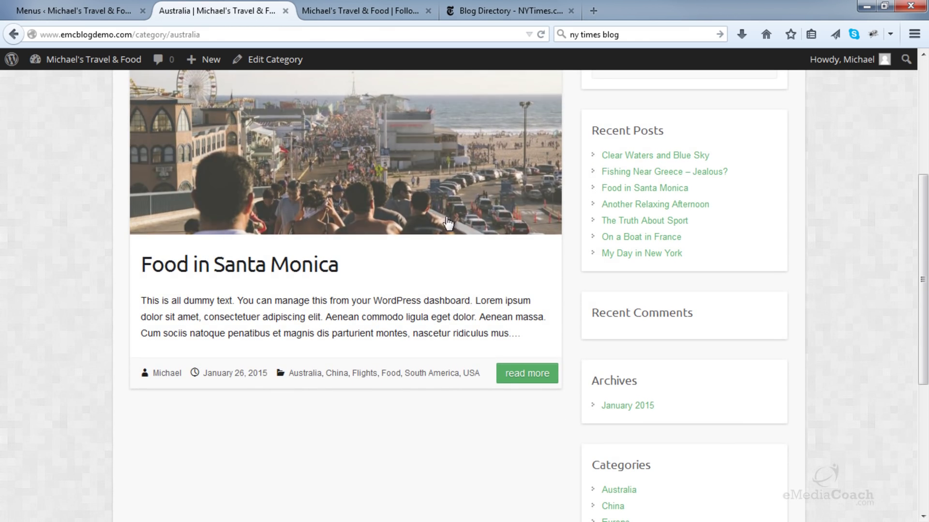
pyautogui.scroll(5, 358, 259)
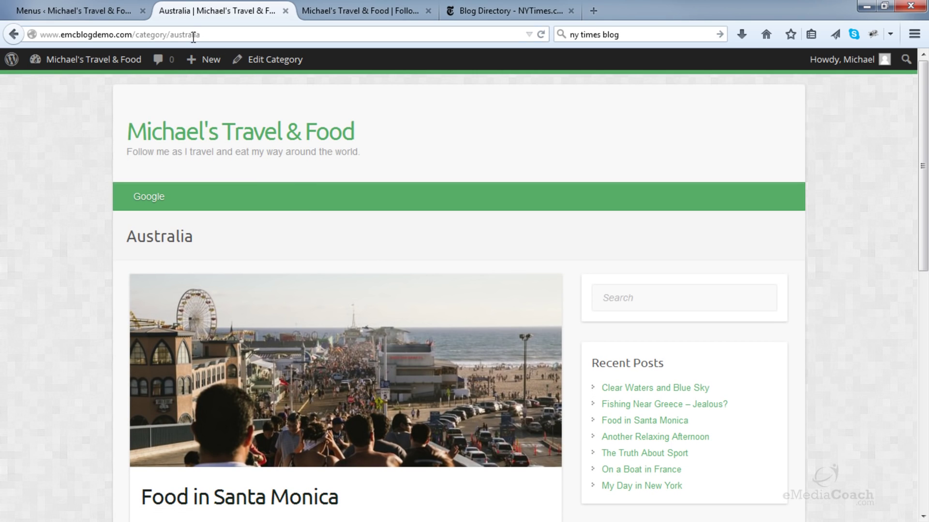
pyautogui.click(193, 35)
pyautogui.rightClick(193, 35)
pyautogui.click(227, 81)
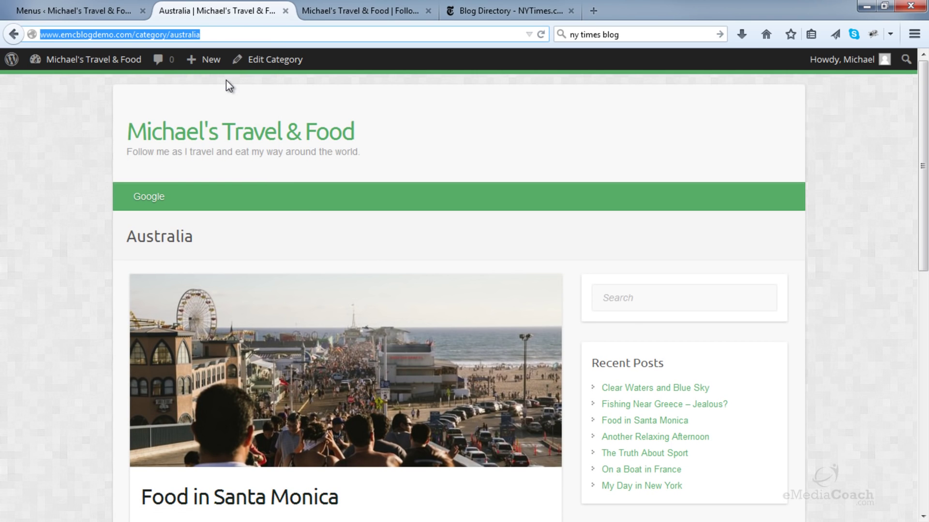
# - Add an 'Australia' custom link with the copied category address to Main Menu
pyautogui.click(99, 11)
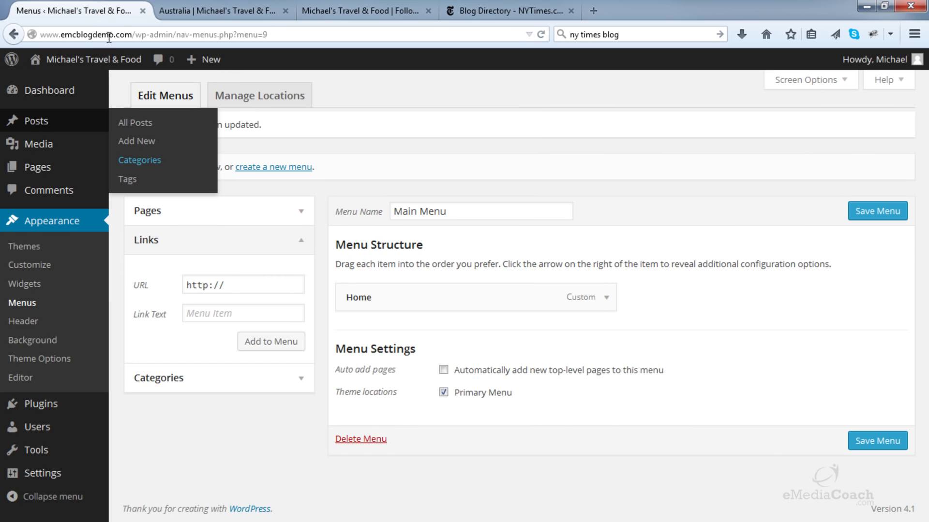
pyautogui.click(261, 288)
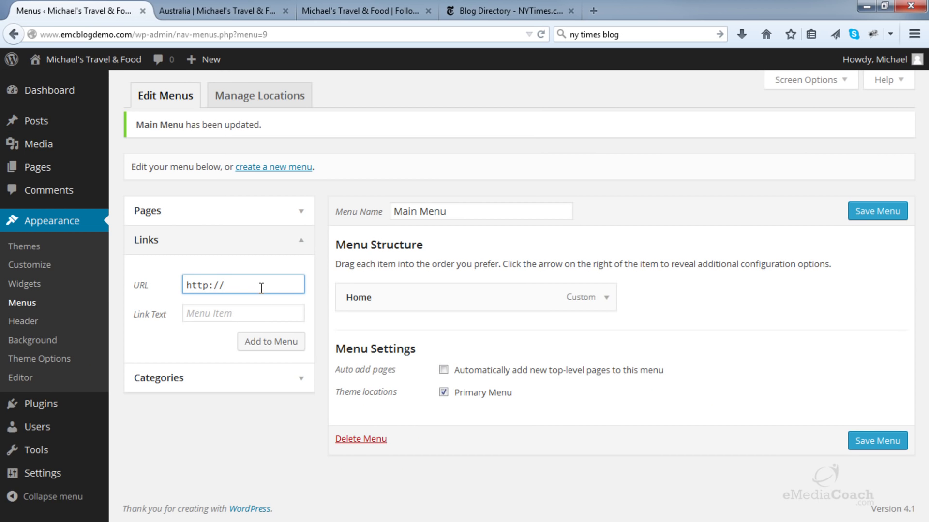
pyautogui.moveTo(269, 285); pyautogui.dragTo(169, 288)
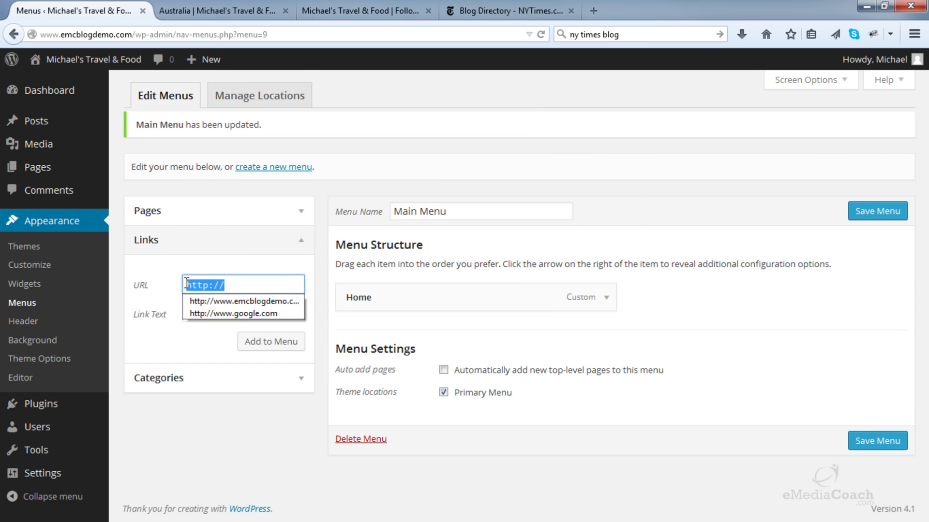
pyautogui.hotkey('ctrl', 'v')
pyautogui.click(238, 312)
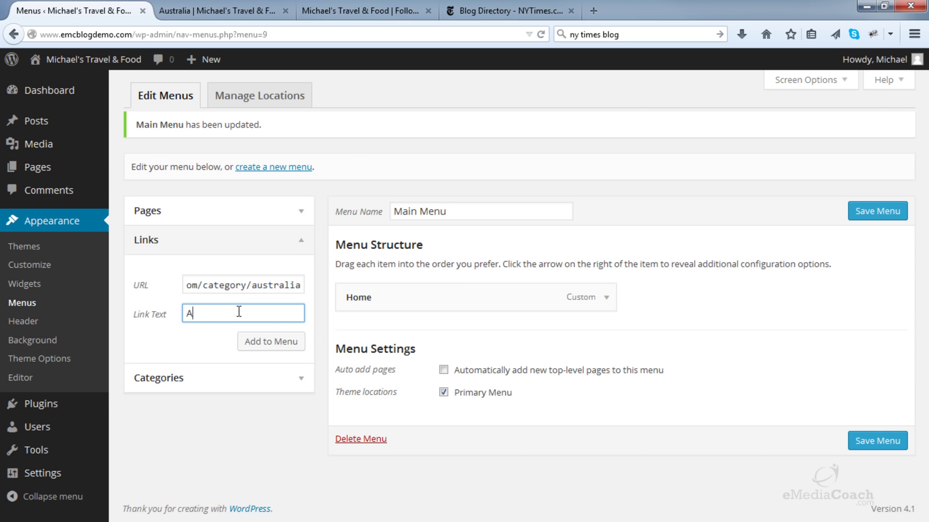
pyautogui.click(261, 344)
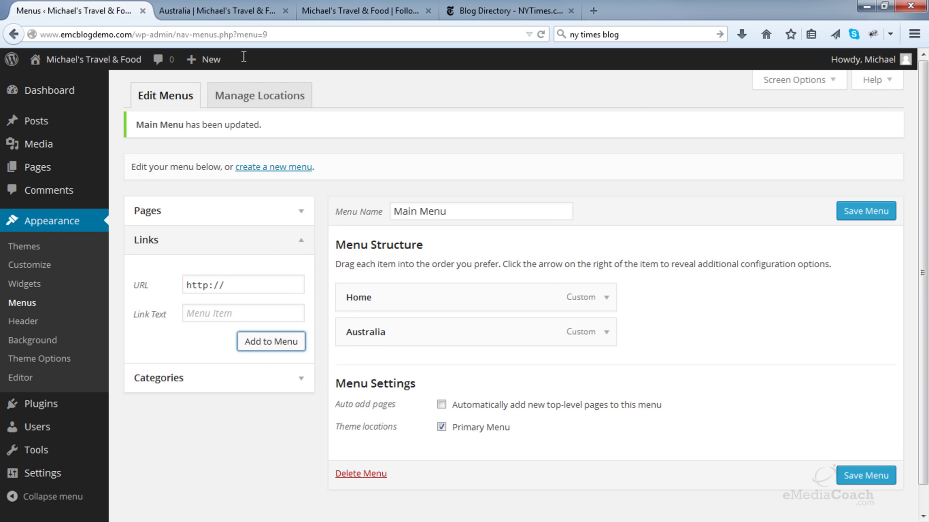
# - Open the Europe category page and copy its address
pyautogui.click(239, 7)
pyautogui.click(14, 34)
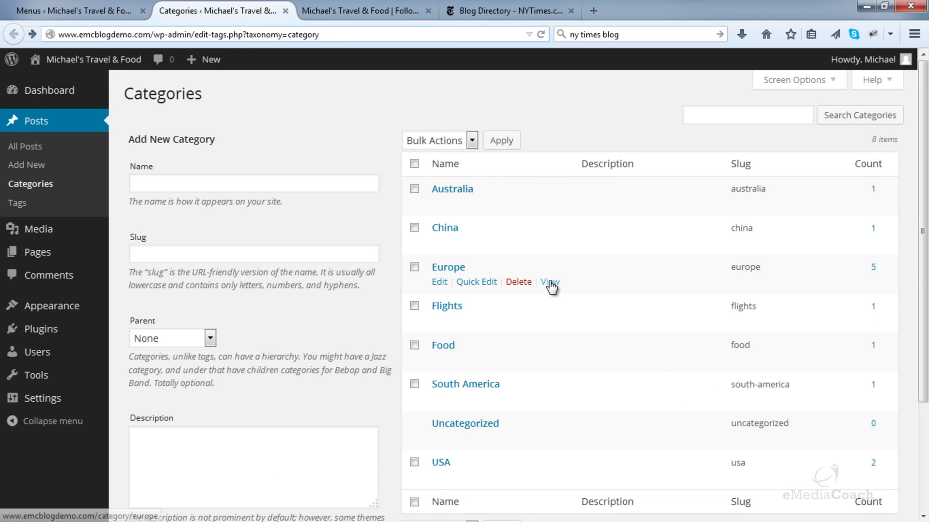
pyautogui.click(550, 283)
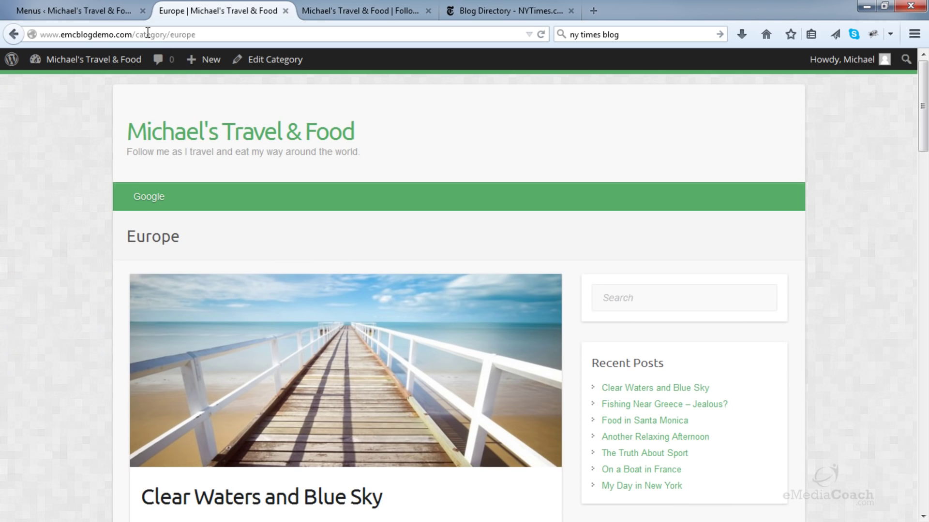
pyautogui.click(147, 34)
pyautogui.rightClick(147, 34)
pyautogui.click(180, 77)
# - Add a 'Europe' custom link with the copied category address to Main Menu
pyautogui.click(72, 10)
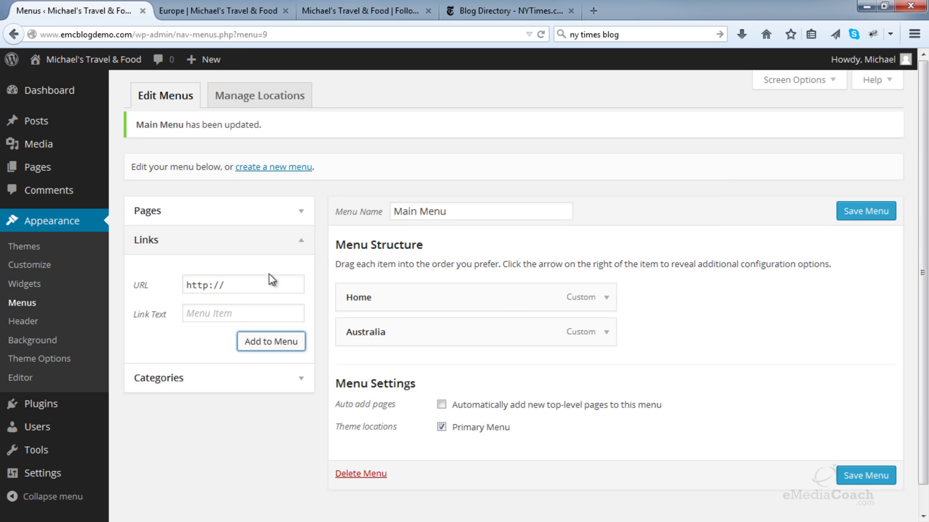
pyautogui.click(259, 286)
pyautogui.doubleClick(260, 285)
pyautogui.hotkey('ctrl', 'v')
pyautogui.click(250, 315)
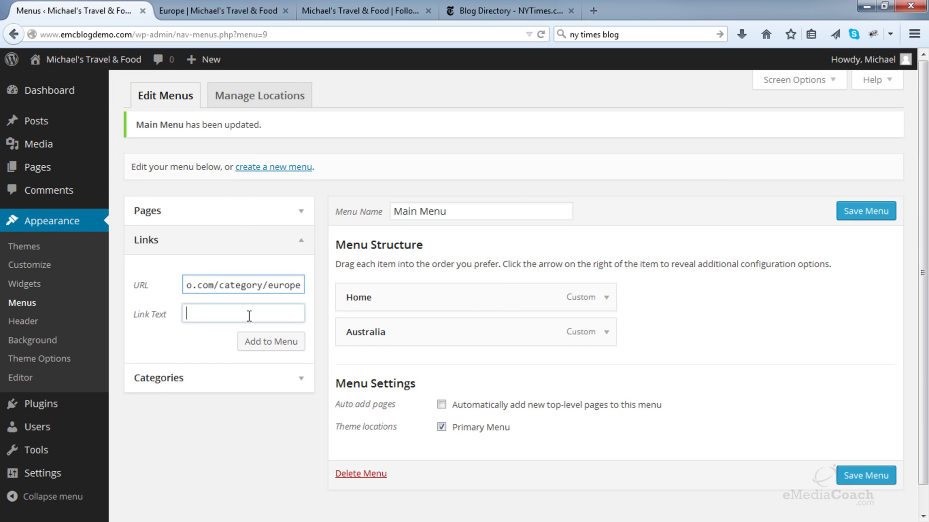
pyautogui.write('Eur')
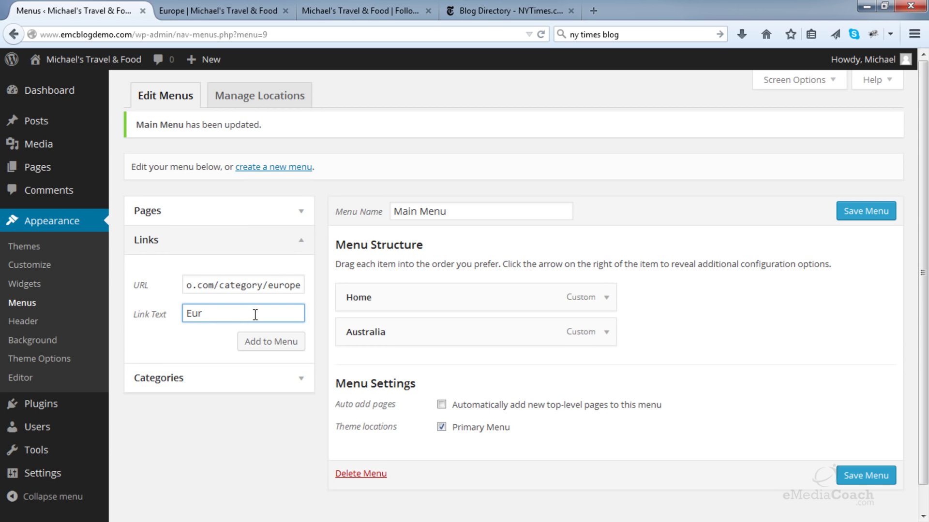
pyautogui.write('ope')
pyautogui.click(283, 352)
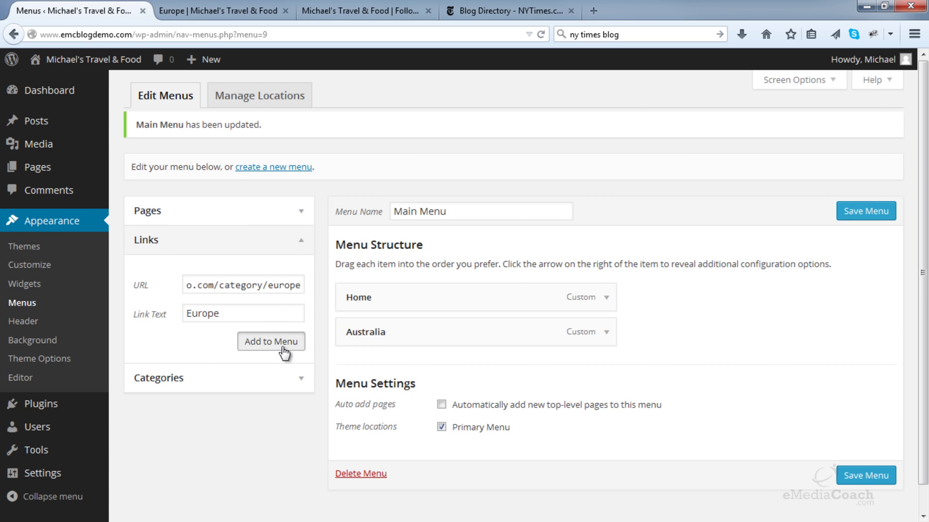
# - Open the South America category page in a new tab and copy its address
pyautogui.click(235, 10)
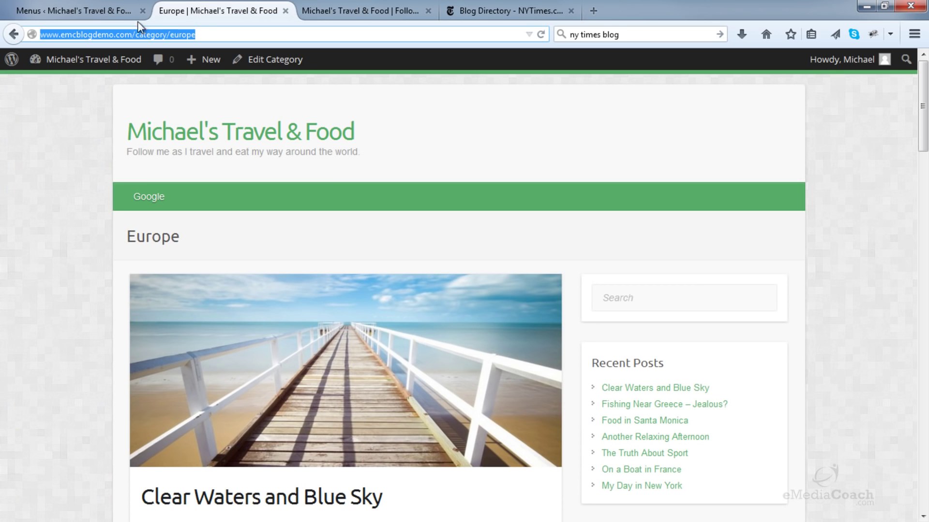
pyautogui.click(13, 34)
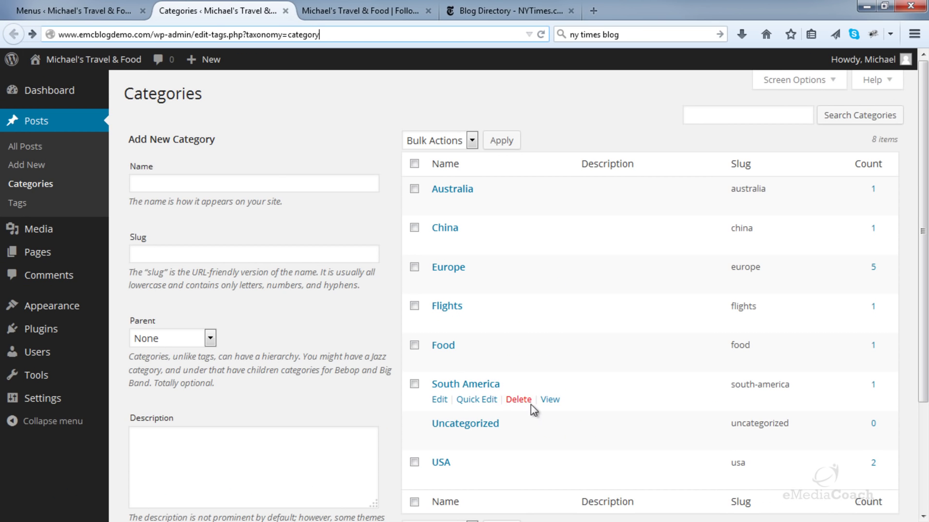
pyautogui.rightClick(546, 401)
pyautogui.click(561, 215)
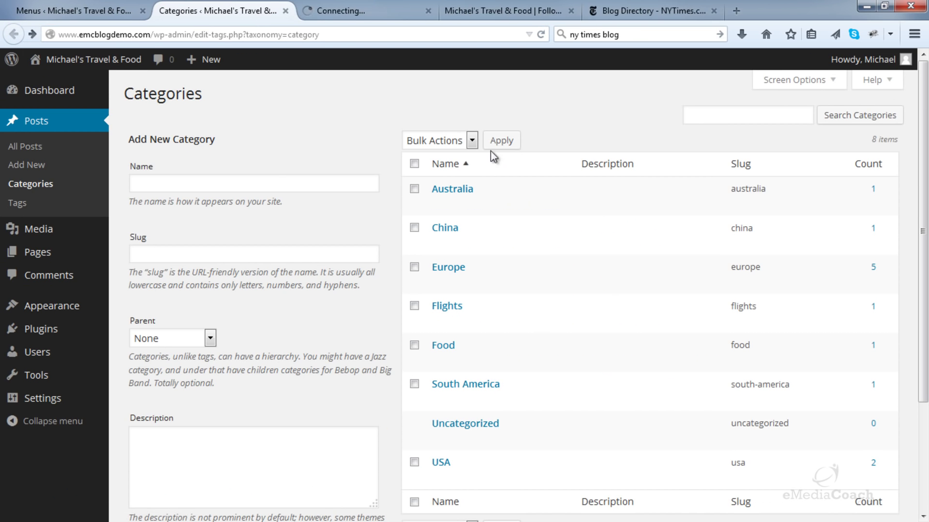
pyautogui.click(357, 10)
pyautogui.click(198, 35)
pyautogui.rightClick(199, 38)
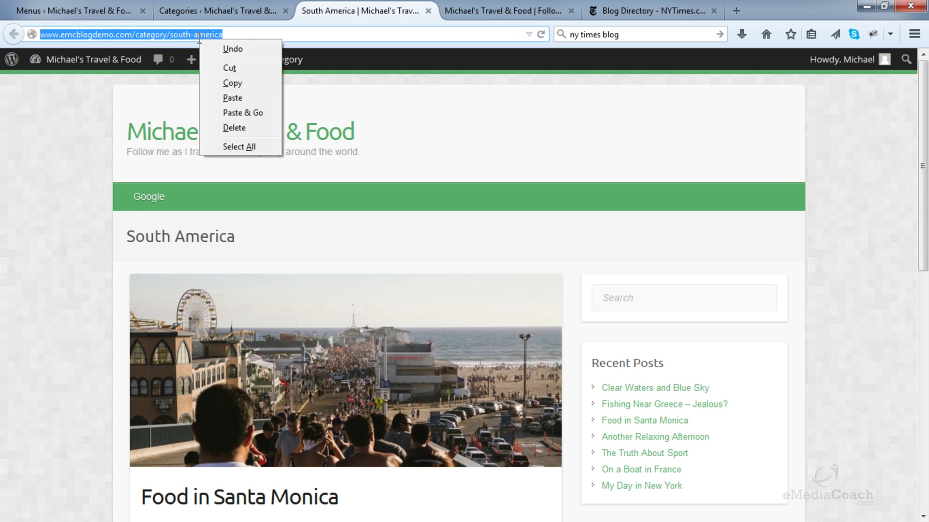
pyautogui.click(227, 83)
# - Add a 'South America' custom link with the copied address to Main Menu
pyautogui.click(105, 10)
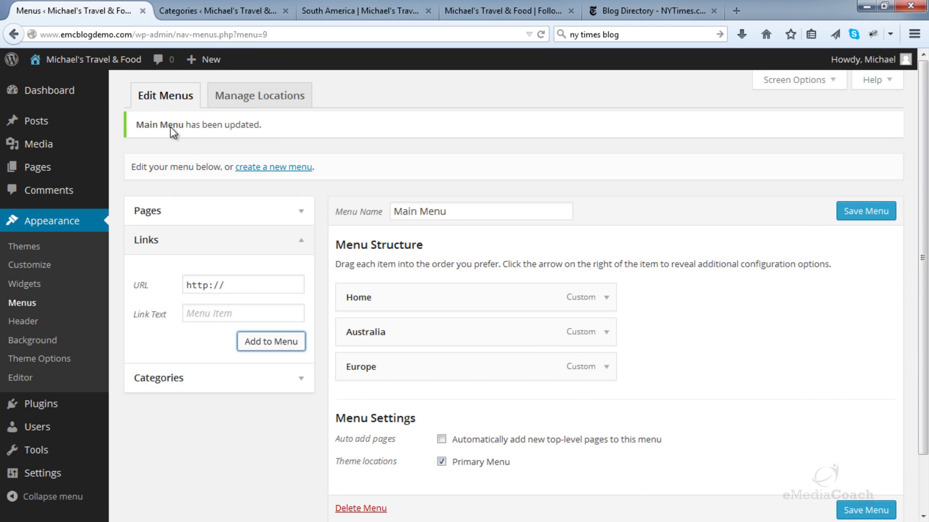
pyautogui.tripleClick(234, 284)
pyautogui.hotkey('ctrl', 'v')
pyautogui.click(239, 313)
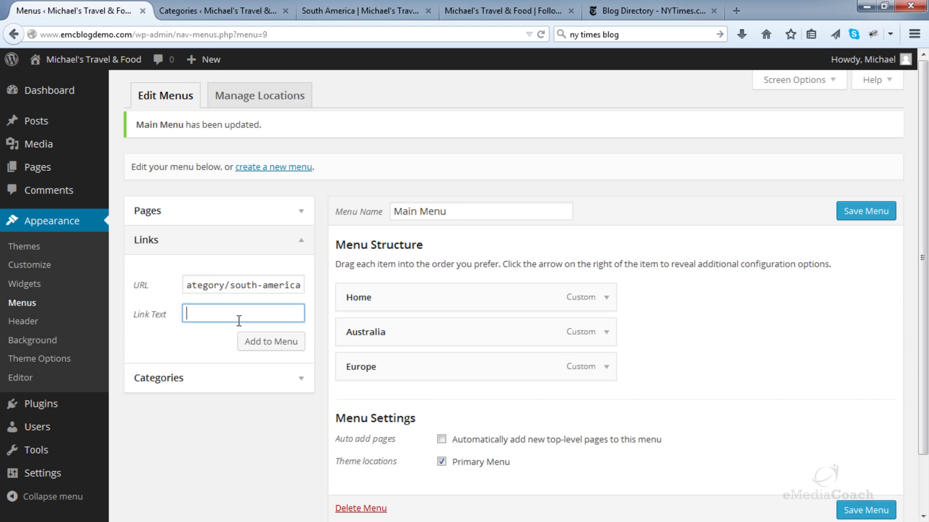
pyautogui.write('South America')
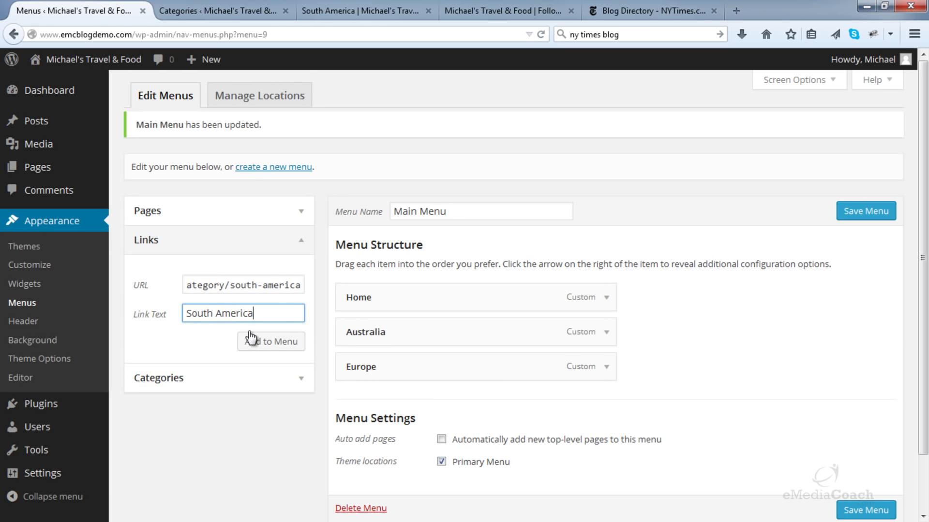
pyautogui.click(264, 342)
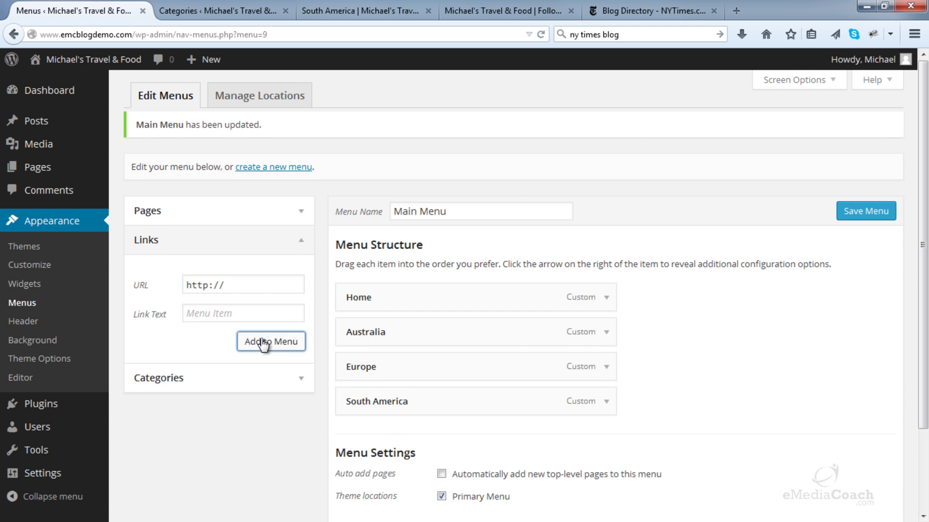
pyautogui.click(355, 7)
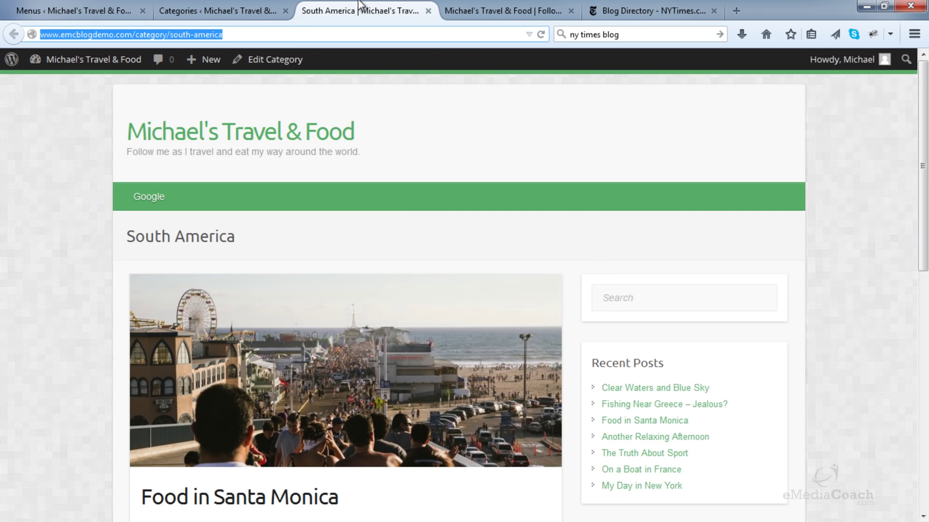
# - Open the Food and Flights category pages in new tabs
pyautogui.click(182, 9)
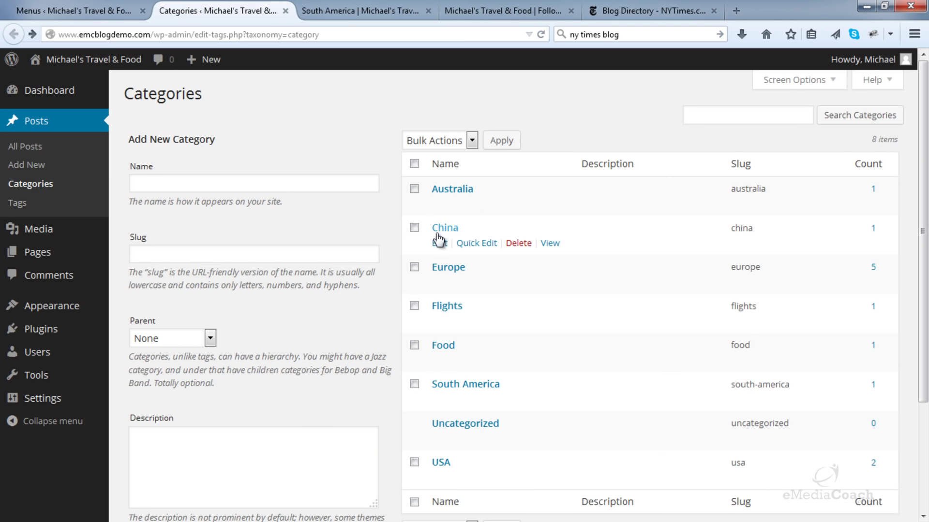
pyautogui.scroll(-2, 447, 208)
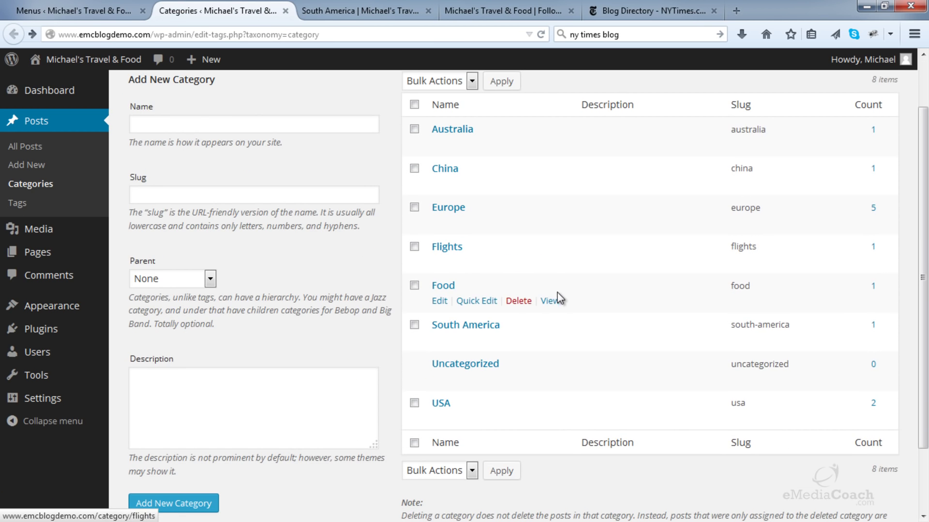
pyautogui.rightClick(549, 303)
pyautogui.click(573, 312)
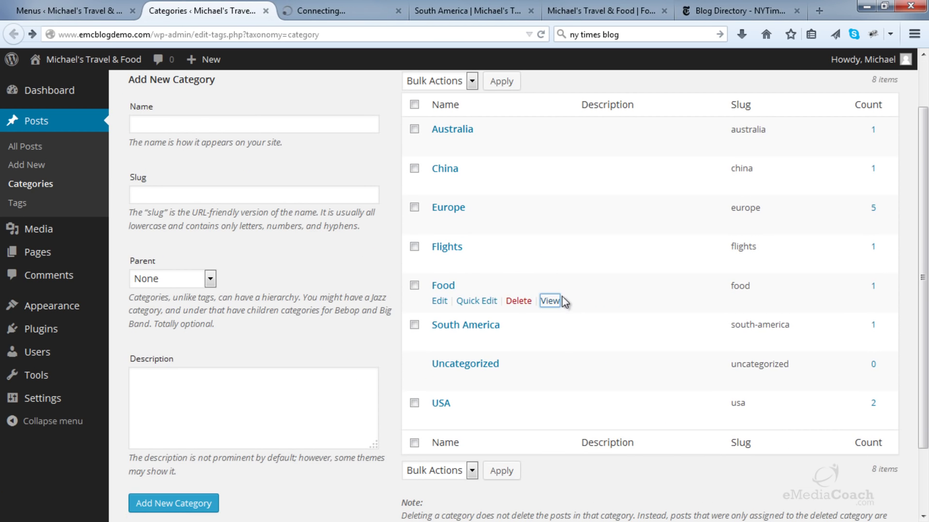
pyautogui.rightClick(550, 262)
pyautogui.click(573, 274)
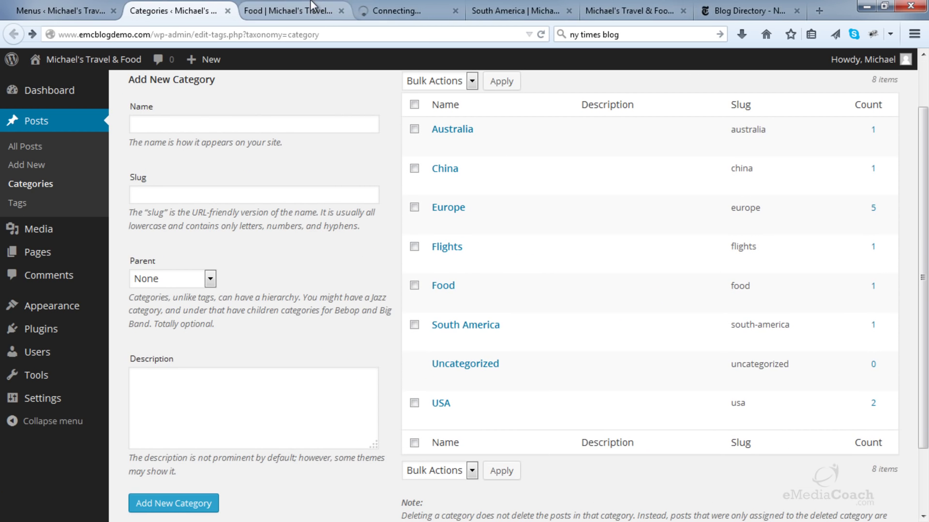
# - Copy the Food category address and add it as a 'Food' custom link
pyautogui.click(300, 12)
pyautogui.click(297, 30)
pyautogui.hotkey('ctrl', 'c')
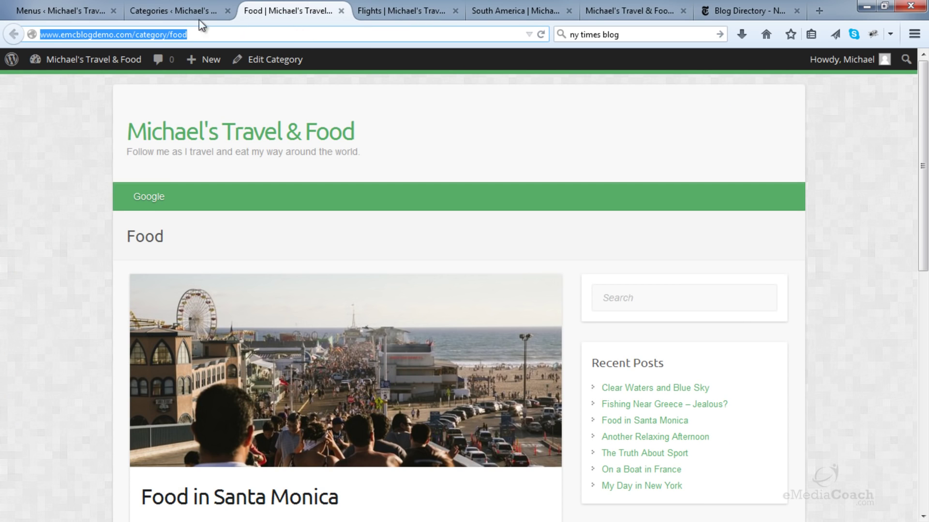
pyautogui.click(62, 10)
pyautogui.click(237, 290)
pyautogui.hotkey('ctrl', 'v')
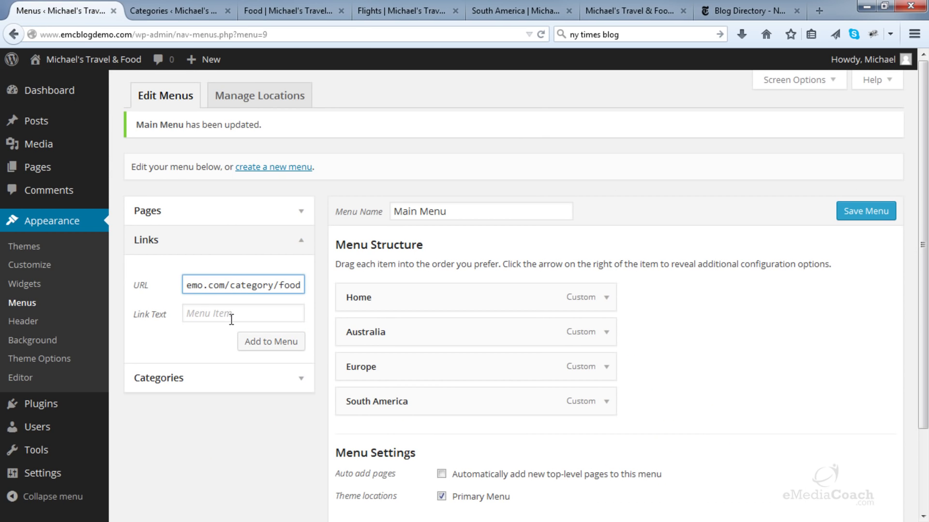
pyautogui.click(231, 317)
pyautogui.write('Foo')
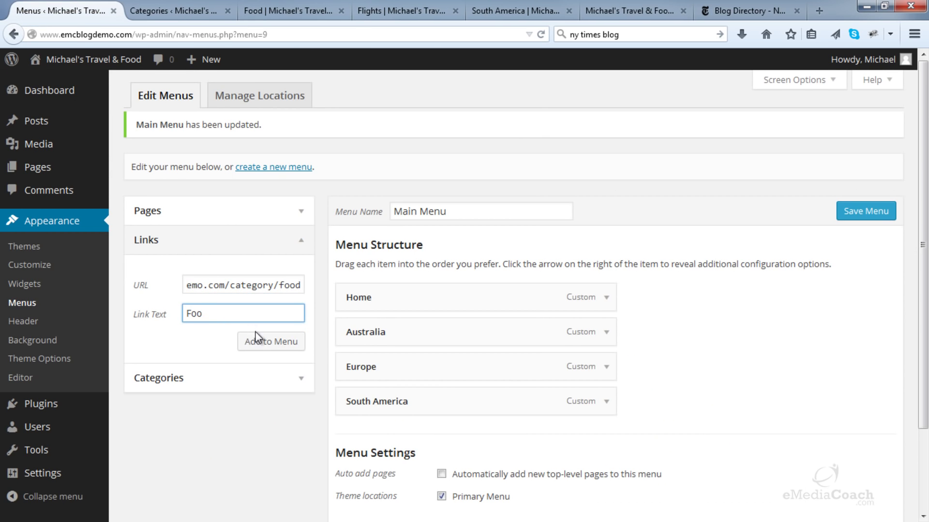
pyautogui.write('d')
pyautogui.click(264, 343)
# - Copy the Flights category address and add it as a 'Flights' custom link
pyautogui.click(420, 6)
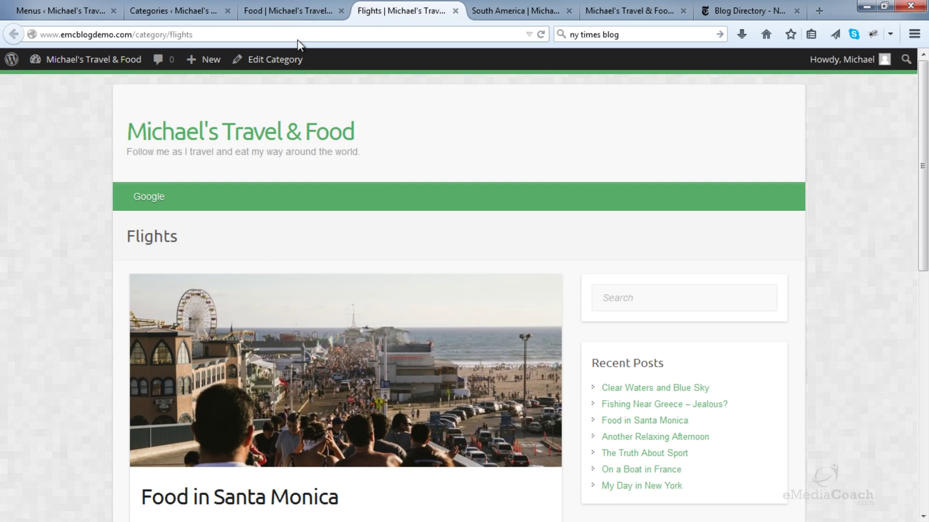
pyautogui.click(290, 34)
pyautogui.rightClick(292, 34)
pyautogui.click(322, 79)
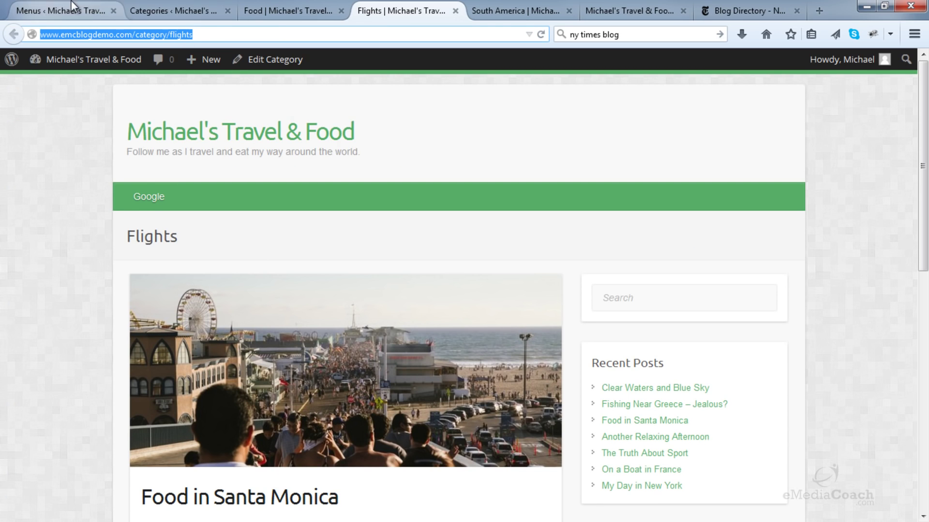
pyautogui.click(60, 11)
pyautogui.click(255, 285)
pyautogui.hotkey('ctrl', 'a')
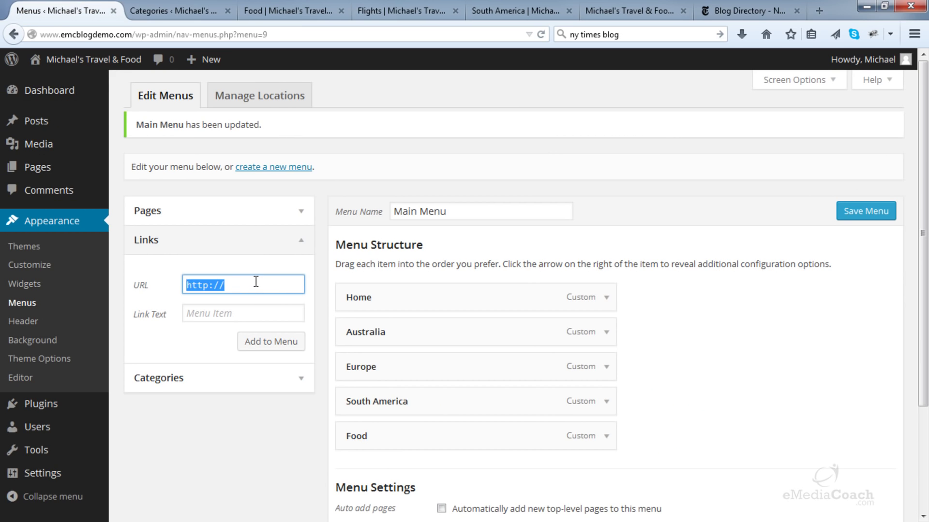
pyautogui.hotkey('ctrl', 'v')
pyautogui.click(255, 313)
pyautogui.write('Flights')
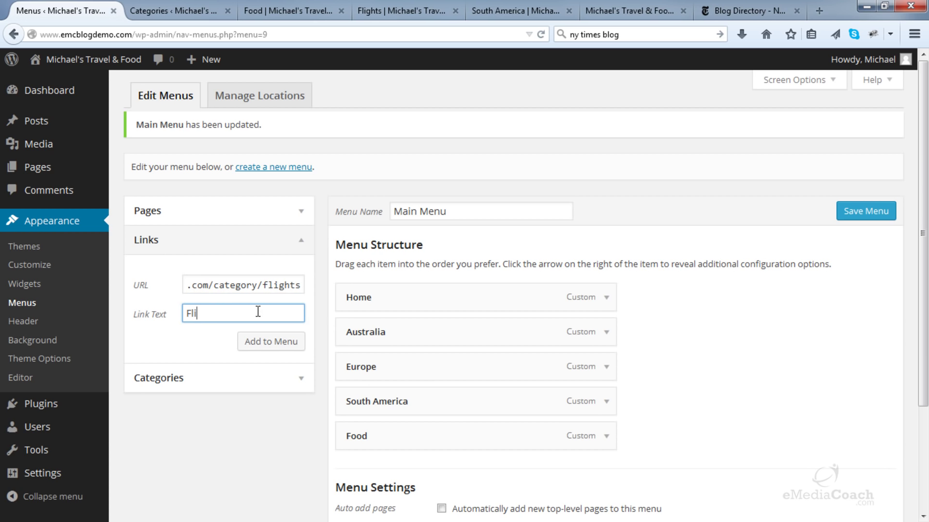
pyautogui.click(274, 341)
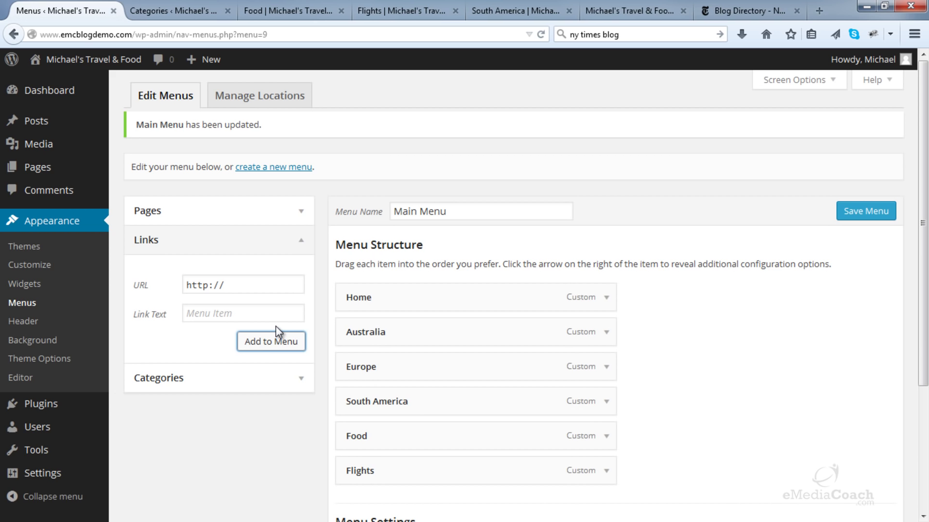
pyautogui.scroll(-3, 270, 326)
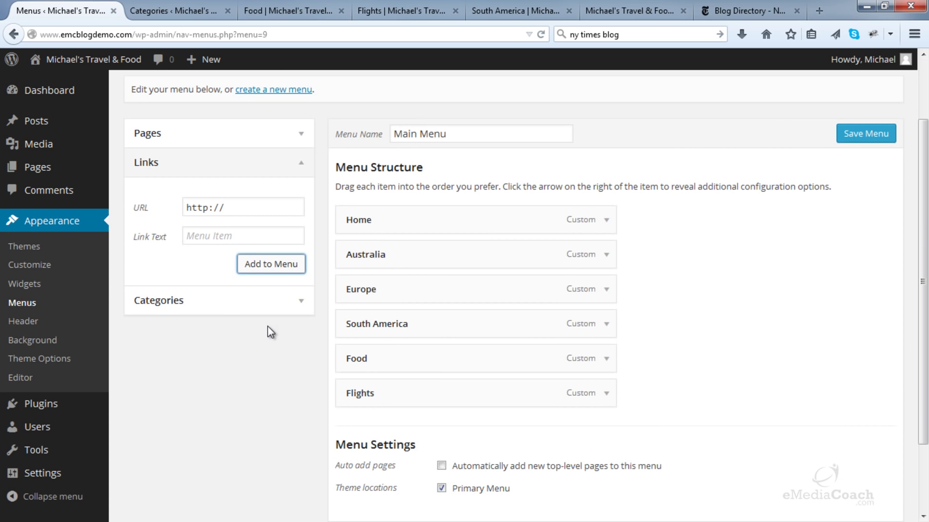
# - Open the Contact Me page from the Pages list and copy its address
pyautogui.moveTo(76, 179)
pyautogui.rightClick(130, 170)
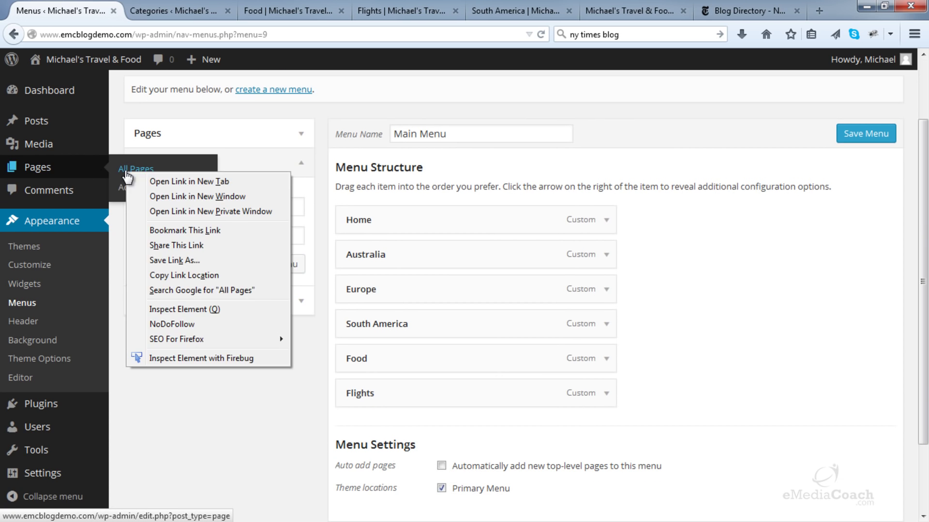
pyautogui.click(153, 180)
pyautogui.click(154, 10)
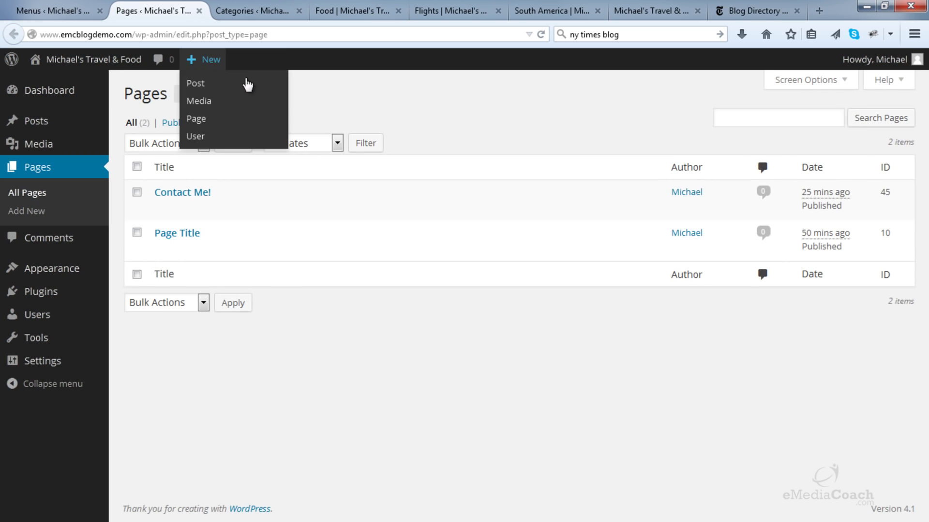
pyautogui.rightClick(269, 210)
pyautogui.click(292, 217)
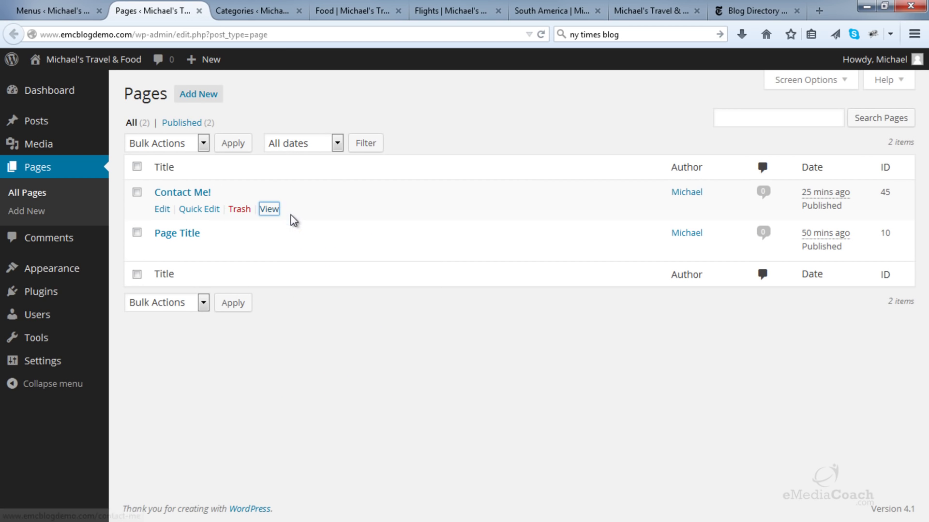
pyautogui.click(225, 11)
pyautogui.click(169, 39)
pyautogui.rightClick(169, 39)
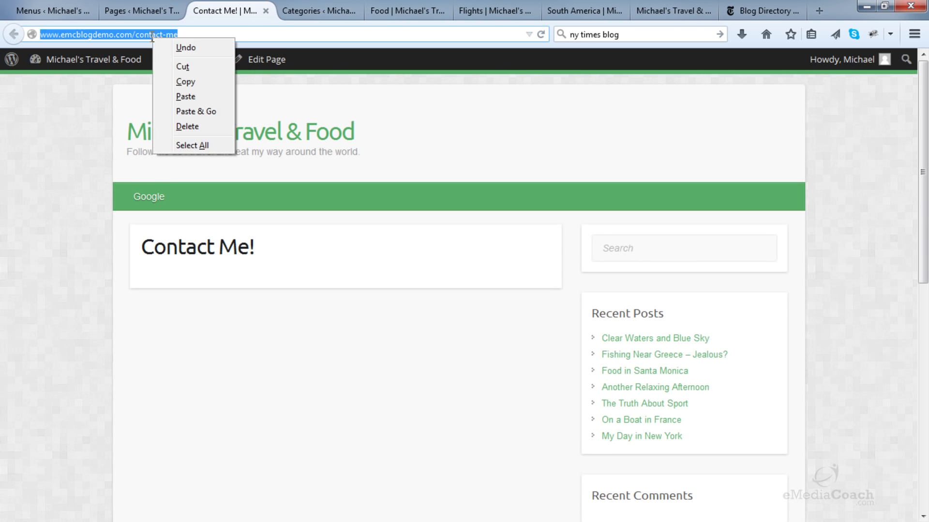
pyautogui.click(191, 83)
# - Add a 'Contace Me' custom link with that address and save the menu
pyautogui.click(266, 11)
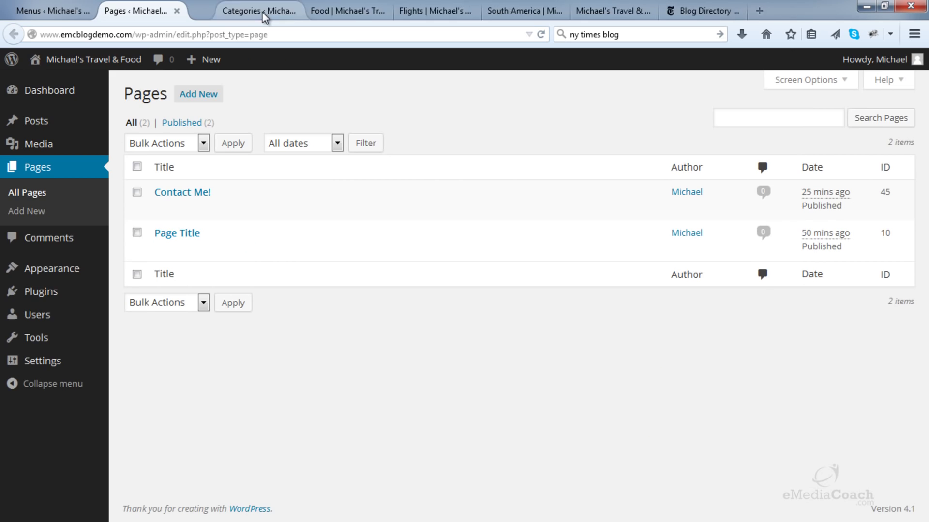
pyautogui.click(68, 10)
pyautogui.click(237, 208)
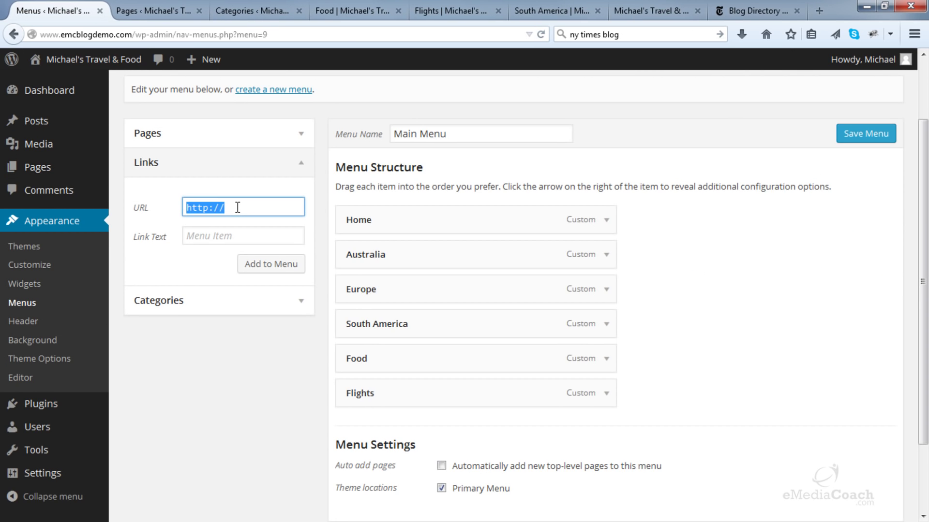
pyautogui.hotkey('ctrl', 'v')
pyautogui.click(231, 229)
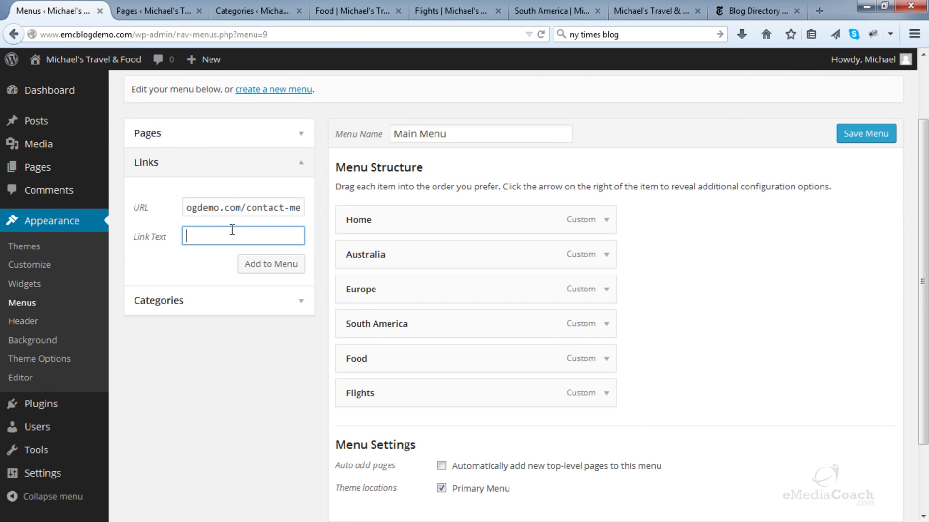
pyautogui.write('Contace Me')
pyautogui.click(248, 265)
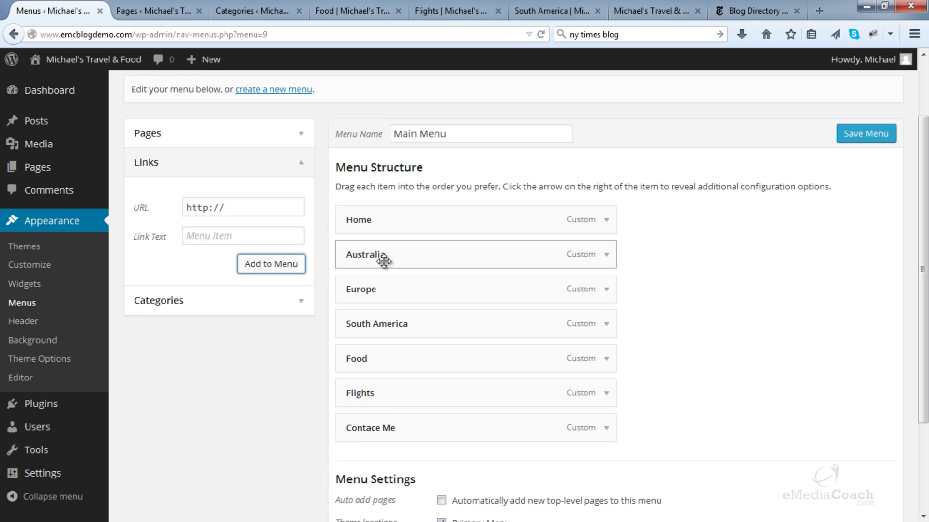
pyautogui.click(842, 144)
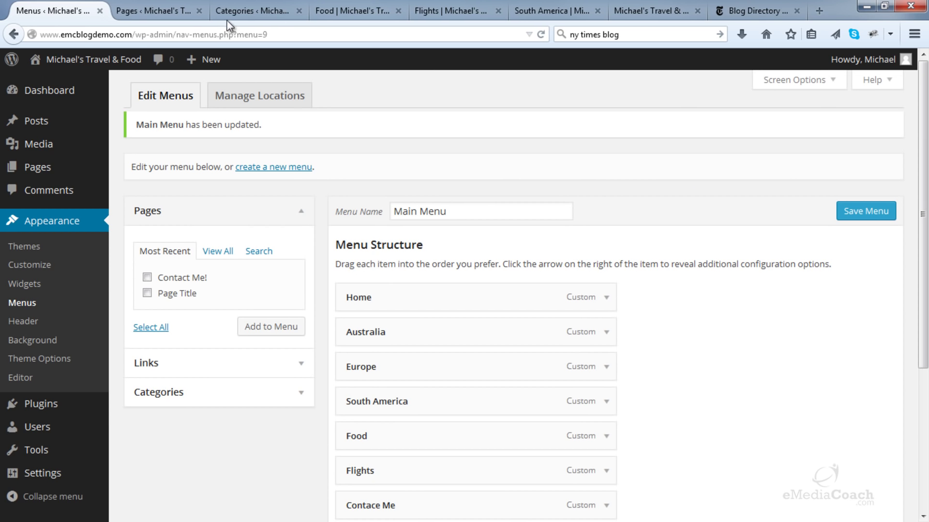
# - Close the Pages, Categories, Food, Flights and South America tabs
pyautogui.click(200, 11)
pyautogui.click(199, 10)
pyautogui.click(199, 10)
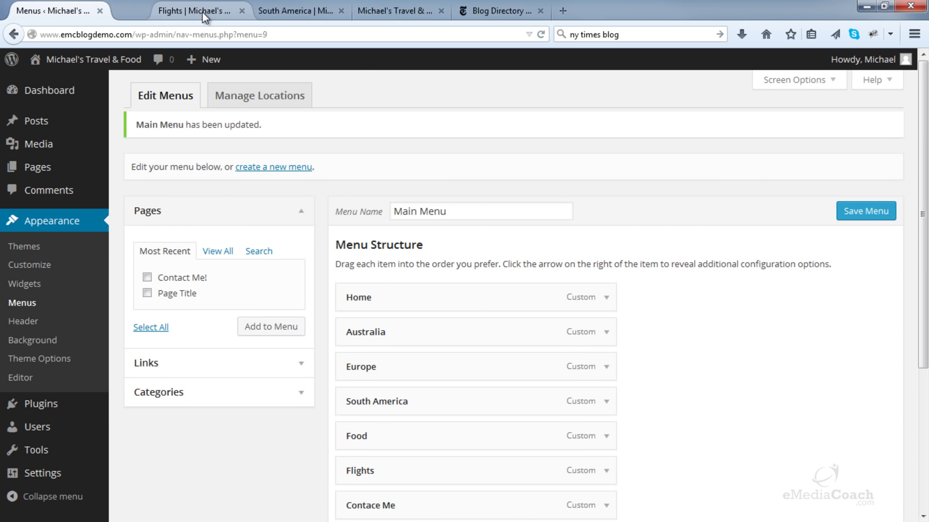
pyautogui.click(199, 11)
pyautogui.click(200, 11)
# - Open the live site in a new tab and browse the Europe category's posts
pyautogui.moveTo(92, 59)
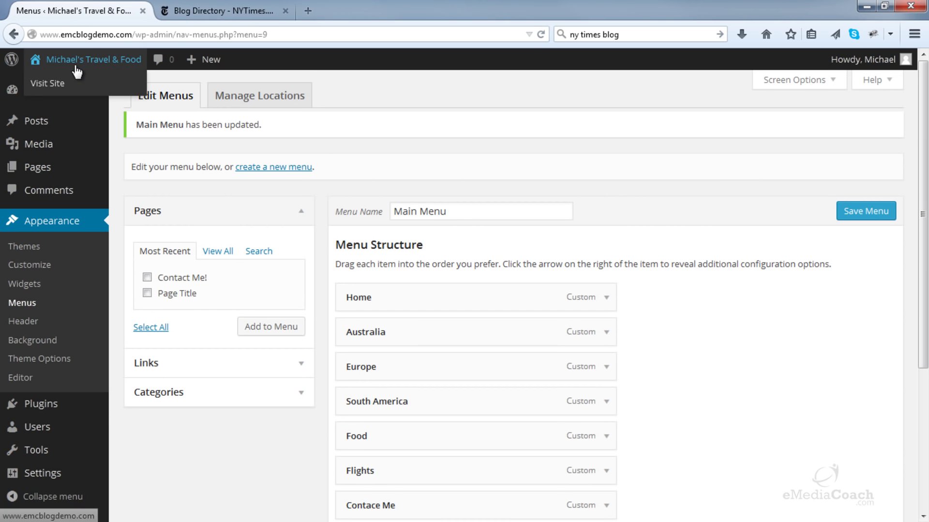
pyautogui.rightClick(73, 86)
pyautogui.click(97, 92)
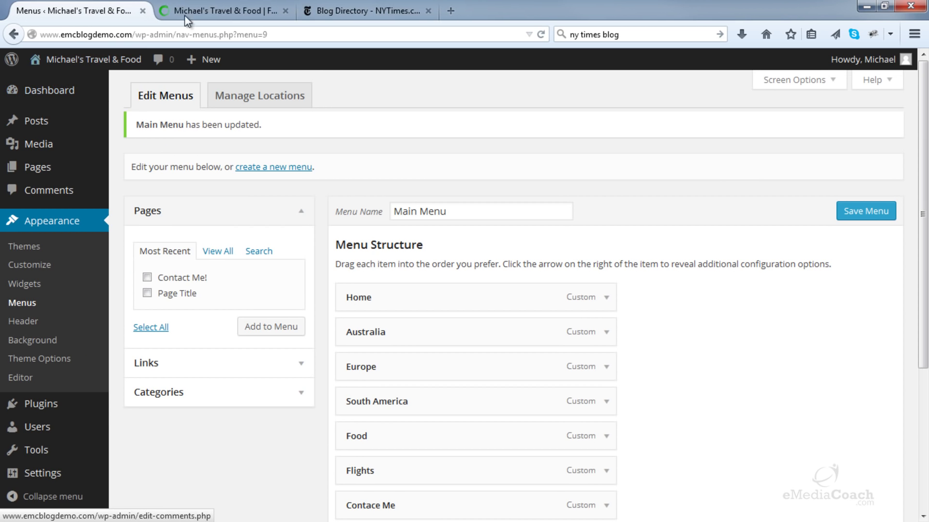
pyautogui.click(214, 6)
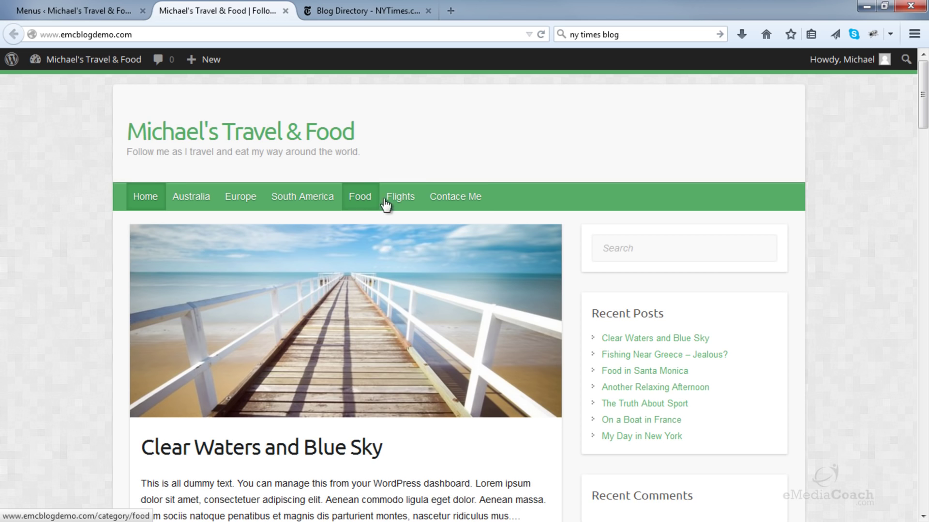
pyautogui.click(232, 200)
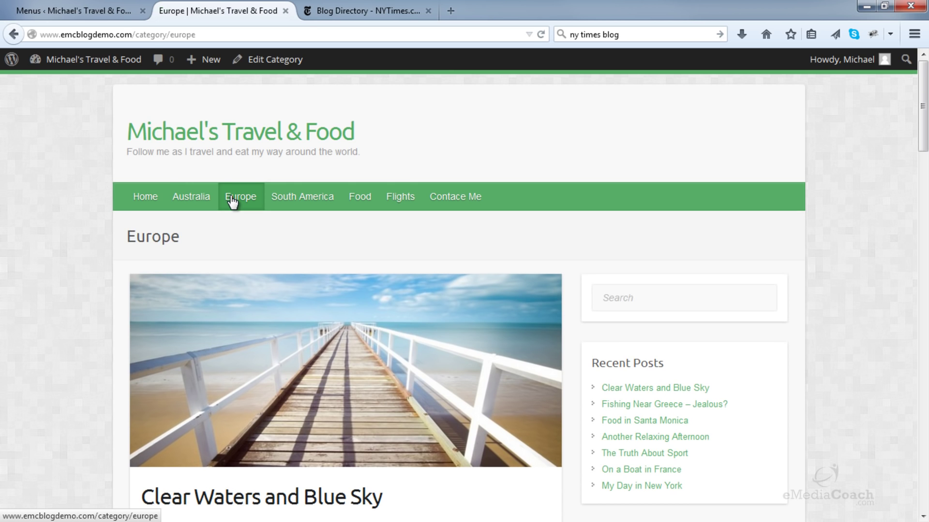
pyautogui.scroll(-6, 110, 204)
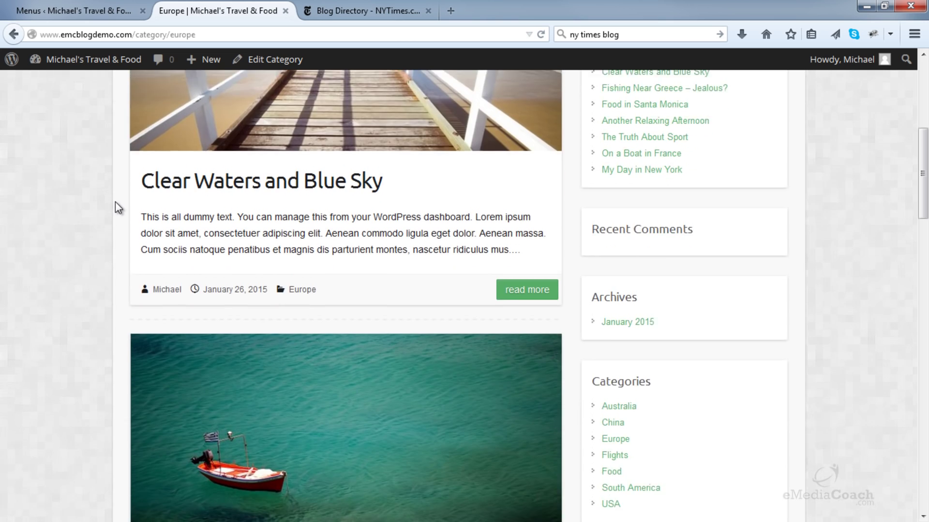
pyautogui.scroll(-10, 126, 201)
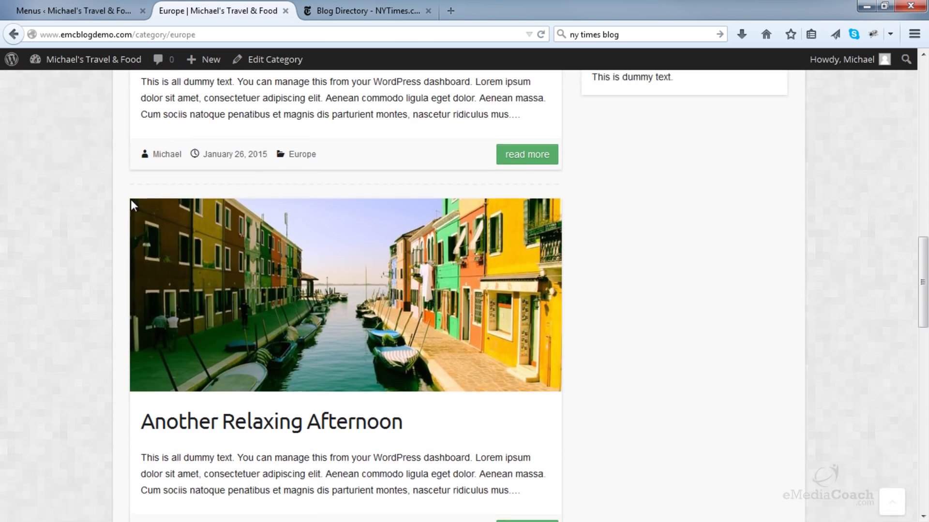
pyautogui.scroll(-10, 104, 211)
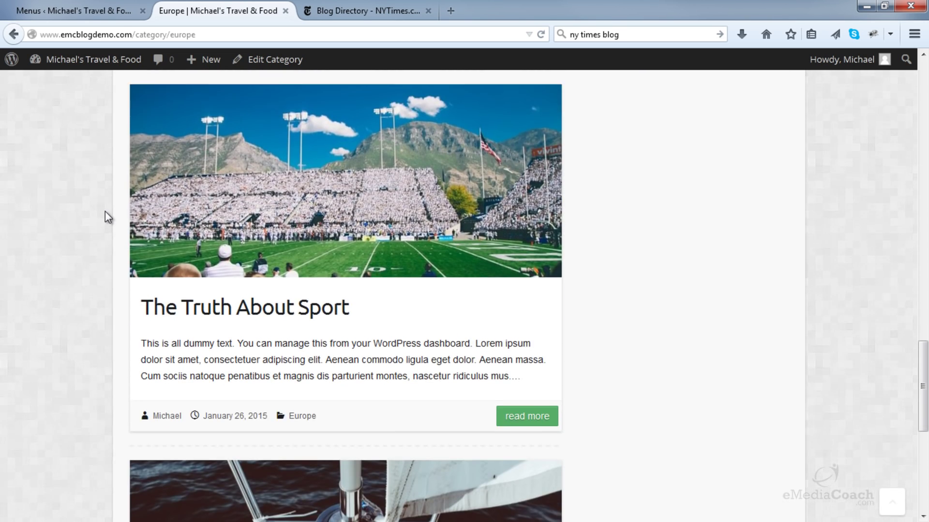
pyautogui.scroll(-8, 106, 211)
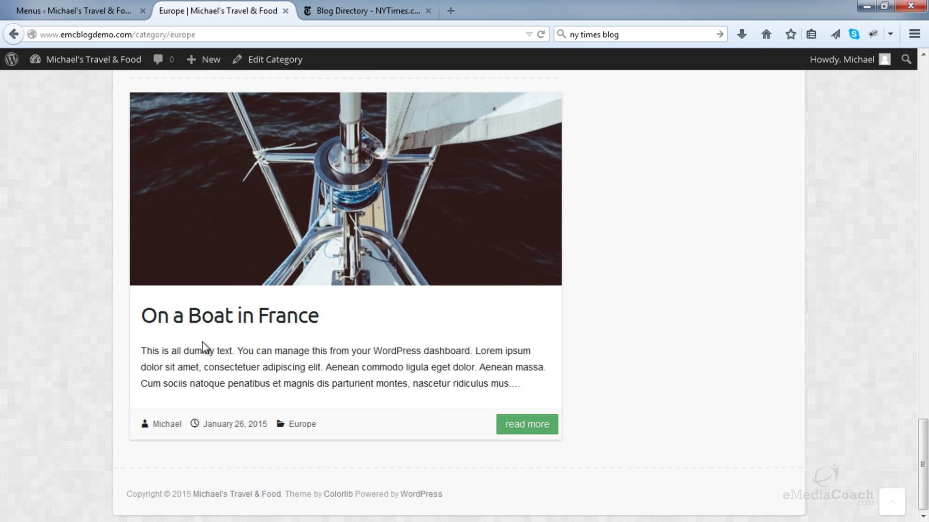
pyautogui.scroll(4, 302, 424)
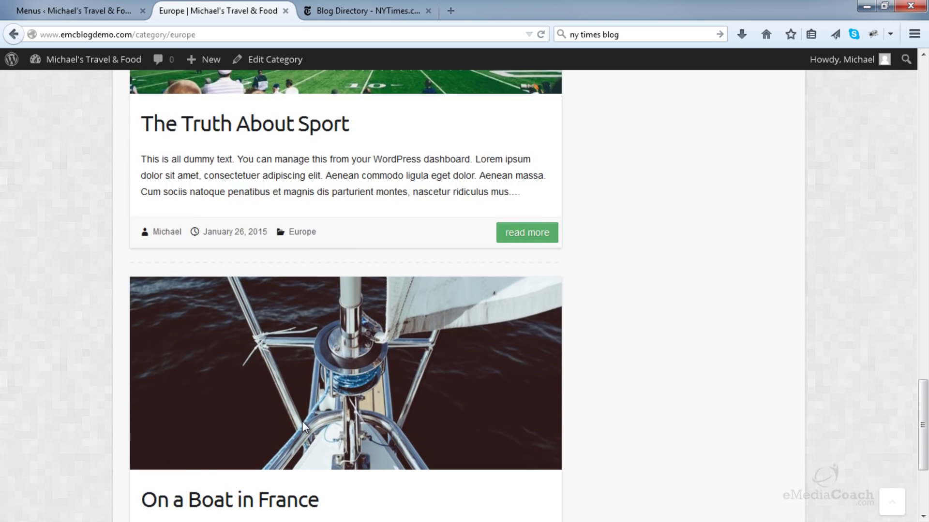
pyautogui.scroll(4, 302, 426)
pyautogui.scroll(8, 300, 418)
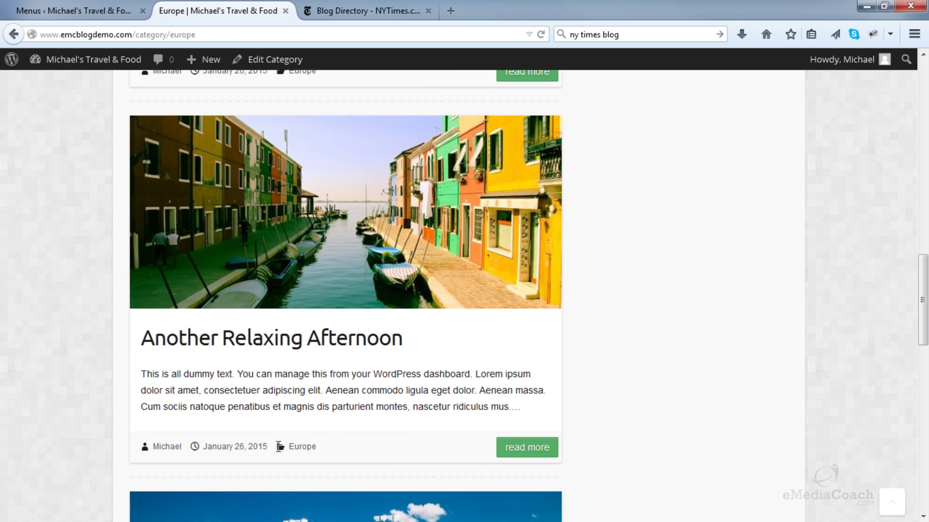
pyautogui.scroll(5, 297, 444)
pyautogui.scroll(12, 295, 314)
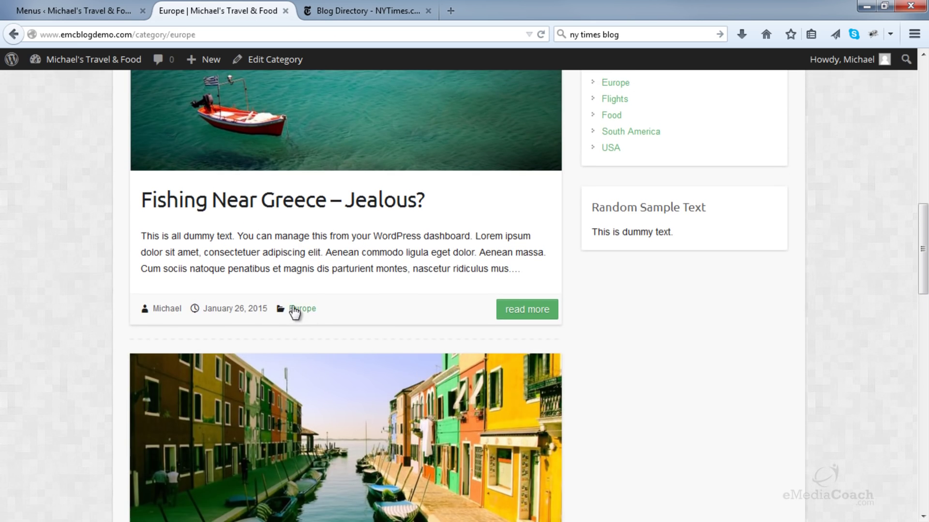
pyautogui.scroll(2, 294, 314)
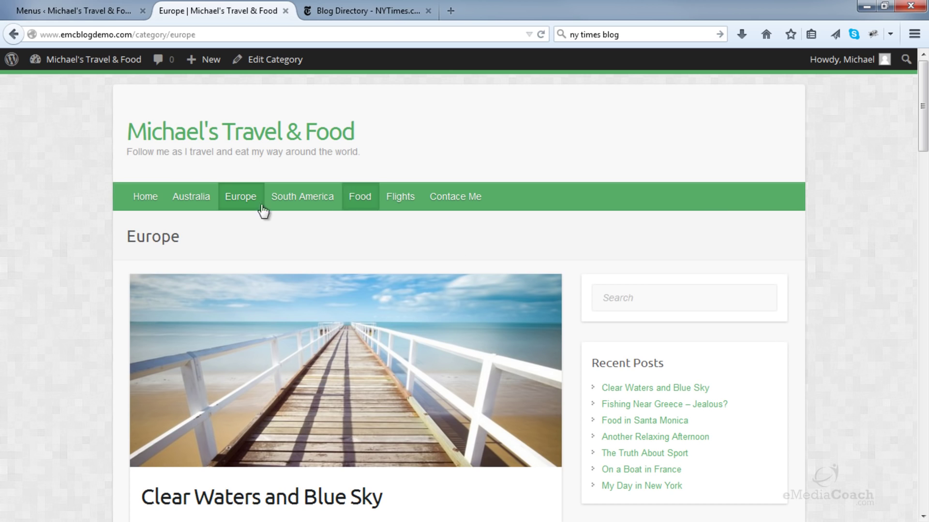
pyautogui.click(90, 6)
# - Reorder to Home, Europe, South America, Australia and correct 'Contace Me' to 'Contact Me'
pyautogui.scroll(-3, 532, 233)
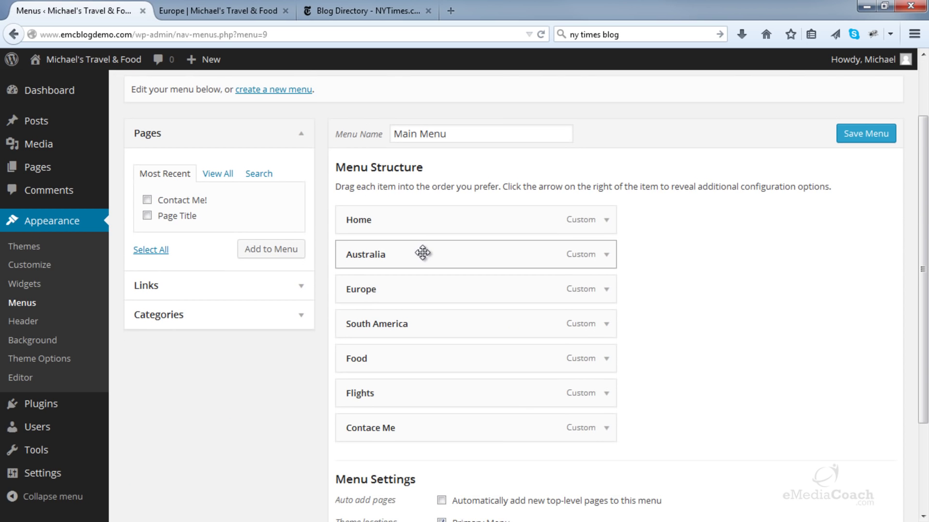
pyautogui.moveTo(423, 251); pyautogui.dragTo(420, 292)
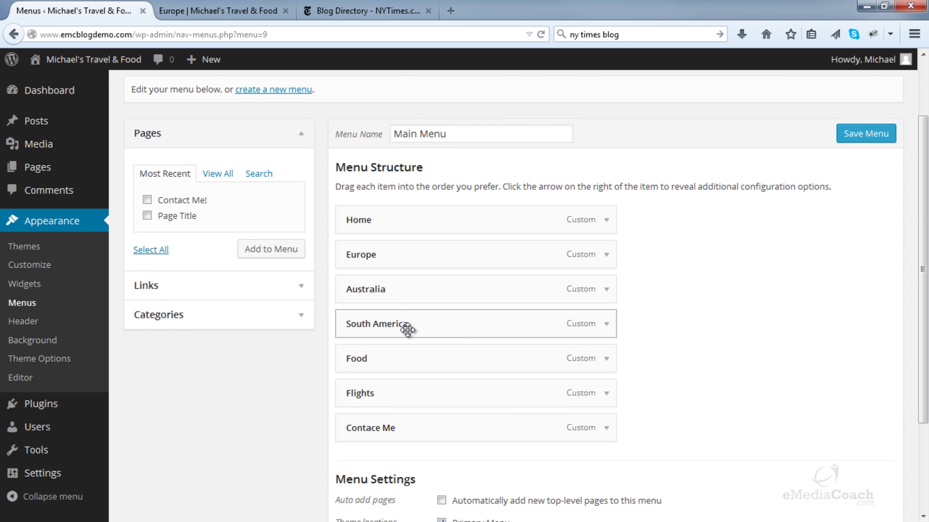
pyautogui.moveTo(407, 327); pyautogui.dragTo(411, 297)
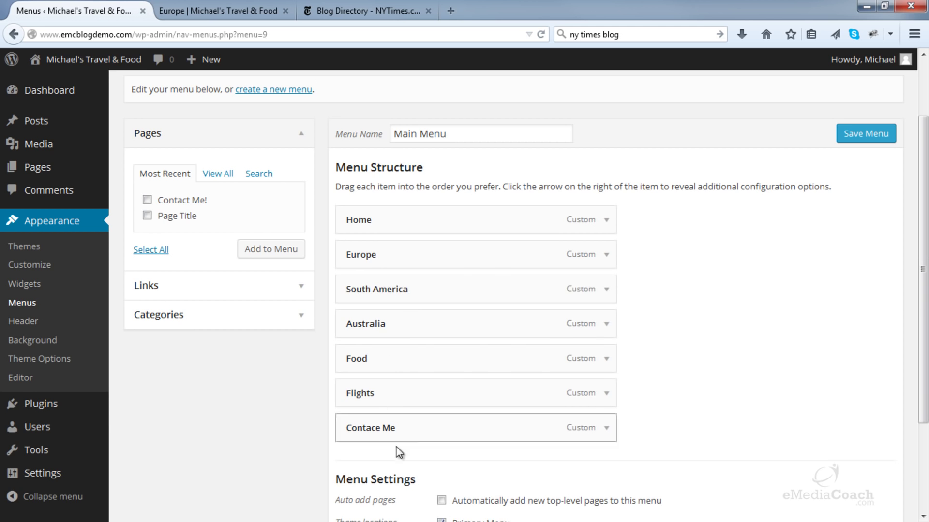
pyautogui.click(617, 433)
pyautogui.scroll(-3, 416, 473)
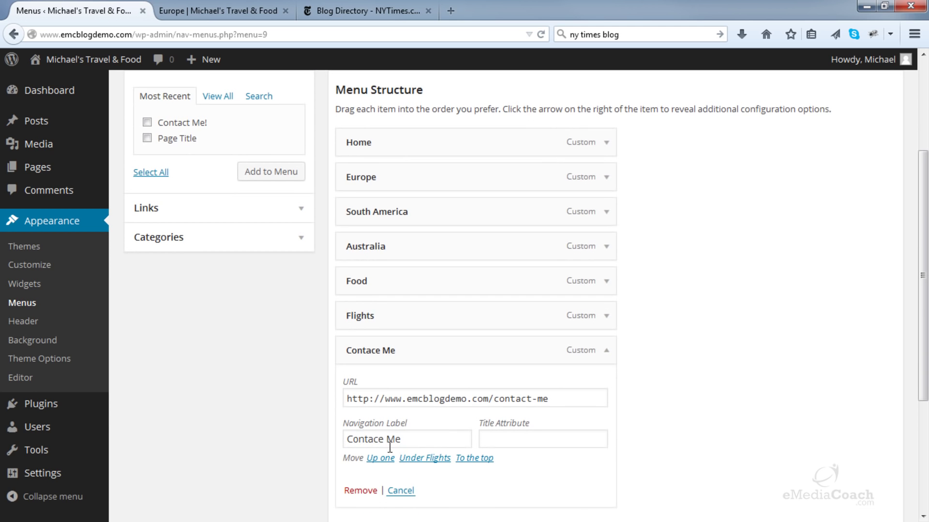
pyautogui.click(385, 440)
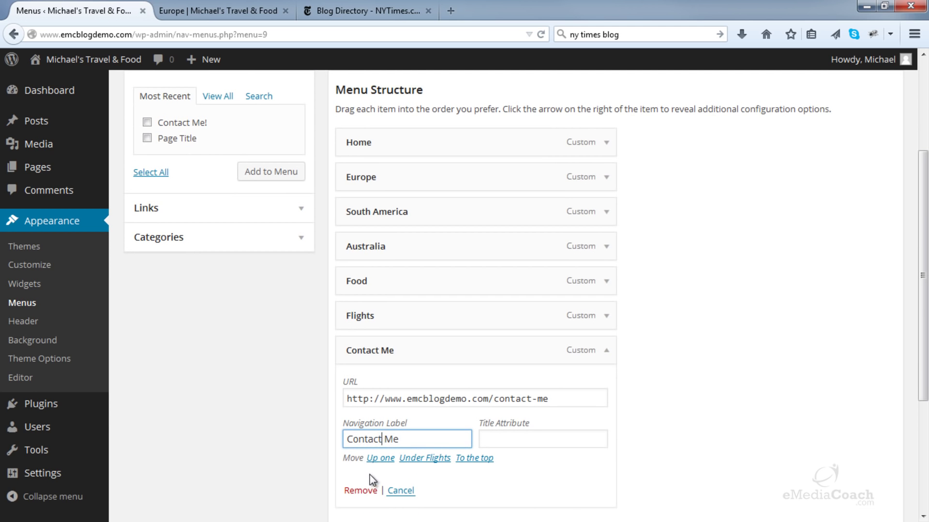
pyautogui.scroll(-3, 369, 475)
pyautogui.click(433, 449)
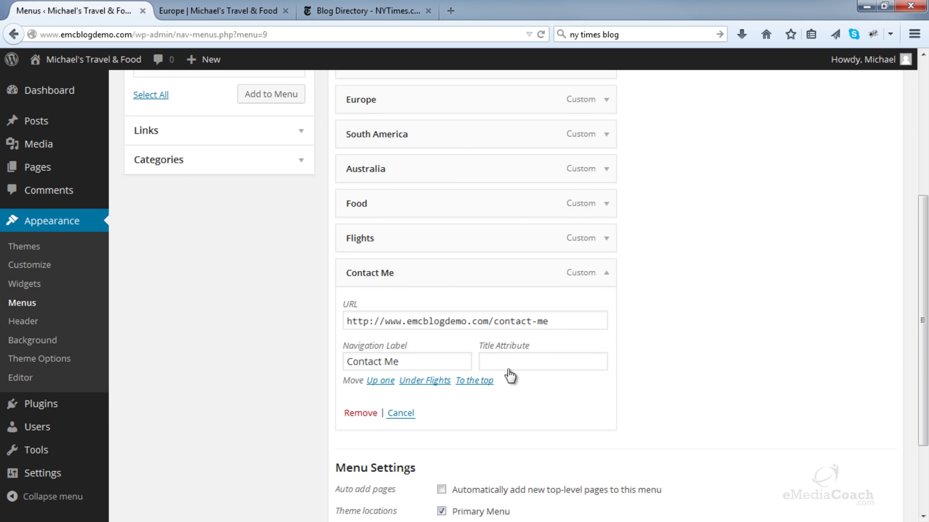
pyautogui.click(607, 277)
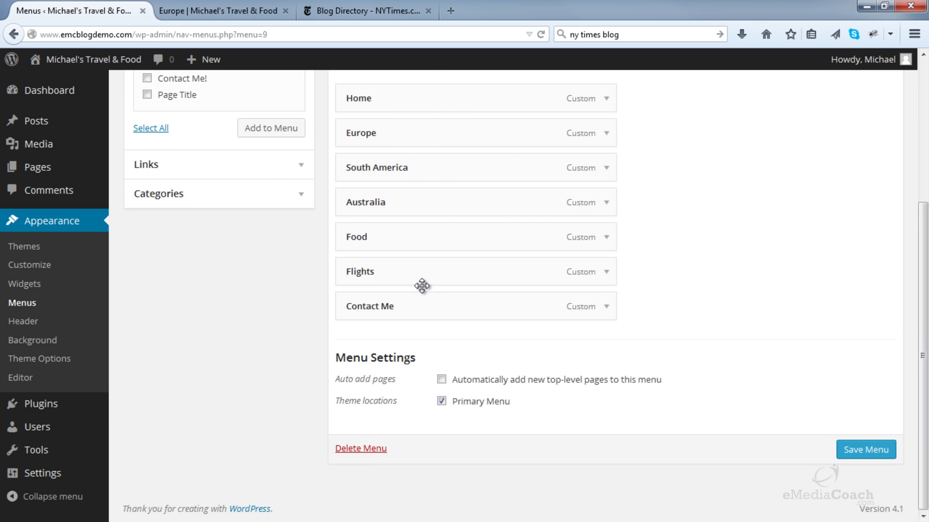
# - Move Flights above Food and save the reordered Main Menu
pyautogui.moveTo(422, 286)
pyautogui.mouseDown()
pyautogui.moveTo(421, 247)
pyautogui.moveTo(408, 271)
pyautogui.moveTo(432, 281)
pyautogui.moveTo(419, 282)
pyautogui.mouseUp()
pyautogui.click(862, 489)
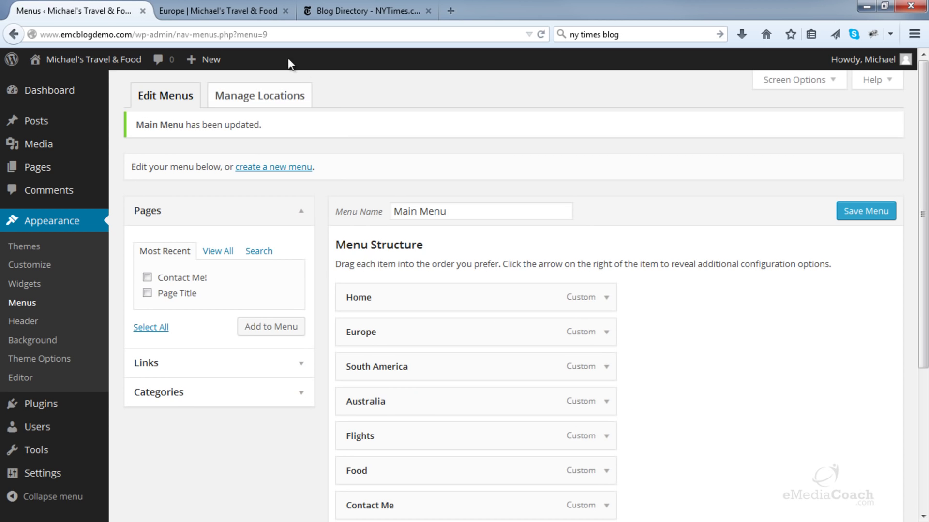
pyautogui.click(261, 11)
pyautogui.click(541, 35)
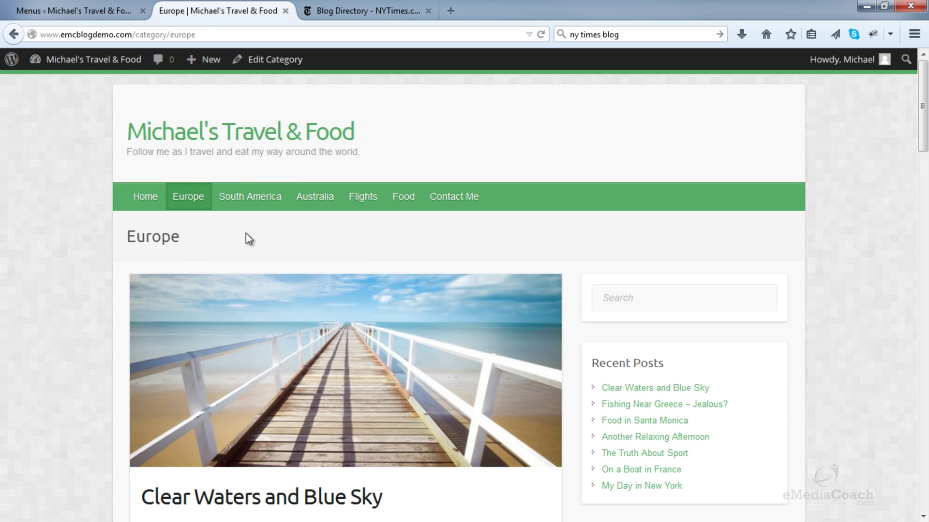
pyautogui.scroll(-3, 246, 234)
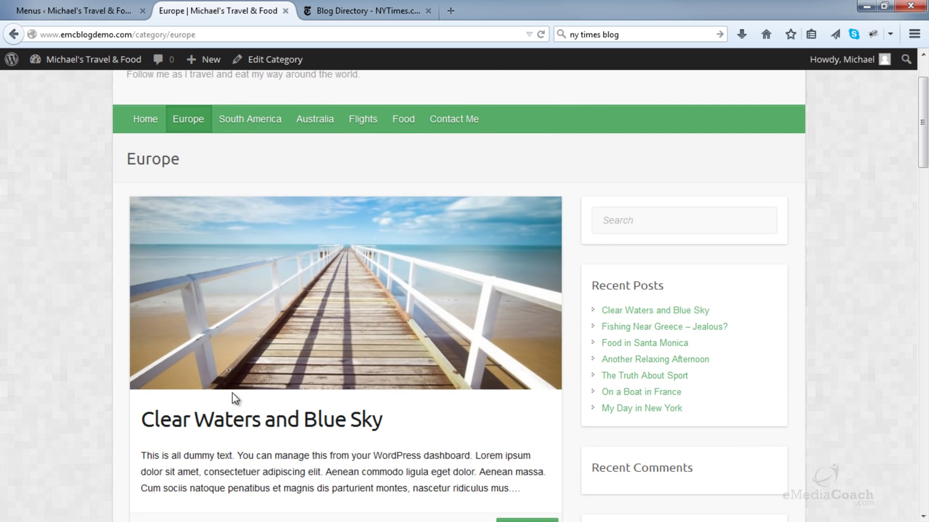
pyautogui.scroll(-3, 232, 393)
pyautogui.scroll(3, 234, 387)
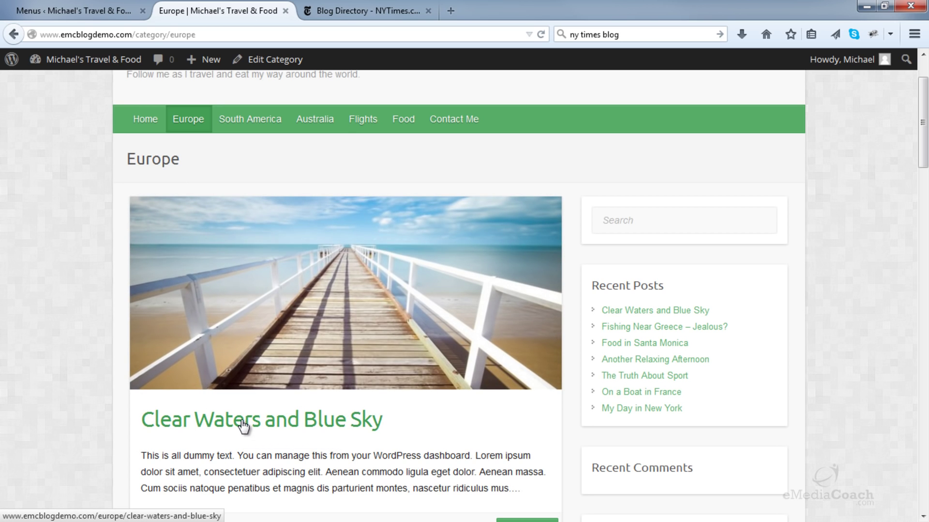
# - Open Clear Waters, Fishing Near Greece, Another Relaxing Afternoon, The Truth About Sport, On a Boat in France in tabs
pyautogui.rightClick(243, 426)
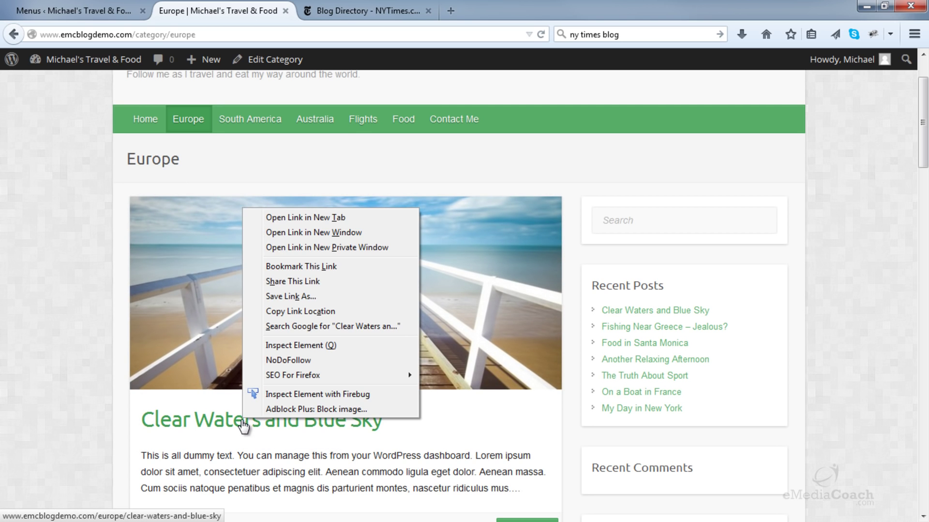
pyautogui.press('t')
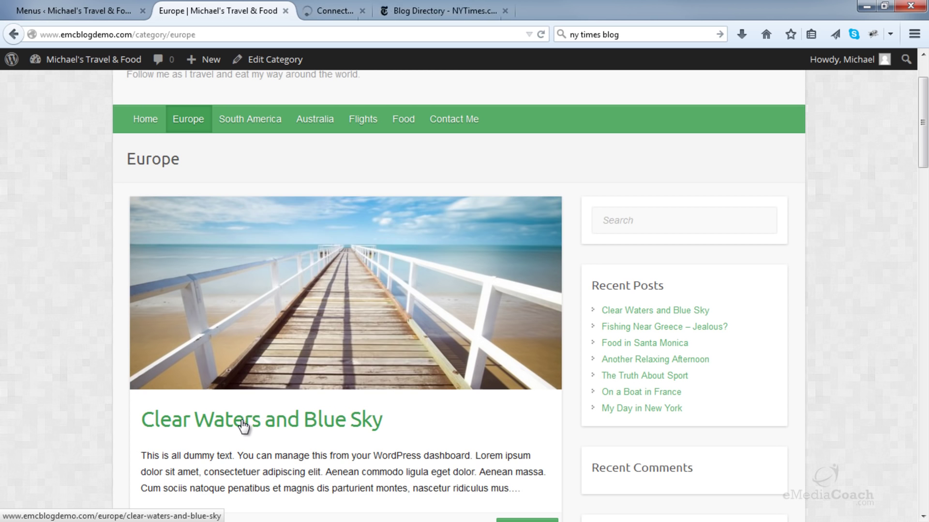
pyautogui.scroll(-5, 244, 426)
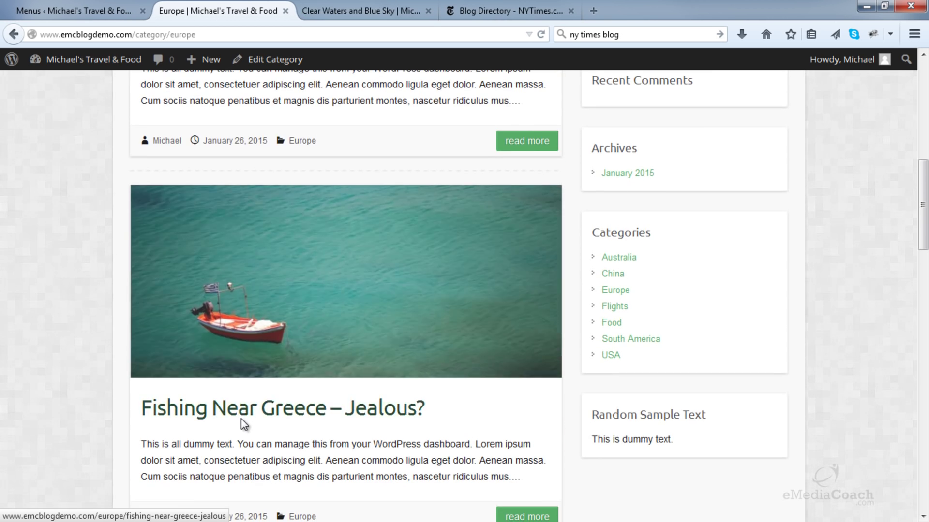
pyautogui.rightClick(241, 411)
pyautogui.press('t')
pyautogui.scroll(-6, 241, 411)
pyautogui.rightClick(241, 410)
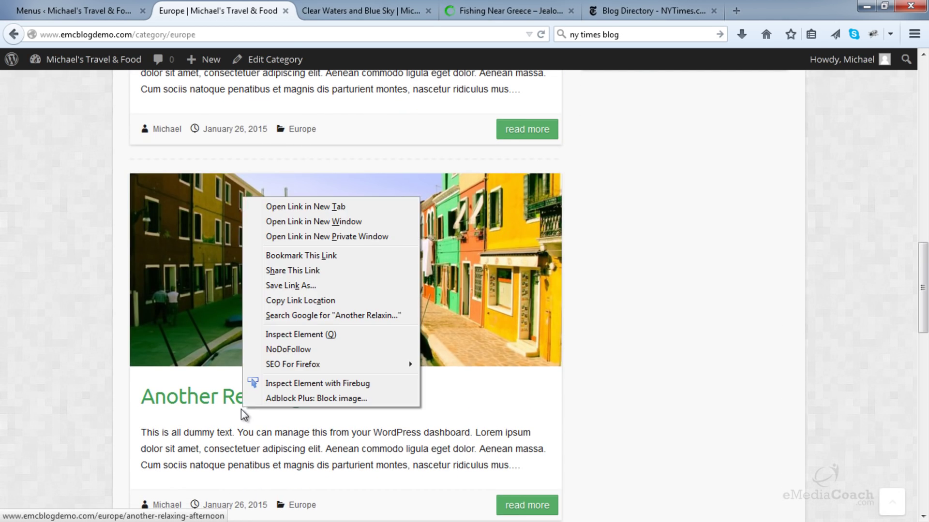
pyautogui.click(290, 205)
pyautogui.scroll(-5, 268, 297)
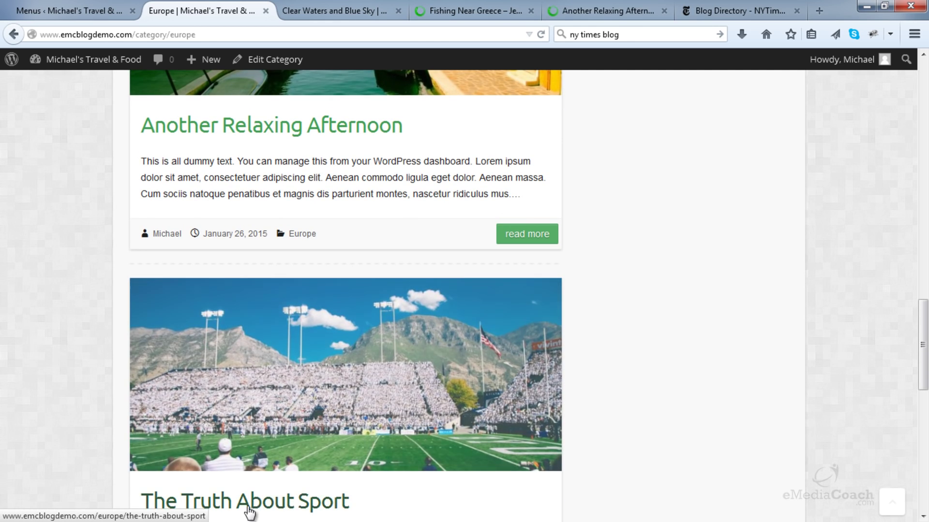
pyautogui.rightClick(247, 297)
pyautogui.click(318, 308)
pyautogui.scroll(-3, 319, 314)
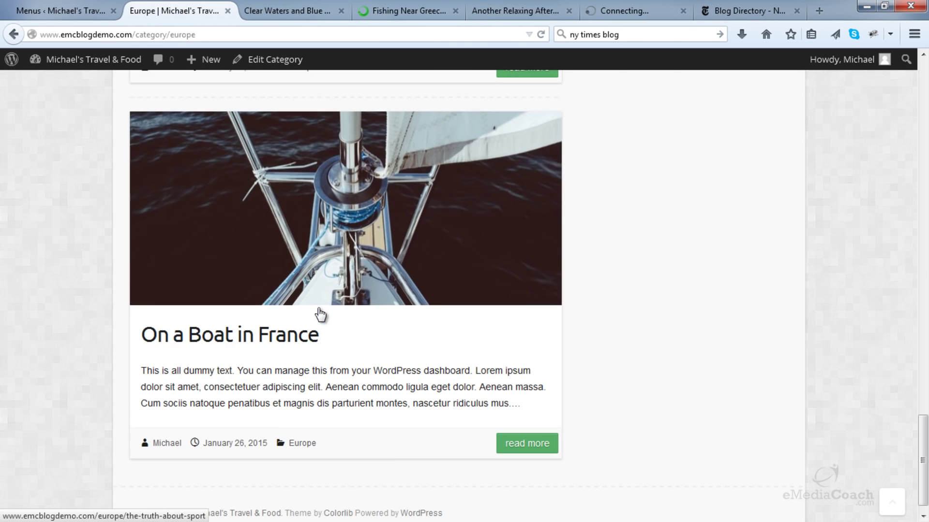
pyautogui.rightClick(274, 333)
pyautogui.click(326, 127)
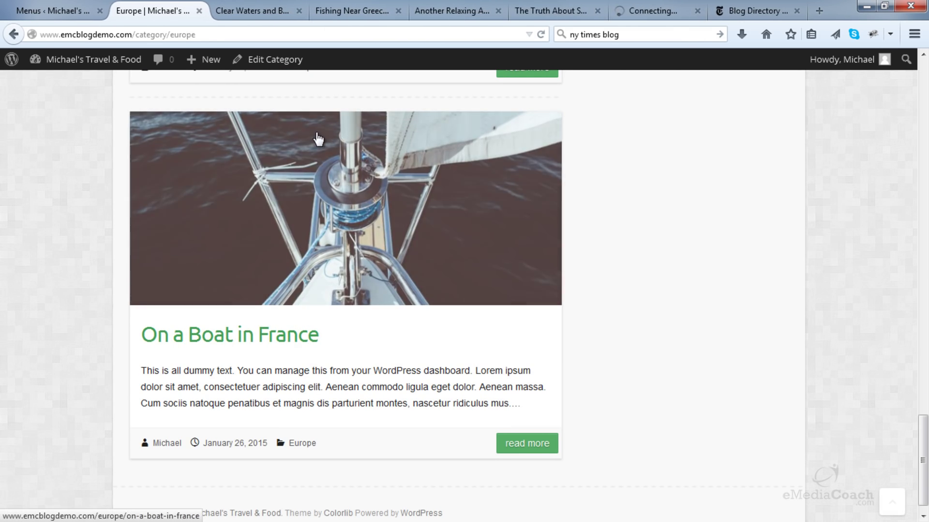
pyautogui.click(72, 10)
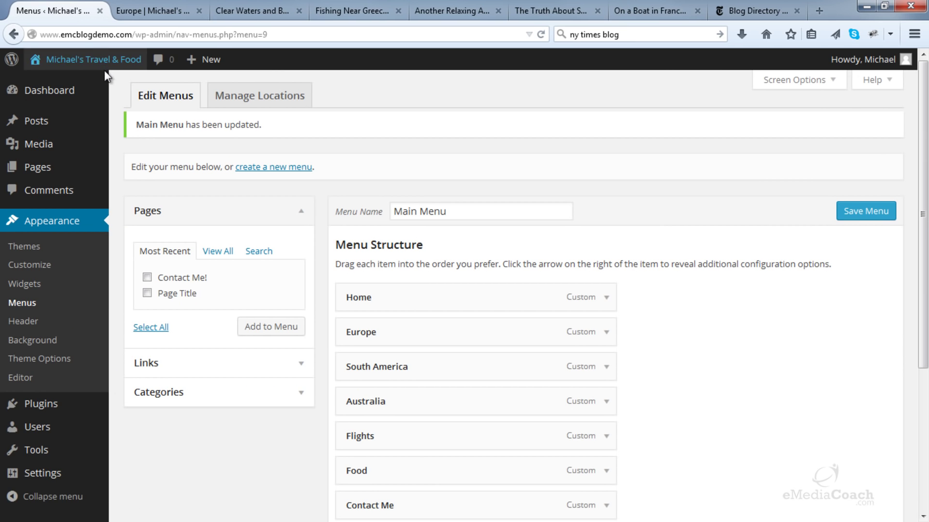
# - Add a custom link with the Clear Waters and Blue Sky post's URL and title
pyautogui.click(290, 364)
pyautogui.click(259, 11)
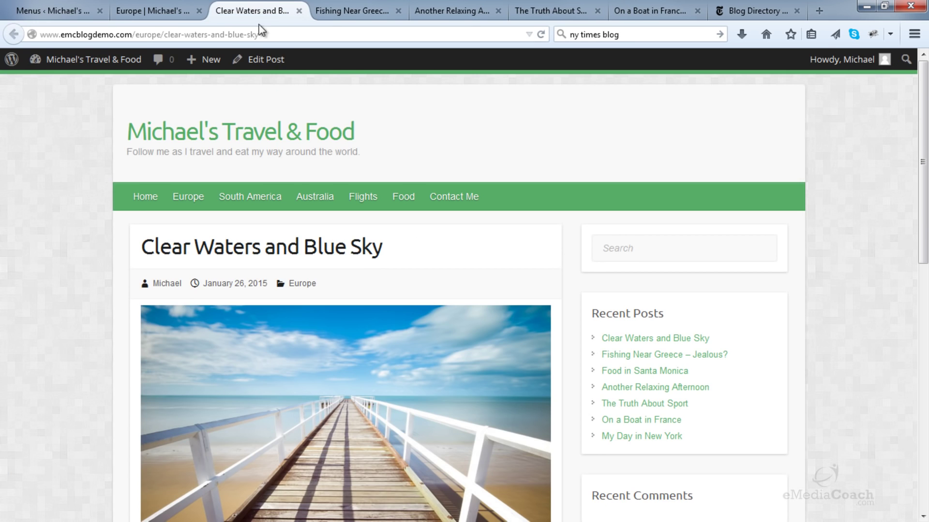
pyautogui.click(246, 33)
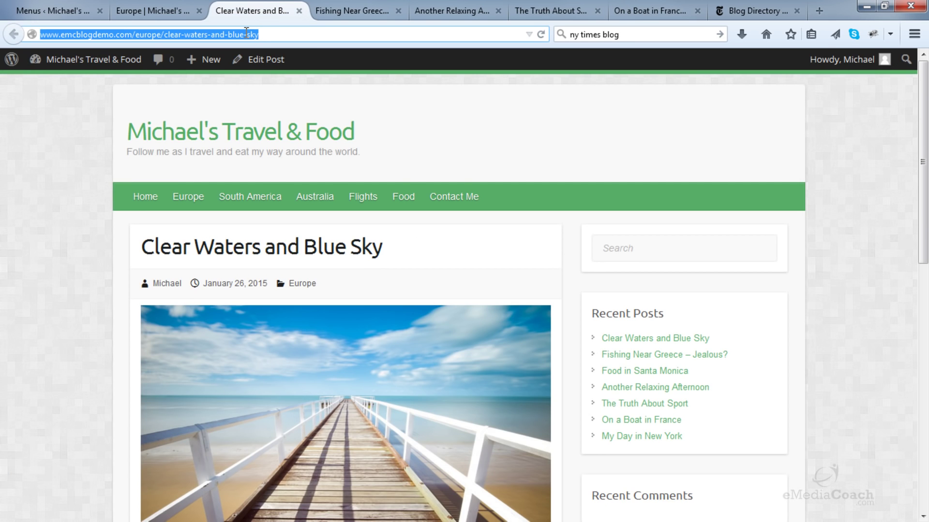
pyautogui.click(73, 11)
pyautogui.click(235, 286)
pyautogui.write('http://www.emcblogdemo.com/clear-waters-and-blue-sky')
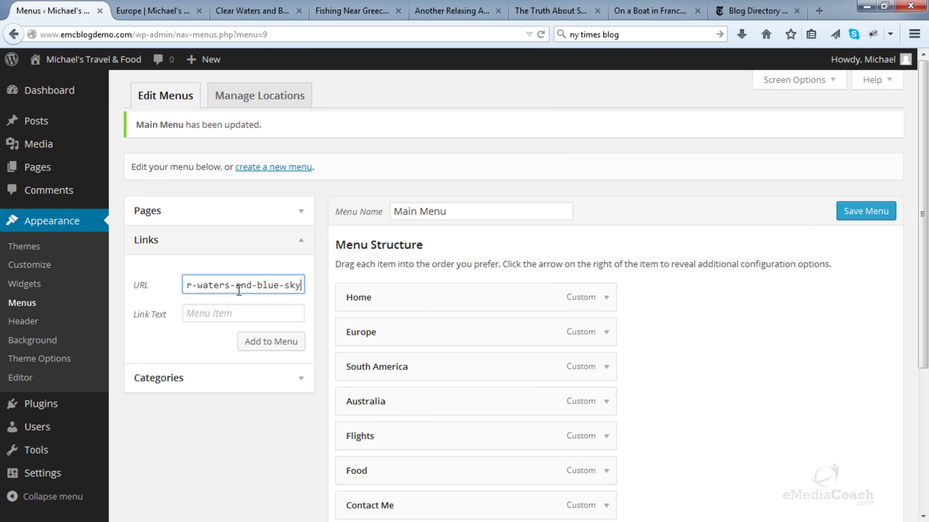
pyautogui.click(253, 11)
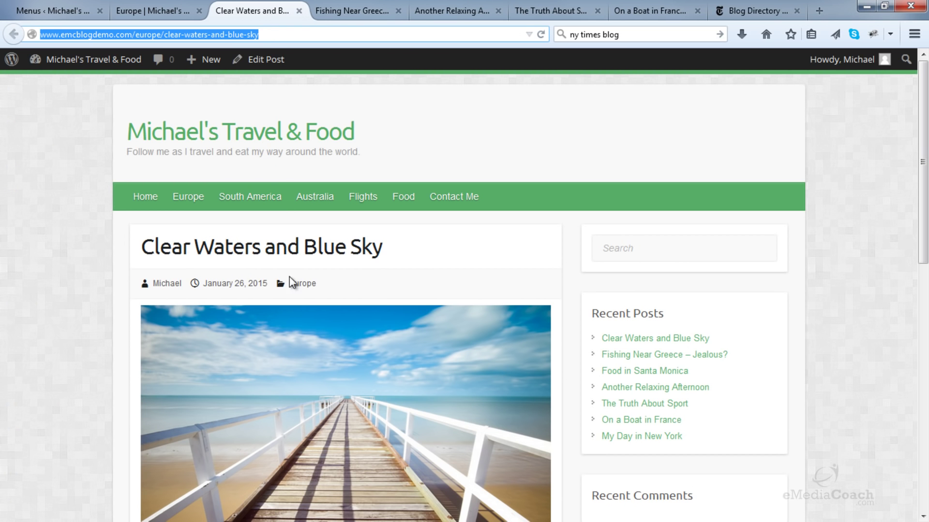
pyautogui.moveTo(184, 250); pyautogui.dragTo(356, 248)
pyautogui.hotkey('ctrl', 'c')
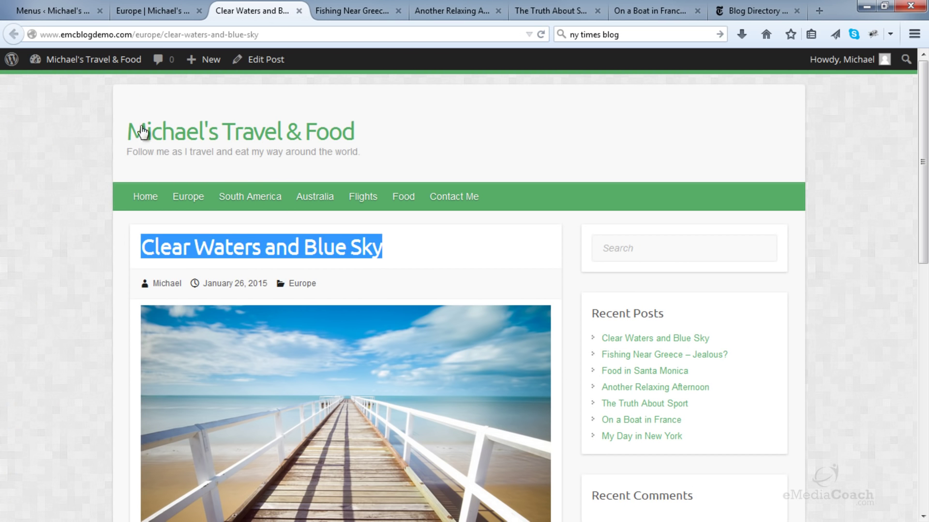
pyautogui.click(46, 11)
pyautogui.click(200, 311)
pyautogui.hotkey('ctrl', 'v')
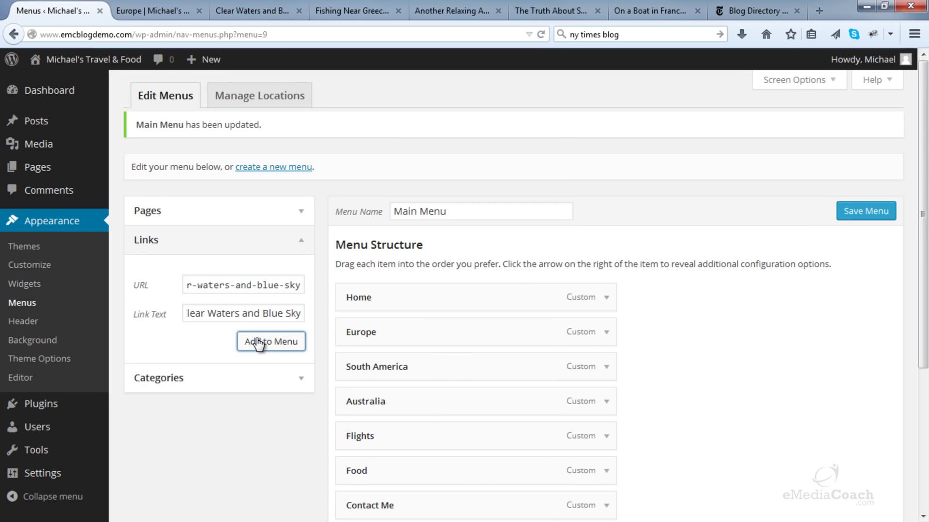
pyautogui.click(259, 342)
# - Nest the Clear Waters link as a sub-item under Europe and save the menu
pyautogui.scroll(-5, 449, 346)
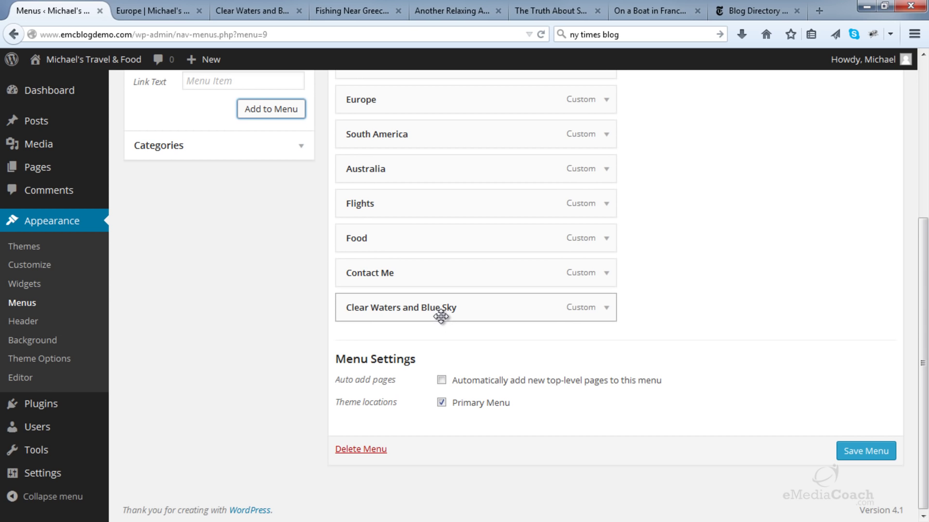
pyautogui.moveTo(441, 317); pyautogui.dragTo(440, 180)
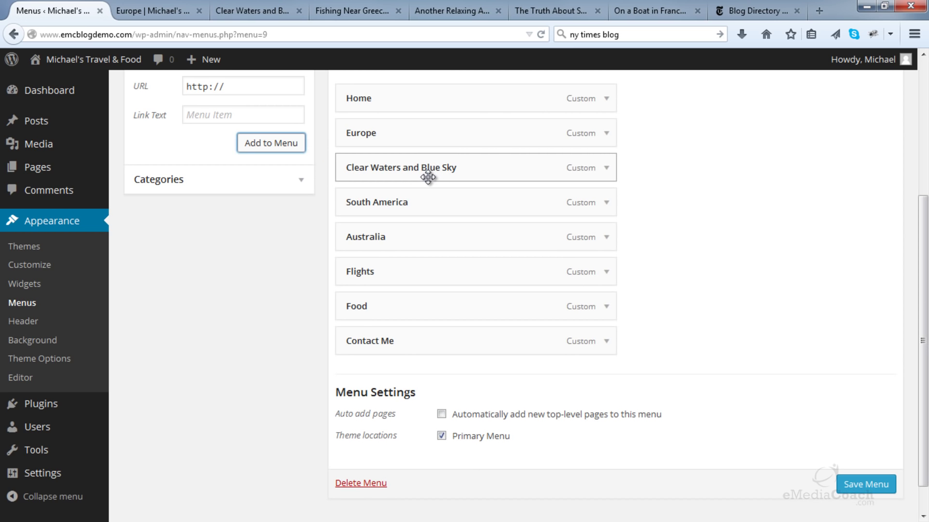
pyautogui.moveTo(393, 173); pyautogui.dragTo(421, 174)
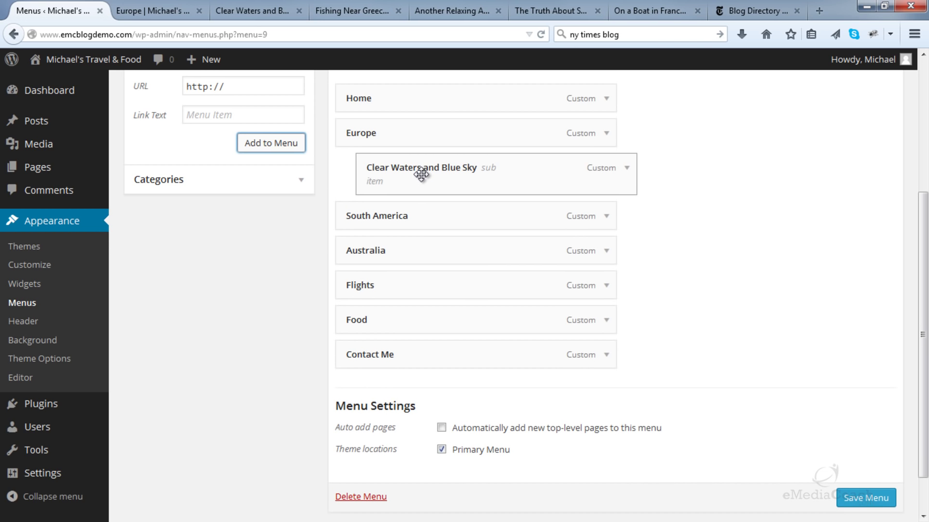
pyautogui.click(847, 498)
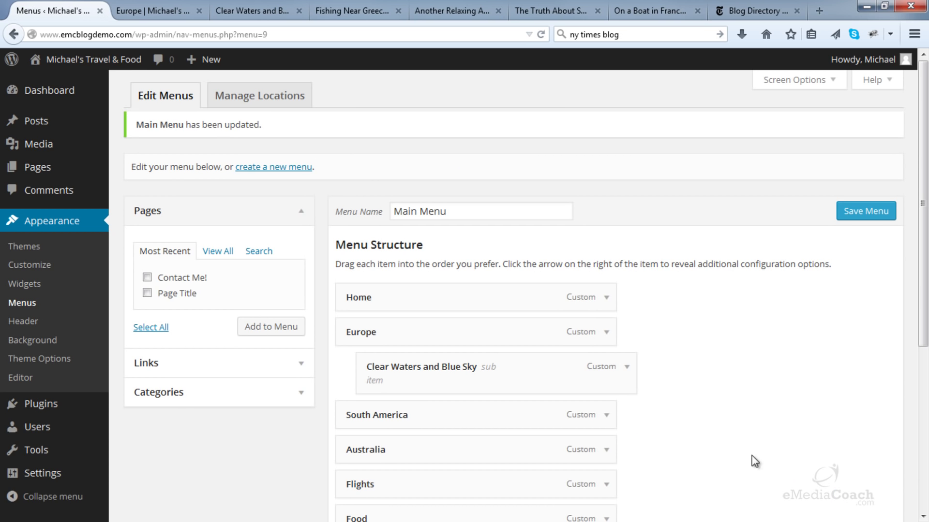
pyautogui.moveTo(121, 62)
pyautogui.rightClick(109, 82)
pyautogui.click(145, 91)
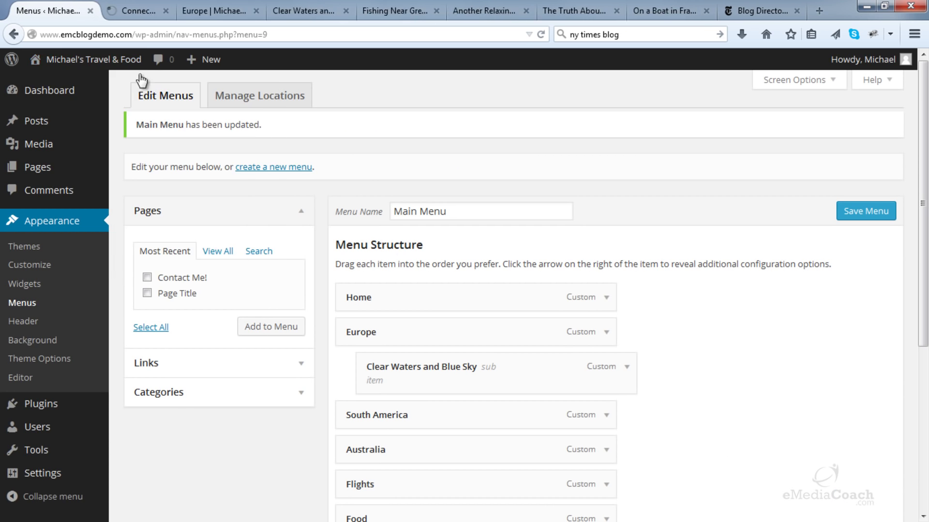
pyautogui.click(157, 11)
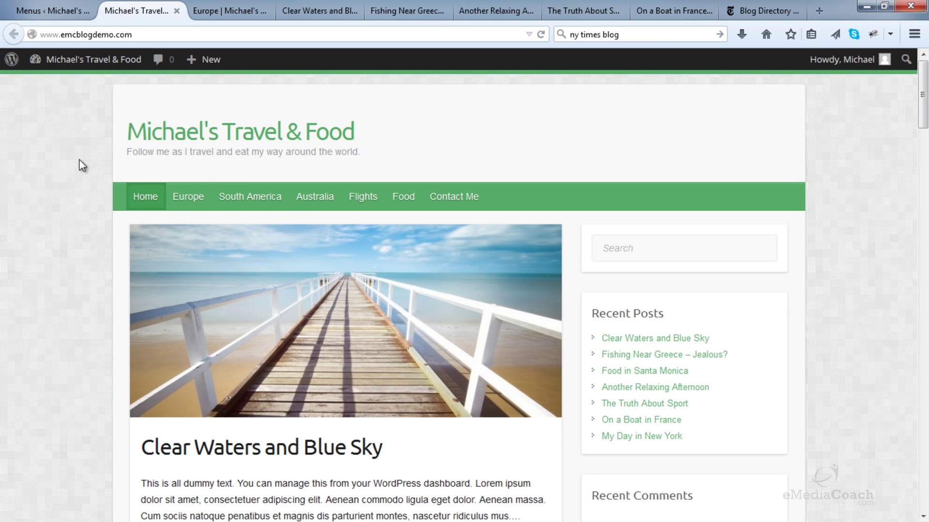
pyautogui.moveTo(186, 199)
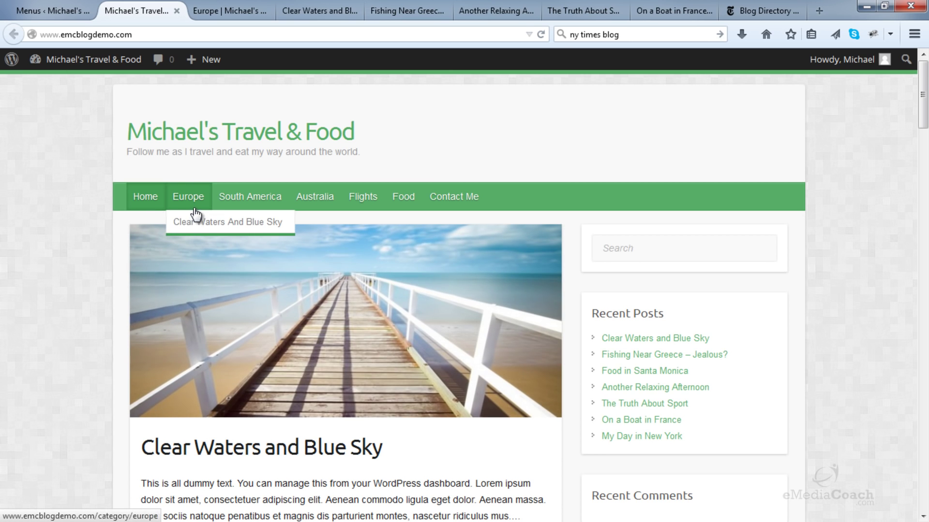
pyautogui.click(194, 223)
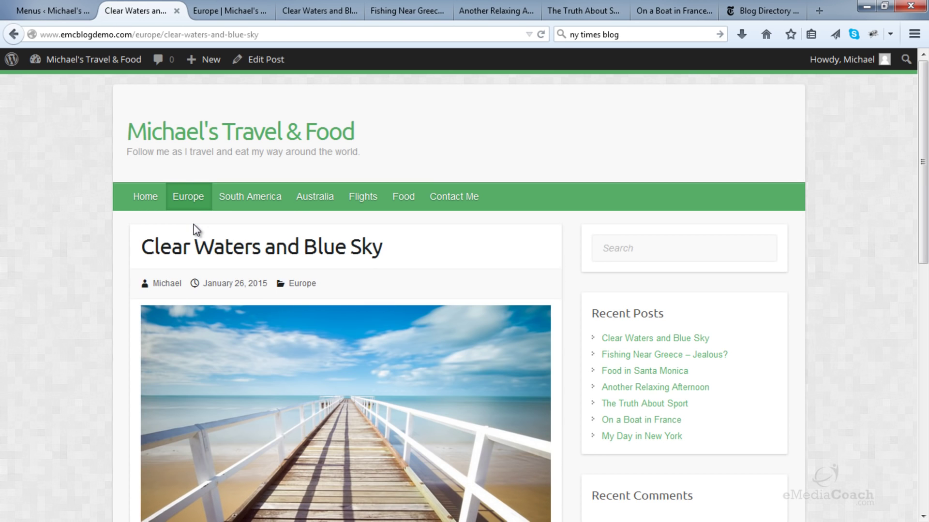
pyautogui.scroll(-10, 194, 224)
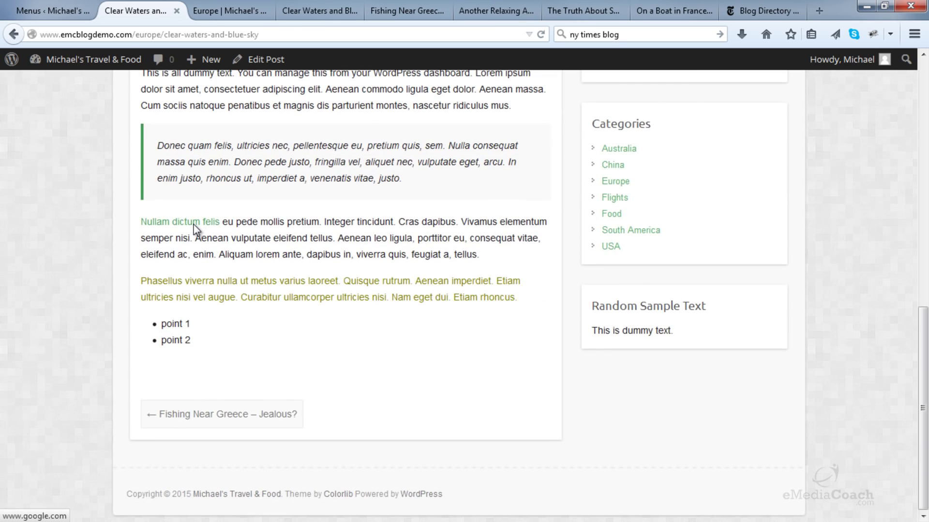
pyautogui.scroll(10, 193, 225)
pyautogui.click(14, 35)
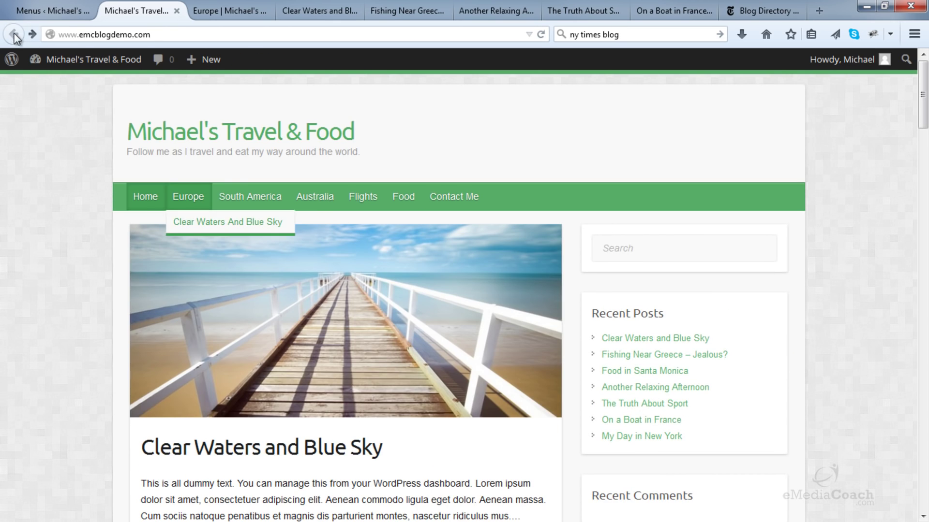
pyautogui.click(53, 8)
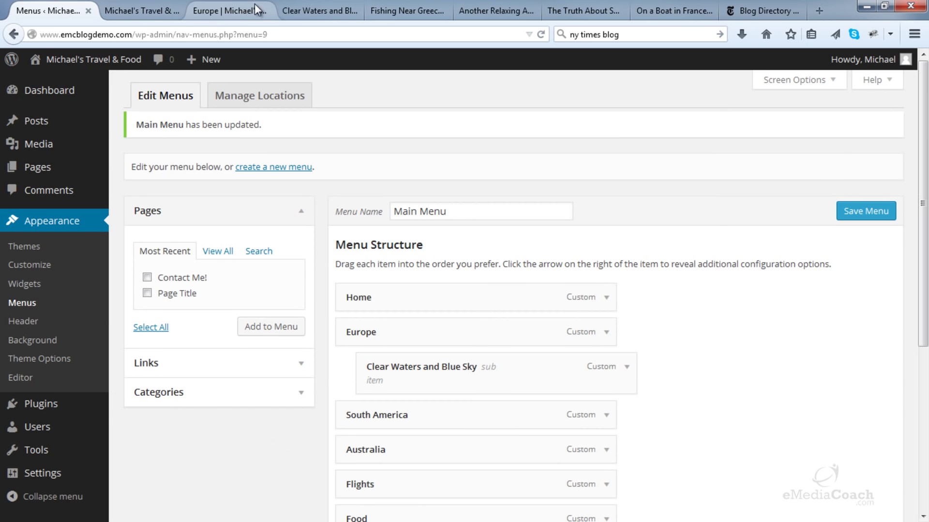
# - Add a Main Menu custom link to the Fishing Near Greece – Jealous? post, with its URL and title
pyautogui.click(391, 9)
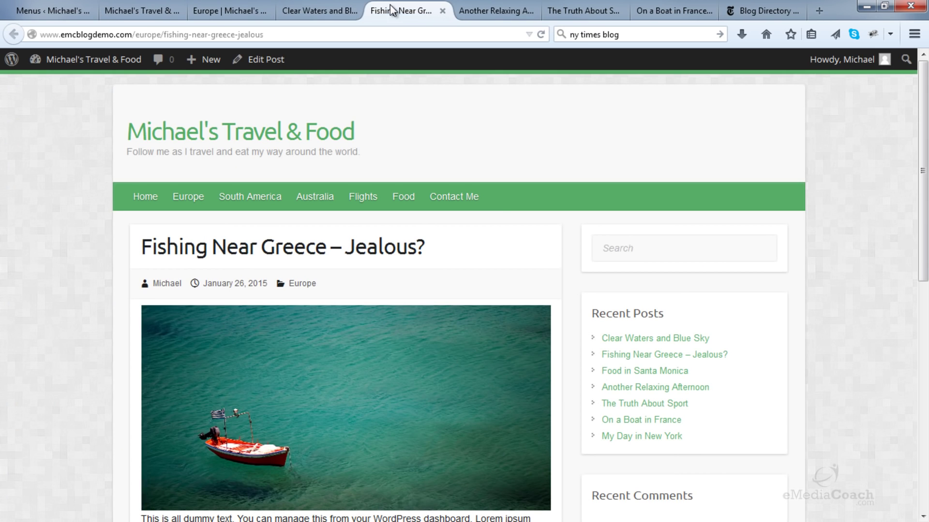
pyautogui.click(296, 35)
pyautogui.click(30, 3)
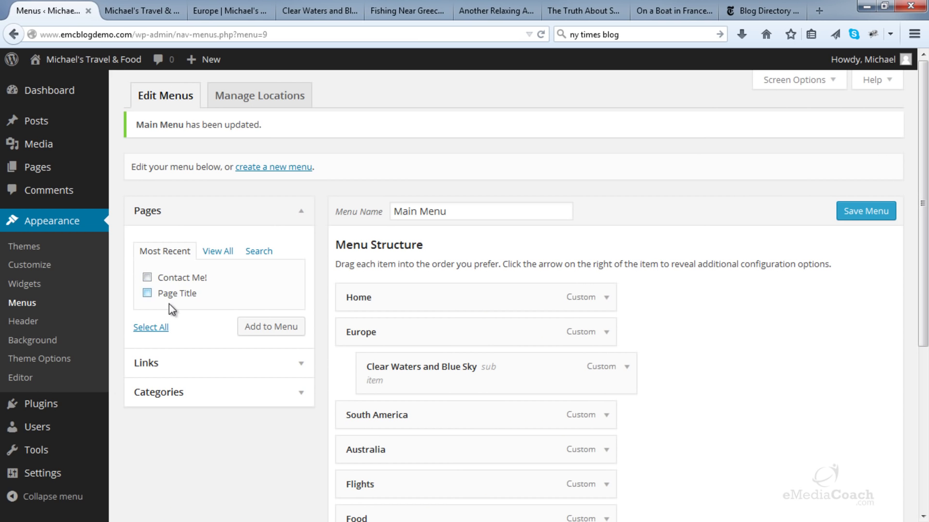
pyautogui.click(193, 363)
pyautogui.click(226, 286)
pyautogui.hotkey('ctrl', 'v')
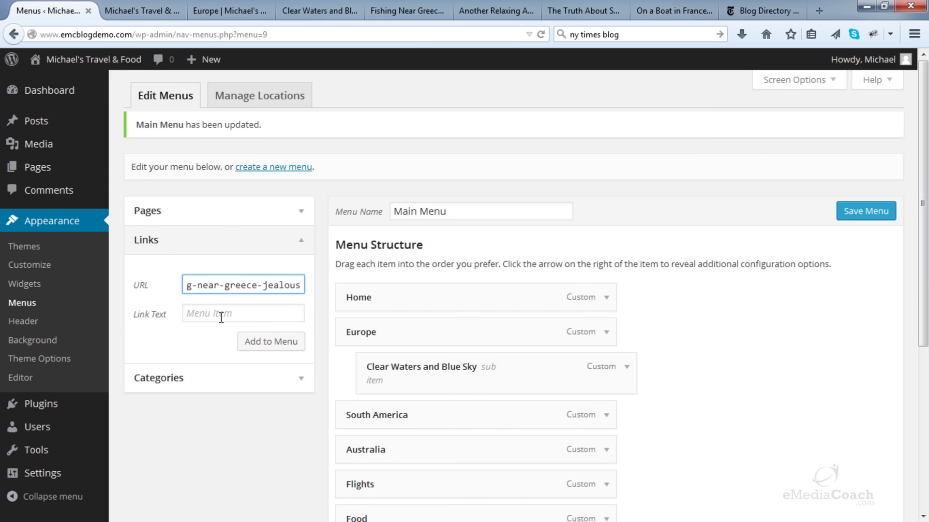
pyautogui.click(411, 11)
pyautogui.moveTo(150, 259); pyautogui.dragTo(419, 246)
pyautogui.hotkey('ctrl', 'c')
pyautogui.click(69, 4)
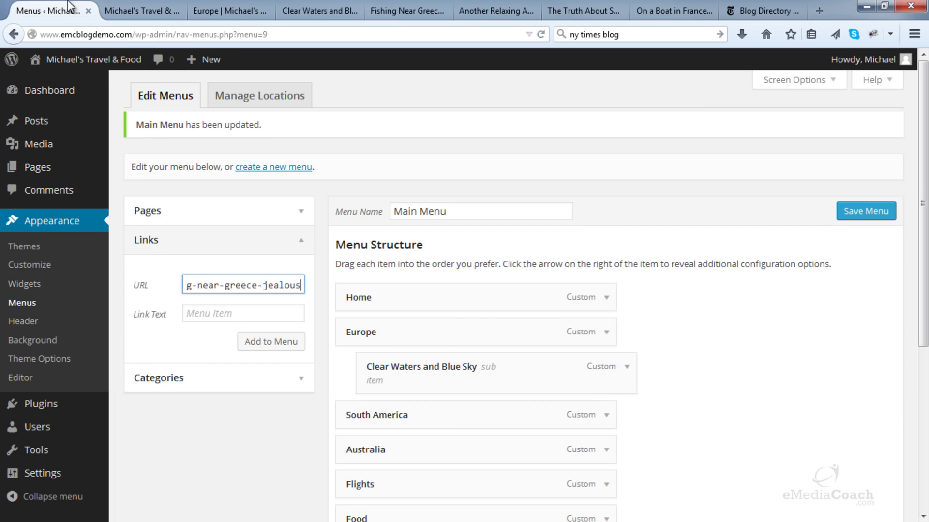
pyautogui.click(234, 315)
pyautogui.hotkey('ctrl', 'v')
pyautogui.click(261, 342)
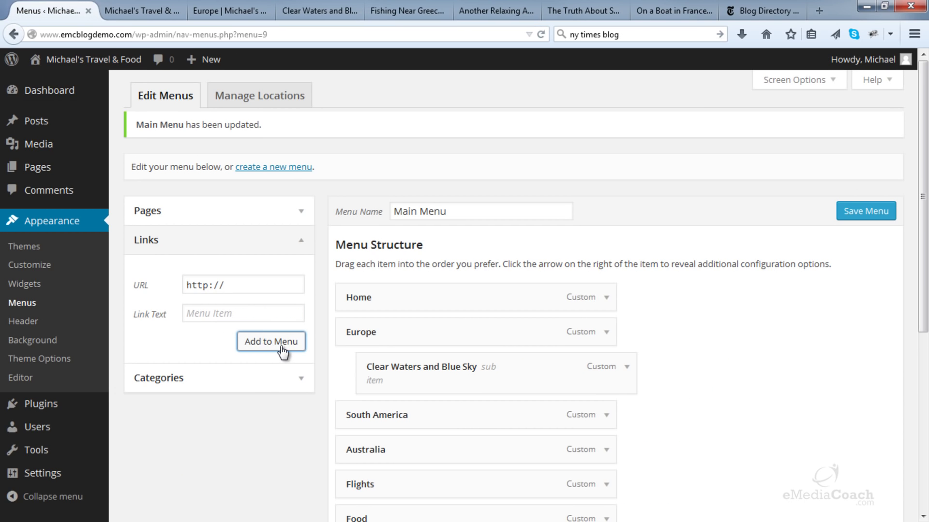
# - Add a custom link to Another Relaxing Afternoon using its post URL and title
pyautogui.click(484, 10)
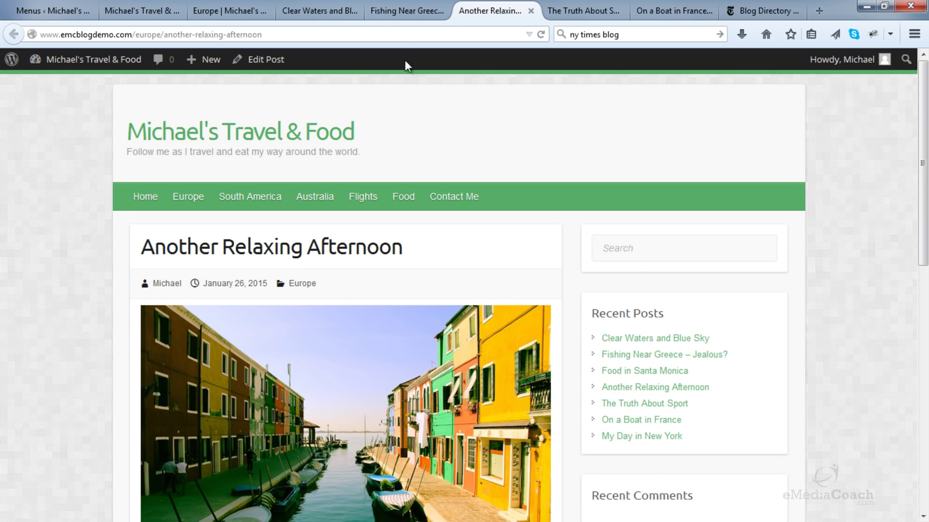
pyautogui.click(254, 34)
pyautogui.click(92, 13)
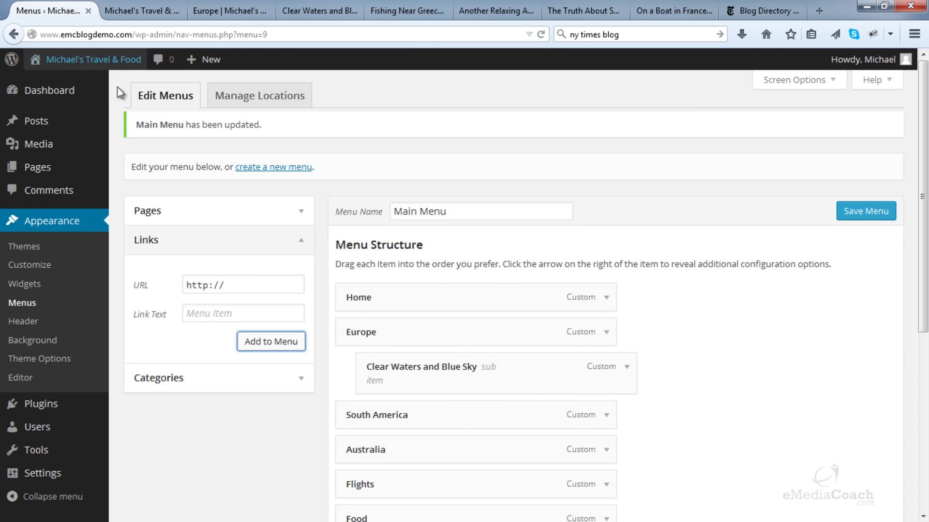
pyautogui.click(223, 281)
pyautogui.hotkey('ctrl', 'v')
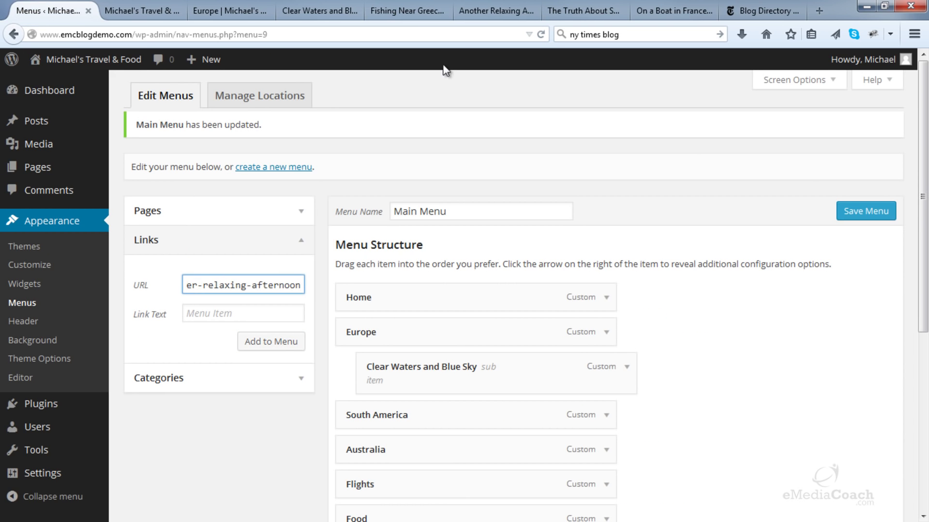
pyautogui.click(489, 10)
pyautogui.moveTo(142, 248); pyautogui.dragTo(403, 248)
pyautogui.hotkey('ctrl', 'c')
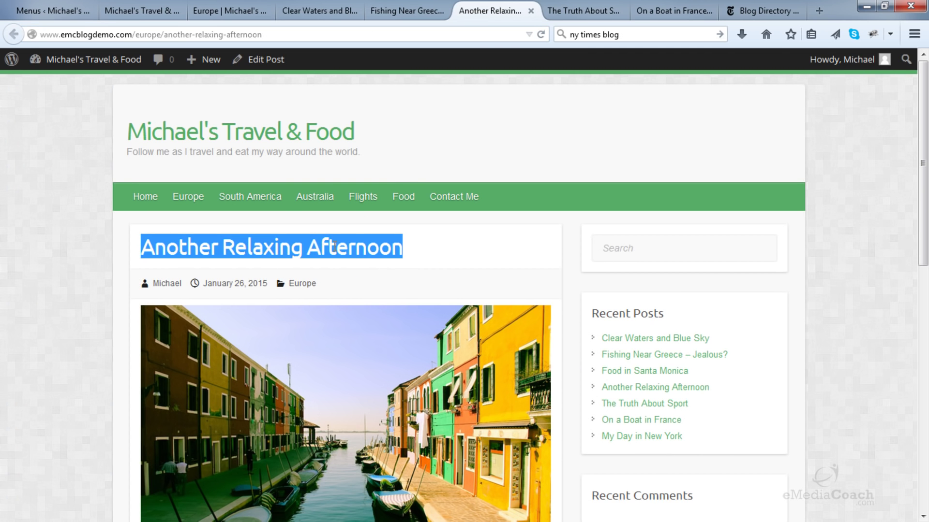
pyautogui.click(53, 11)
pyautogui.click(214, 312)
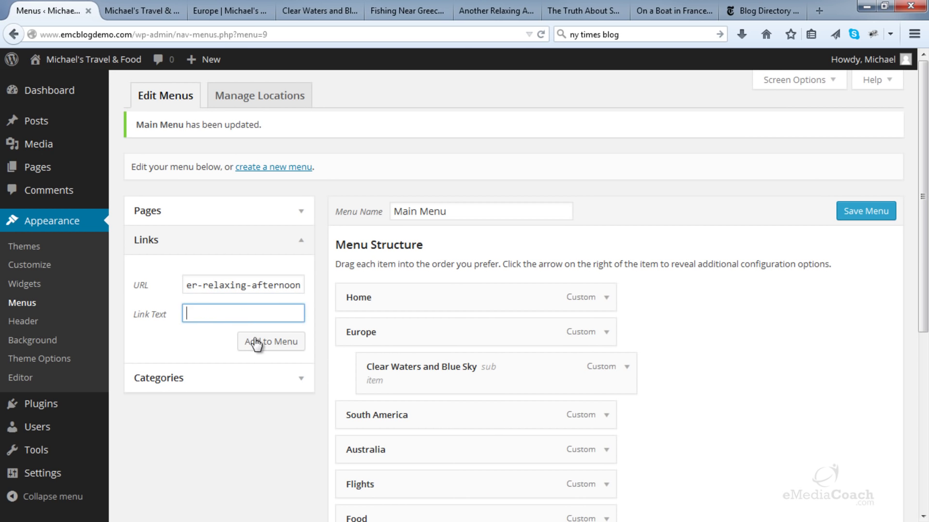
pyautogui.hotkey('ctrl', 'v')
pyautogui.click(261, 343)
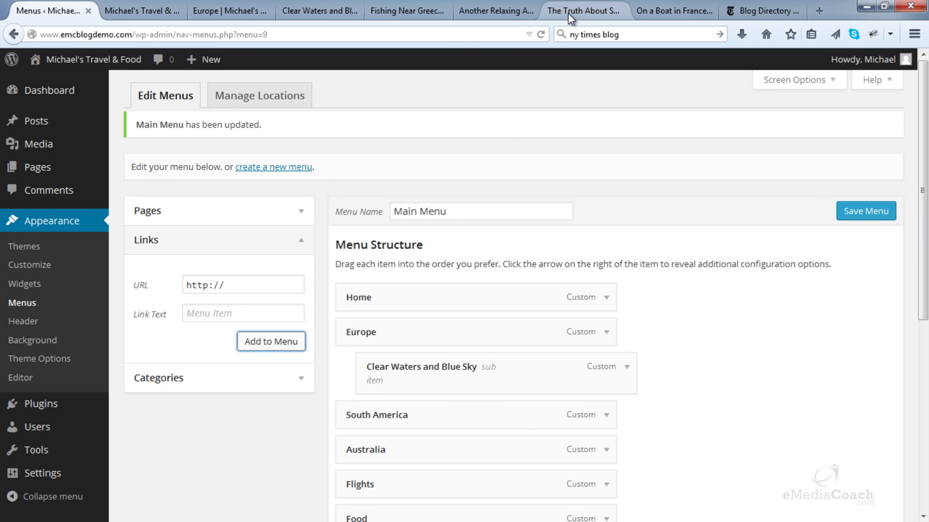
# - Add a custom link to The Truth About Sport using its post URL and title
pyautogui.click(569, 14)
pyautogui.rightClick(240, 34)
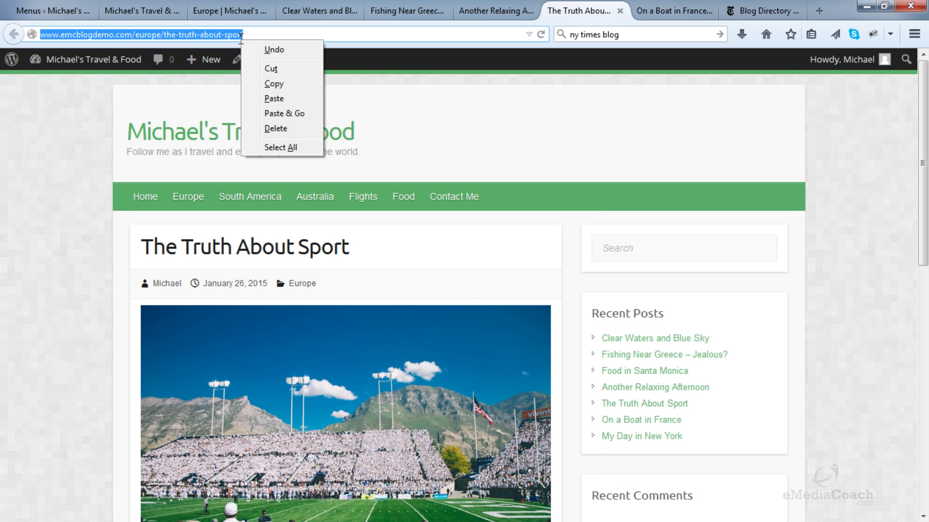
pyautogui.click(266, 84)
pyautogui.click(48, 10)
pyautogui.click(229, 286)
pyautogui.hotkey('ctrl', 'v')
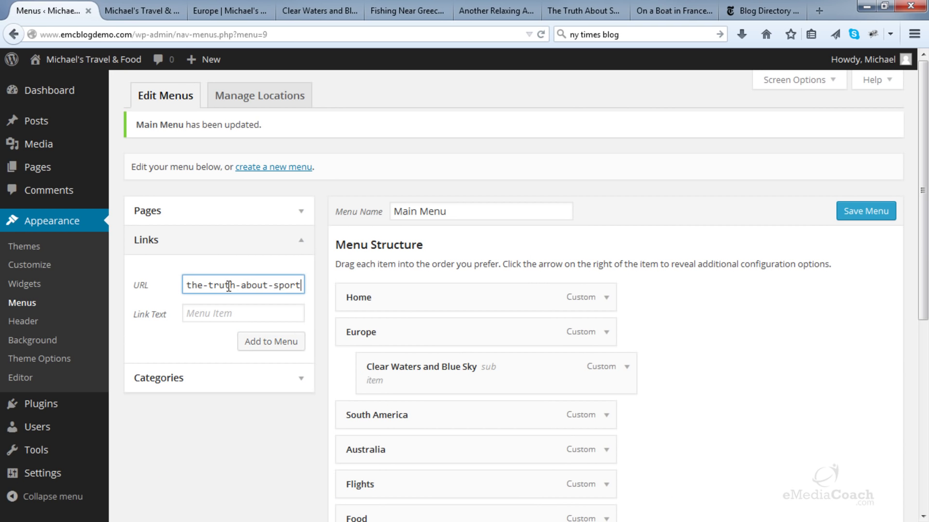
pyautogui.rightClick(229, 286)
pyautogui.click(222, 312)
pyautogui.click(562, 11)
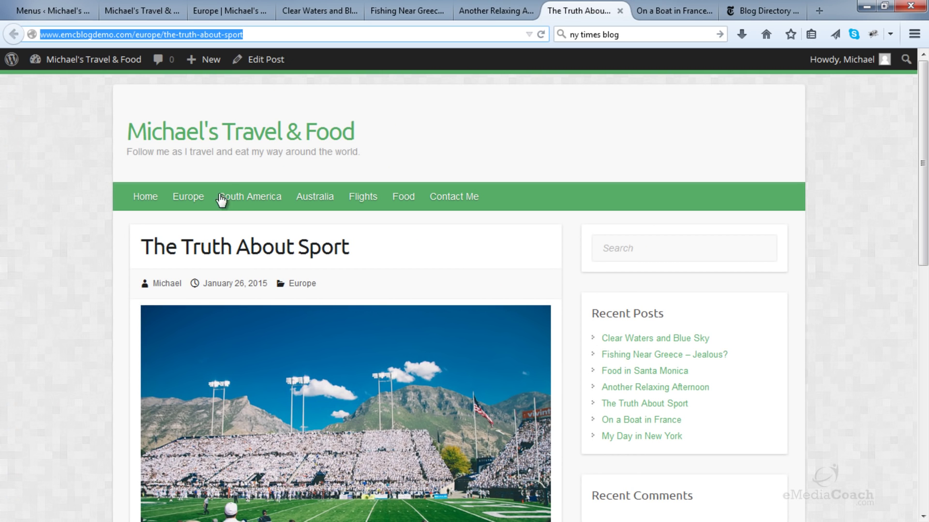
pyautogui.moveTo(141, 246); pyautogui.dragTo(349, 247)
pyautogui.rightClick(341, 247)
pyautogui.click(379, 257)
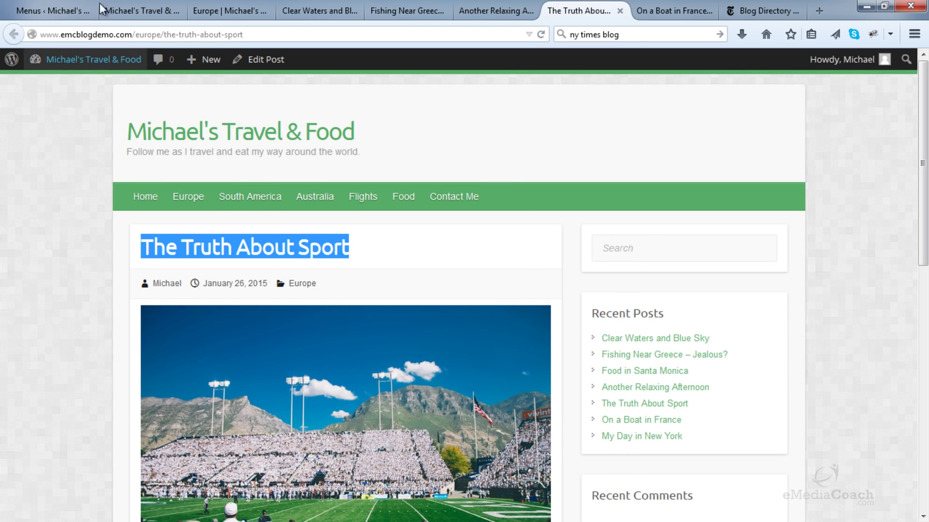
pyautogui.click(53, 11)
pyautogui.rightClick(199, 316)
pyautogui.click(239, 376)
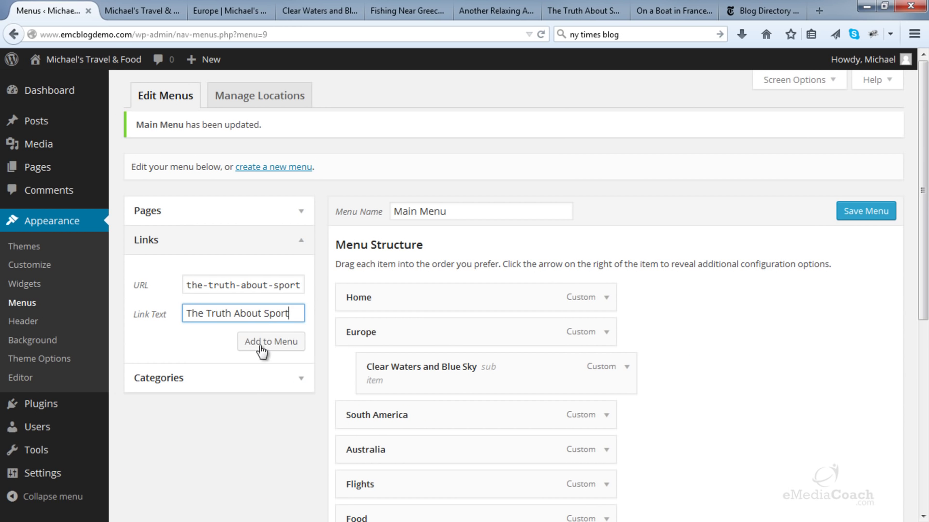
pyautogui.click(265, 344)
# - Add a custom link to On a Boat in France using its post URL and title
pyautogui.click(647, 7)
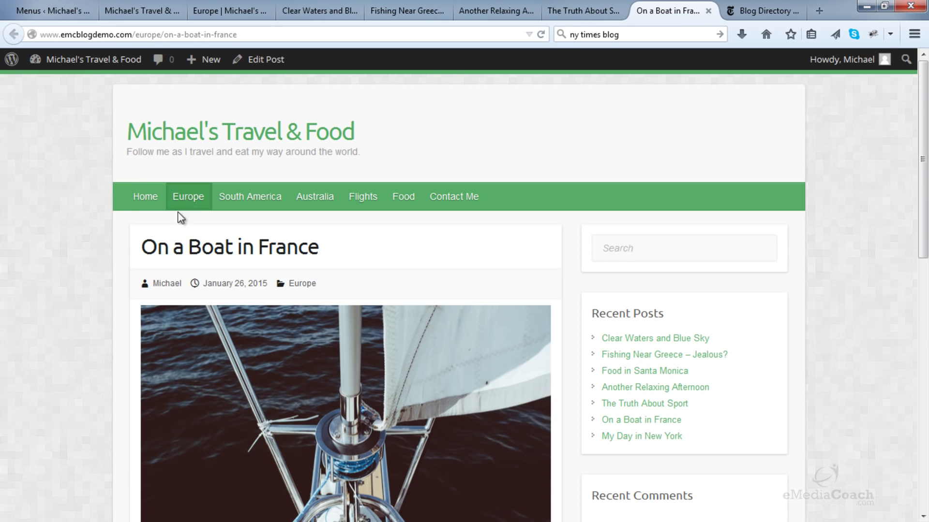
pyautogui.click(160, 34)
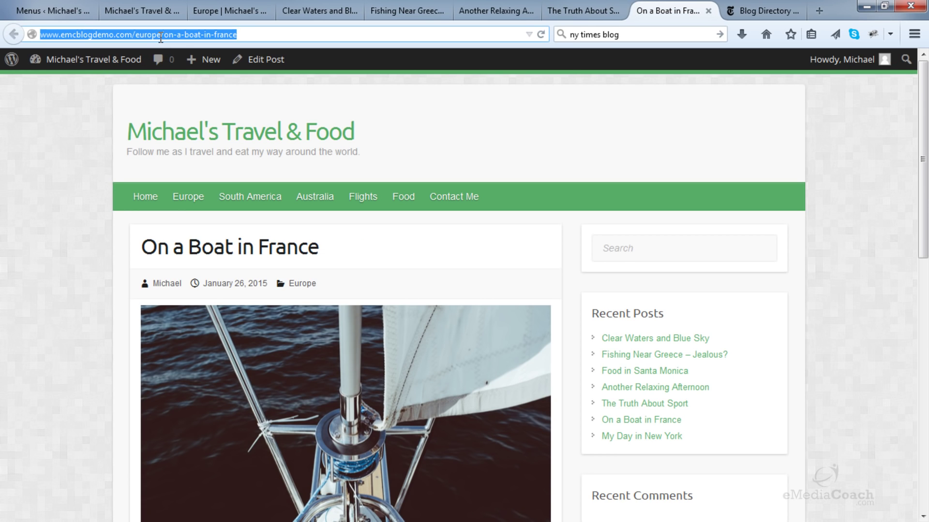
pyautogui.click(46, 18)
pyautogui.click(234, 287)
pyautogui.hotkey('ctrl', 'v')
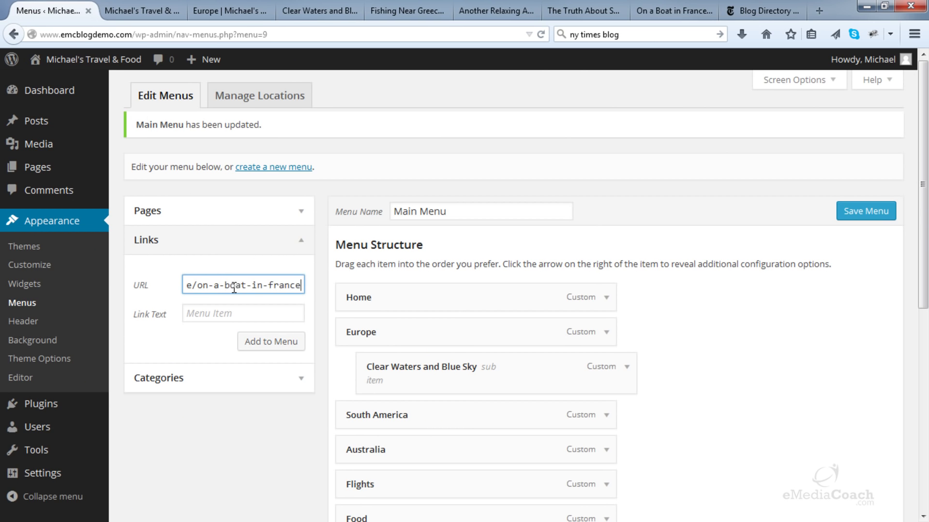
pyautogui.click(655, 11)
pyautogui.moveTo(145, 249); pyautogui.dragTo(319, 249)
pyautogui.hotkey('ctrl', 'c')
pyautogui.click(48, 10)
pyautogui.click(208, 314)
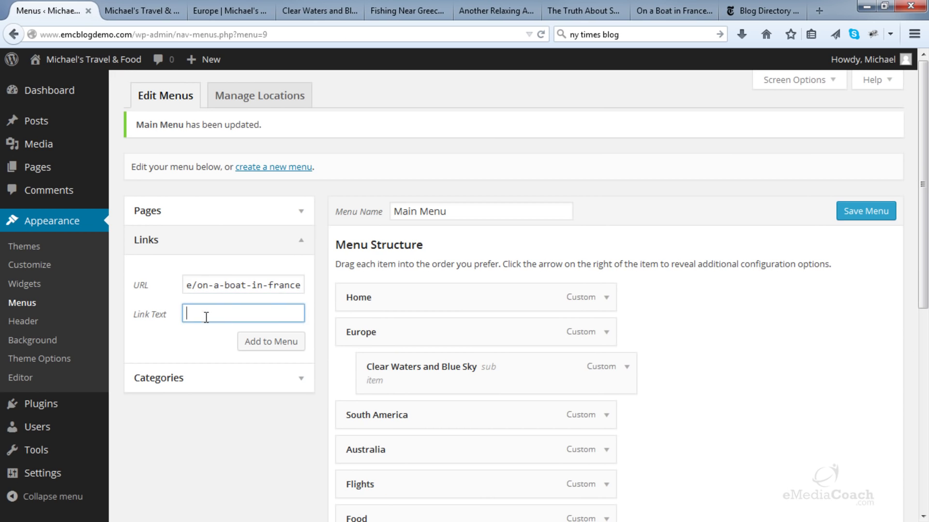
pyautogui.hotkey('ctrl', 'v')
pyautogui.click(251, 343)
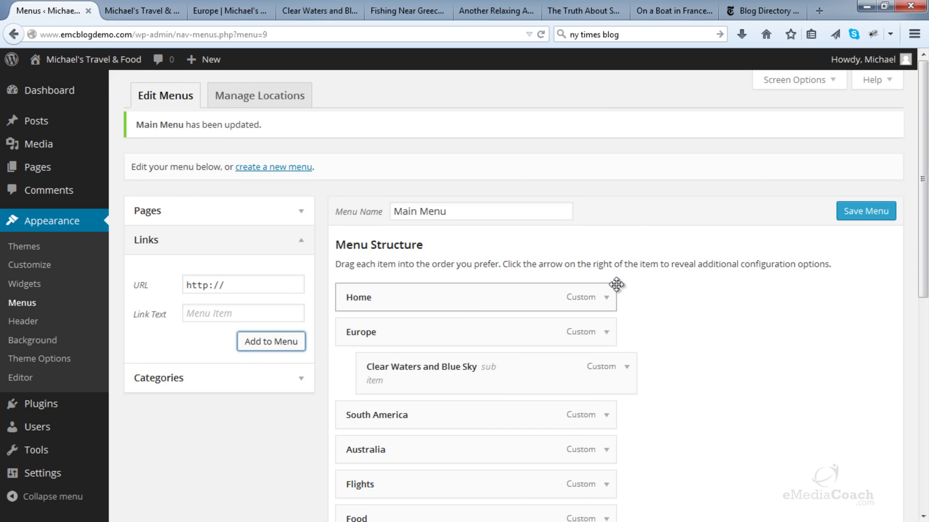
# - Nest Fishing Near Greece and Another Relaxing Afternoon as sub items under Europe
pyautogui.scroll(-6, 818, 239)
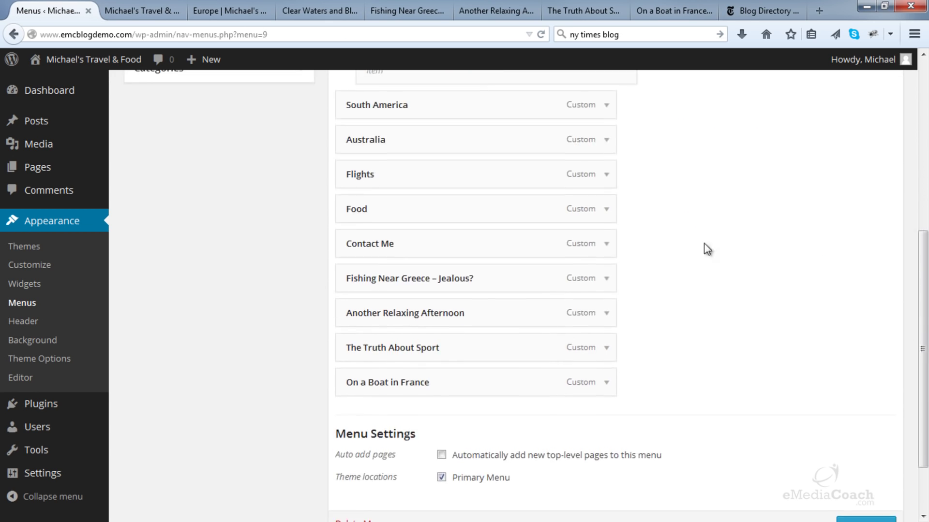
pyautogui.scroll(2, 677, 252)
pyautogui.moveTo(396, 361); pyautogui.dragTo(411, 181)
pyautogui.moveTo(403, 194); pyautogui.dragTo(423, 196)
pyautogui.moveTo(408, 404); pyautogui.dragTo(433, 189)
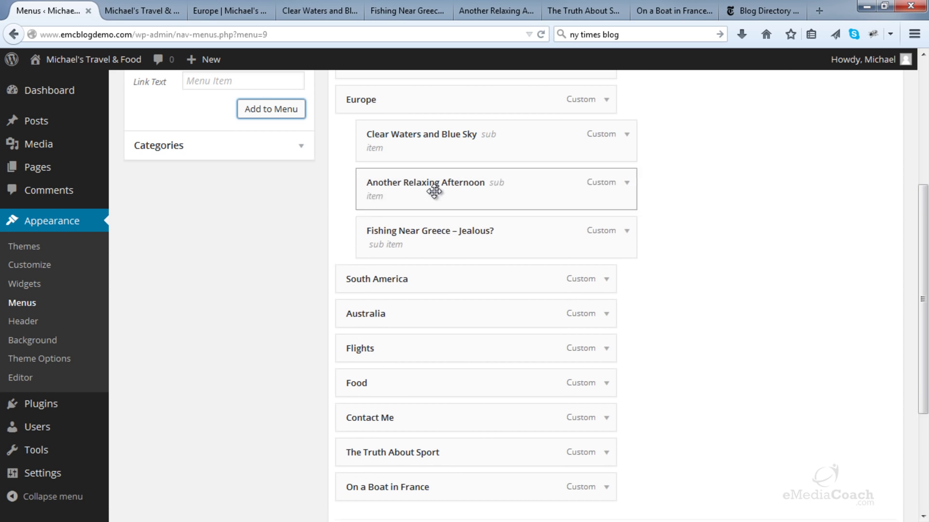
# - Move On a Boat in France under Europe, reposition The Truth About Sport, and save the menu
pyautogui.scroll(-3, 444, 232)
pyautogui.moveTo(428, 303); pyautogui.dragTo(450, 291)
pyautogui.scroll(-3, 442, 311)
pyautogui.scroll(5, 428, 262)
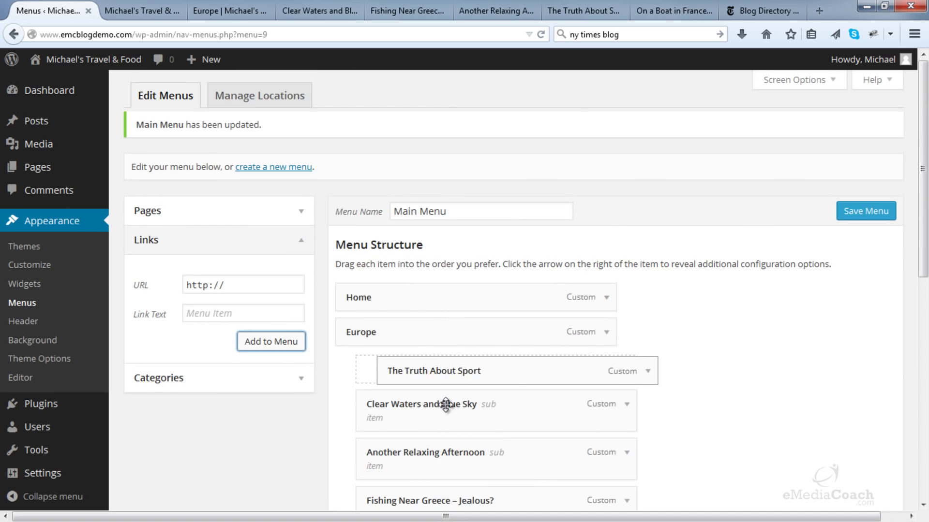
pyautogui.scroll(-3, 443, 402)
pyautogui.moveTo(445, 409)
pyautogui.mouseDown()
pyautogui.moveTo(442, 394)
pyautogui.moveTo(427, 400)
pyautogui.moveTo(438, 411)
pyautogui.moveTo(442, 387)
pyautogui.moveTo(436, 396)
pyautogui.mouseUp()
pyautogui.scroll(3, 853, 168)
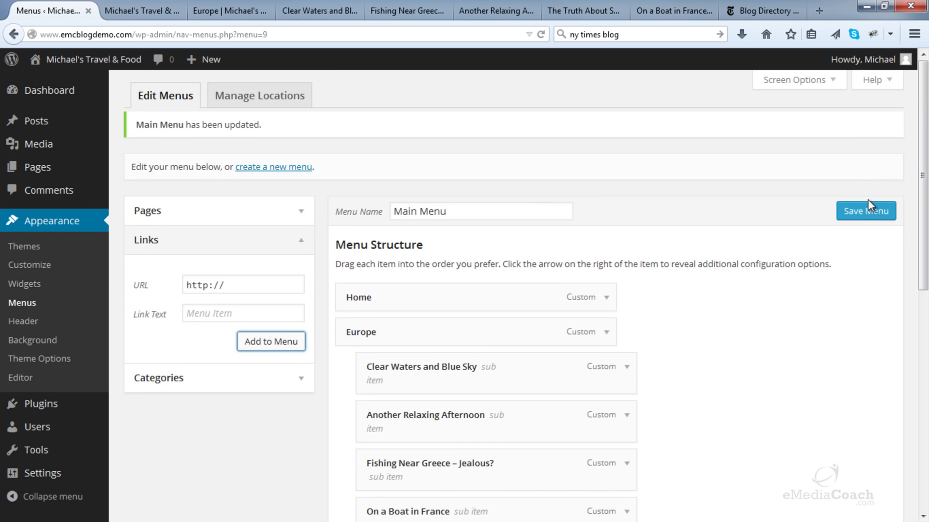
pyautogui.click(866, 211)
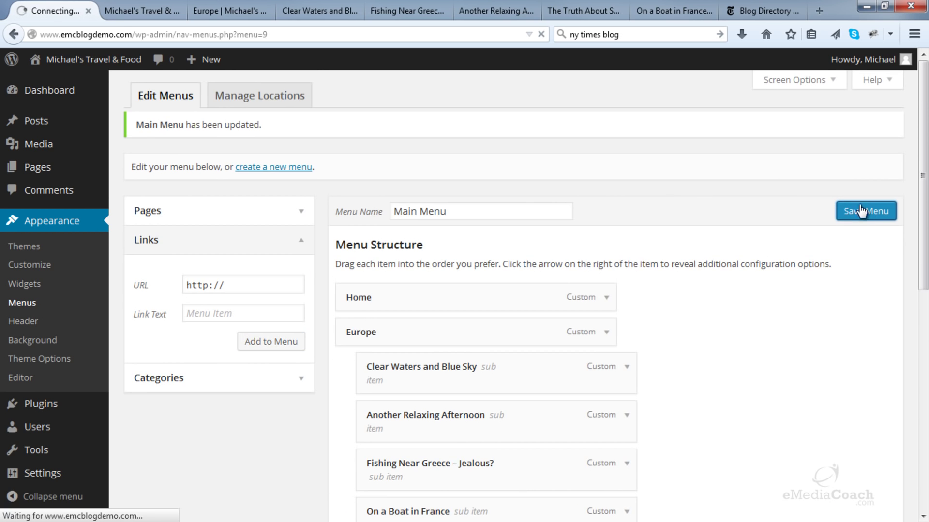
# - Reload the front page and check the Europe dropdown in the navigation bar
pyautogui.click(147, 16)
pyautogui.click(540, 34)
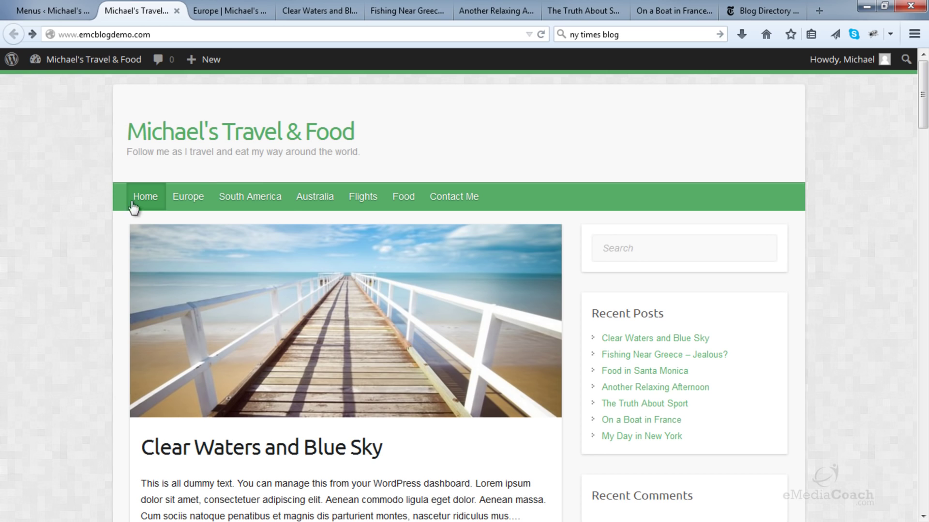
pyautogui.moveTo(188, 196)
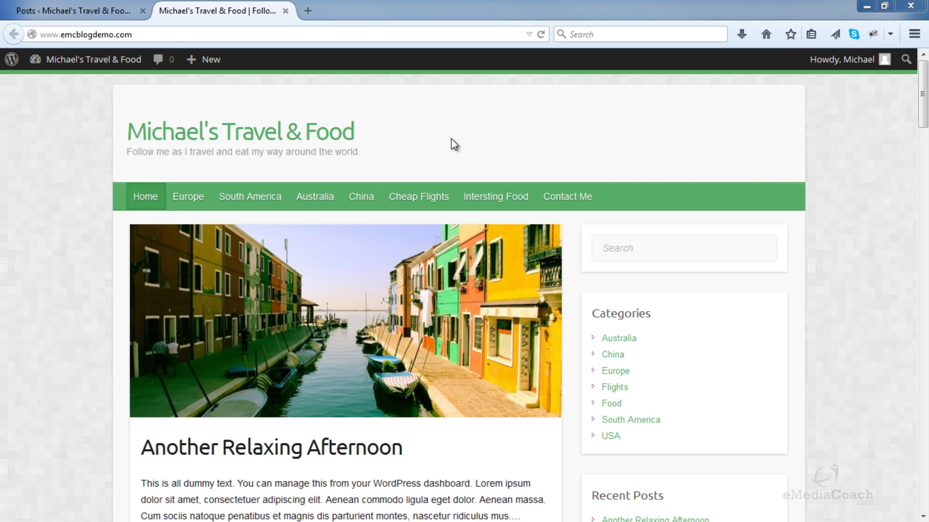
# - Open Theme Options, Featured Slider tab, and expand Featured Post/Page Slider Options with 4 empty slide fields
pyautogui.click(88, 12)
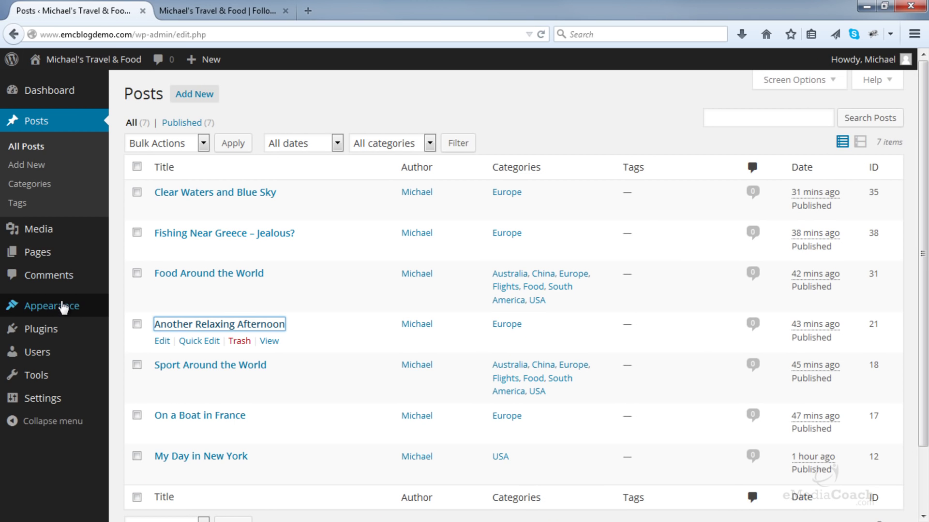
pyautogui.moveTo(63, 307)
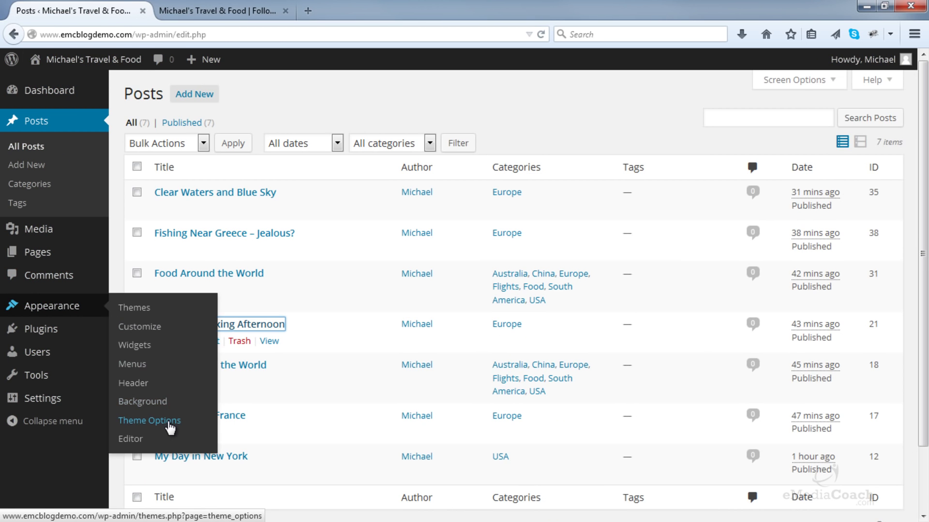
pyautogui.click(169, 422)
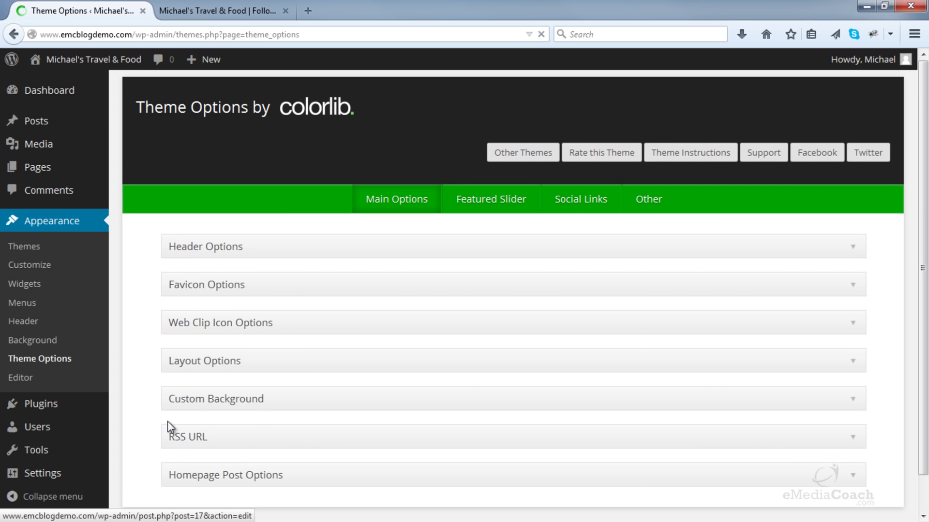
pyautogui.click(480, 203)
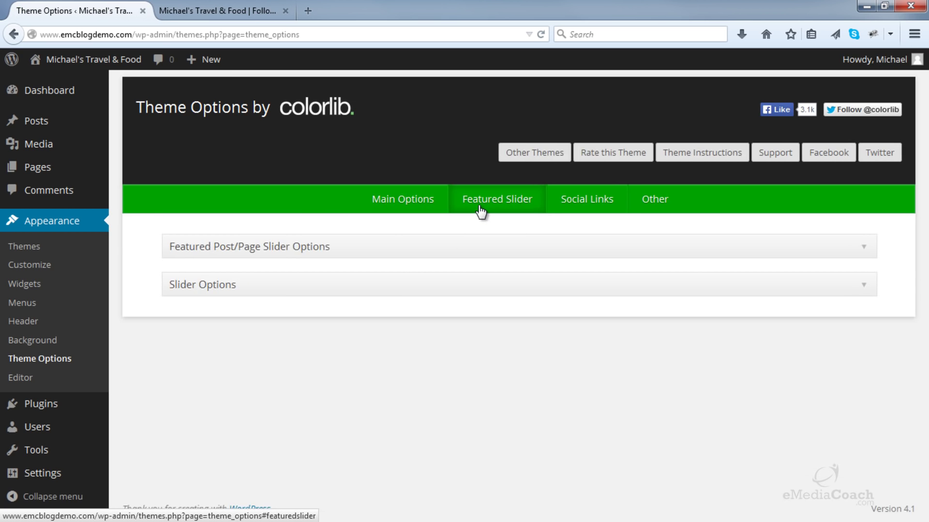
pyautogui.click(480, 252)
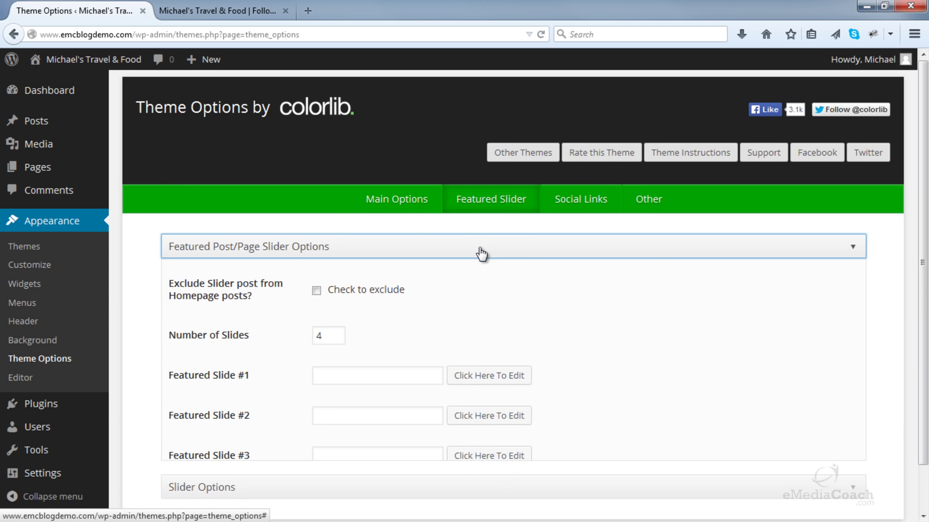
pyautogui.scroll(-3, 481, 254)
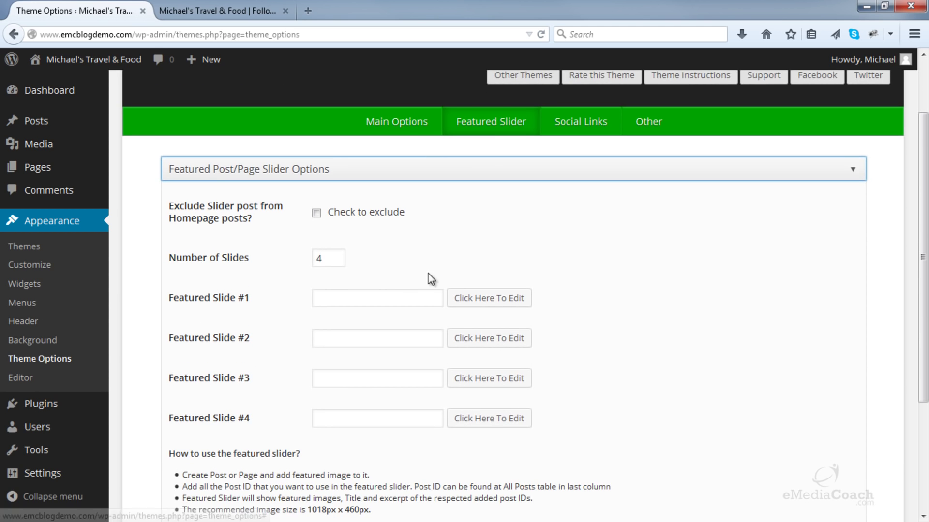
pyautogui.click(381, 297)
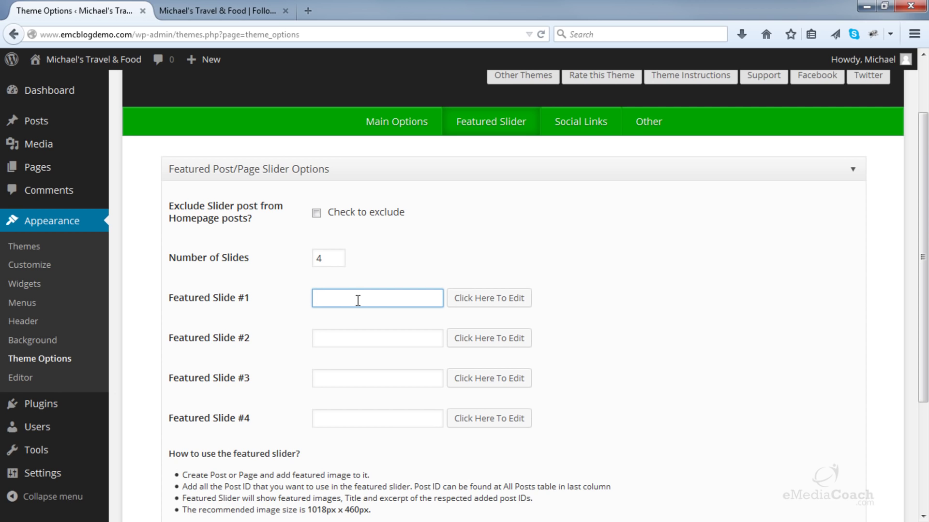
# - Open All Posts in a new tab to look up the post IDs
pyautogui.moveTo(85, 130)
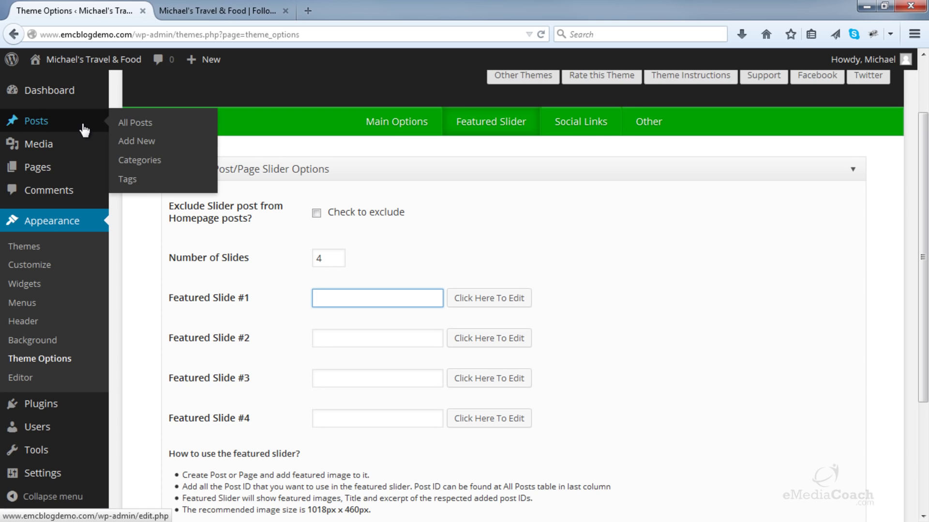
pyautogui.rightClick(164, 131)
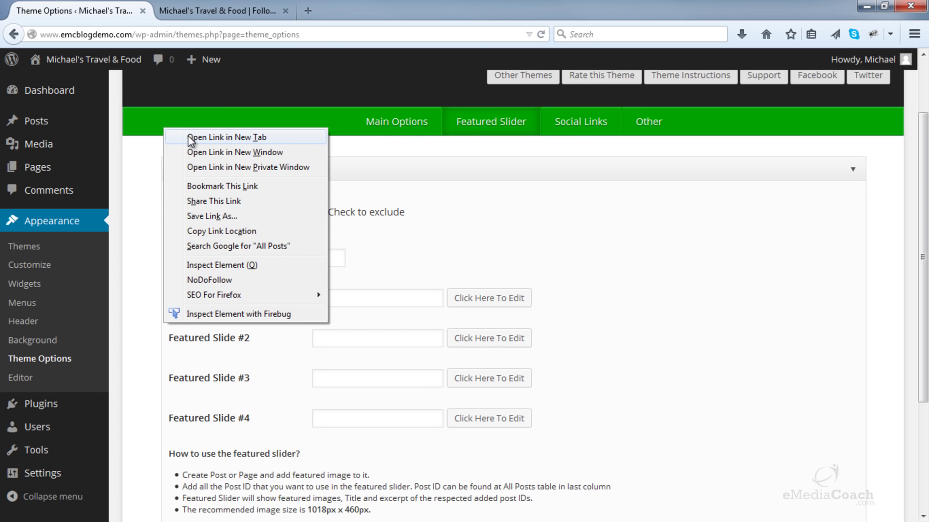
pyautogui.click(190, 137)
pyautogui.click(219, 13)
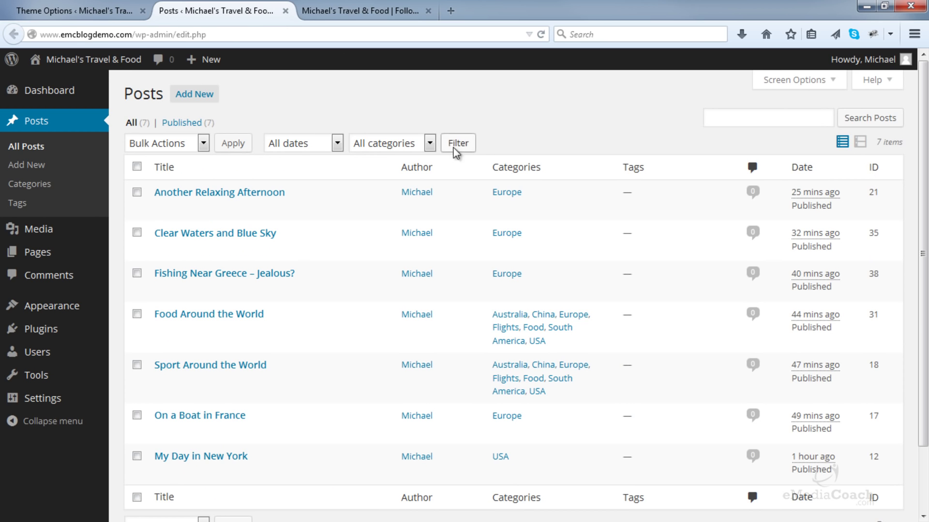
pyautogui.click(90, 11)
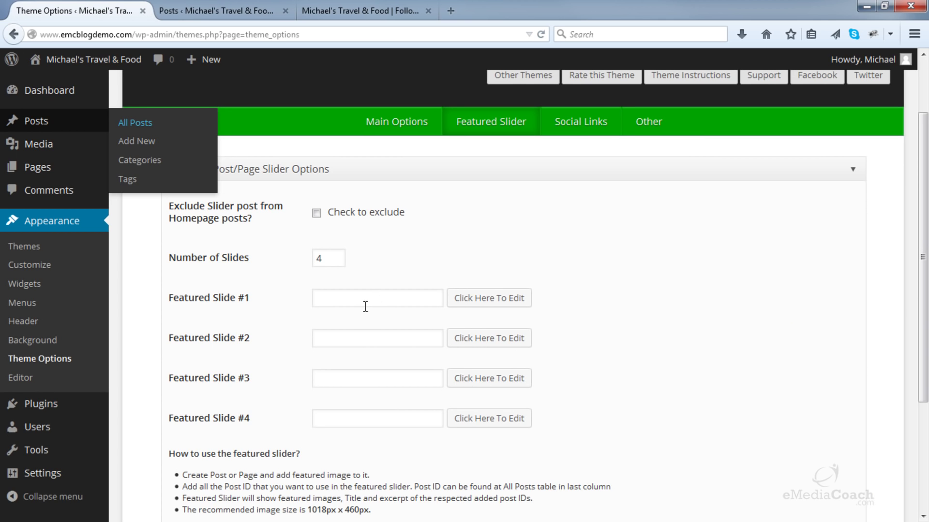
pyautogui.click(217, 11)
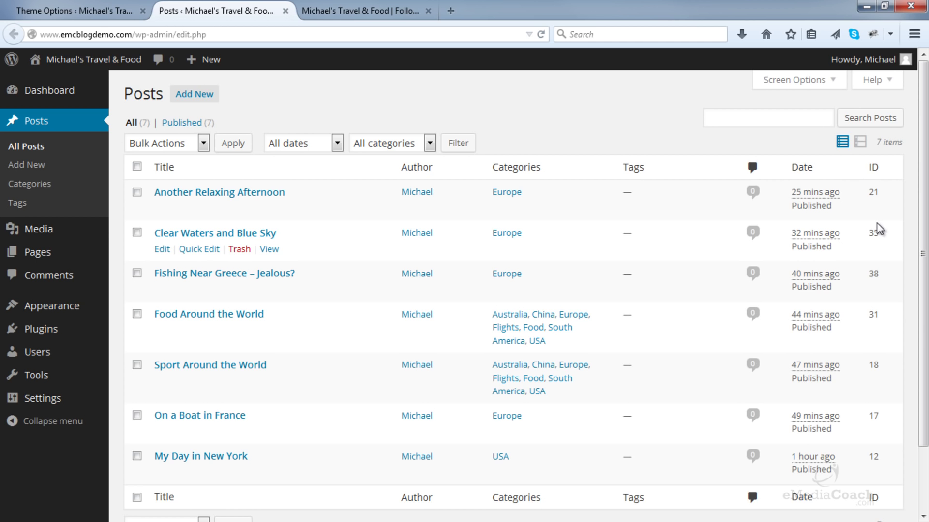
pyautogui.click(114, 10)
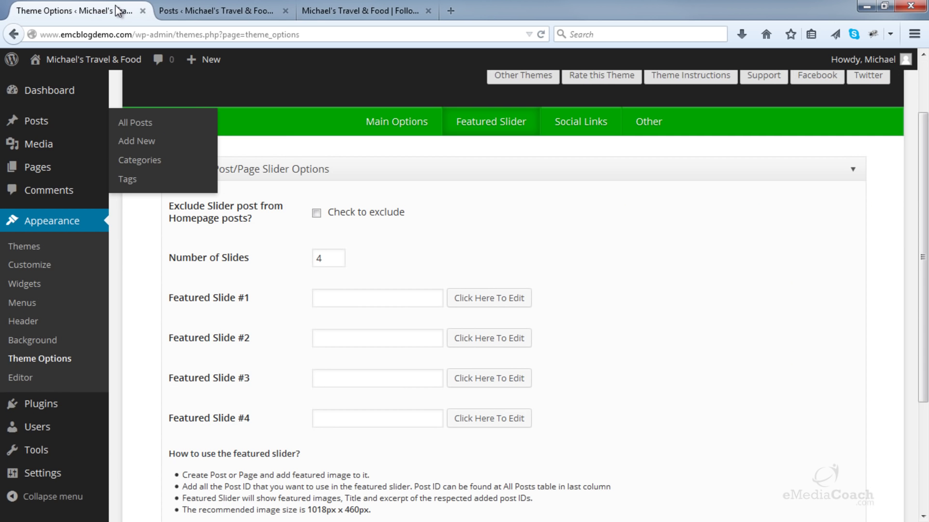
# - Enter IDs 21, 35, 17 and 18 in Featured Slide #1–#4 and save all changes
pyautogui.click(340, 298)
pyautogui.write('21')
pyautogui.click(321, 333)
pyautogui.write('35')
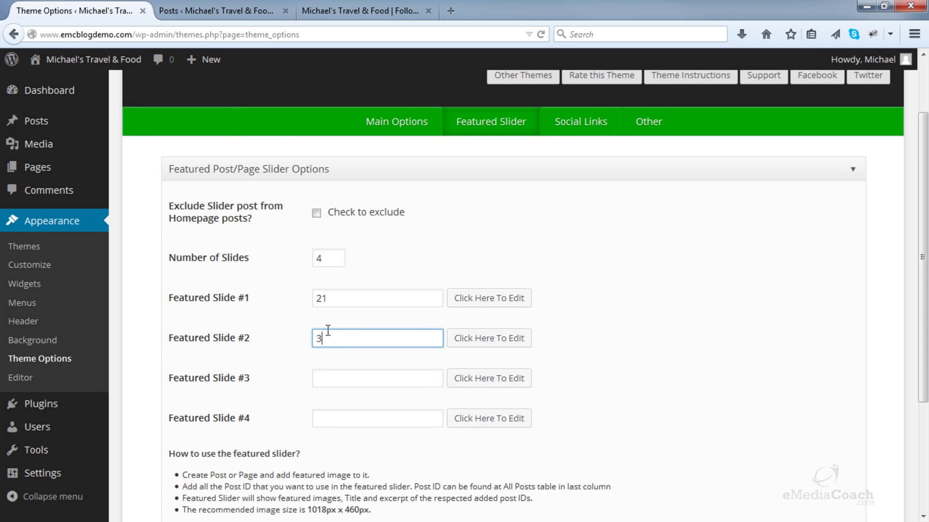
pyautogui.click(248, 18)
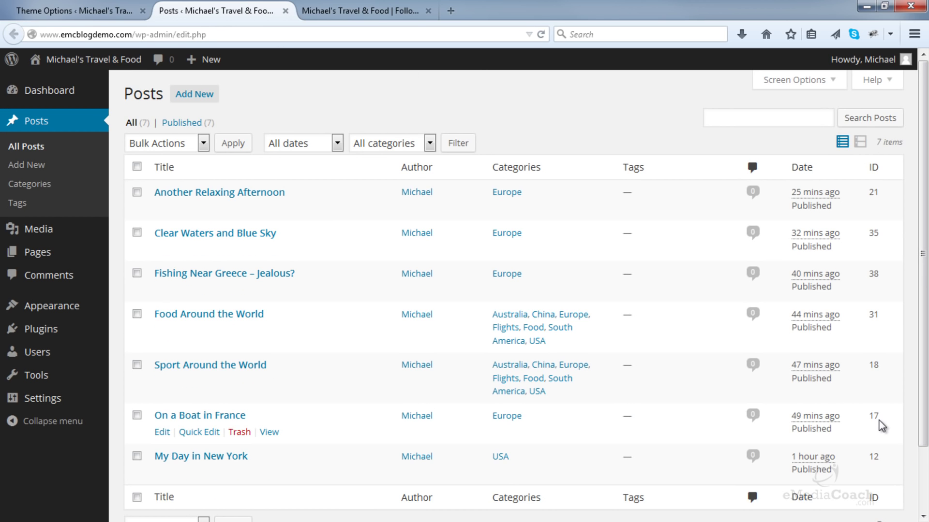
pyautogui.click(120, 14)
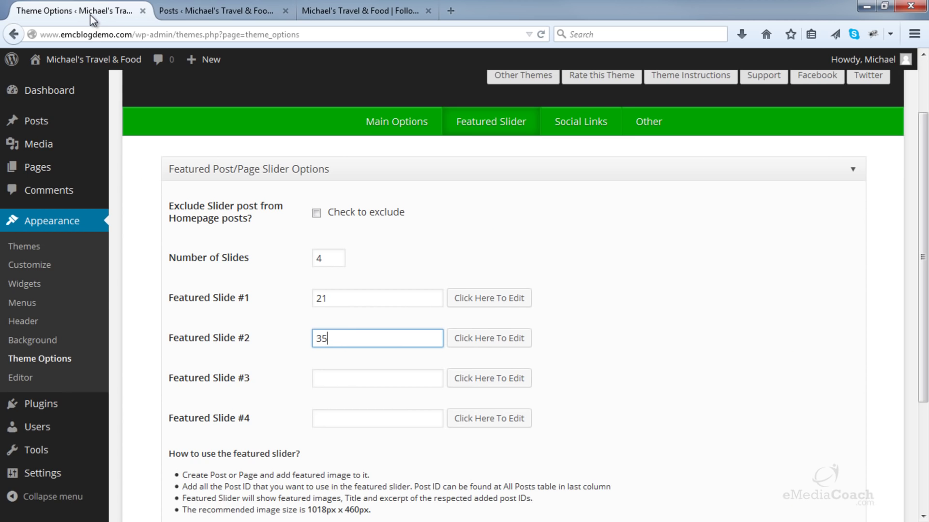
pyautogui.click(332, 380)
pyautogui.write('17')
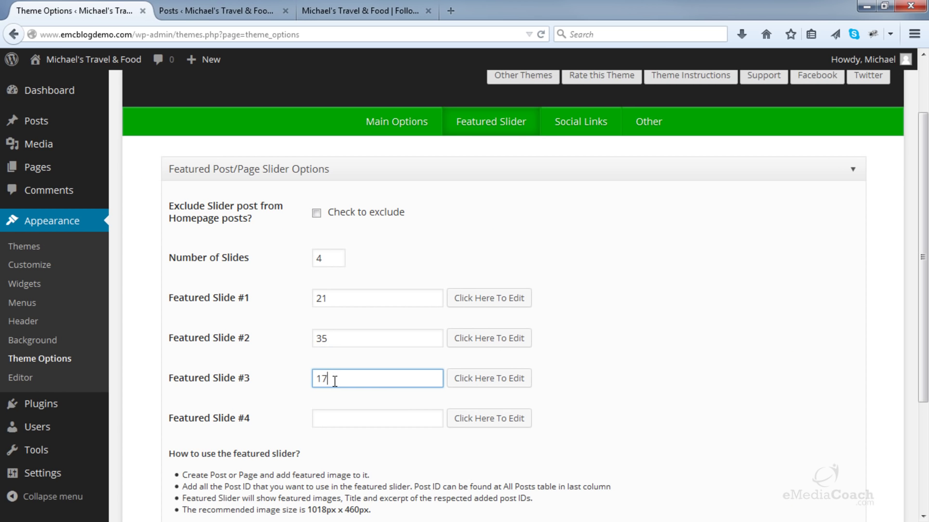
pyautogui.click(337, 418)
pyautogui.write('18')
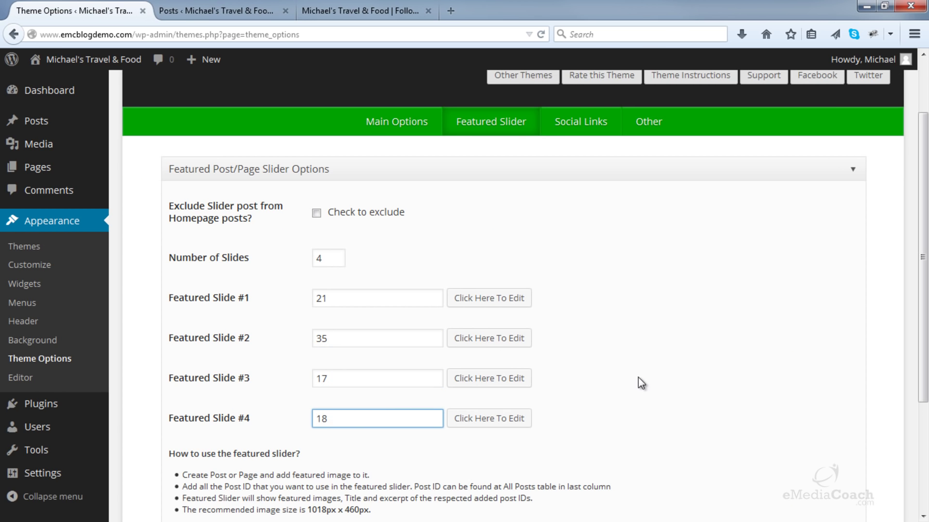
pyautogui.scroll(-3, 637, 380)
pyautogui.click(234, 389)
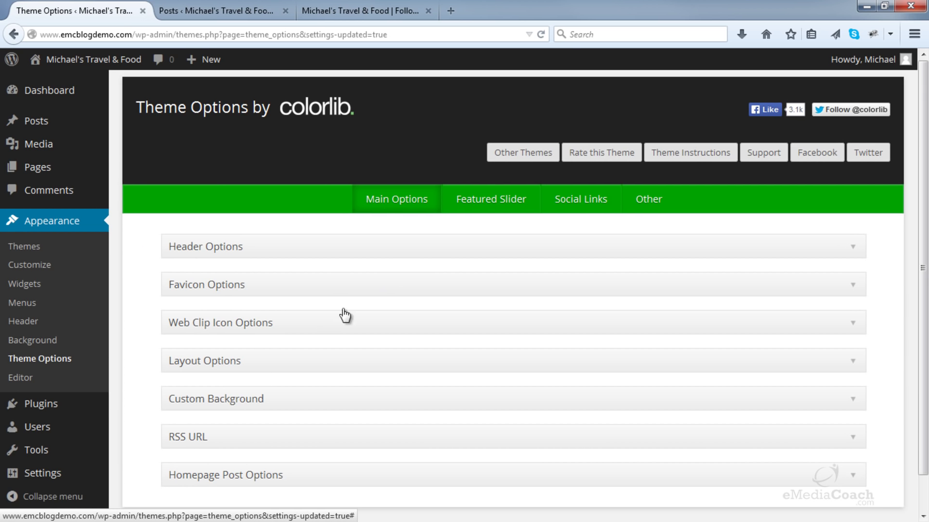
# - Verify the saved slider settings, reload the homepage, and open Another Relaxing Afternoon in the editor
pyautogui.click(471, 209)
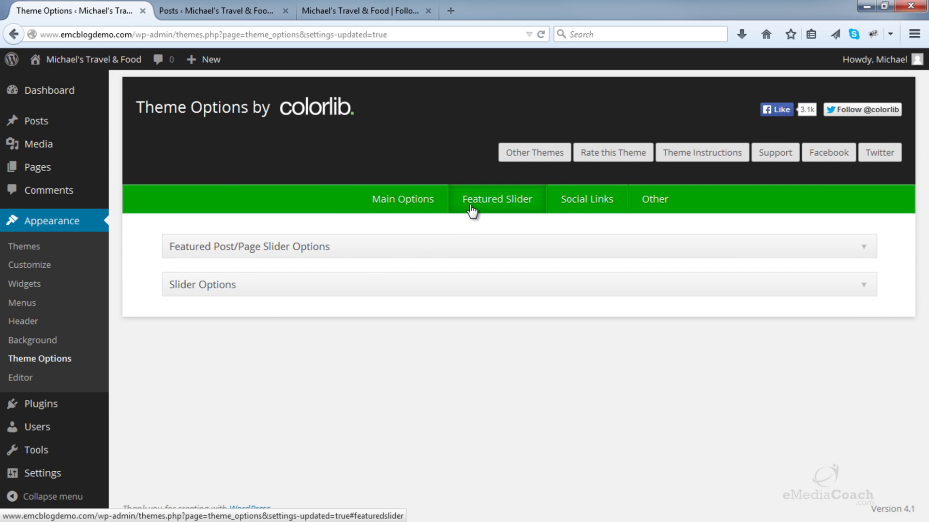
pyautogui.click(488, 248)
pyautogui.scroll(-3, 488, 247)
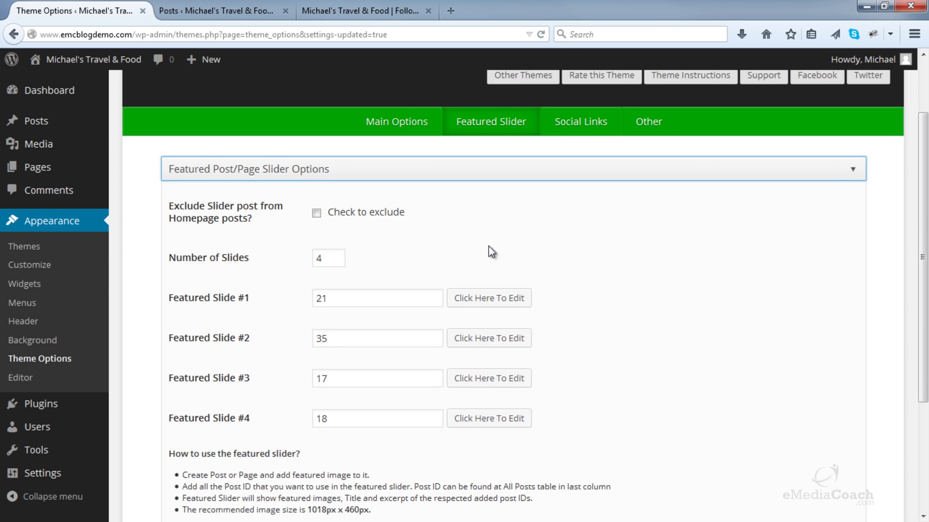
pyautogui.scroll(-3, 488, 247)
pyautogui.click(357, 10)
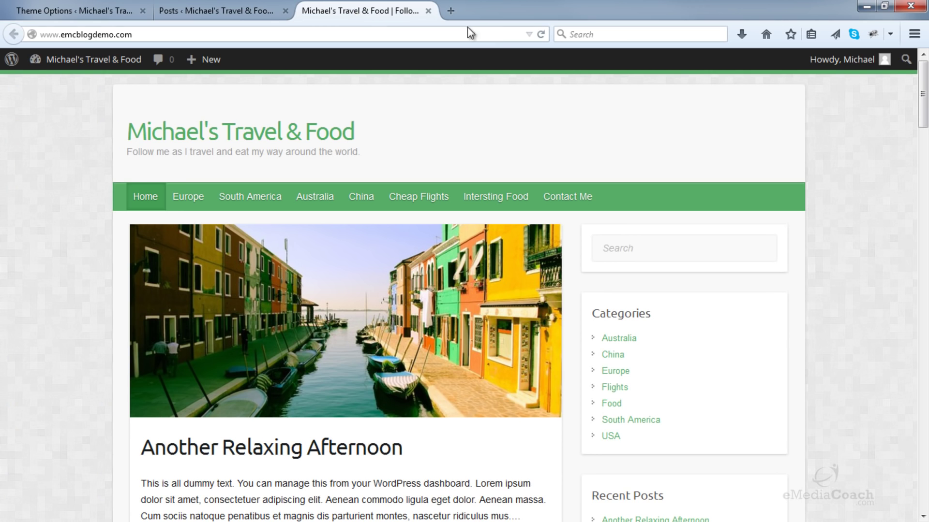
pyautogui.click(541, 34)
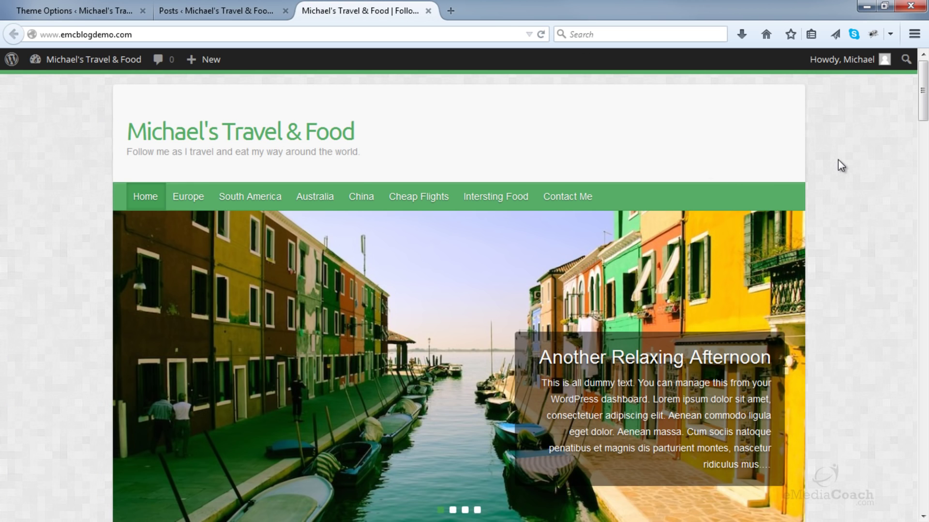
pyautogui.scroll(-3, 846, 160)
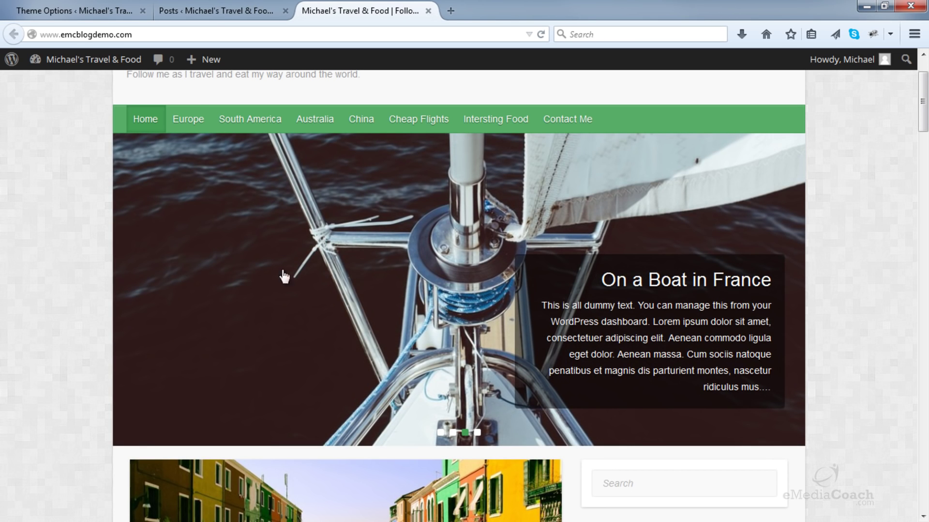
pyautogui.click(190, 6)
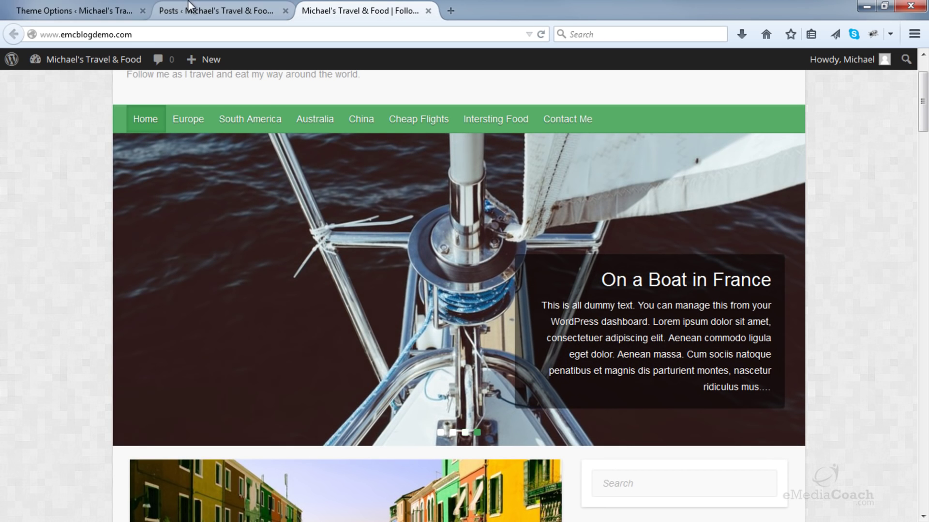
pyautogui.click(221, 195)
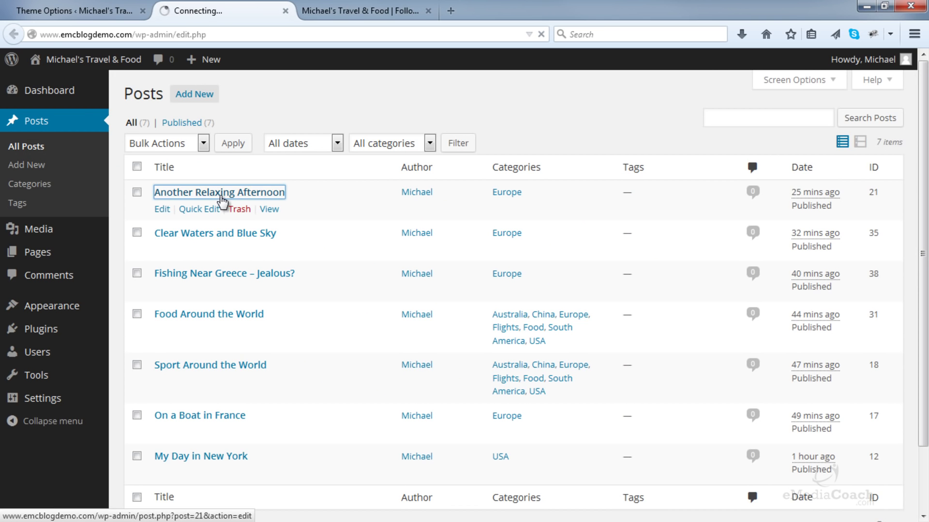
pyautogui.scroll(-10, 702, 281)
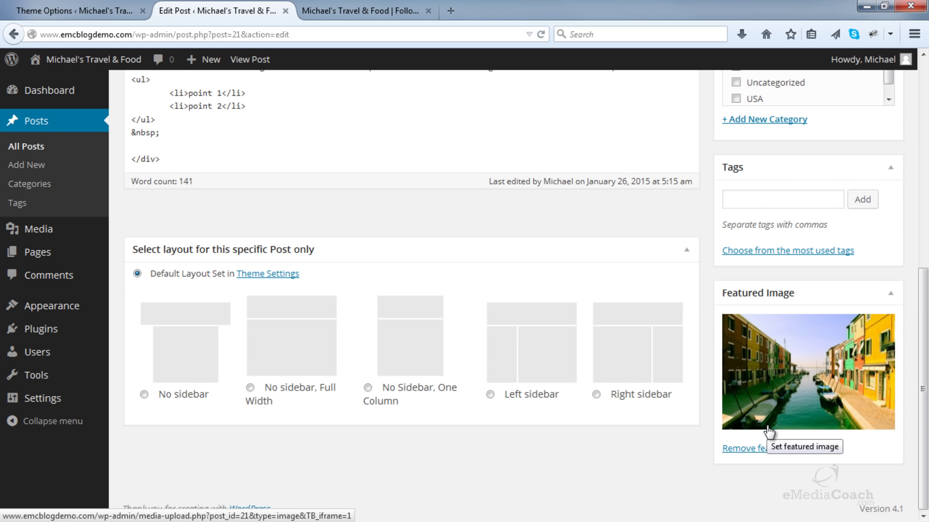
# - Open the Clear Waters and Blue Sky post from the slider, then return to the homepage and slider settings
pyautogui.click(370, 10)
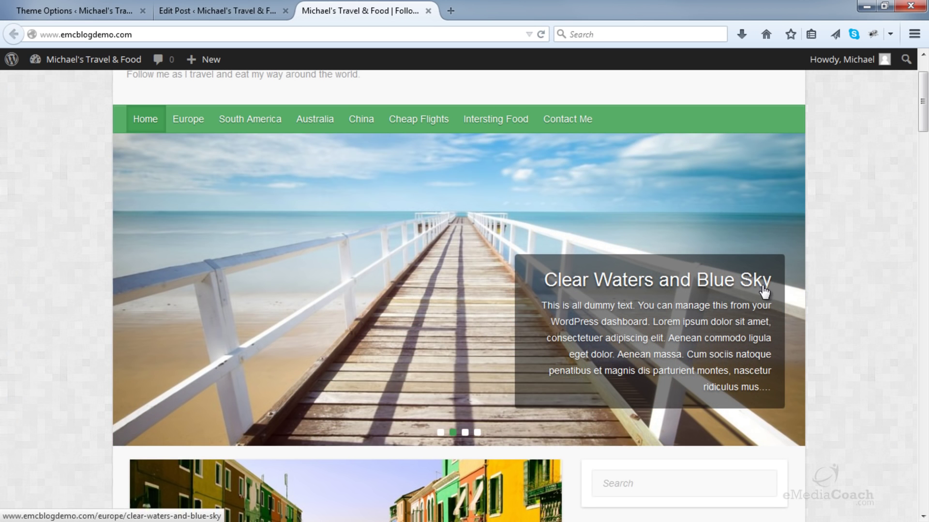
pyautogui.click(724, 207)
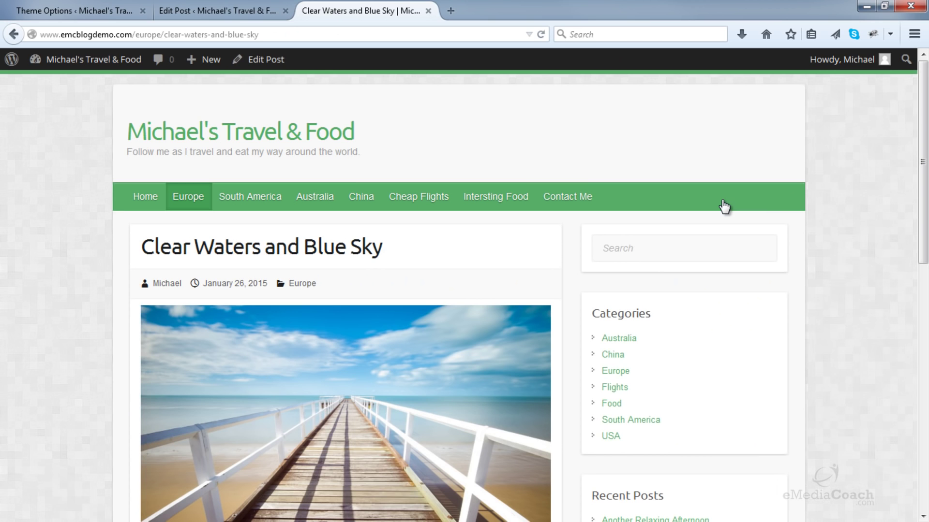
pyautogui.scroll(-10, 771, 206)
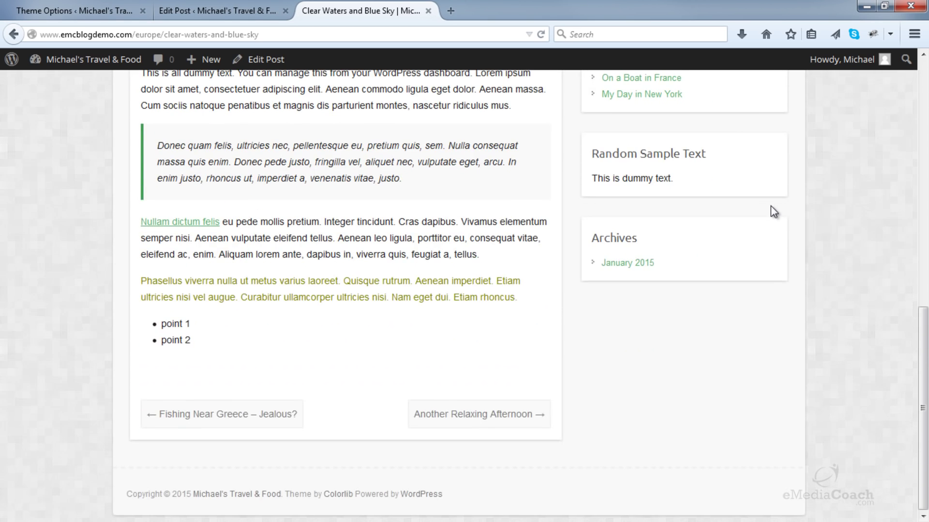
pyautogui.scroll(10, 675, 282)
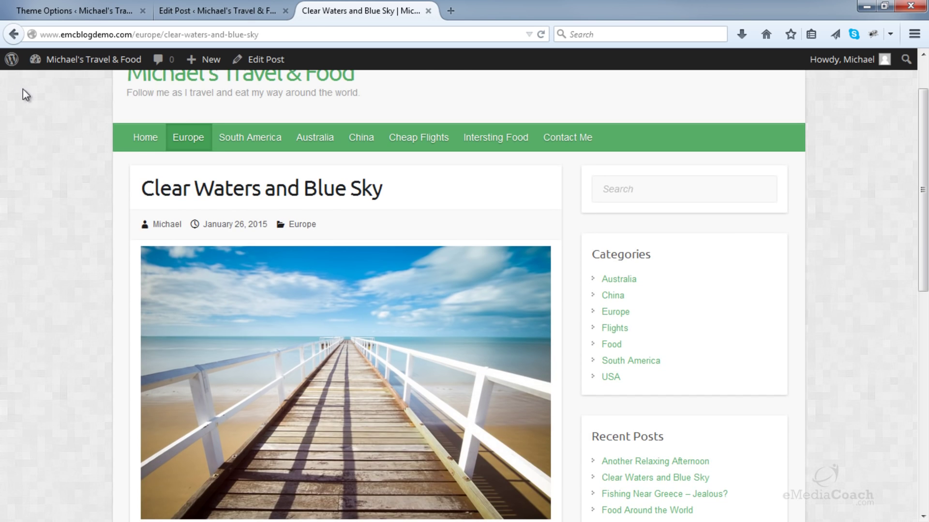
pyautogui.click(14, 35)
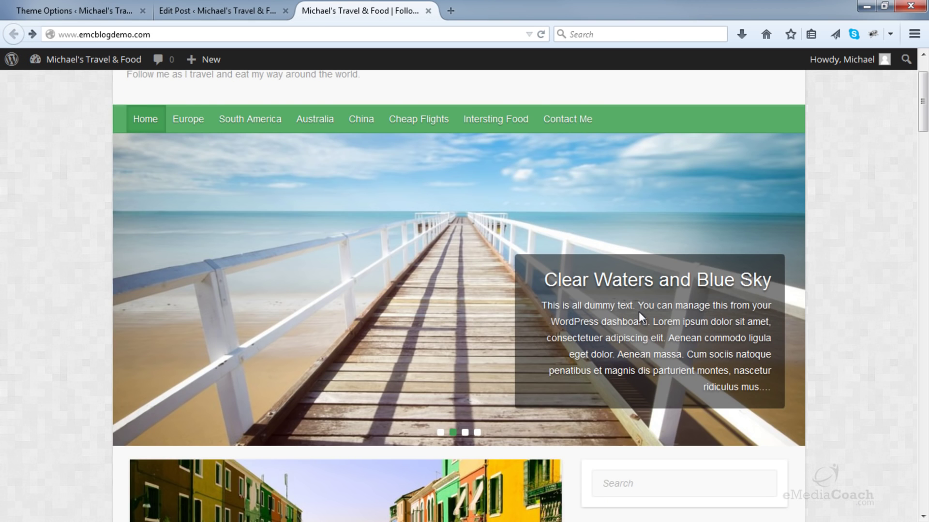
pyautogui.scroll(2, 638, 311)
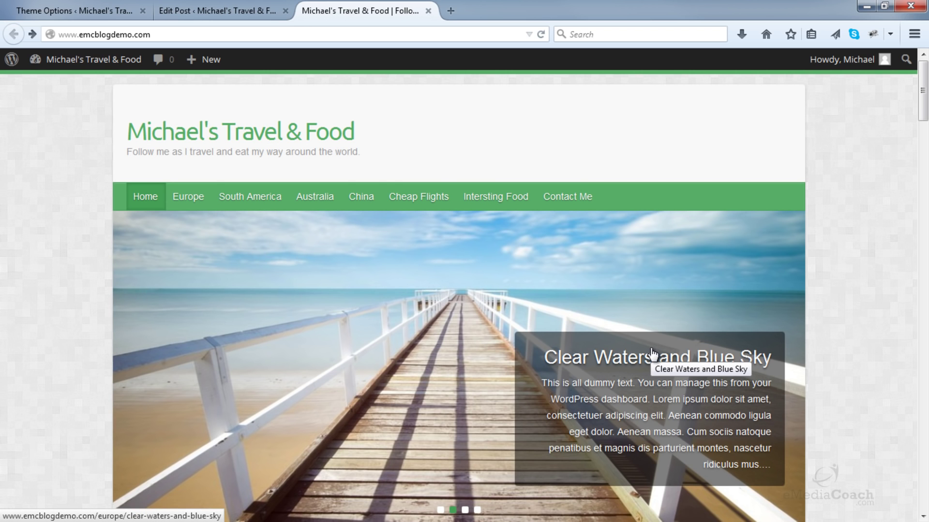
pyautogui.scroll(-3, 652, 354)
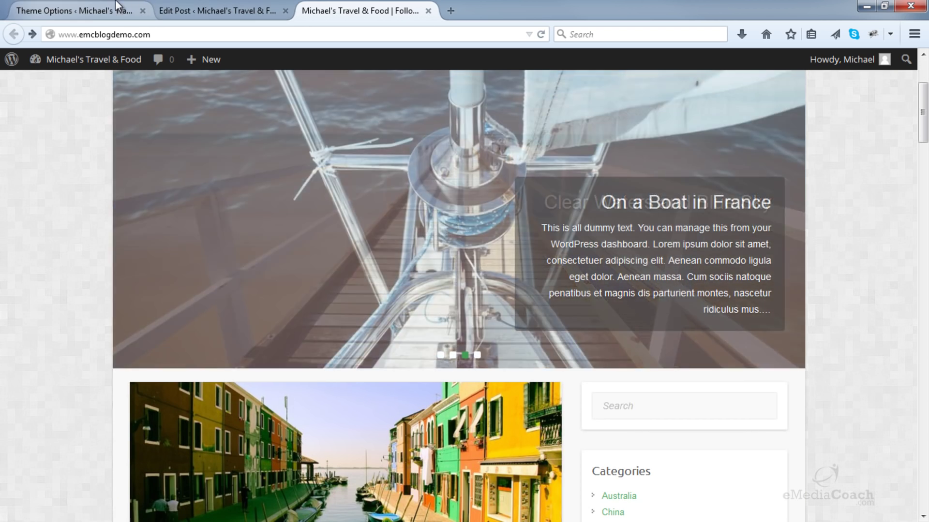
pyautogui.click(77, 10)
# - Expand the slider transition settings, leave Transition Delay unchanged, and view the homepage slider
pyautogui.click(332, 435)
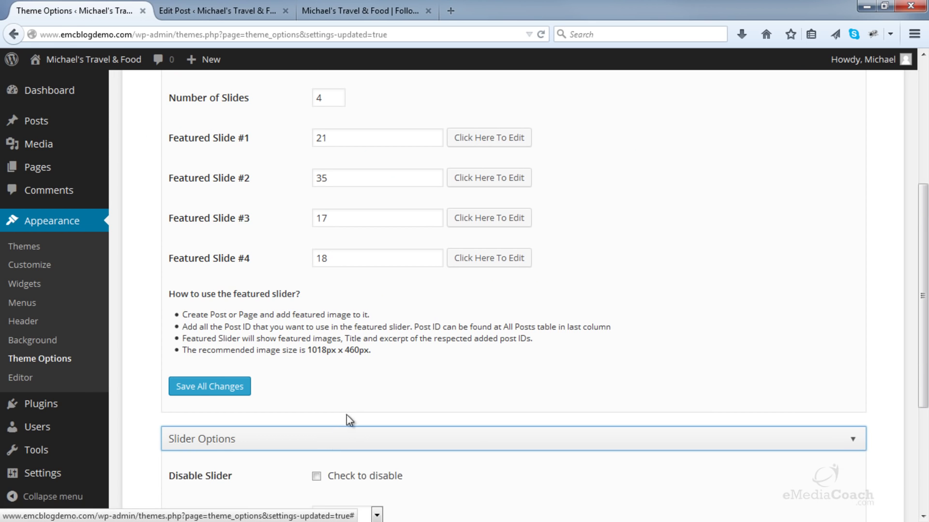
pyautogui.scroll(-4, 346, 414)
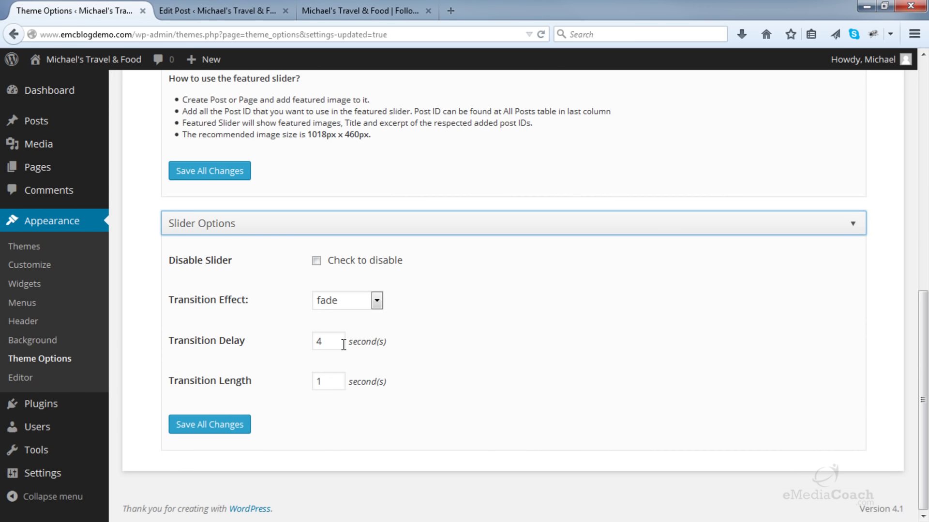
pyautogui.moveTo(343, 345); pyautogui.dragTo(287, 337)
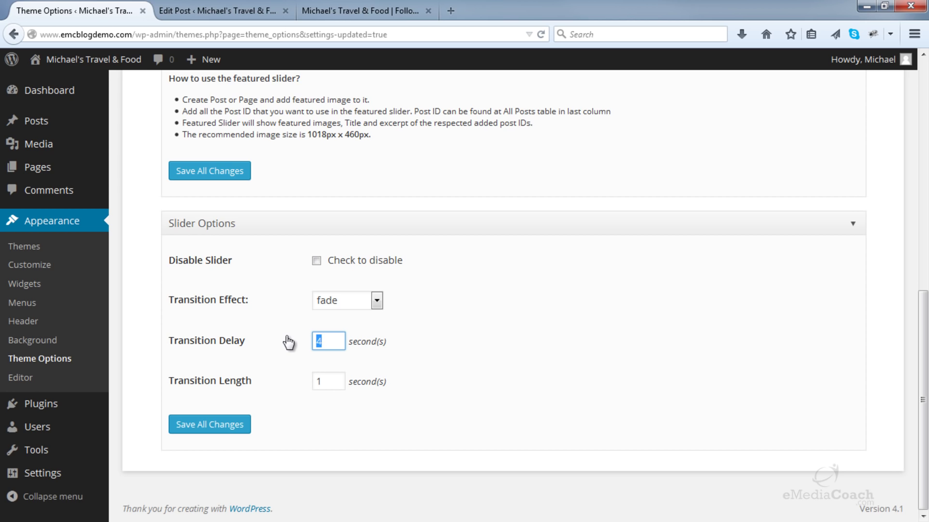
pyautogui.click(214, 355)
pyautogui.click(361, 10)
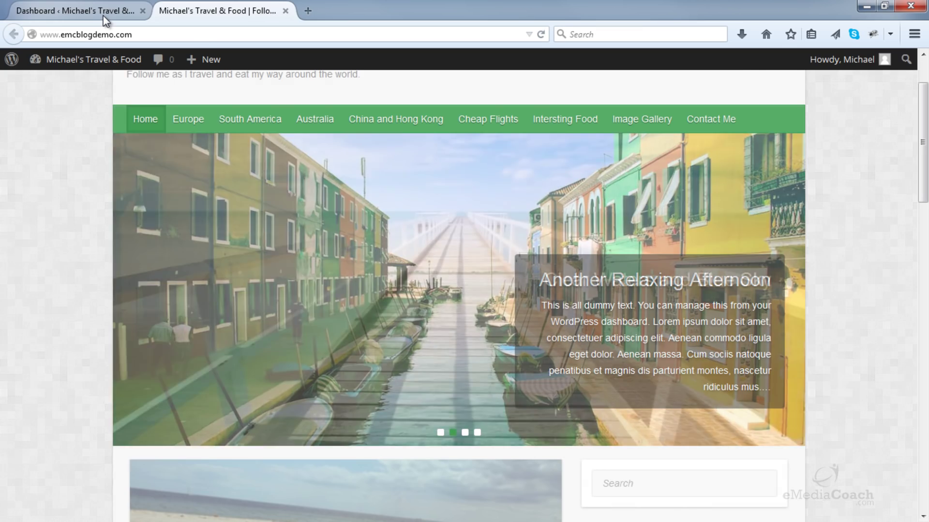
# - Open Another Relaxing Afternoon for editing from All Posts
pyautogui.click(103, 15)
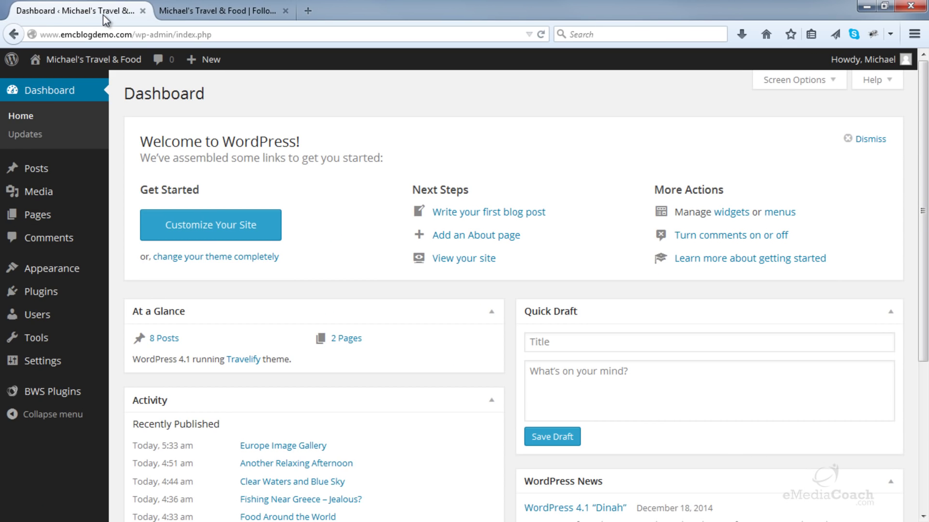
pyautogui.moveTo(83, 167)
pyautogui.click(158, 172)
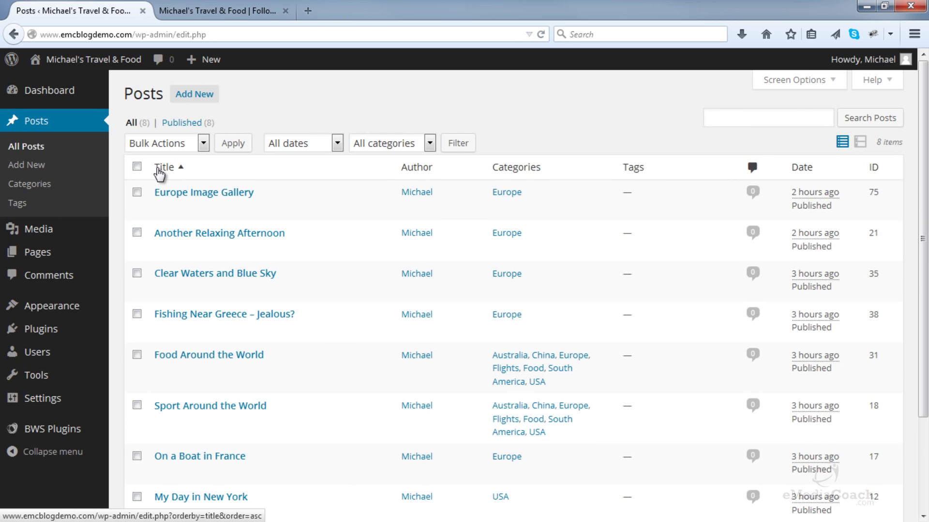
pyautogui.scroll(-3, 159, 173)
pyautogui.moveTo(207, 174)
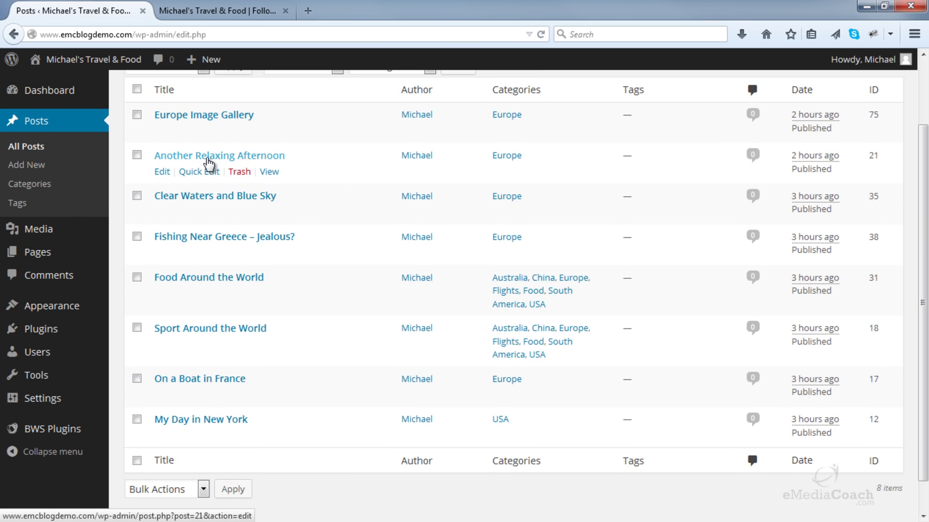
pyautogui.click(208, 161)
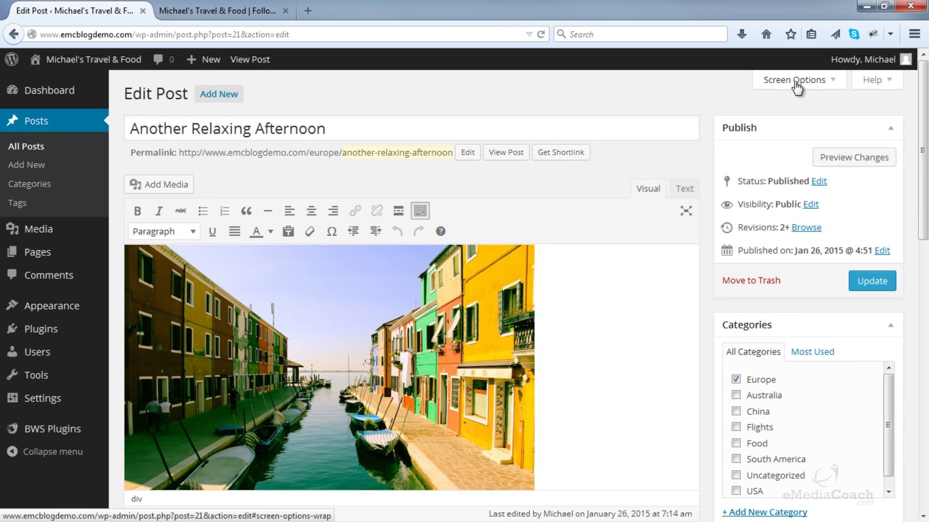
# - Enable the Excerpt panel in Screen Options and glance at the homepage slider
pyautogui.click(796, 83)
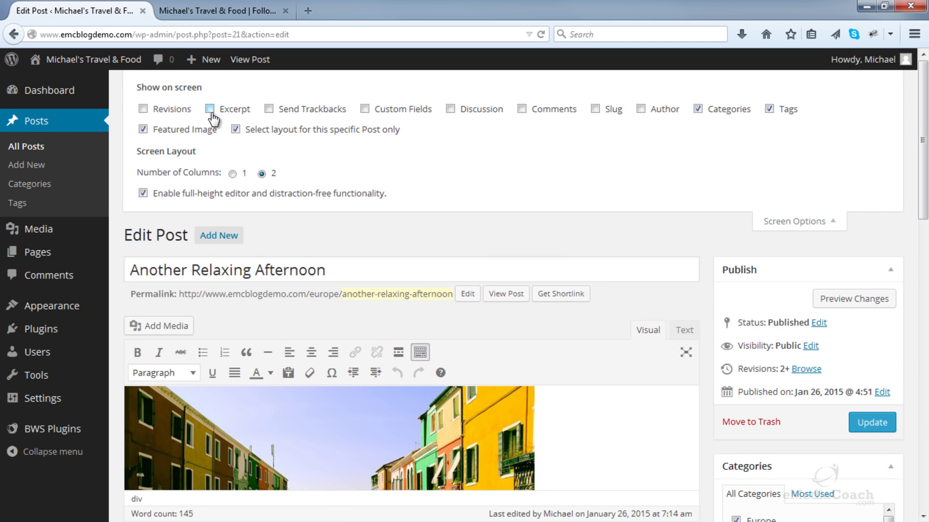
pyautogui.click(211, 113)
pyautogui.scroll(-10, 255, 195)
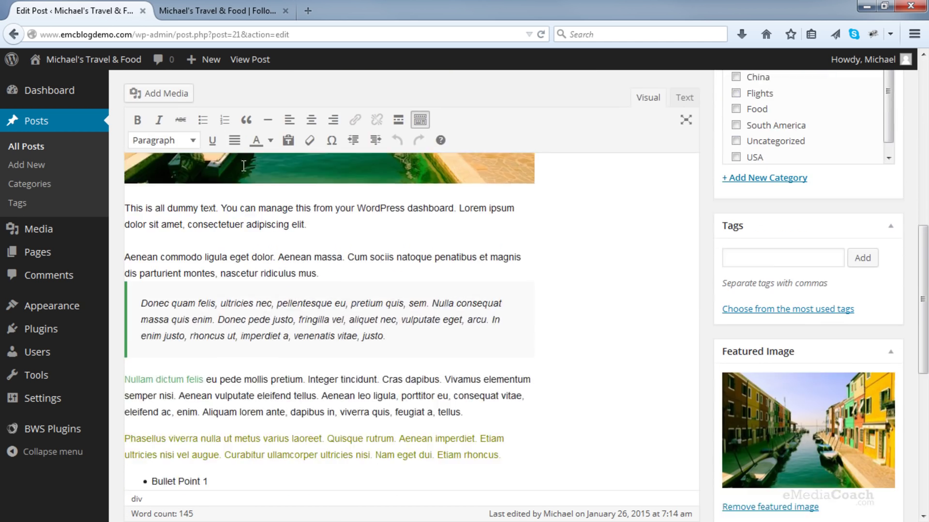
pyautogui.scroll(-3, 256, 195)
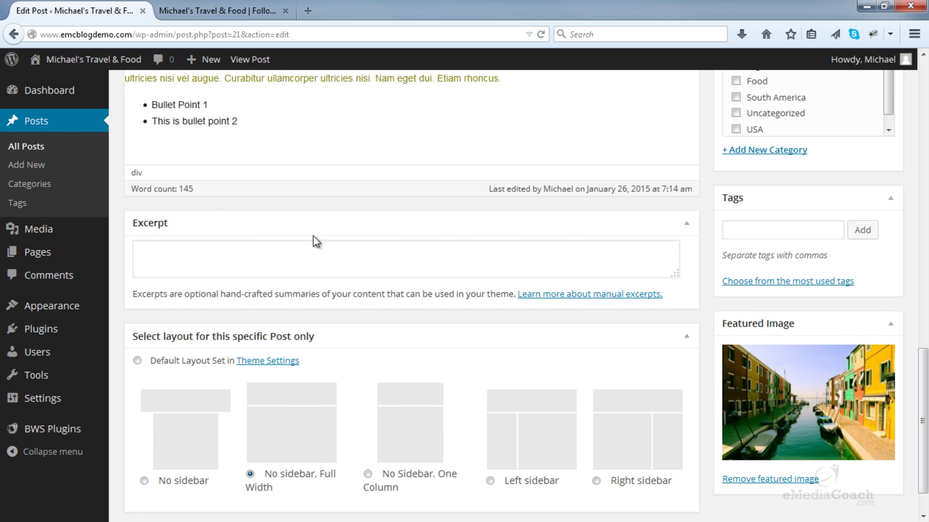
pyautogui.click(152, 266)
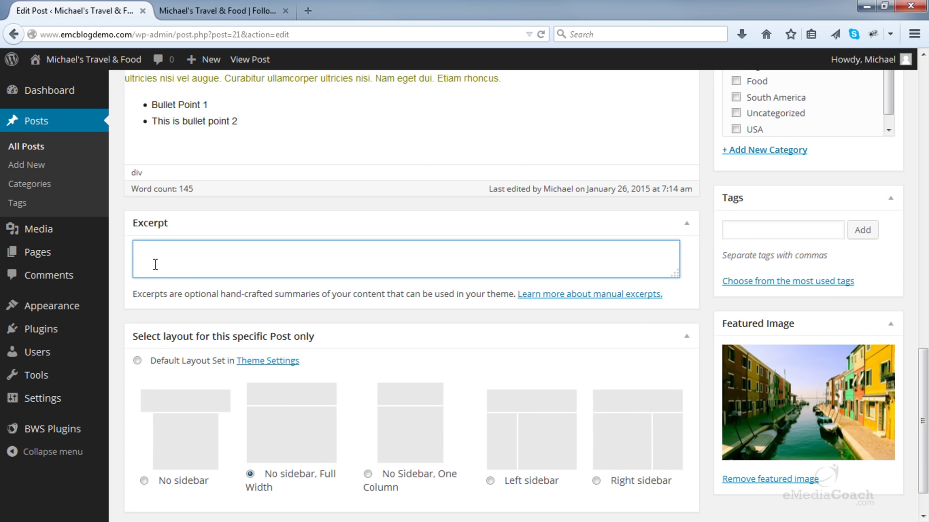
pyautogui.scroll(2, 155, 264)
pyautogui.scroll(10, 155, 264)
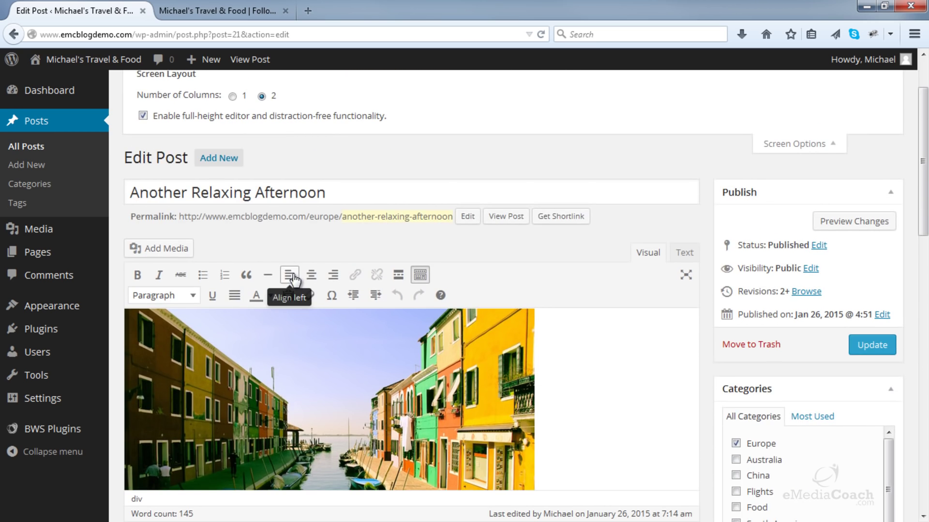
pyautogui.click(249, 9)
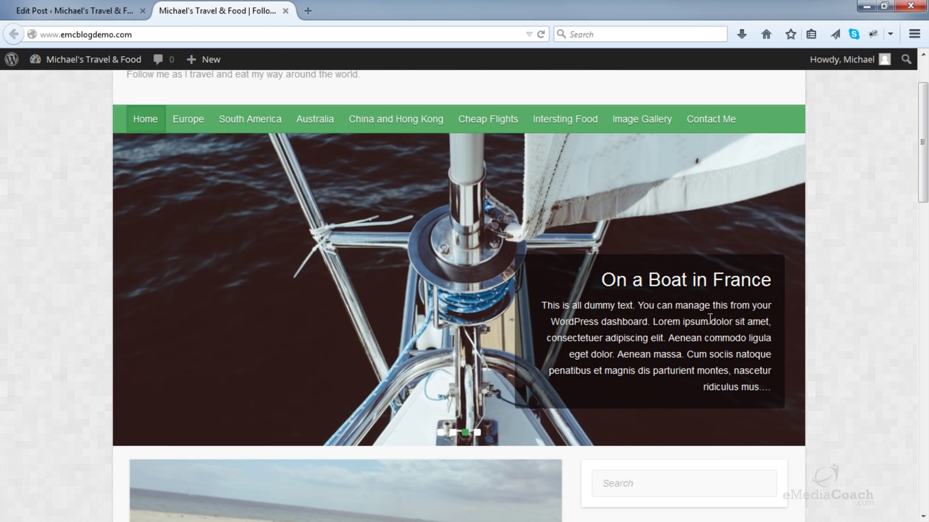
pyautogui.click(71, 11)
# - Paste the opening sentence "This is all dummy text. You can manage this from your WordPress dashboard." into Excerpt
pyautogui.scroll(-5, 420, 323)
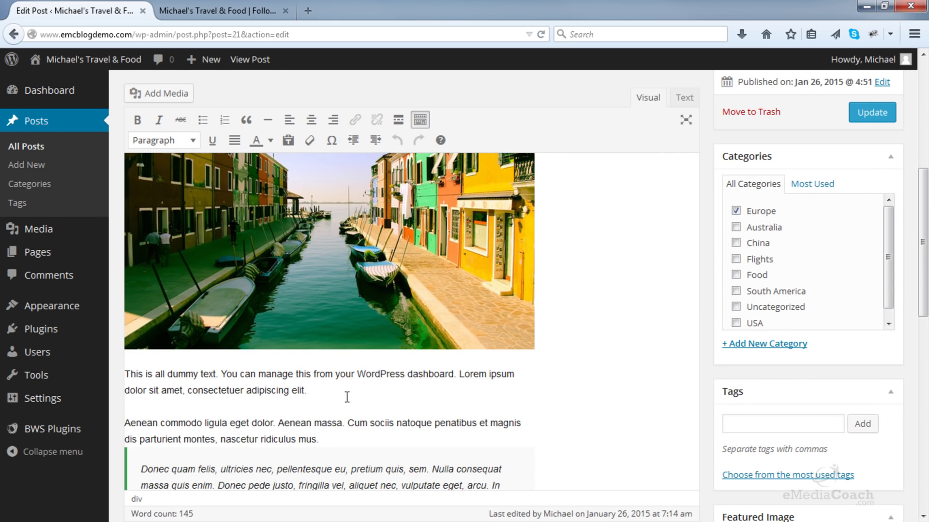
pyautogui.moveTo(458, 375); pyautogui.dragTo(127, 377)
pyautogui.hotkey('ctrl', 'c')
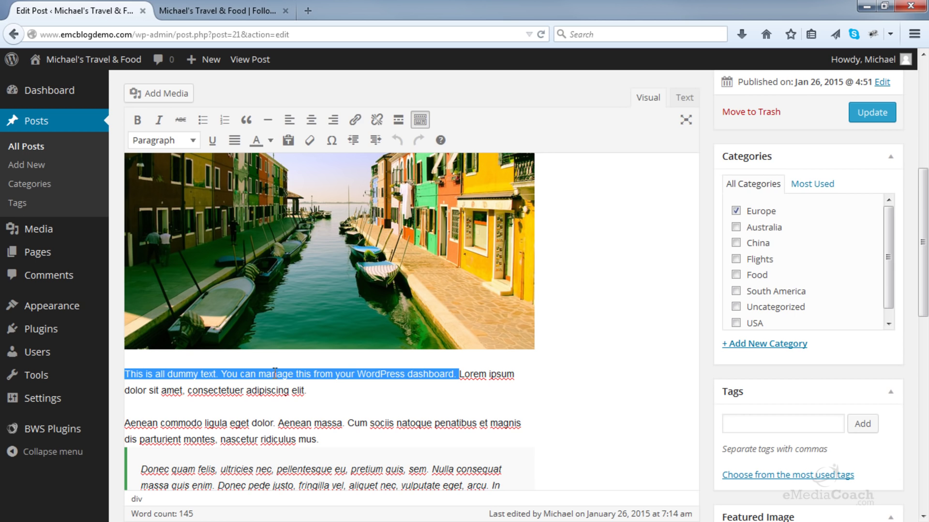
pyautogui.scroll(-4, 274, 373)
pyautogui.click(269, 375)
pyautogui.hotkey('ctrl', 'v')
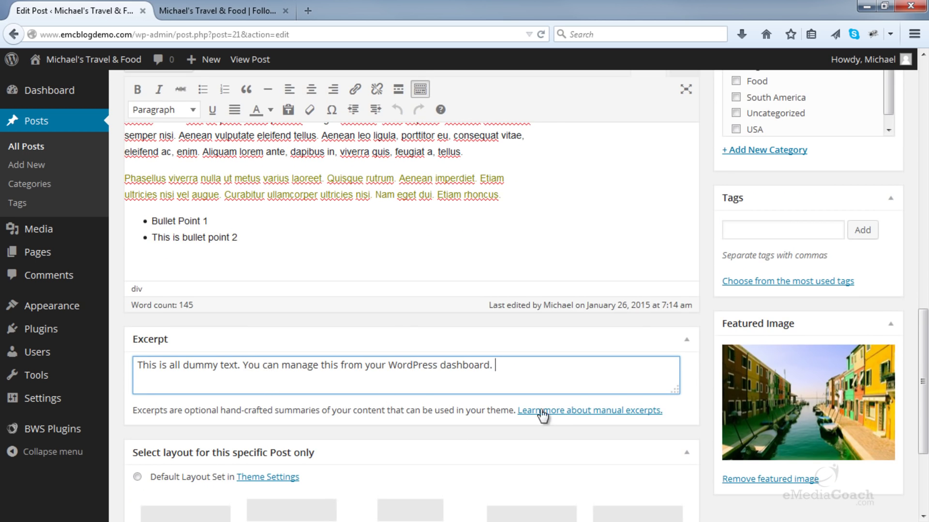
pyautogui.scroll(3, 650, 426)
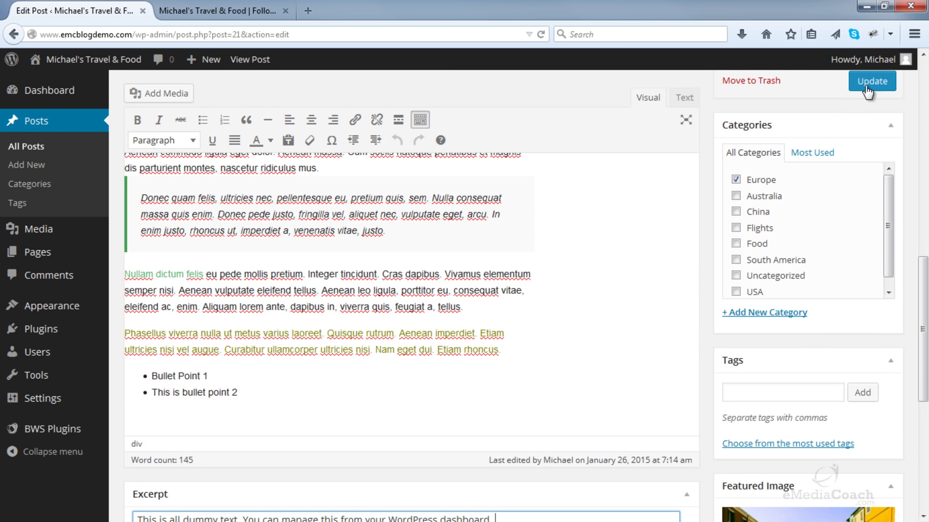
# - Save the post's new excerpt, then reload the live front page and scroll through the Sport Around the World post
pyautogui.click(868, 87)
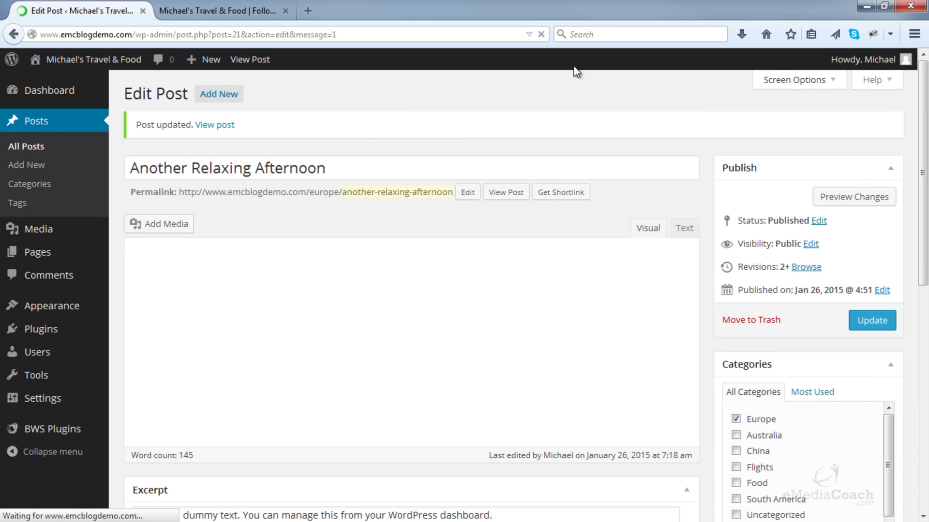
pyautogui.click(264, 15)
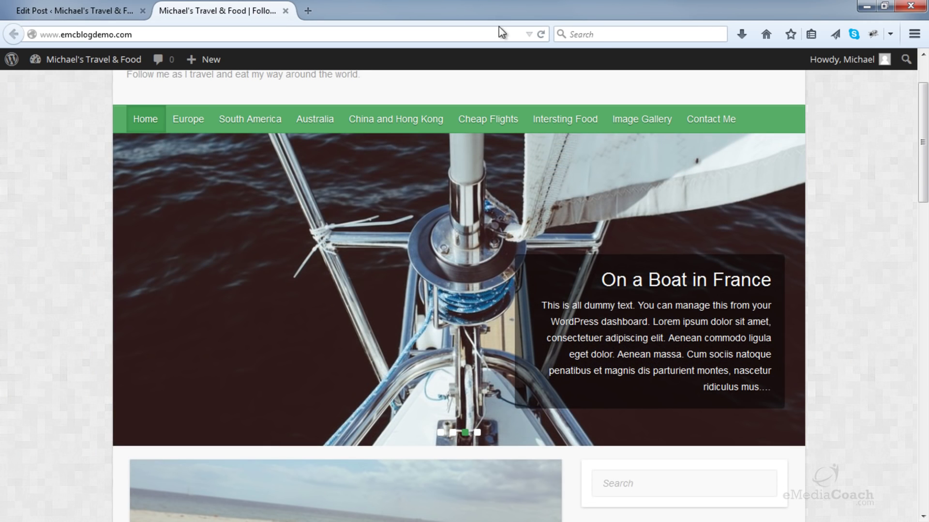
pyautogui.click(541, 34)
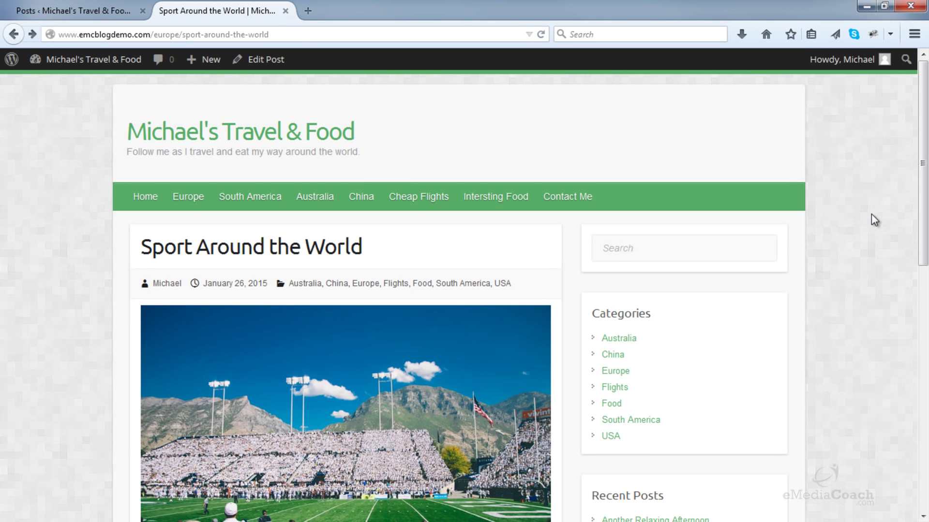
pyautogui.scroll(-5, 812, 164)
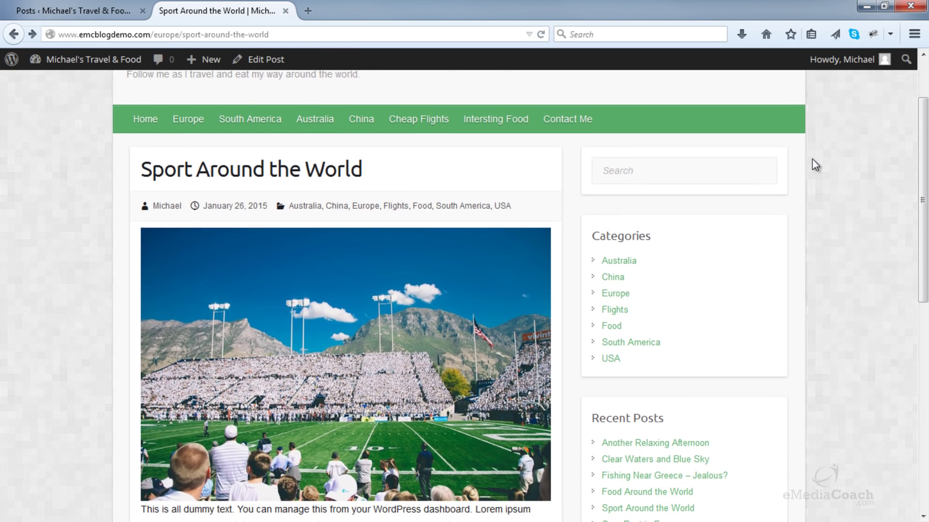
pyautogui.scroll(-3, 800, 231)
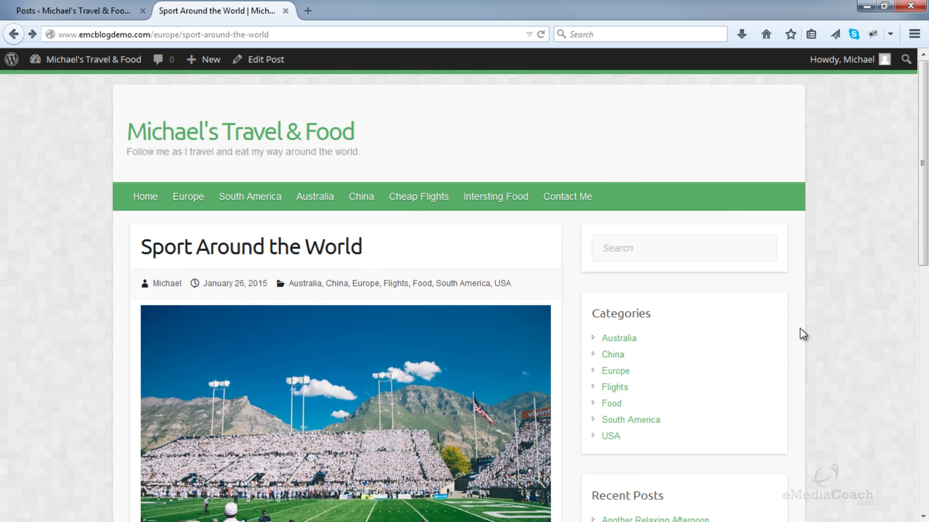
pyautogui.scroll(-6, 667, 223)
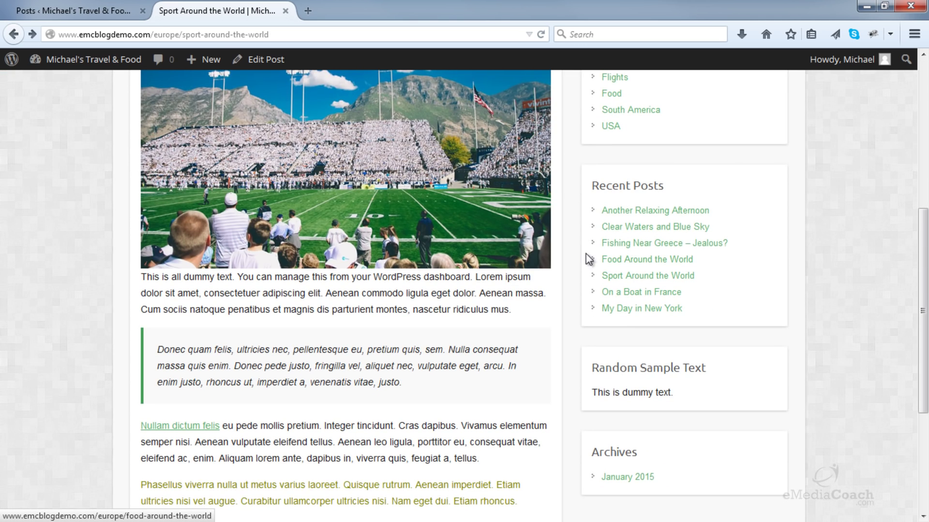
pyautogui.scroll(5, 574, 247)
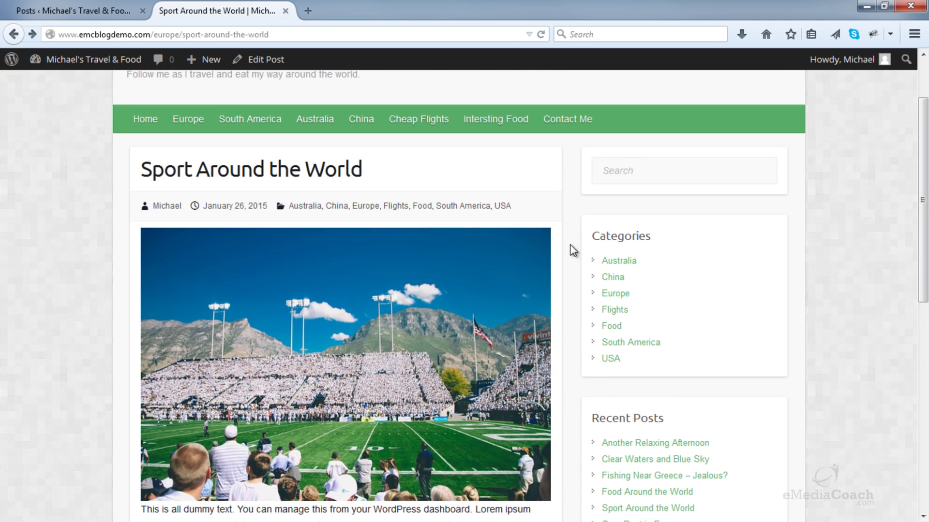
# - Give Another Relaxing Afternoon the 'No sidebar, Full Width' layout and update the post
pyautogui.click(105, 14)
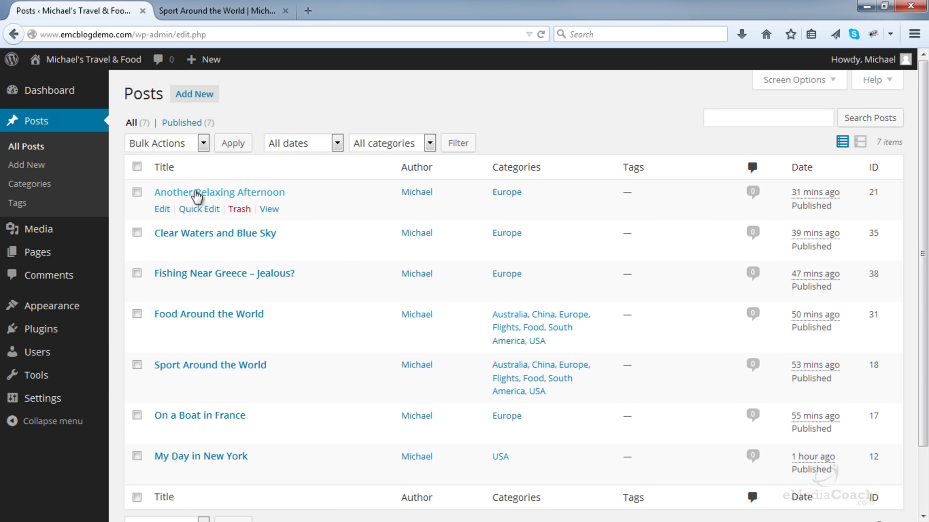
pyautogui.click(202, 193)
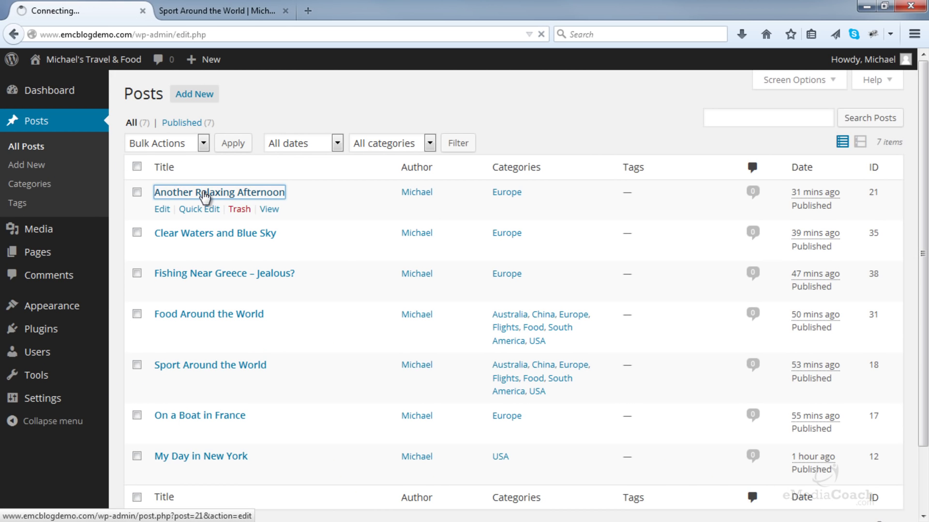
pyautogui.scroll(-8, 202, 190)
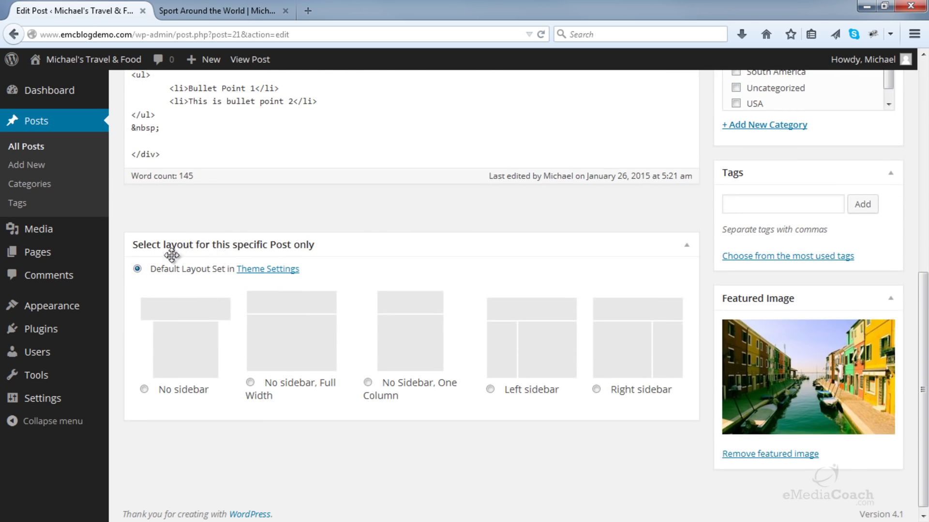
pyautogui.click(266, 390)
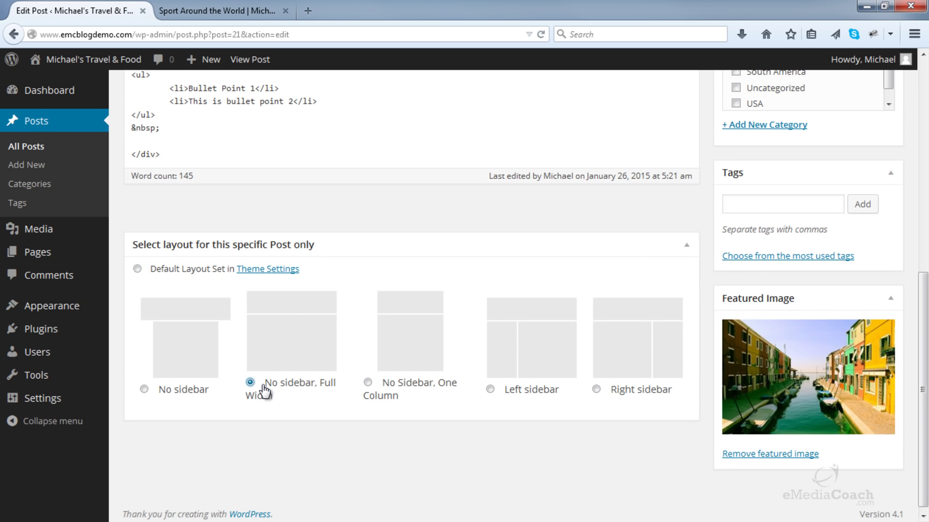
pyautogui.scroll(10, 581, 290)
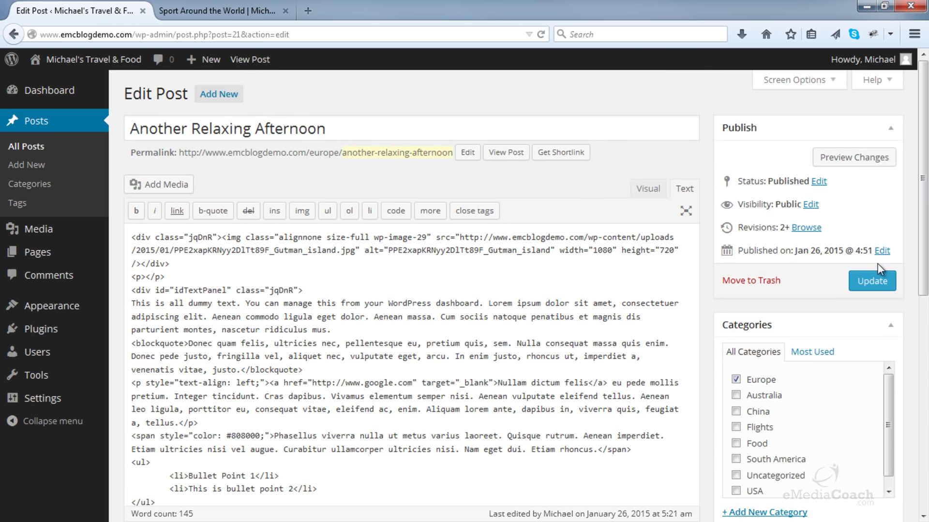
pyautogui.click(876, 281)
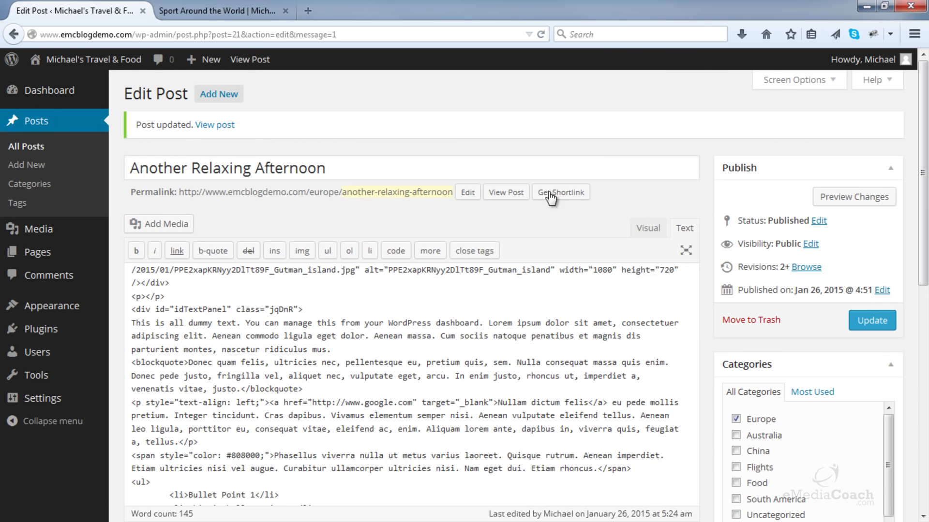
# - Open the published Another Relaxing Afternoon post in a new tab
pyautogui.rightClick(493, 192)
pyautogui.click(527, 199)
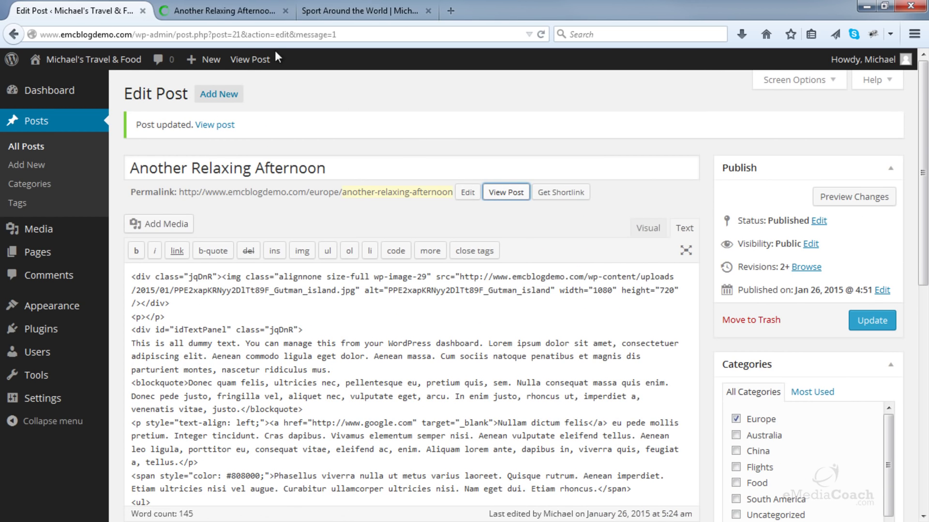
pyautogui.click(240, 12)
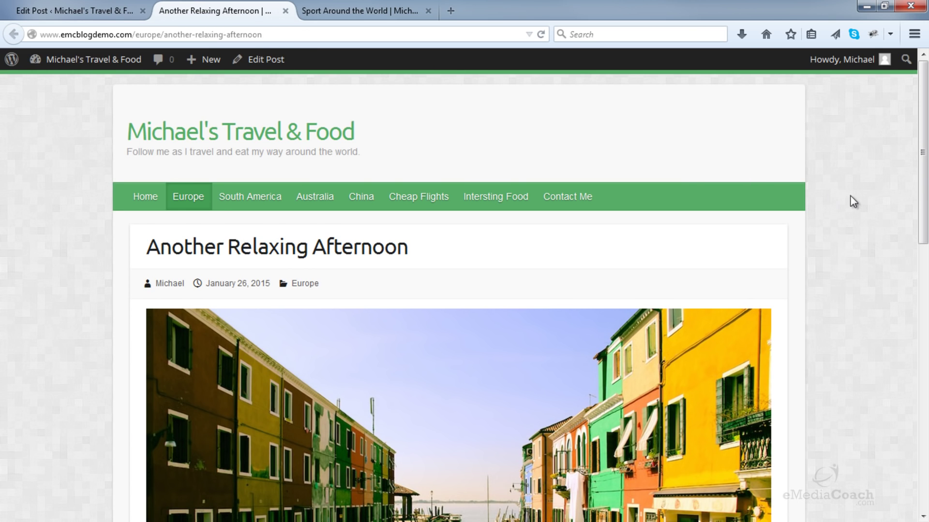
# - Scroll up and down through the live Another Relaxing Afternoon post to review it
pyautogui.scroll(-10, 871, 203)
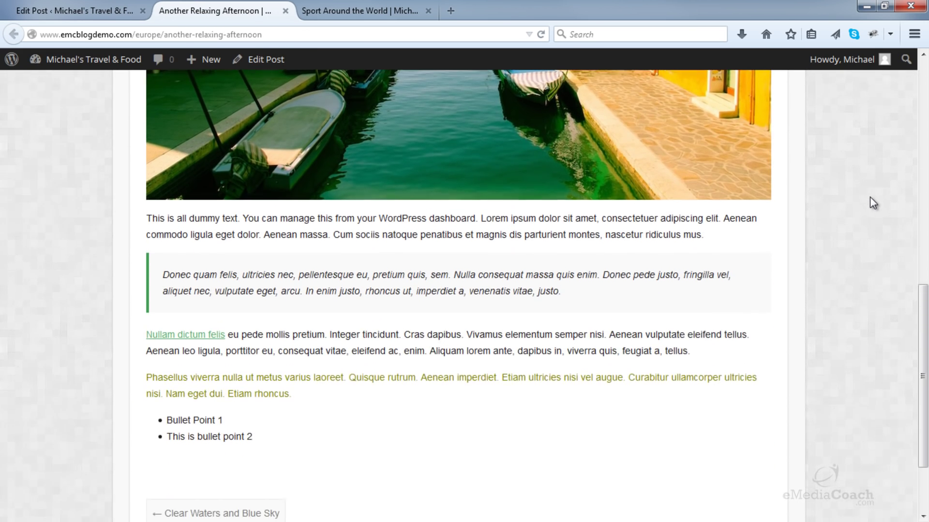
pyautogui.scroll(-3, 870, 197)
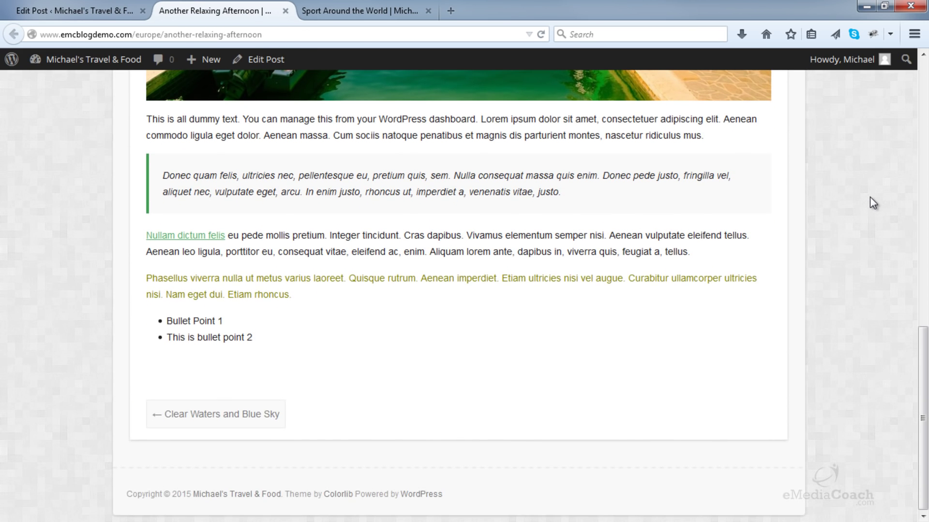
pyautogui.scroll(2, 869, 196)
pyautogui.scroll(10, 872, 196)
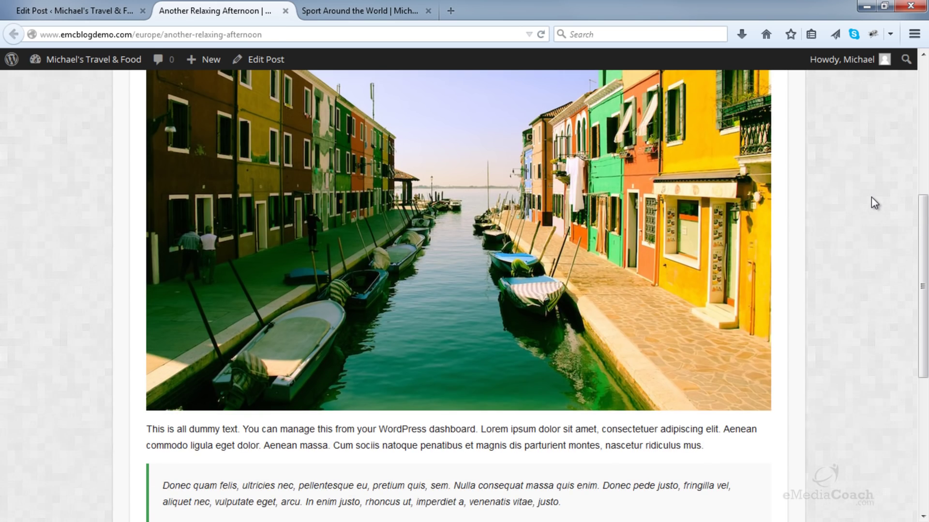
pyautogui.scroll(-3, 871, 197)
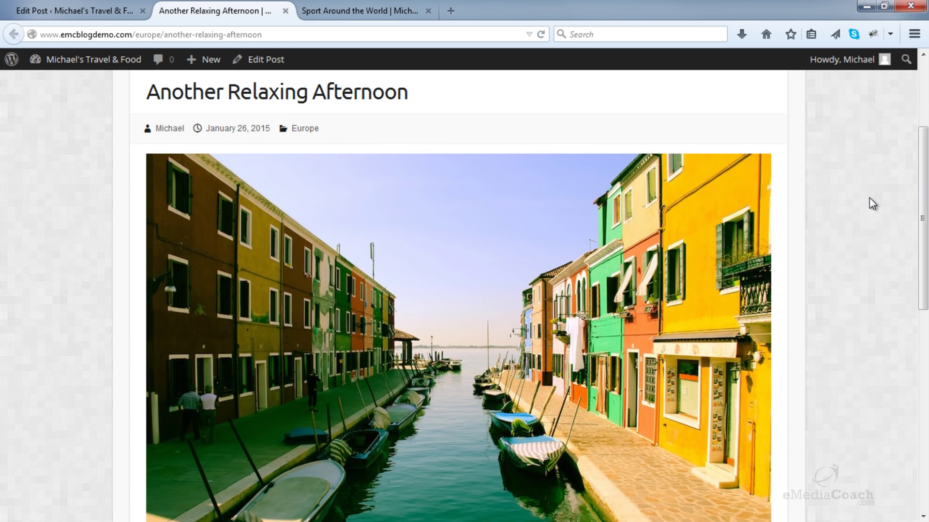
pyautogui.scroll(-9, 869, 198)
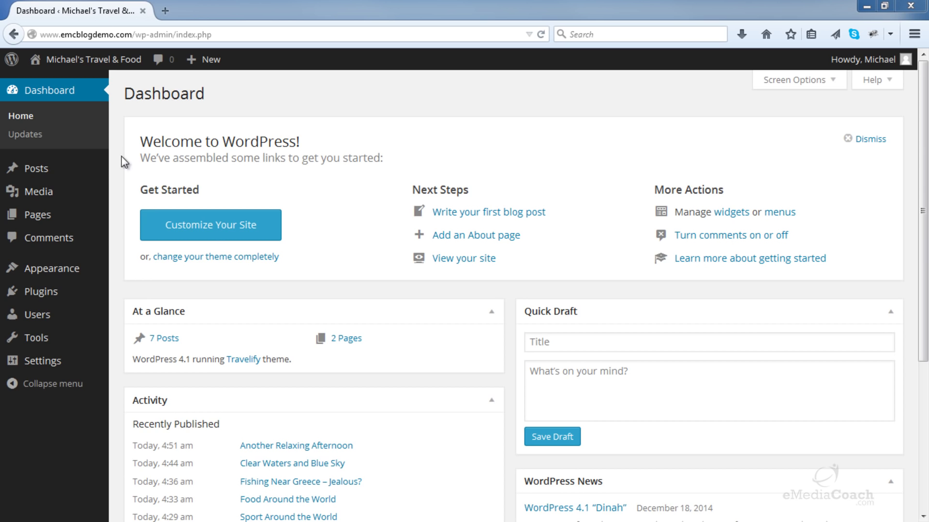
# - Start a new post titled 'Europe Image Gallery' filed under the Europe category
pyautogui.moveTo(62, 166)
pyautogui.click(141, 190)
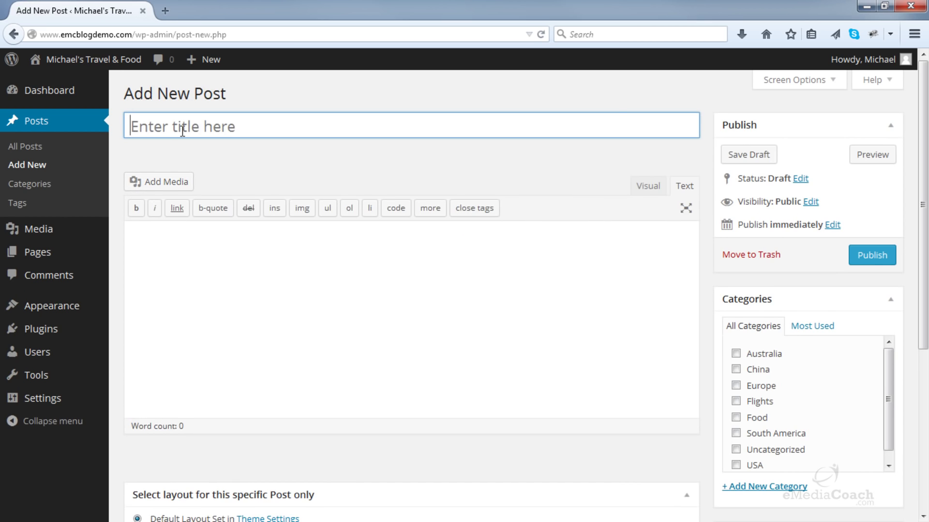
pyautogui.click(183, 126)
pyautogui.write('Eu')
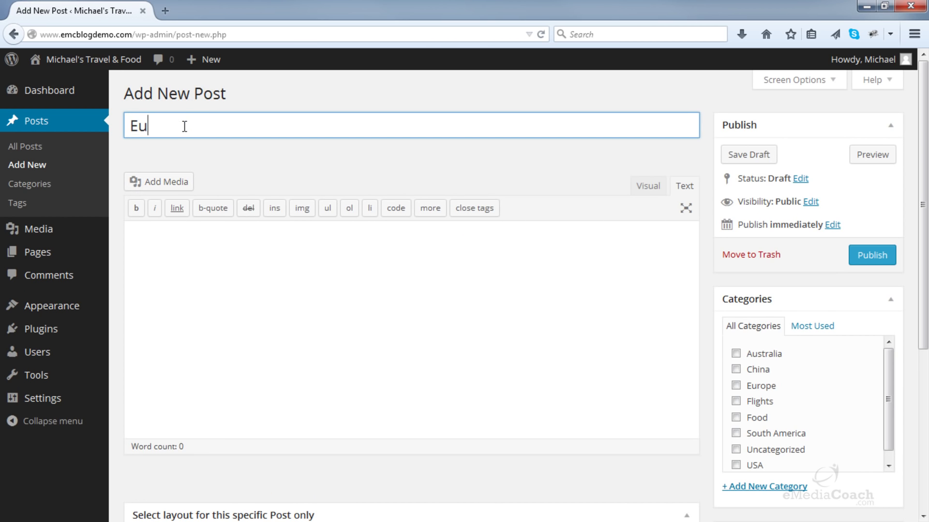
pyautogui.write('rope Image Gallery')
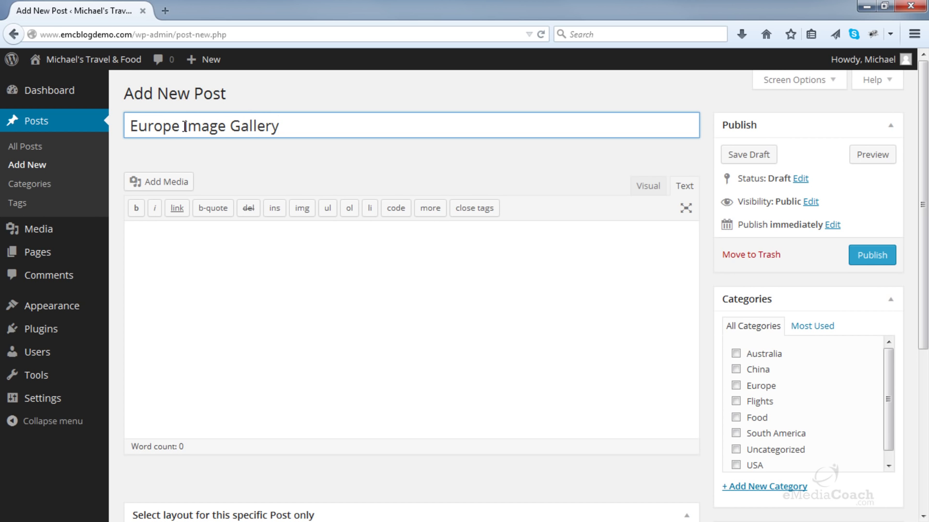
pyautogui.click(736, 385)
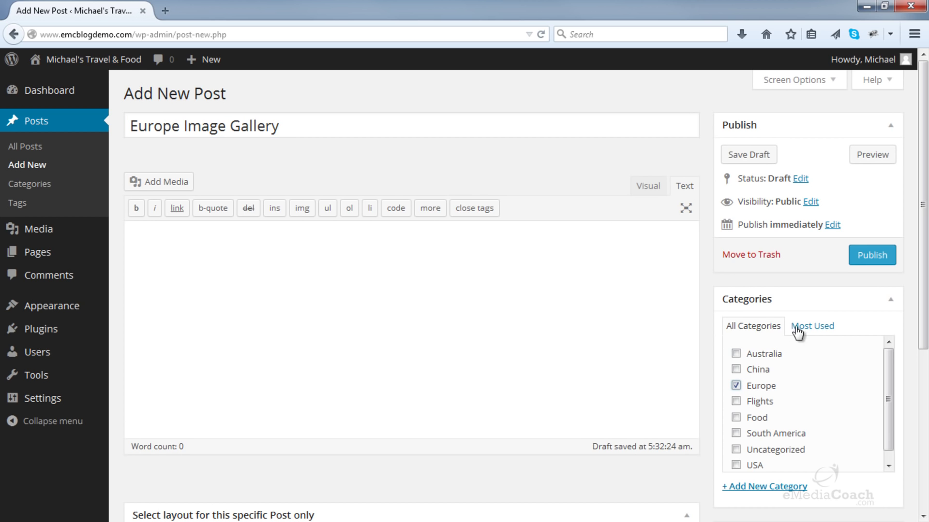
# - Open Add Media's Create Gallery view and try selecting and deselecting the bench and turquoise water images
pyautogui.click(180, 186)
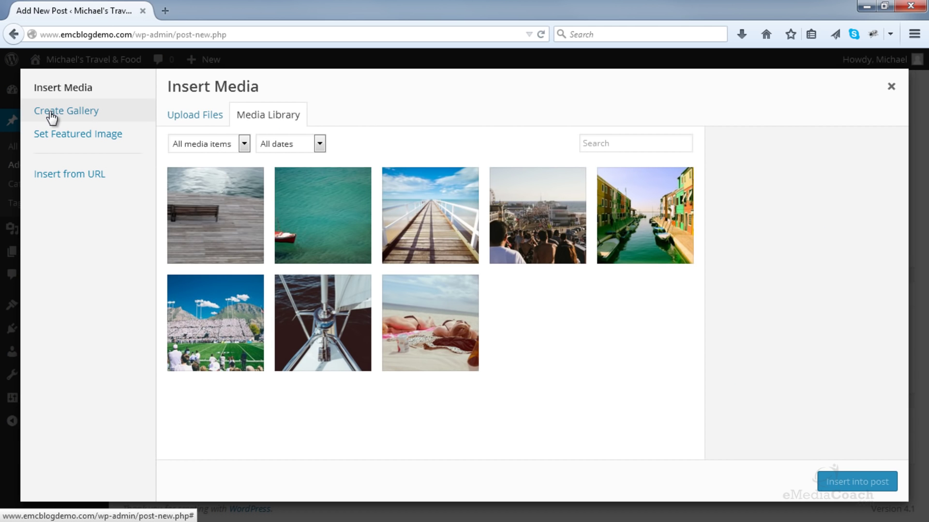
pyautogui.click(52, 112)
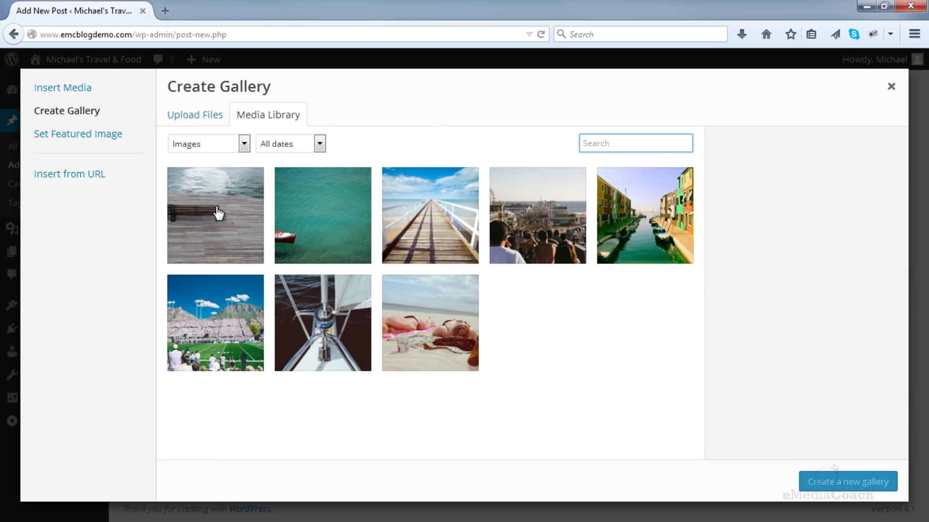
pyautogui.click(220, 213)
pyautogui.click(300, 212)
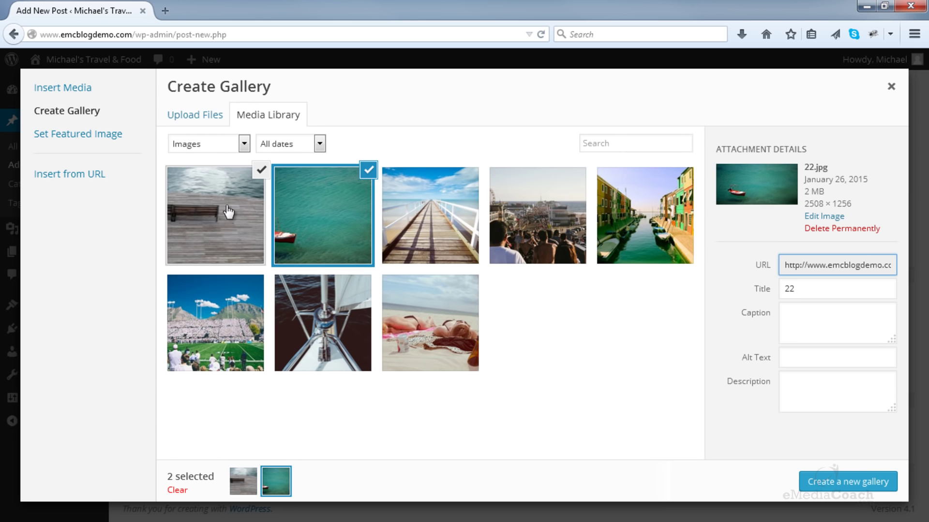
pyautogui.click(222, 209)
pyautogui.click(307, 203)
pyautogui.click(262, 170)
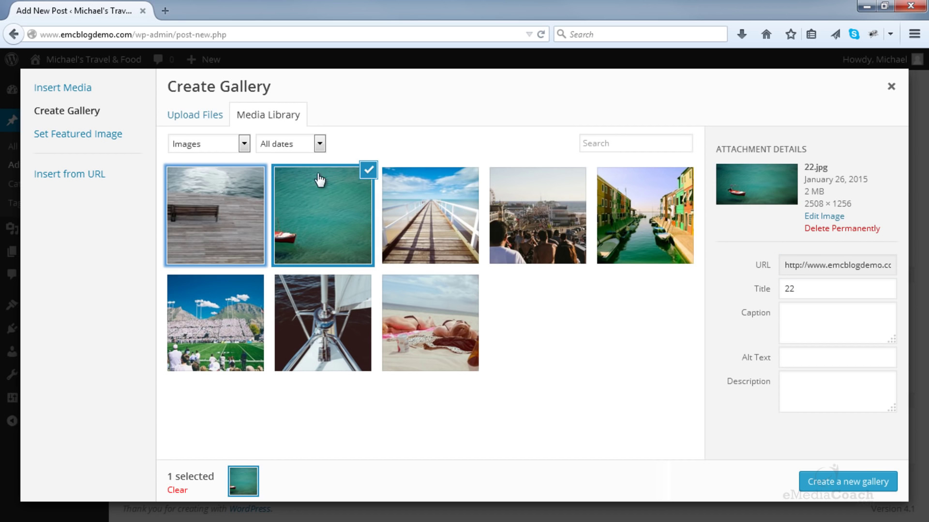
pyautogui.click(369, 170)
pyautogui.click(194, 121)
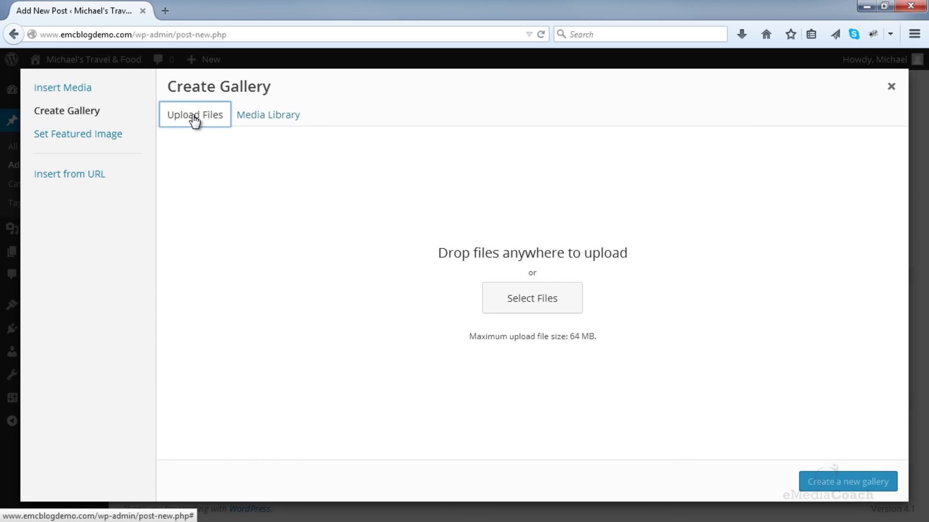
pyautogui.click(260, 117)
# - Check the eight library images, including the stadium, sailboat and beach photos, for the gallery
pyautogui.click(305, 206)
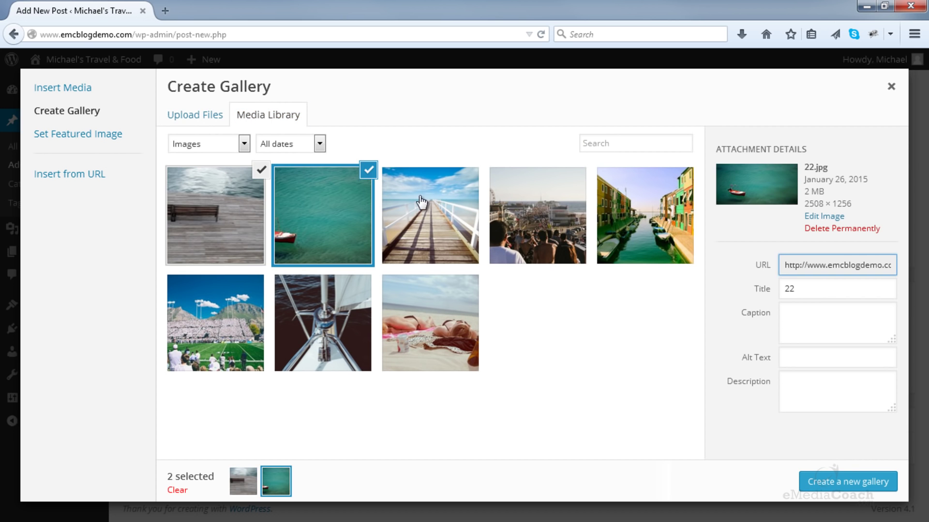
pyautogui.click(425, 208)
pyautogui.click(527, 202)
pyautogui.click(643, 213)
pyautogui.click(216, 316)
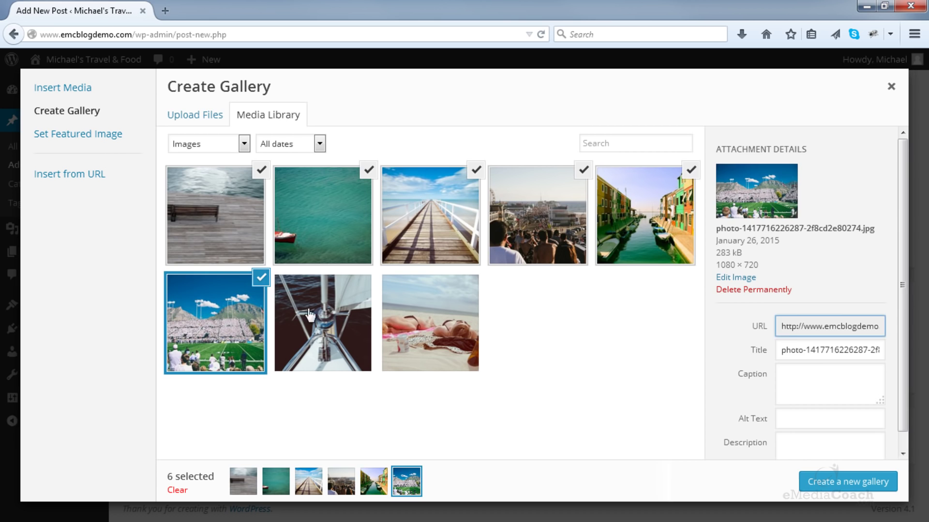
pyautogui.click(321, 315)
pyautogui.click(415, 311)
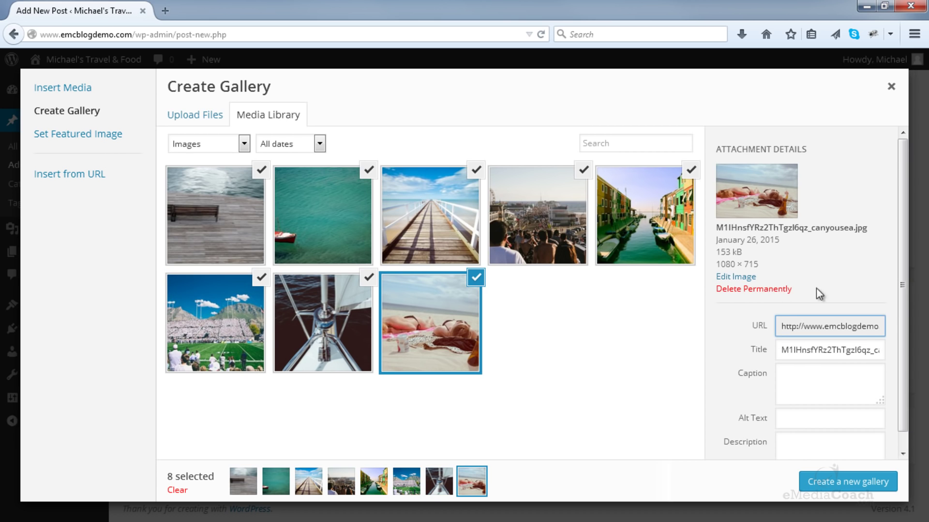
pyautogui.scroll(-1, 832, 312)
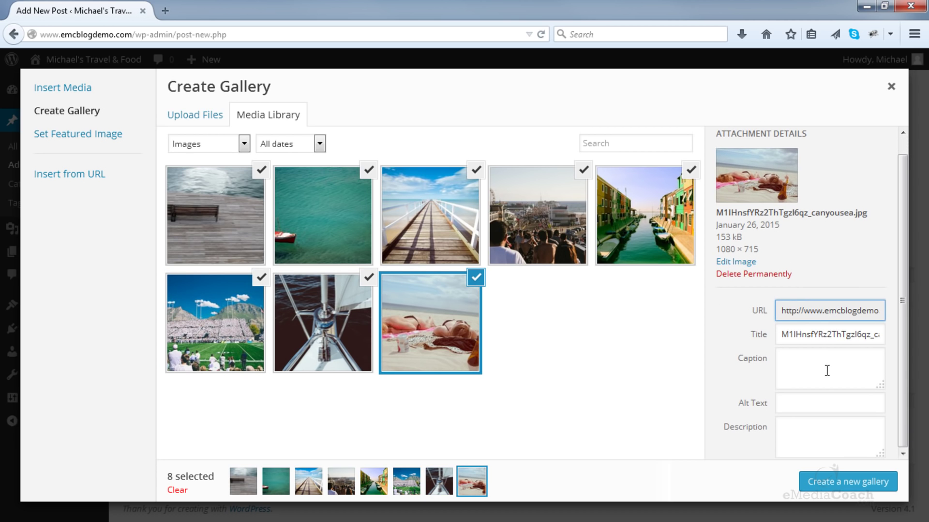
# - Create the gallery with Link To set to Media File and 3 columns, and insert it into the post
pyautogui.click(847, 483)
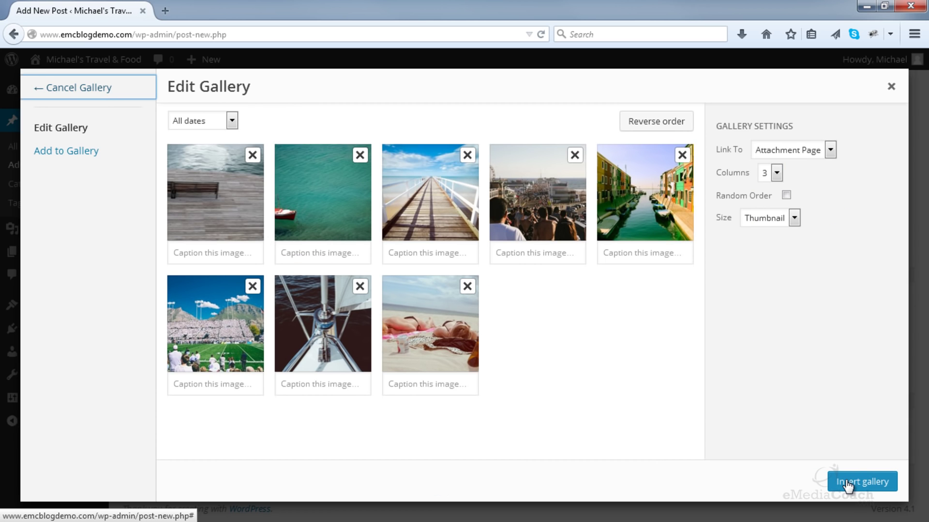
pyautogui.click(816, 151)
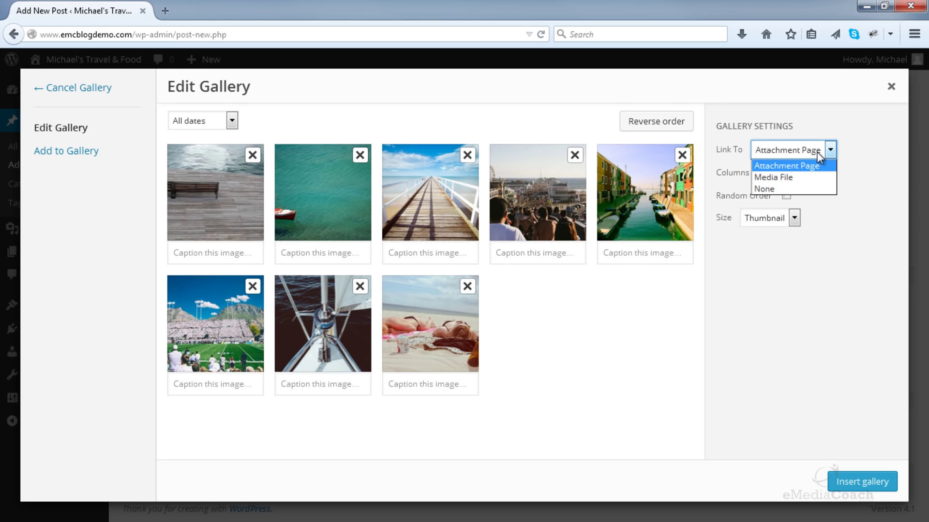
pyautogui.click(797, 182)
pyautogui.click(775, 173)
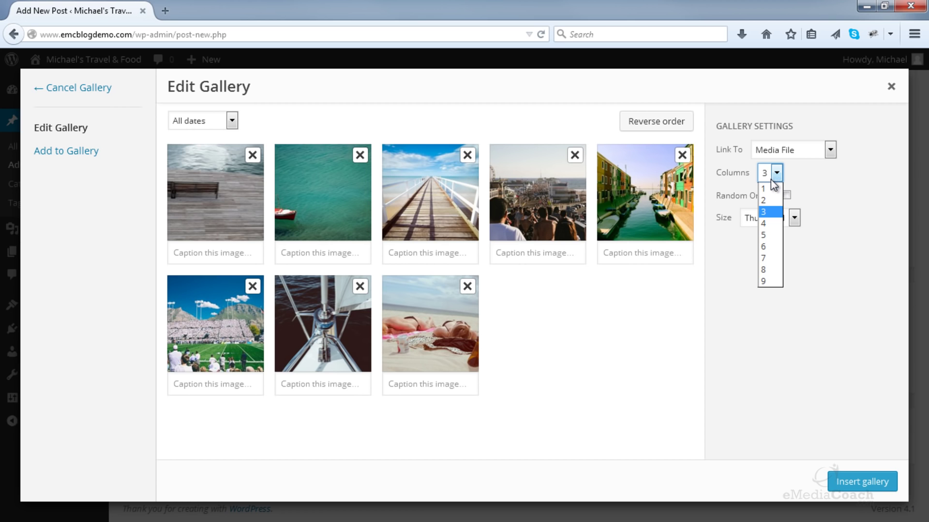
pyautogui.click(775, 213)
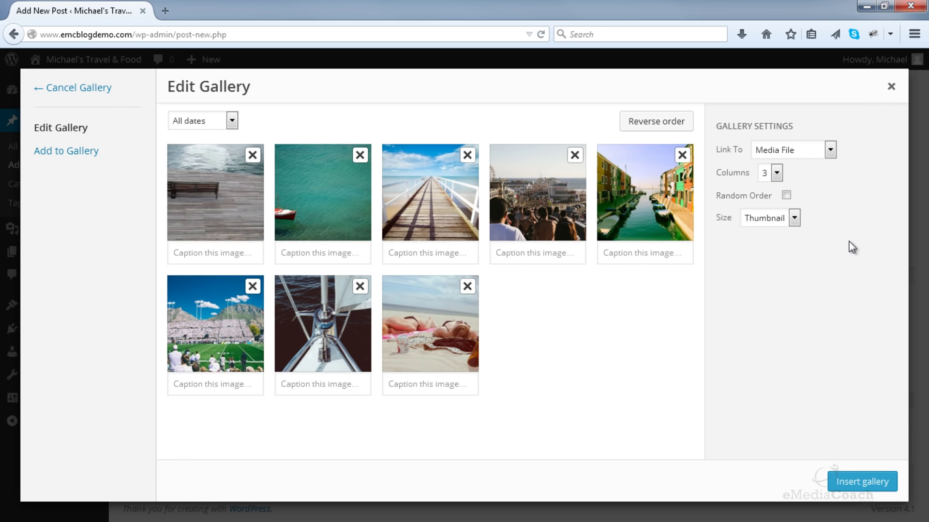
pyautogui.click(862, 483)
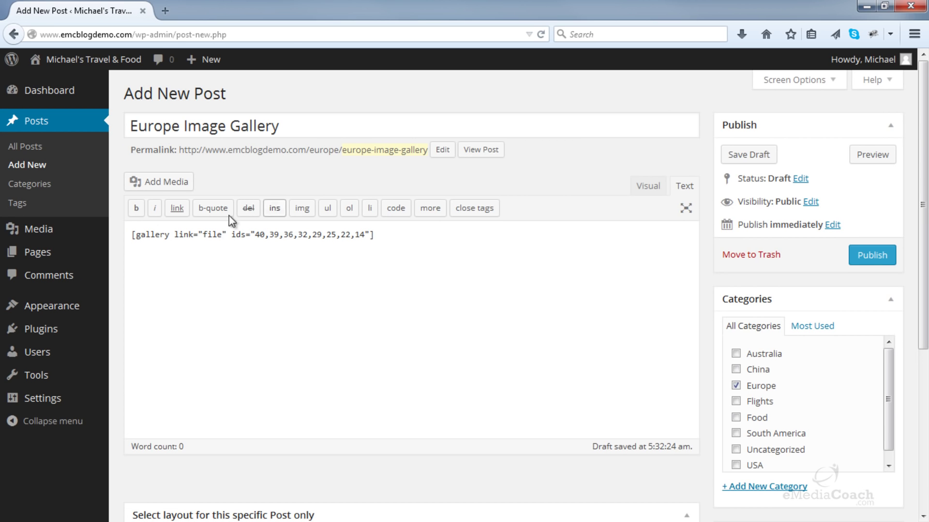
pyautogui.click(648, 188)
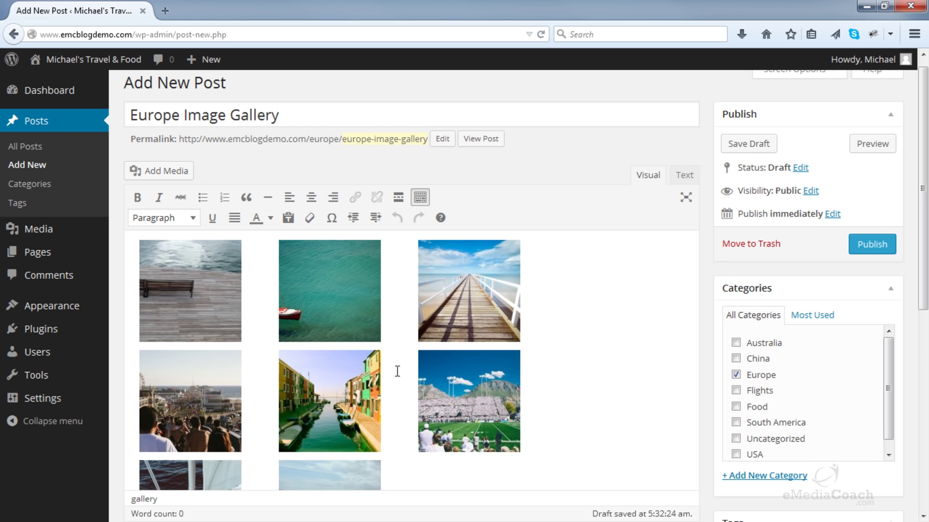
# - Publish the Europe Image Gallery post and open its live page in a new tab
pyautogui.click(861, 252)
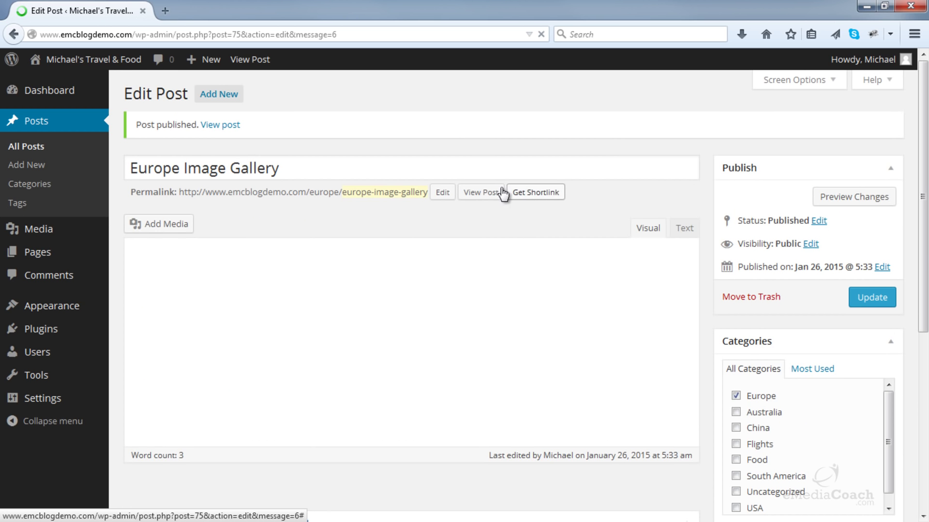
pyautogui.rightClick(503, 194)
pyautogui.click(509, 201)
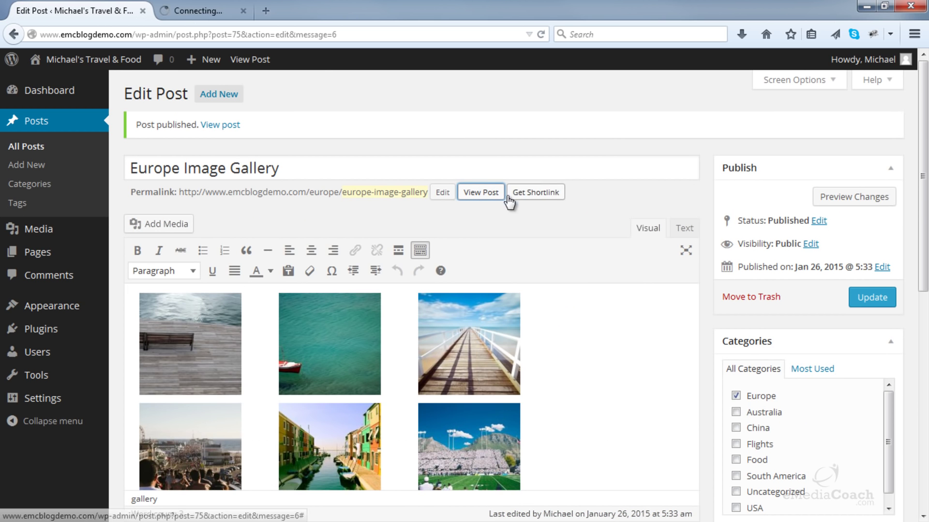
pyautogui.click(233, 12)
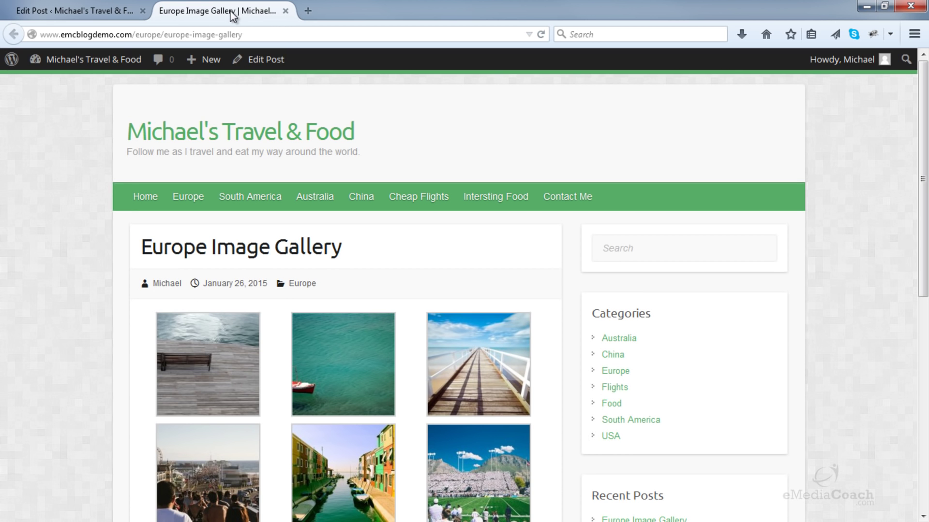
# - Confirm the bench thumbnail opens the full-size image, then return to the post editor
pyautogui.scroll(-5, 140, 259)
pyautogui.scroll(2, 139, 259)
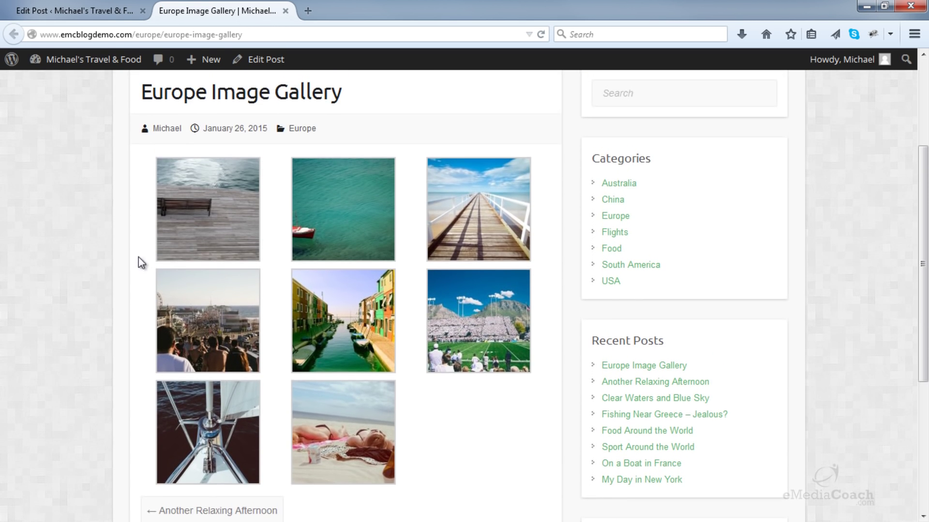
pyautogui.click(192, 234)
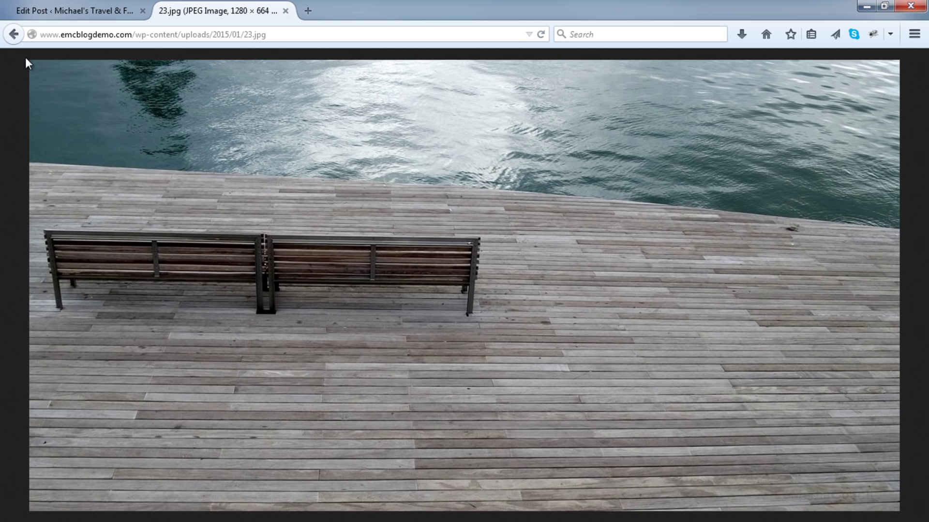
pyautogui.click(13, 35)
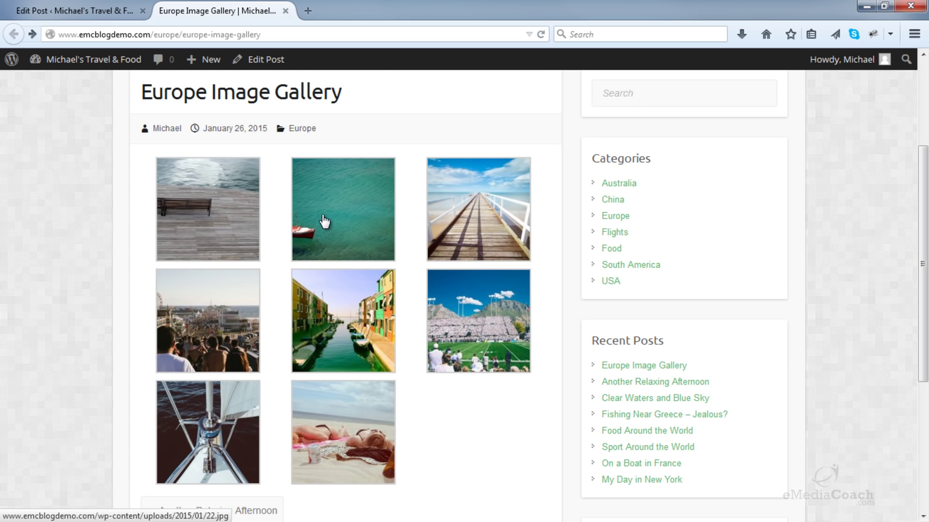
pyautogui.click(101, 16)
pyautogui.moveTo(42, 334)
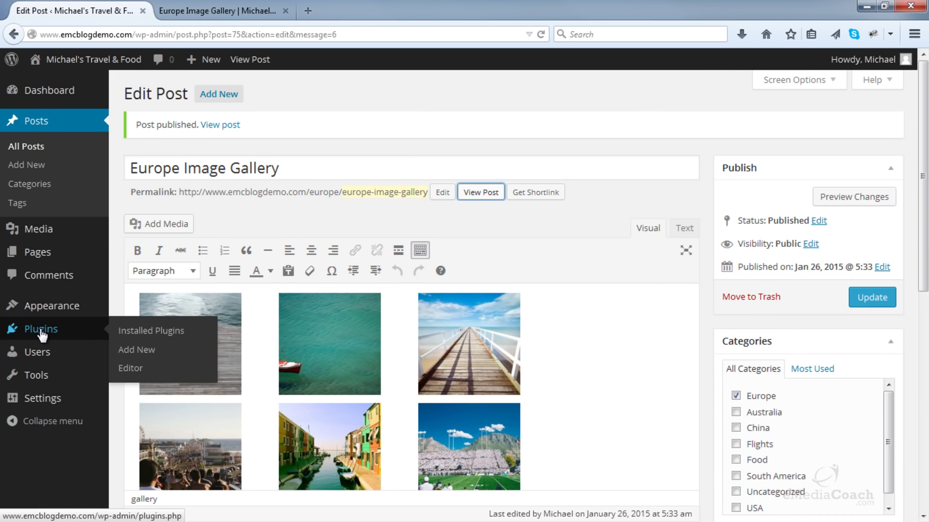
# - Open the Add Plugins page in a new tab and search for 'simple lightbox'
pyautogui.rightClick(138, 351)
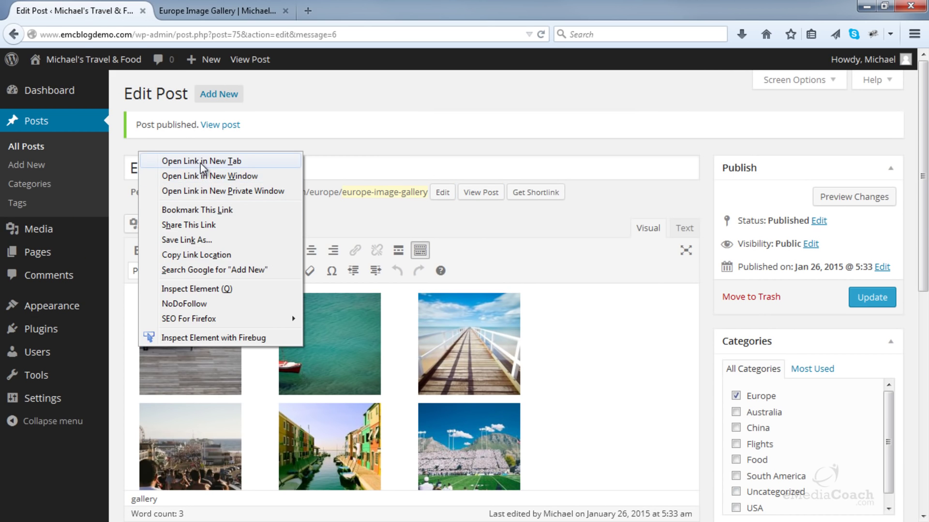
pyautogui.click(208, 101)
pyautogui.click(210, 19)
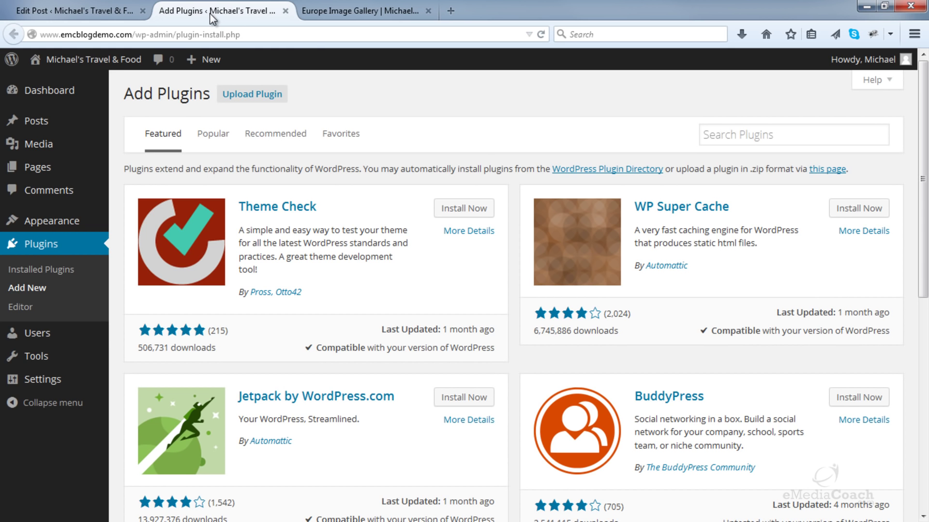
pyautogui.click(743, 135)
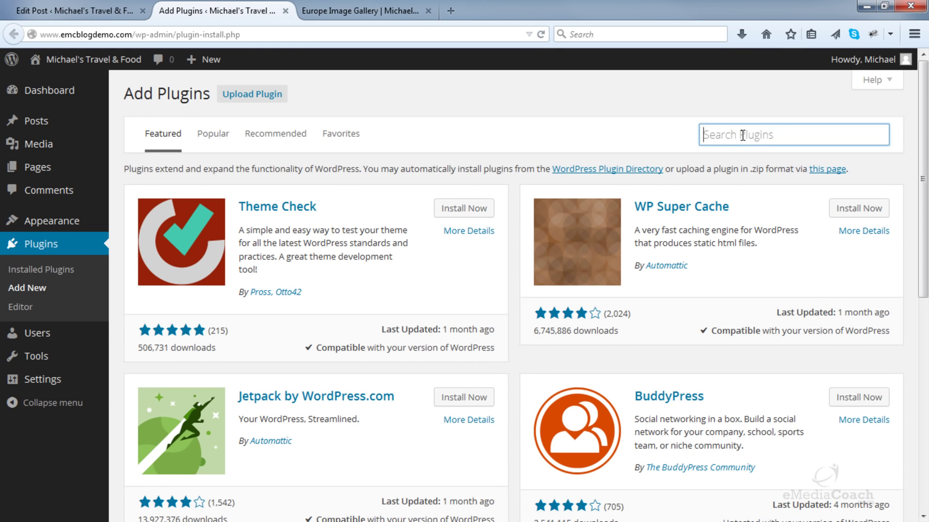
pyautogui.write('simple')
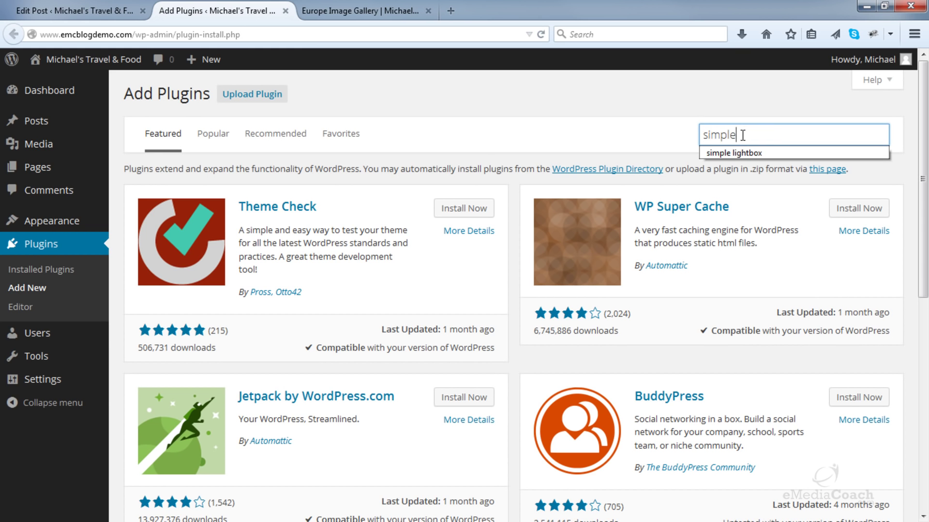
pyautogui.write(' lightbox')
pyautogui.press('Return')
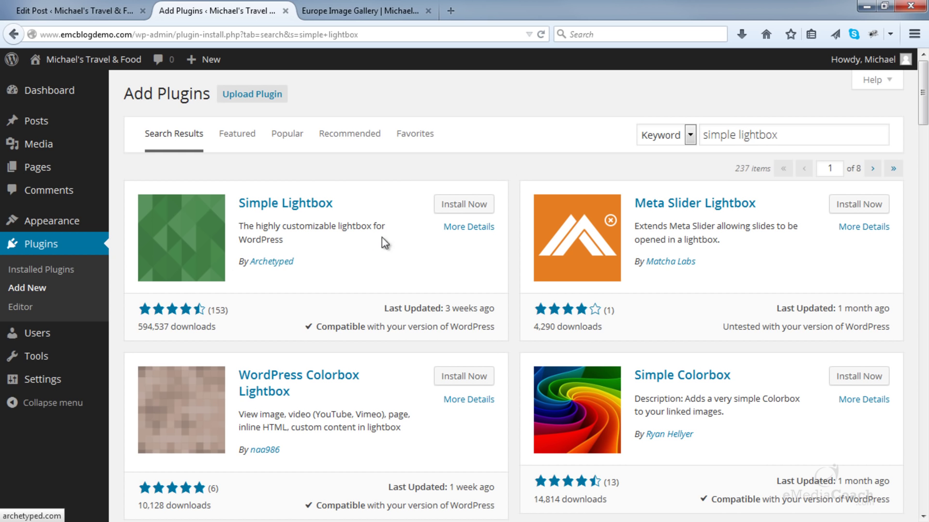
# - Install and activate the Simple Lightbox plugin
pyautogui.click(446, 209)
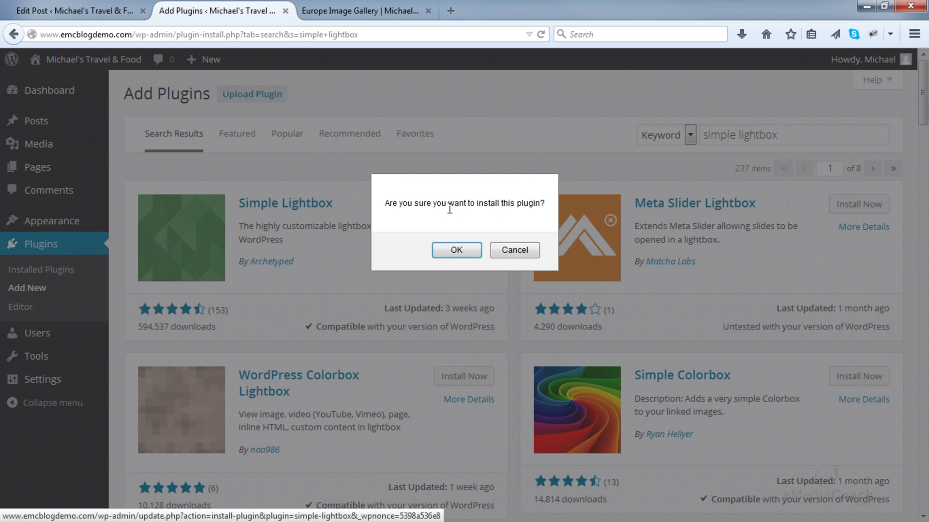
pyautogui.click(450, 251)
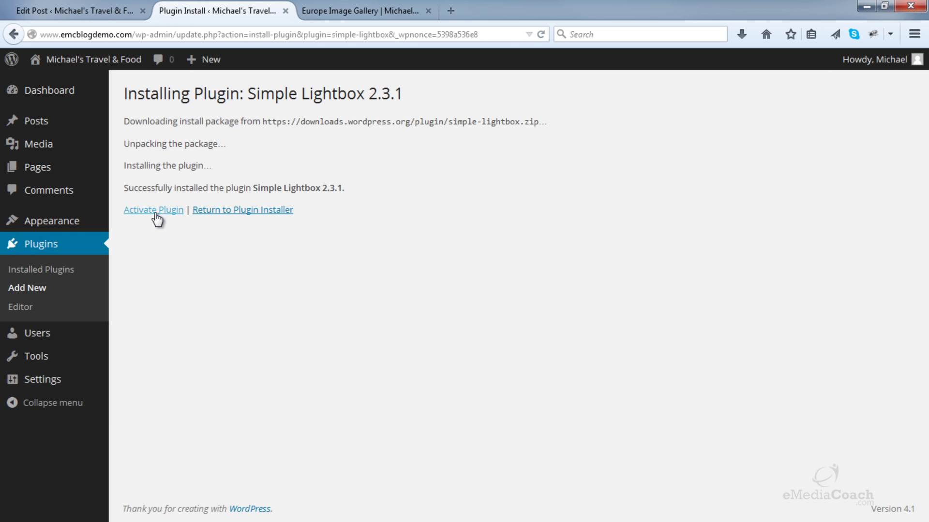
pyautogui.click(151, 215)
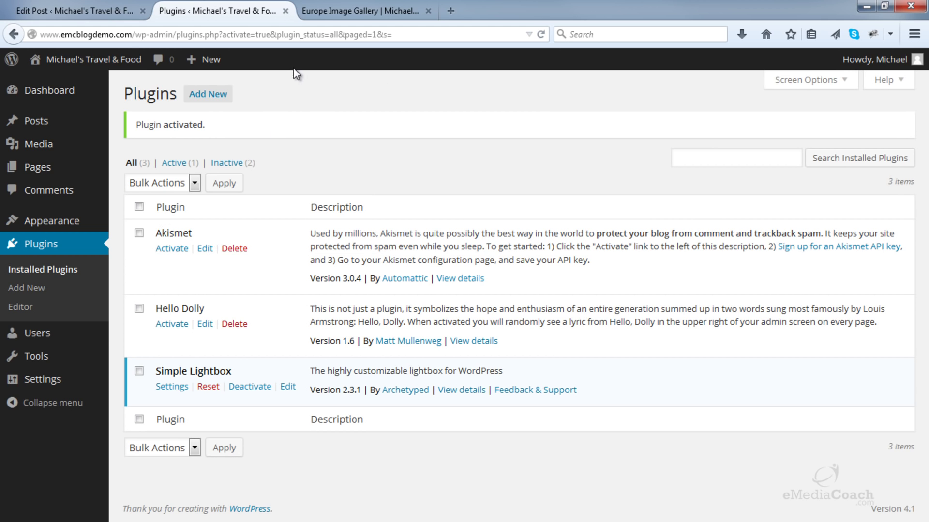
# - Reload the live gallery post, open the pier photo in the lightbox, step through three images, and close it
pyautogui.click(343, 10)
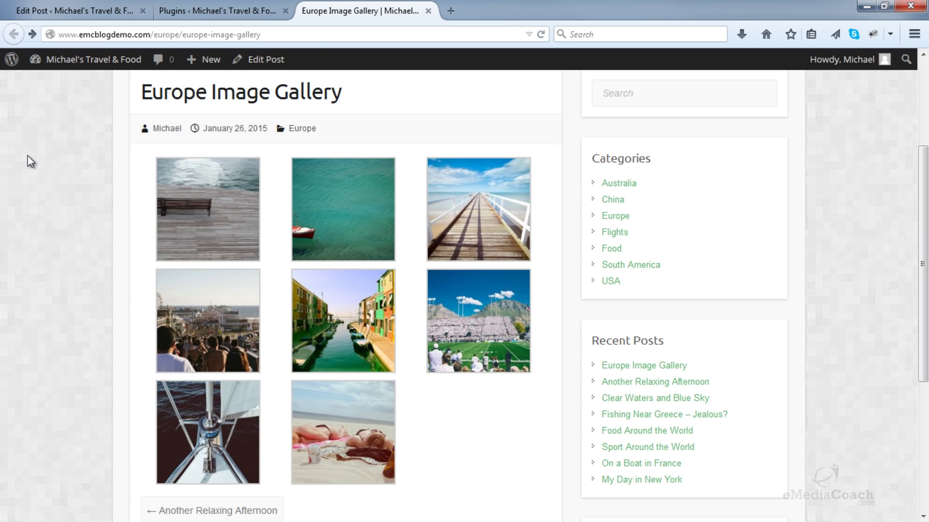
pyautogui.click(544, 35)
pyautogui.click(464, 193)
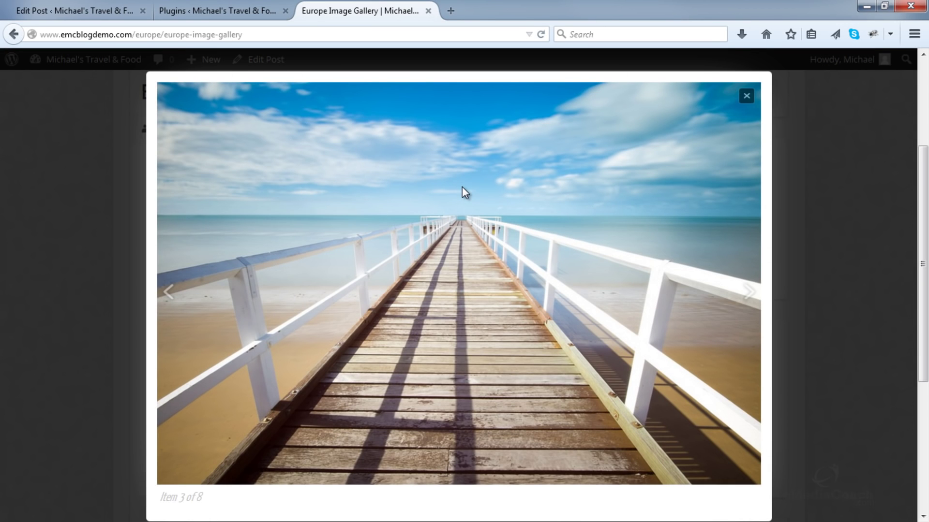
pyautogui.click(750, 293)
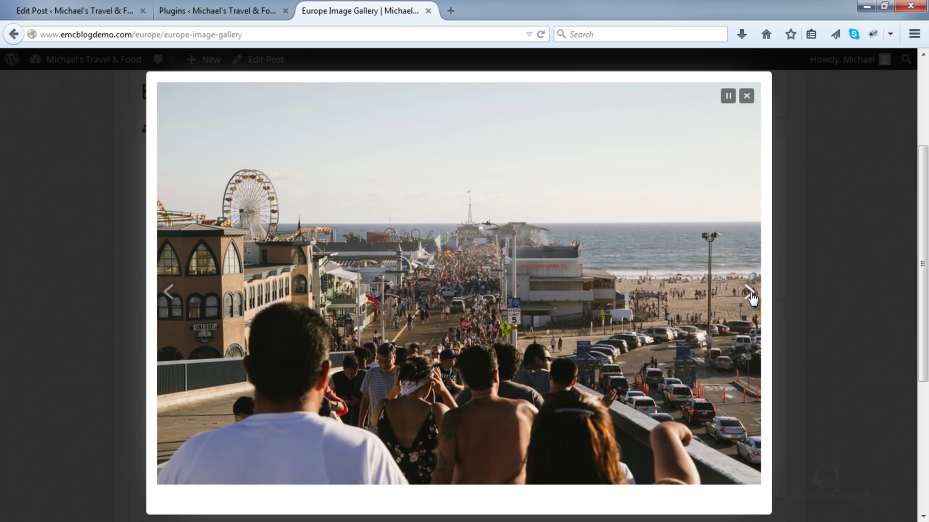
pyautogui.click(751, 298)
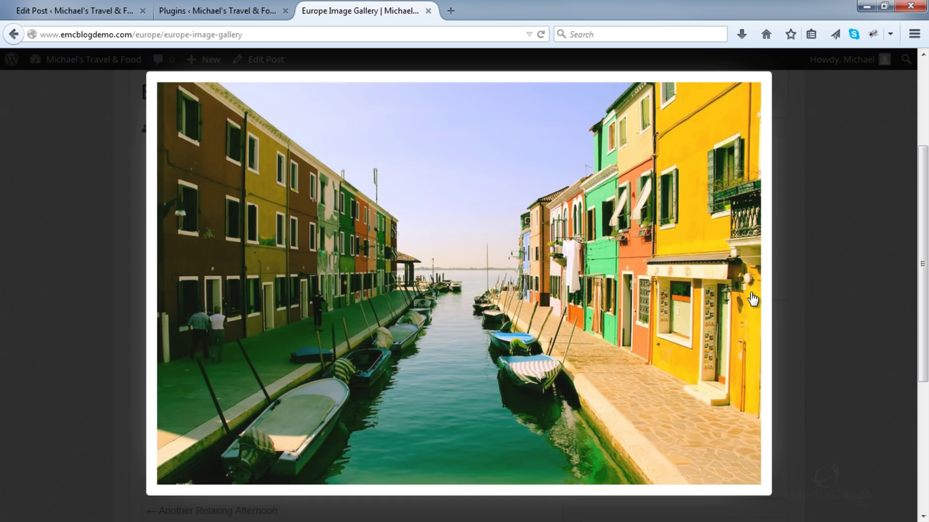
pyautogui.click(750, 294)
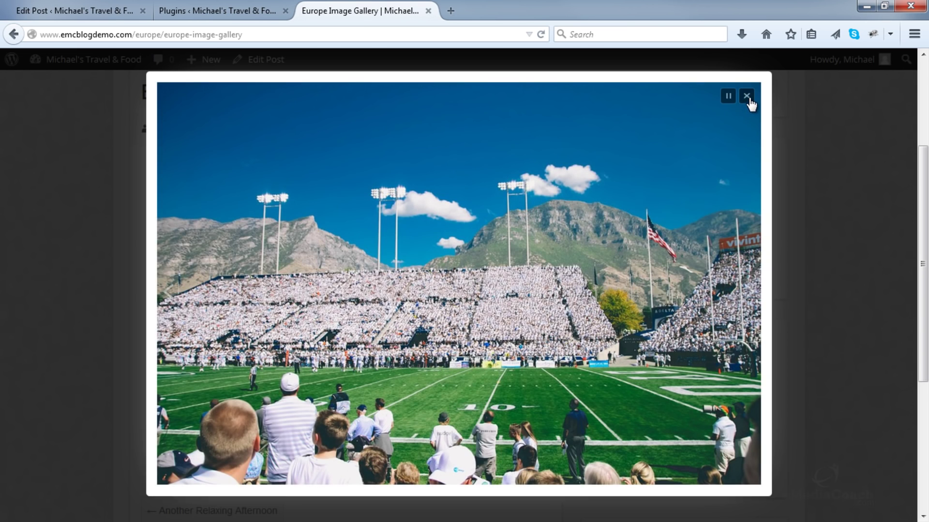
pyautogui.click(747, 98)
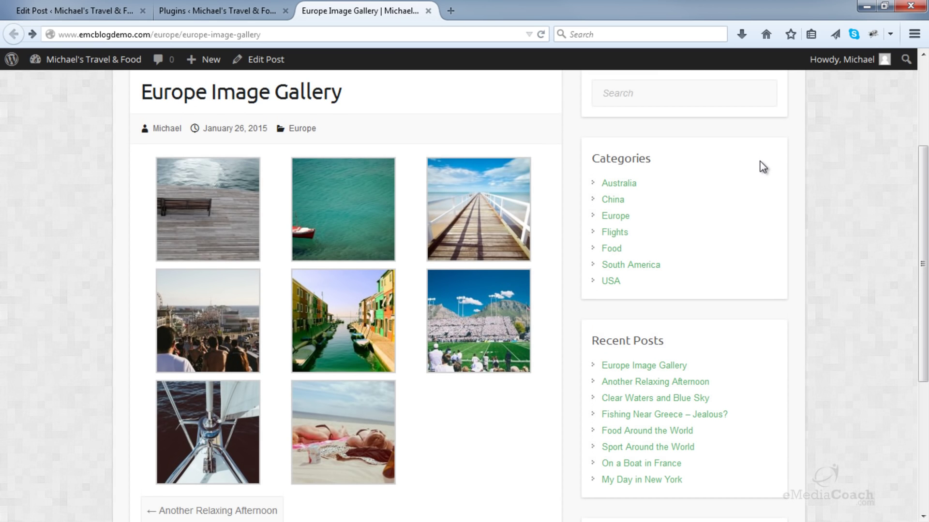
pyautogui.scroll(-3, 760, 164)
pyautogui.scroll(1, 763, 166)
pyautogui.scroll(2, 762, 167)
# - Set the Europe Image Gallery post to 'No sidebar, Full Width' and update it
pyautogui.click(103, 8)
pyautogui.scroll(-6, 679, 336)
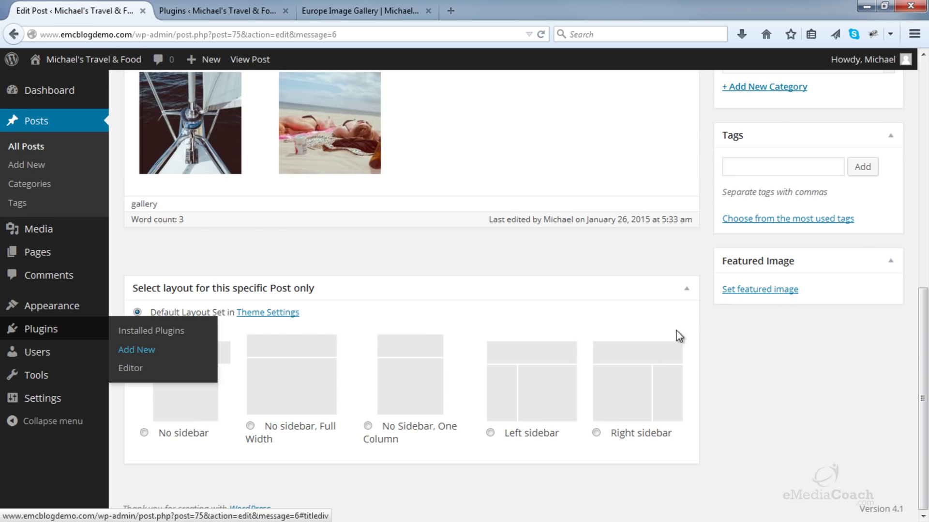
pyautogui.click(309, 377)
pyautogui.scroll(6, 308, 377)
pyautogui.click(855, 166)
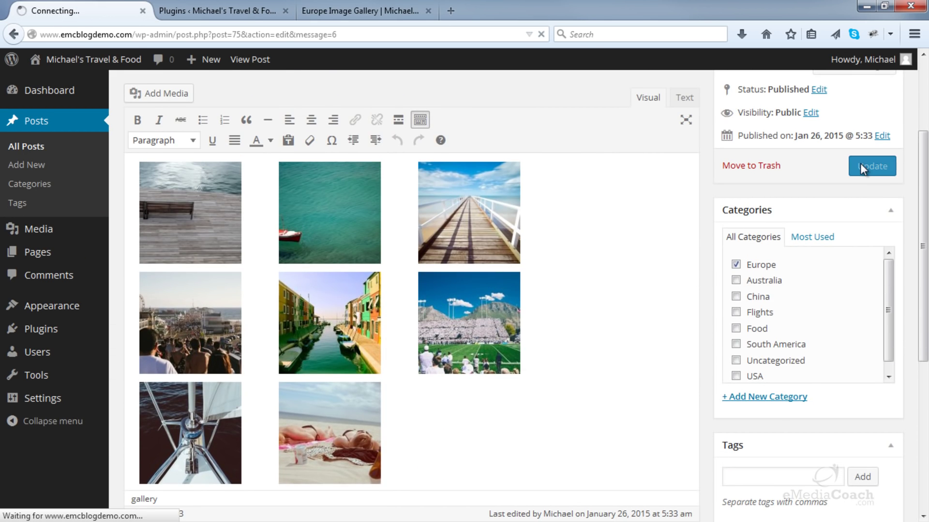
# - Reload the live gallery post to check the full-width layout
pyautogui.click(382, 11)
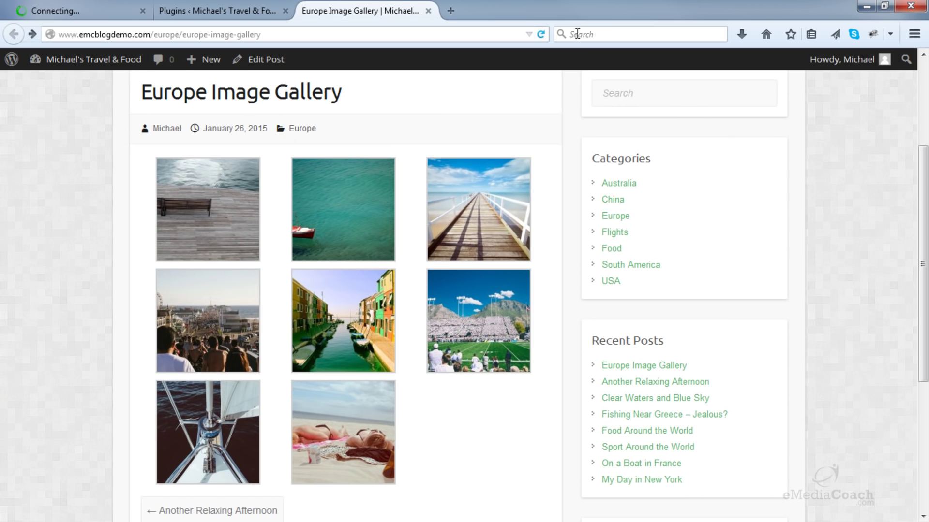
pyautogui.click(541, 35)
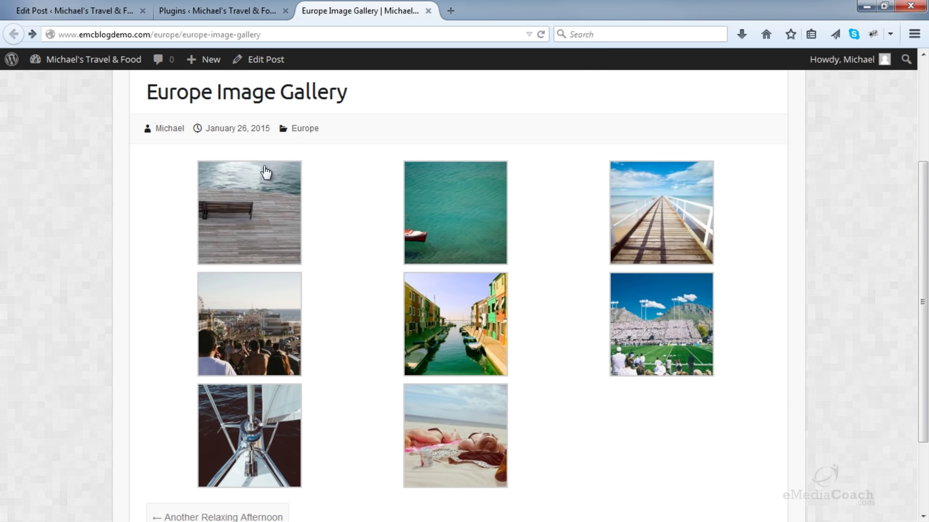
pyautogui.scroll(-3, 249, 198)
pyautogui.click(98, 10)
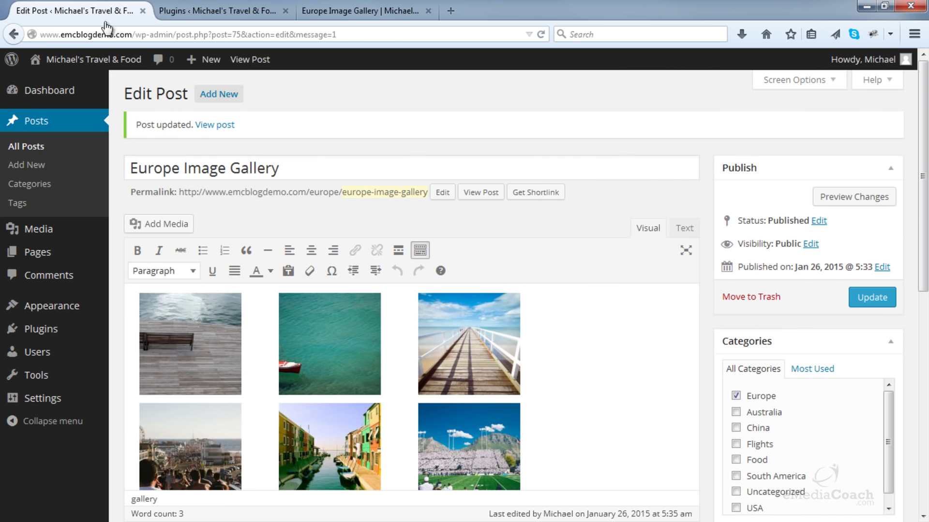
# - Change the post's gallery to 4 columns and update the Europe Image Gallery post
pyautogui.click(526, 337)
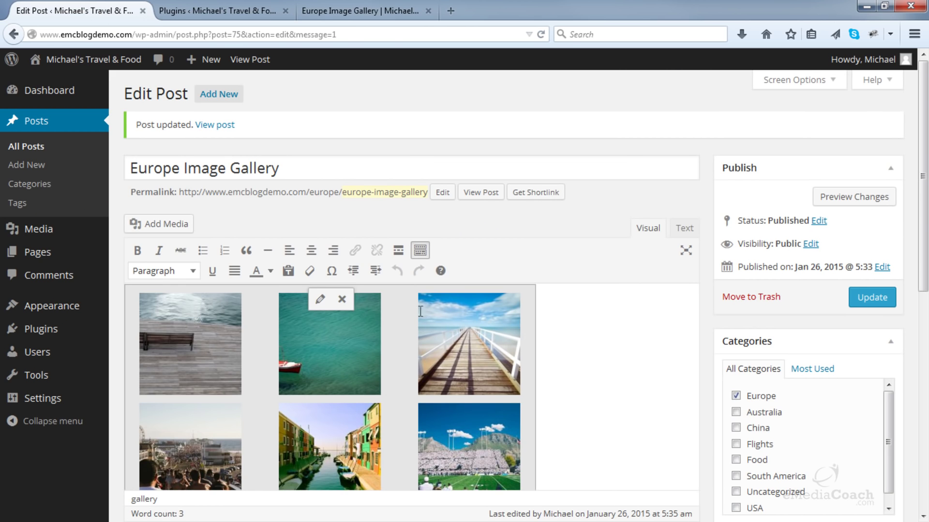
pyautogui.click(320, 300)
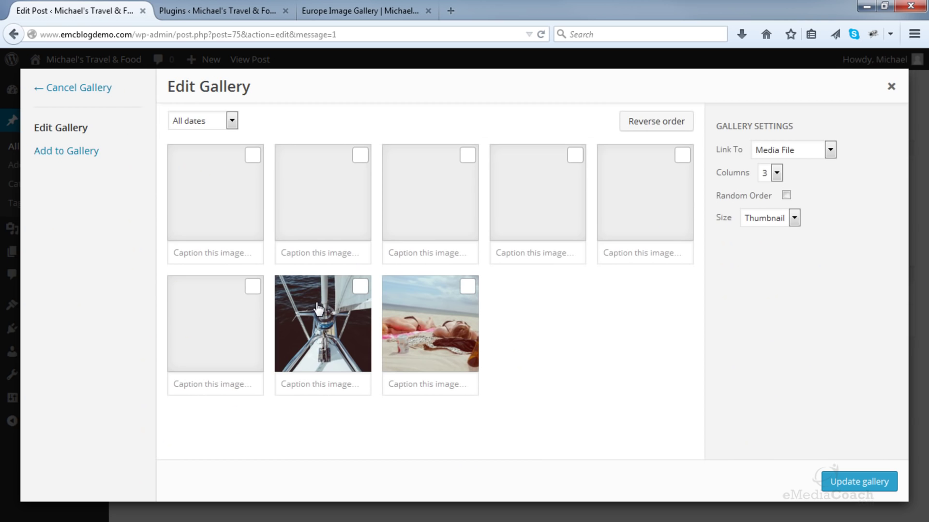
pyautogui.click(770, 178)
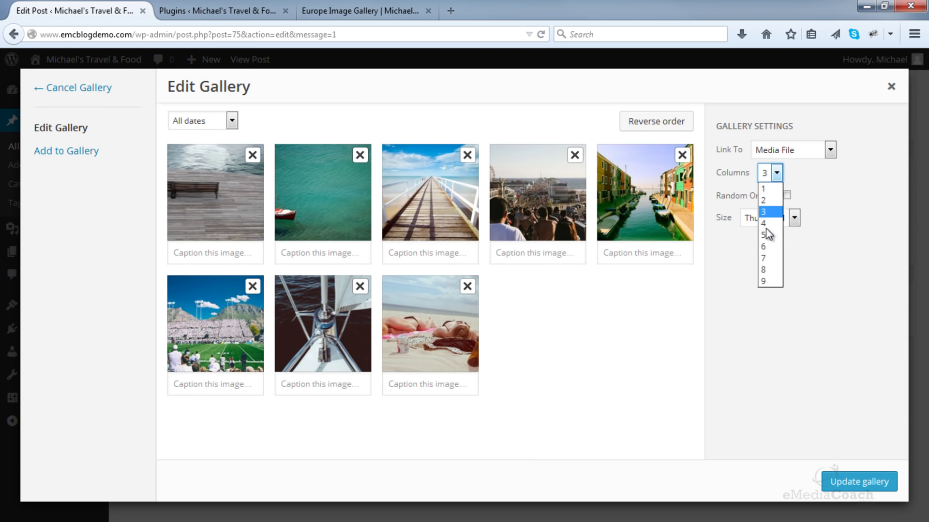
pyautogui.click(767, 228)
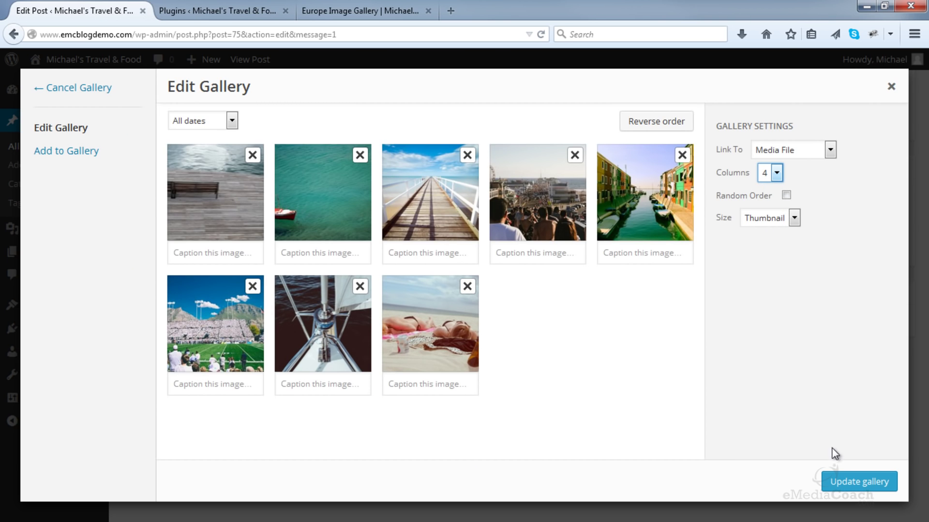
pyautogui.click(844, 477)
pyautogui.click(873, 298)
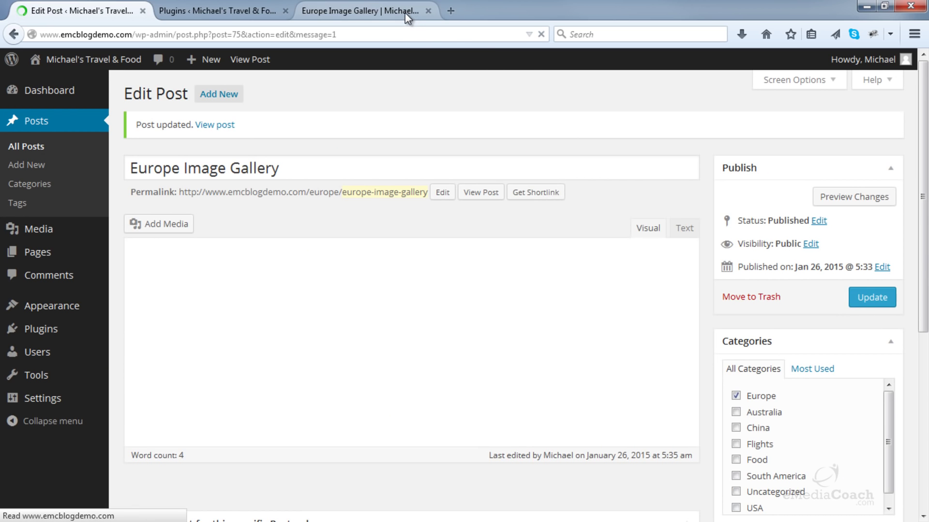
pyautogui.click(404, 12)
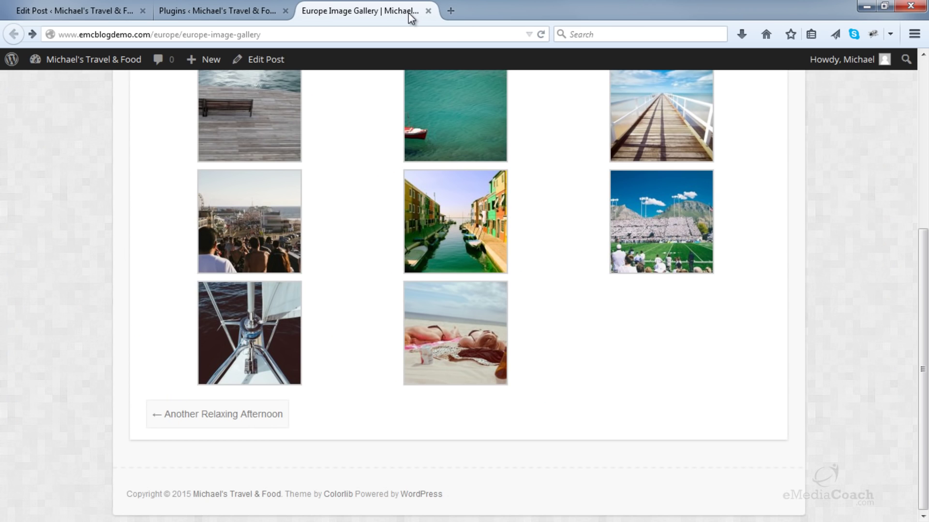
# - Reload the live post and check the gallery now shows two rows of four thumbnails
pyautogui.click(540, 34)
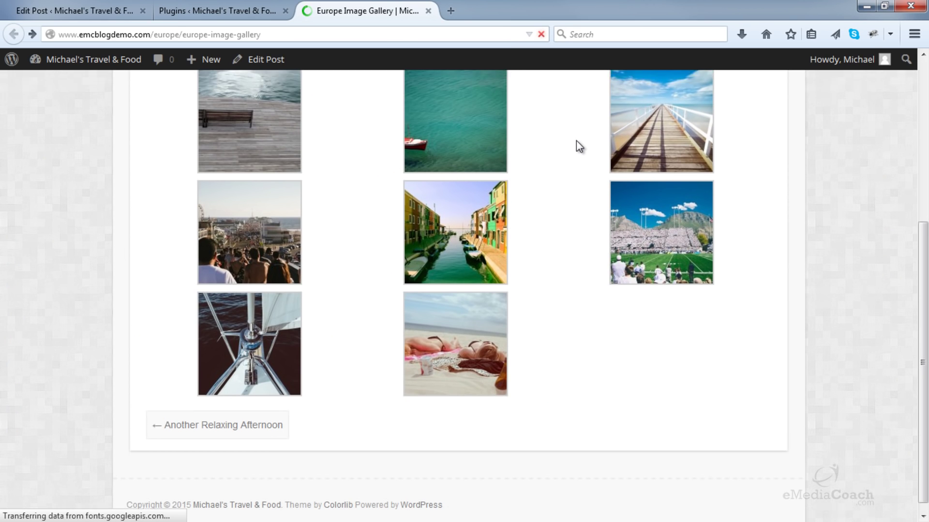
pyautogui.scroll(3, 576, 140)
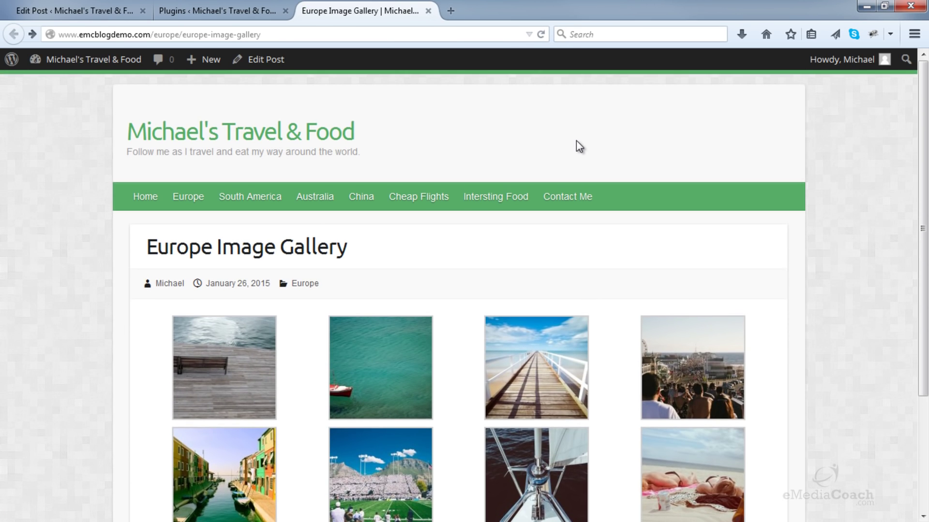
pyautogui.scroll(-3, 576, 145)
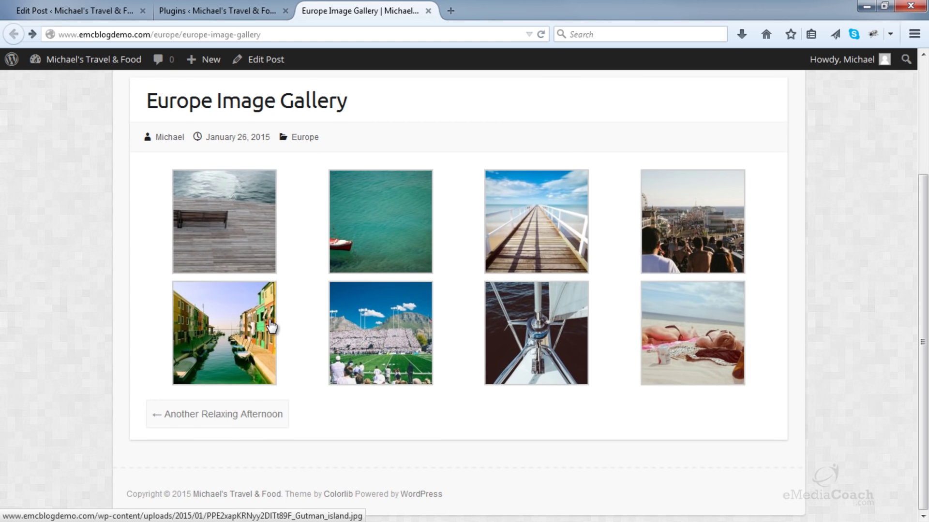
# - Open the canal photo in the lightbox and advance two images to the sailboat photo
pyautogui.click(271, 325)
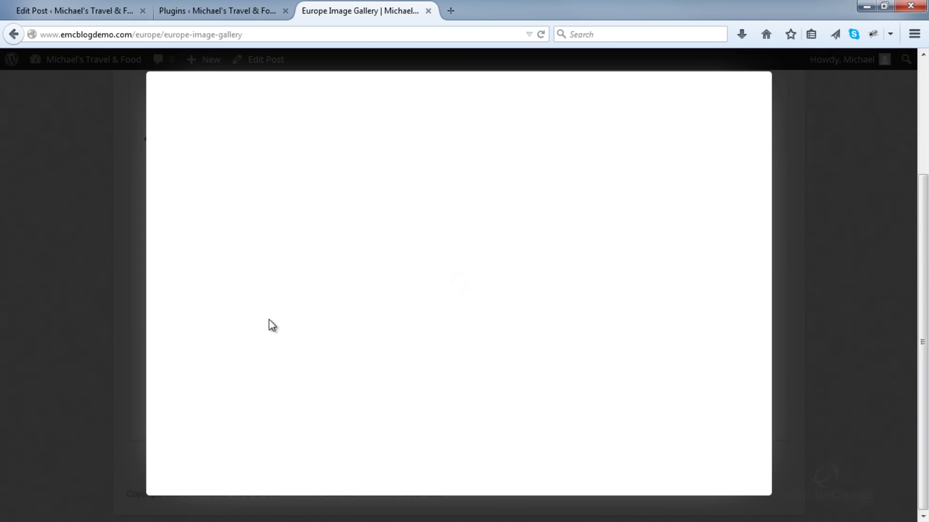
pyautogui.click(755, 296)
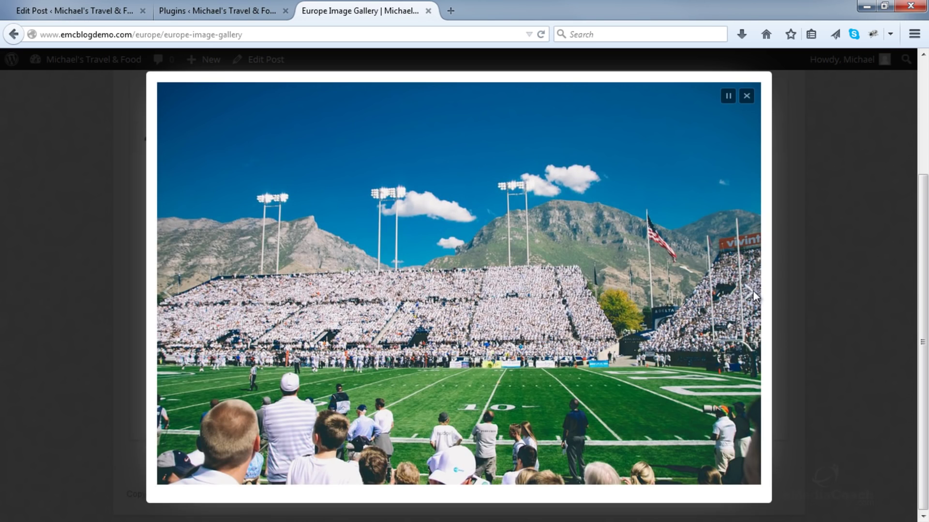
pyautogui.click(755, 297)
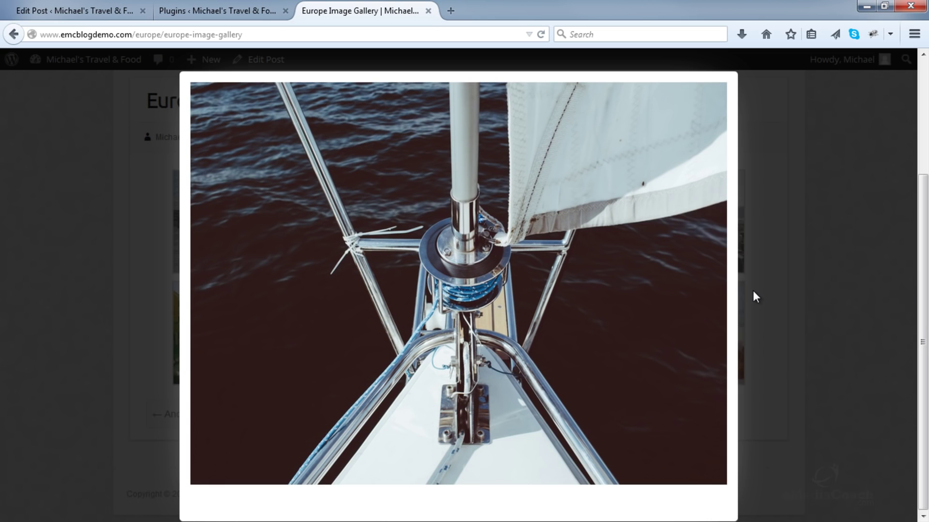
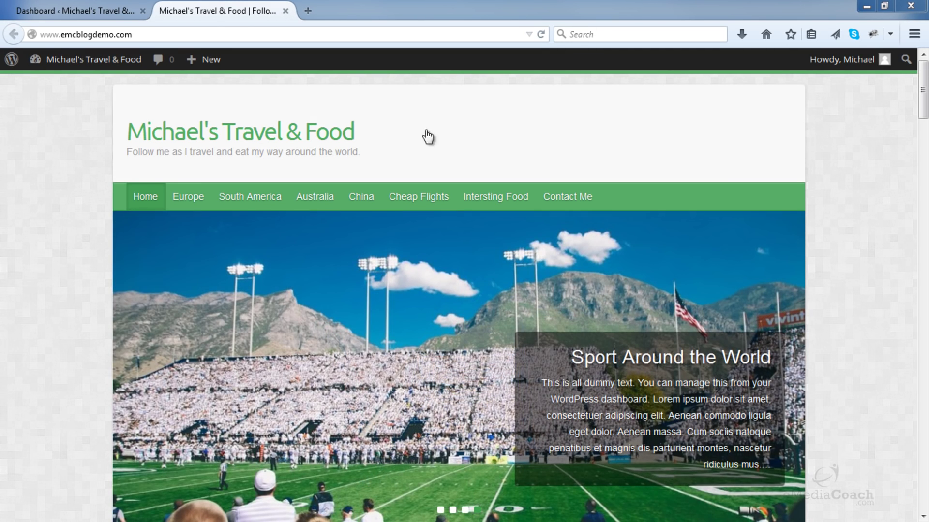
# - Open the Travelify Theme Options Social Links tab to show the network URL fields
pyautogui.click(74, 12)
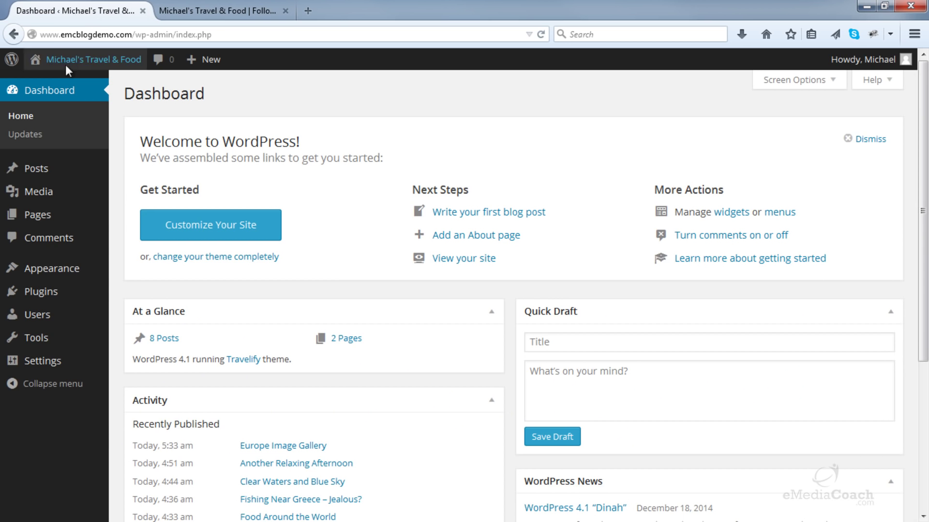
pyautogui.moveTo(68, 266)
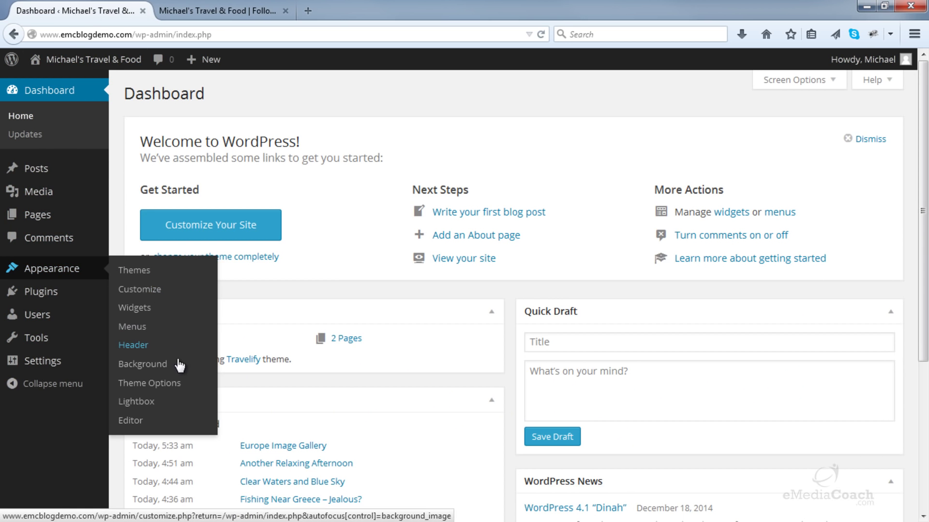
pyautogui.click(177, 384)
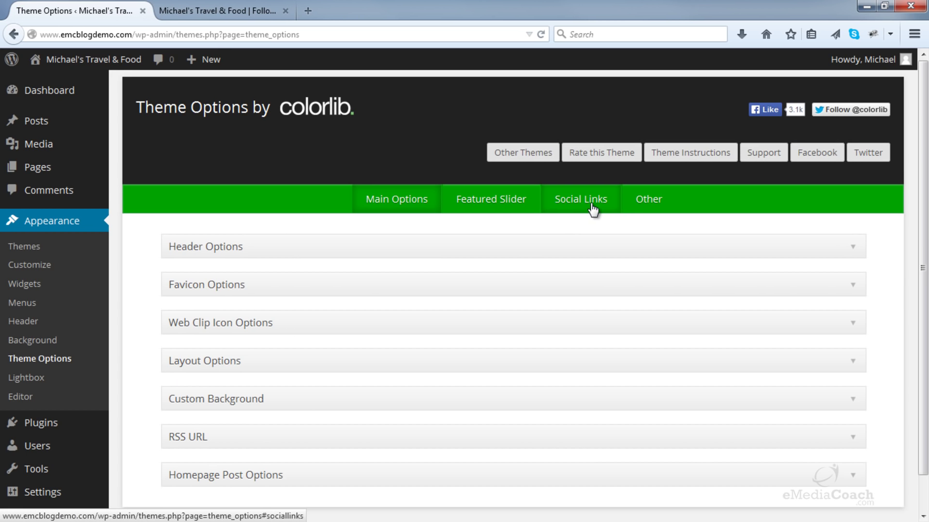
pyautogui.click(593, 211)
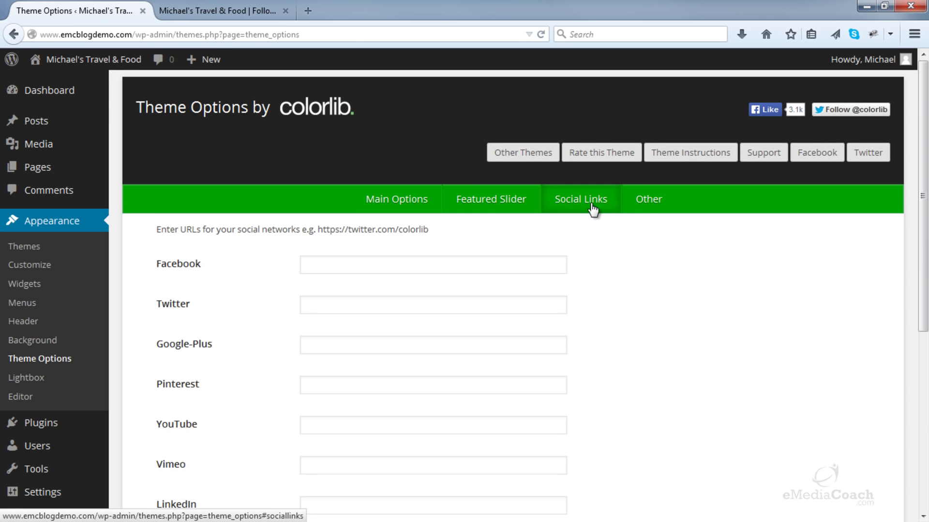
pyautogui.scroll(-3, 593, 210)
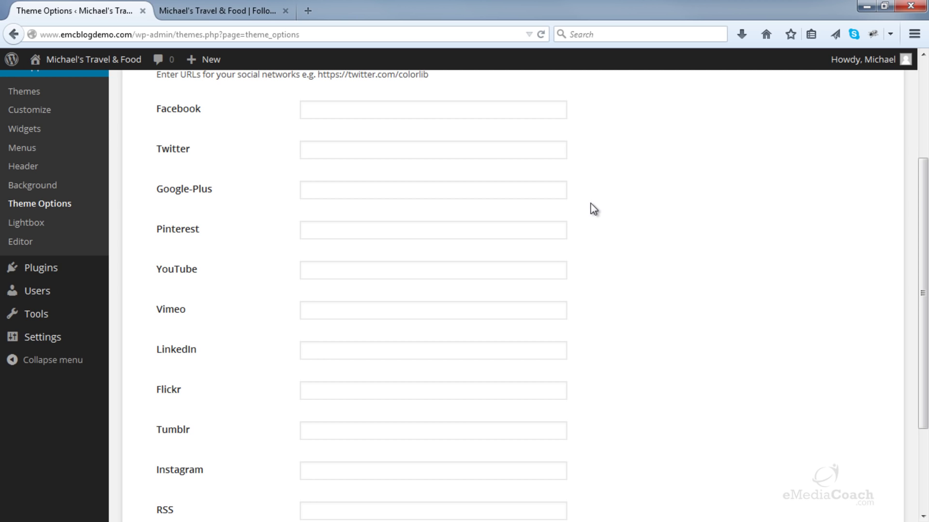
# - Enter the site's Facebook and Twitter profile URLs in the social links fields
pyautogui.click(334, 112)
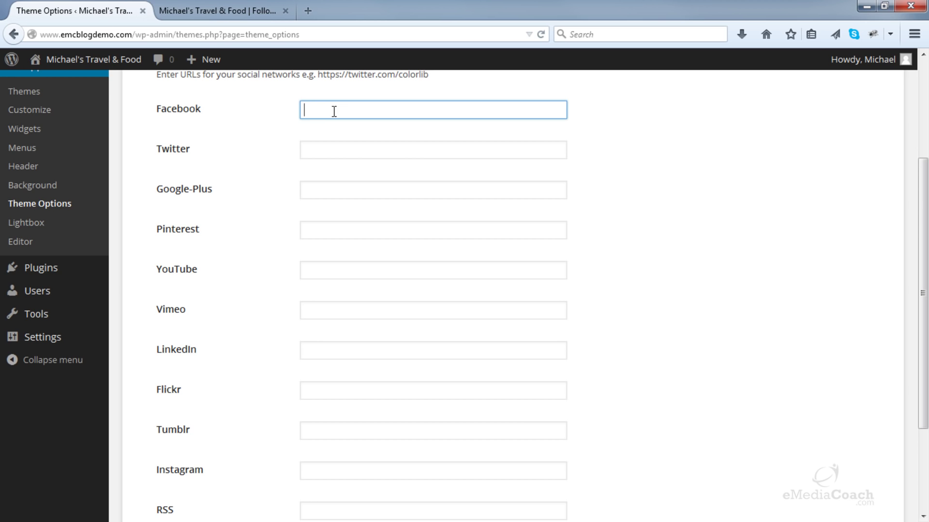
pyautogui.click(331, 148)
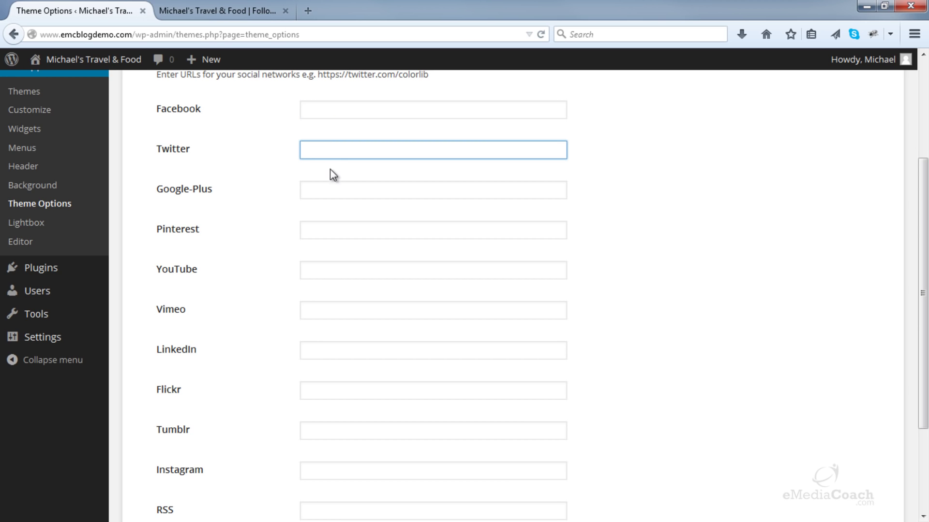
pyautogui.click(327, 271)
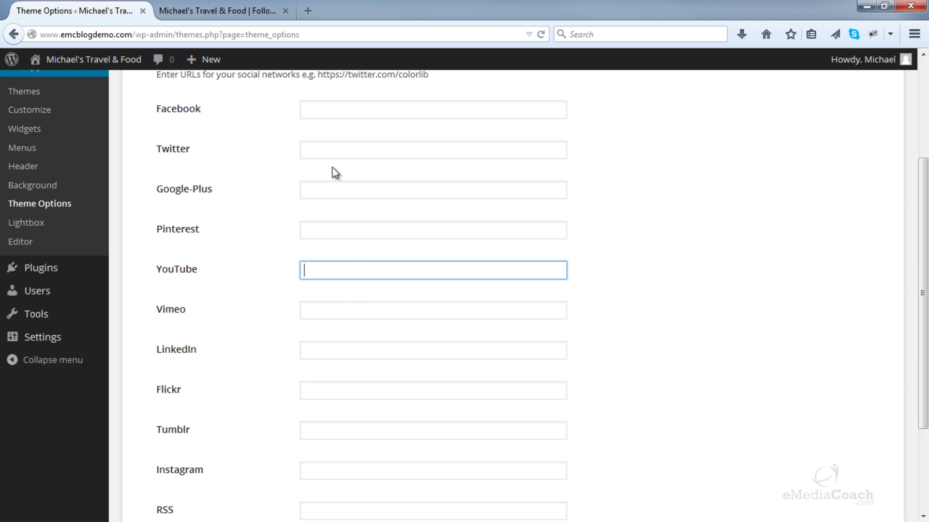
pyautogui.click(327, 116)
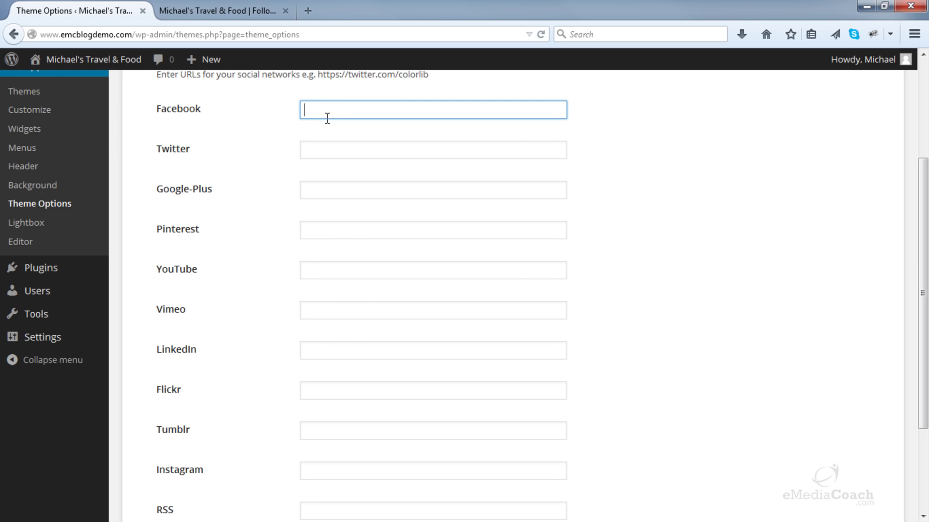
pyautogui.write('http://www.facebook.com')
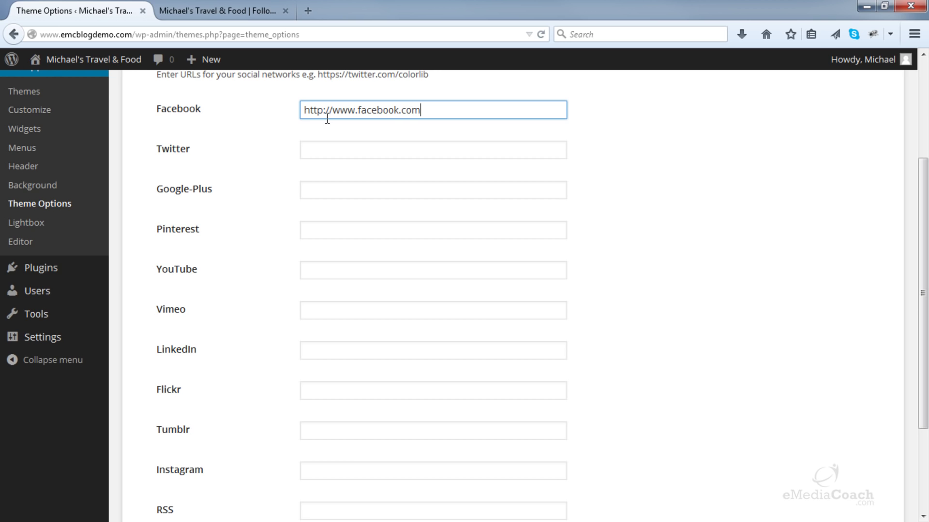
pyautogui.write('/emediacoach')
pyautogui.press('Tab')
pyautogui.write('http://w')
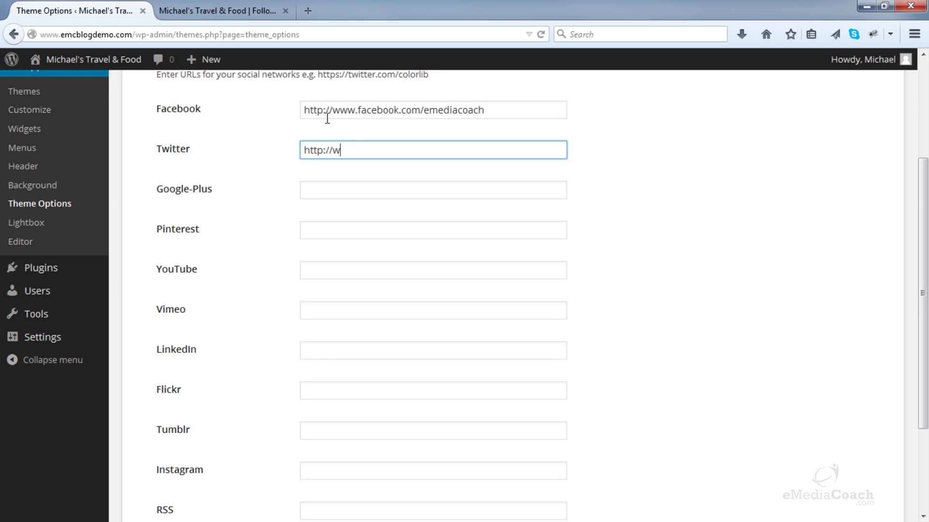
pyautogui.write('ww.twitter.co')
pyautogui.write('m/em')
pyautogui.press('BackSpace')
pyautogui.write('emed')
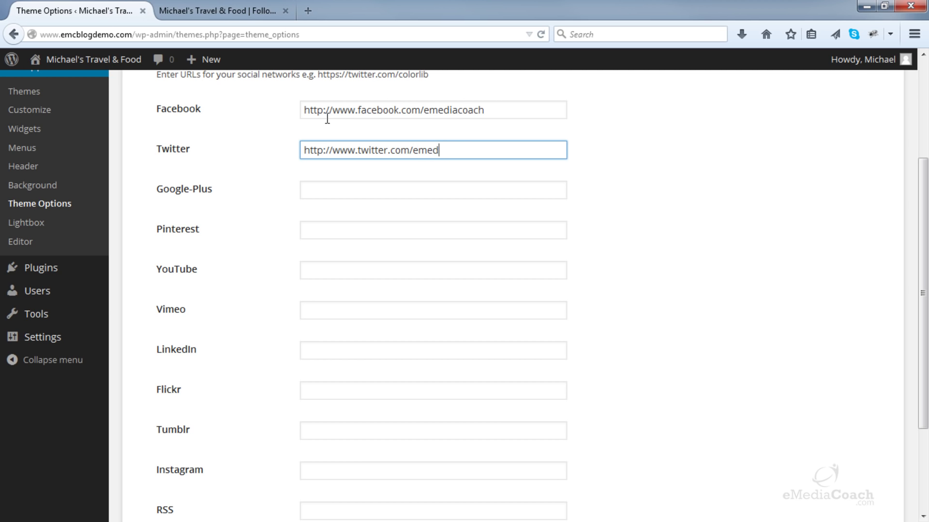
pyautogui.write('iacoach')
# - Add the Google-Plus, YouTube and Instagram profile URLs, skipping Vimeo, and save all changes
pyautogui.press('Tab')
pyautogui.write('w')
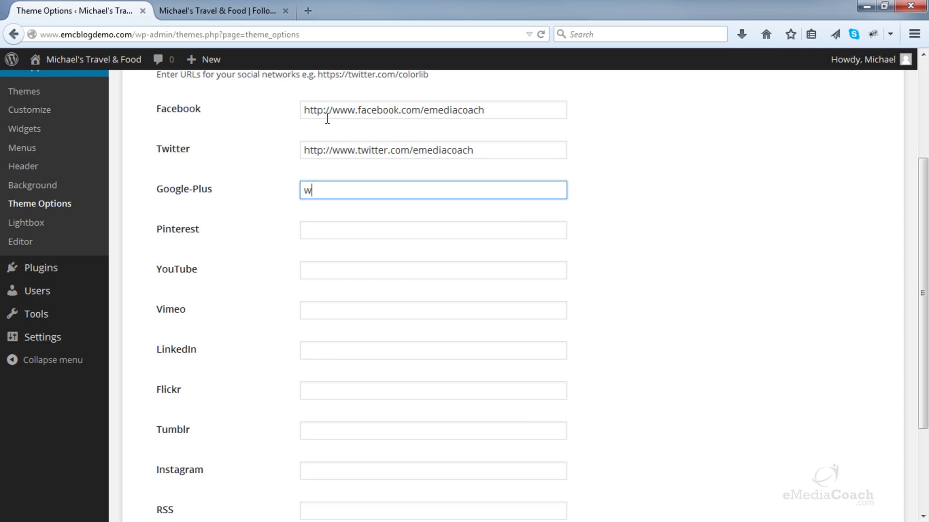
pyautogui.press('BackSpace')
pyautogui.write('http://www.google.com/eme')
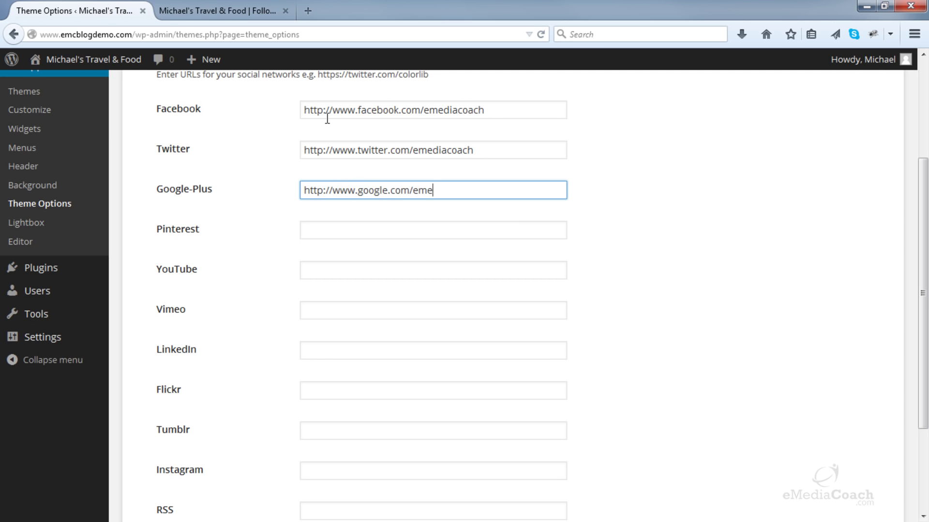
pyautogui.write('diacoach')
pyautogui.press('Tab')
pyautogui.press('Tab')
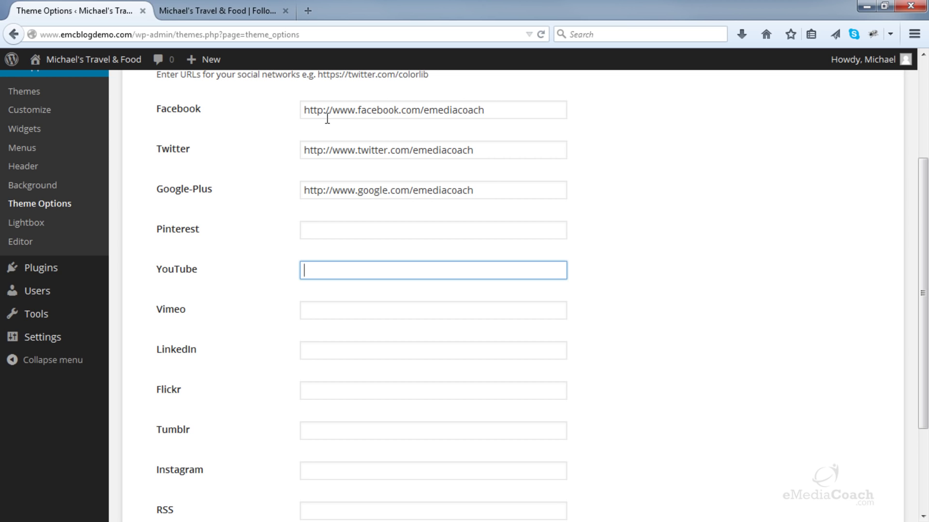
pyautogui.write('http://www.youtube.co')
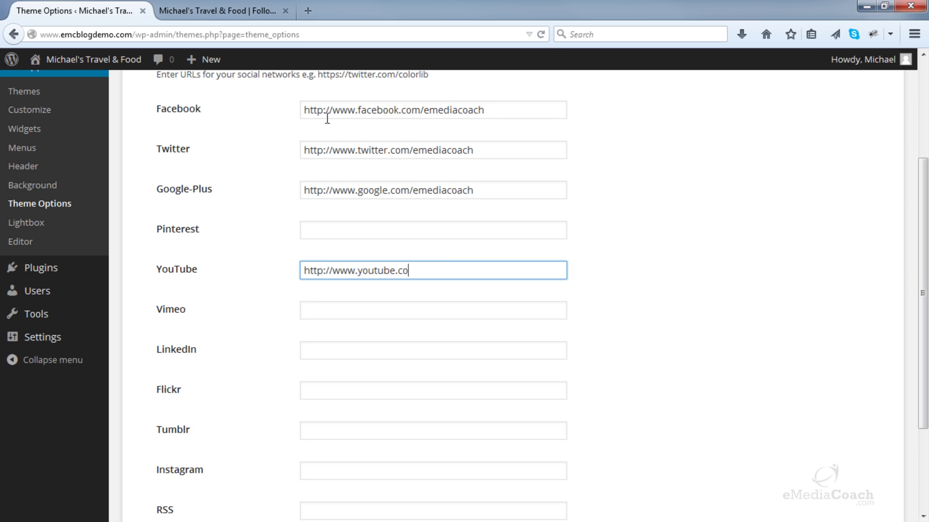
pyautogui.write('m/emediacoach')
pyautogui.press('BackSpace')
pyautogui.press('BackSpace')
pyautogui.press('BackSpace')
pyautogui.write('ach')
pyautogui.press('Tab')
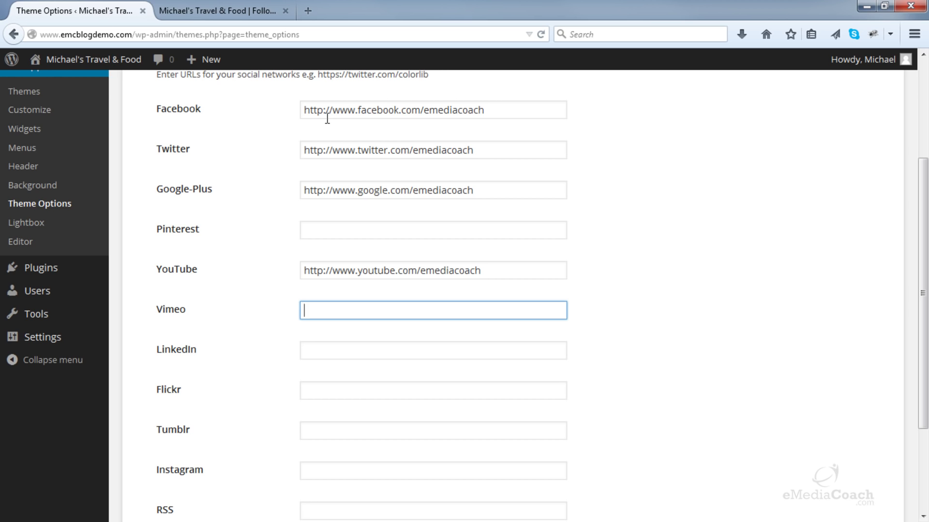
pyautogui.press('Tab')
pyautogui.press('Tab')
pyautogui.press('Tab')
pyautogui.press('Tab')
pyautogui.write('h')
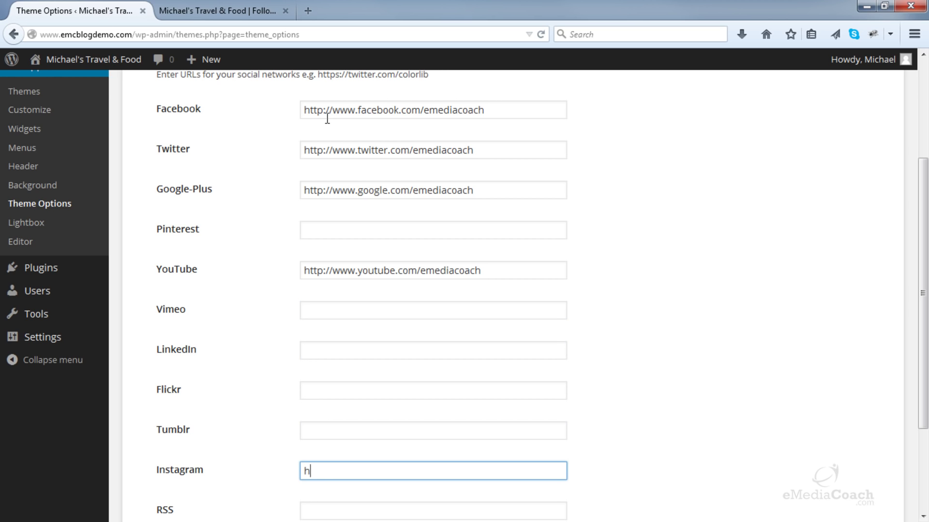
pyautogui.write('ttp://www.instagram')
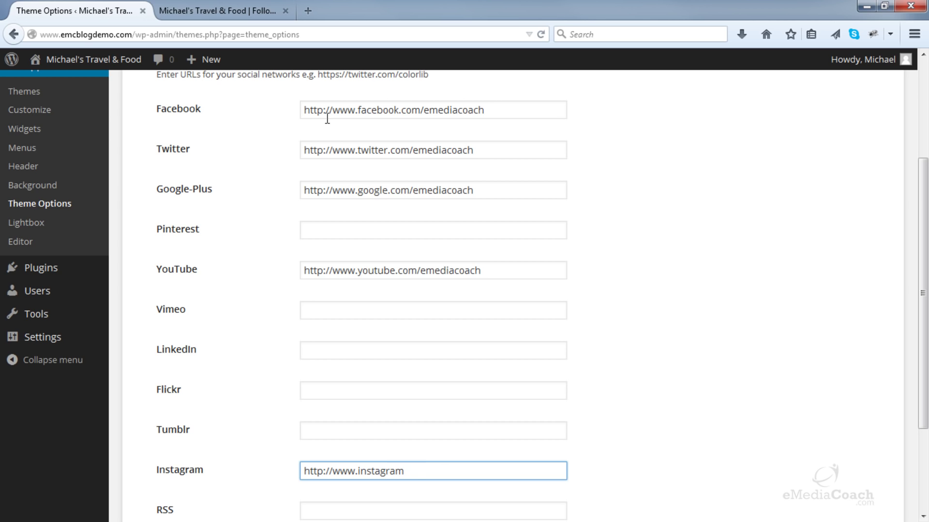
pyautogui.write('.com/emediacoach')
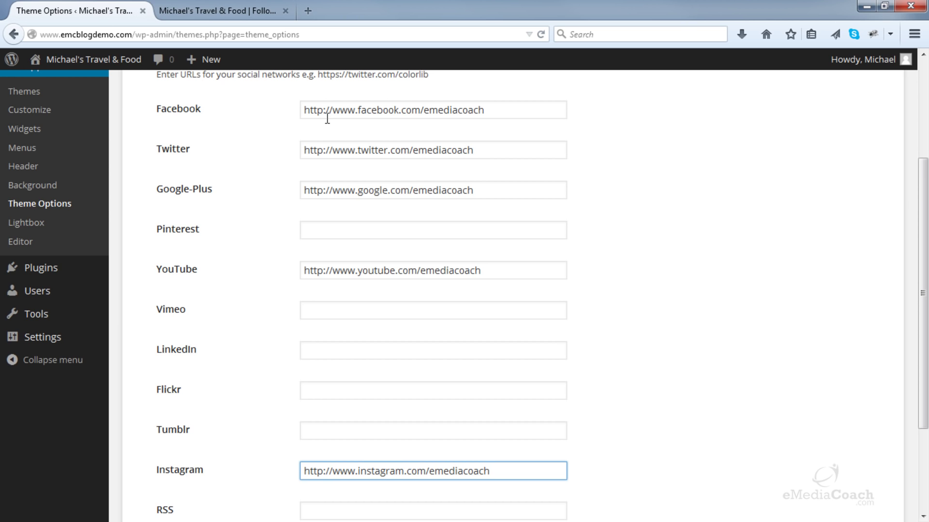
pyautogui.scroll(-3, 326, 121)
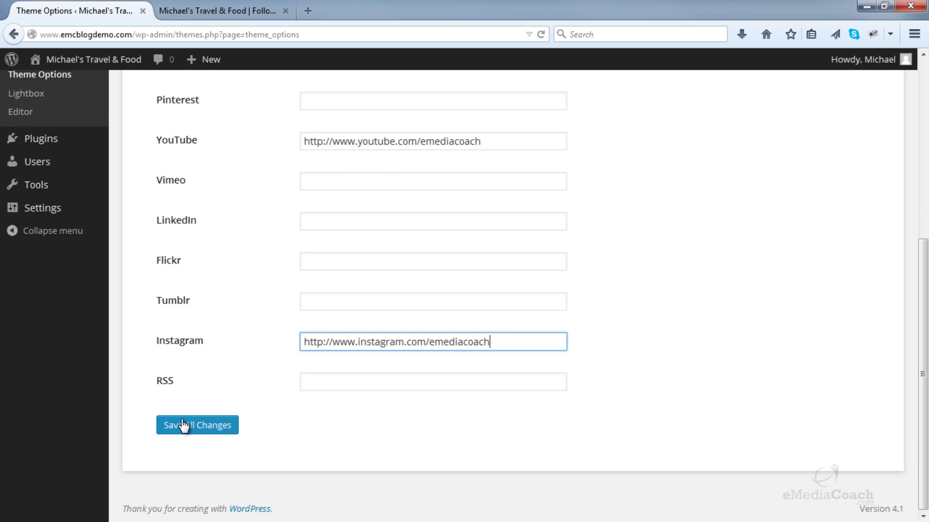
pyautogui.click(183, 426)
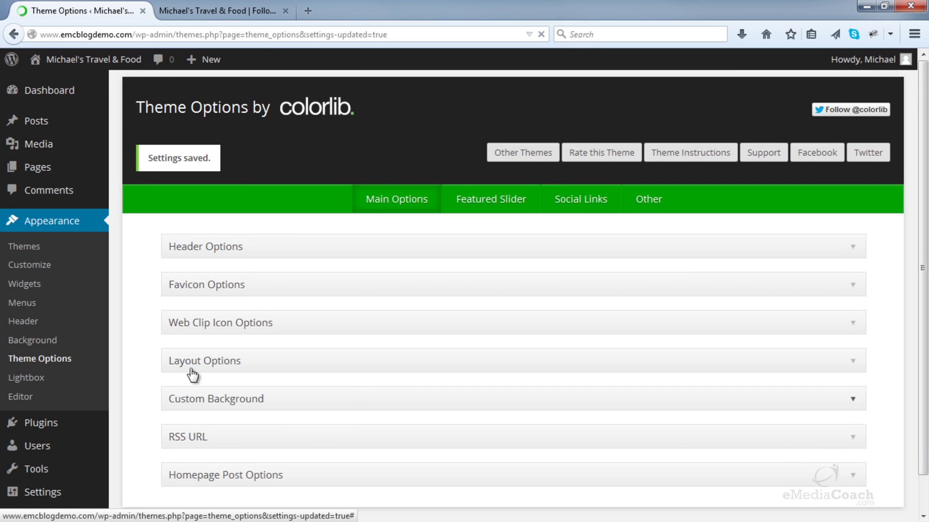
# - Reload the live travel site to display the new social network icons
pyautogui.click(218, 11)
pyautogui.click(540, 34)
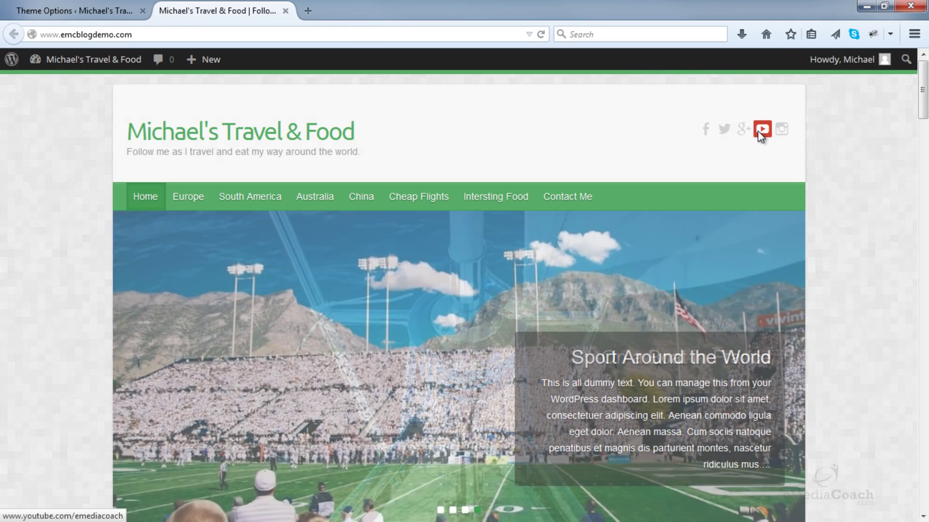
pyautogui.click(762, 129)
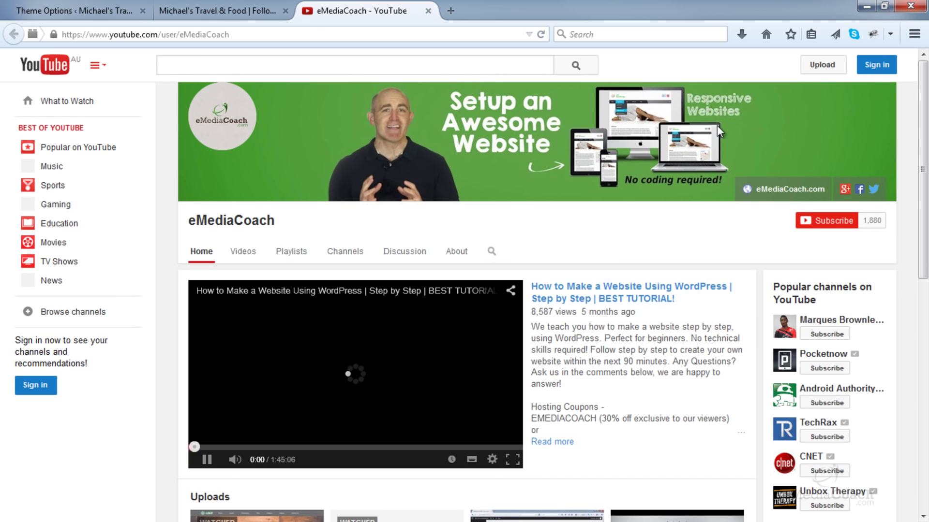
pyautogui.click(429, 11)
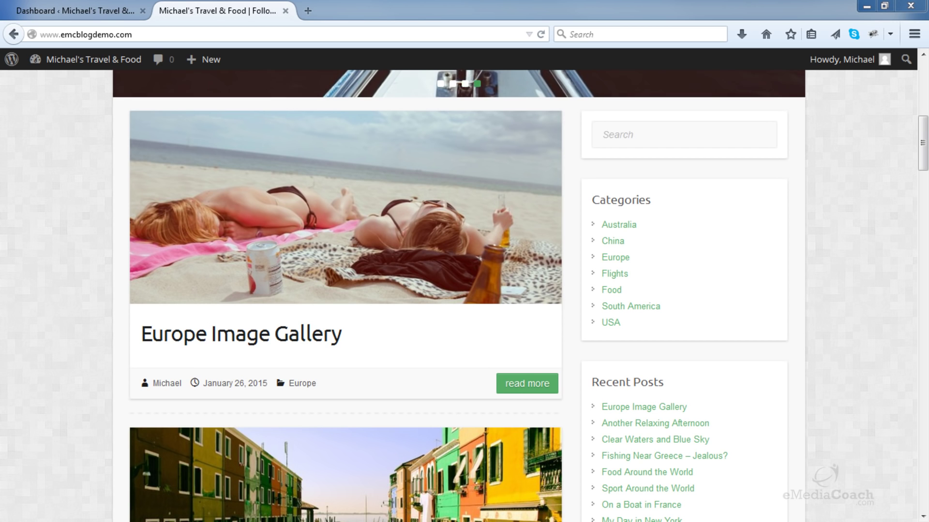
pyautogui.scroll(-3, 890, 176)
pyautogui.scroll(-3, 648, 318)
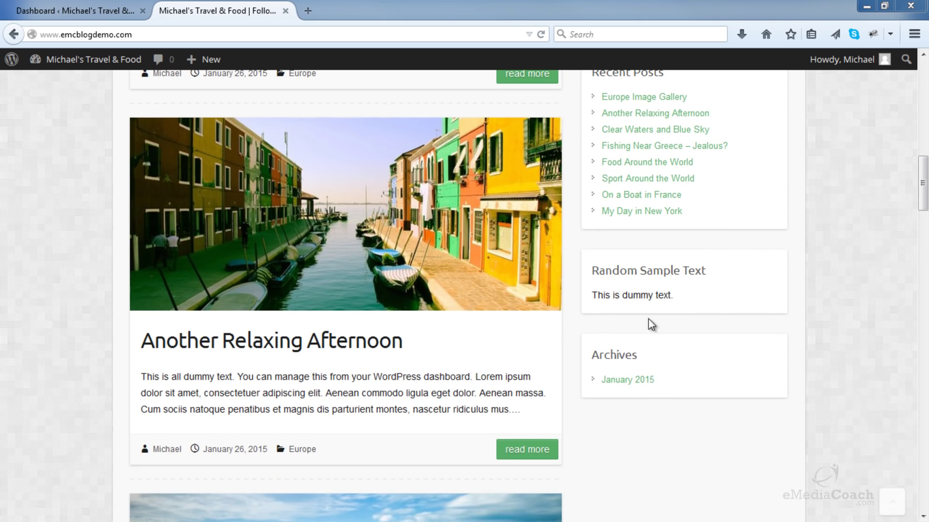
pyautogui.scroll(3, 613, 250)
pyautogui.scroll(3, 615, 253)
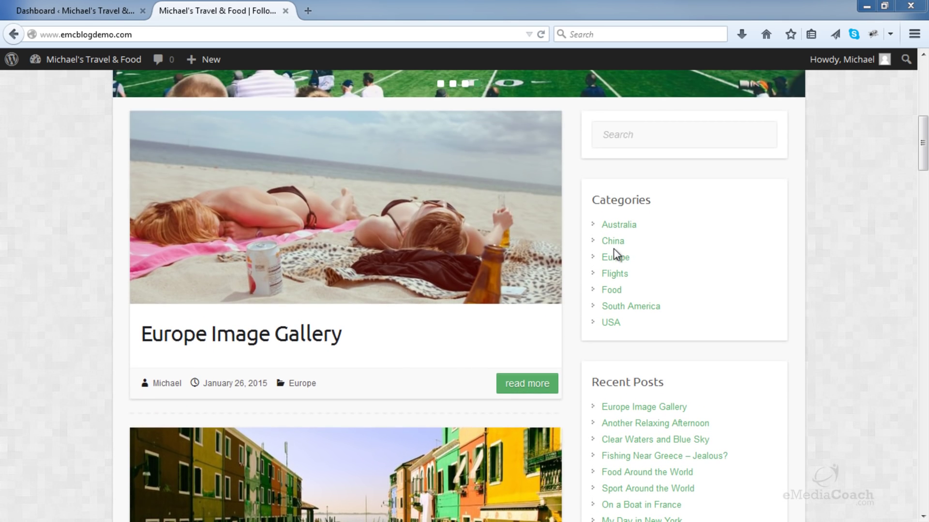
pyautogui.click(312, 18)
# - Google 'facebook like box' and go to the Facebook Developers Like Box page
pyautogui.click(612, 35)
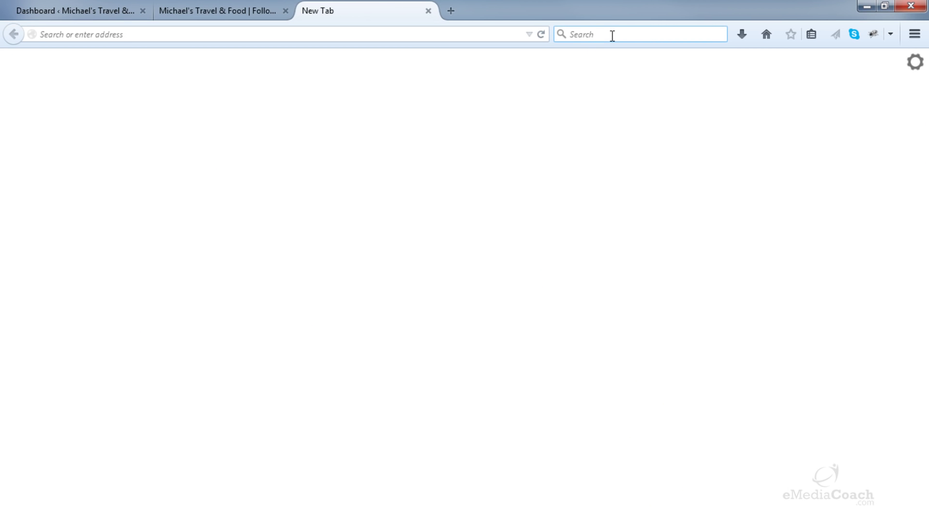
pyautogui.write('face')
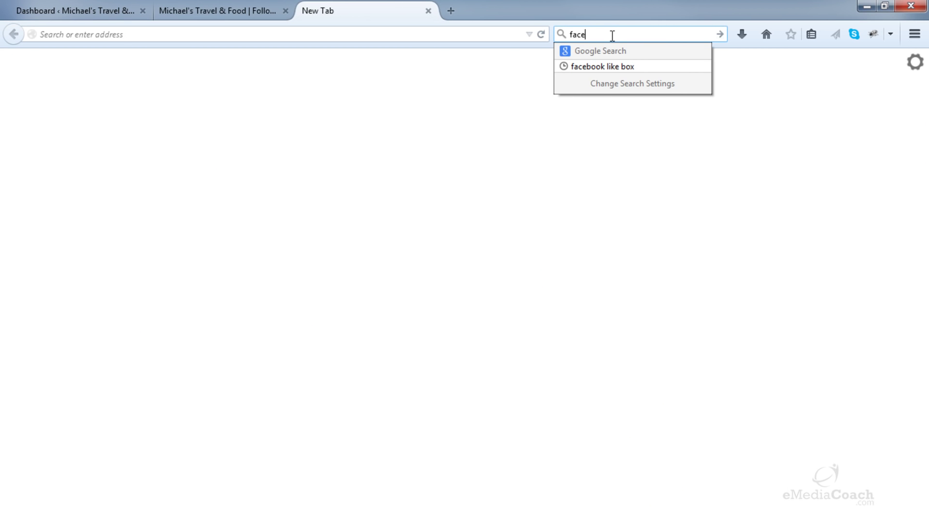
pyautogui.write('book like box')
pyautogui.press('Return')
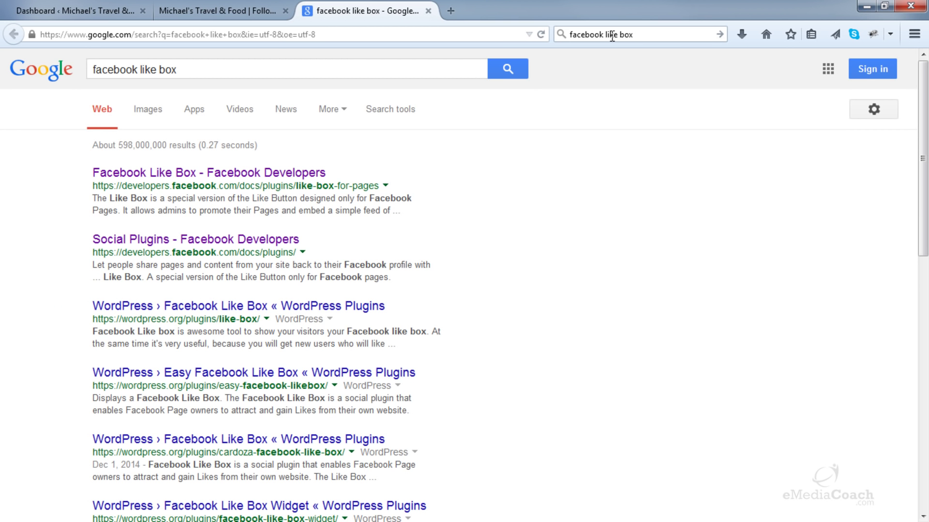
pyautogui.click(260, 174)
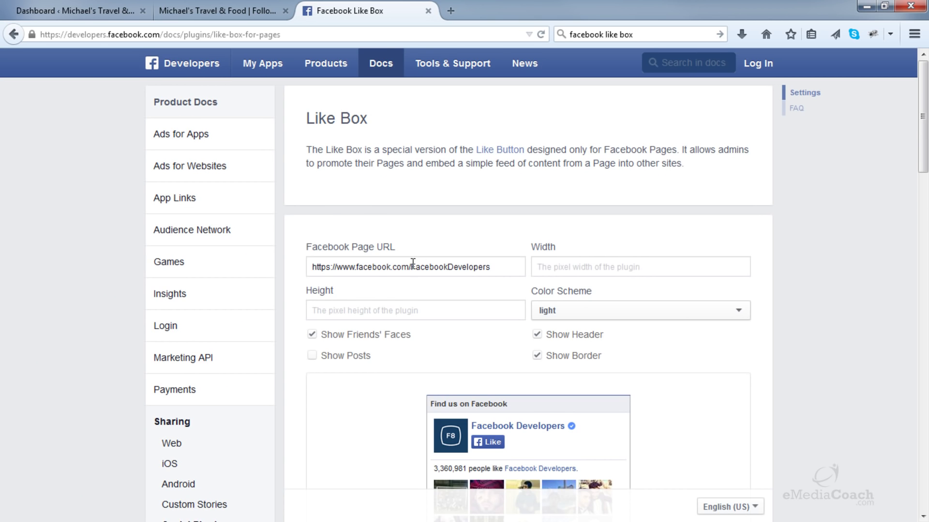
# - Set the Like Box width to 285 and its height to 500
pyautogui.moveTo(410, 267); pyautogui.dragTo(491, 266)
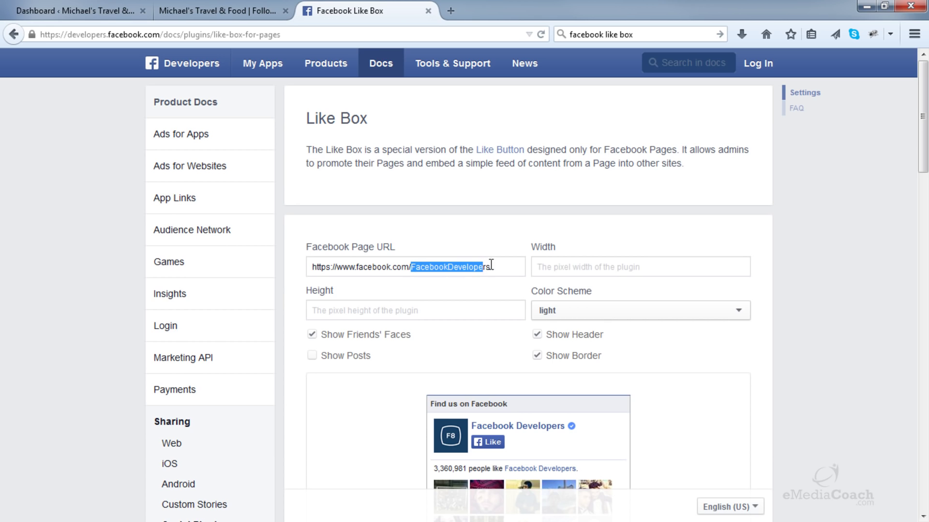
pyautogui.click(517, 264)
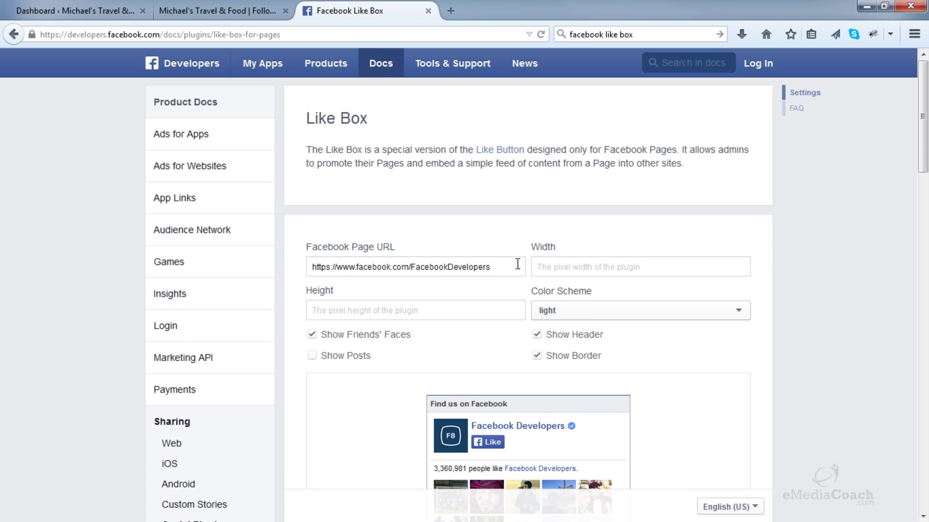
pyautogui.click(554, 262)
pyautogui.write('285')
pyautogui.click(446, 306)
pyautogui.scroll(-5, 492, 284)
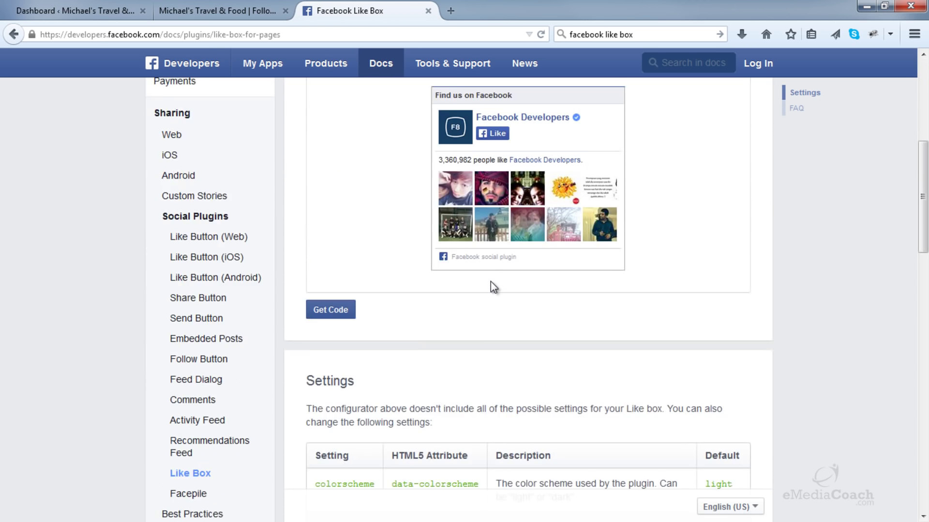
pyautogui.scroll(5, 491, 282)
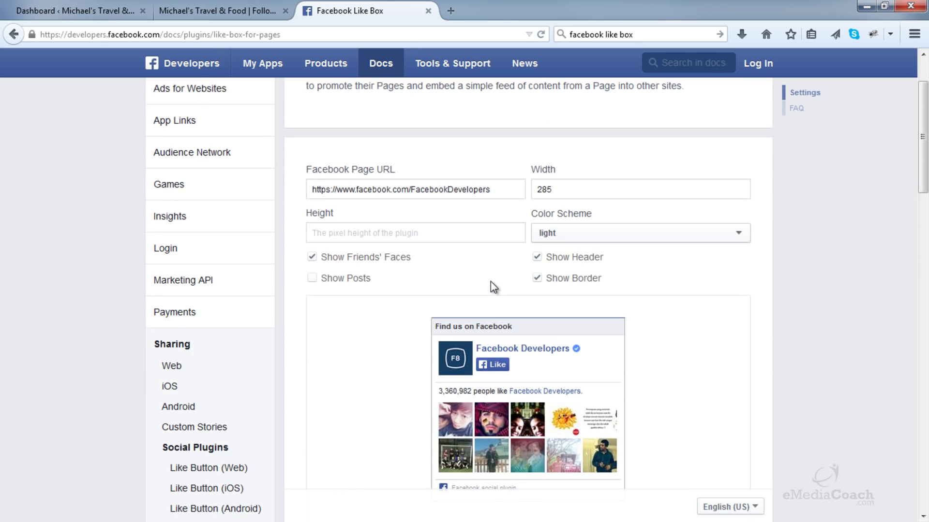
pyautogui.write('300')
pyautogui.click(773, 276)
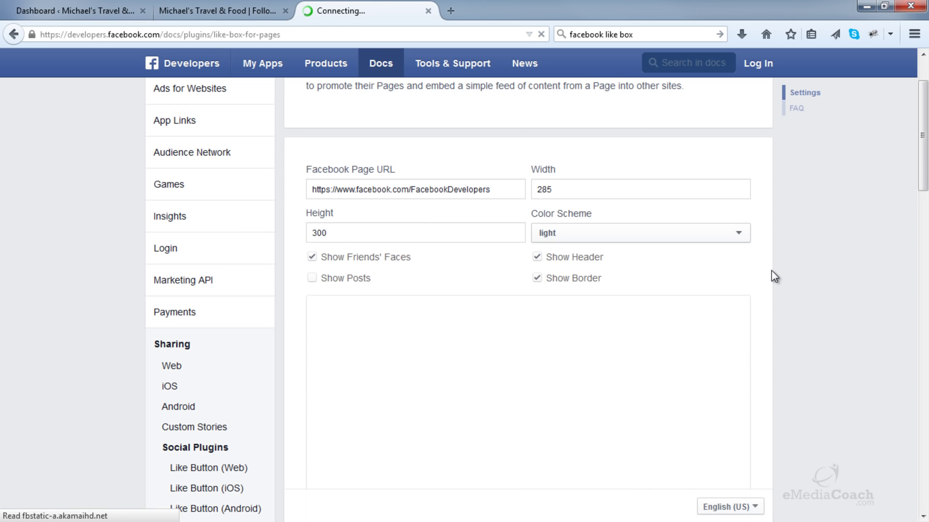
pyautogui.scroll(-3, 645, 271)
pyautogui.scroll(2, 530, 276)
pyautogui.moveTo(387, 156); pyautogui.dragTo(252, 154)
pyautogui.write('500')
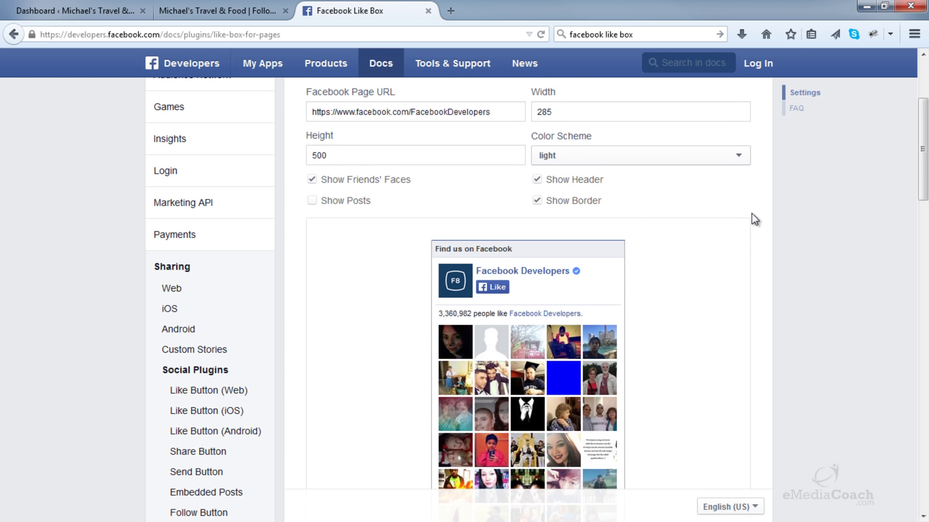
# - Turn off the Like Box header and border, generate its embed code, and return to WordPress
pyautogui.scroll(-3, 752, 214)
pyautogui.scroll(2, 754, 219)
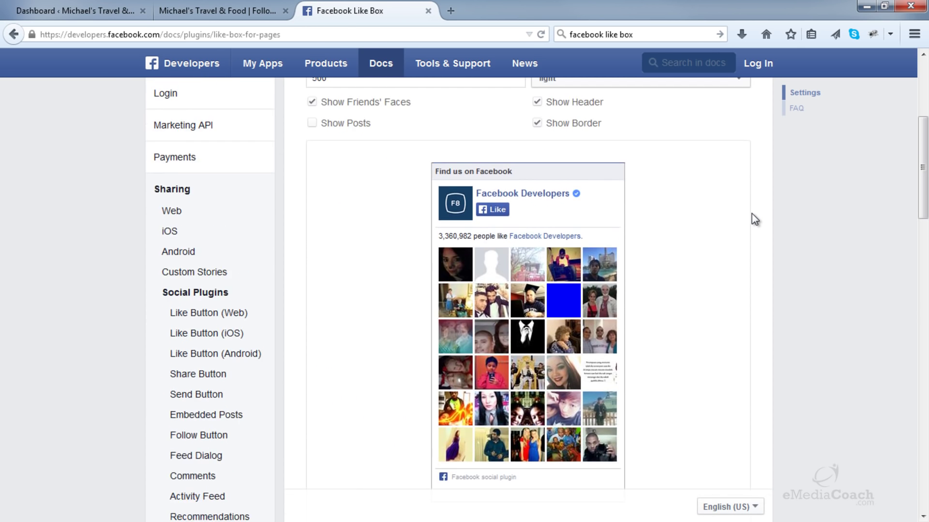
pyautogui.scroll(2, 755, 219)
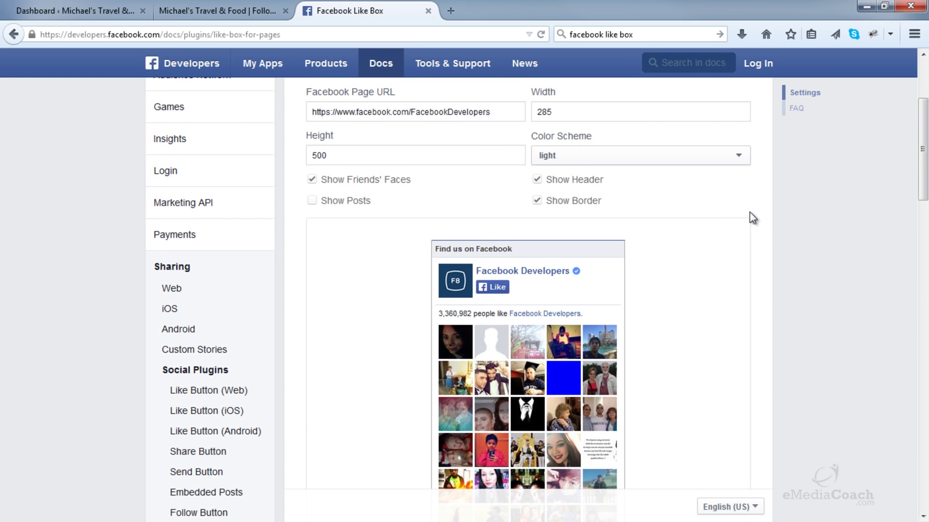
pyautogui.click(538, 182)
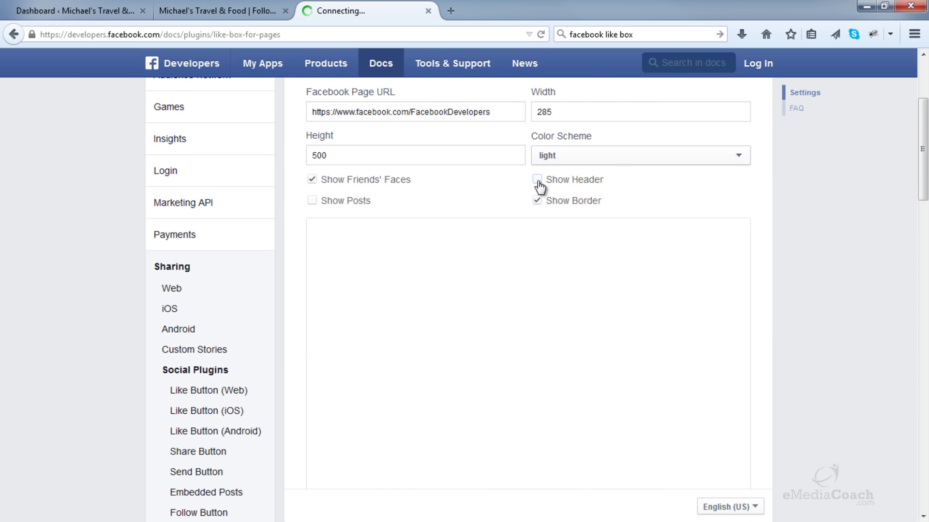
pyautogui.click(538, 201)
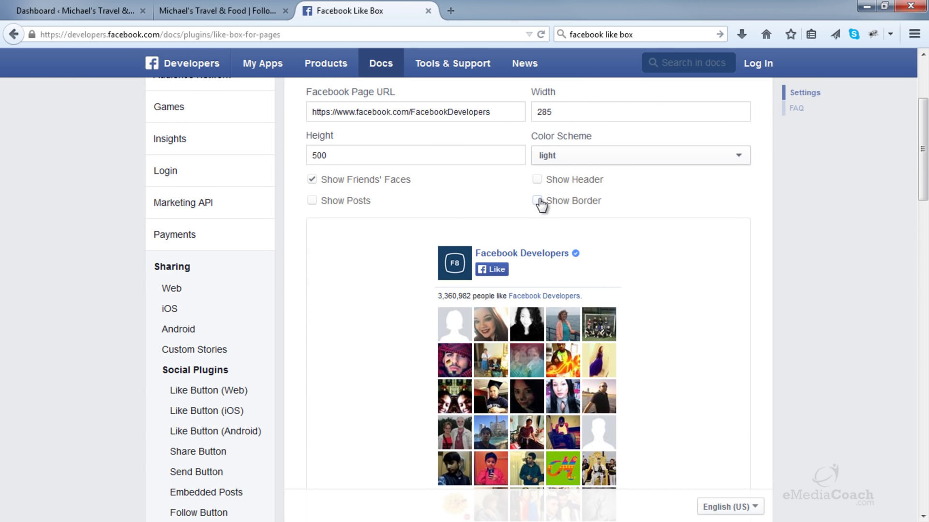
pyautogui.scroll(-5, 720, 228)
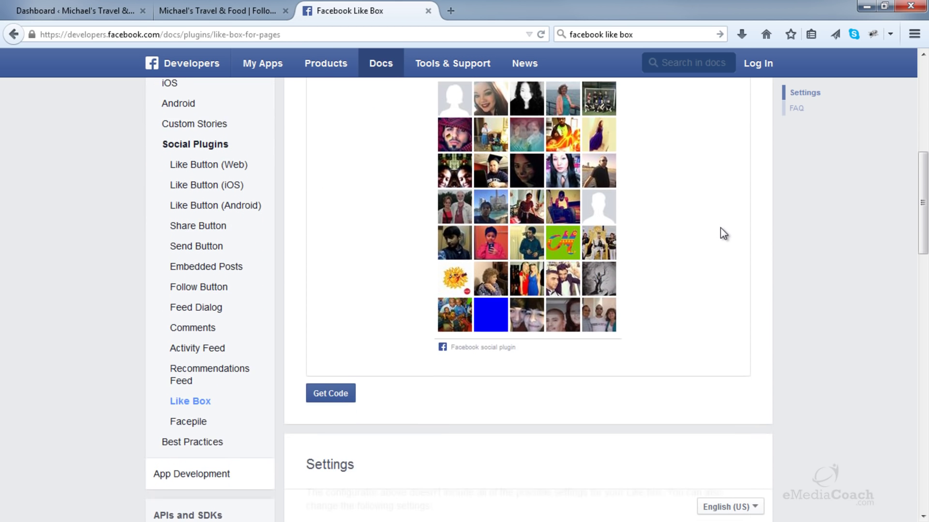
pyautogui.scroll(5, 721, 228)
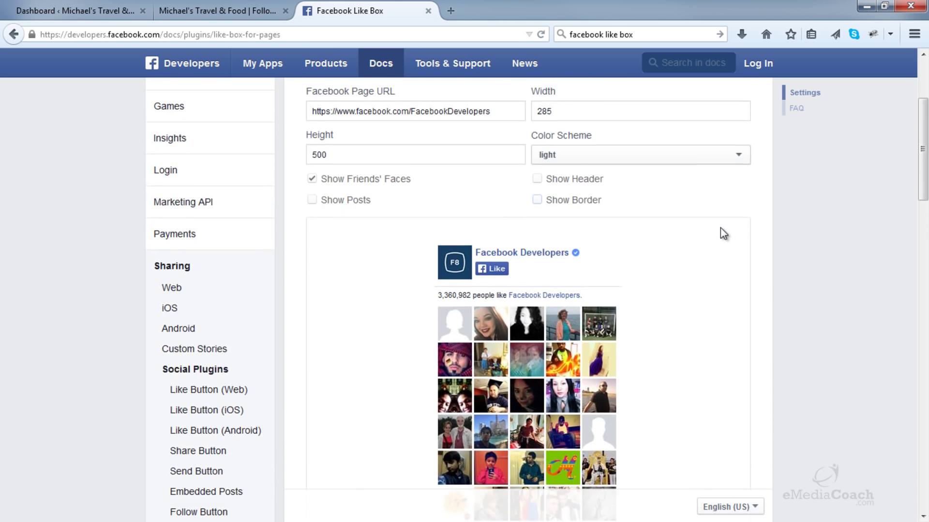
pyautogui.scroll(-3, 720, 228)
pyautogui.scroll(-2, 721, 228)
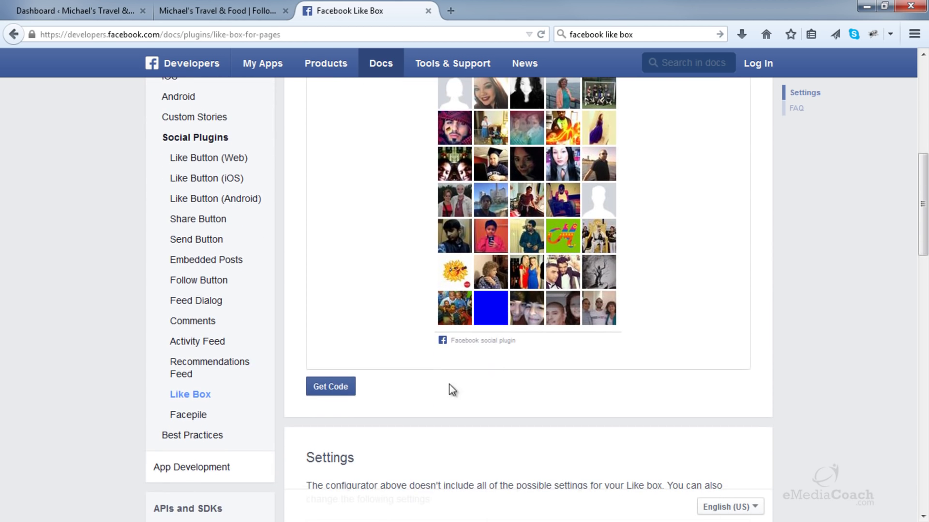
pyautogui.click(345, 397)
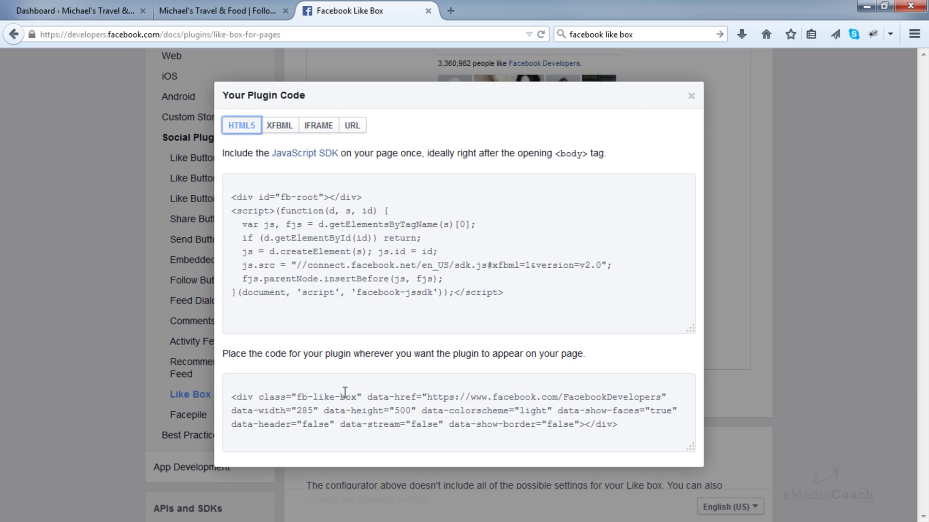
pyautogui.click(74, 7)
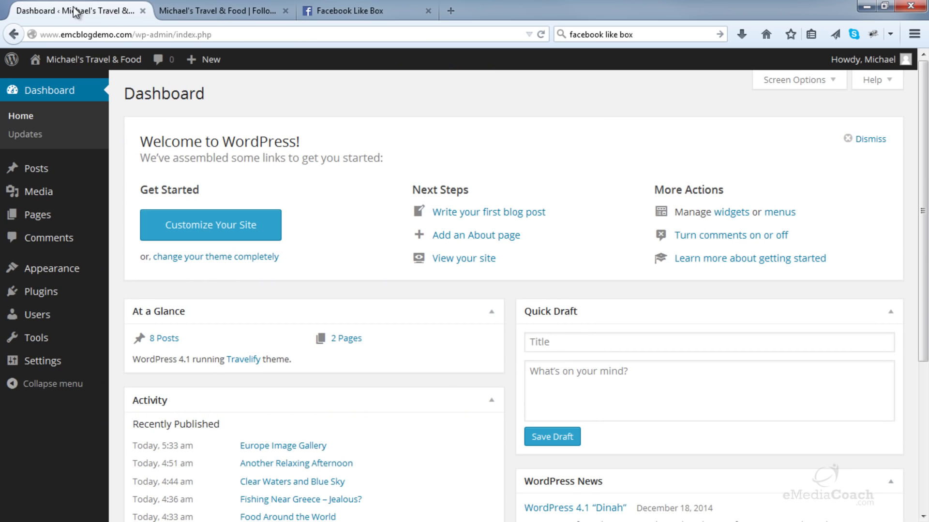
pyautogui.moveTo(55, 270)
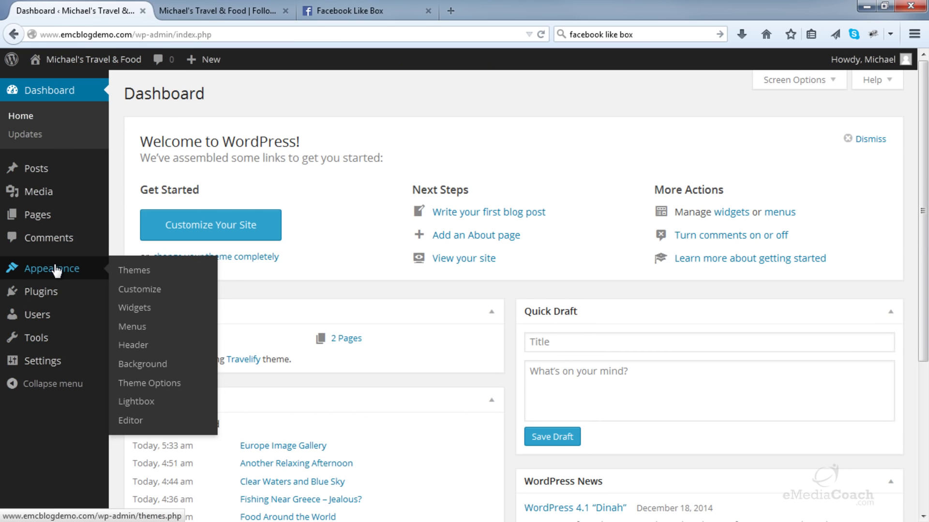
# - Add a Text widget to the Right Sidebar in Appearance > Widgets
pyautogui.click(156, 313)
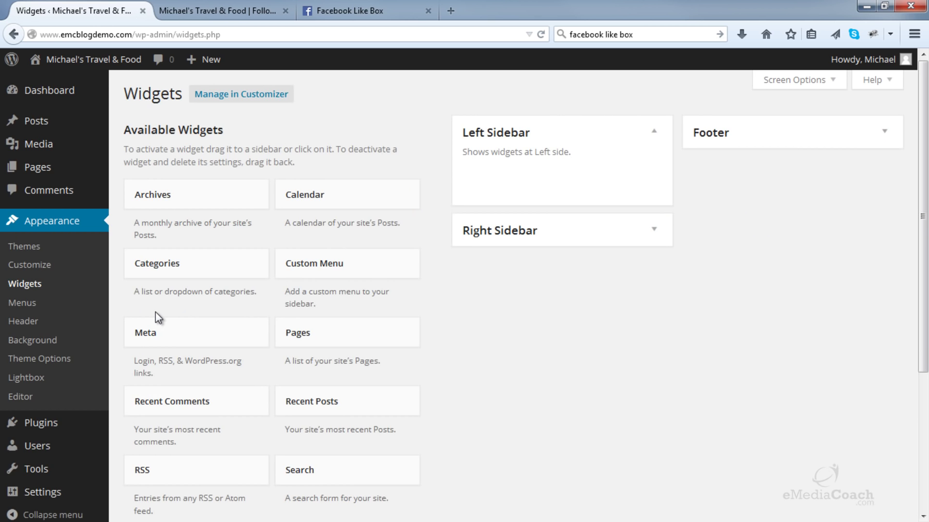
pyautogui.click(654, 233)
pyautogui.scroll(-4, 653, 235)
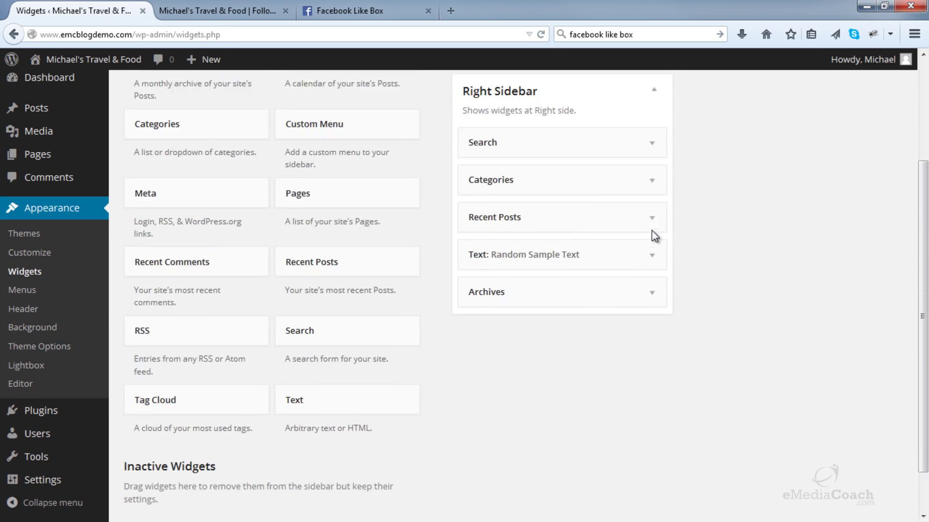
pyautogui.moveTo(321, 393); pyautogui.dragTo(512, 306)
pyautogui.scroll(-1, 498, 393)
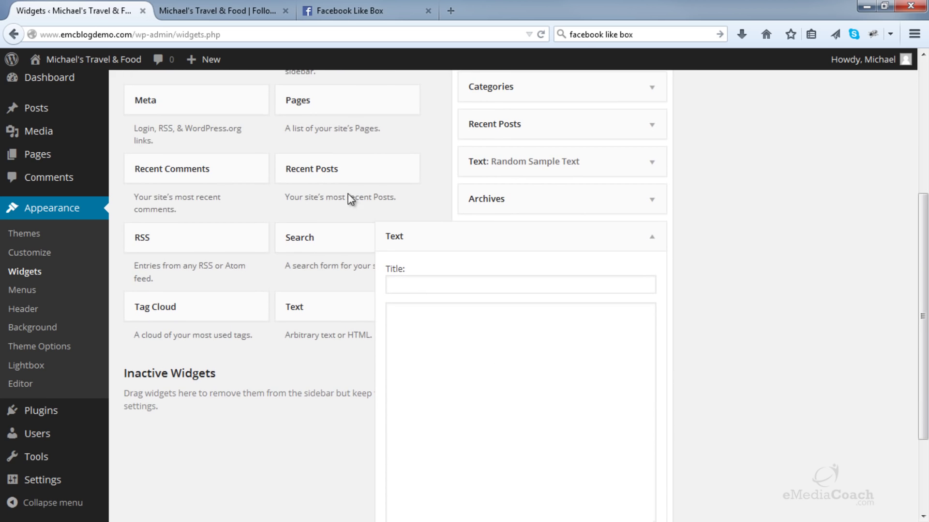
# - Copy Facebook's JavaScript SDK code and paste it into the Text widget
pyautogui.click(352, 11)
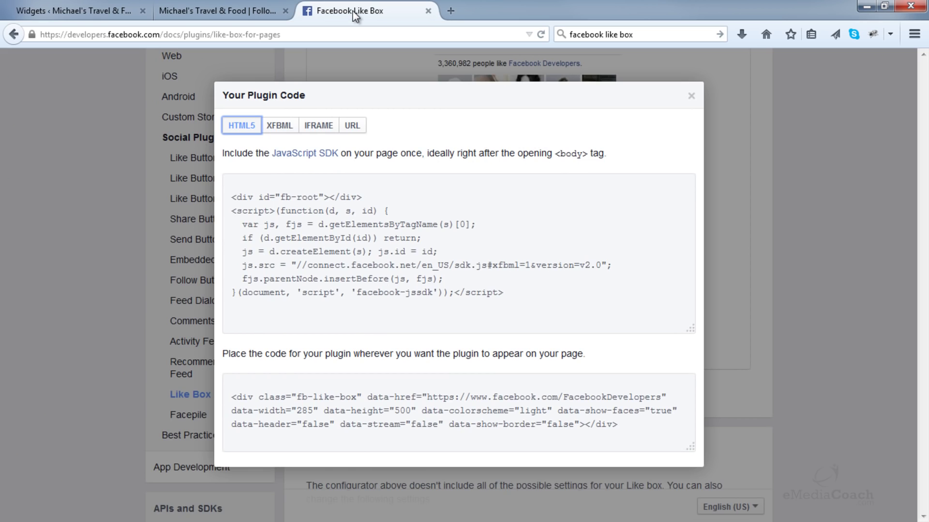
pyautogui.click(533, 317)
pyautogui.rightClick(389, 262)
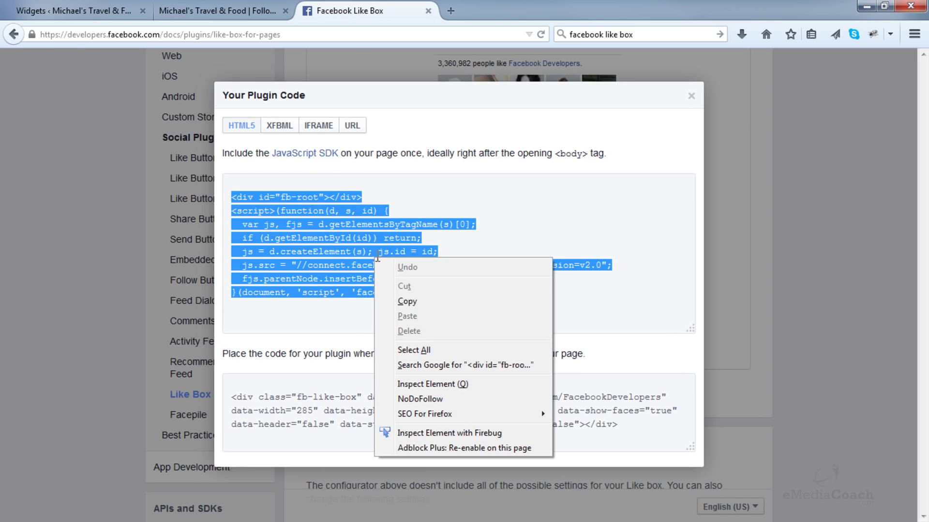
pyautogui.click(412, 303)
pyautogui.click(110, 7)
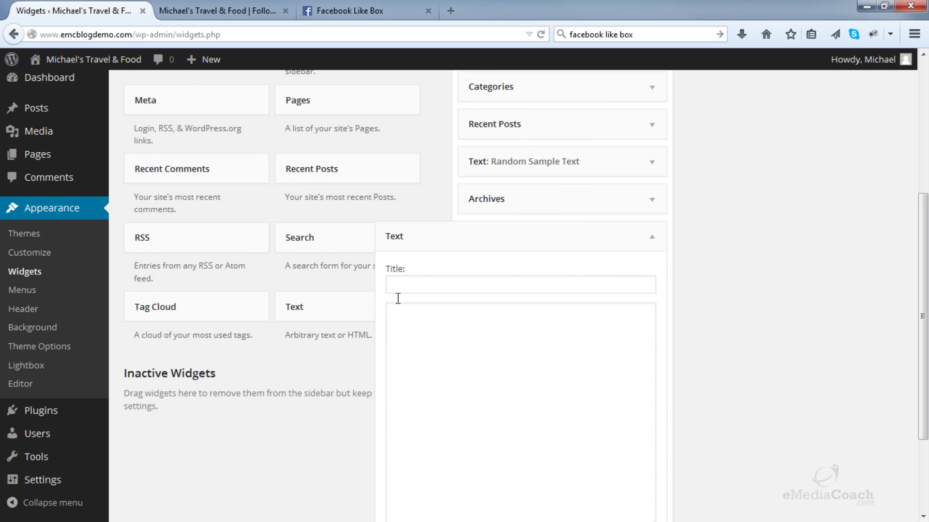
pyautogui.rightClick(426, 332)
pyautogui.click(461, 187)
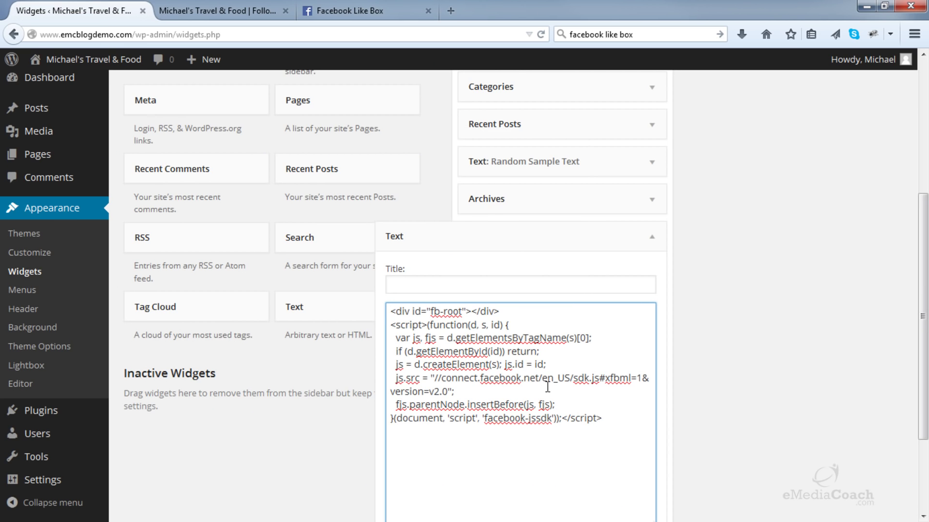
# - Paste the Like Box div code below the SDK script and save the Text widget
pyautogui.click(346, 10)
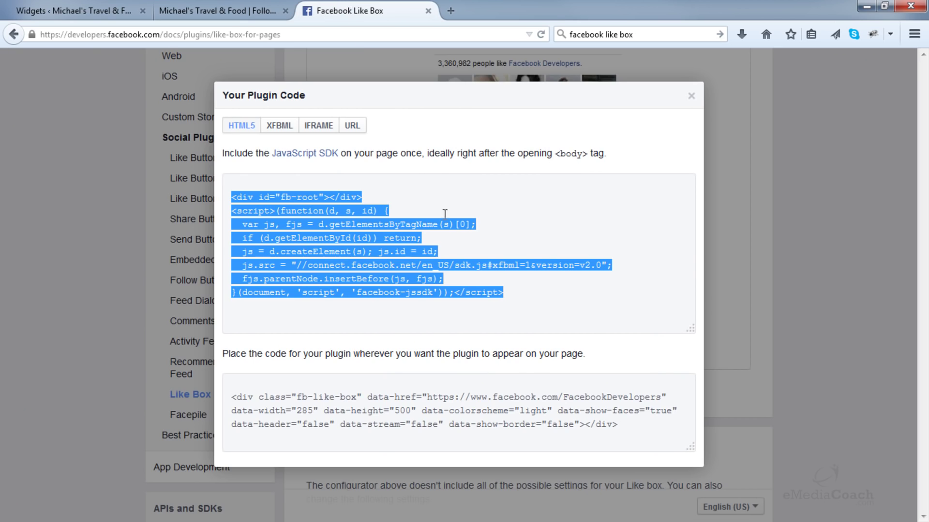
pyautogui.click(485, 419)
pyautogui.rightClick(488, 409)
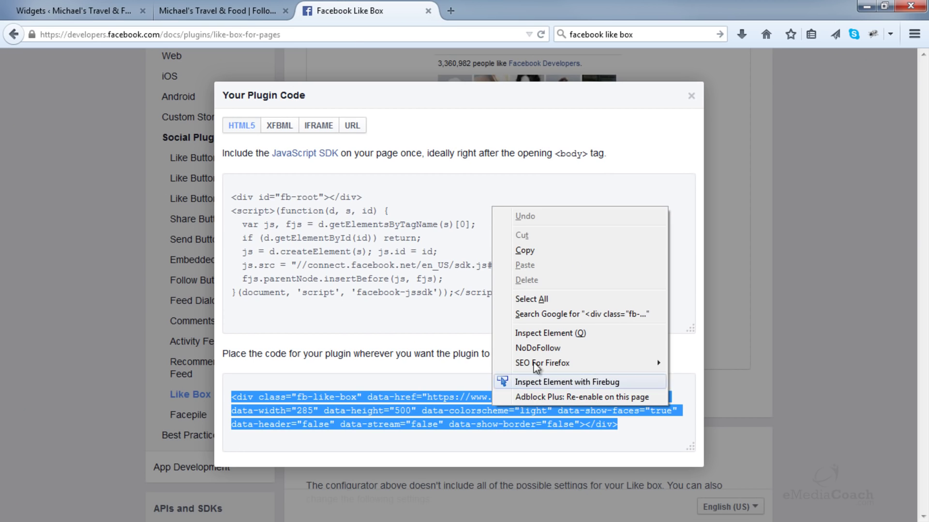
pyautogui.click(550, 254)
pyautogui.click(73, 11)
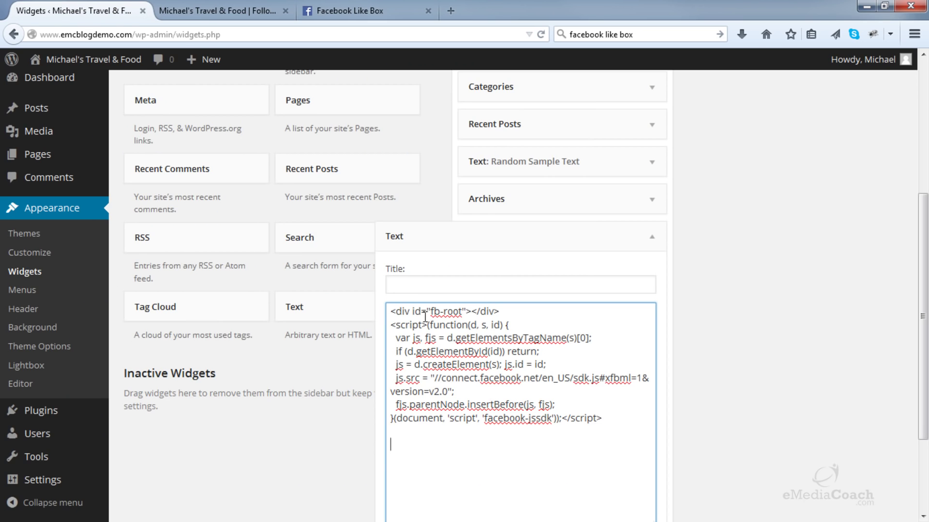
pyautogui.click(403, 449)
pyautogui.rightClick(404, 448)
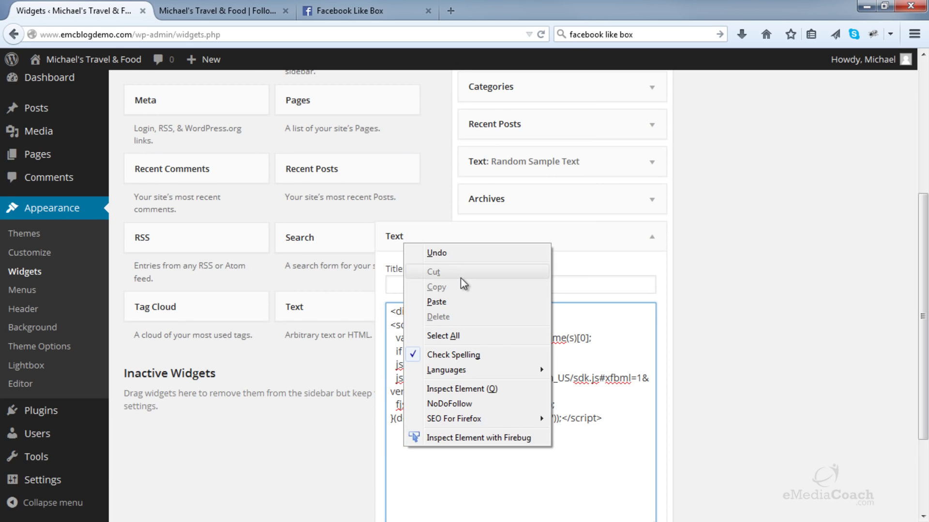
pyautogui.click(460, 304)
pyautogui.scroll(-3, 768, 330)
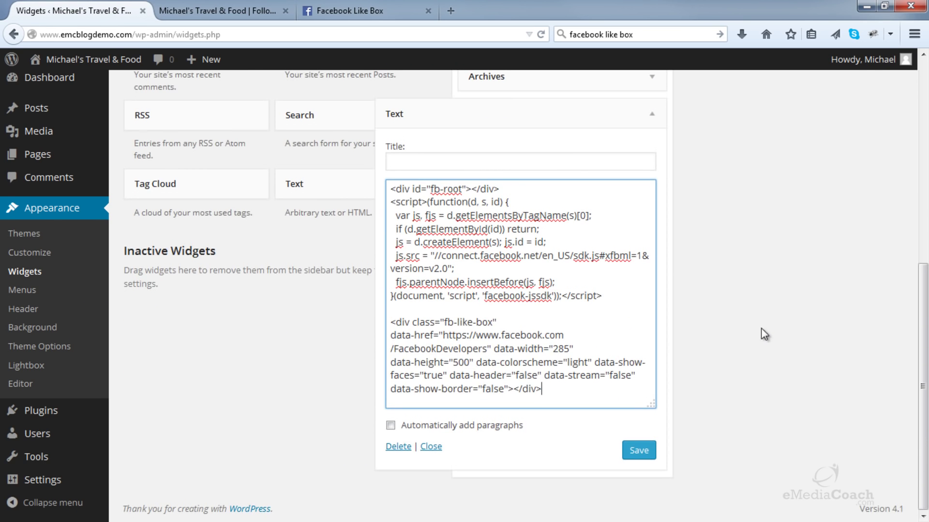
pyautogui.click(639, 450)
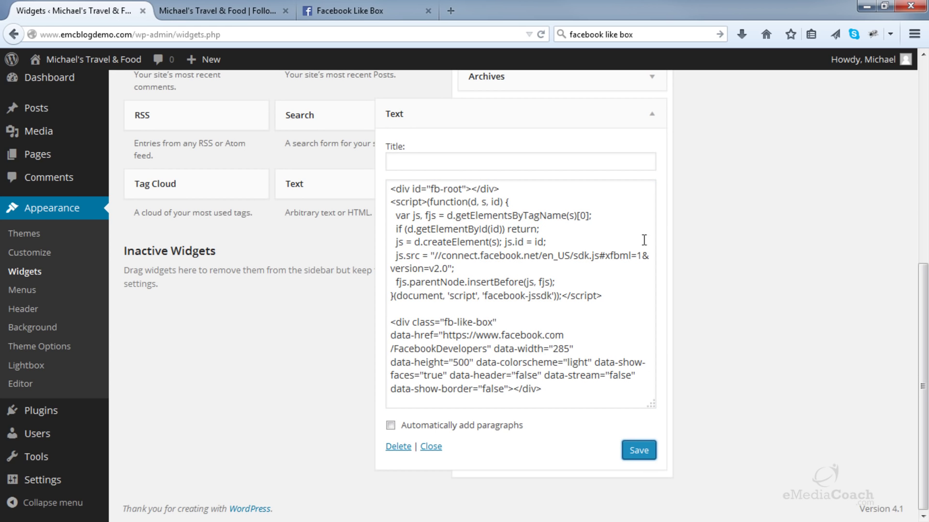
pyautogui.click(652, 116)
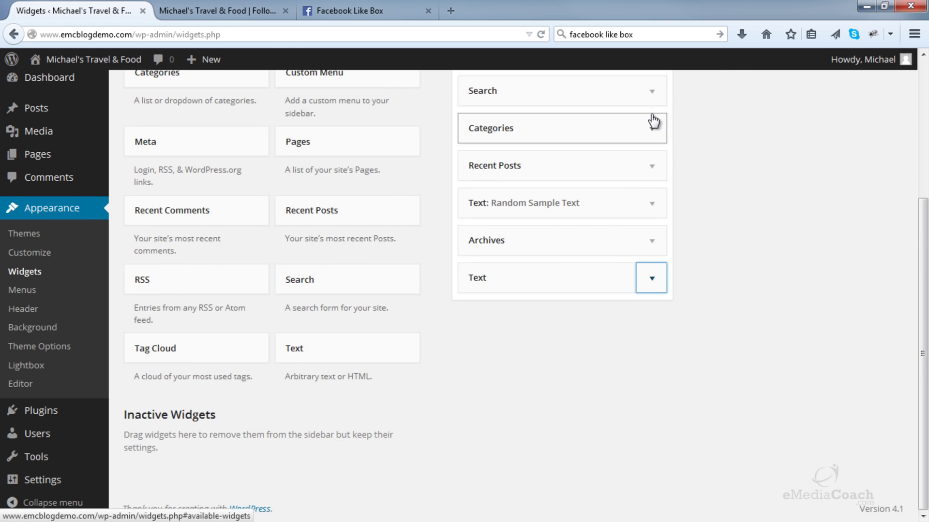
pyautogui.click(245, 10)
# - Reload the blog and scroll to find the Facebook Like Box in the sidebar
pyautogui.click(541, 34)
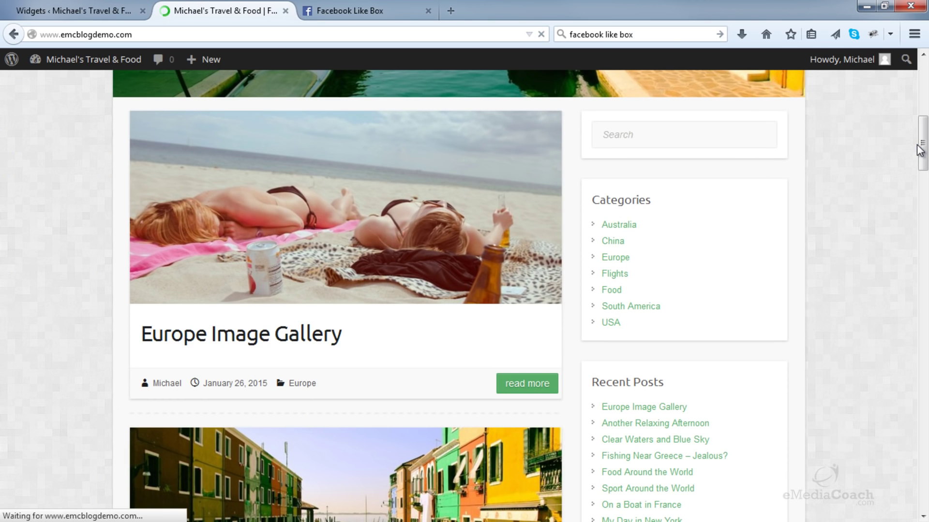
pyautogui.scroll(-10, 920, 150)
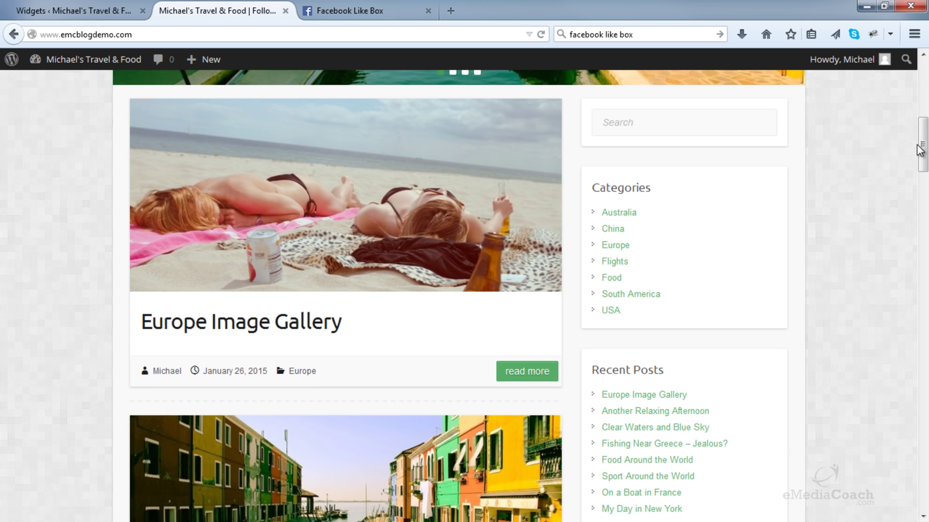
pyautogui.scroll(-2, 919, 150)
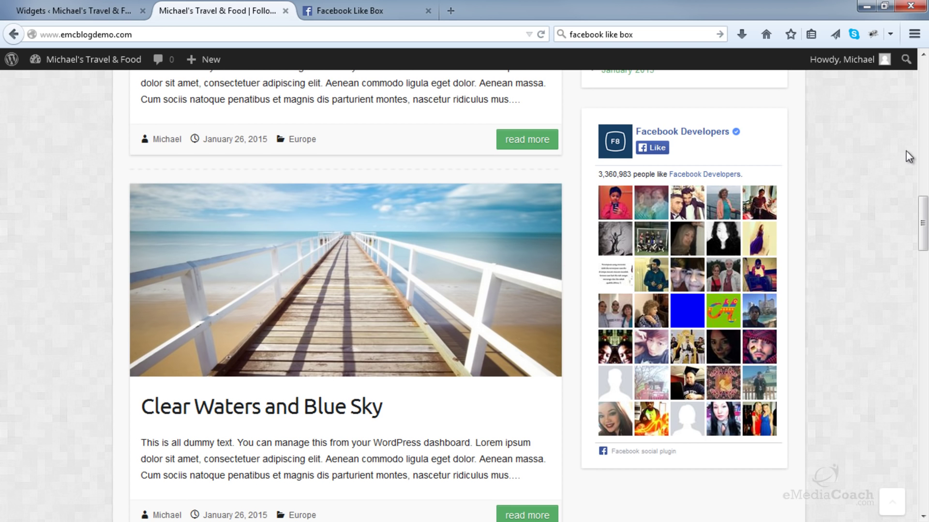
pyautogui.scroll(9, 888, 174)
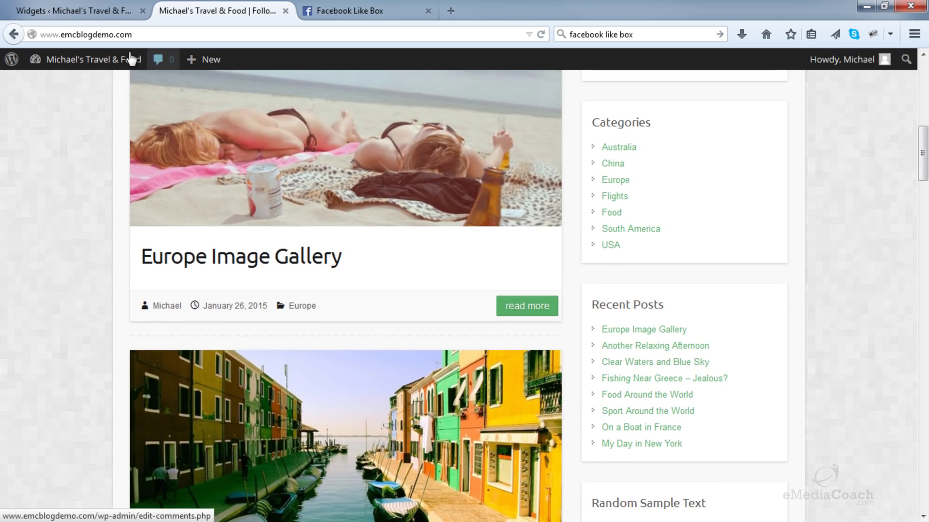
# - Drag the Facebook Like Box widget to the top of Right Sidebar and reload the blog
pyautogui.click(73, 11)
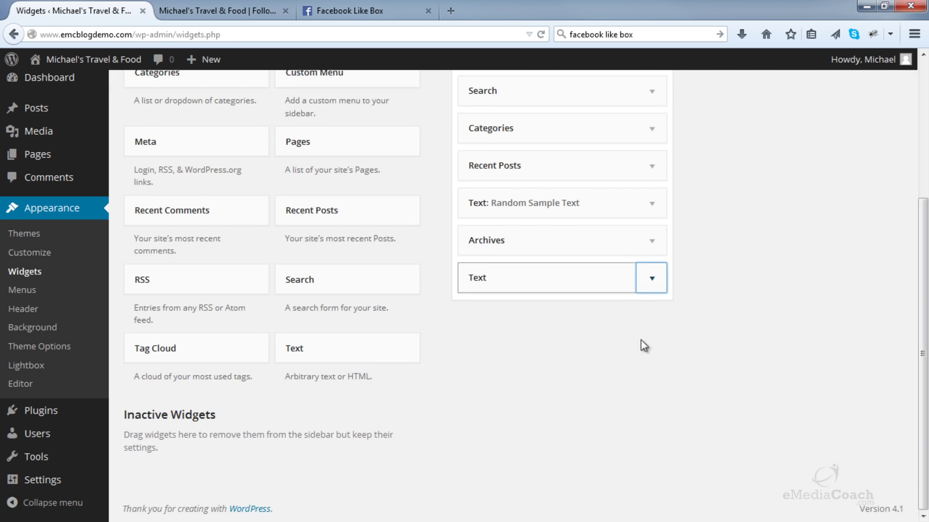
pyautogui.moveTo(544, 421); pyautogui.dragTo(538, 251)
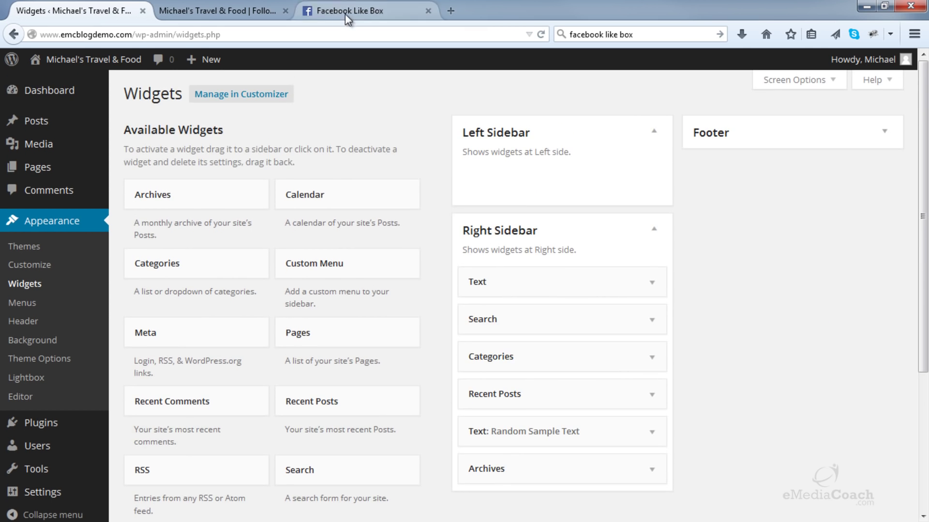
pyautogui.click(197, 11)
pyautogui.click(539, 35)
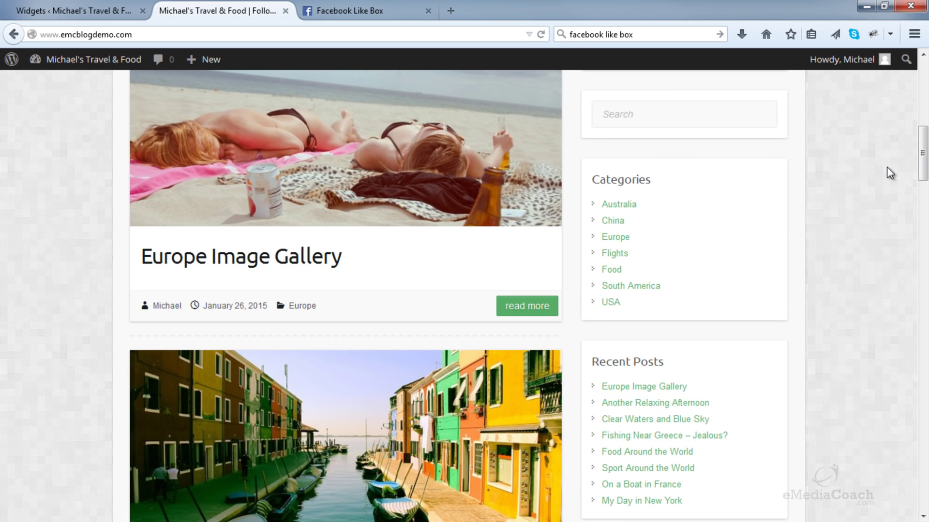
pyautogui.scroll(10, 890, 173)
pyautogui.scroll(-9, 889, 173)
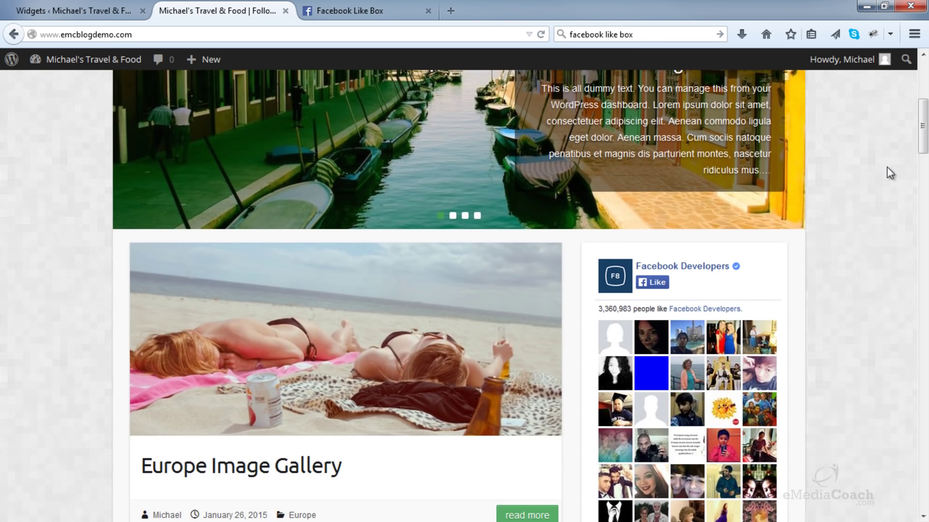
pyautogui.scroll(-3, 890, 173)
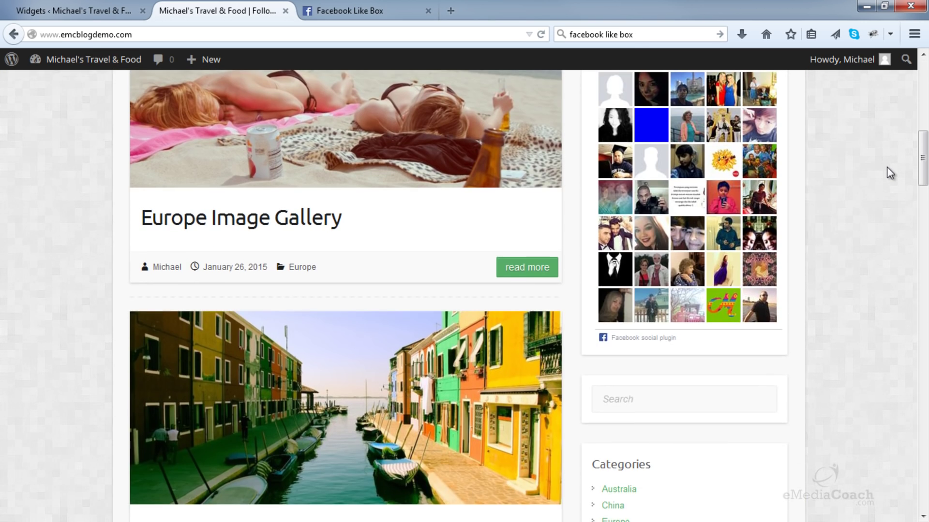
pyautogui.scroll(3, 890, 172)
pyautogui.scroll(2, 890, 172)
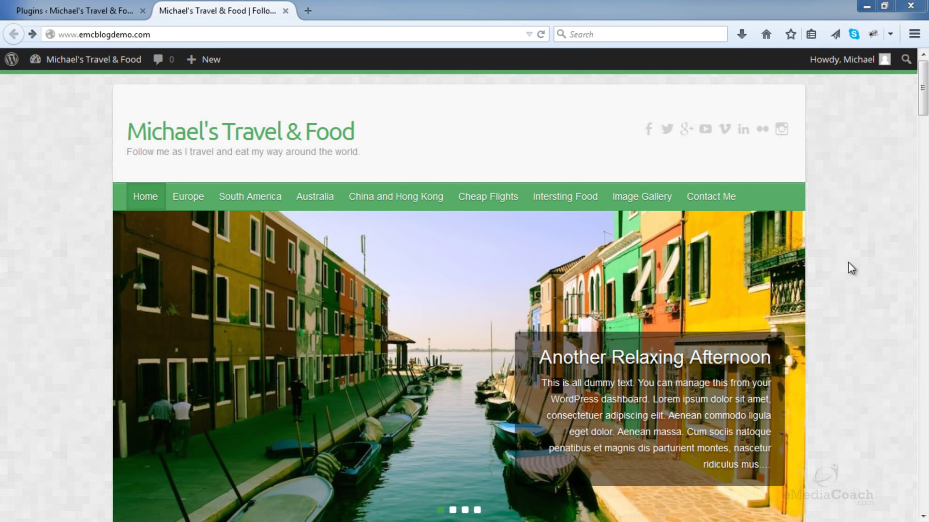
# - Go to the empty Contact Me page from the blog's navigation menu
pyautogui.click(722, 203)
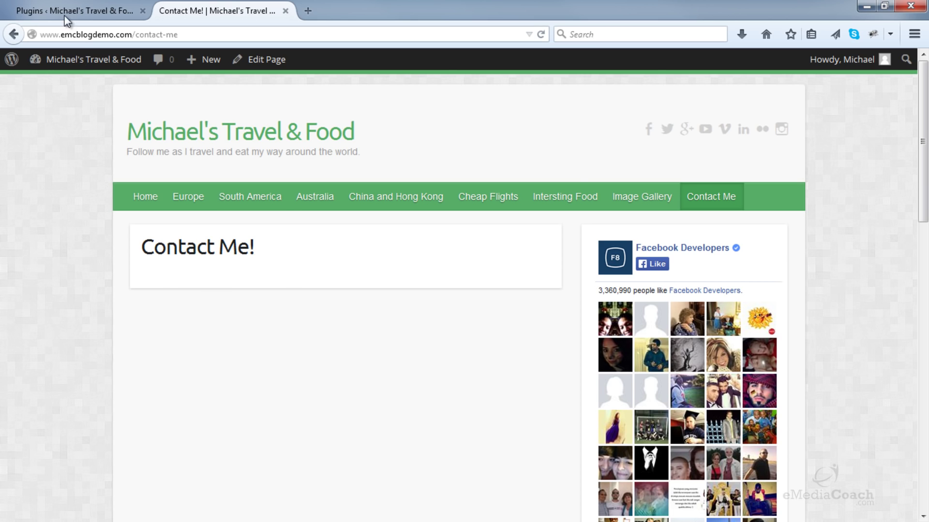
# - Search plugins for 'contact form', then install and activate BestWebSoft's Contact Form 3.85
pyautogui.click(58, 4)
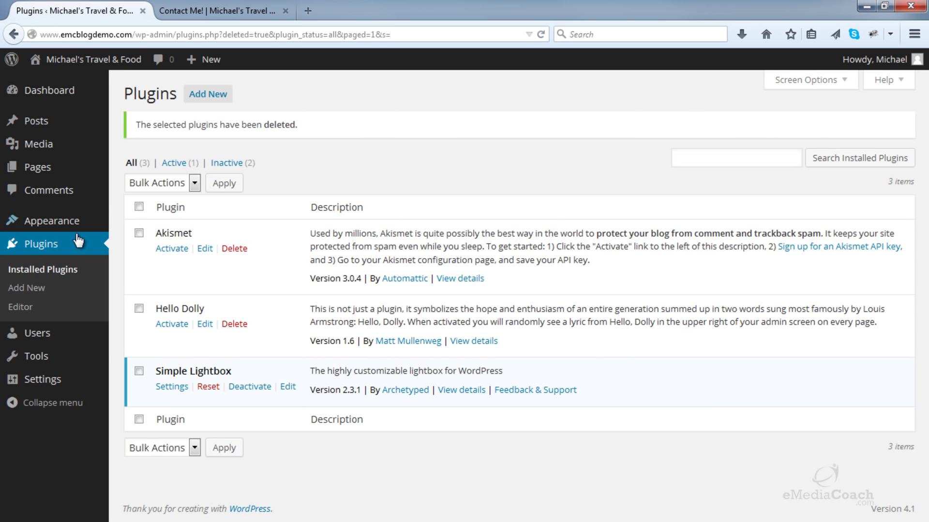
pyautogui.click(204, 106)
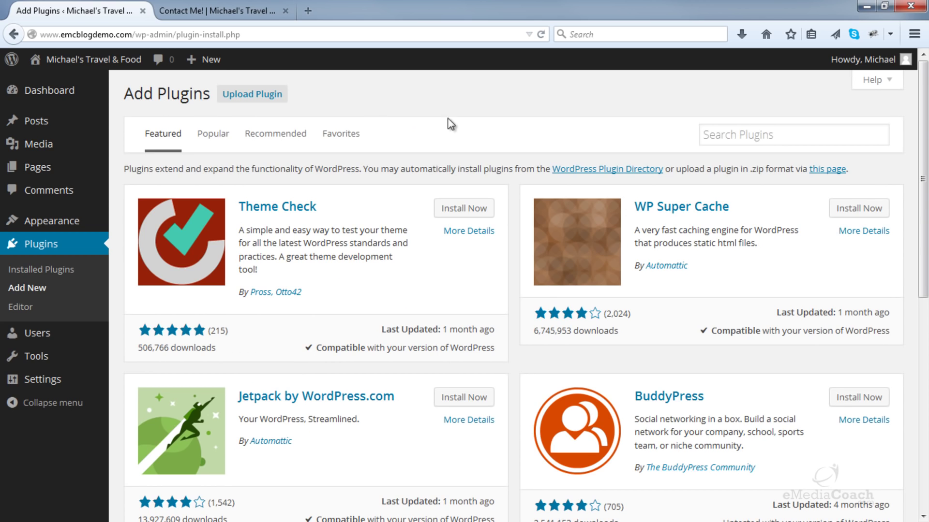
pyautogui.click(719, 136)
pyautogui.write('c')
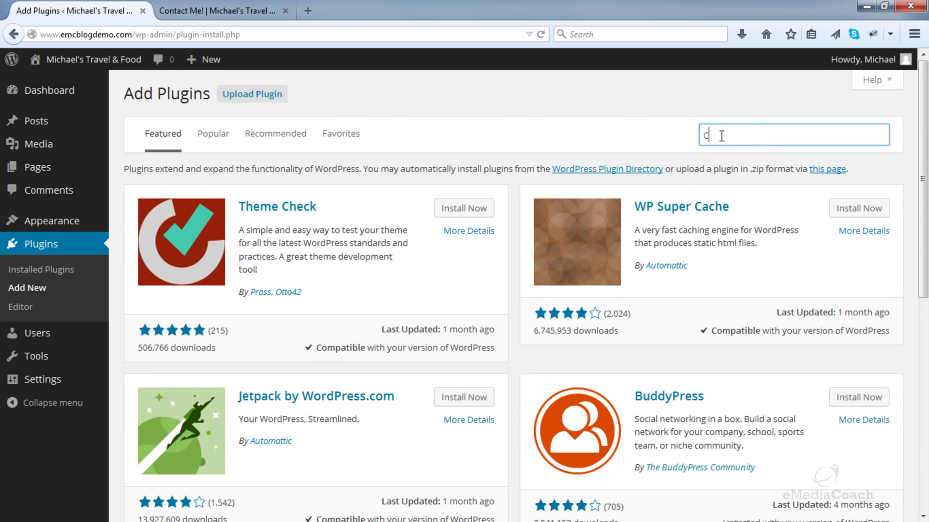
pyautogui.write('ontact form')
pyautogui.press('Return')
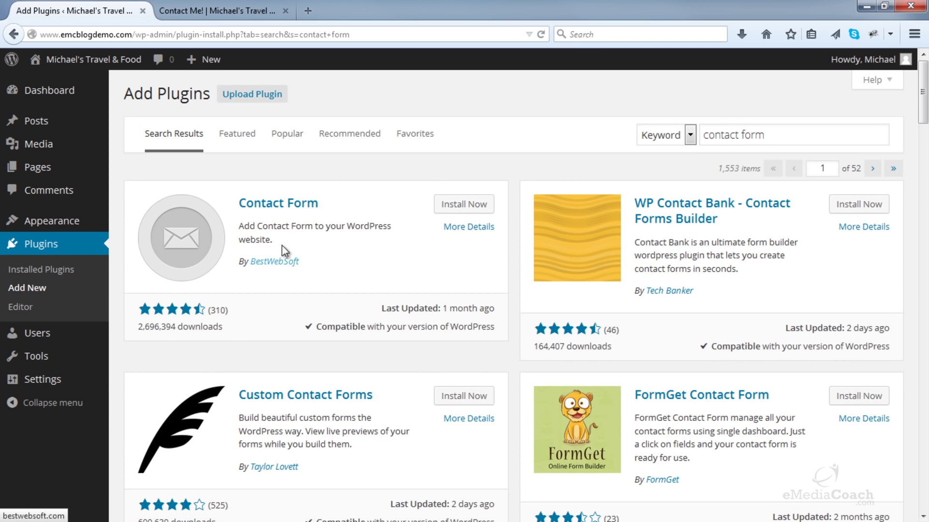
pyautogui.click(283, 203)
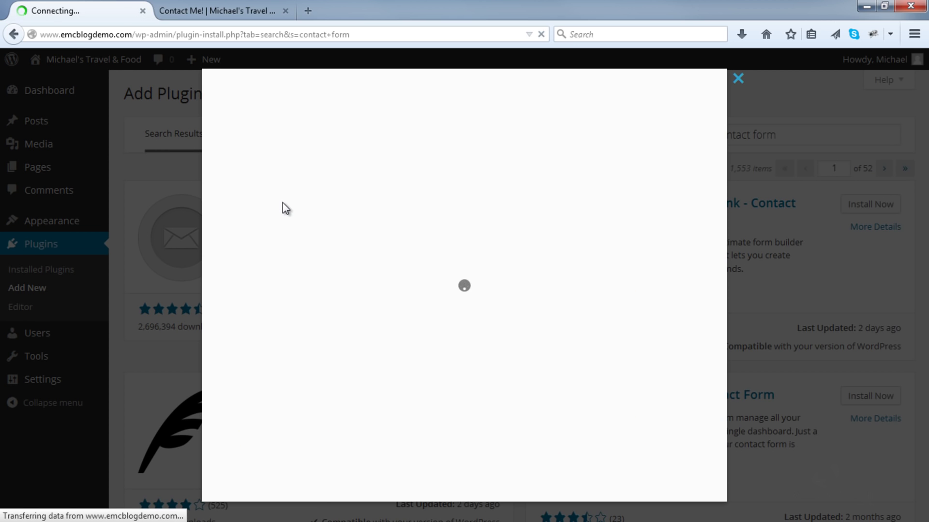
pyautogui.click(661, 486)
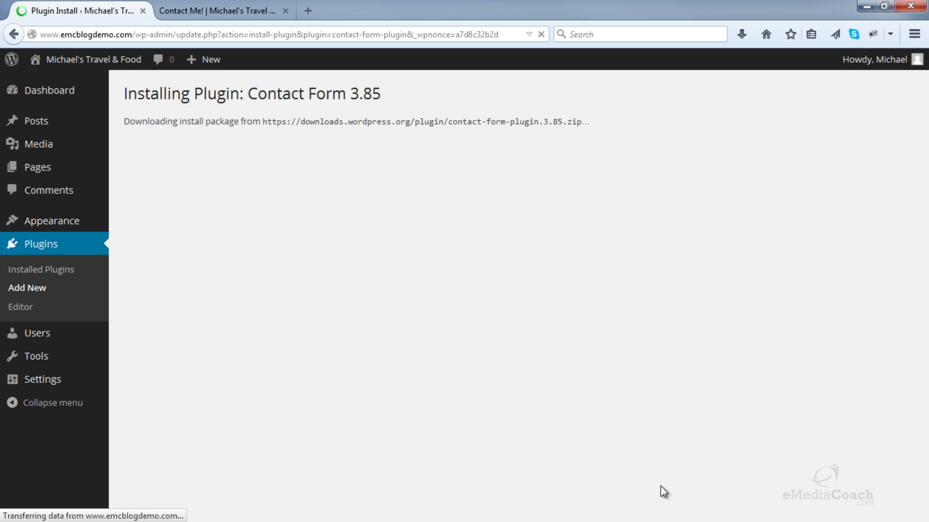
pyautogui.click(137, 213)
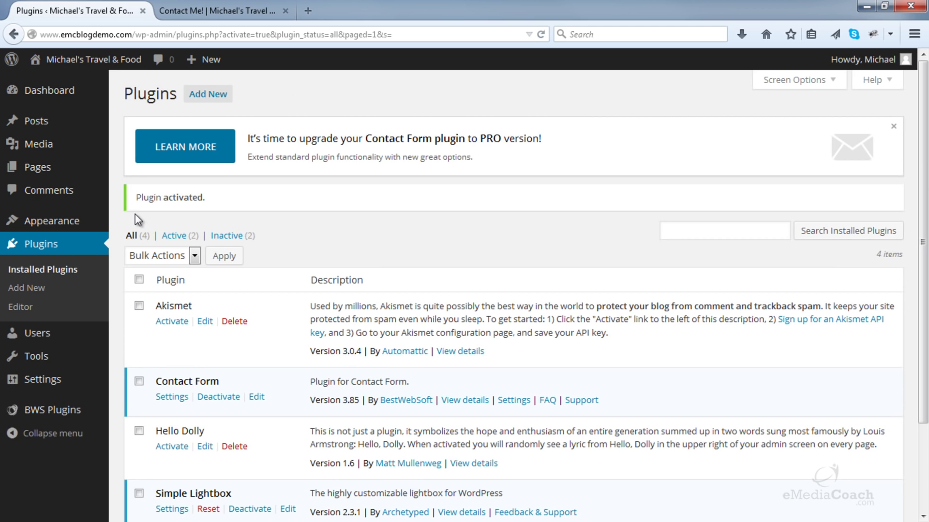
pyautogui.scroll(-3, 143, 219)
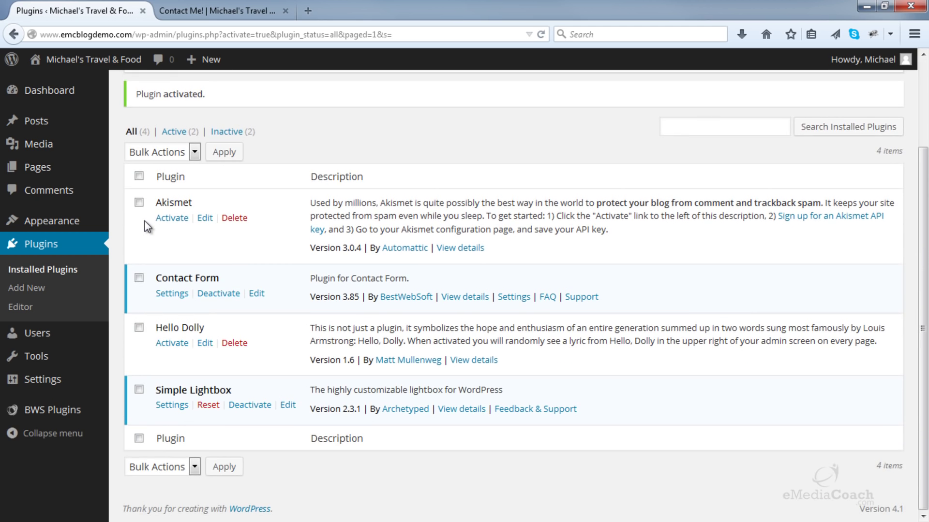
pyautogui.moveTo(83, 414)
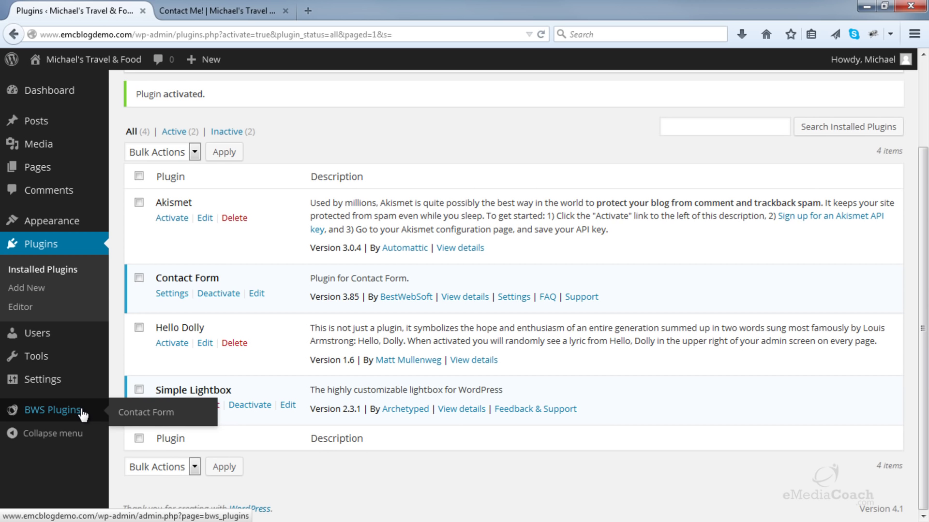
# - In Contact Form settings, choose 'Use this email address' and enter the forwarding e-mail address
pyautogui.click(145, 416)
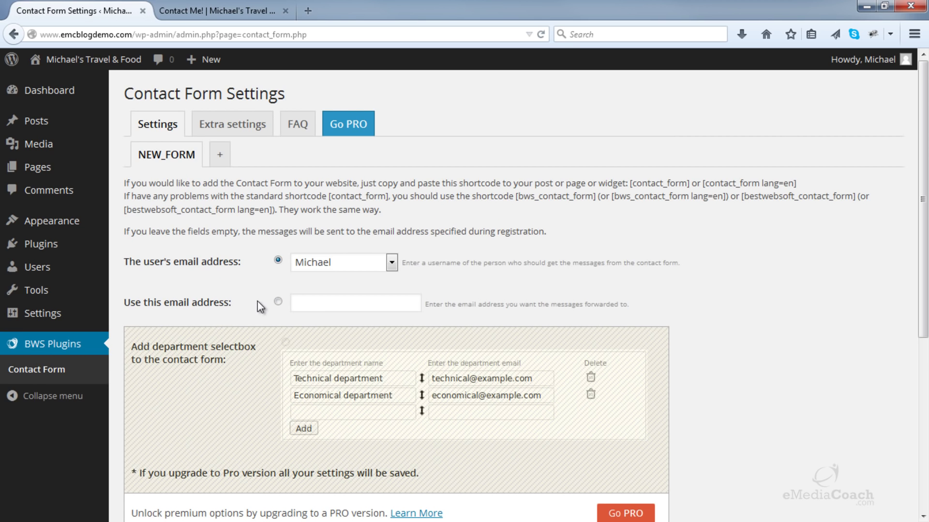
pyautogui.click(278, 301)
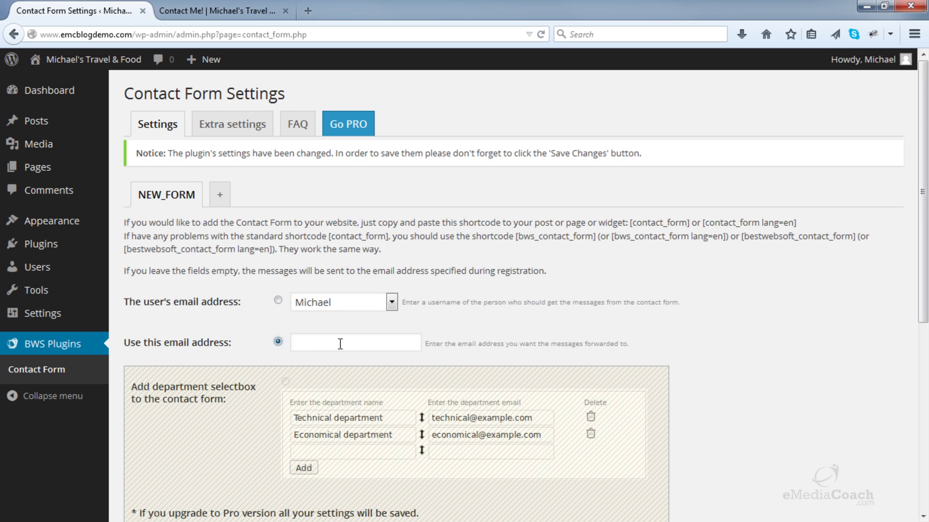
pyautogui.click(340, 344)
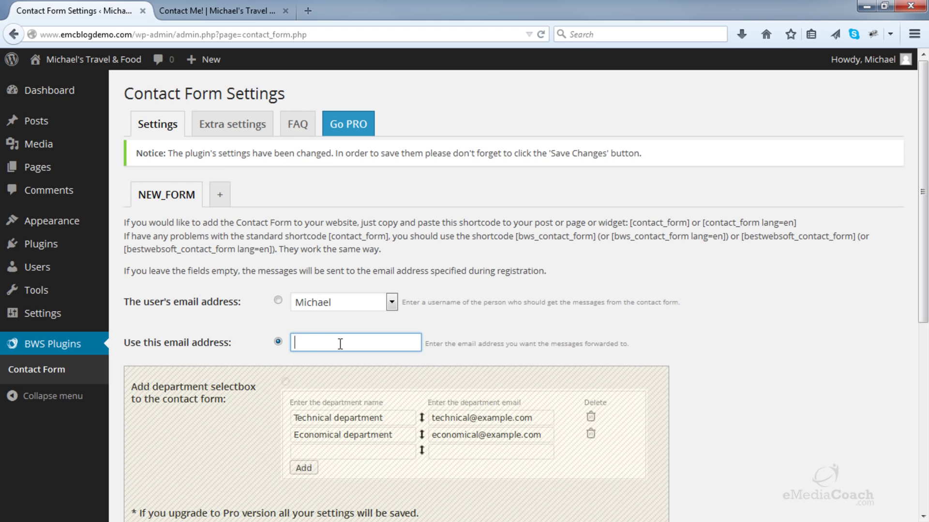
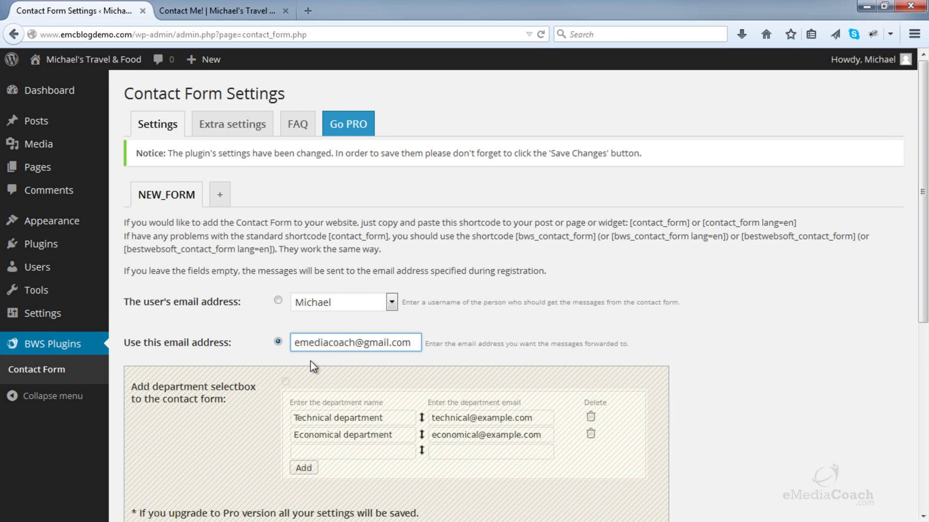
pyautogui.scroll(-6, 310, 366)
# - Reveal the additional options, set the From text to 'User name', and enable the Phone number field
pyautogui.click(289, 331)
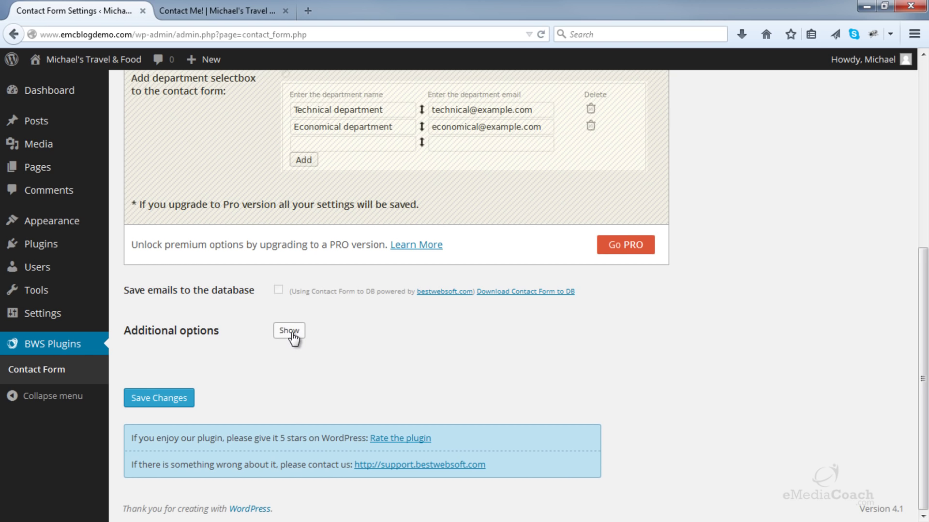
pyautogui.scroll(-3, 292, 333)
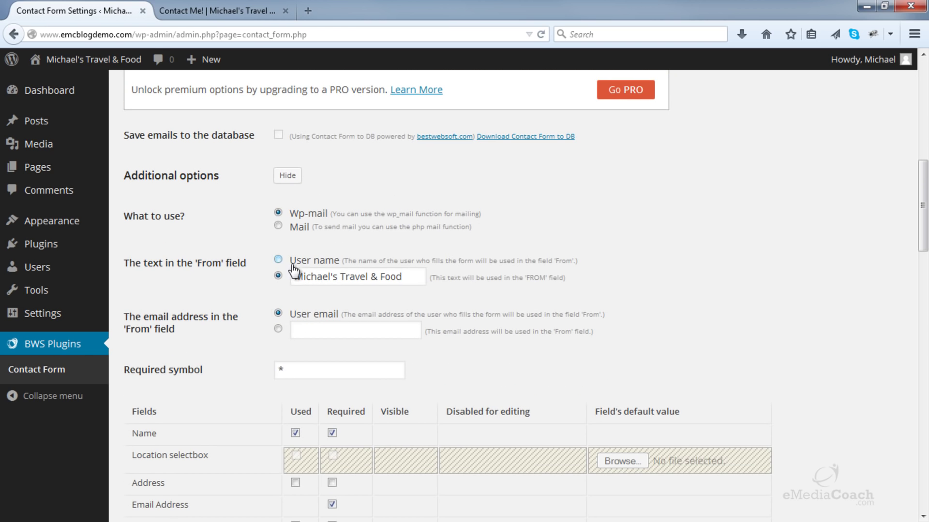
pyautogui.click(279, 260)
pyautogui.scroll(-5, 284, 286)
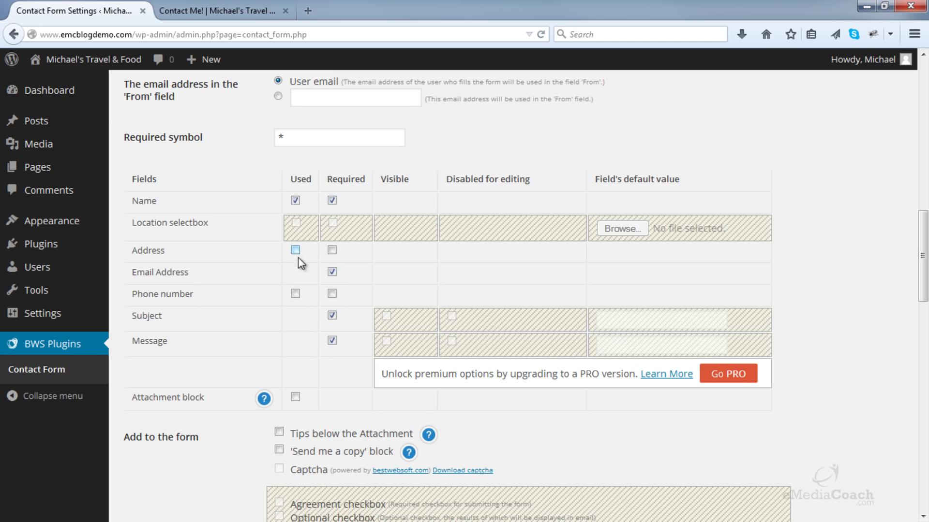
pyautogui.click(296, 295)
pyautogui.scroll(-5, 323, 349)
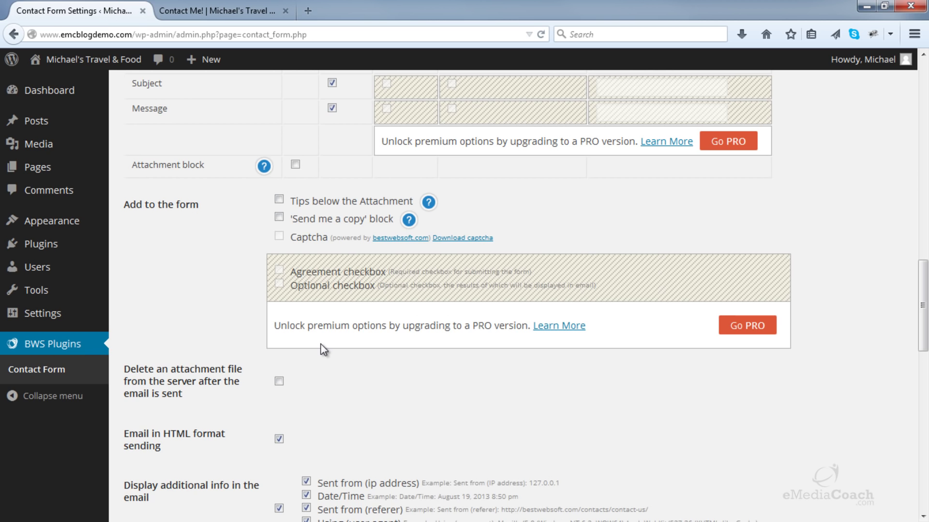
pyautogui.scroll(-4, 319, 349)
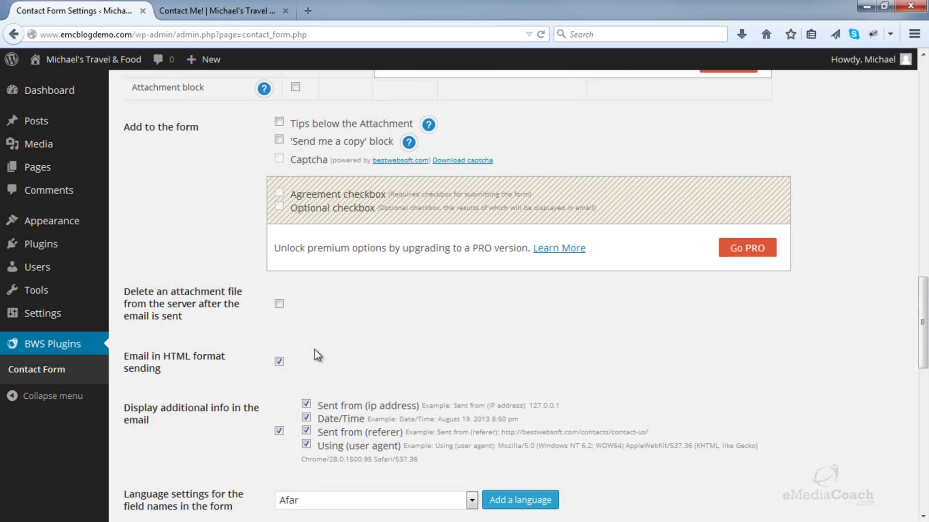
pyautogui.scroll(-1, 315, 354)
pyautogui.scroll(-5, 314, 349)
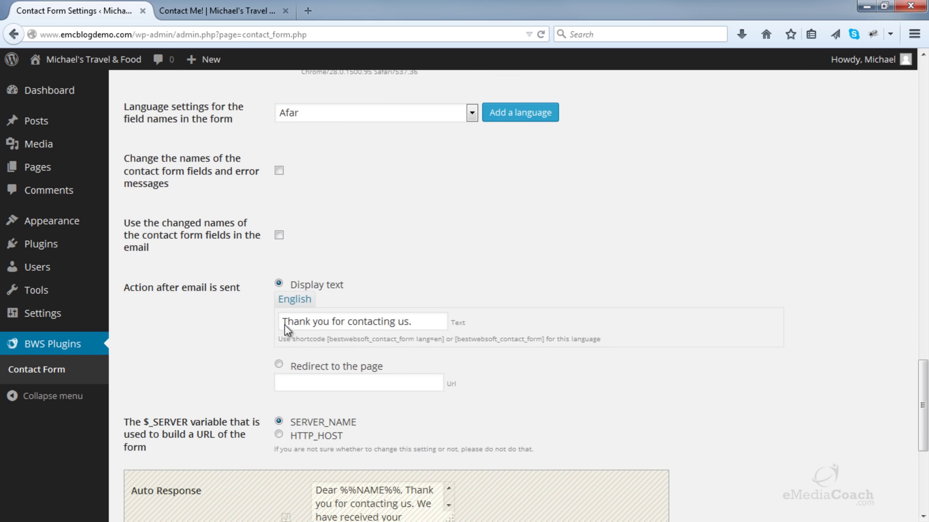
# - Set the after-sending message to 'I will get in touch soon!' and save the contact form settings
pyautogui.click(420, 320)
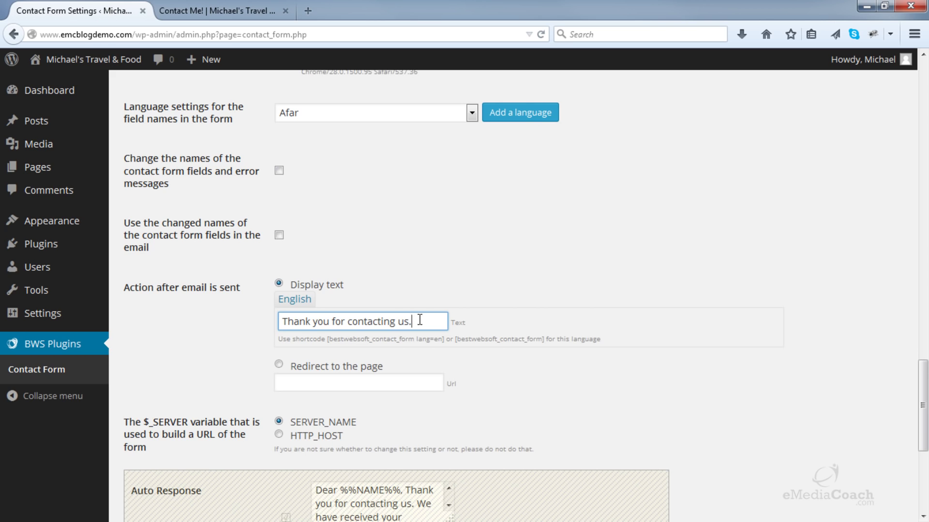
pyautogui.write('I will get i')
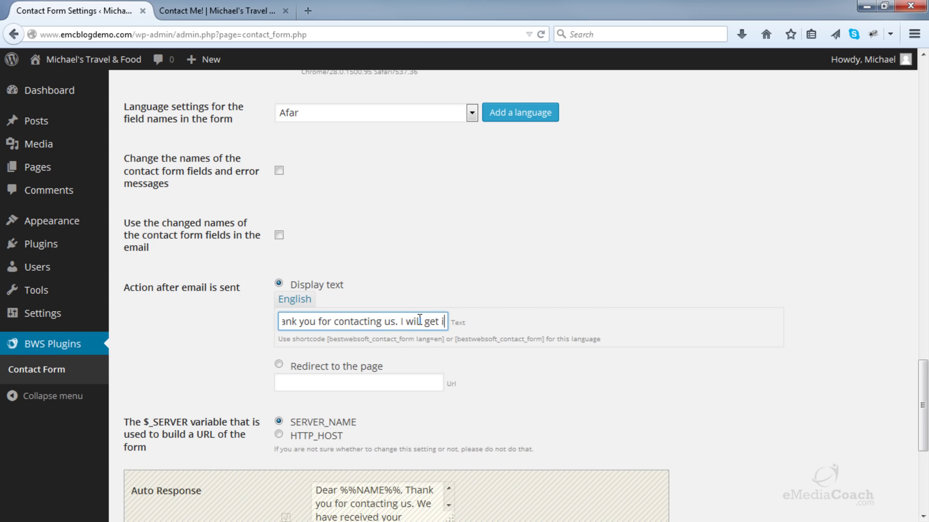
pyautogui.write('n touch soon!')
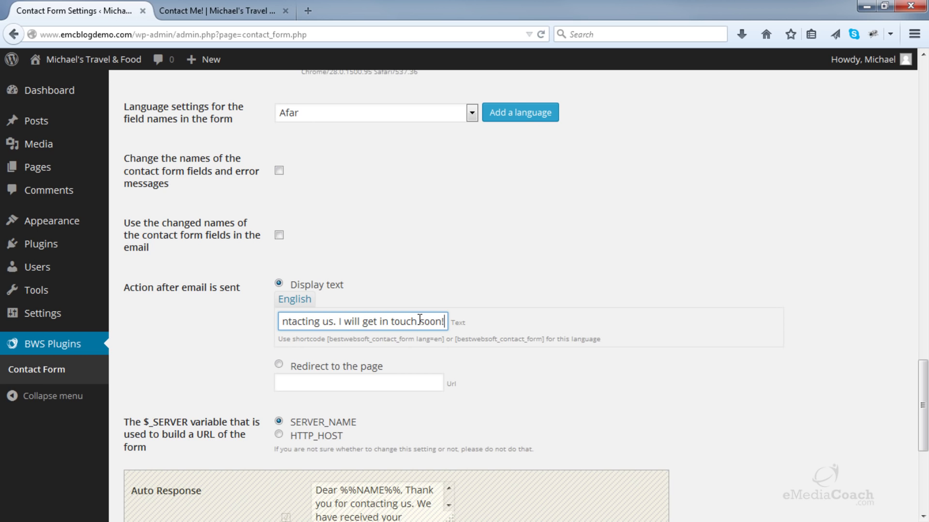
pyautogui.scroll(-5, 419, 319)
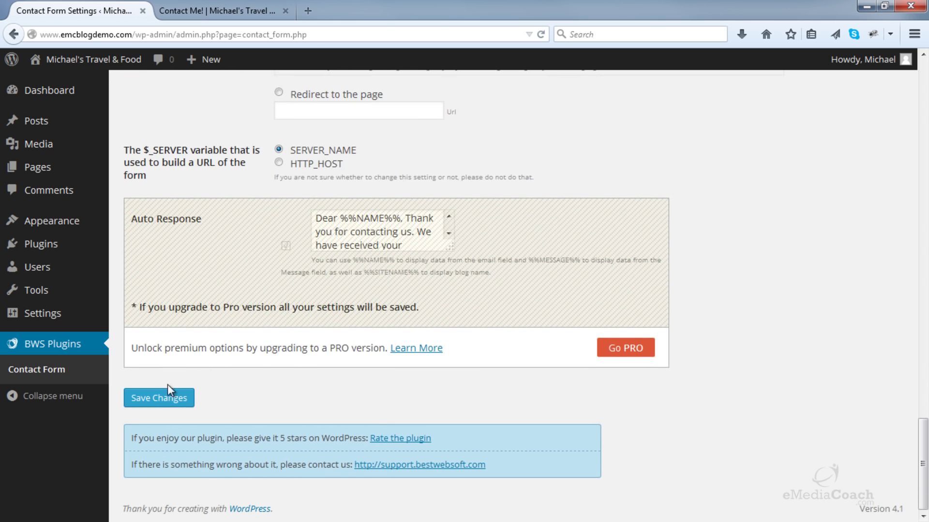
pyautogui.click(167, 398)
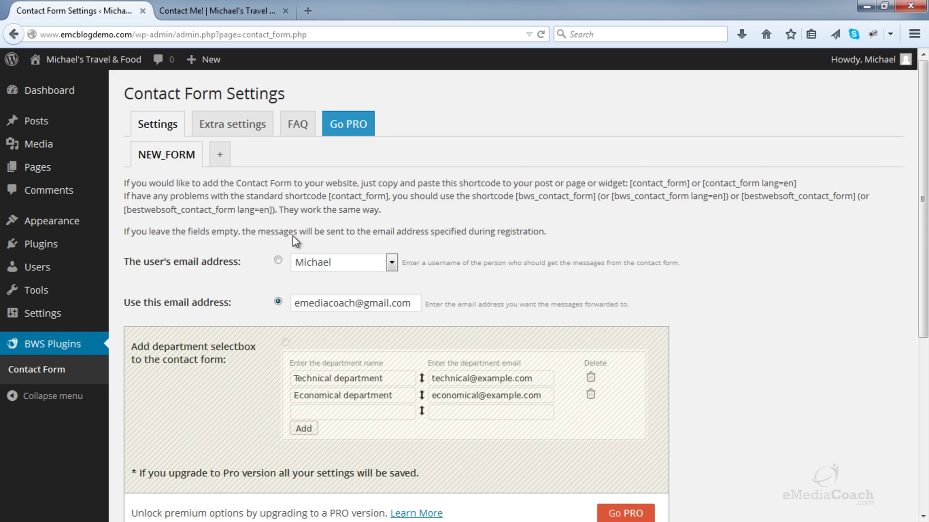
# - Copy the [contact_form] shortcode and open the Contact Me! page for editing
pyautogui.moveTo(329, 197); pyautogui.dragTo(361, 198)
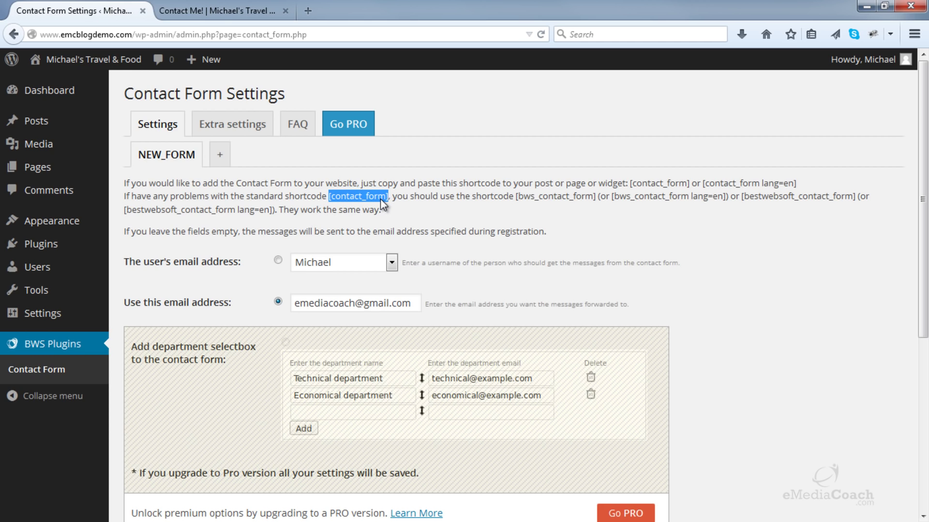
pyautogui.rightClick(380, 199)
pyautogui.click(397, 206)
pyautogui.moveTo(83, 166)
pyautogui.rightClick(140, 169)
pyautogui.click(170, 181)
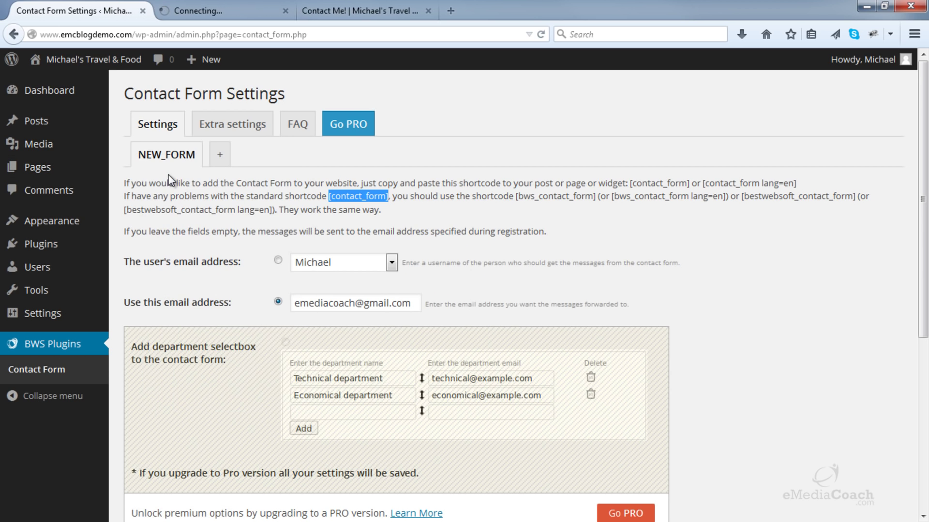
pyautogui.click(216, 11)
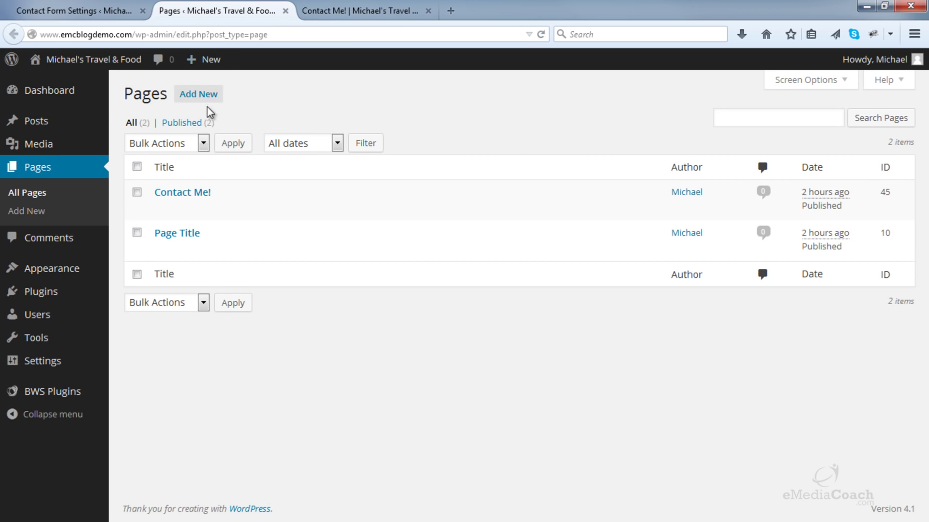
pyautogui.click(162, 212)
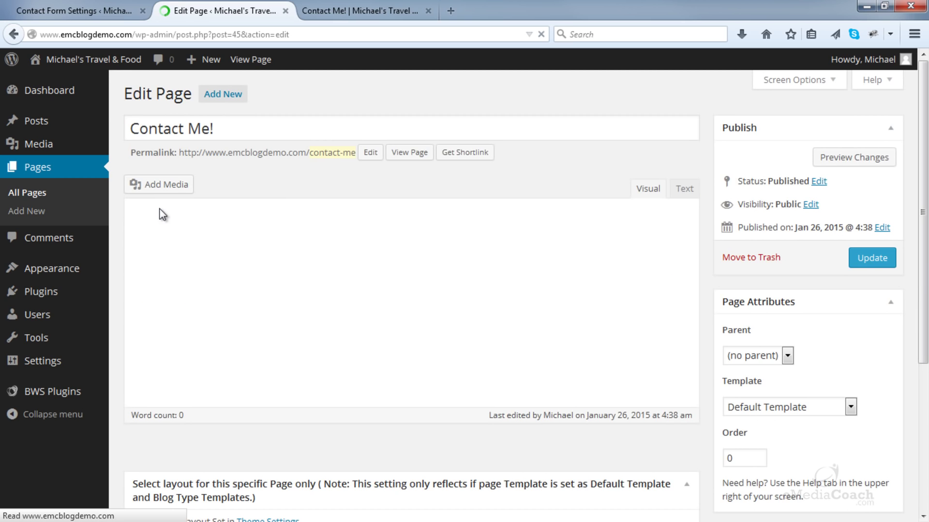
# - Paste the shortcode into the Contact Me! page body and update the page
pyautogui.click(199, 344)
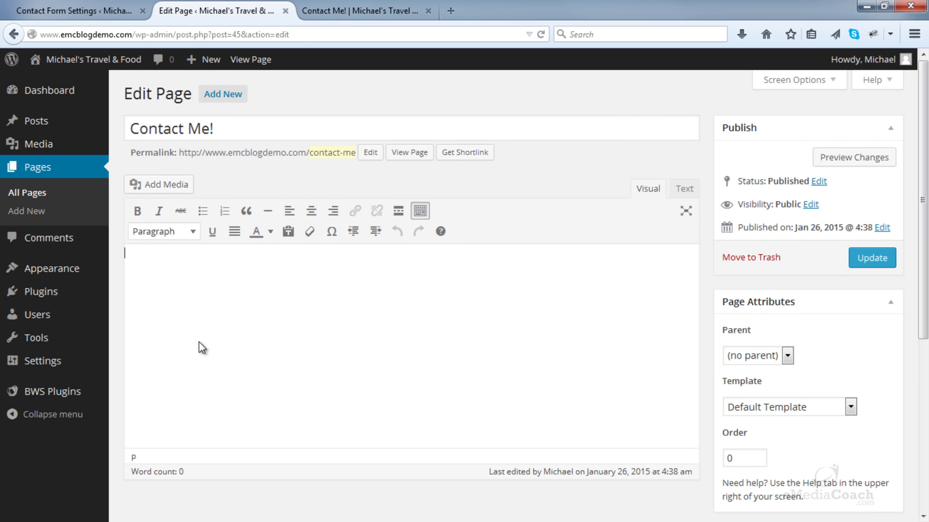
pyautogui.rightClick(199, 341)
pyautogui.click(163, 264)
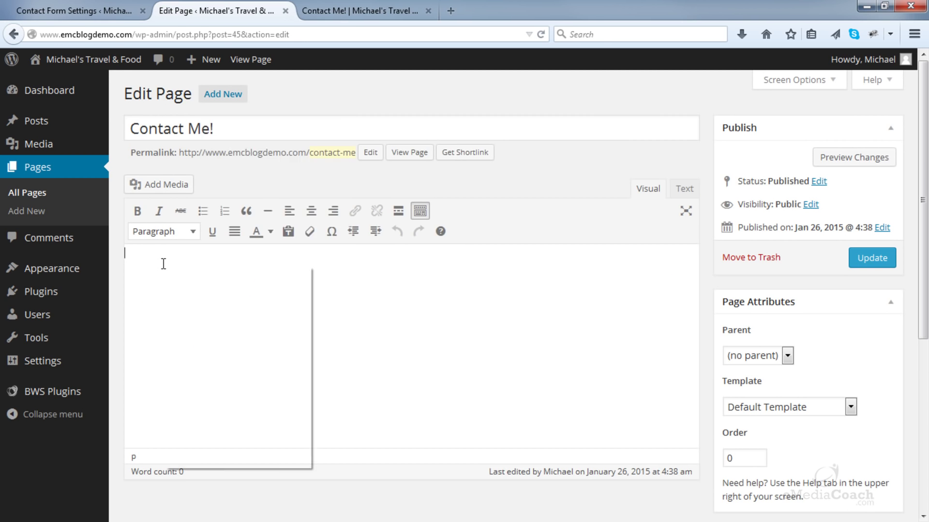
pyautogui.rightClick(164, 264)
pyautogui.click(202, 322)
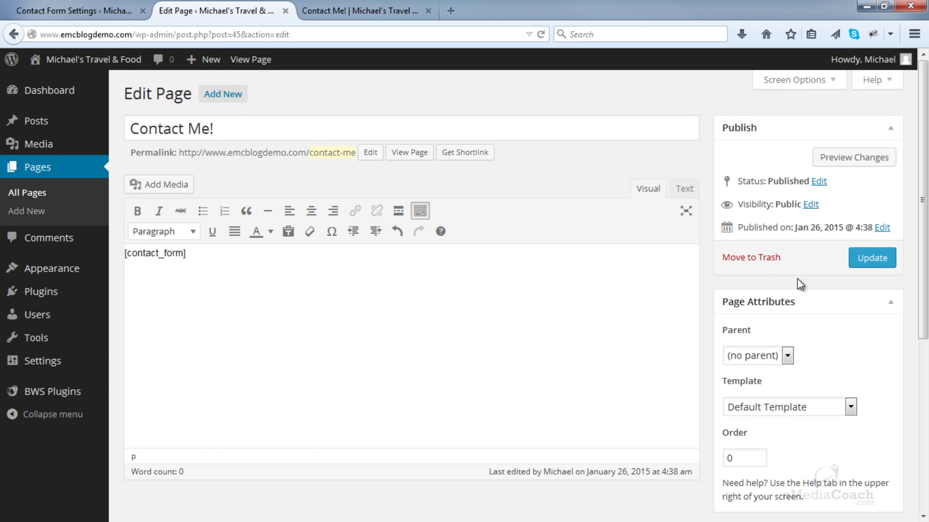
pyautogui.click(865, 261)
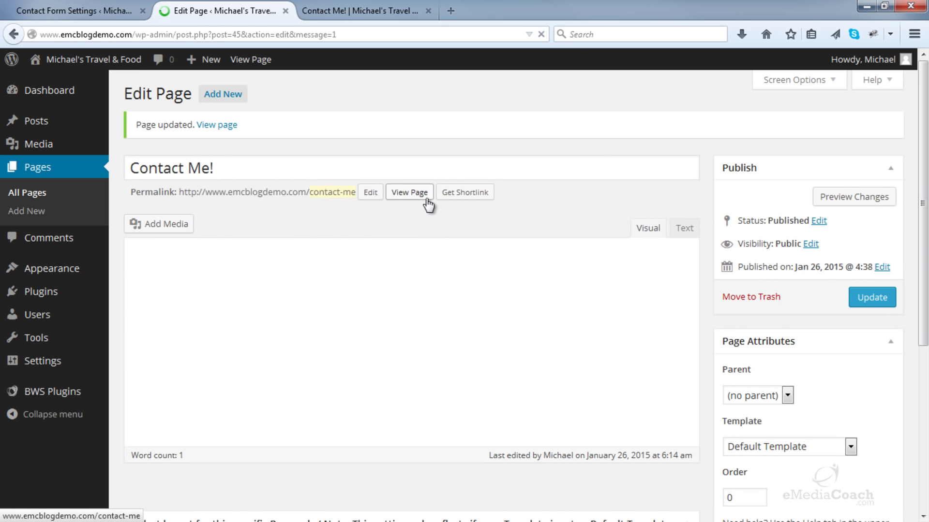
# - Open the live Contact Me! page in a new tab
pyautogui.rightClick(428, 203)
pyautogui.click(464, 208)
pyautogui.click(340, 8)
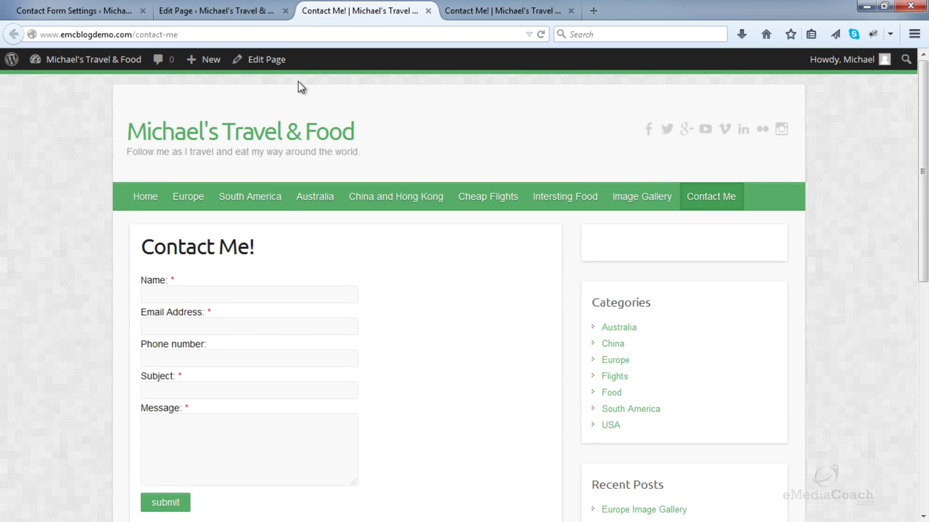
# - Fill in a test name, e-mail and phone, with subject 'Awesome Blog!' and message 'Well done mate'
pyautogui.click(253, 292)
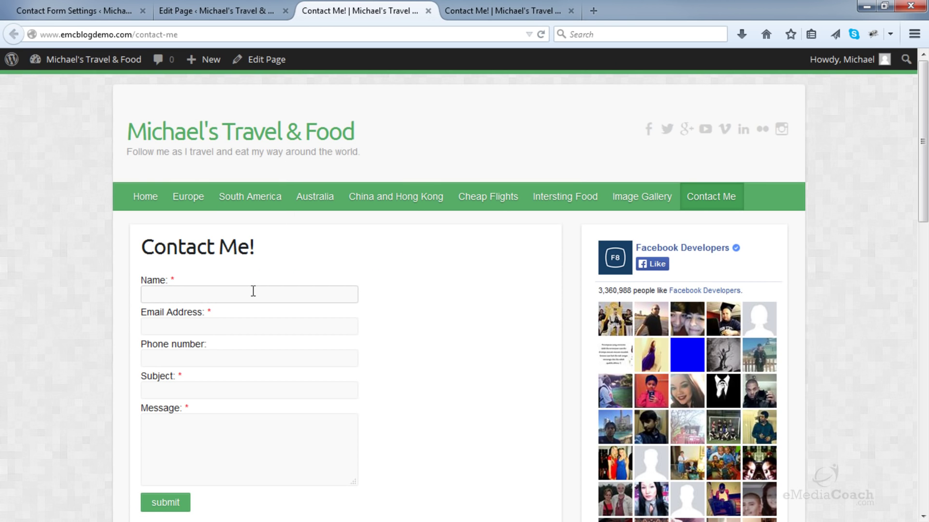
pyautogui.write('John')
pyautogui.press('Tab')
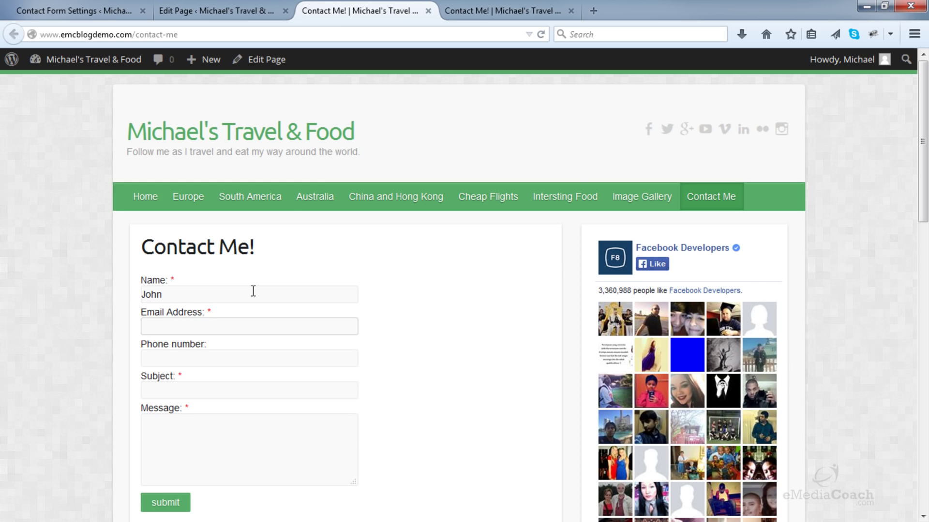
pyautogui.write('myemail@gmail')
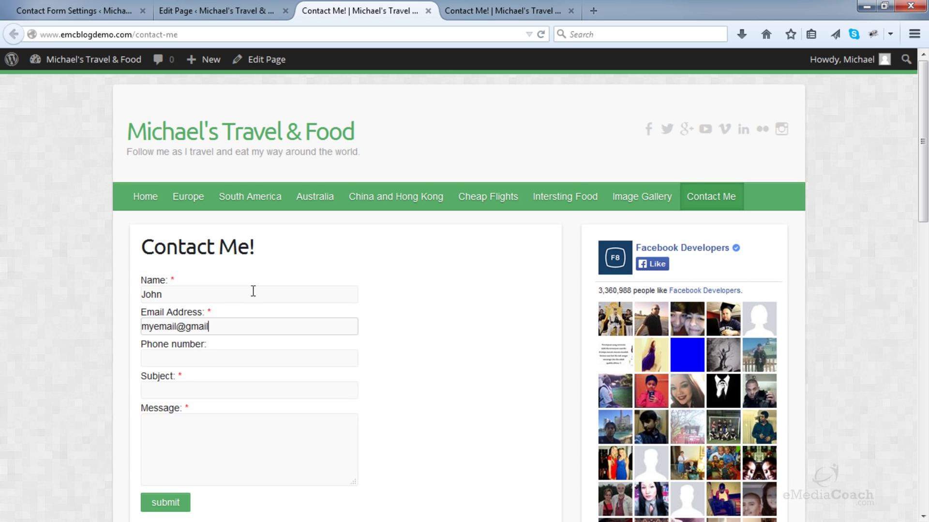
pyautogui.write('.com')
pyautogui.press('Tab')
pyautogui.write('234234')
pyautogui.press('Tab')
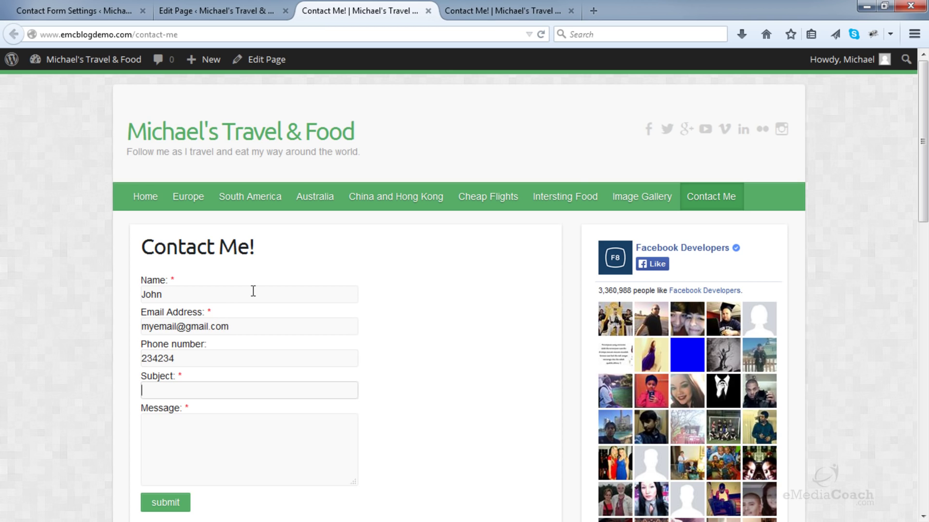
pyautogui.write('Awesome Blog!')
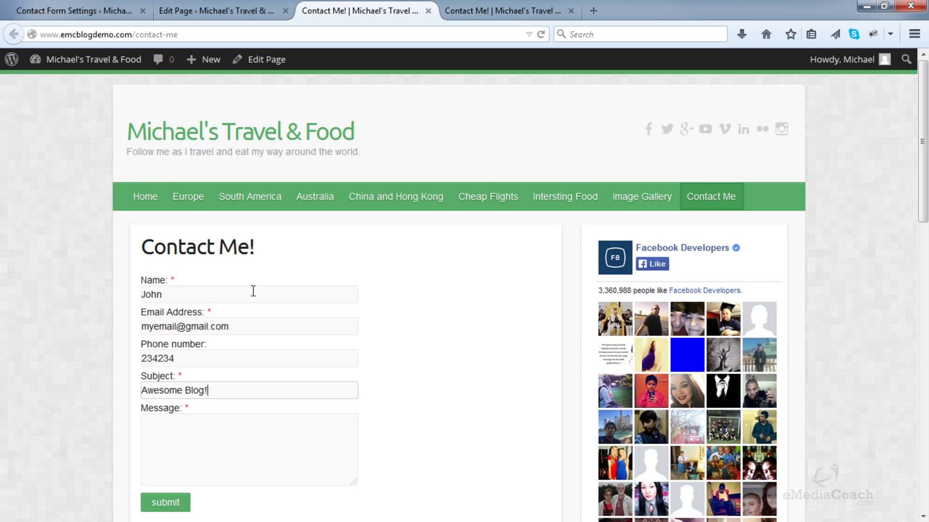
pyautogui.press('Tab')
pyautogui.write('Well done mate')
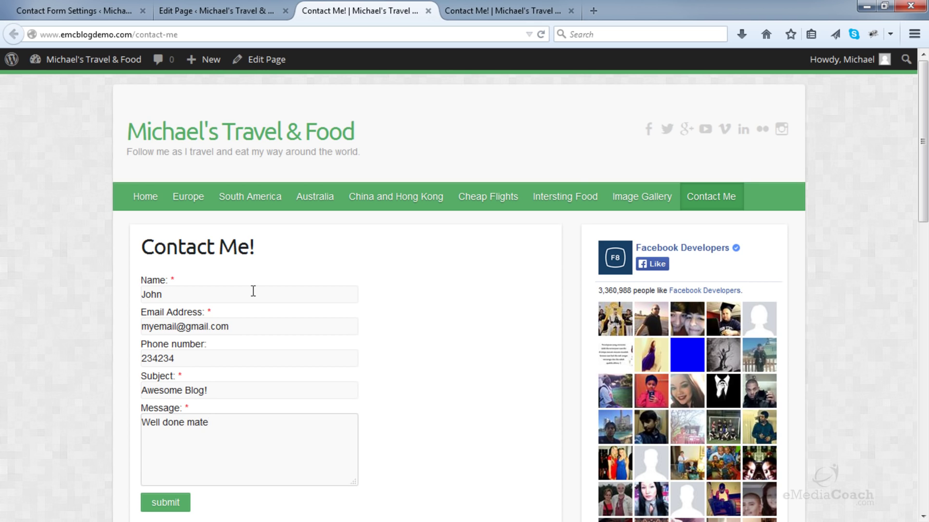
# - Submit the test message, then return to the Contact Form Settings tab
pyautogui.scroll(-3, 253, 294)
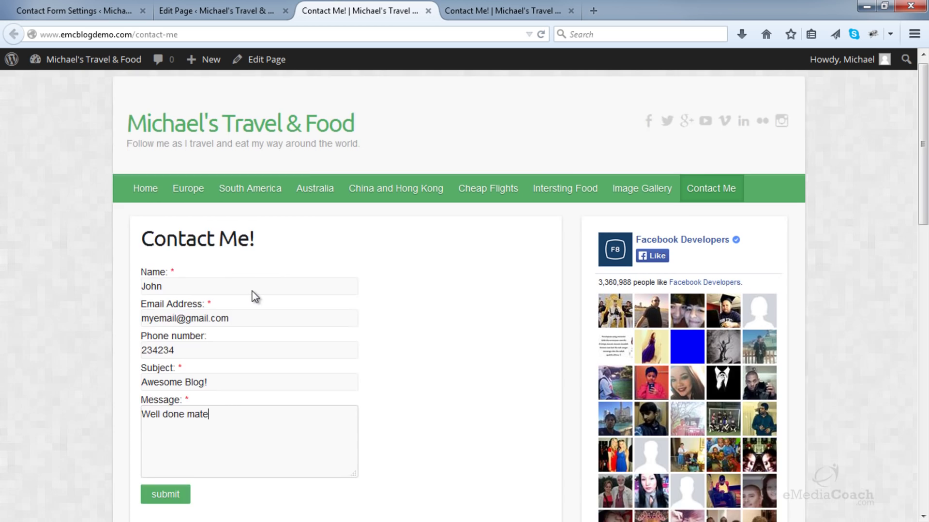
pyautogui.click(174, 355)
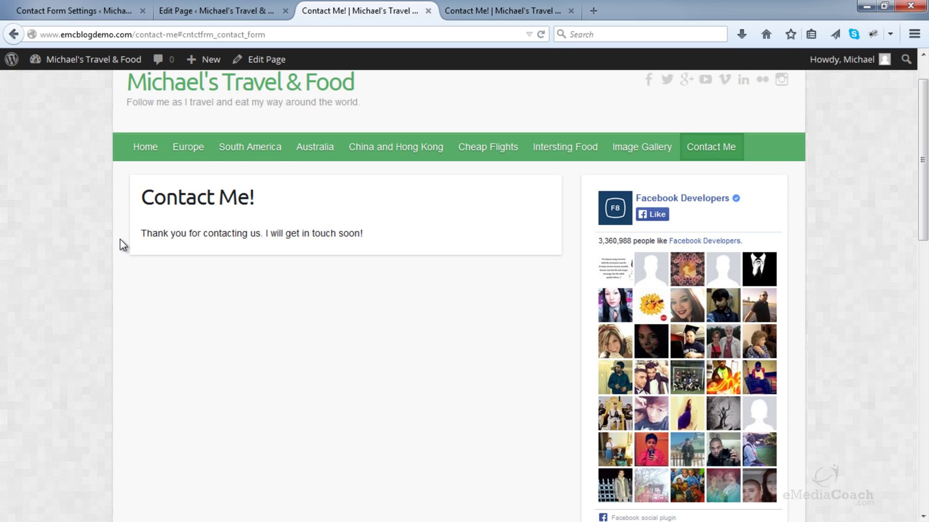
pyautogui.click(97, 10)
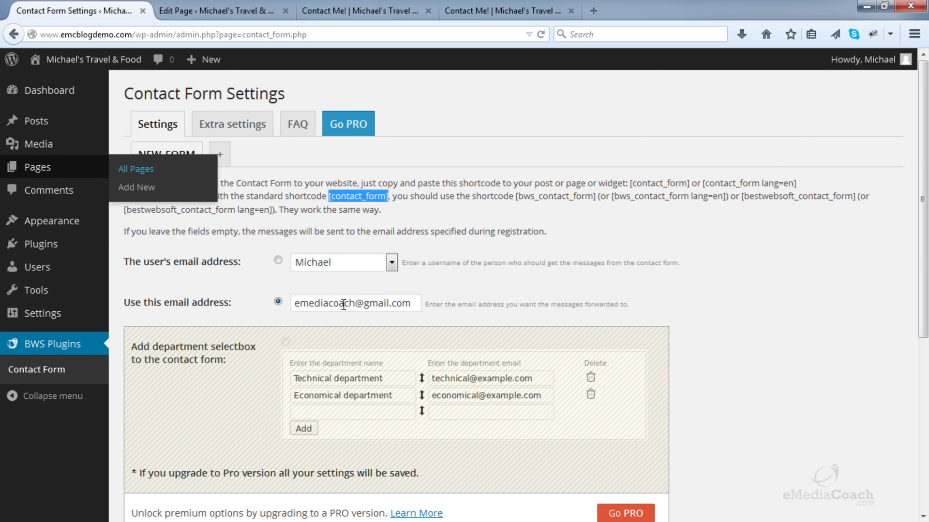
# - Add a line with a bold 'Phone:' label and contact number above the shortcode, then update the page
pyautogui.click(360, 10)
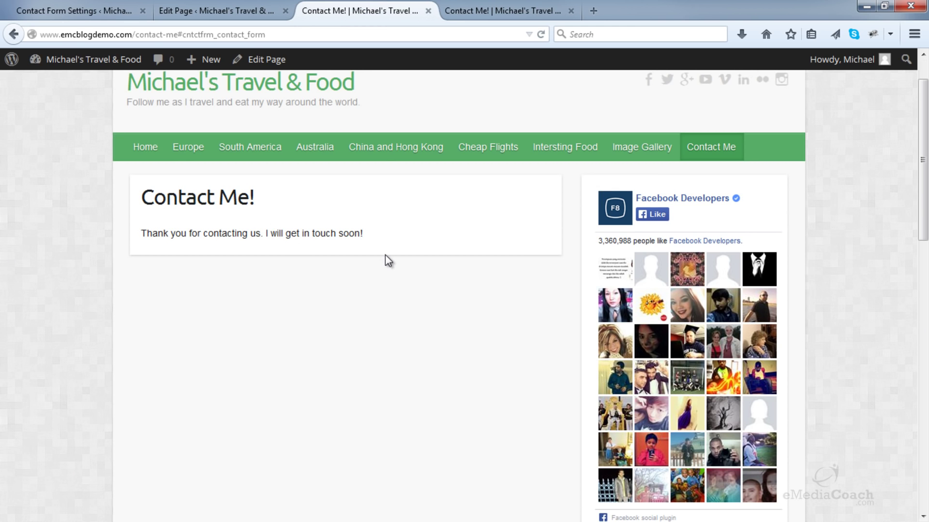
pyautogui.click(238, 10)
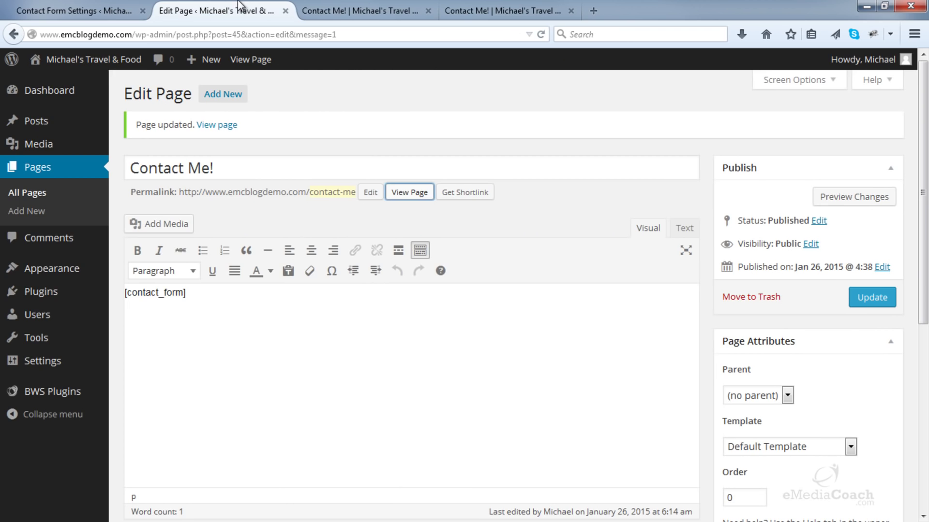
pyautogui.press('Return')
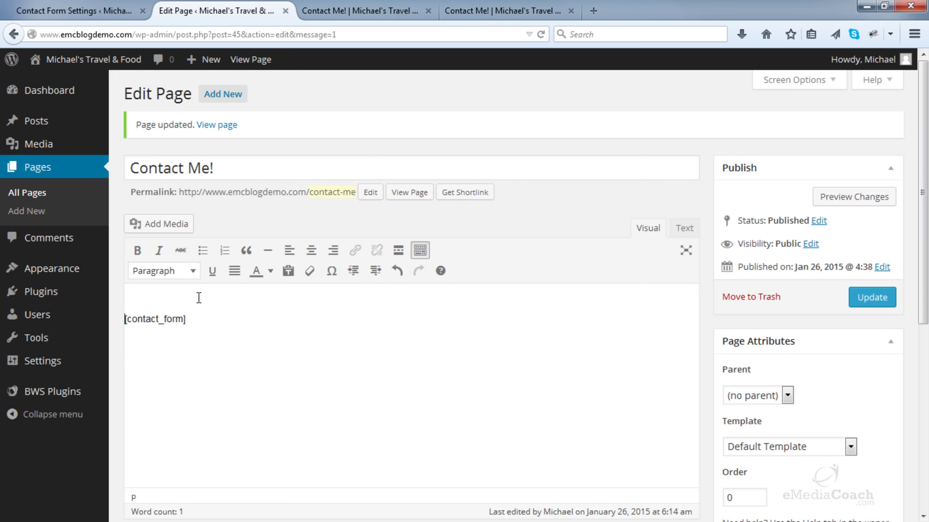
pyautogui.write('Phone: (212) 454')
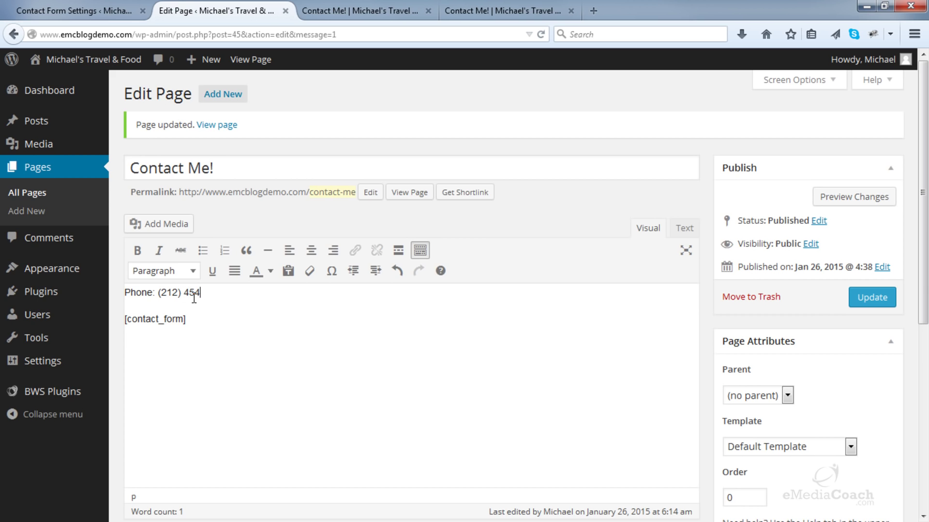
pyautogui.write('5')
pyautogui.press('BackSpace')
pyautogui.write('34XX')
pyautogui.moveTo(159, 292); pyautogui.dragTo(78, 291)
pyautogui.hotkey('ctrl', 'b')
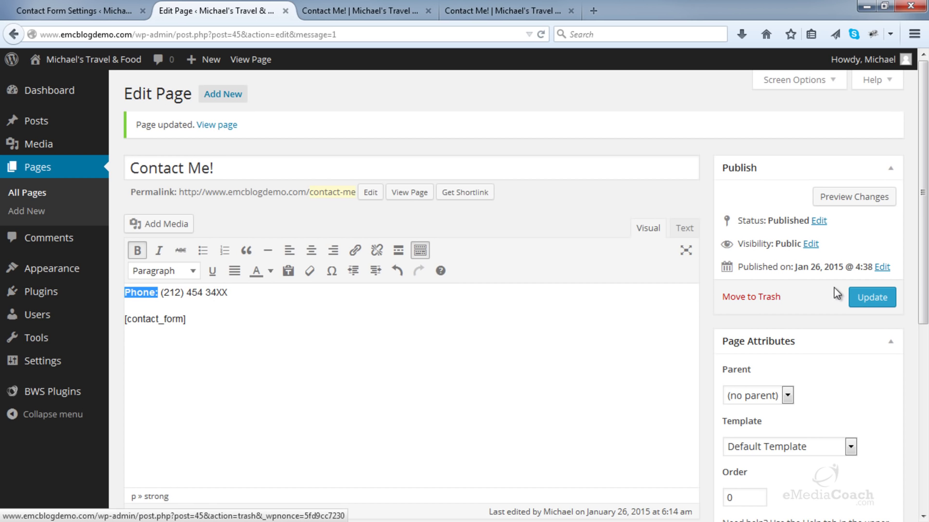
pyautogui.click(879, 296)
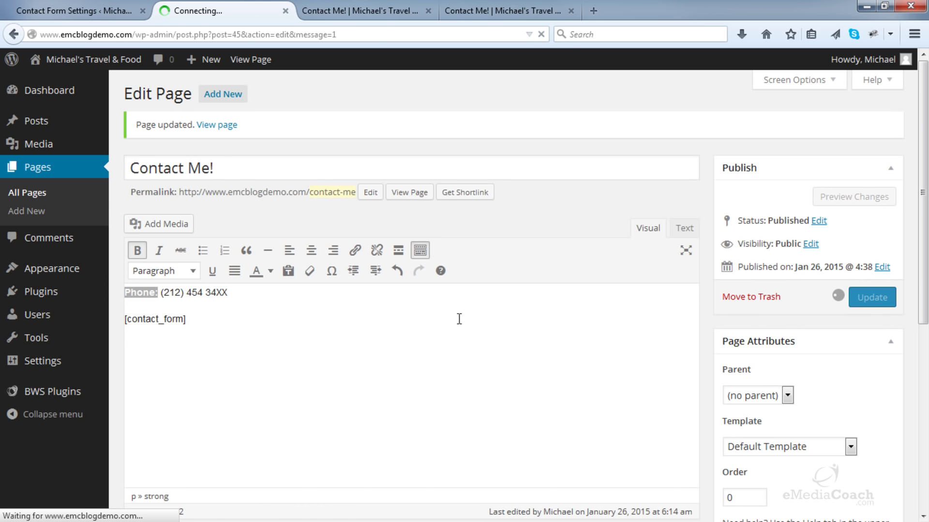
# - Reload the live Contact Me! page without the form anchor in the address
pyautogui.click(373, 11)
pyautogui.moveTo(287, 35); pyautogui.dragTo(179, 43)
pyautogui.press('BackSpace')
pyautogui.press('Return')
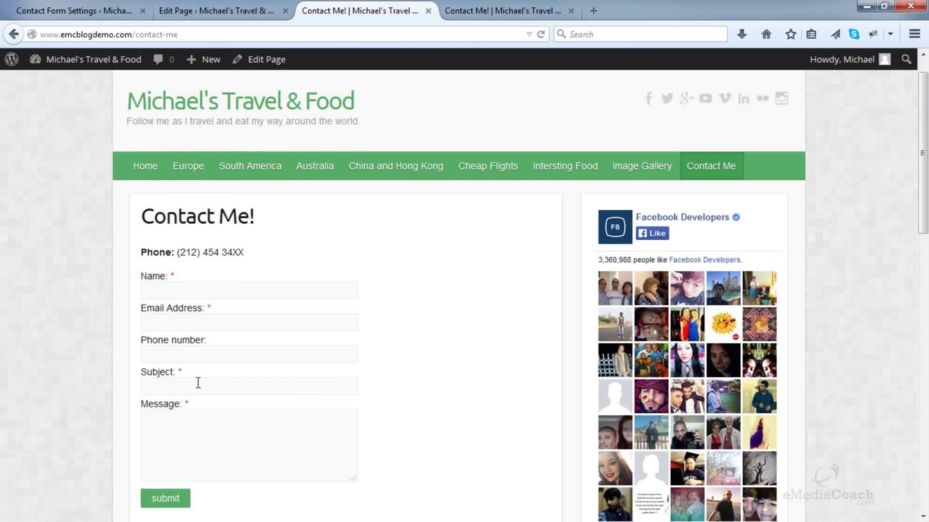
# - Copy the [contact_form] shortcode from the Contact Me! page editor
pyautogui.scroll(-3, 197, 381)
pyautogui.click(237, 11)
pyautogui.moveTo(208, 322); pyautogui.dragTo(125, 320)
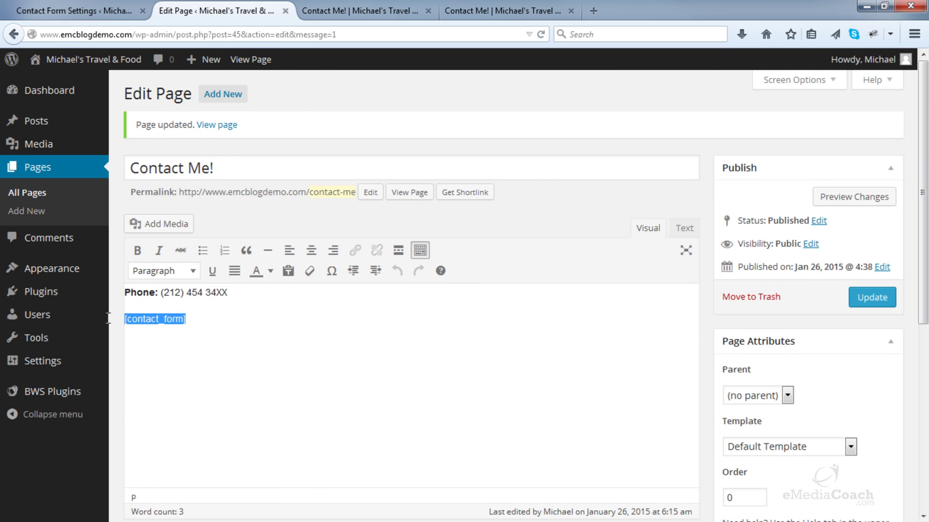
pyautogui.rightClick(153, 321)
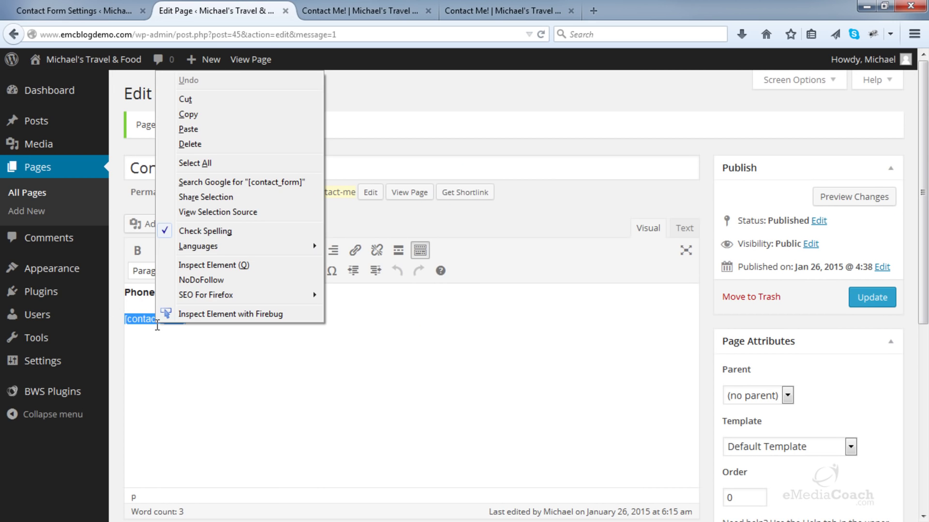
pyautogui.click(201, 114)
pyautogui.click(239, 323)
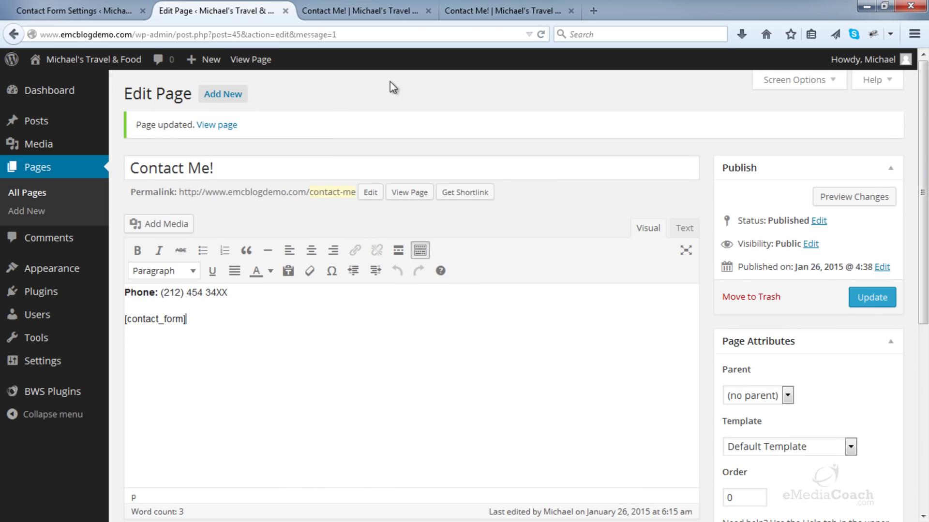
# - Scroll through the live Contact Me! page, then bring Contact Form Settings forward
pyautogui.click(361, 10)
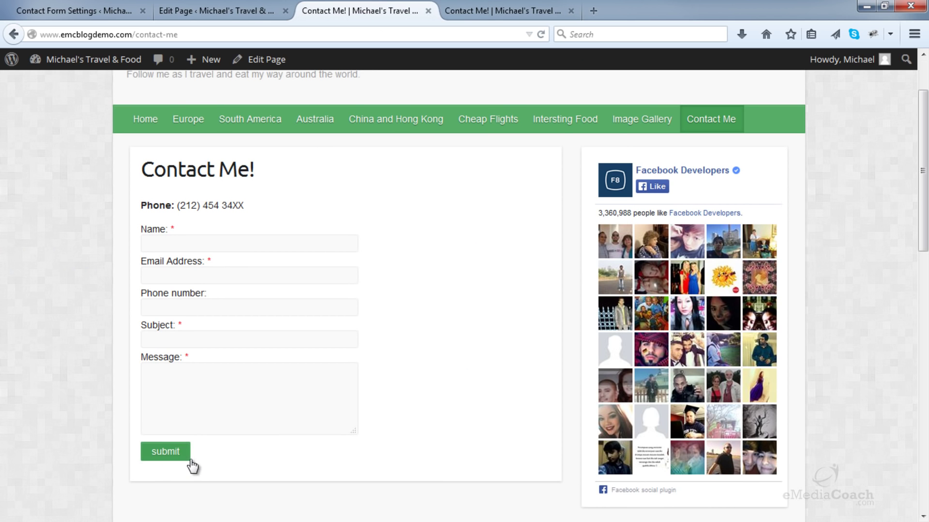
pyautogui.scroll(-3, 351, 373)
pyautogui.scroll(-6, 657, 309)
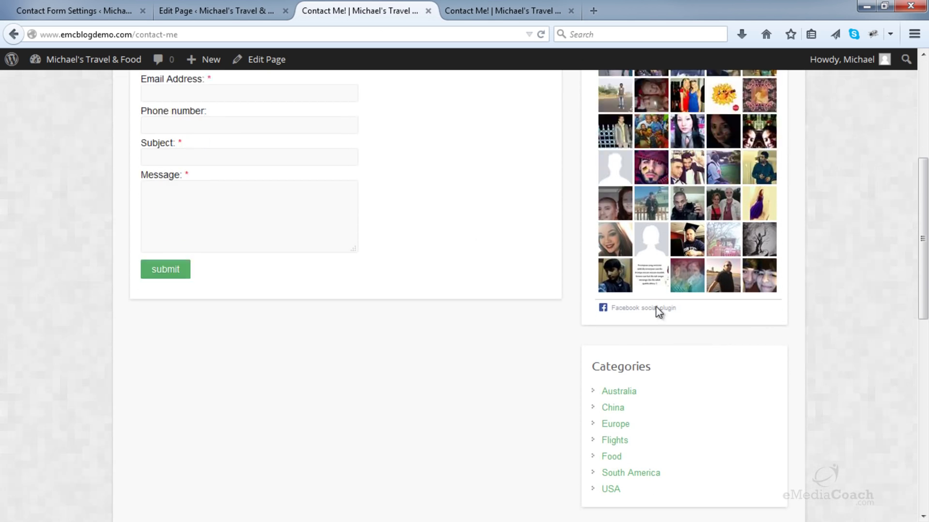
pyautogui.scroll(9, 525, 317)
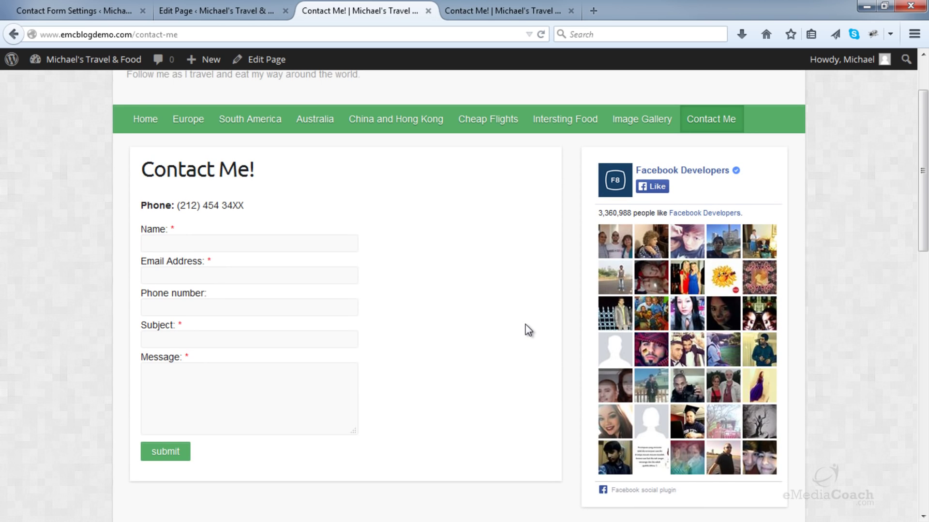
pyautogui.click(89, 11)
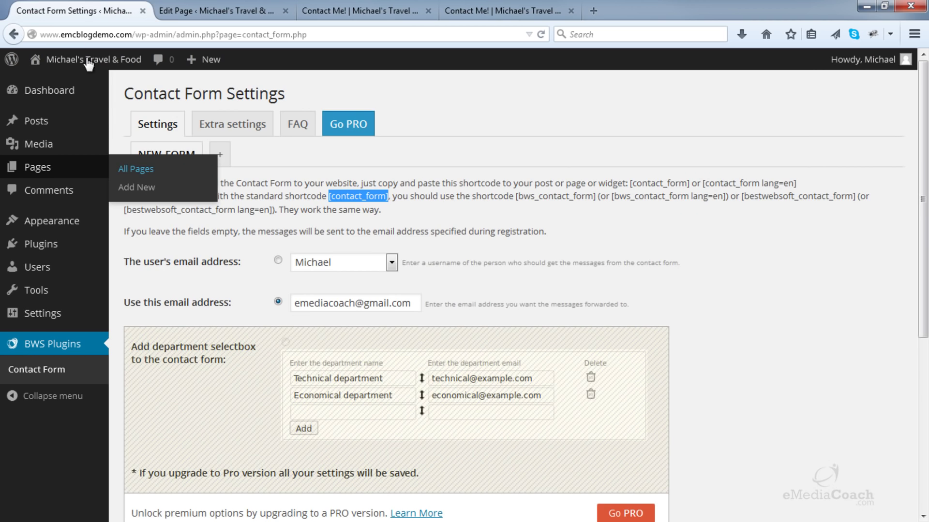
pyautogui.moveTo(65, 227)
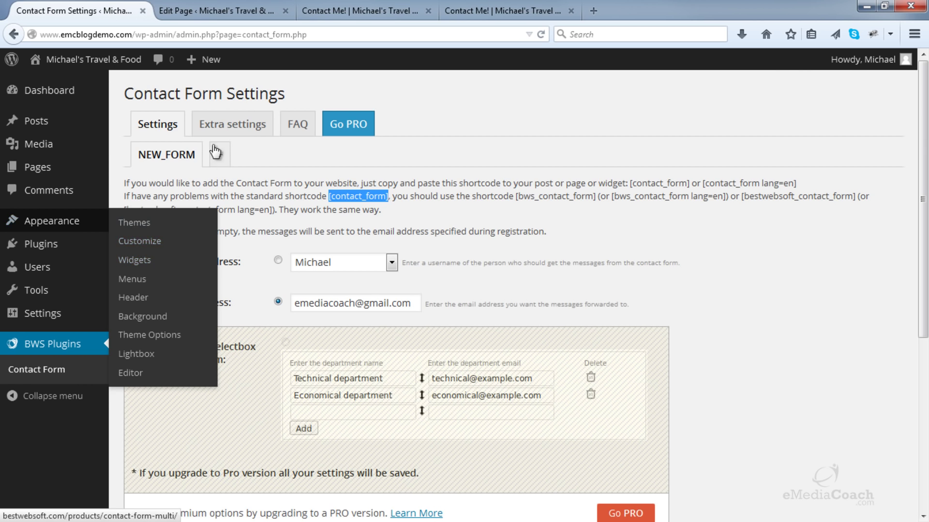
# - Open the blog's Europe category from the site menu and scroll through its posts
pyautogui.click(218, 9)
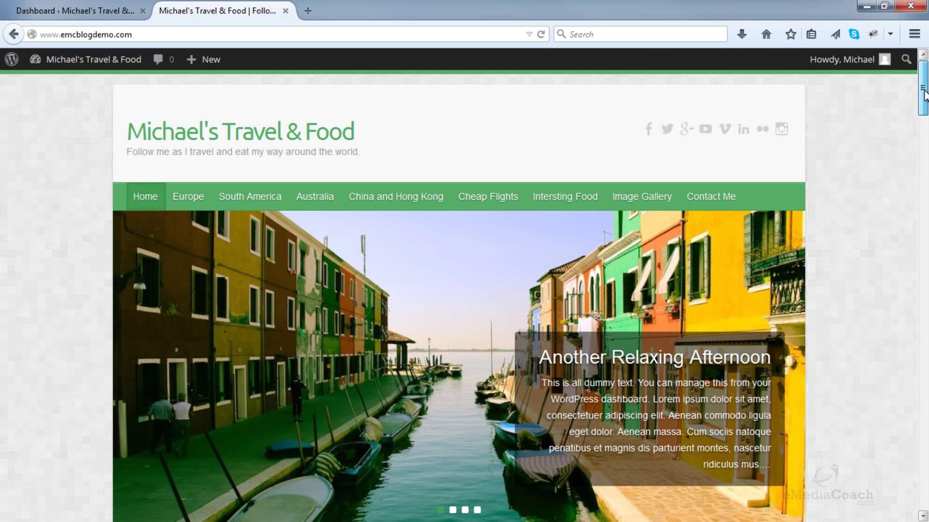
pyautogui.moveTo(923, 94)
pyautogui.mouseDown()
pyautogui.moveTo(925, 445)
pyautogui.moveTo(925, 97)
pyautogui.mouseUp()
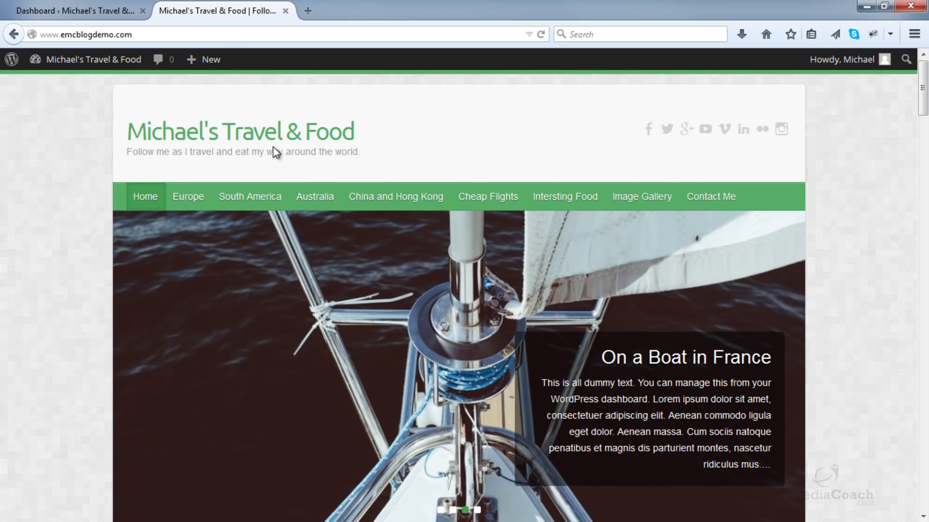
pyautogui.click(186, 195)
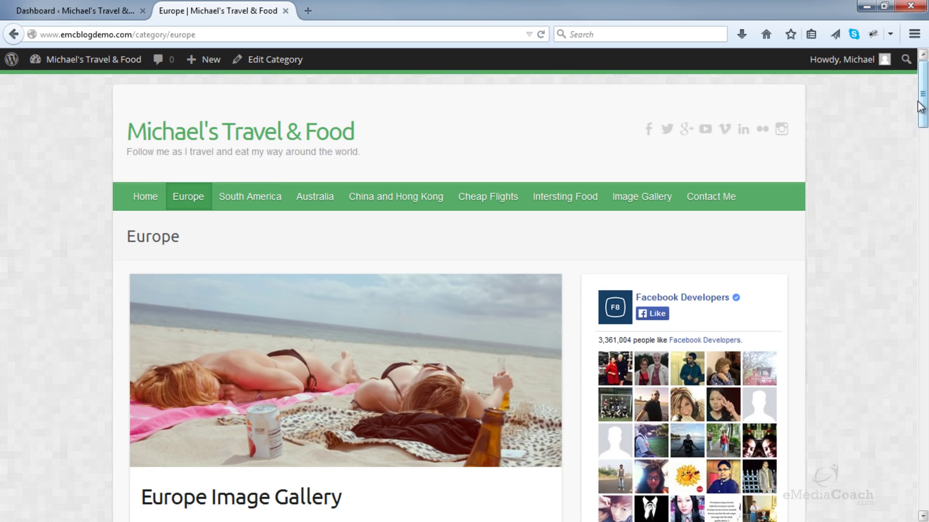
pyautogui.moveTo(922, 108); pyautogui.dragTo(903, 489)
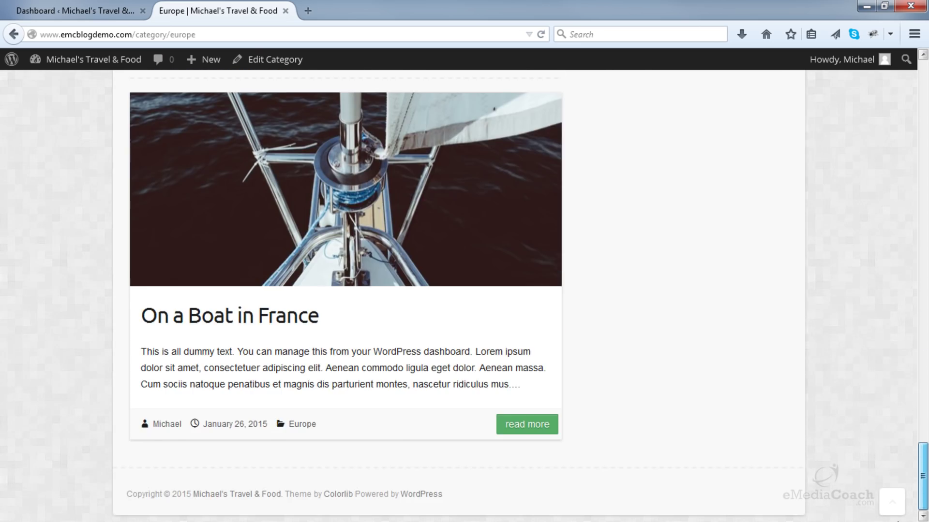
pyautogui.moveTo(897, 520); pyautogui.dragTo(891, 79)
# - Set 'Blog pages show at most' to 4 in Reading Settings, save, and open the site home page
pyautogui.click(75, 9)
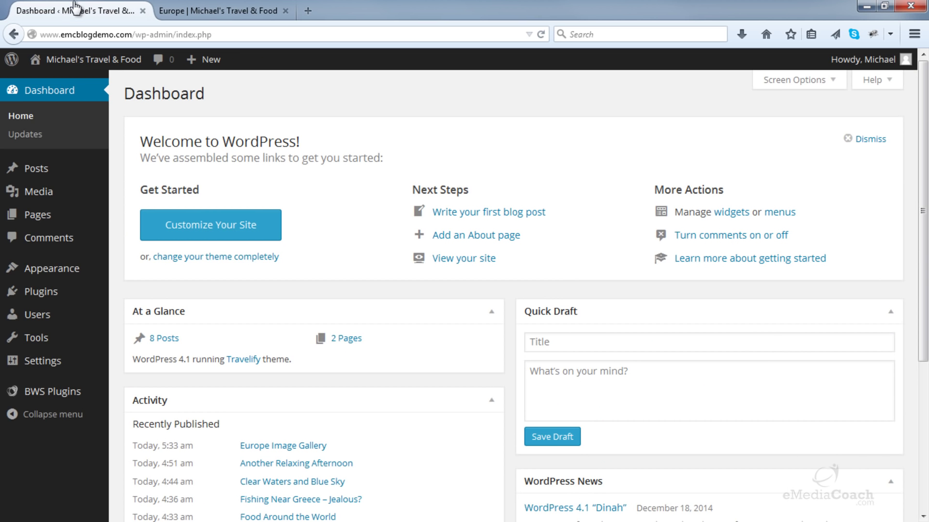
pyautogui.moveTo(55, 366)
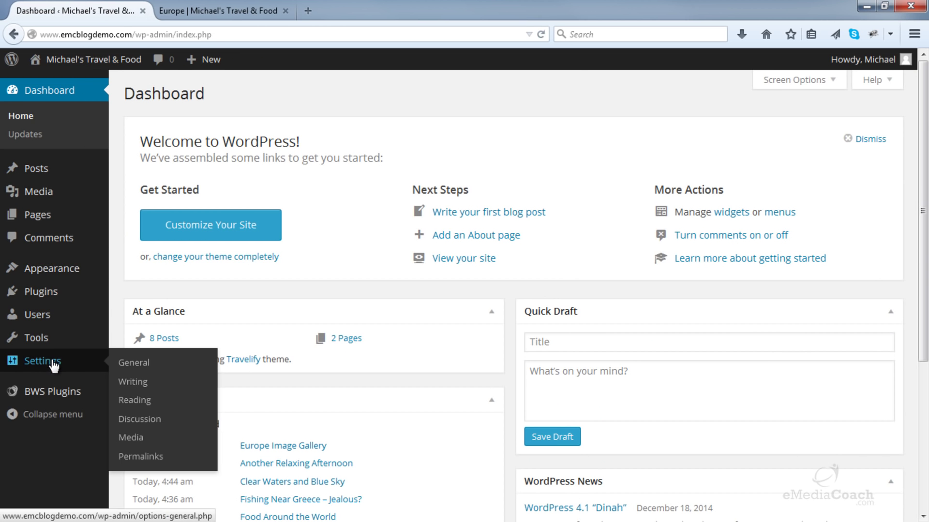
pyautogui.click(139, 405)
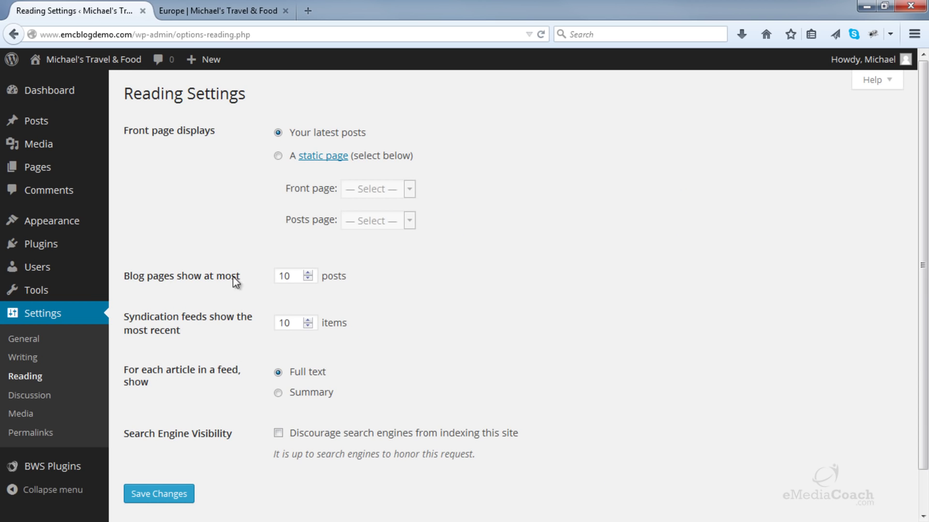
pyautogui.click(308, 272)
pyautogui.click(163, 504)
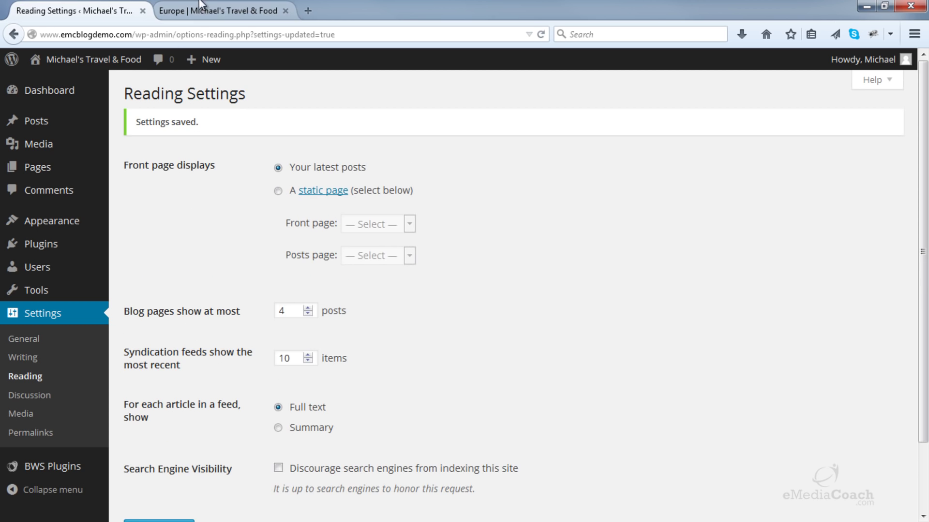
pyautogui.click(248, 15)
pyautogui.click(289, 136)
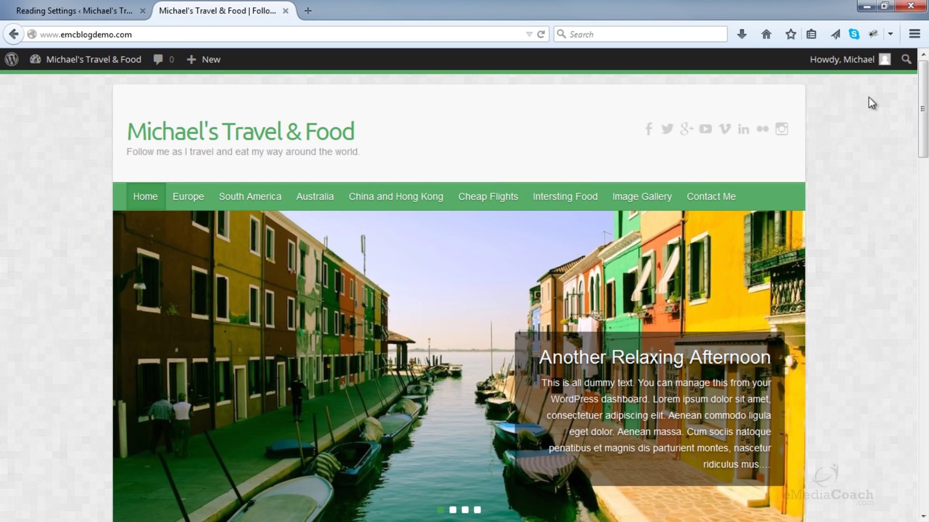
# - Open the Europe category page to check the 4-post limit, then return to the admin tab
pyautogui.moveTo(921, 104)
pyautogui.mouseDown()
pyautogui.moveTo(891, 320)
pyautogui.moveTo(912, 467)
pyautogui.moveTo(919, 92)
pyautogui.mouseUp()
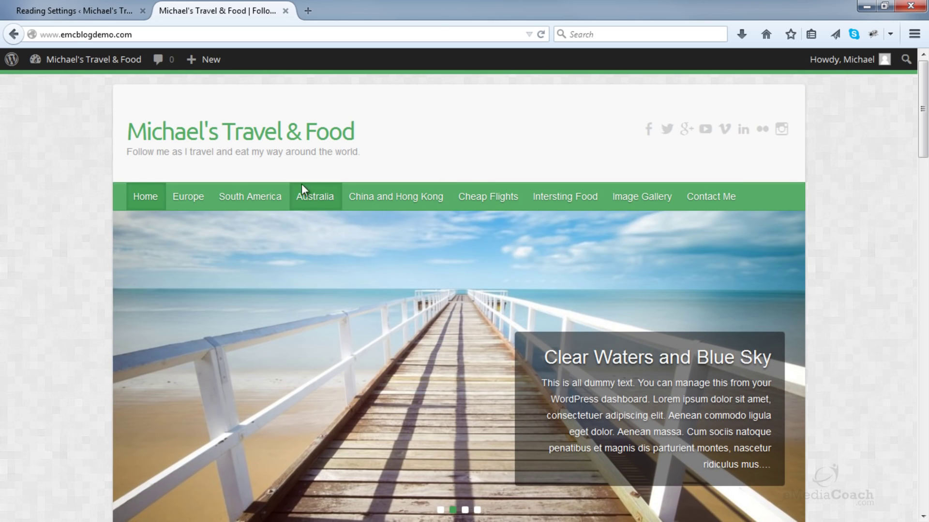
pyautogui.click(193, 196)
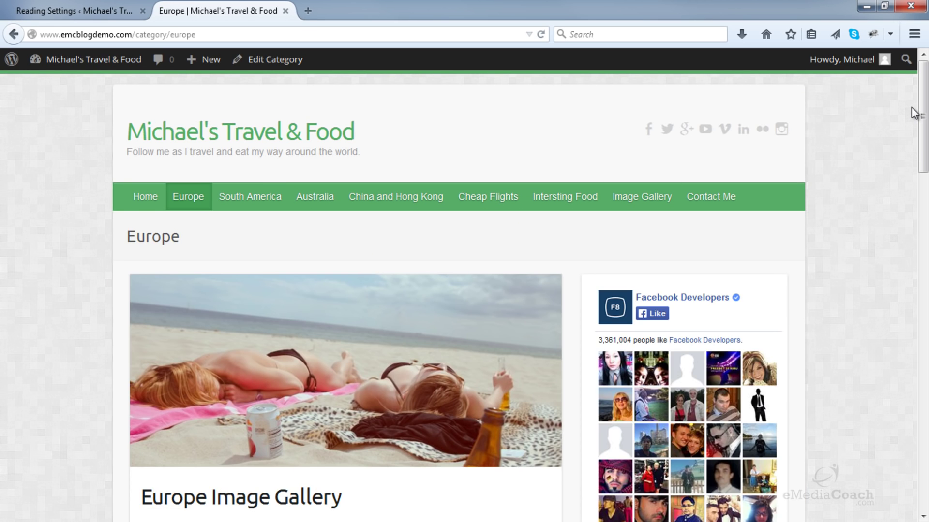
pyautogui.moveTo(911, 109)
pyautogui.mouseDown()
pyautogui.moveTo(924, 441)
pyautogui.moveTo(922, 98)
pyautogui.mouseUp()
pyautogui.click(123, 15)
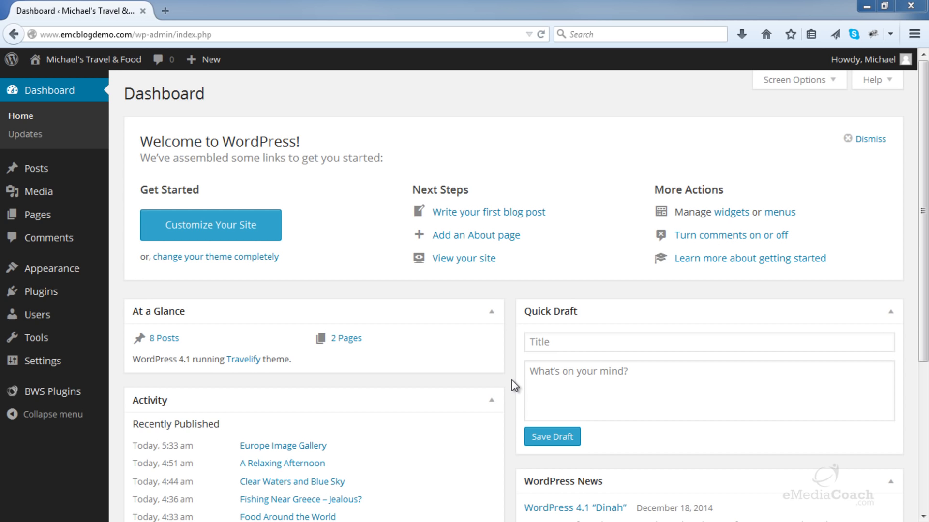
# - Start a new user and enter the username and e-mail address
pyautogui.moveTo(63, 320)
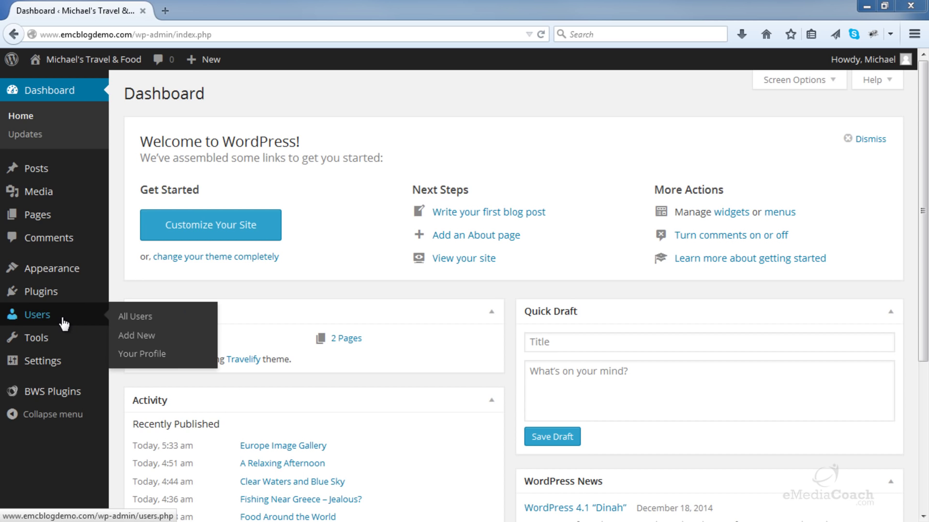
pyautogui.click(148, 341)
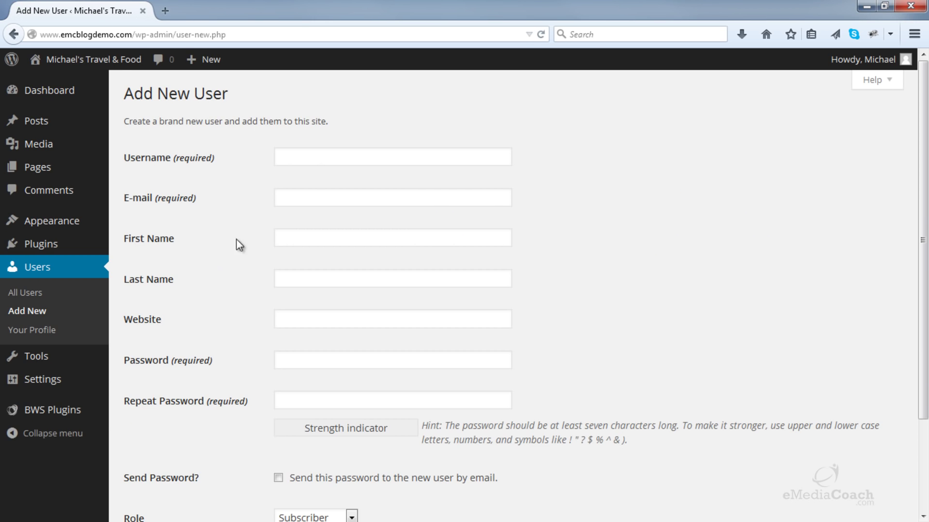
pyautogui.click(318, 160)
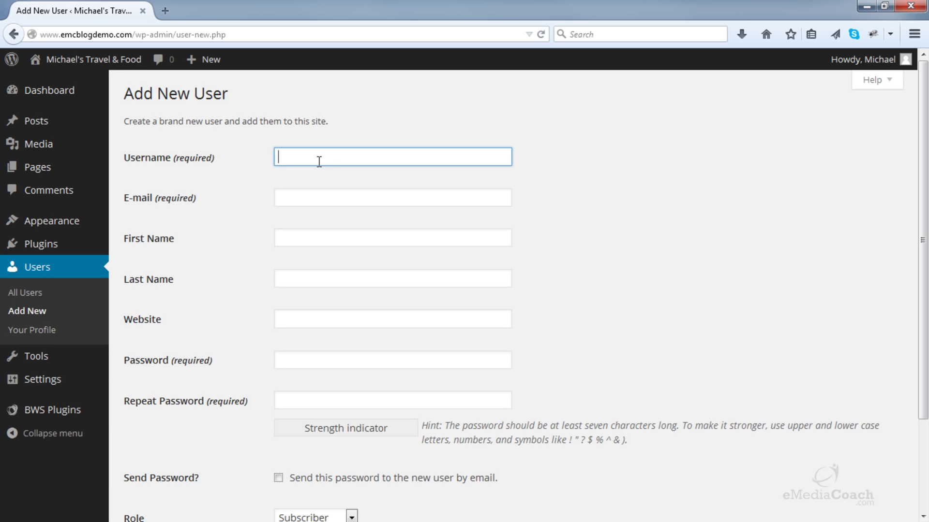
pyautogui.write('john')
pyautogui.press('Tab')
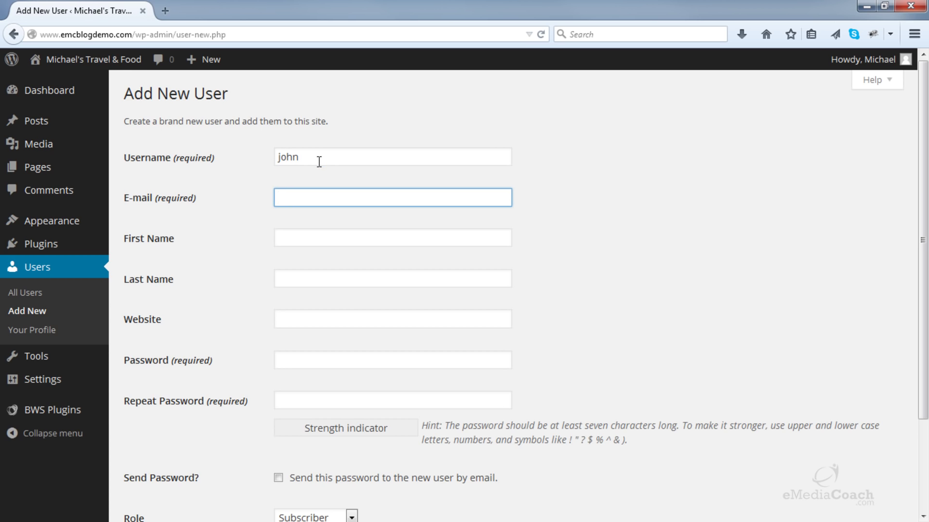
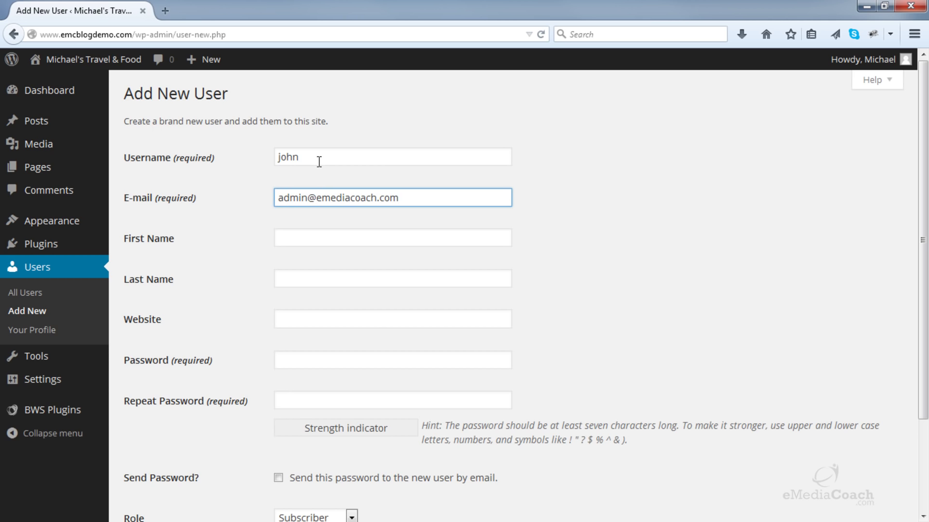
# - Enter the new user's password twice and enable sending it to them by e-mail
pyautogui.click(308, 361)
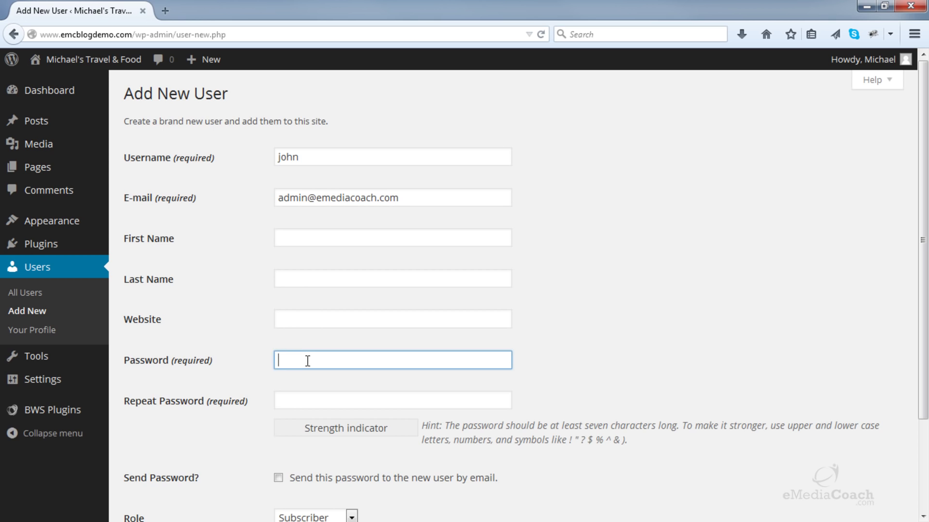
pyautogui.write('••••••••••')
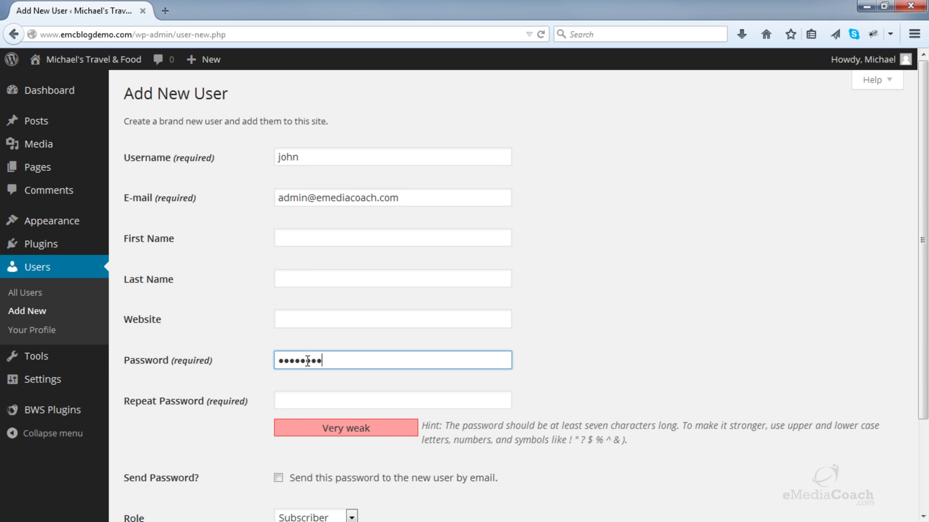
pyautogui.press('Tab')
pyautogui.write('••••••••••')
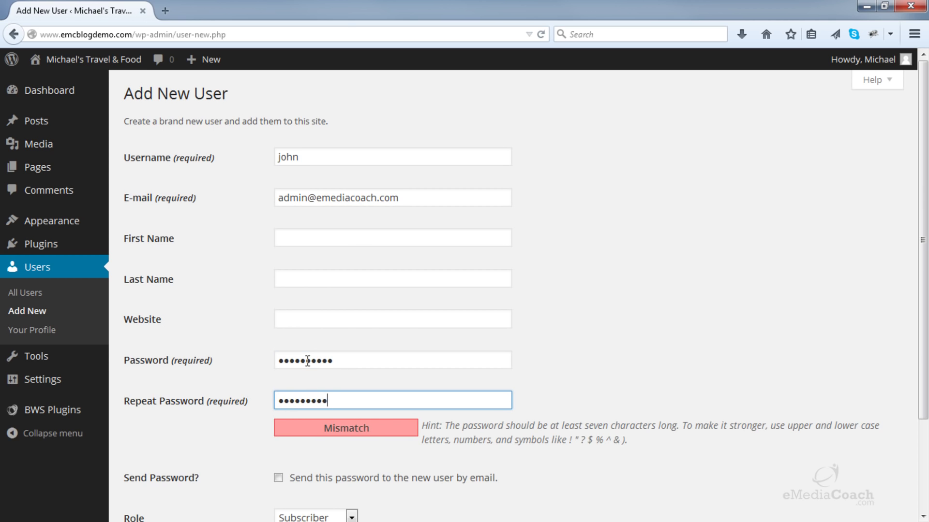
pyautogui.scroll(-3, 308, 361)
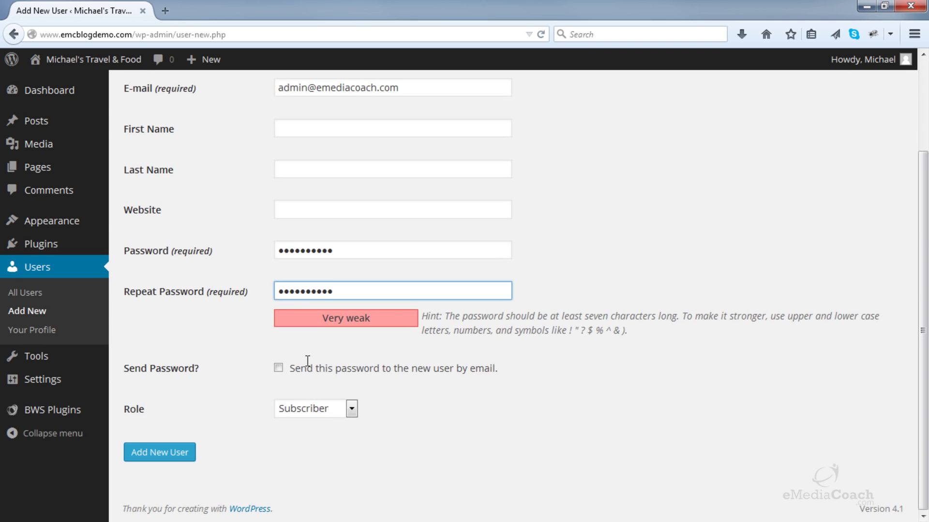
pyautogui.click(279, 369)
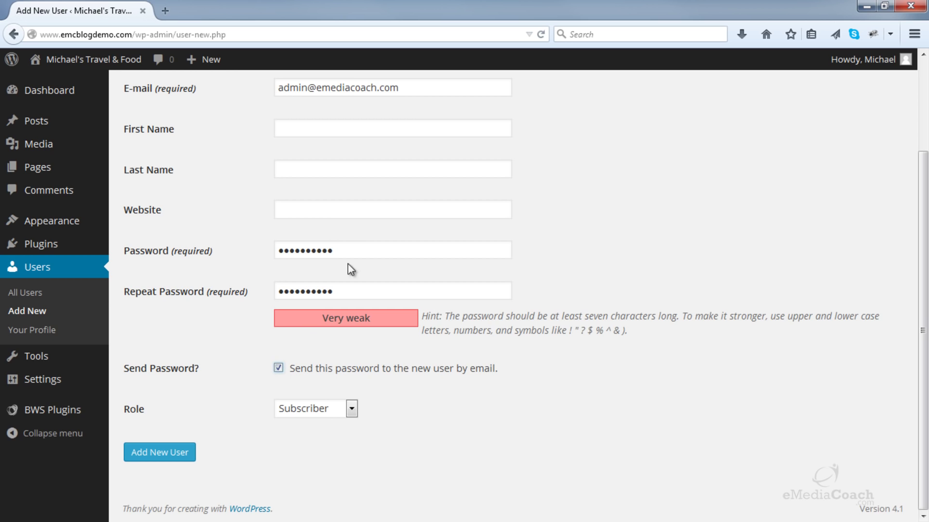
pyautogui.click(291, 405)
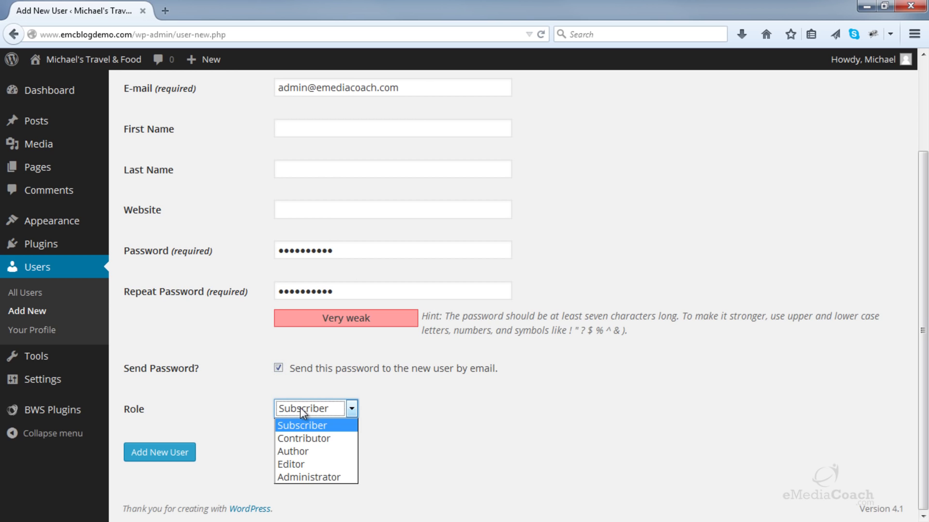
# - Assign the Author role to the new user and create the account
pyautogui.click(300, 407)
pyautogui.click(300, 410)
pyautogui.click(301, 410)
pyautogui.click(301, 410)
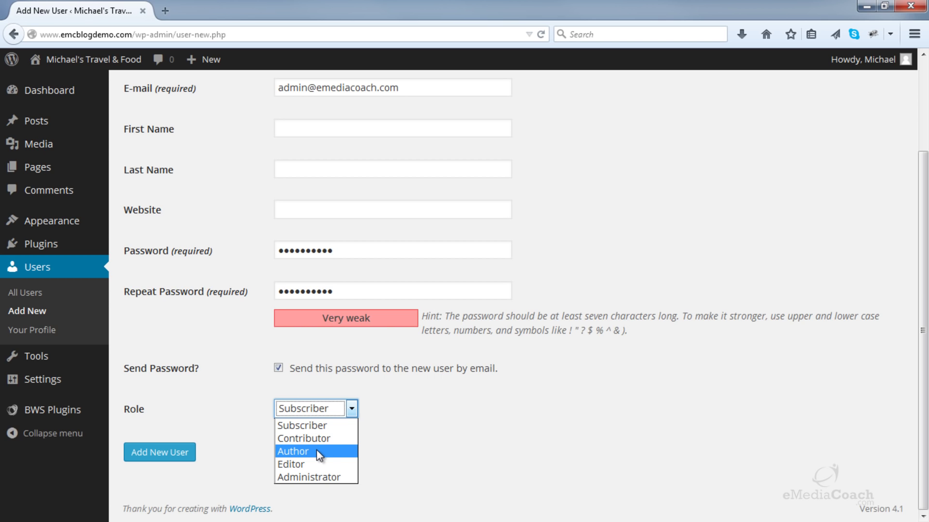
pyautogui.click(317, 452)
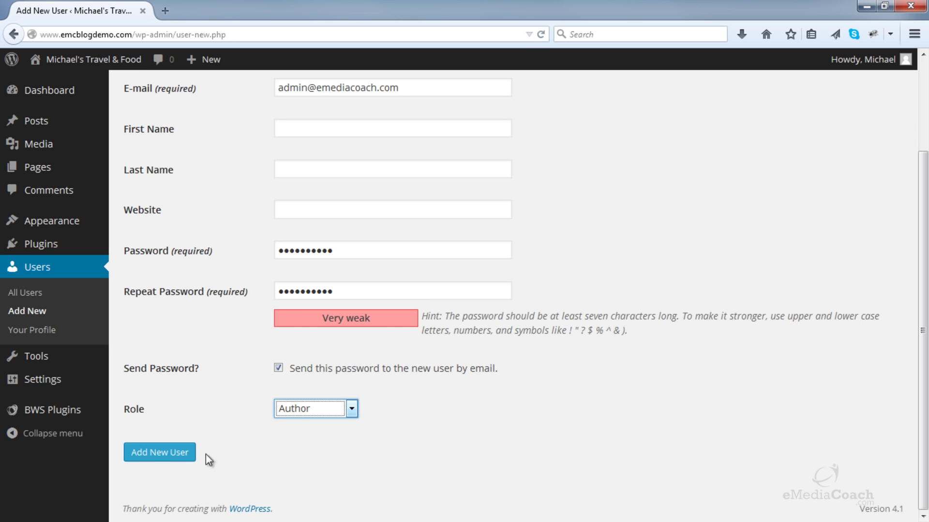
pyautogui.click(174, 459)
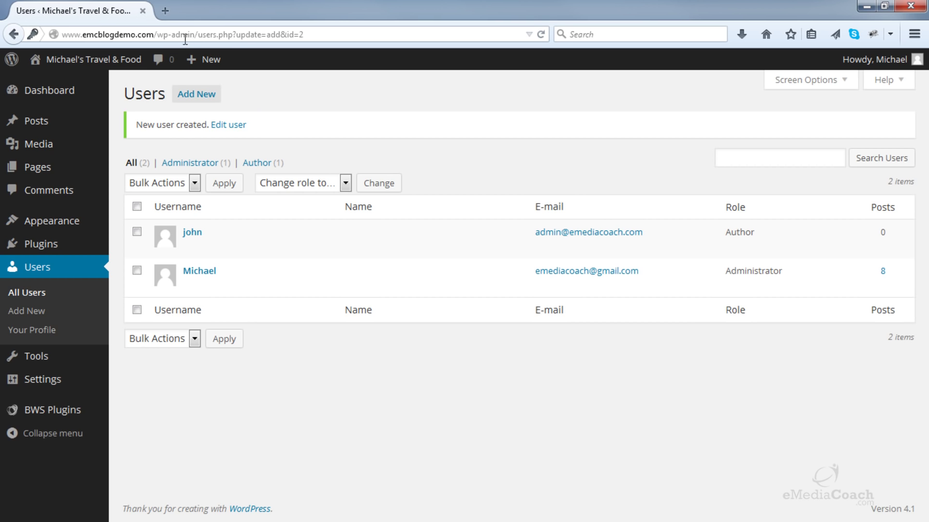
# - Select the site's web address, then go back to the admin Users list
pyautogui.moveTo(197, 38); pyautogui.dragTo(48, 40)
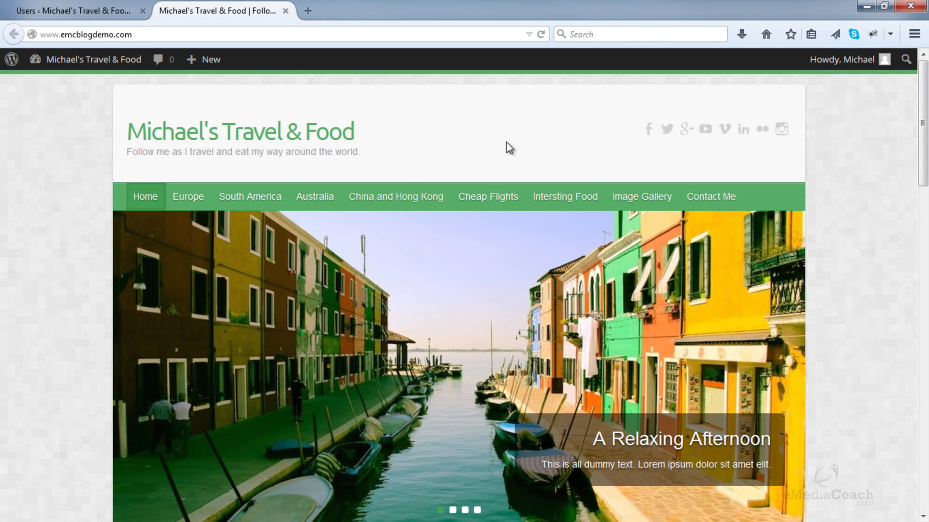
pyautogui.moveTo(169, 189)
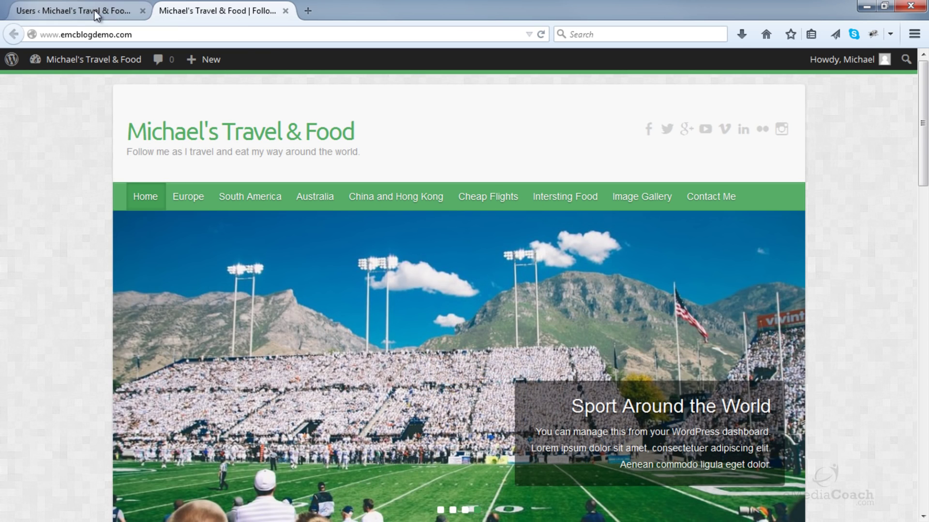
pyautogui.click(73, 9)
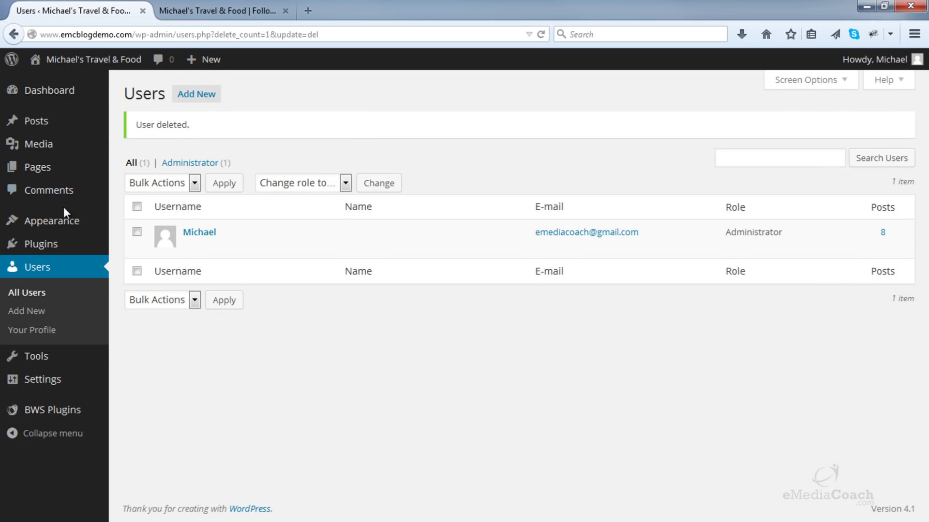
# - Check the header logo settings in the theme options, then view the blog's live front page
pyautogui.moveTo(65, 224)
pyautogui.click(169, 338)
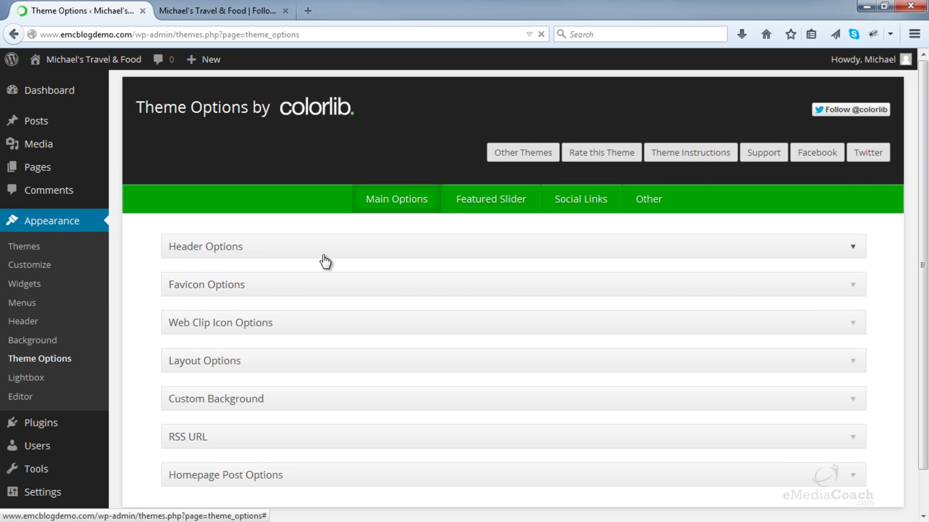
pyautogui.click(325, 253)
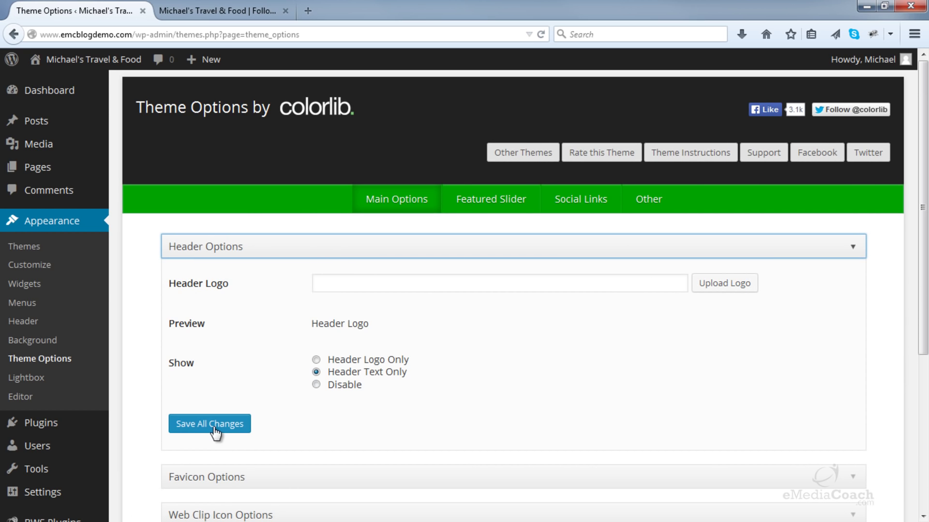
pyautogui.click(218, 5)
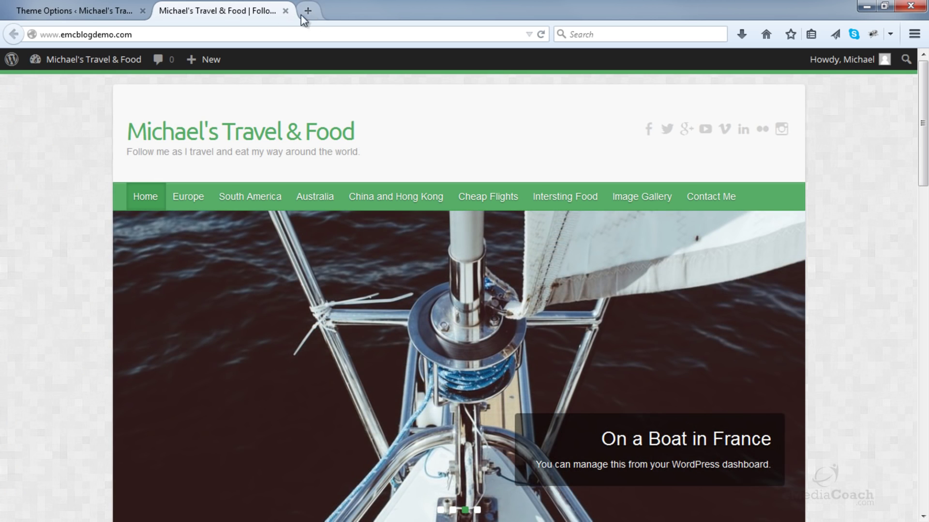
# - Go to fiverr.com in a new tab and search for 'logo design'
pyautogui.click(307, 11)
pyautogui.write('fiver')
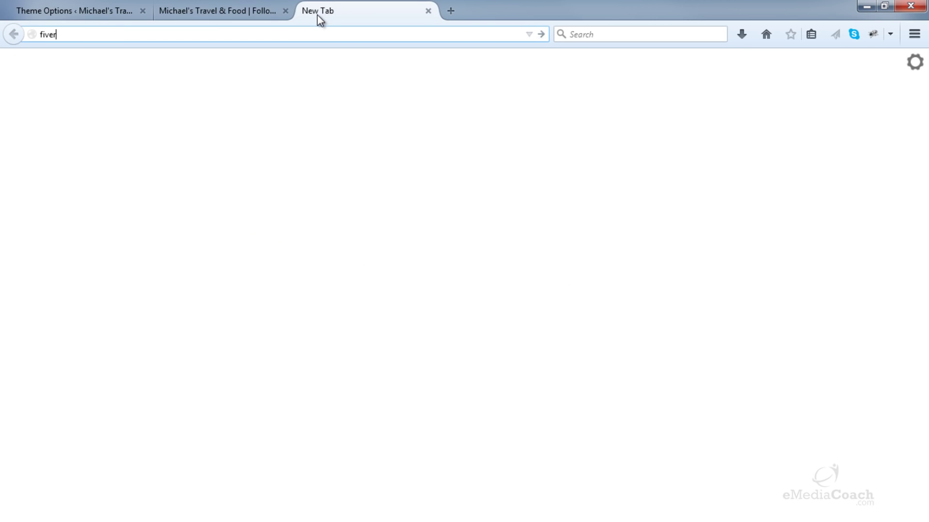
pyautogui.write('r.com')
pyautogui.press('Return')
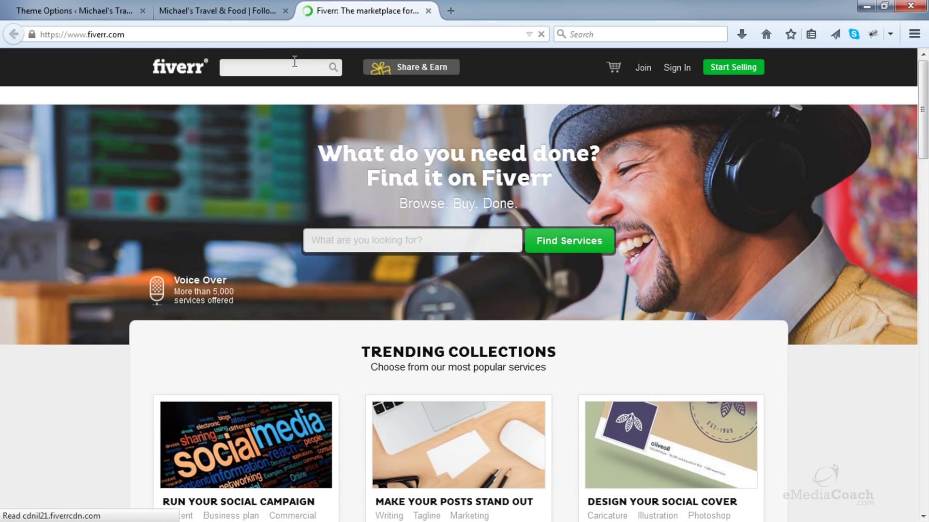
pyautogui.write('logo design')
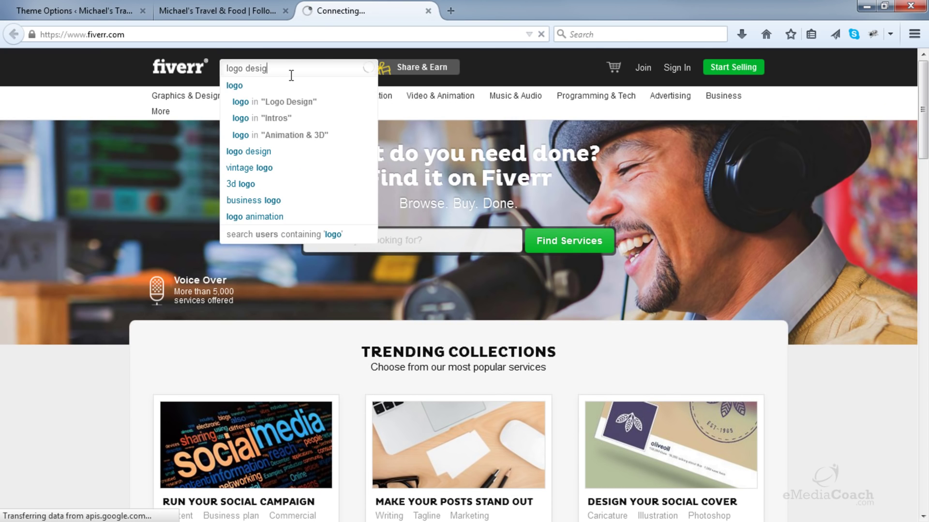
pyautogui.press('Return')
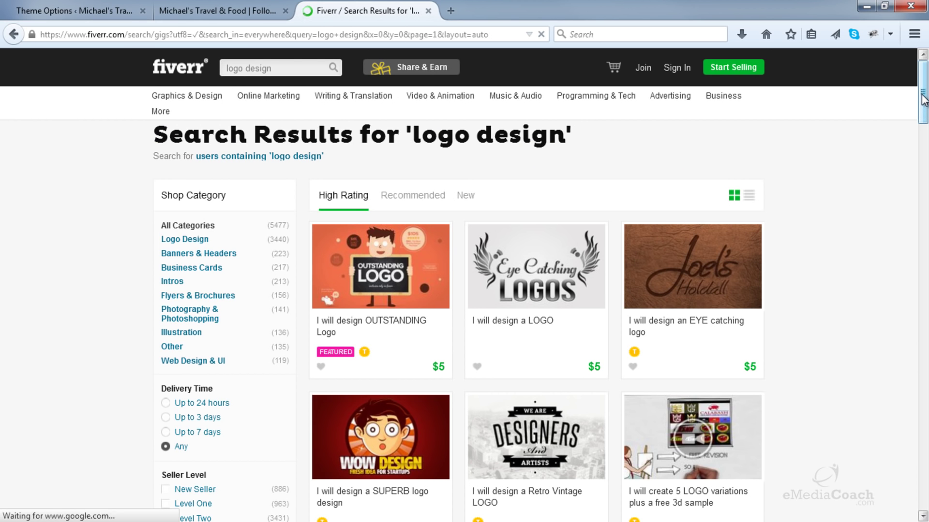
# - Open the 'I will logo design' gig, browse its sample logos, then close it
pyautogui.scroll(-3, 922, 112)
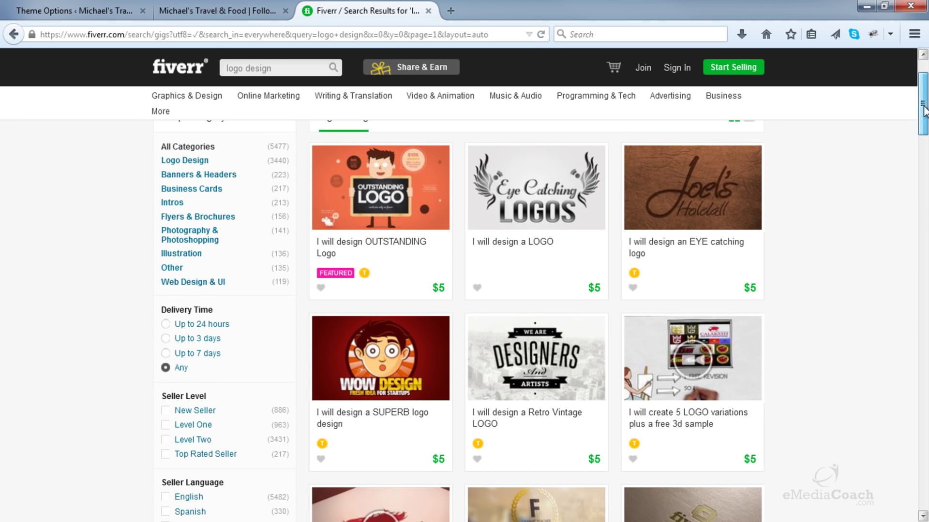
pyautogui.moveTo(924, 111)
pyautogui.mouseDown()
pyautogui.moveTo(905, 323)
pyautogui.moveTo(920, 149)
pyautogui.mouseUp()
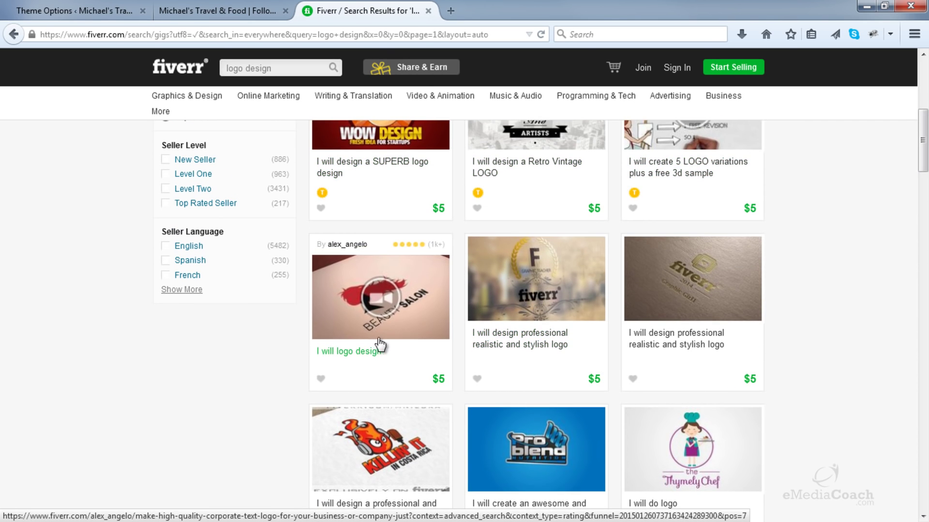
pyautogui.click(373, 347)
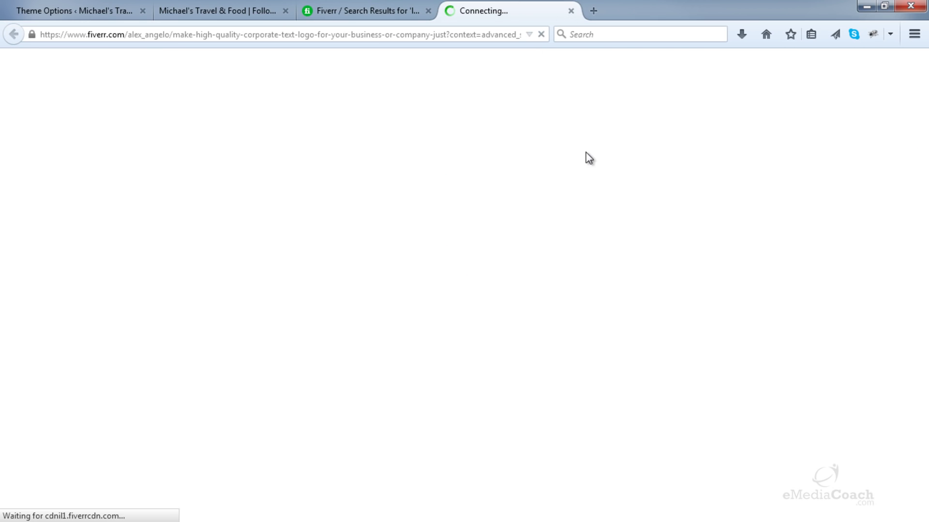
pyautogui.scroll(-3, 773, 241)
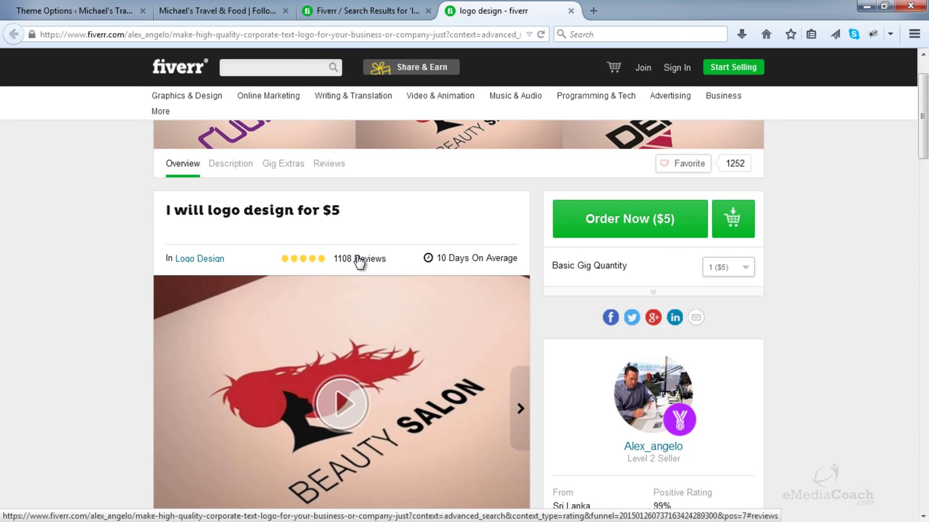
pyautogui.scroll(-5, 357, 261)
pyautogui.click(521, 277)
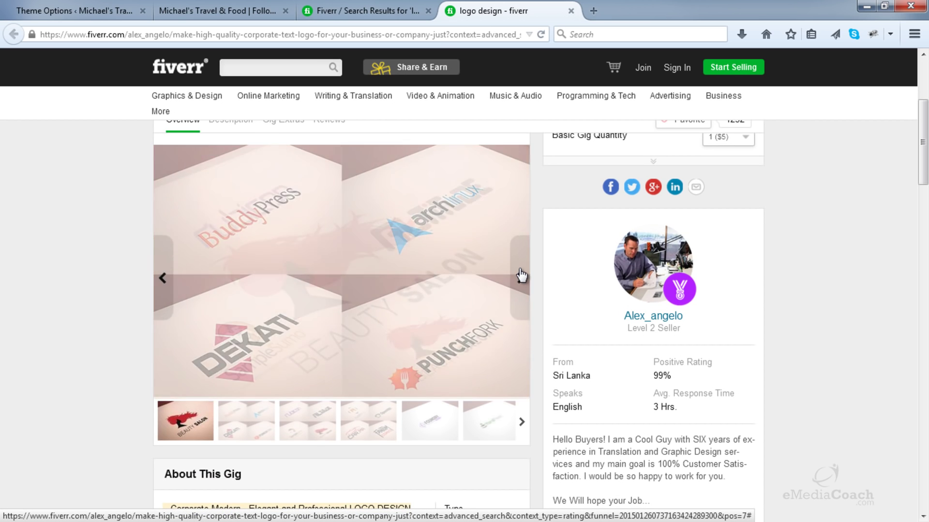
pyautogui.click(520, 277)
pyautogui.click(521, 277)
pyautogui.click(521, 276)
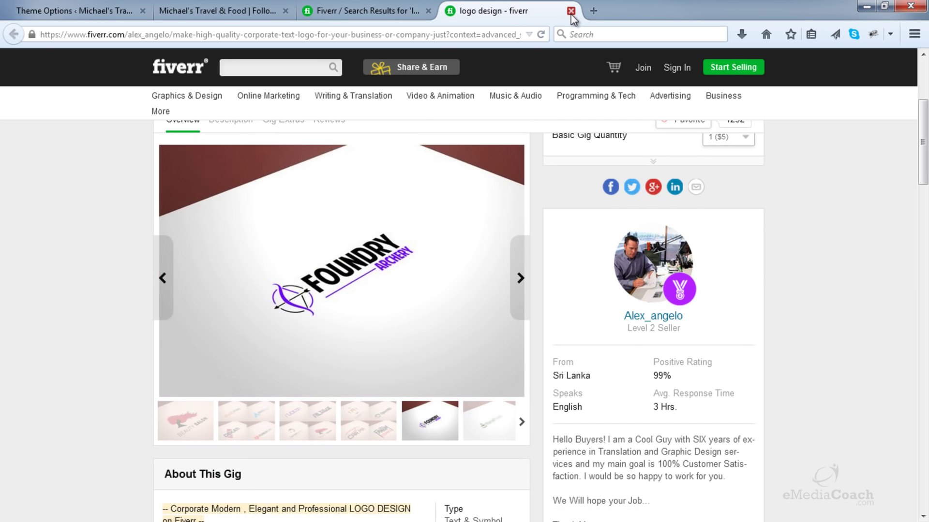
pyautogui.click(570, 12)
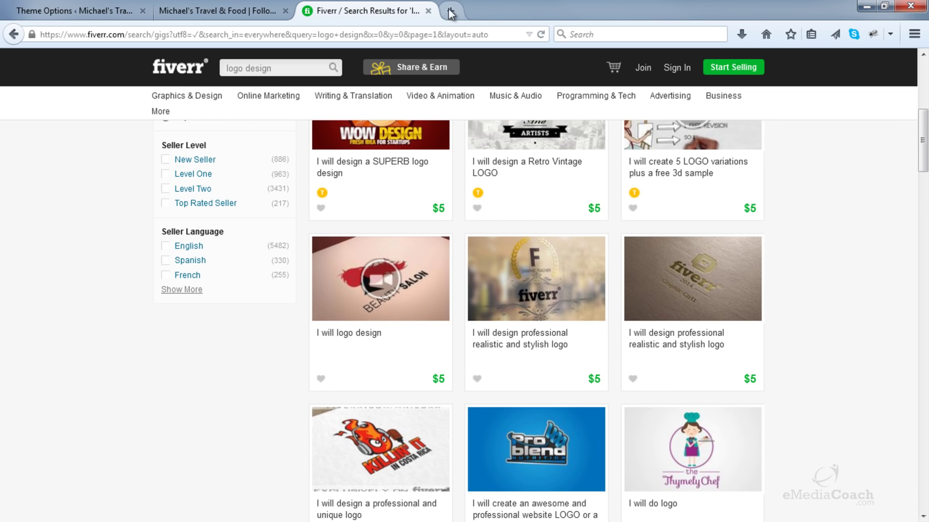
# - Close Fiverr and launch the editor from onlinelogomaker.com in a new tab
pyautogui.click(428, 11)
pyautogui.click(313, 11)
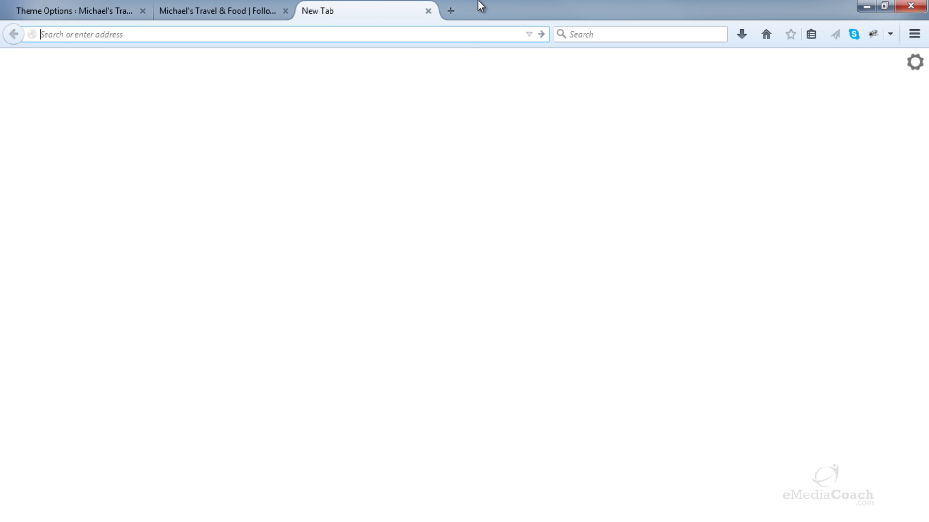
pyautogui.write('onlinelogomaker.com')
pyautogui.press('Return')
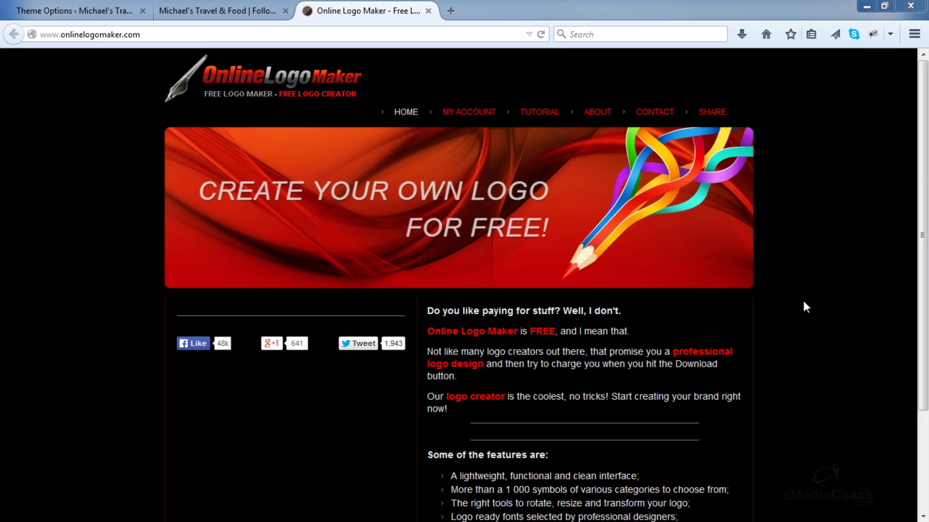
pyautogui.scroll(-3, 793, 305)
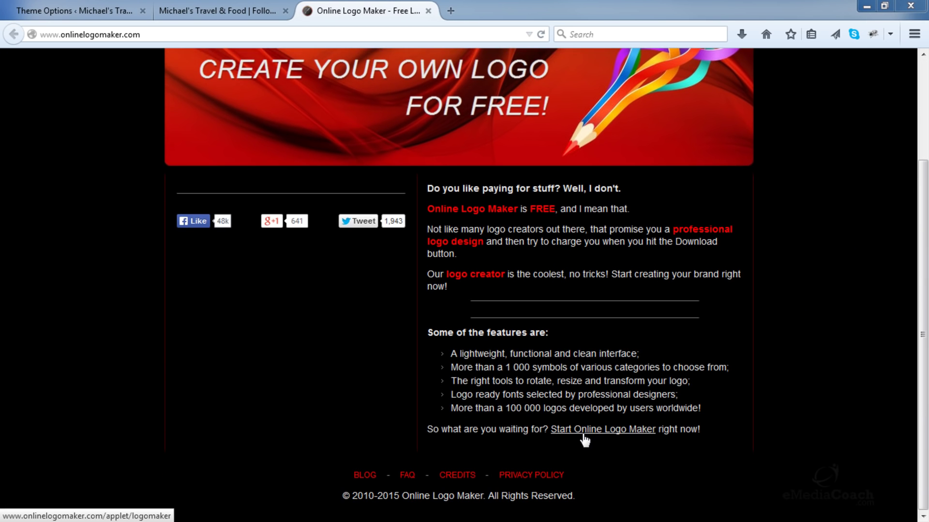
pyautogui.click(585, 430)
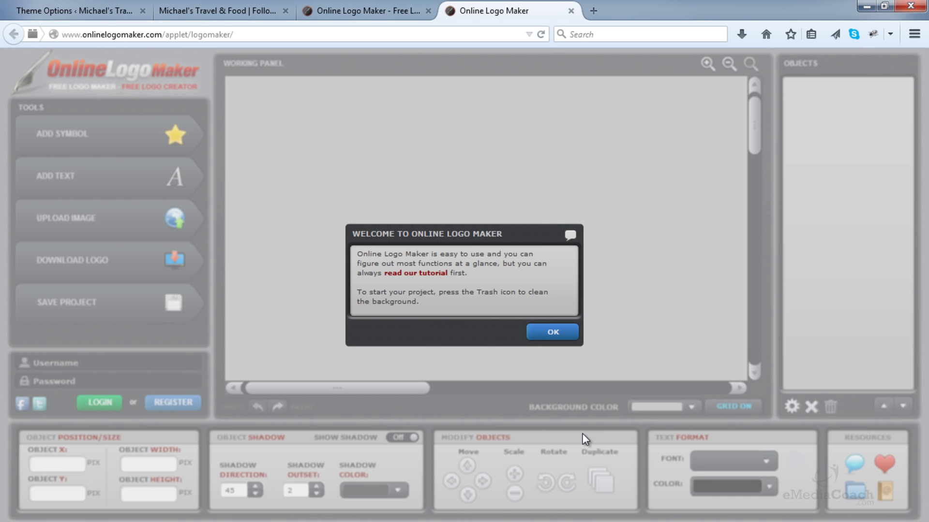
# - Dismiss the welcome message and delete the sample symbol and ONLINE LOGO MAKER text
pyautogui.click(562, 337)
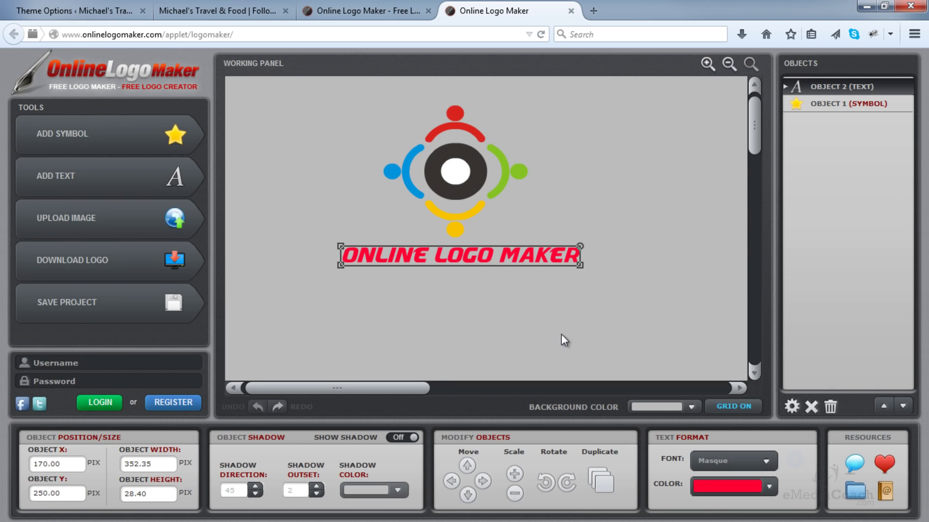
pyautogui.click(469, 146)
pyautogui.press('Delete')
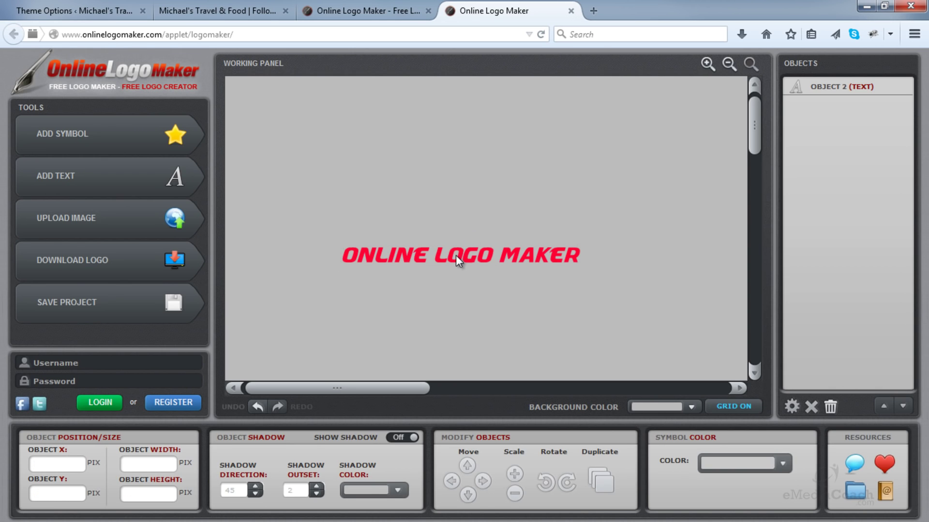
pyautogui.click(456, 256)
pyautogui.press('Delete')
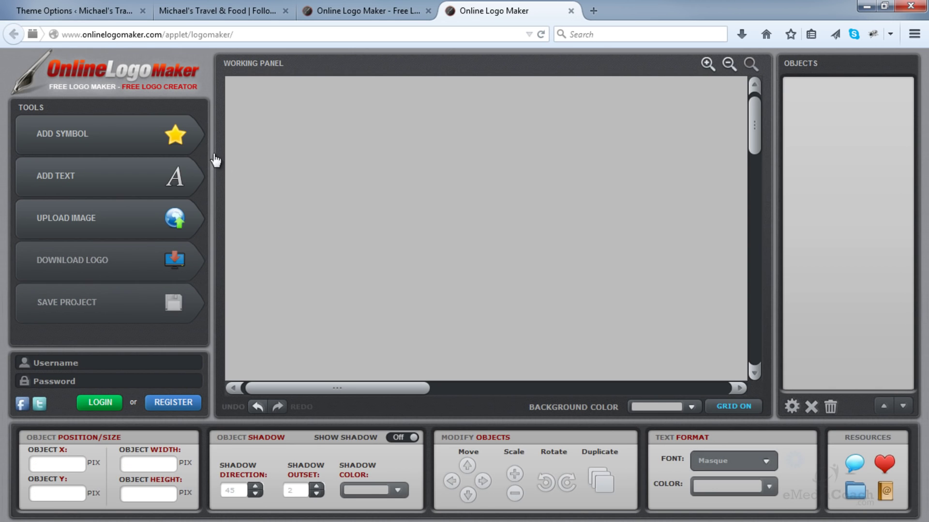
# - Add the cruise-ship symbol from the Travel / Transportation category to the canvas
pyautogui.click(185, 136)
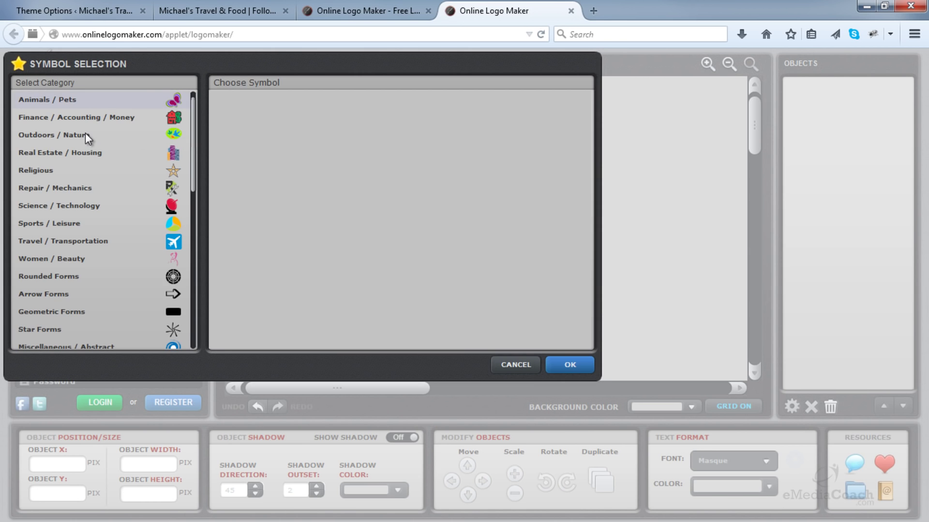
pyautogui.click(85, 136)
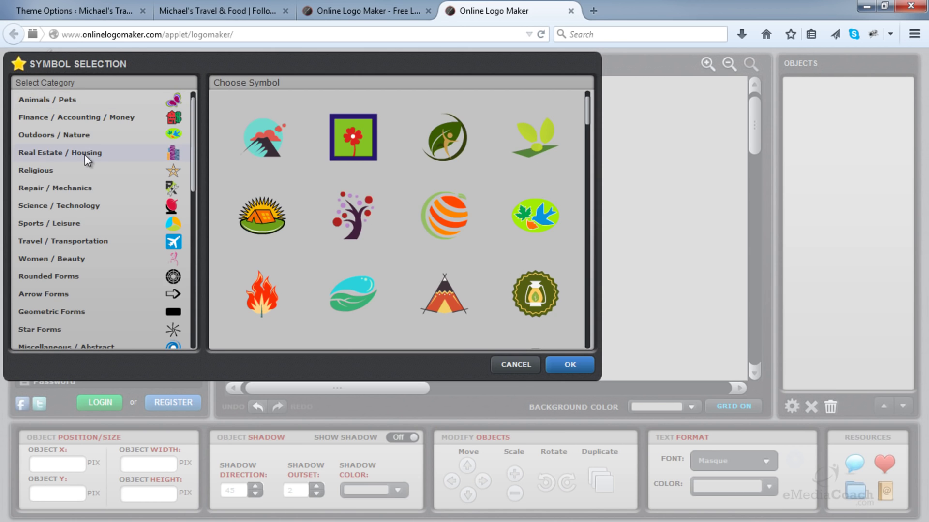
pyautogui.click(88, 189)
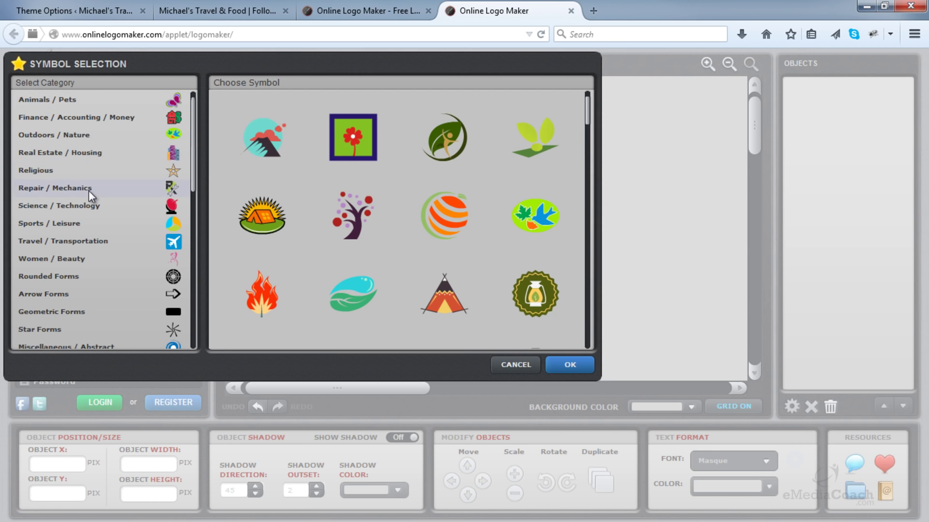
pyautogui.click(62, 225)
pyautogui.moveTo(588, 146); pyautogui.dragTo(577, 262)
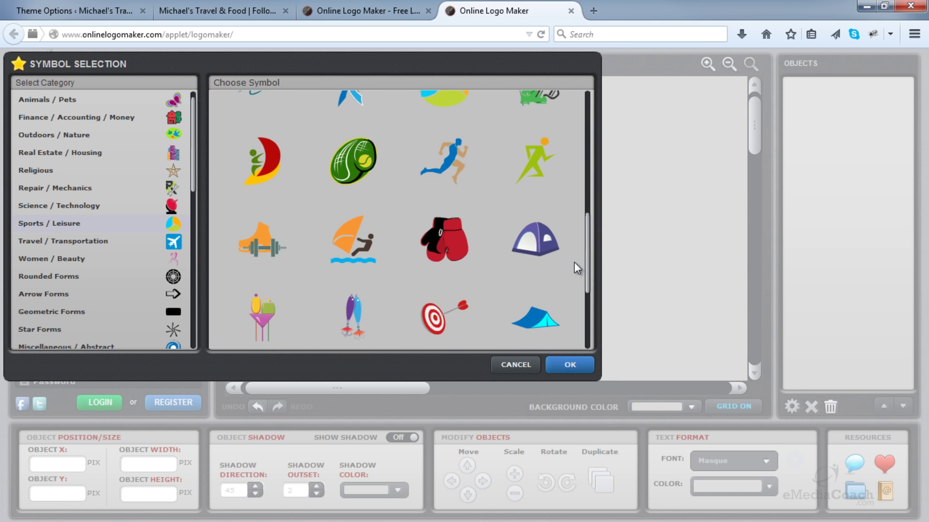
pyautogui.click(103, 240)
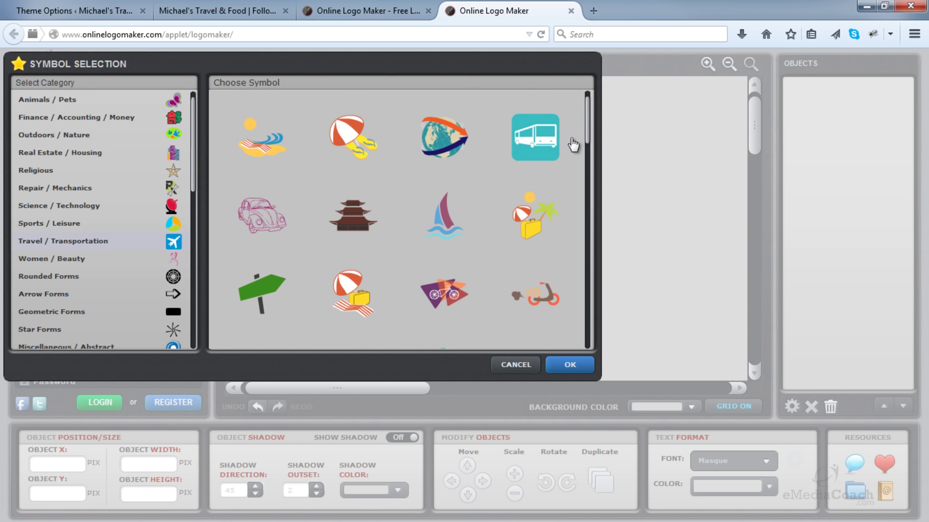
pyautogui.moveTo(589, 136); pyautogui.dragTo(573, 333)
pyautogui.click(538, 241)
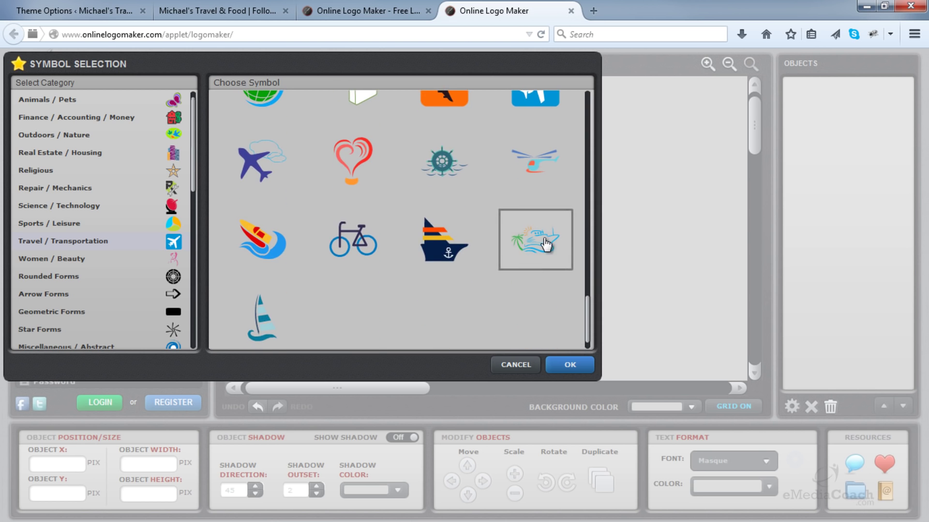
pyautogui.click(570, 367)
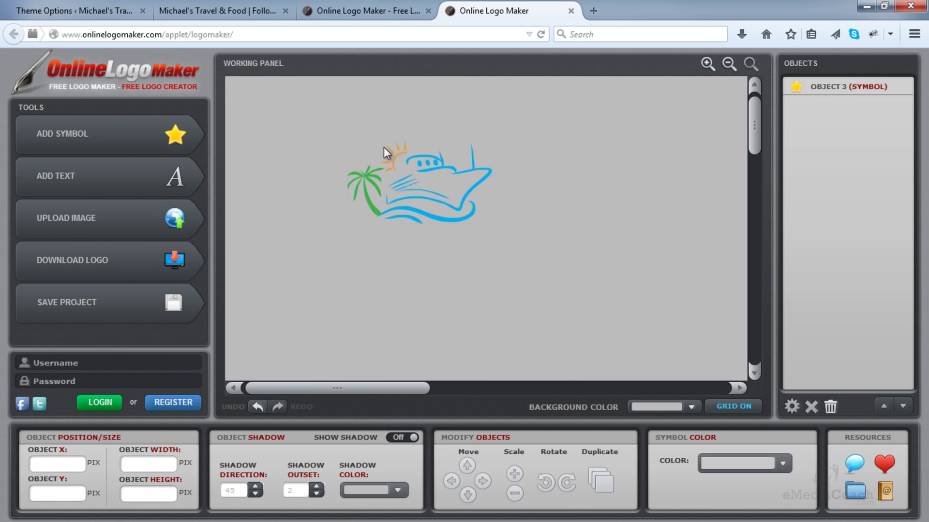
# - Resize the cruise-ship symbol to 162 × 94.69 px and start a new text object
pyautogui.click(394, 158)
pyautogui.click(405, 150)
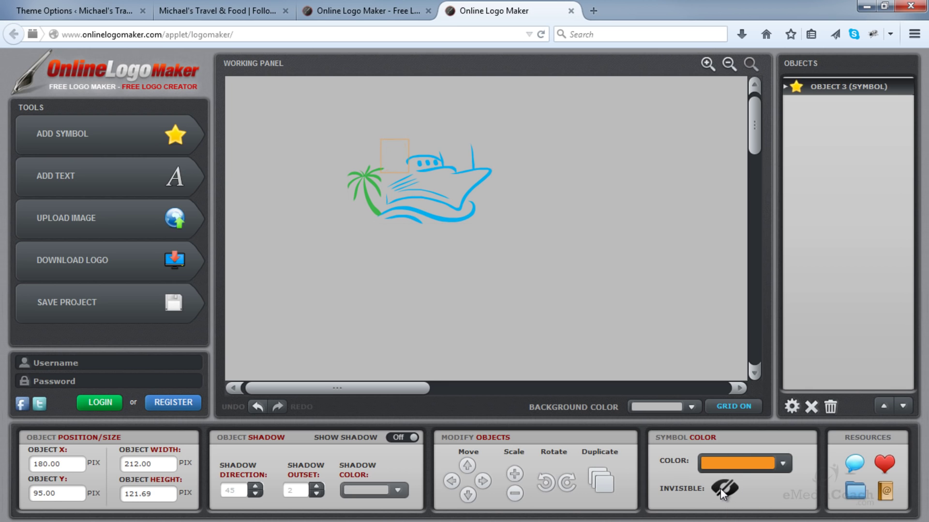
pyautogui.click(576, 289)
pyautogui.click(454, 185)
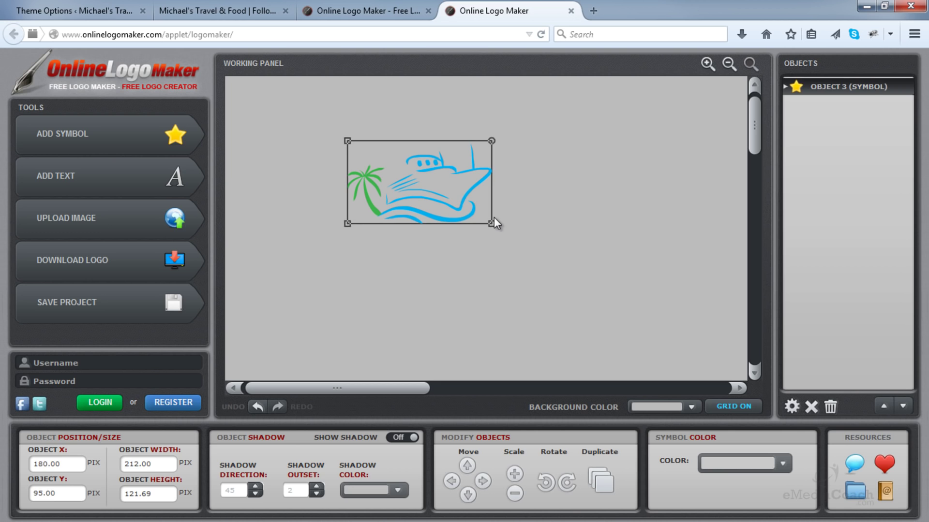
pyautogui.moveTo(491, 223); pyautogui.dragTo(456, 205)
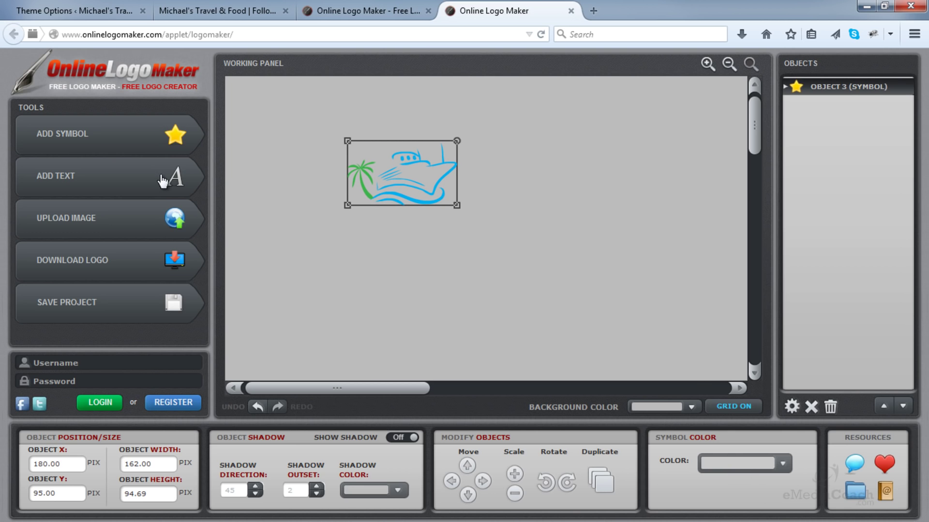
pyautogui.click(166, 182)
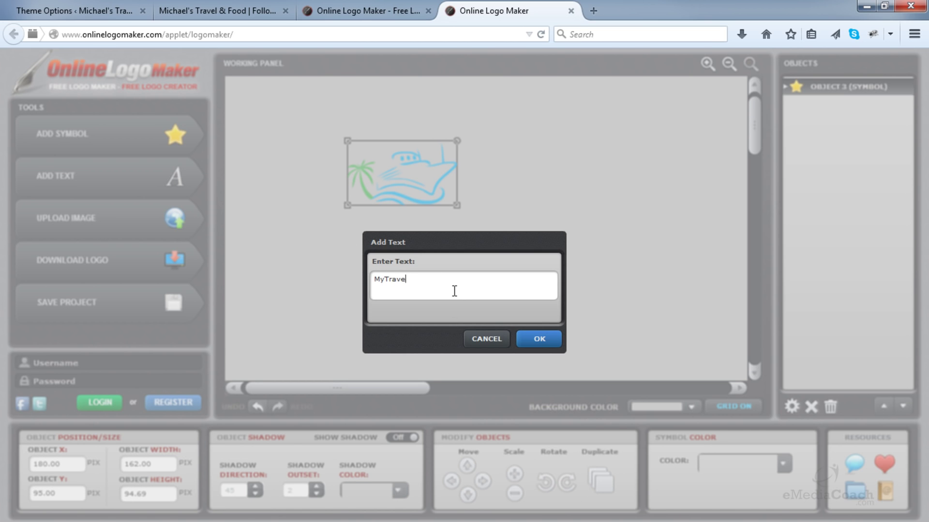
# - Add the MyTravel text, move it right of the ship, and enlarge it
pyautogui.click(532, 339)
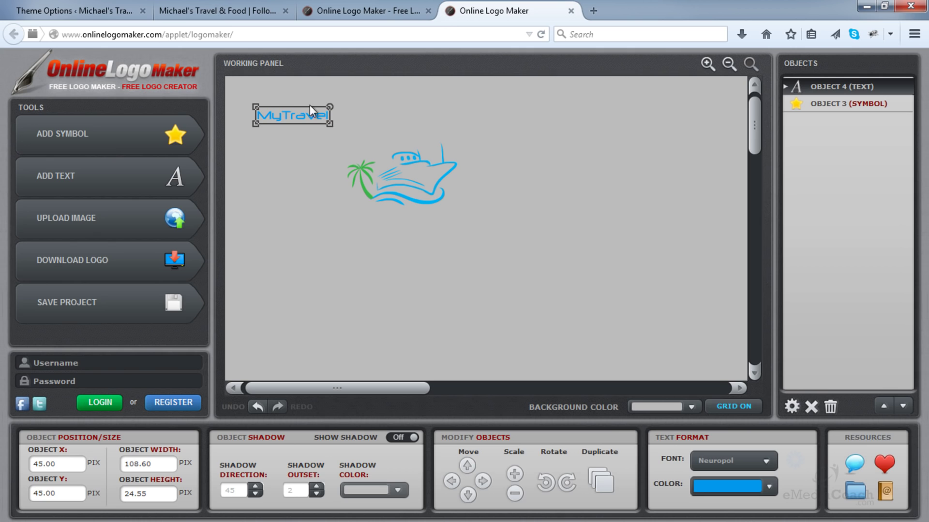
pyautogui.moveTo(309, 106); pyautogui.dragTo(528, 185)
pyautogui.click(563, 175)
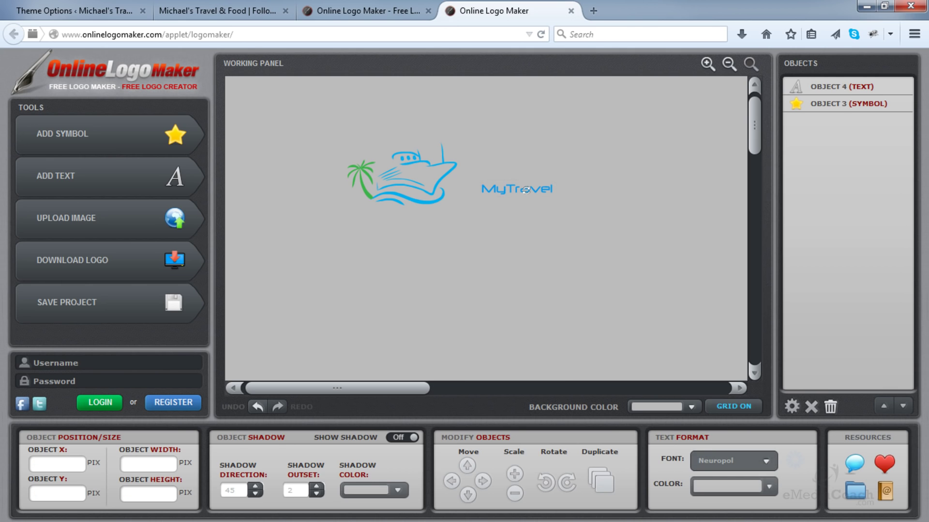
pyautogui.click(512, 191)
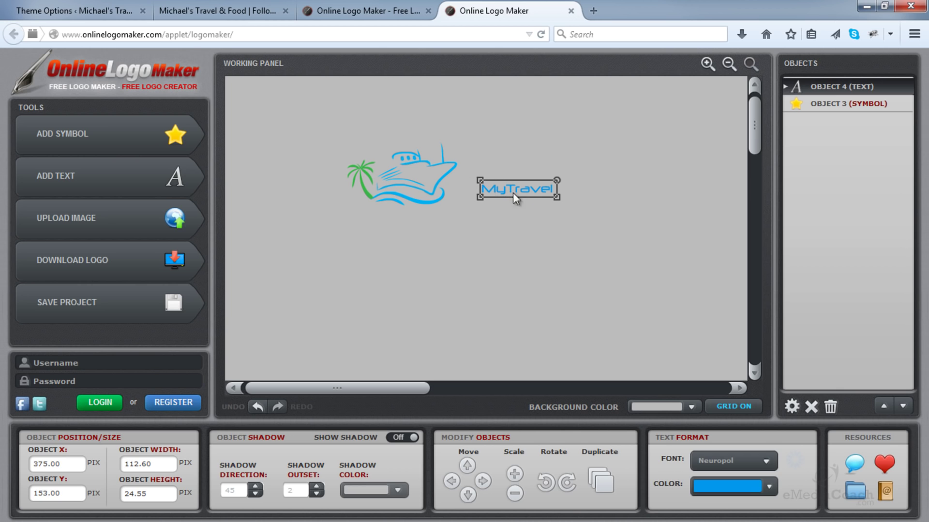
pyautogui.moveTo(554, 195); pyautogui.dragTo(618, 185)
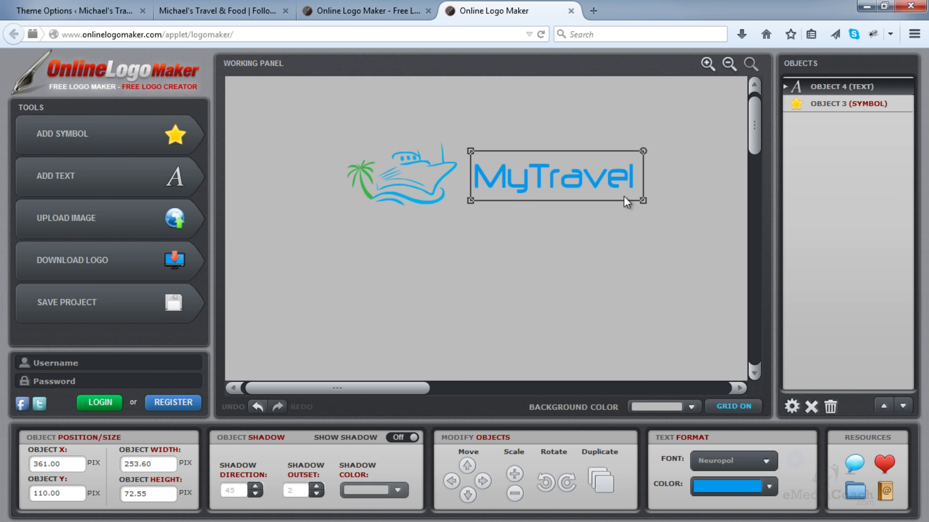
# - Color the MyTravel text green 009966 and set it in the Kronika font
pyautogui.click(762, 489)
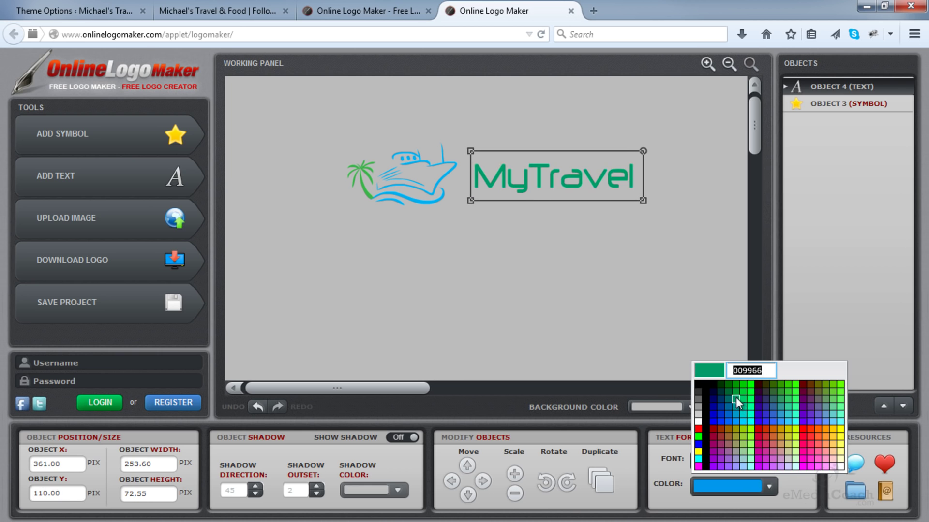
pyautogui.click(736, 393)
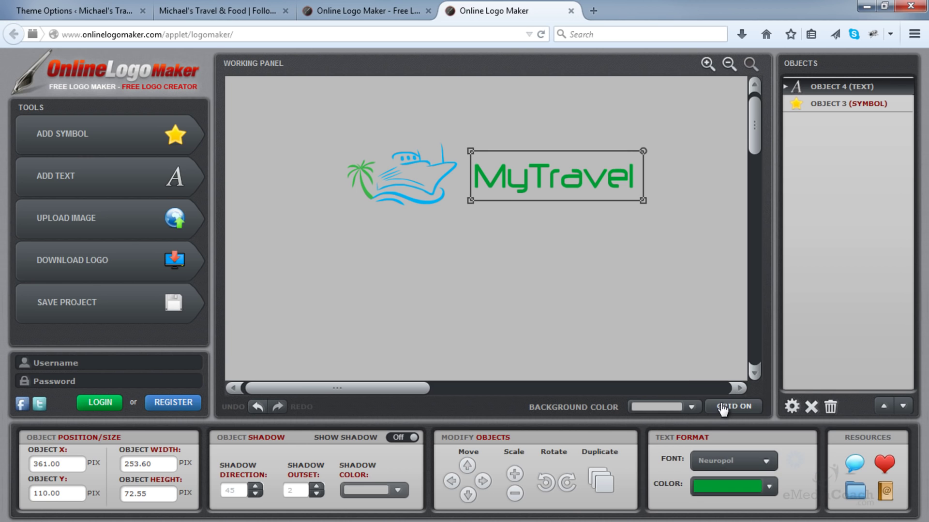
pyautogui.click(737, 465)
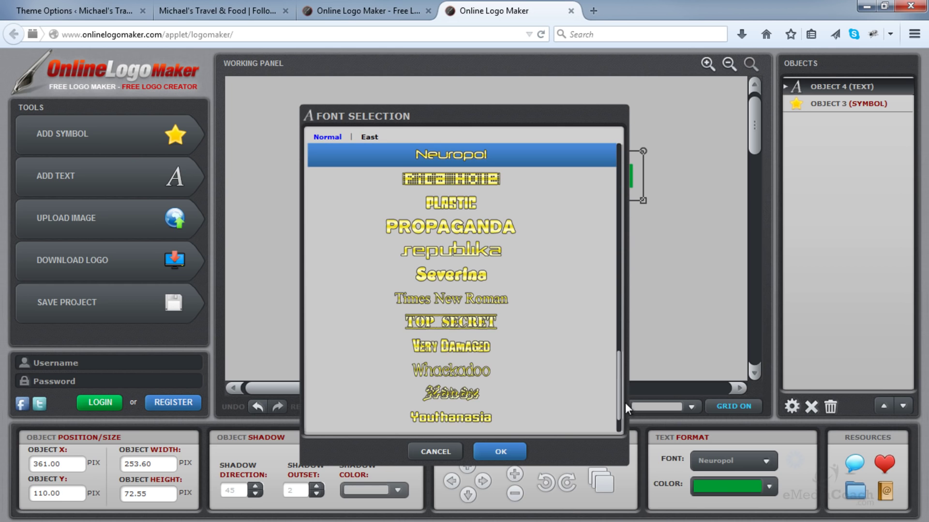
pyautogui.moveTo(619, 405); pyautogui.dragTo(621, 324)
pyautogui.click(541, 317)
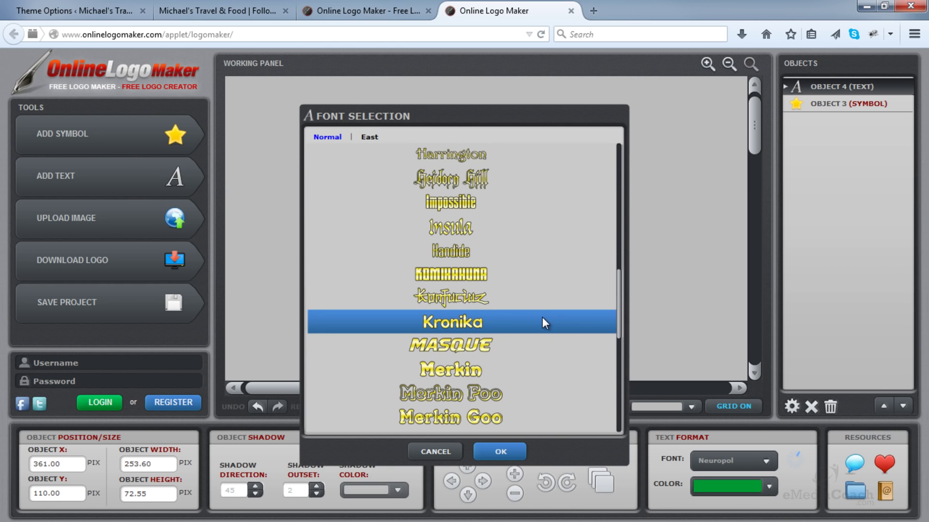
pyautogui.click(491, 441)
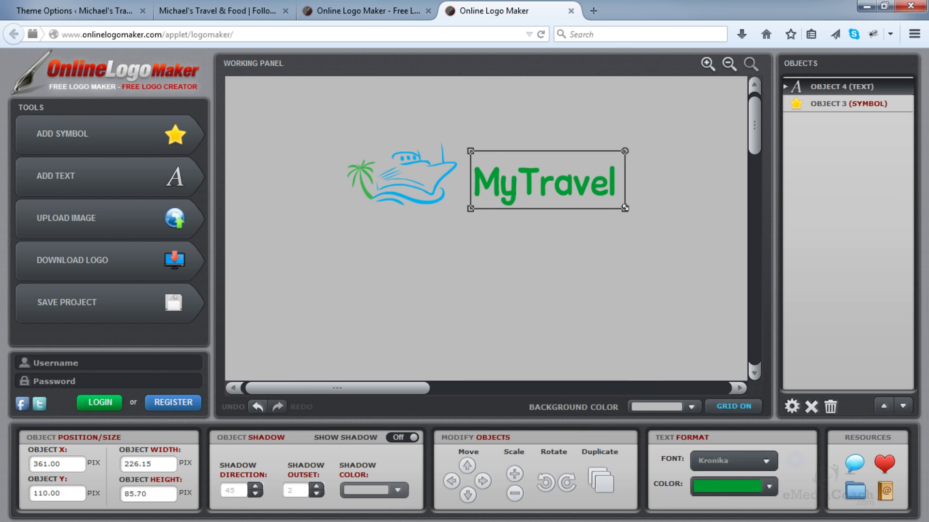
# - Shrink the ship-and-palm symbol slightly and set the logo background to white FFFFFF
pyautogui.click(433, 194)
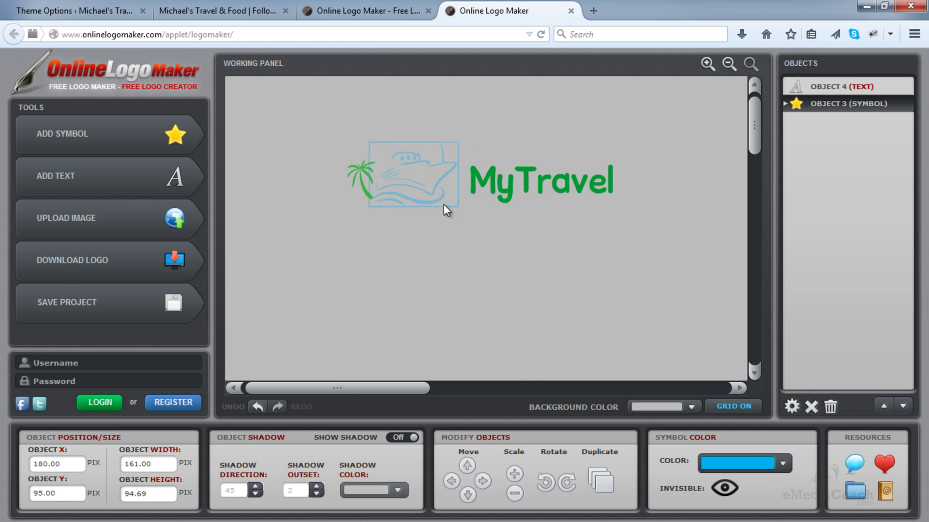
pyautogui.click(367, 170)
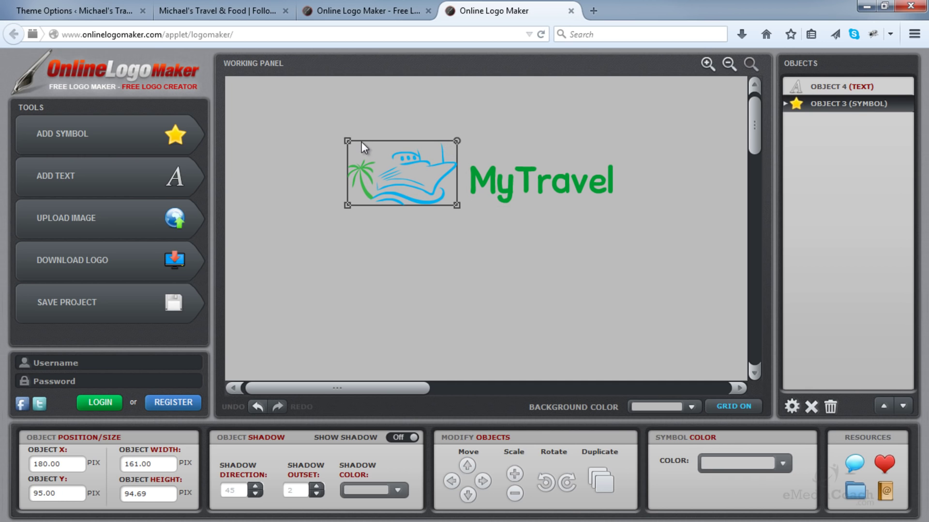
pyautogui.moveTo(347, 140); pyautogui.dragTo(352, 147)
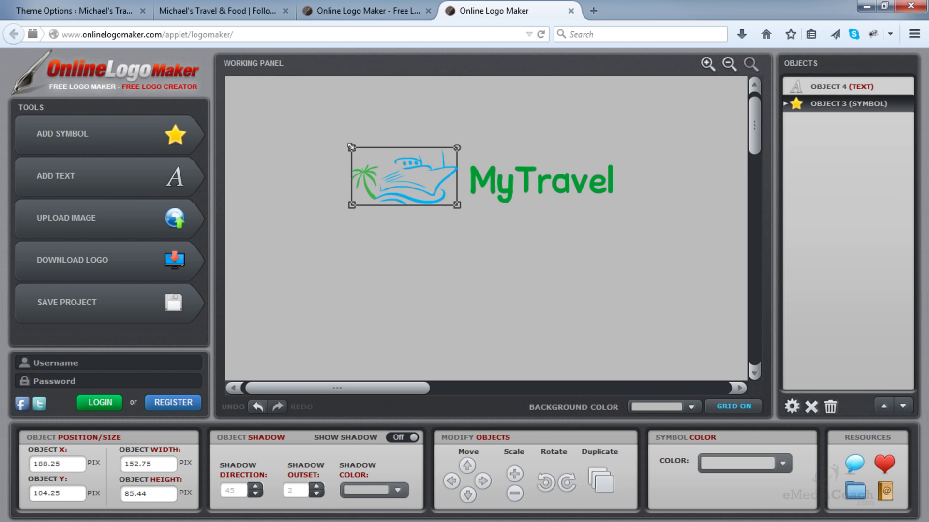
pyautogui.click(441, 285)
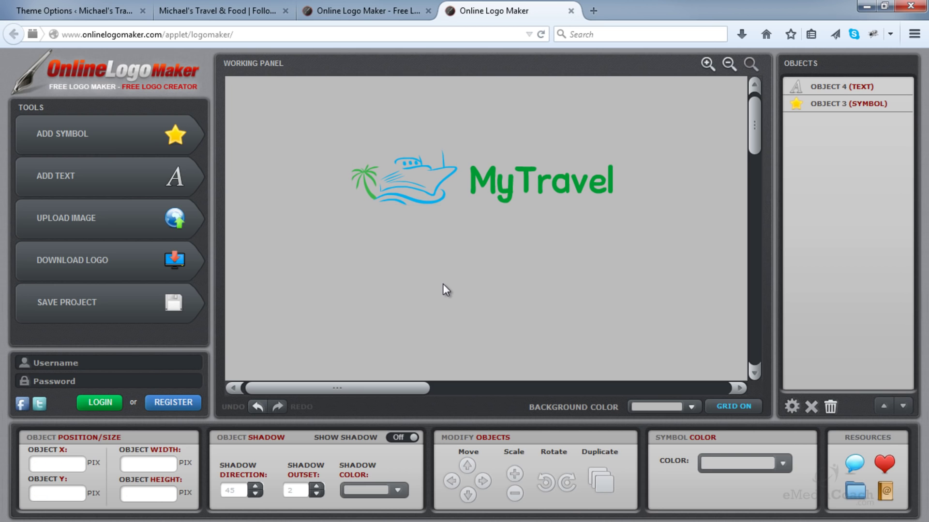
pyautogui.click(683, 414)
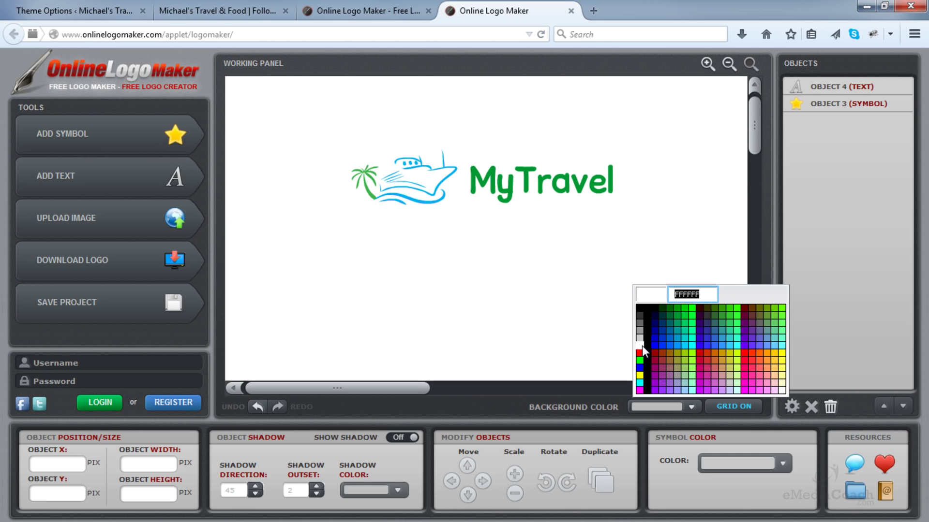
pyautogui.click(642, 345)
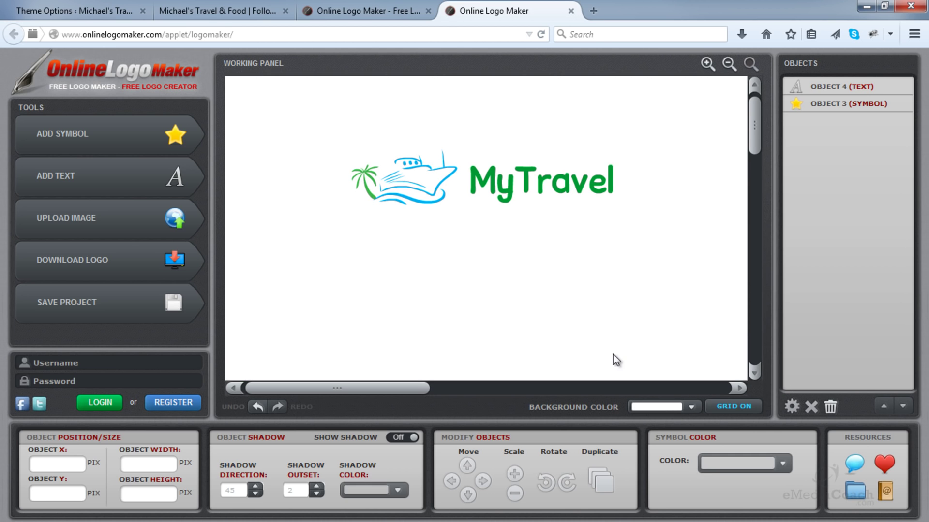
pyautogui.click(144, 274)
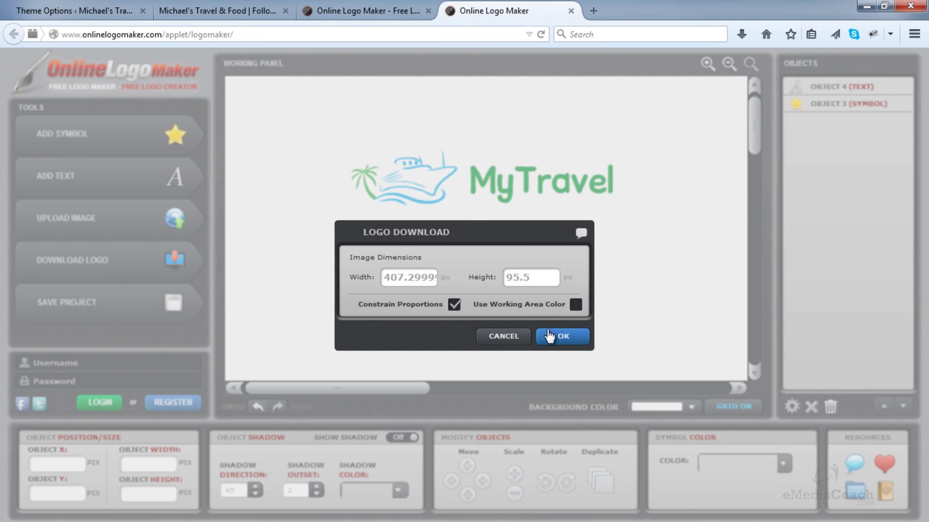
# - Save the MyTravel logo as a PNG to the desktop and dismiss the success message
pyautogui.click(548, 334)
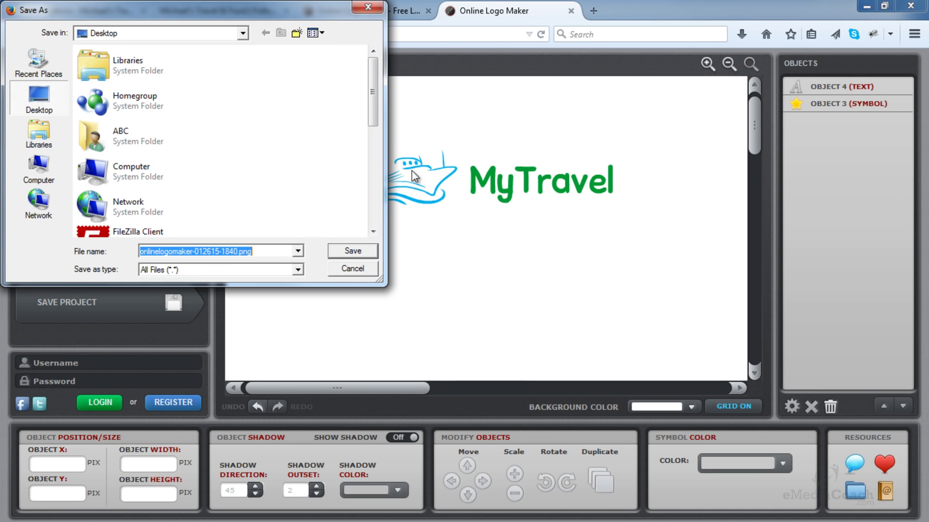
pyautogui.moveTo(375, 109); pyautogui.dragTo(373, 221)
pyautogui.click(340, 247)
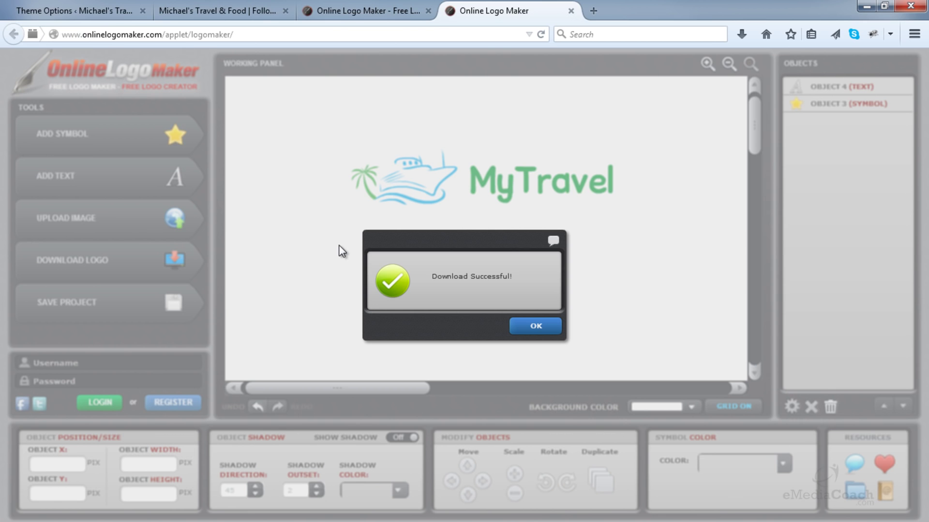
pyautogui.click(519, 332)
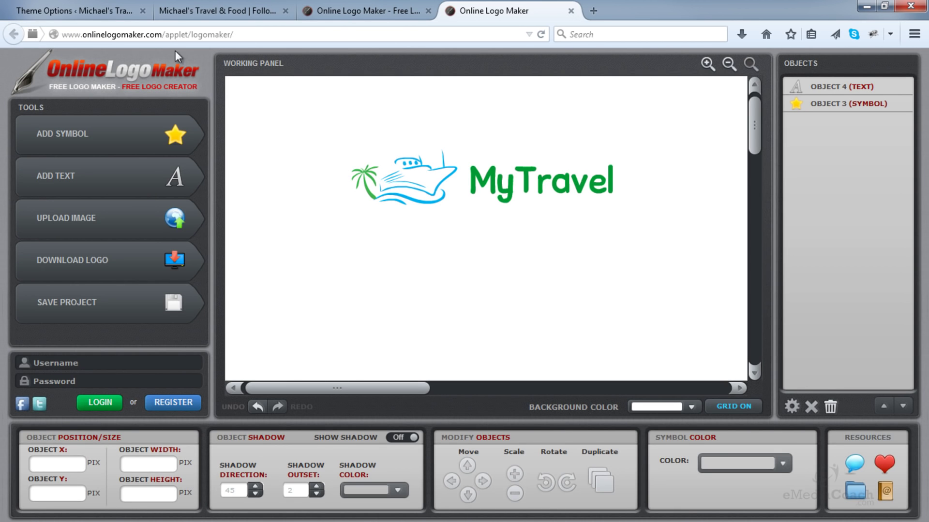
pyautogui.click(113, 12)
# - Upload onlinelogomaker-012615-1840.png from the Desktop and insert it as the theme's Header Logo
pyautogui.click(724, 285)
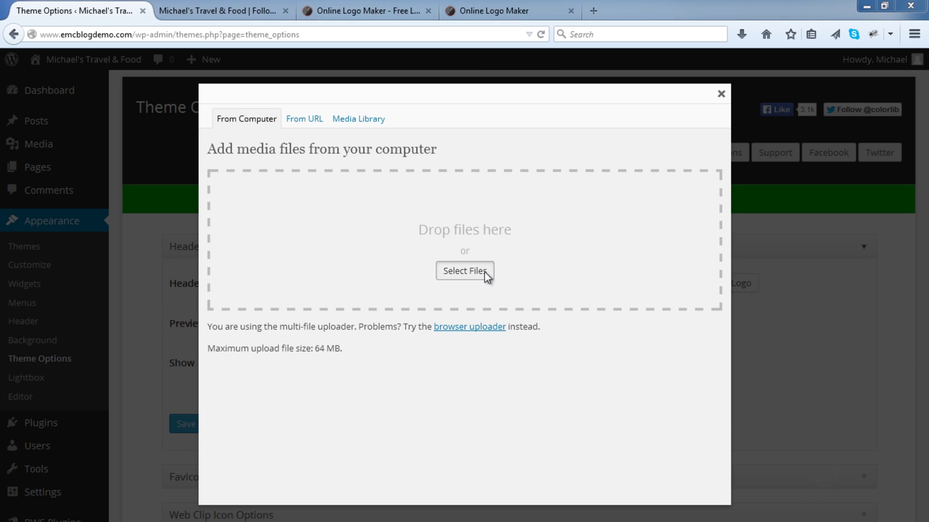
pyautogui.click(484, 272)
pyautogui.scroll(2, 97, 97)
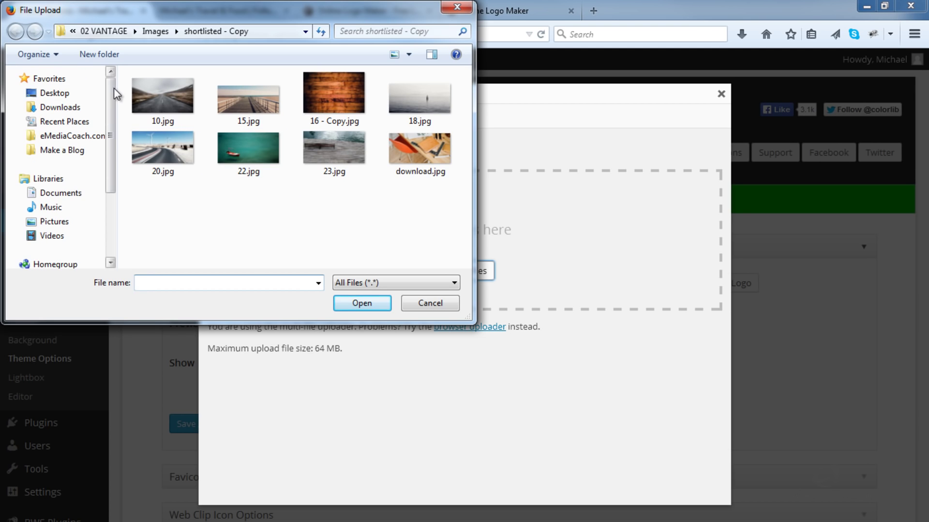
pyautogui.click(54, 92)
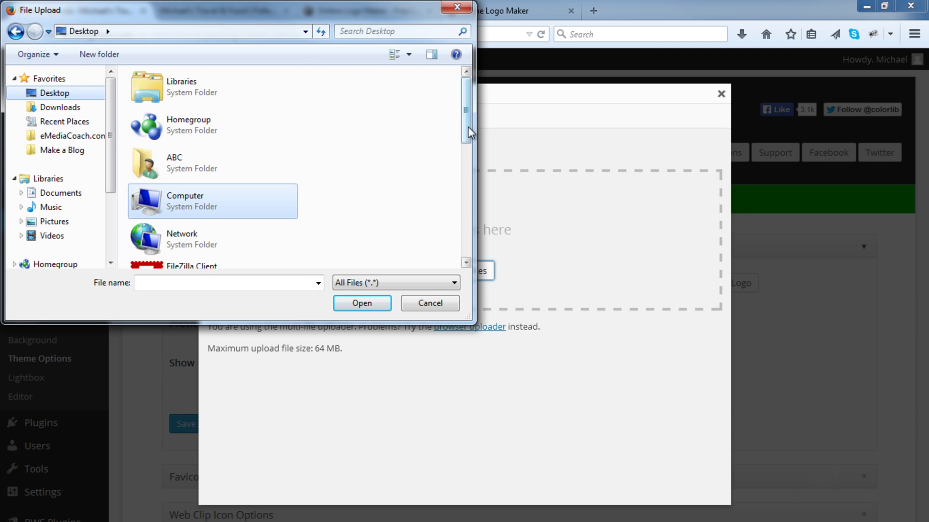
pyautogui.moveTo(468, 125); pyautogui.dragTo(472, 246)
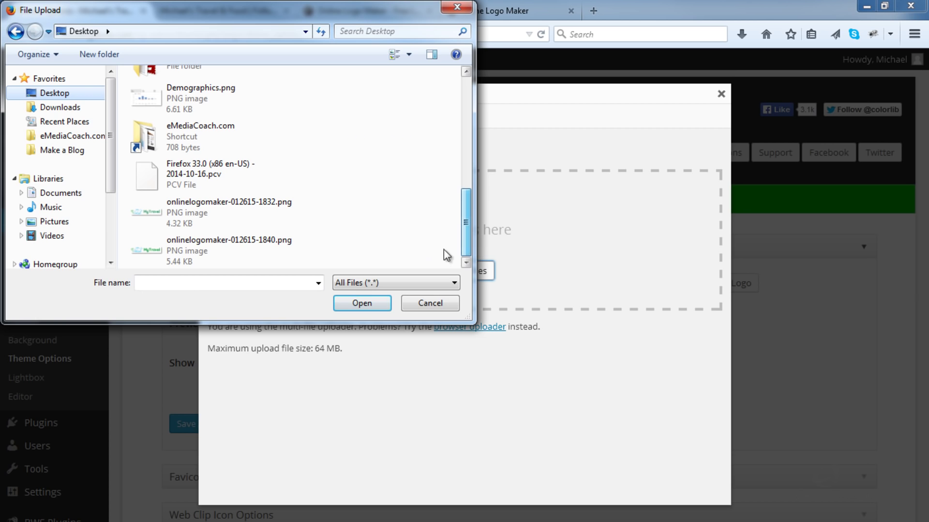
pyautogui.click(294, 251)
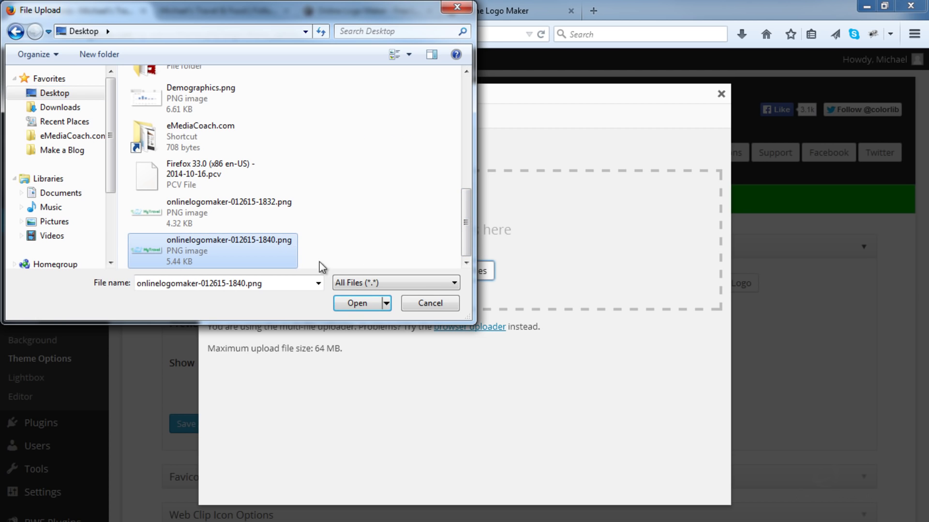
pyautogui.click(373, 303)
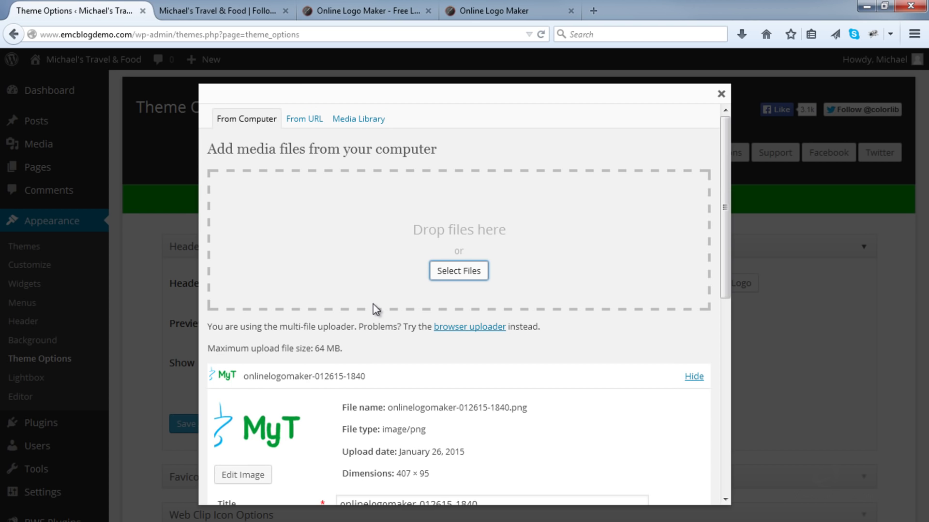
pyautogui.scroll(-10, 373, 303)
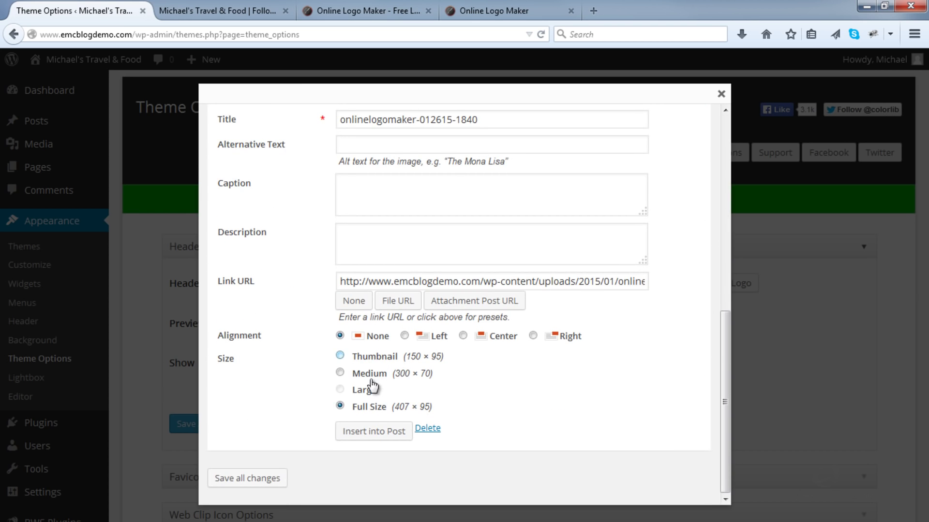
pyautogui.click(369, 432)
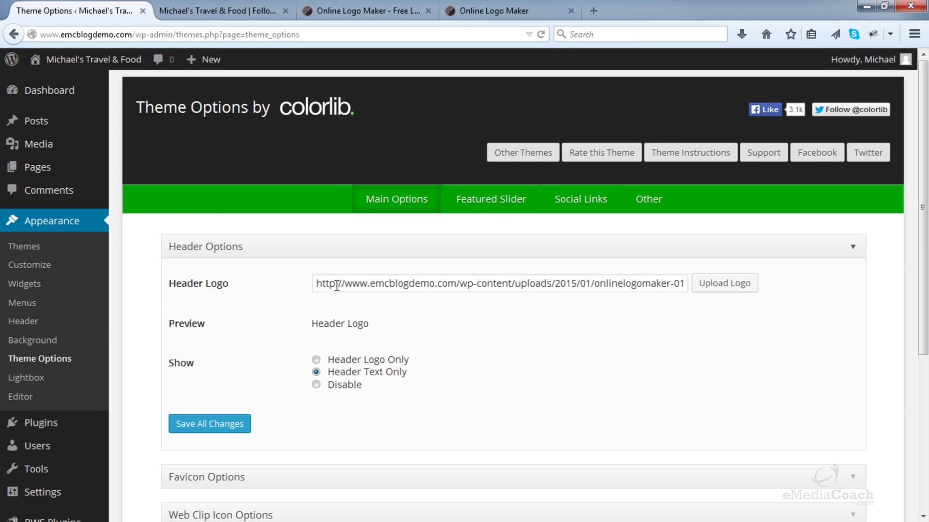
# - Save the new logo, then set Header Options to Header Logo Only and save again
pyautogui.click(202, 425)
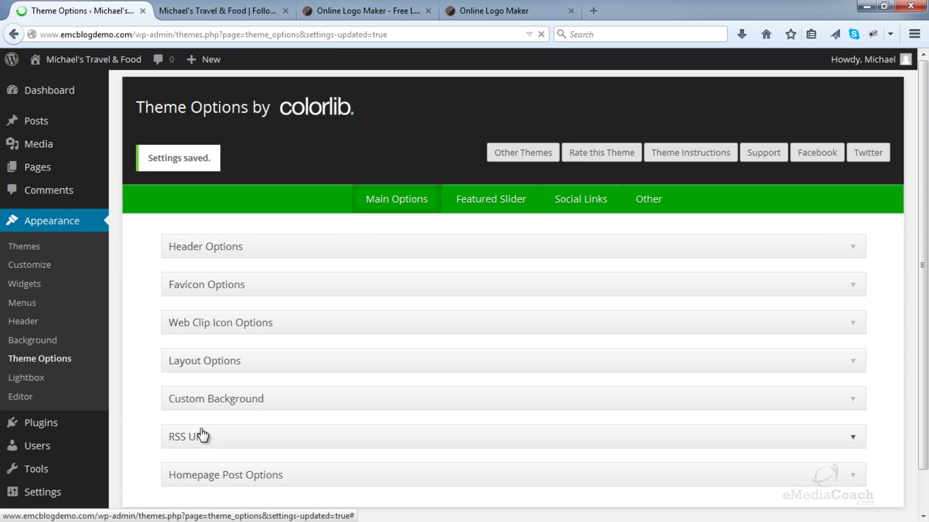
pyautogui.click(255, 249)
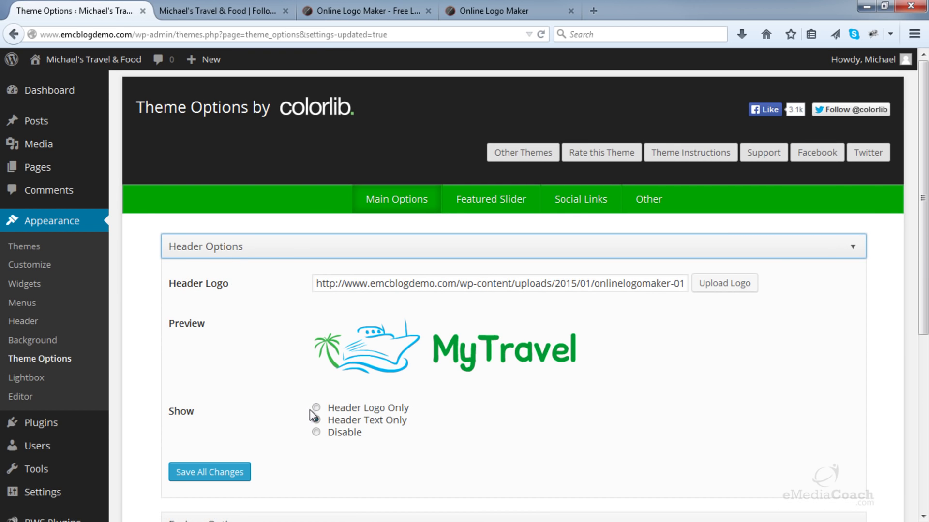
pyautogui.click(316, 409)
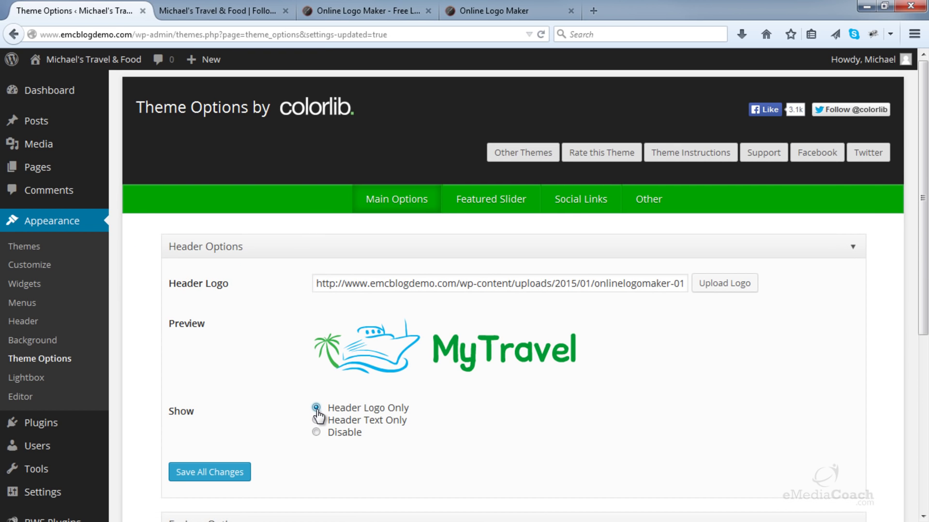
pyautogui.click(207, 473)
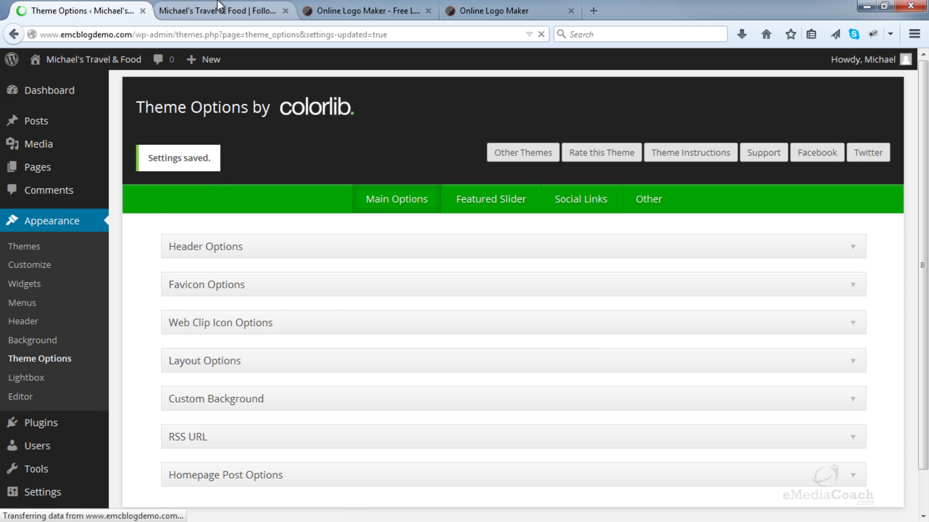
# - Reload the blog's front page to confirm the MyTravel logo appears in the header
pyautogui.click(265, 13)
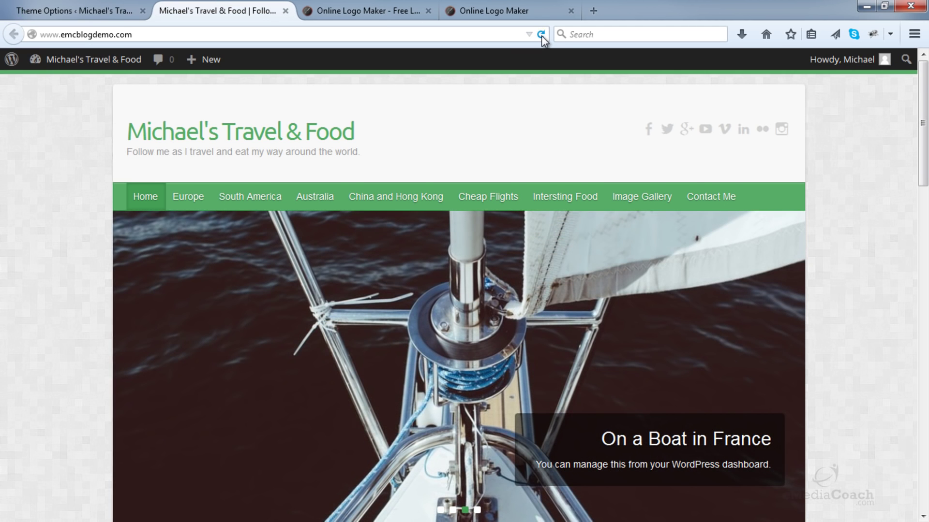
pyautogui.click(541, 35)
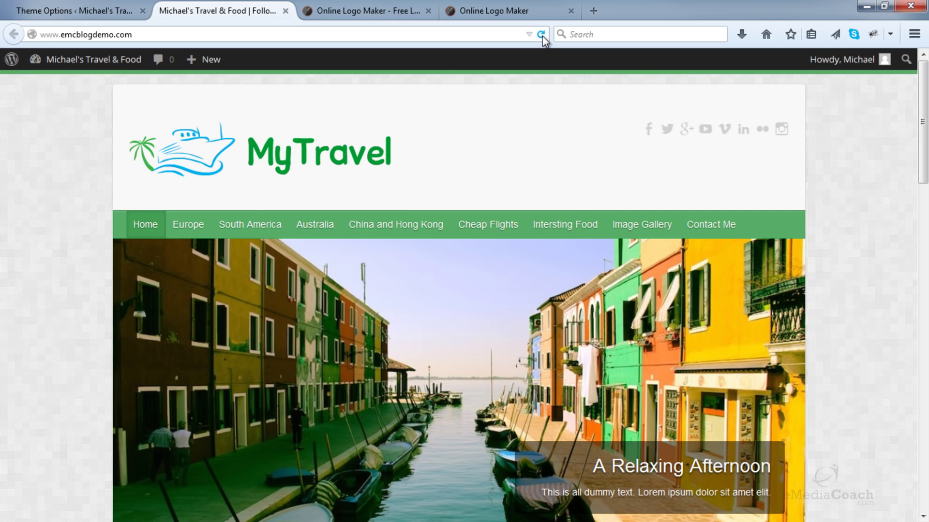
pyautogui.click(531, 14)
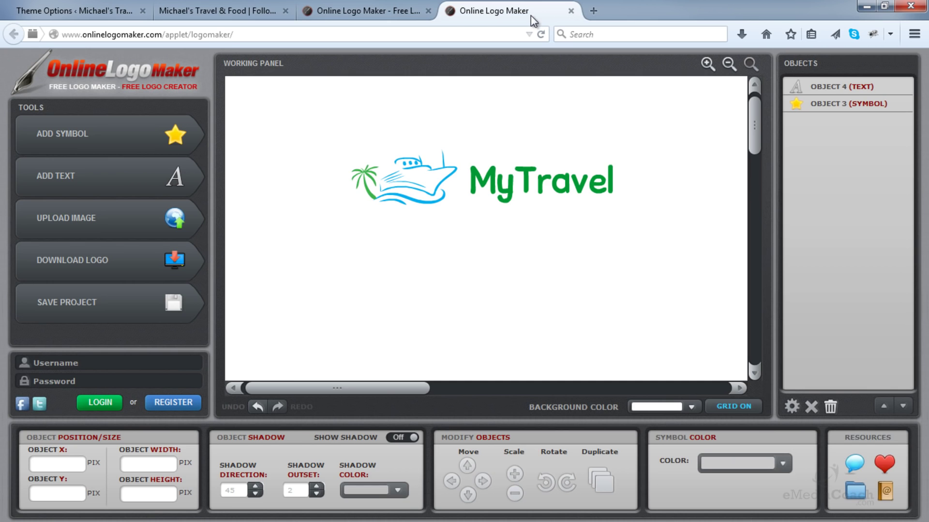
# - Delete the MyTravel text from the logo and shrink the ship symbol slightly
pyautogui.click(514, 186)
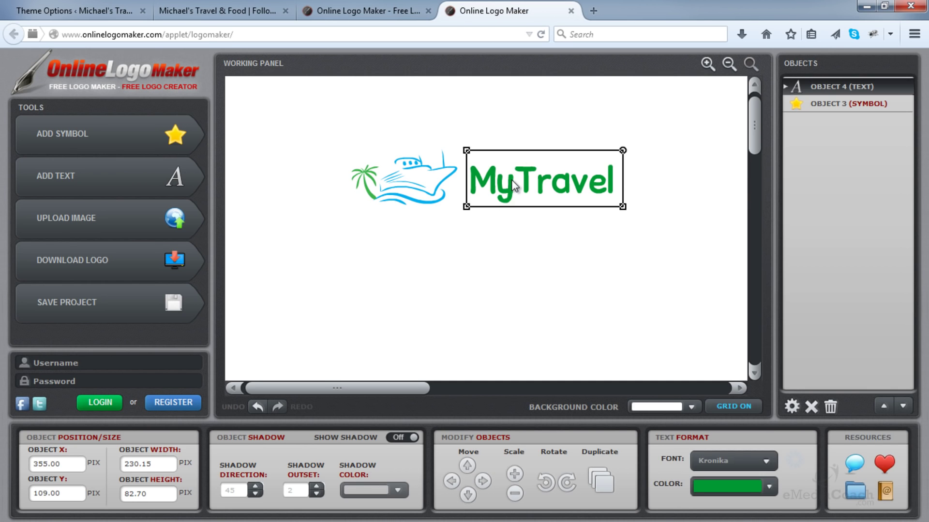
pyautogui.press('Delete')
pyautogui.click(436, 191)
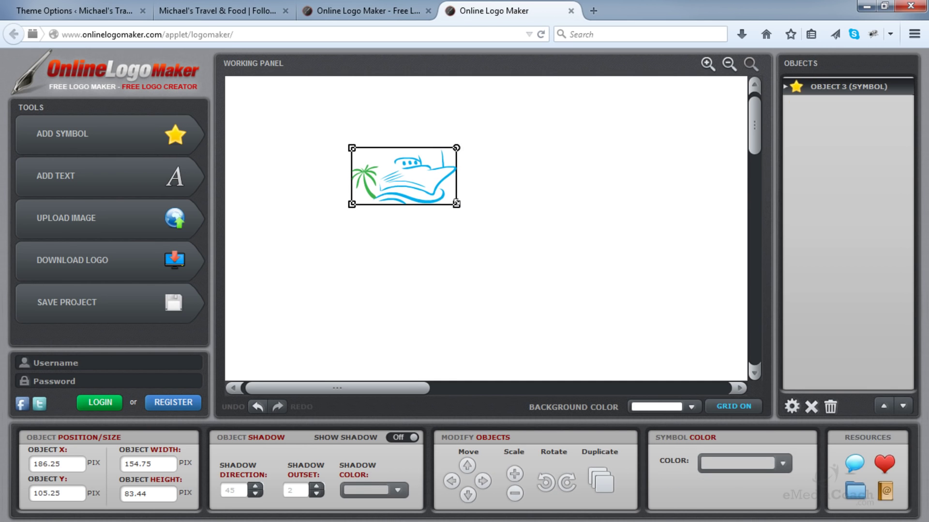
pyautogui.moveTo(456, 204); pyautogui.dragTo(446, 197)
pyautogui.click(491, 199)
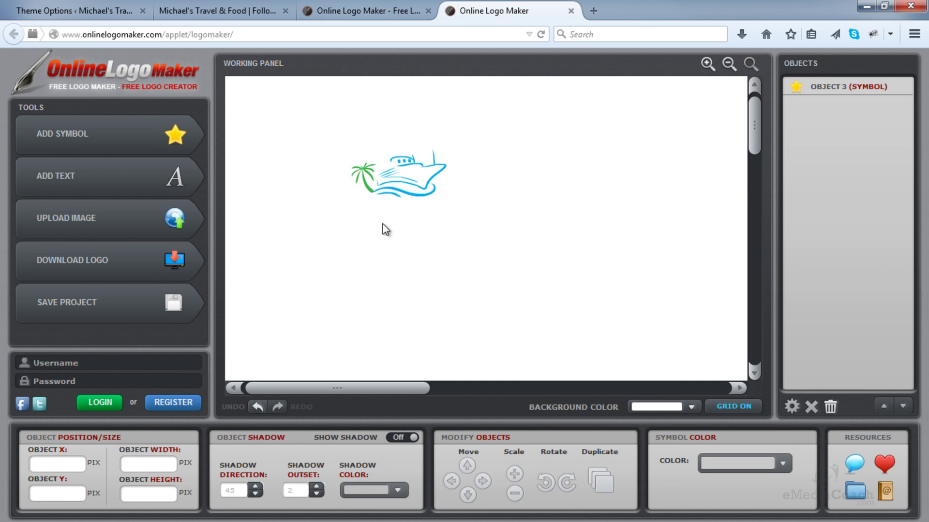
# - Download the ship-only logo as a PNG to the desktop, then reopen Theme Options' Header Options
pyautogui.click(164, 264)
pyautogui.click(562, 336)
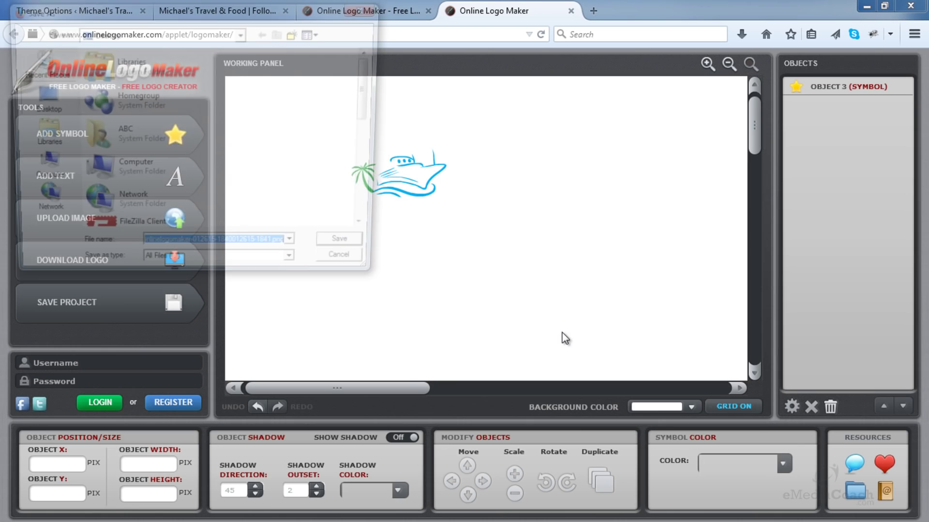
pyautogui.click(349, 254)
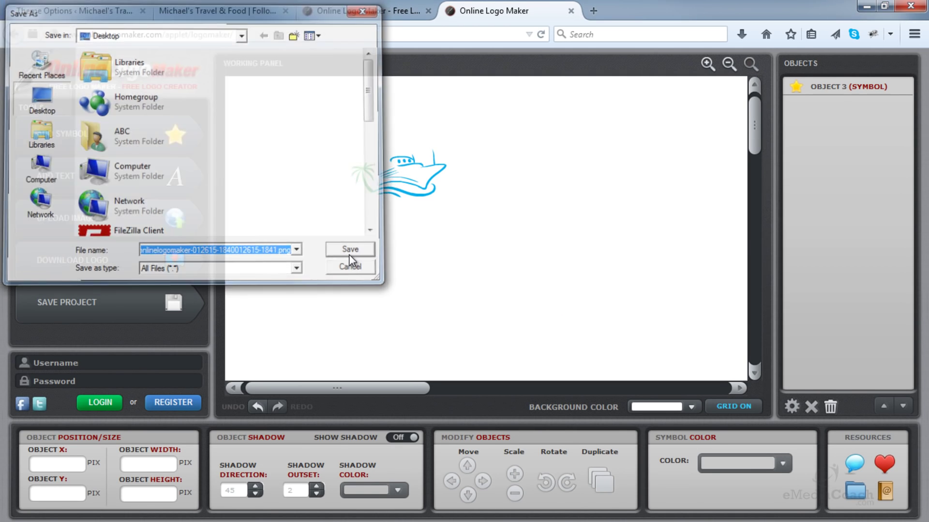
pyautogui.click(532, 327)
pyautogui.click(98, 12)
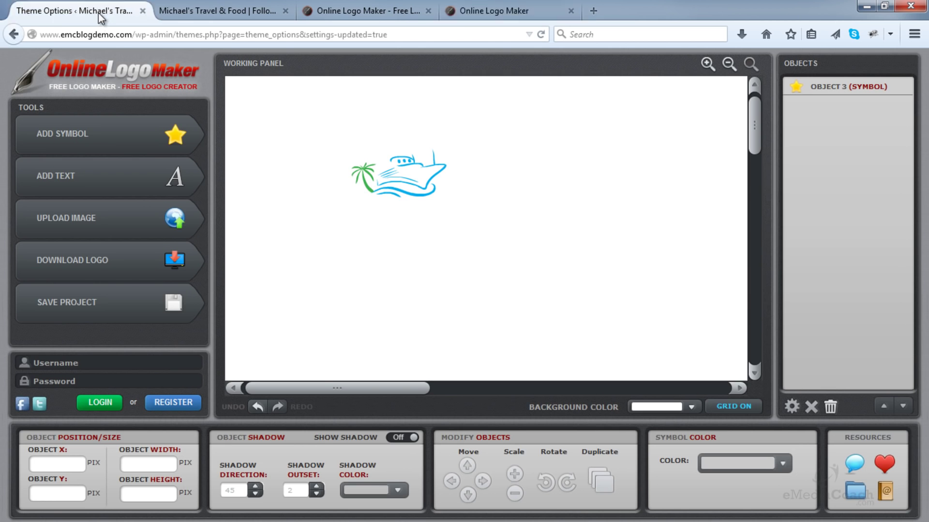
pyautogui.click(203, 249)
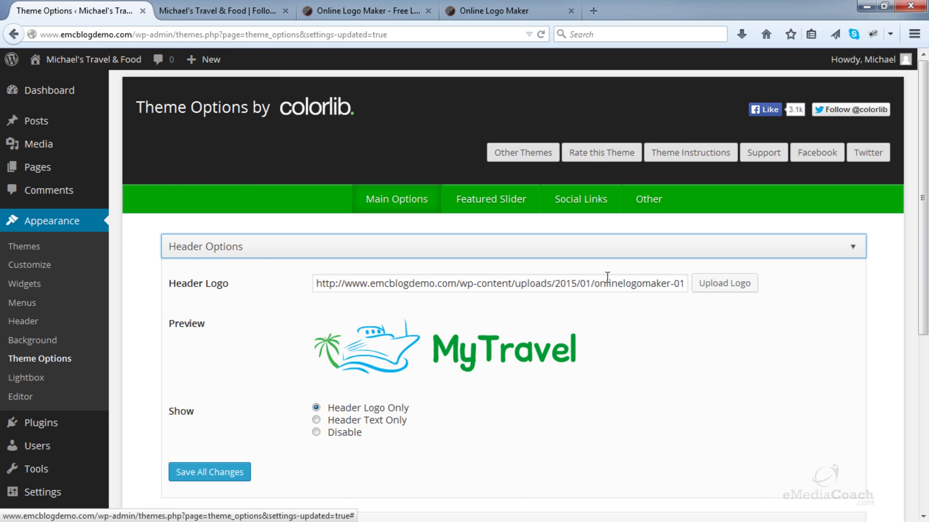
# - Upload the downloaded ship-only logo PNG and insert it as the Header Logo
pyautogui.click(704, 285)
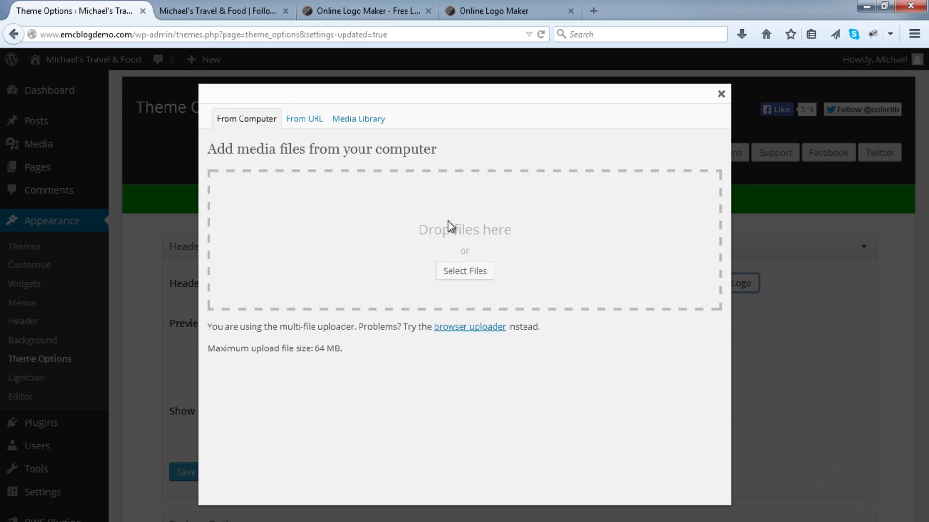
pyautogui.click(462, 269)
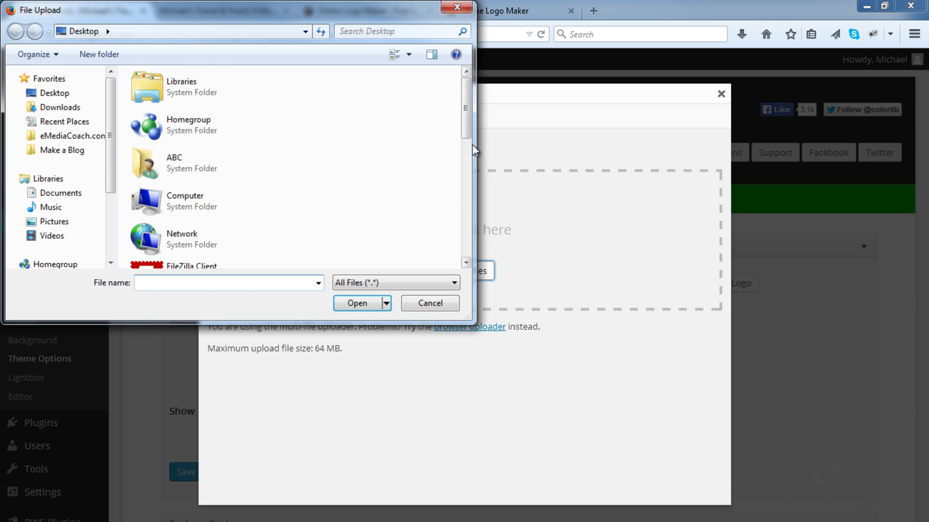
pyautogui.moveTo(469, 121); pyautogui.dragTo(466, 232)
pyautogui.doubleClick(280, 251)
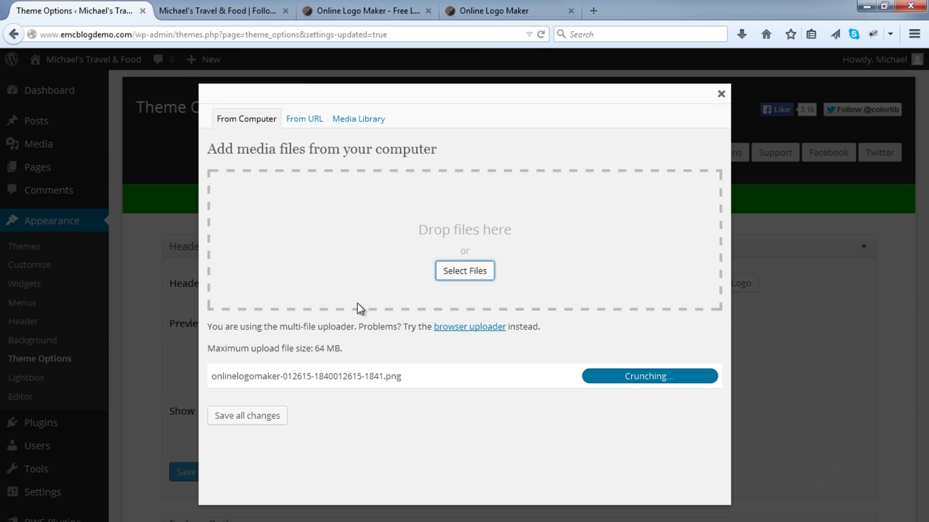
pyautogui.scroll(-10, 353, 317)
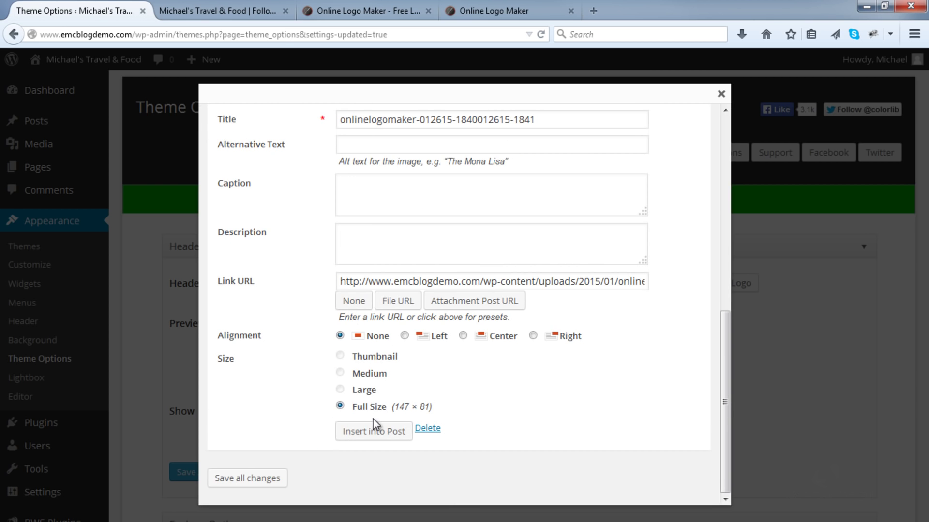
pyautogui.click(374, 430)
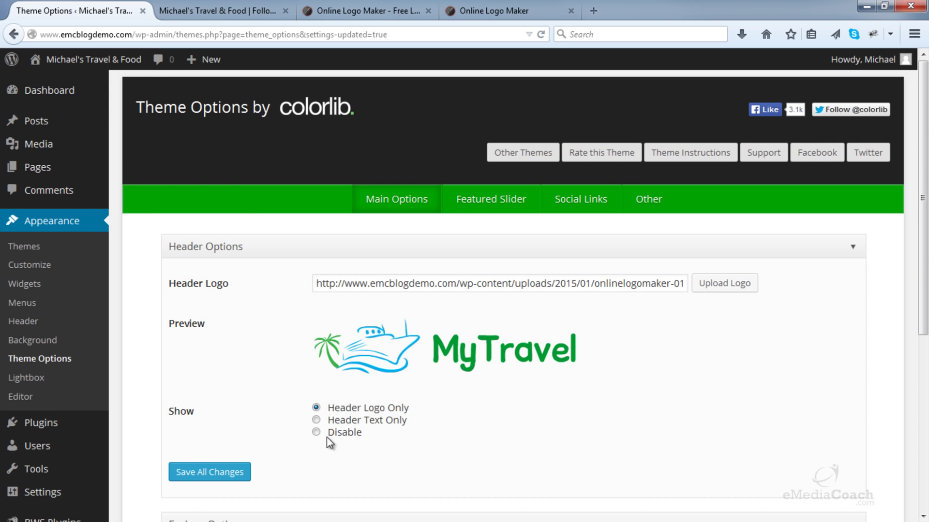
# - Save all theme options and reload the live site to see the ship-only logo
pyautogui.click(213, 472)
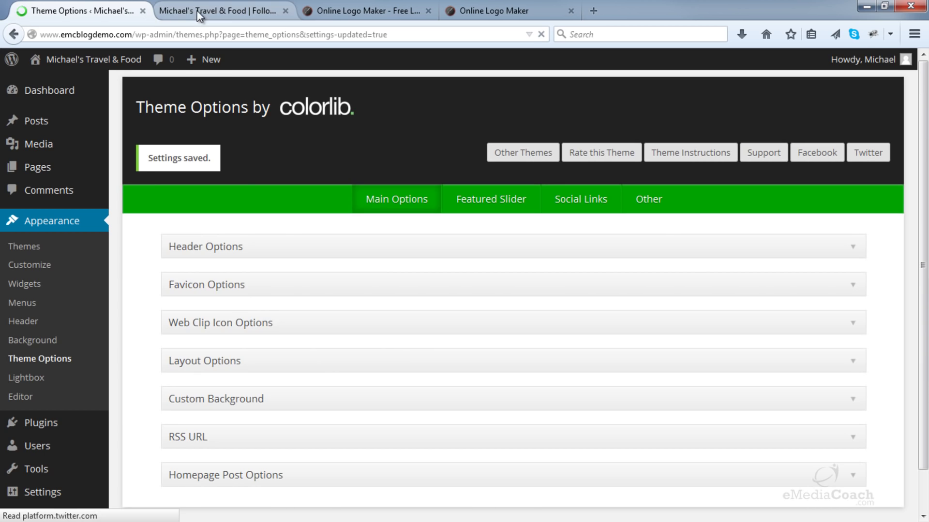
pyautogui.click(218, 11)
pyautogui.click(540, 35)
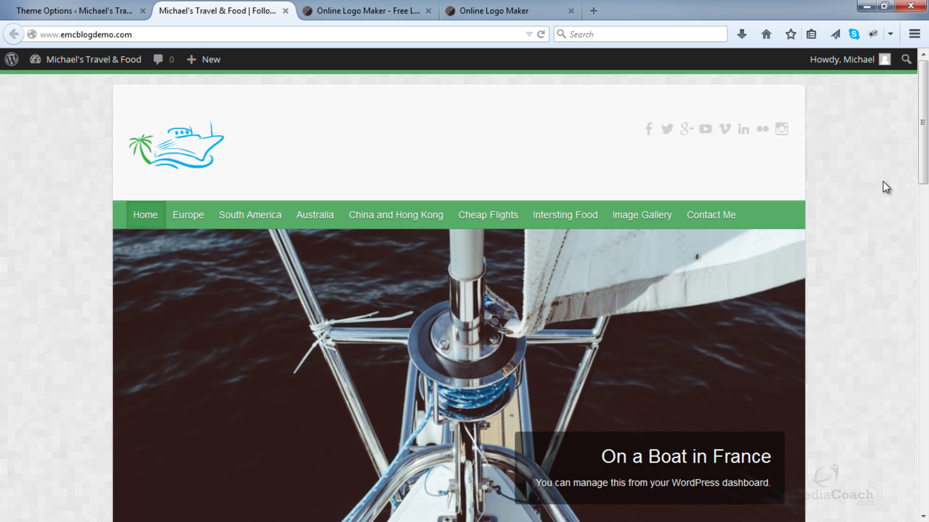
pyautogui.click(98, 9)
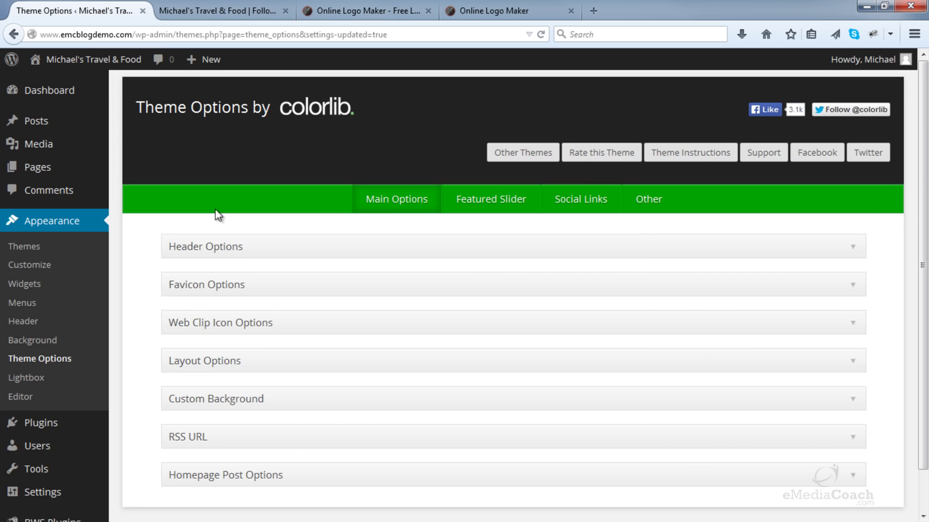
# - Review Header Options and the site's text-title header, then go to the admin Dashboard
pyautogui.click(220, 246)
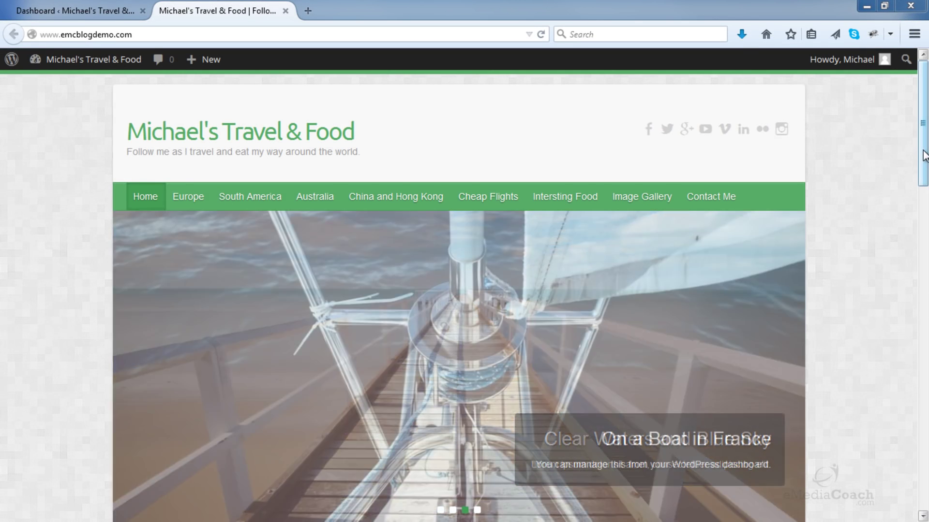
pyautogui.moveTo(923, 171); pyautogui.dragTo(922, 123)
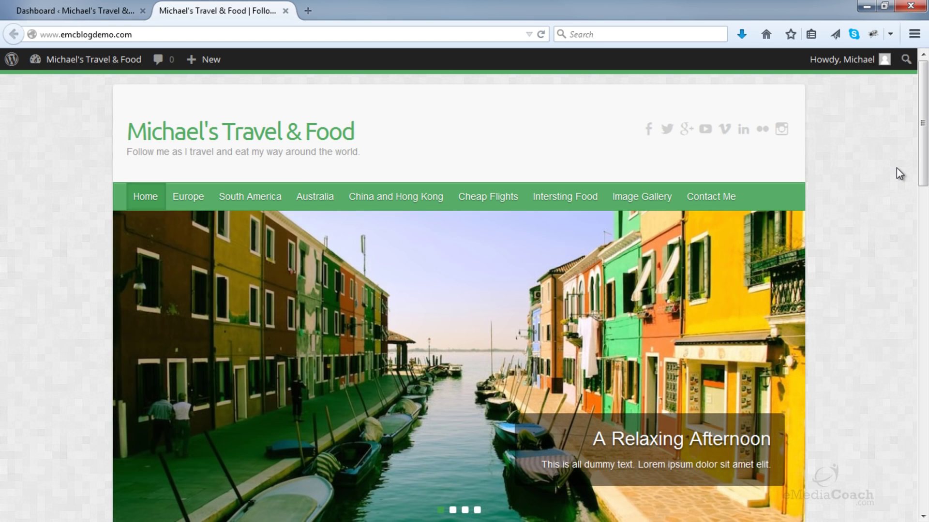
pyautogui.click(91, 11)
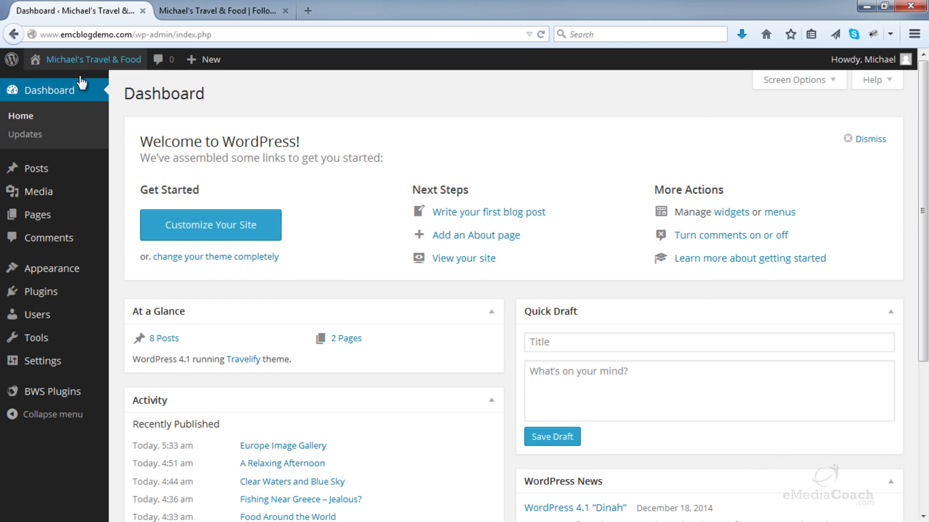
# - Remove the site's current background image under Appearance > Background
pyautogui.moveTo(59, 274)
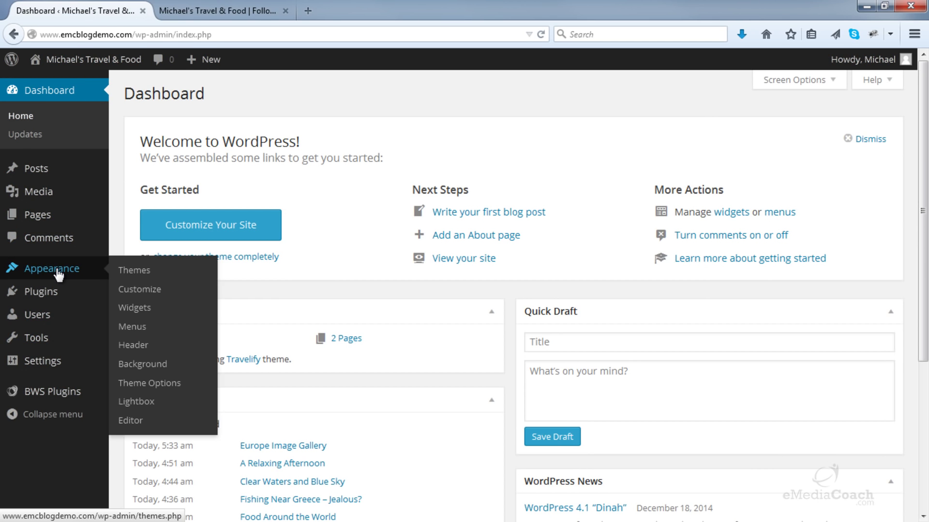
pyautogui.click(161, 367)
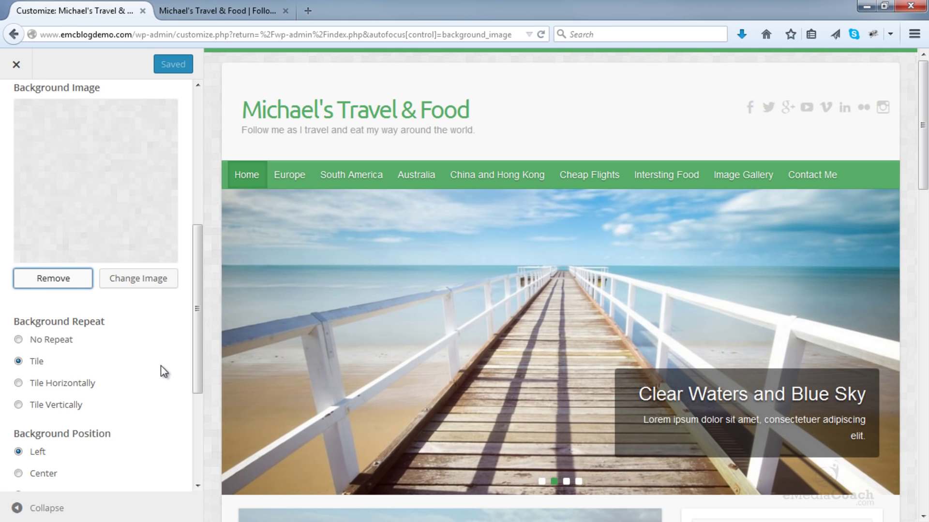
pyautogui.click(73, 285)
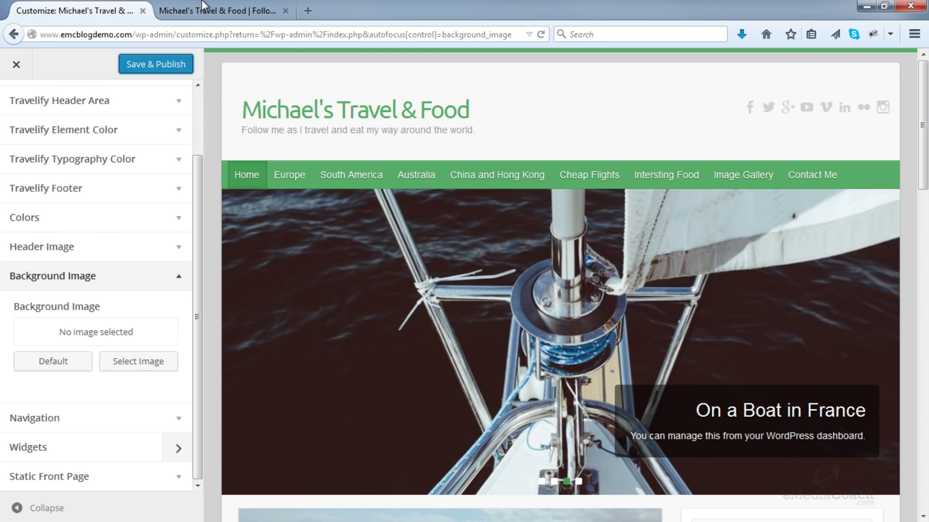
# - Reload the live site and scroll through it to confirm the plain white background
pyautogui.click(203, 8)
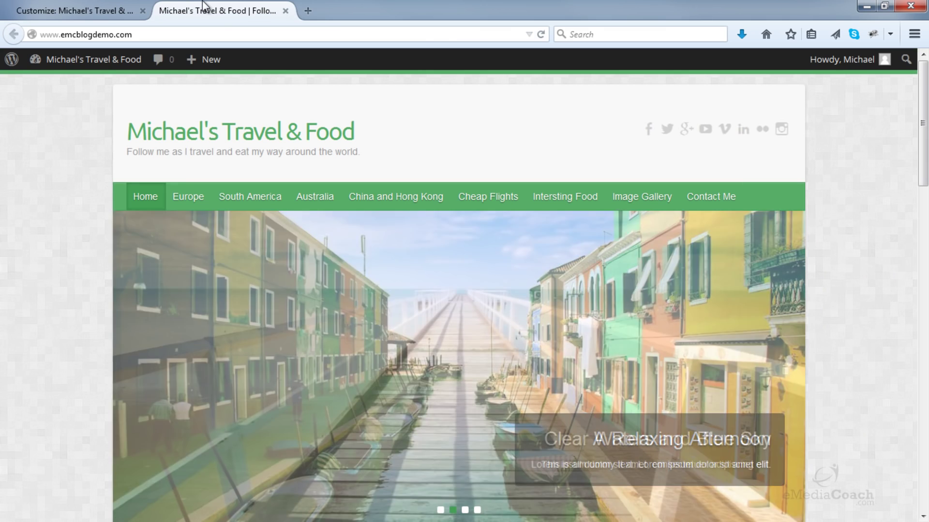
pyautogui.click(529, 39)
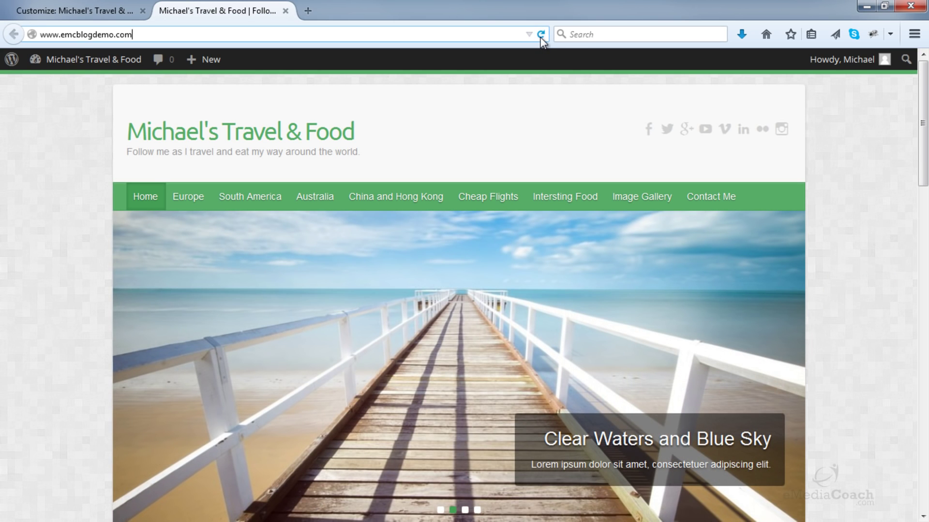
pyautogui.click(540, 34)
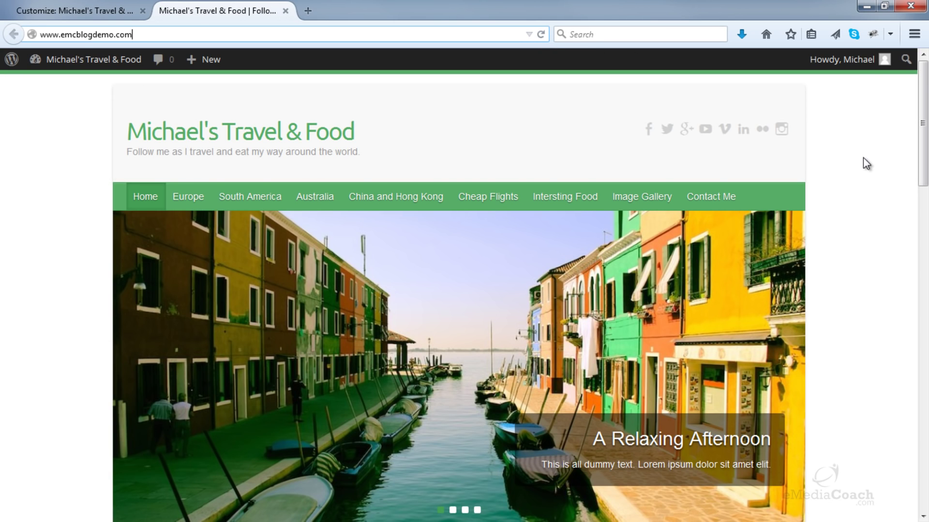
pyautogui.scroll(-13, 866, 163)
pyautogui.scroll(7, 865, 163)
pyautogui.scroll(-7, 866, 163)
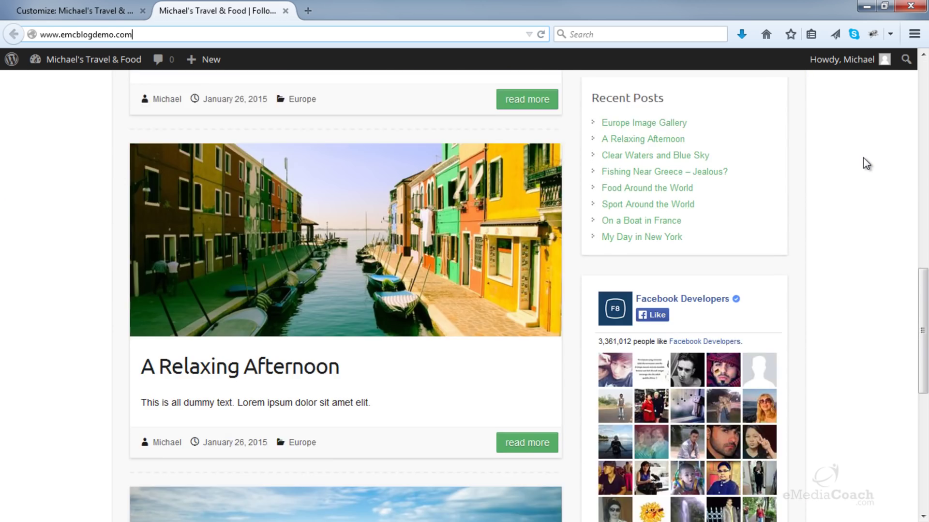
pyautogui.scroll(12, 866, 164)
pyautogui.click(118, 8)
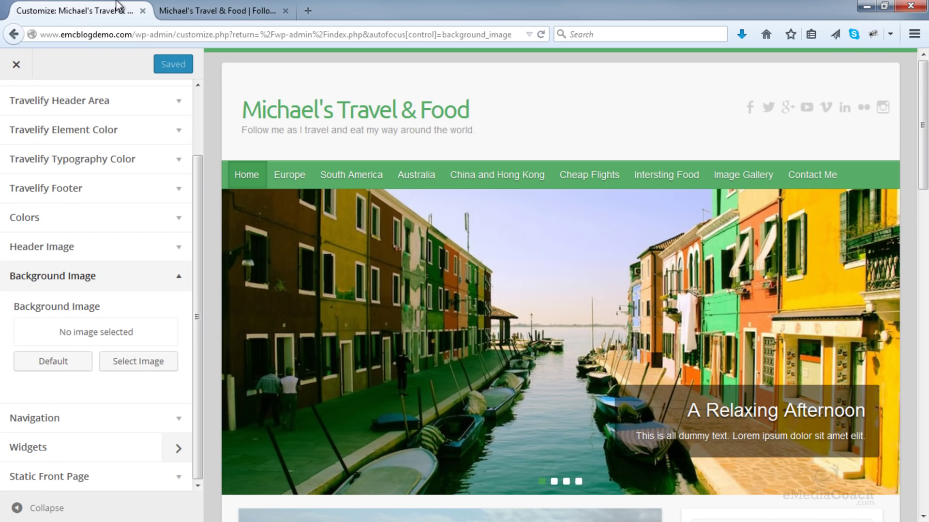
# - Upload the white-sand beach photo from Make a Blog > Images as the new background
pyautogui.click(131, 358)
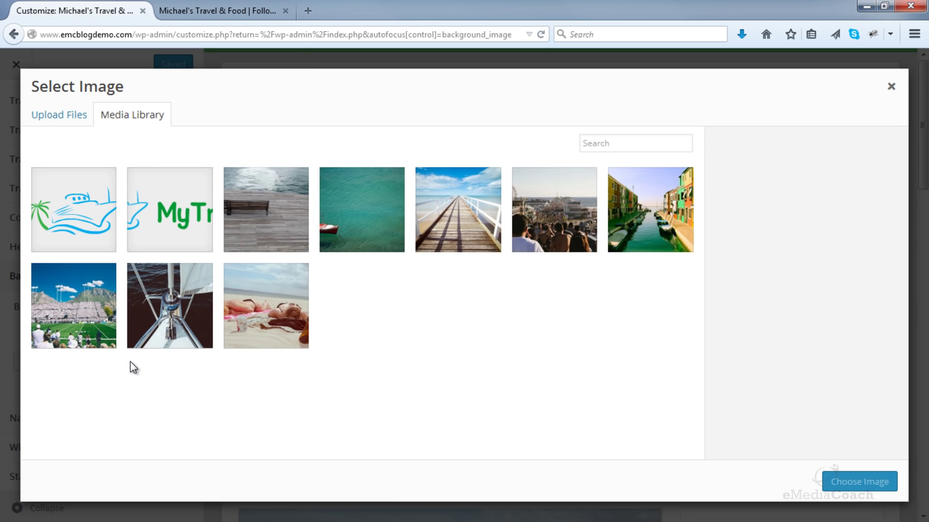
pyautogui.click(55, 117)
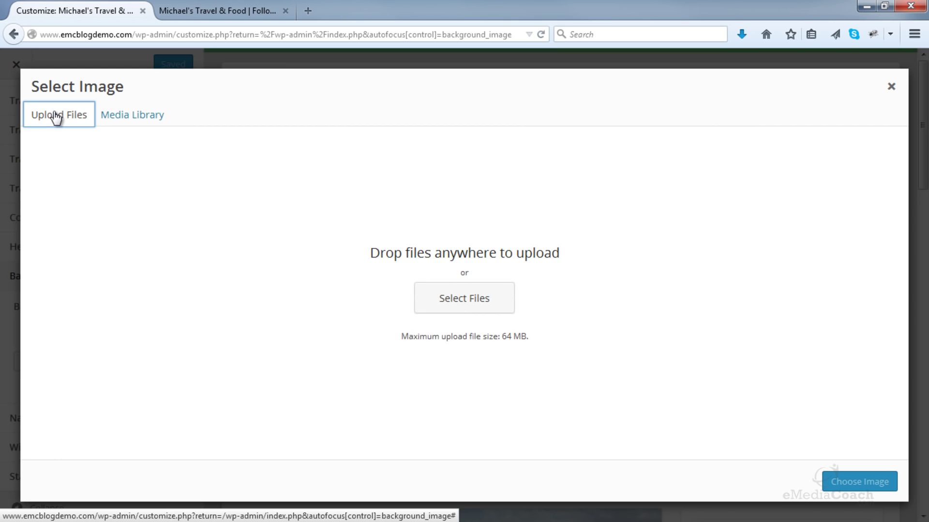
pyautogui.click(425, 297)
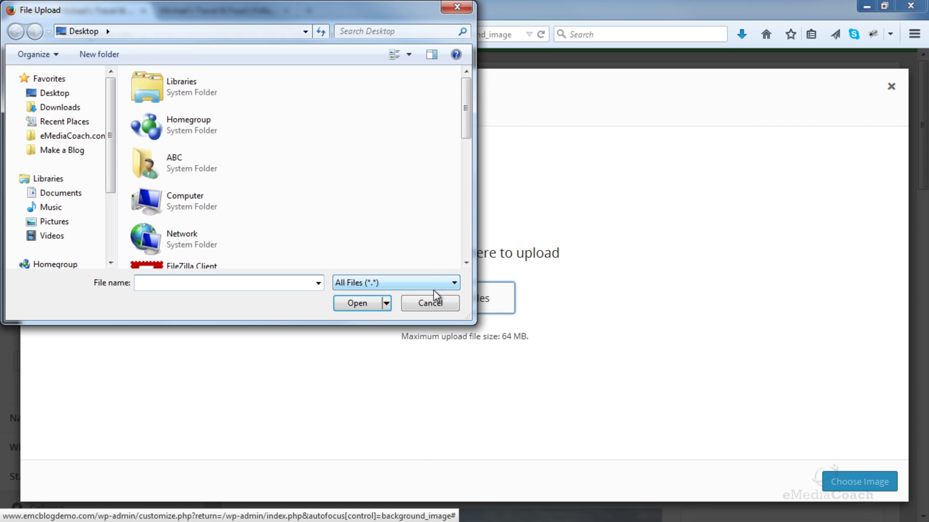
pyautogui.click(30, 151)
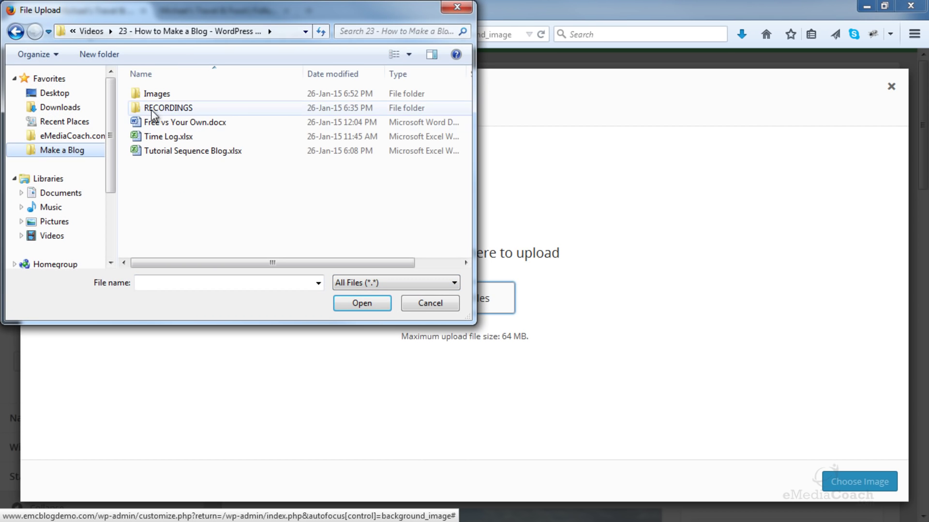
pyautogui.doubleClick(172, 94)
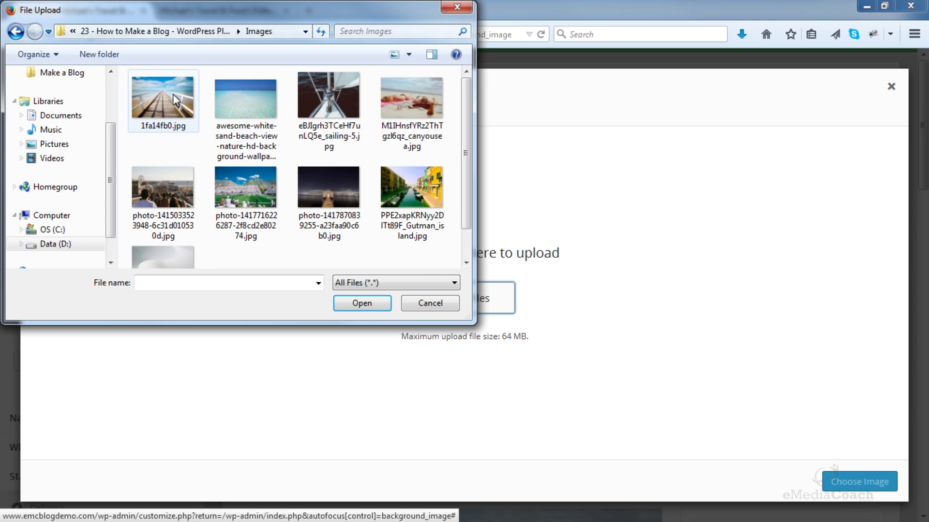
pyautogui.doubleClick(255, 91)
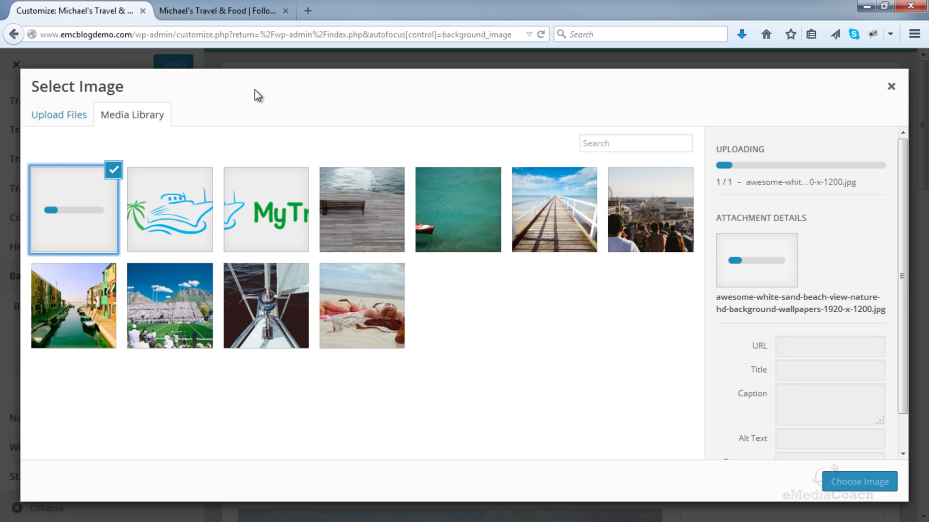
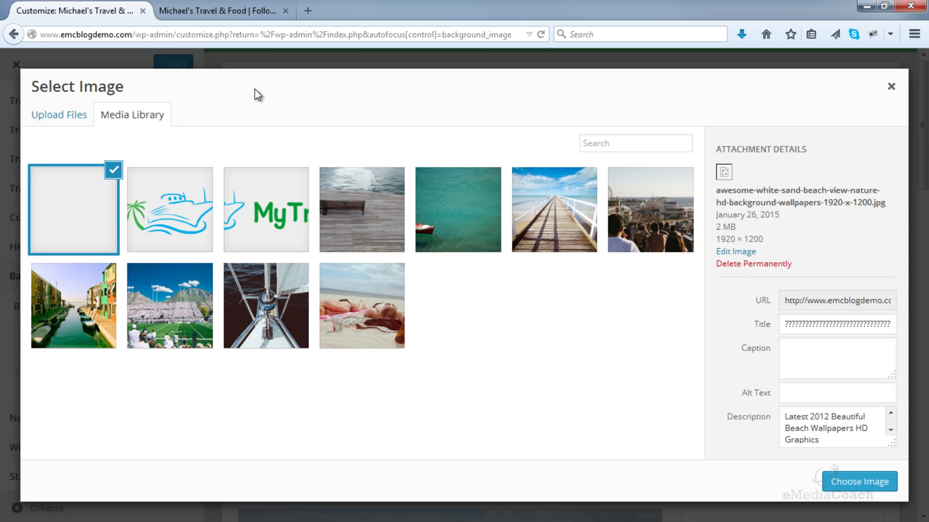
# - Upload White-Sands-03.jpg and set the clear turquoise beach photo as the background image
pyautogui.click(72, 125)
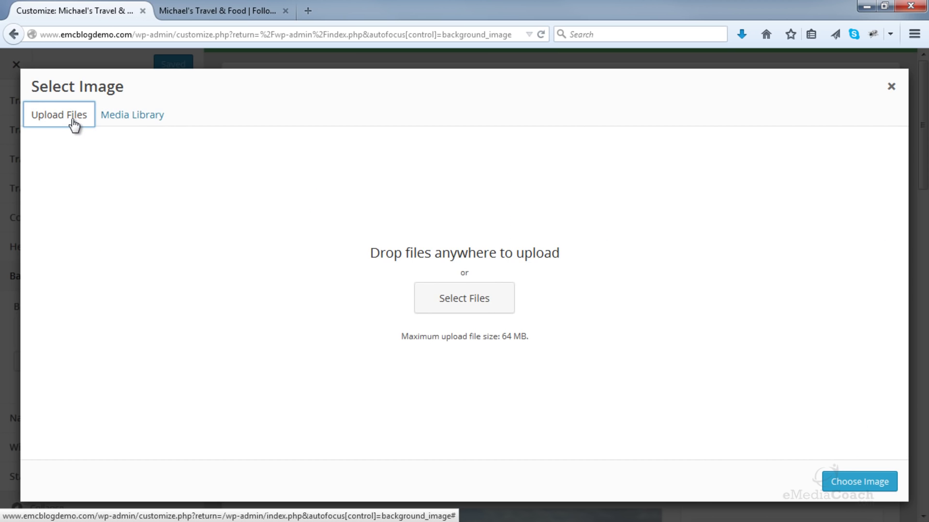
pyautogui.click(445, 299)
pyautogui.doubleClick(182, 259)
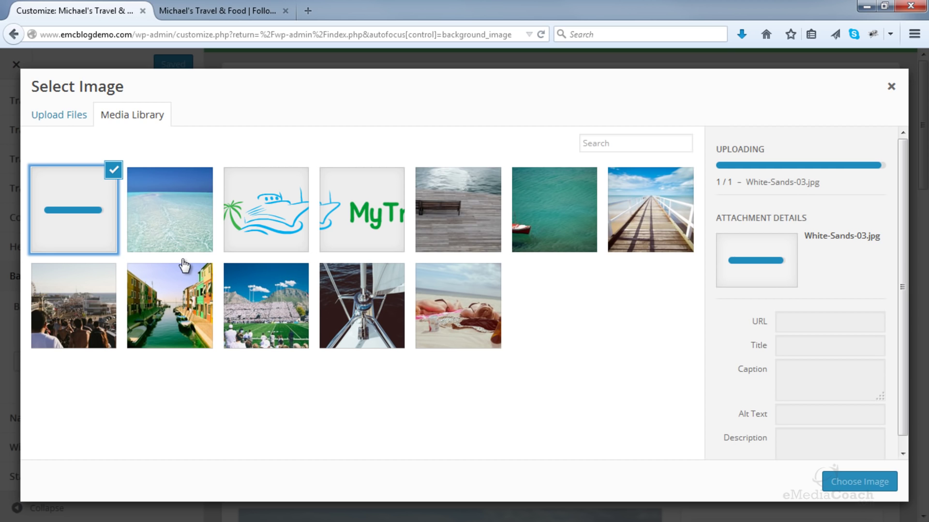
pyautogui.click(164, 226)
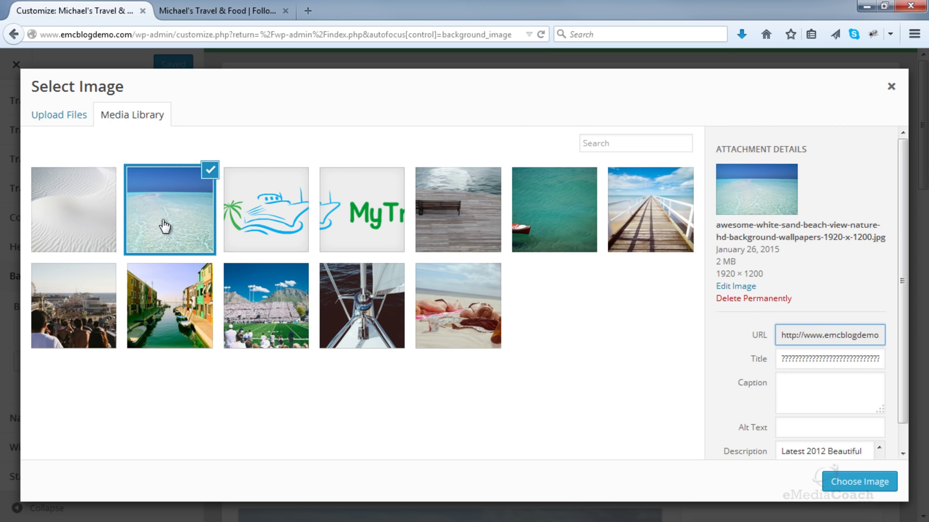
pyautogui.click(847, 482)
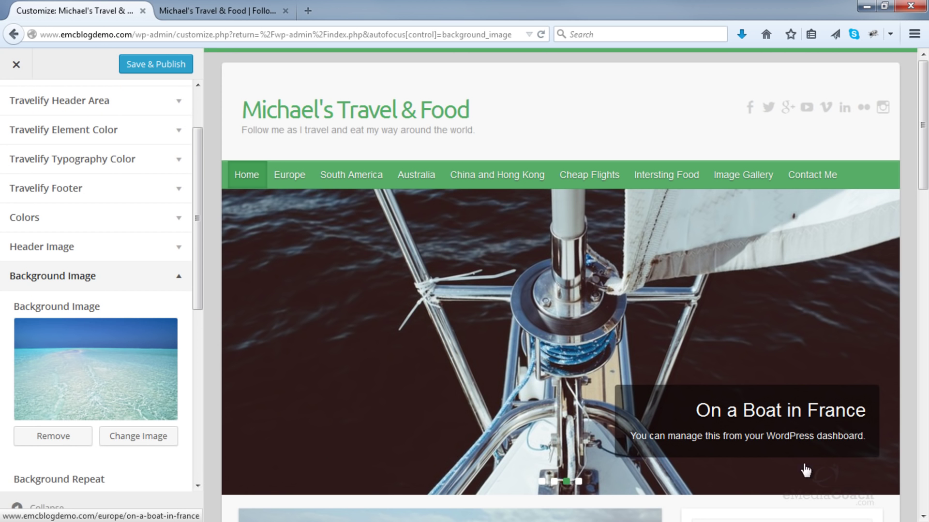
# - Set the background to No Repeat with Center position, publish, and bring up the live site
pyautogui.moveTo(198, 277); pyautogui.dragTo(193, 387)
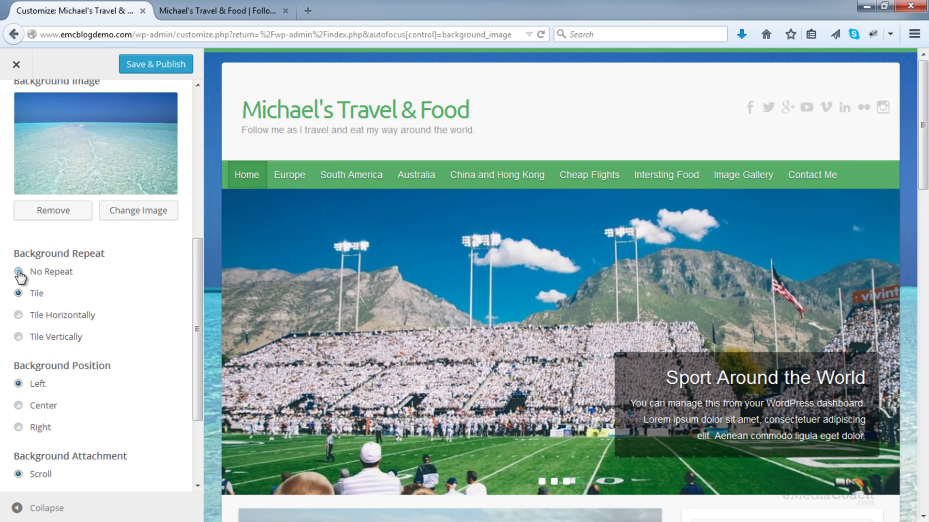
pyautogui.scroll(-2, 21, 295)
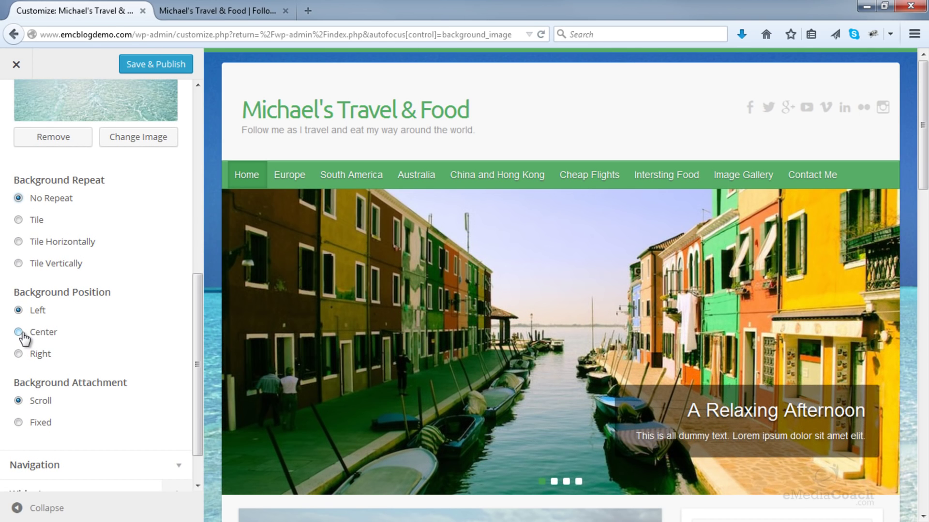
pyautogui.click(20, 333)
pyautogui.scroll(-2, 23, 334)
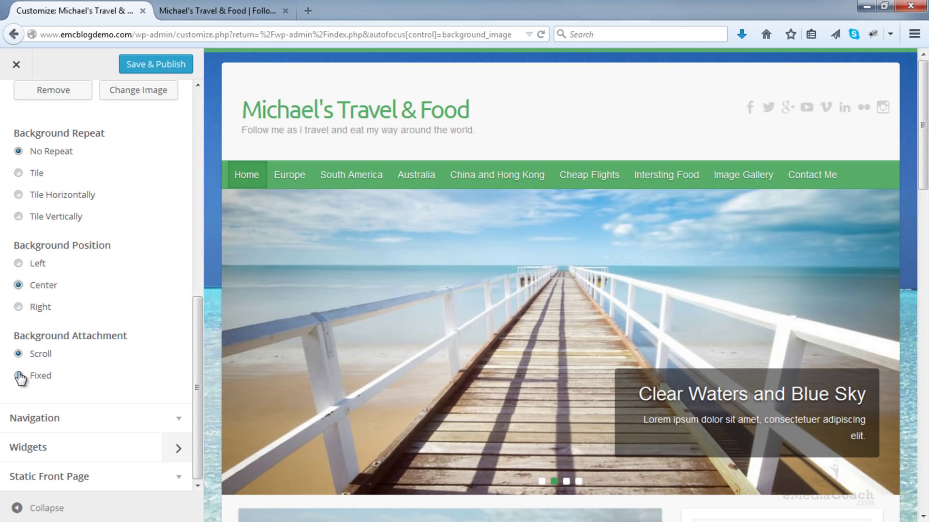
pyautogui.click(177, 63)
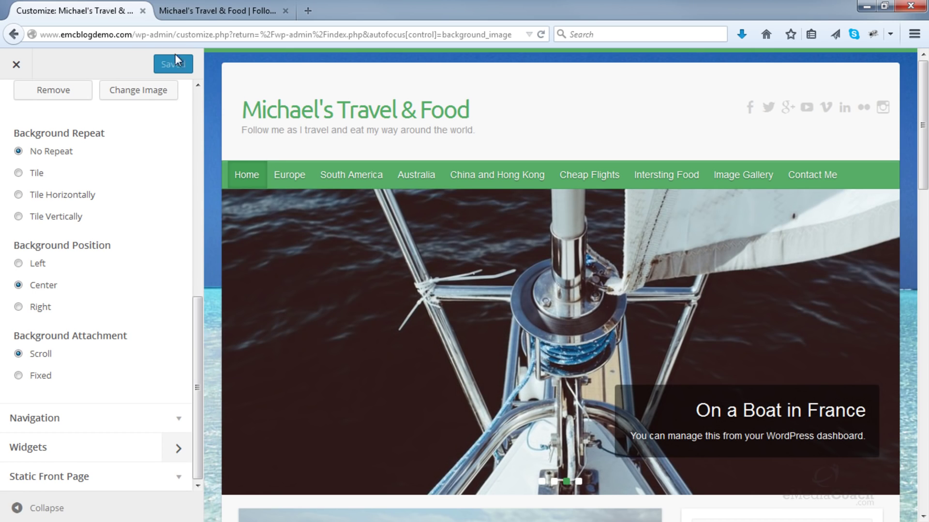
pyautogui.click(219, 10)
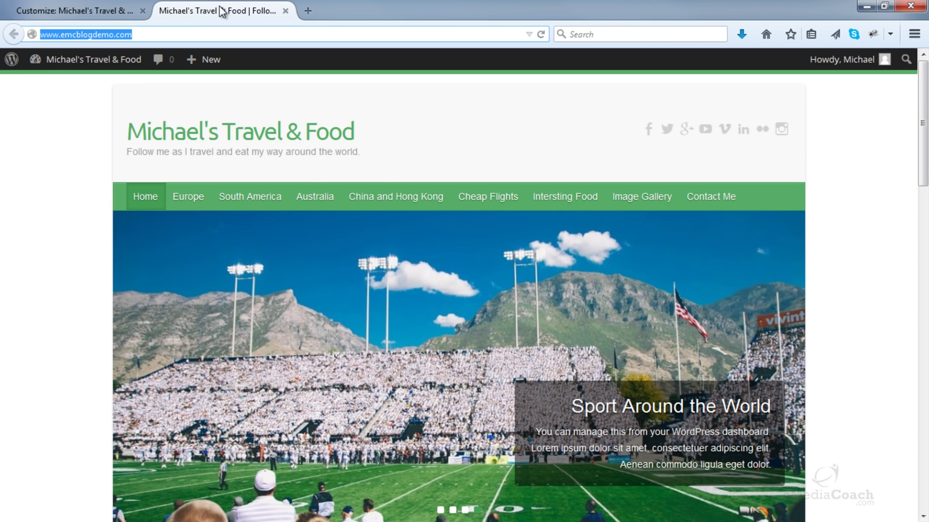
# - Reload the live site and scroll to check the turquoise beach background, then return to Customize
pyautogui.click(541, 34)
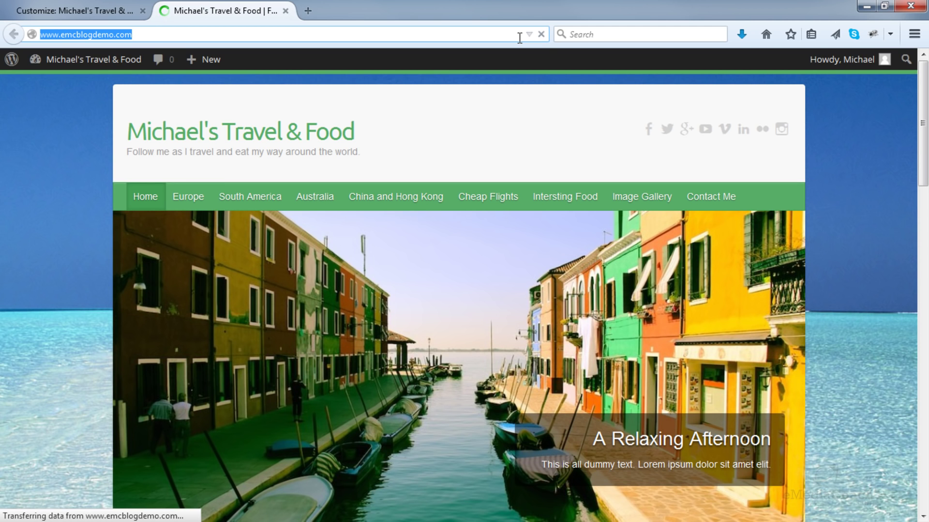
pyautogui.scroll(-7, 550, 134)
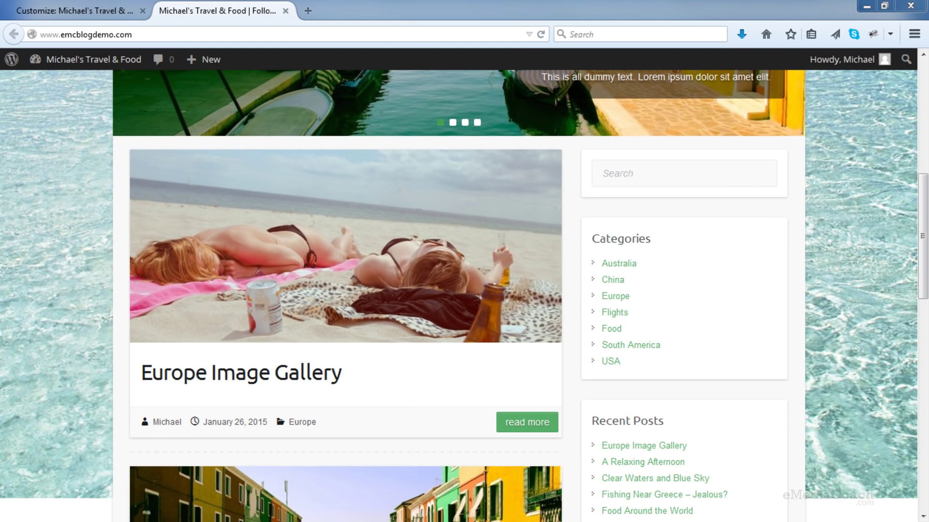
pyautogui.scroll(7, 891, 202)
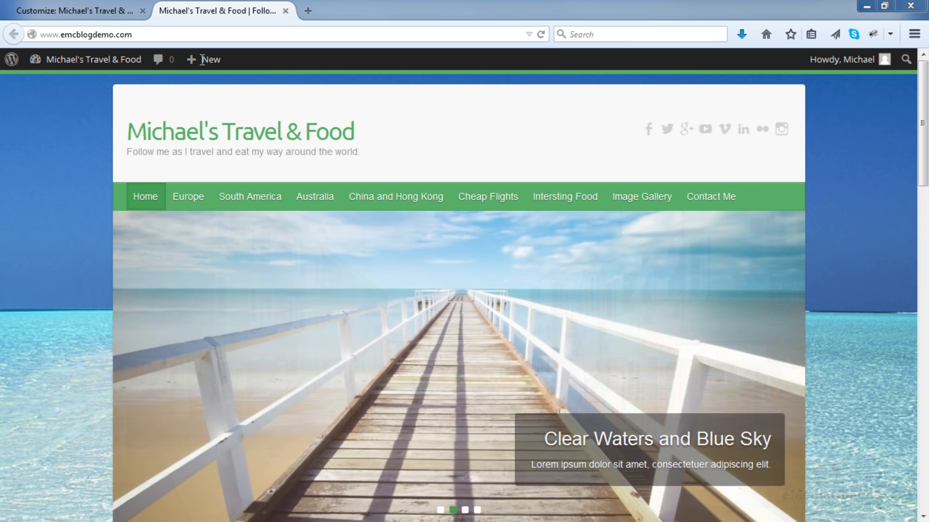
pyautogui.click(121, 12)
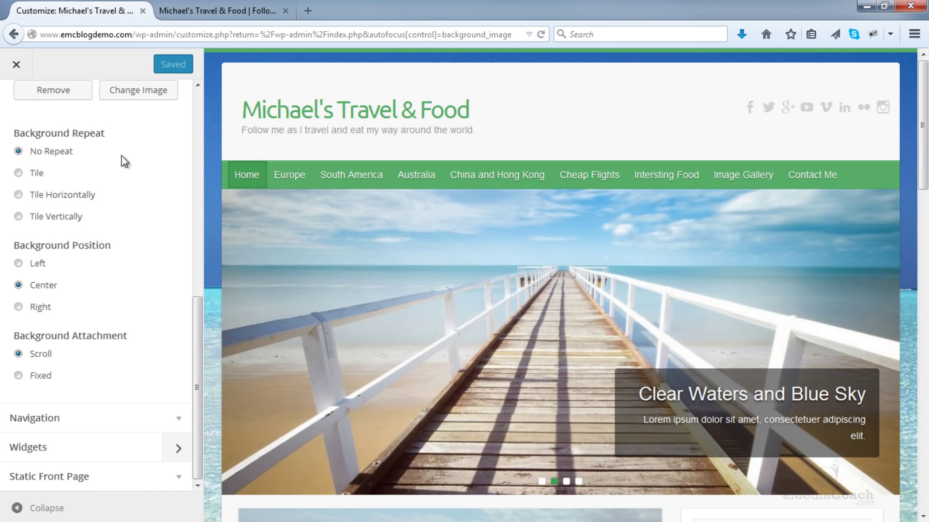
# - Replace the background with the white sand dunes image and publish it
pyautogui.scroll(2, 106, 194)
pyautogui.click(148, 161)
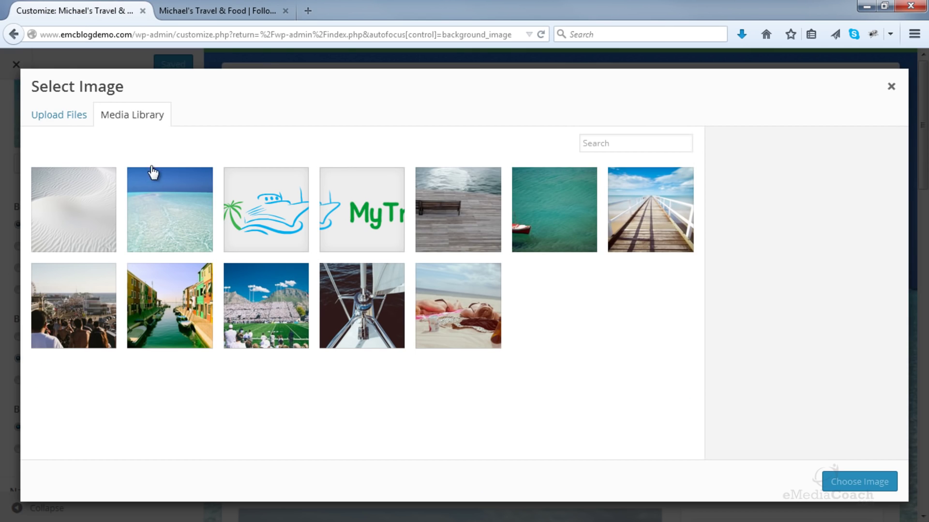
pyautogui.click(79, 214)
pyautogui.click(865, 484)
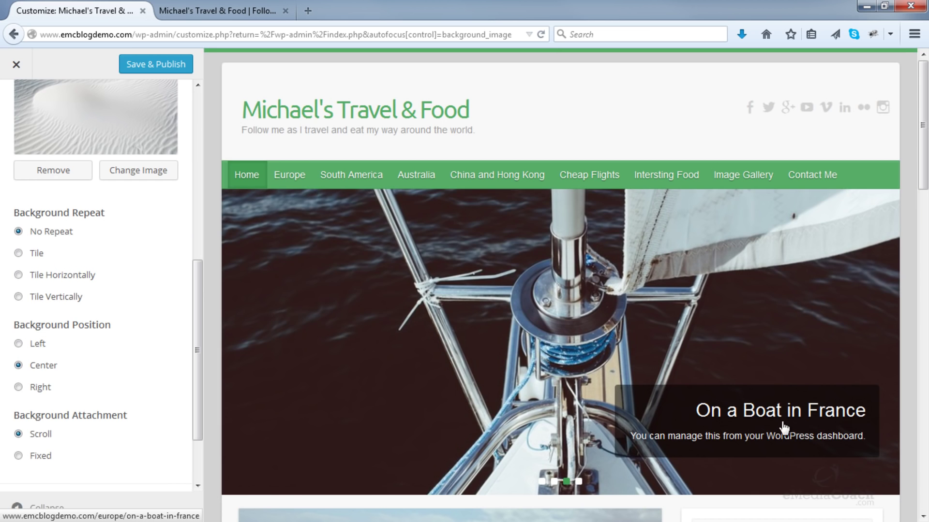
pyautogui.click(167, 63)
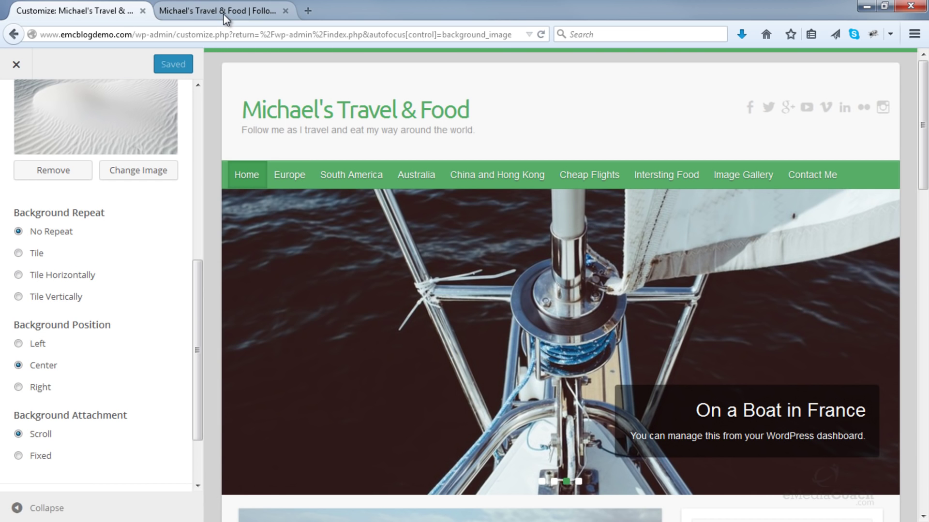
# - Reload the live site and scroll through it to check the rippled-sand background
pyautogui.click(223, 15)
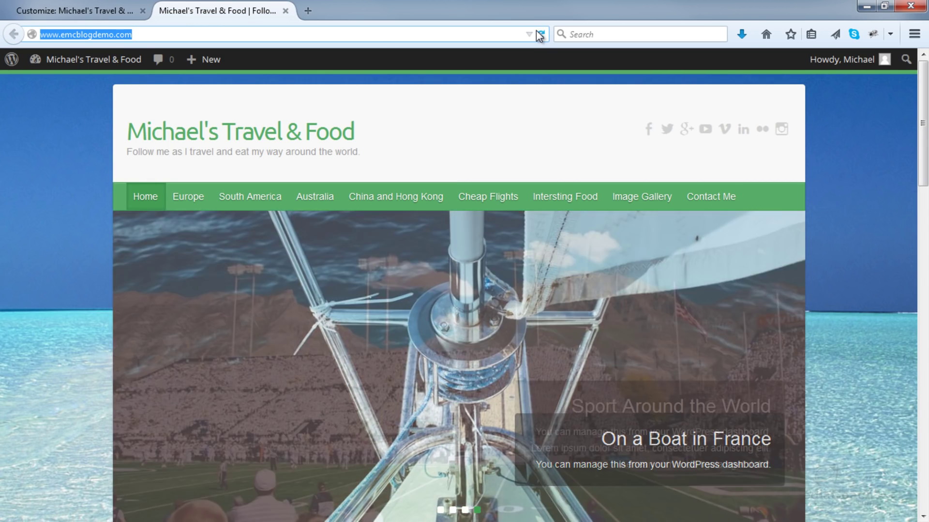
pyautogui.click(539, 33)
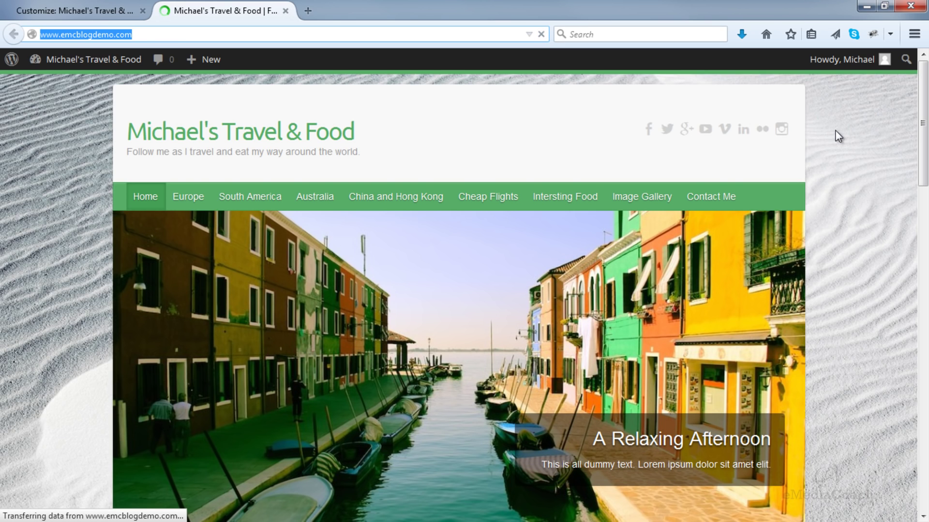
pyautogui.scroll(-8, 838, 137)
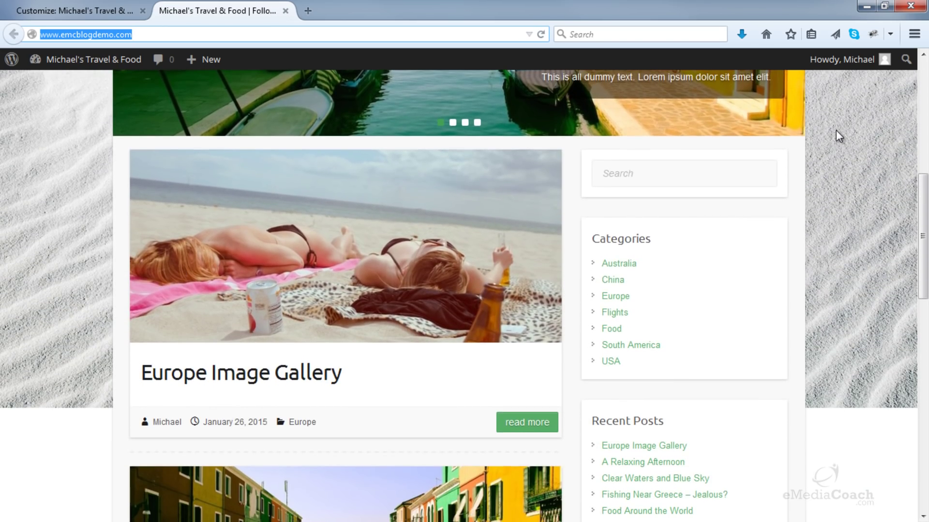
pyautogui.scroll(-8, 836, 131)
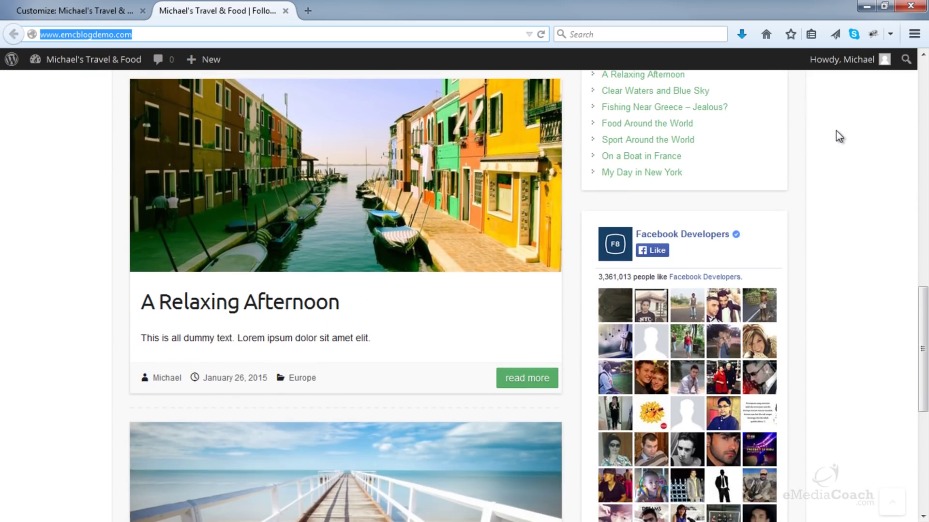
pyautogui.scroll(-7, 835, 130)
pyautogui.scroll(10, 835, 130)
pyautogui.scroll(-10, 836, 130)
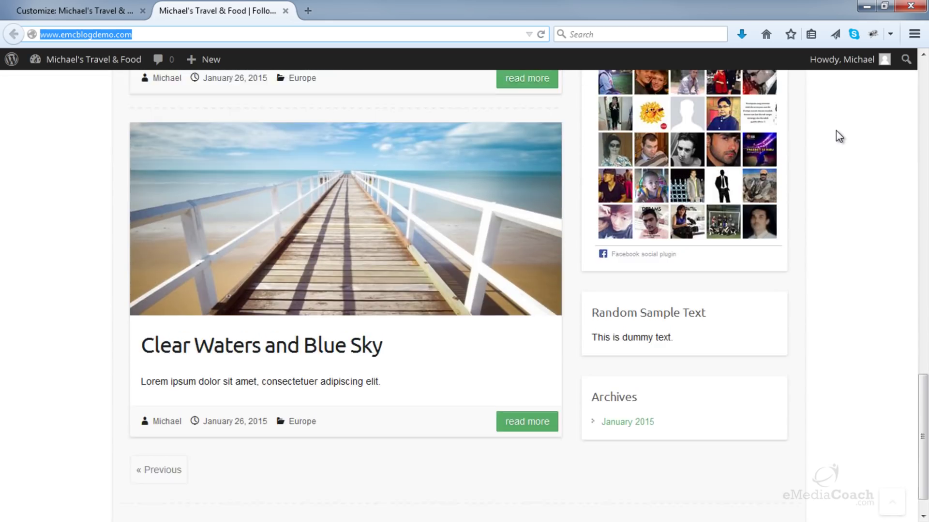
pyautogui.scroll(-1, 836, 130)
pyautogui.scroll(13, 836, 129)
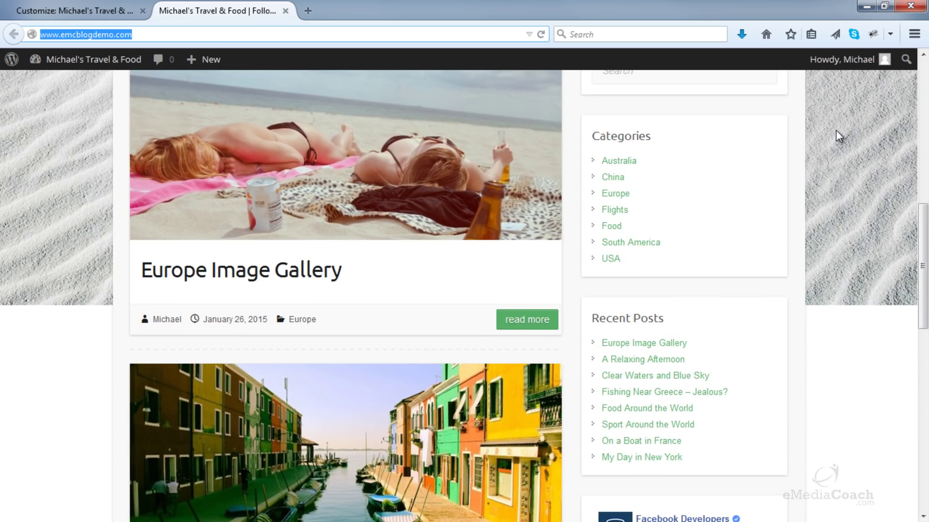
pyautogui.scroll(10, 836, 129)
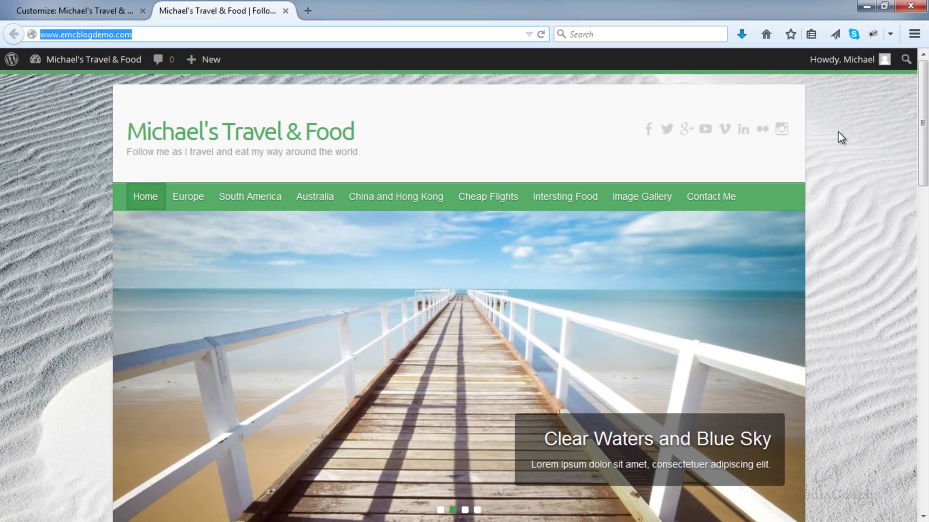
pyautogui.scroll(-10, 838, 131)
pyautogui.scroll(10, 837, 131)
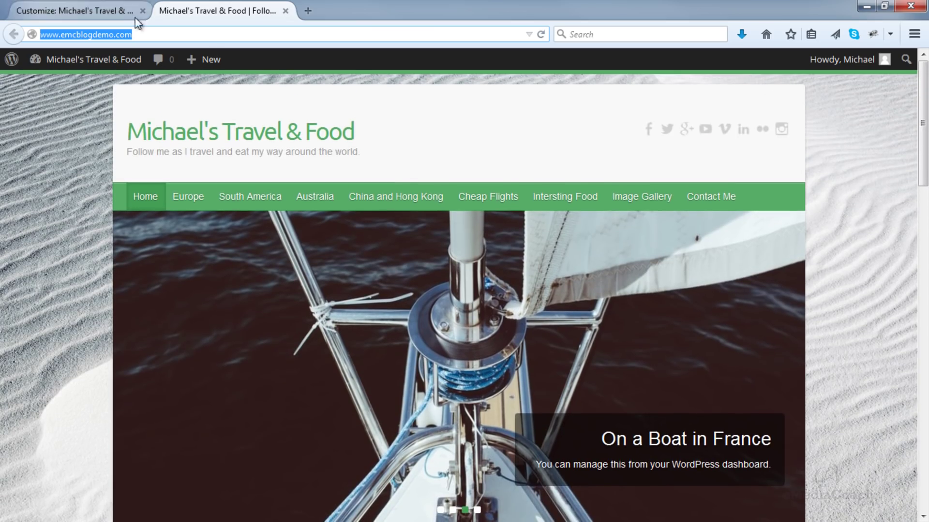
pyautogui.click(135, 18)
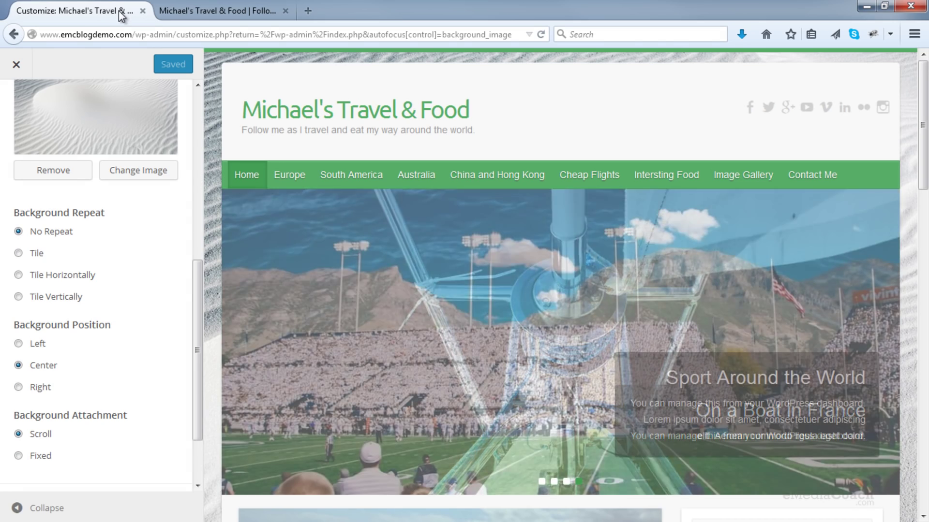
# - Make the background fixed while scrolling, publish, and reload the live site
pyautogui.click(18, 455)
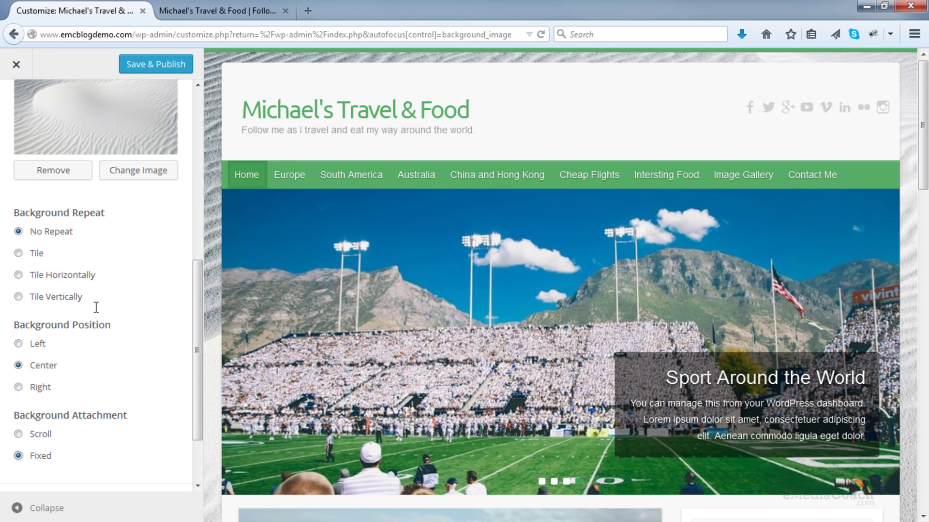
pyautogui.click(162, 68)
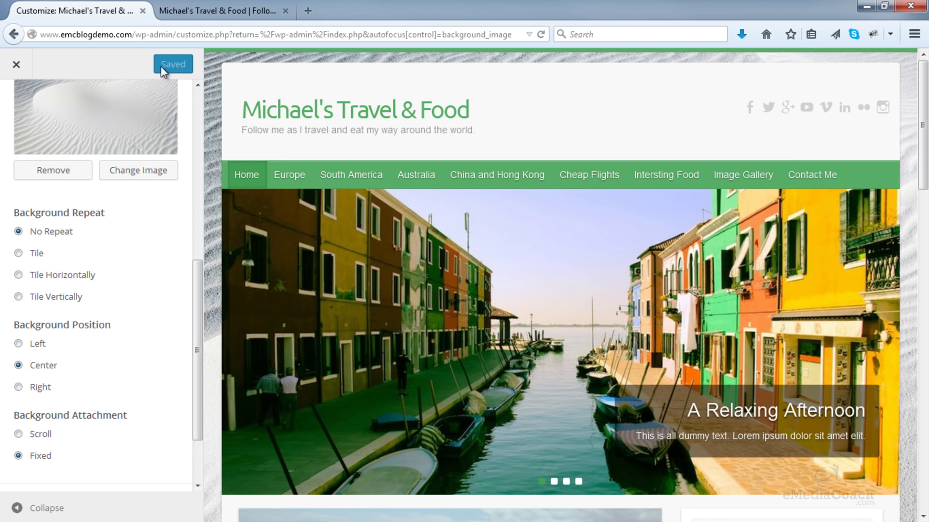
pyautogui.click(246, 10)
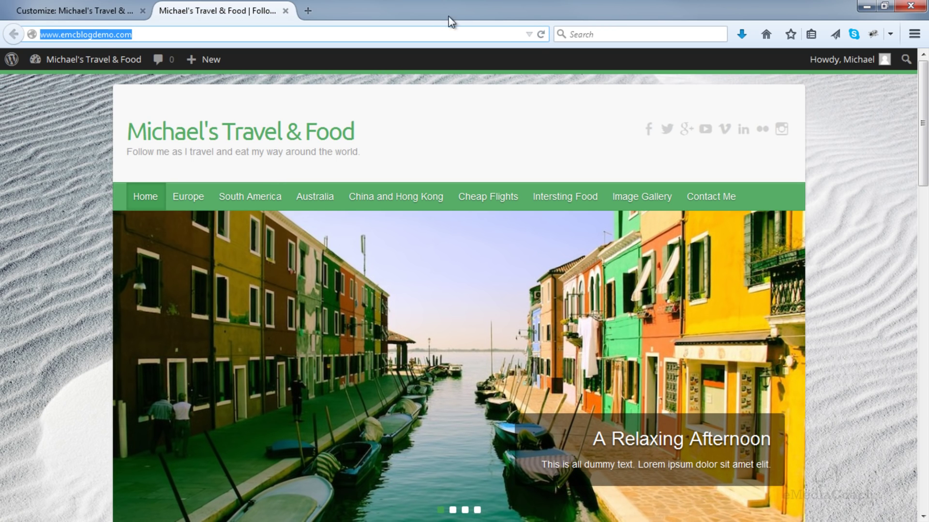
pyautogui.click(540, 33)
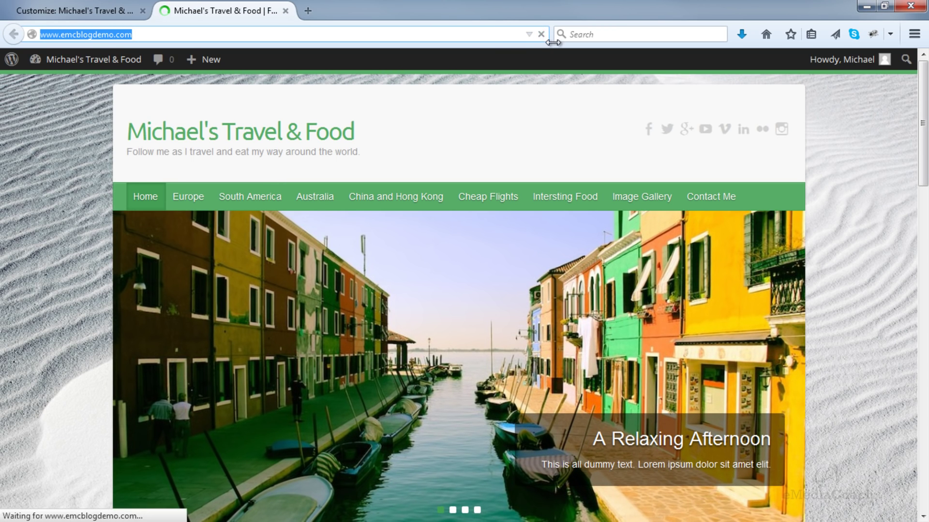
# - Scroll through the live blog to review the fixed background and sidebar widgets
pyautogui.scroll(-7, 904, 107)
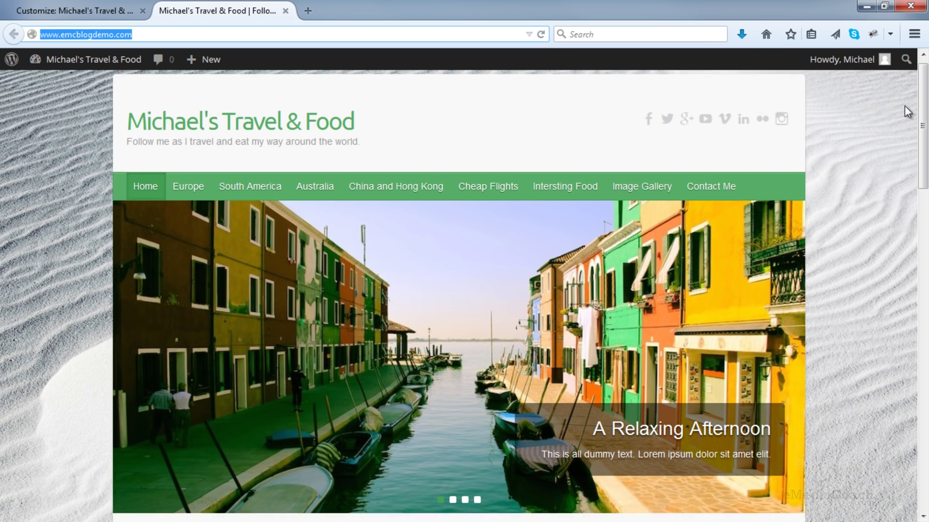
pyautogui.scroll(-14, 904, 106)
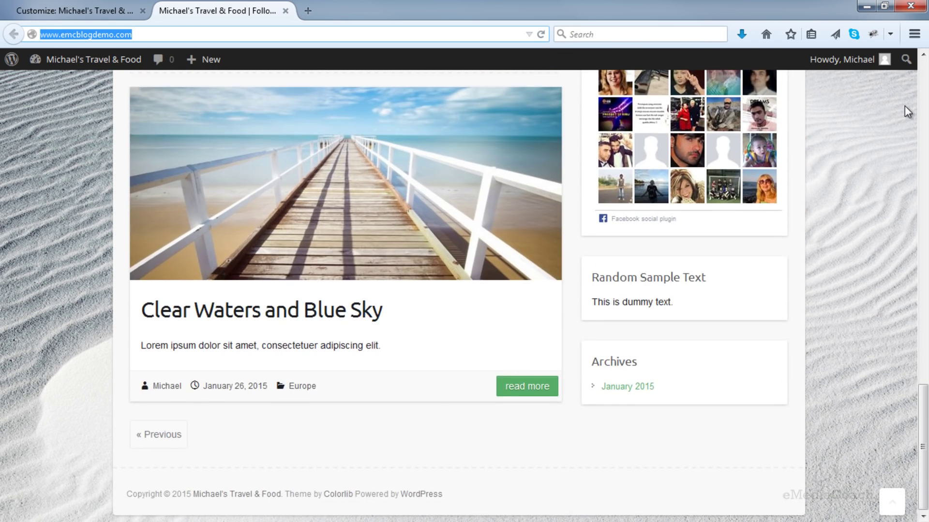
pyautogui.scroll(12, 868, 199)
pyautogui.scroll(8, 869, 195)
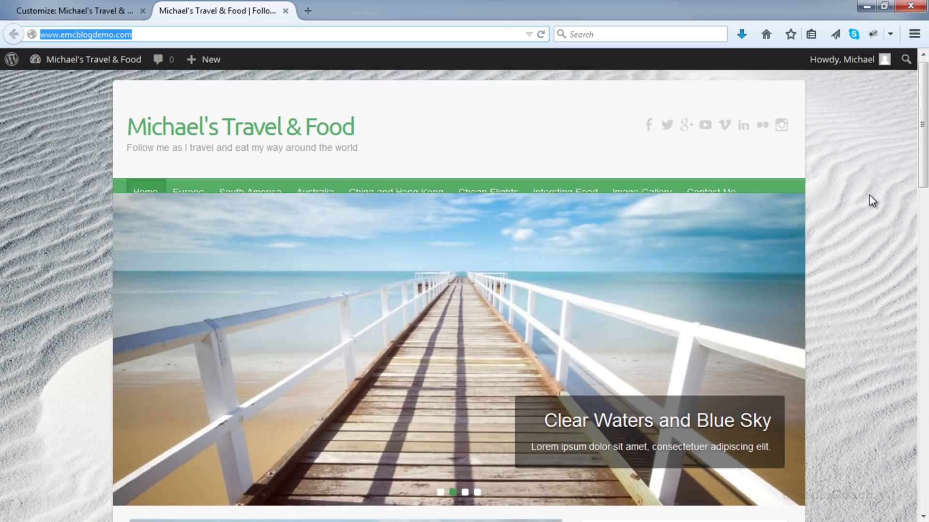
pyautogui.scroll(-5, 871, 191)
pyautogui.scroll(-10, 871, 192)
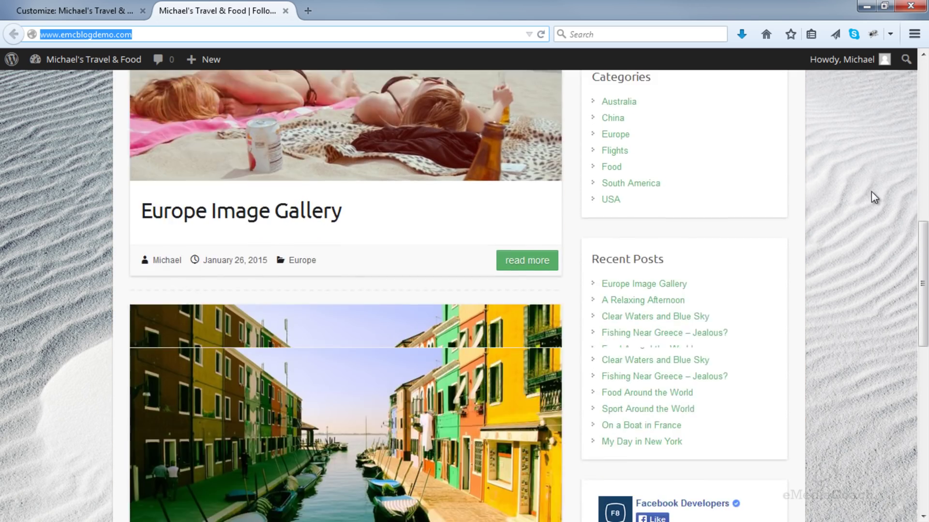
pyautogui.scroll(5, 871, 192)
pyautogui.scroll(8, 871, 190)
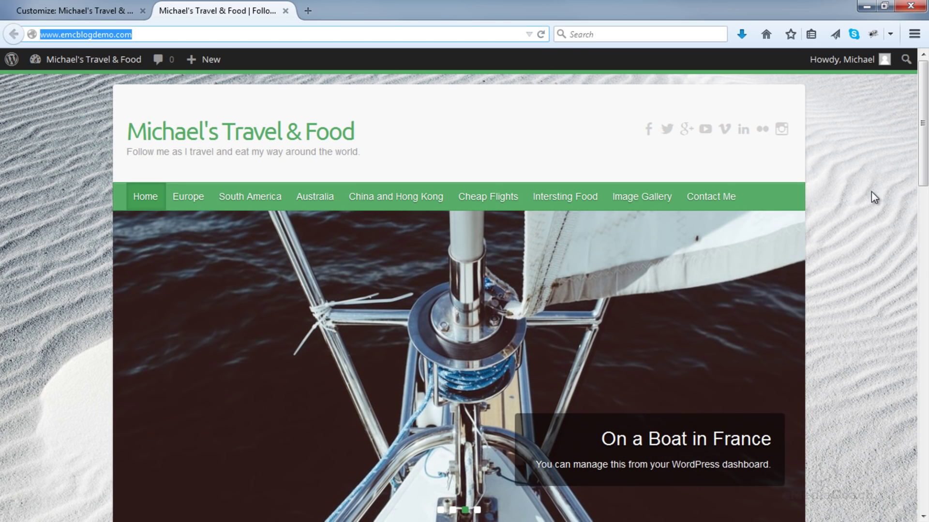
pyautogui.scroll(-15, 872, 198)
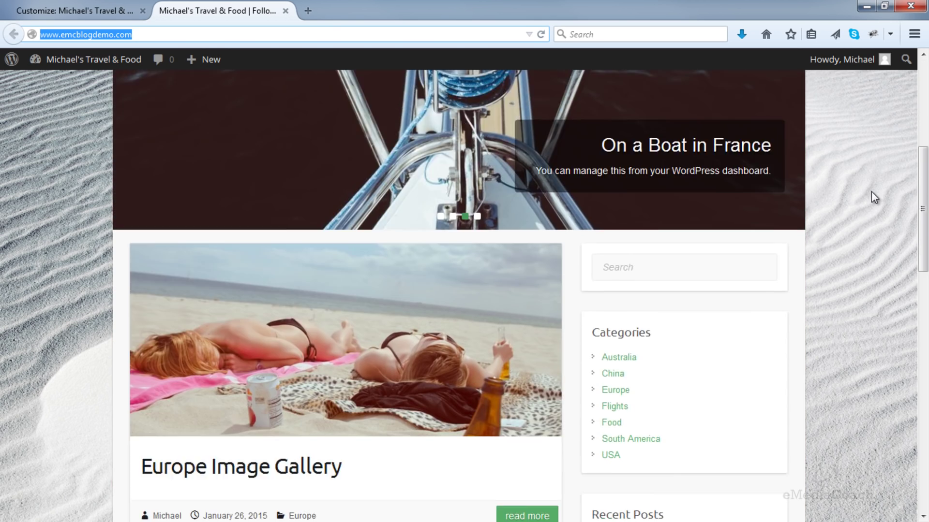
pyautogui.scroll(-5, 874, 197)
pyautogui.scroll(20, 874, 197)
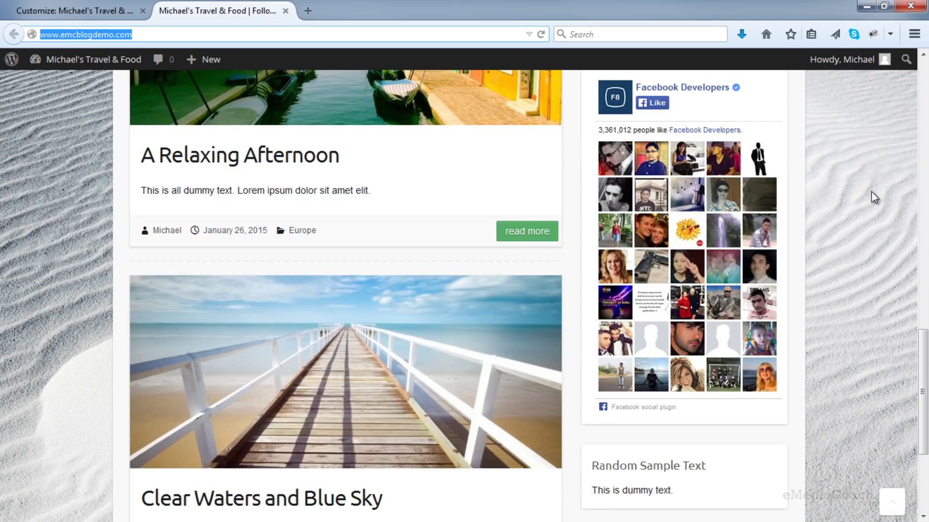
pyautogui.scroll(1, 874, 197)
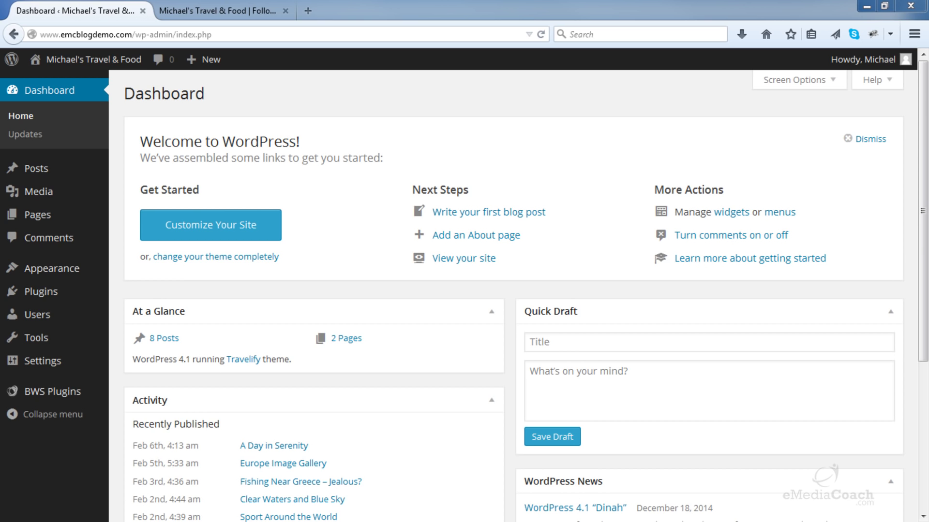
# - Go to Appearance > Widgets and expand the Footer widget area
pyautogui.moveTo(77, 266)
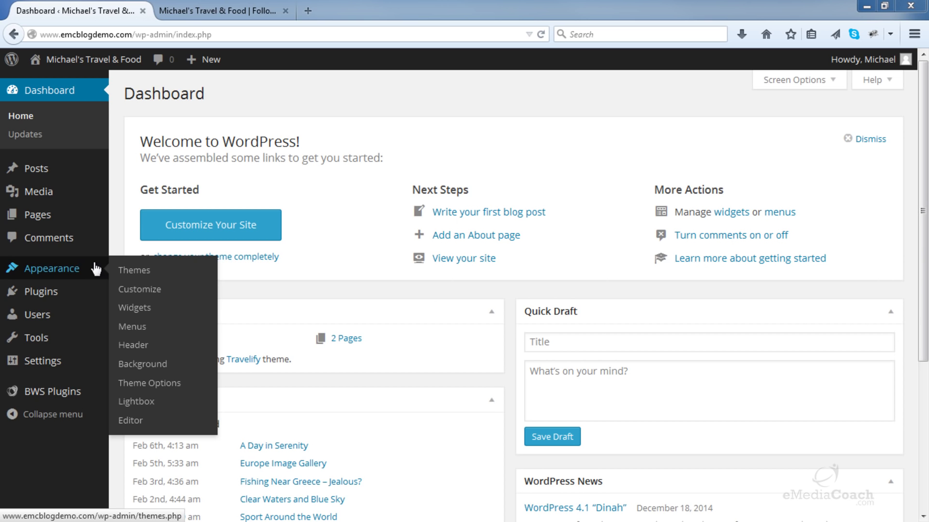
pyautogui.click(156, 319)
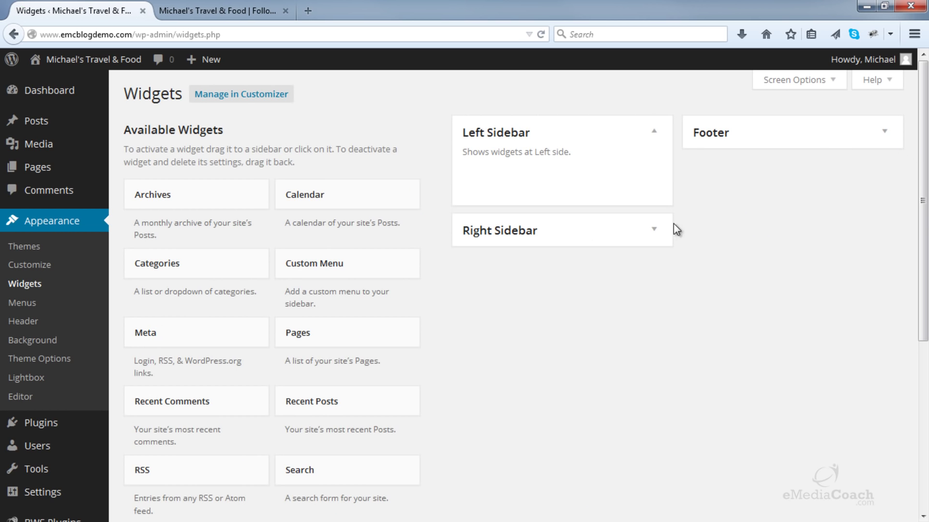
pyautogui.click(663, 232)
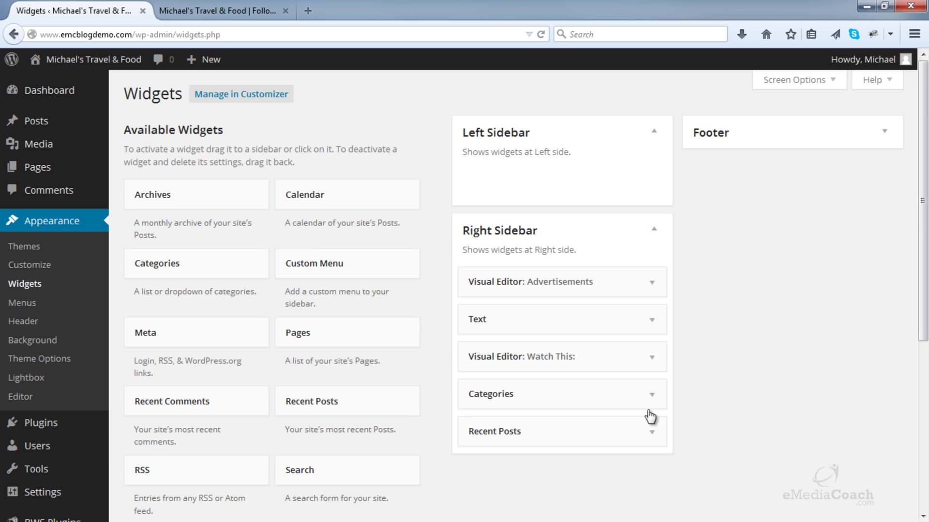
pyautogui.click(658, 235)
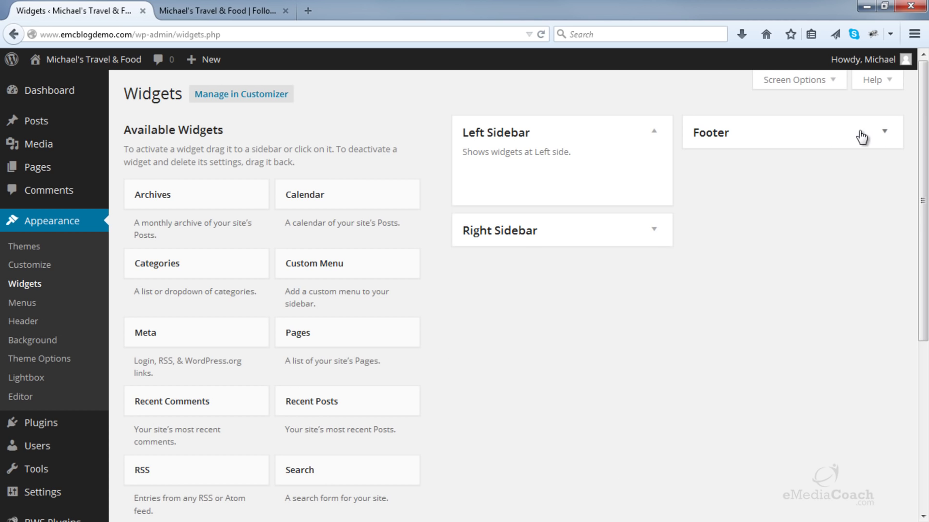
pyautogui.click(882, 134)
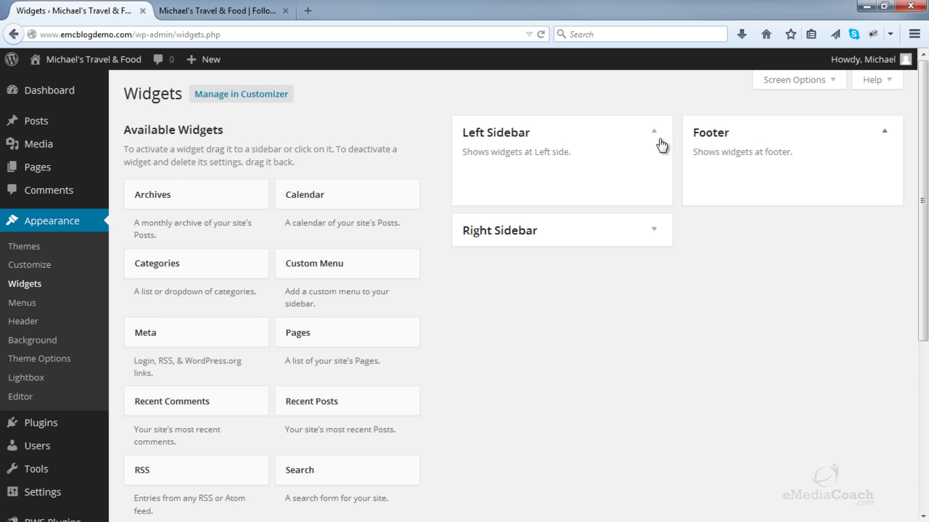
# - Add a Categories widget titled 'Categories' to the Footer, save it, and reload the live blog
pyautogui.moveTo(177, 270); pyautogui.dragTo(754, 184)
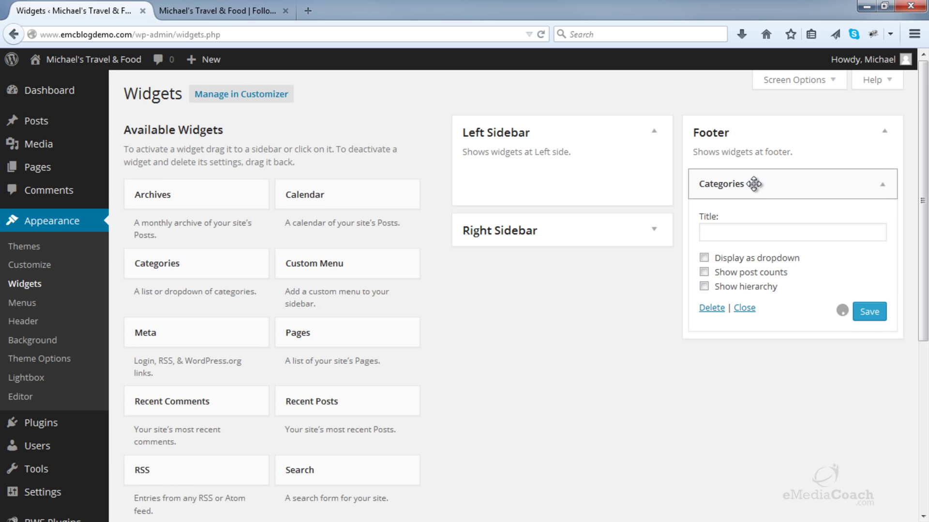
pyautogui.click(721, 229)
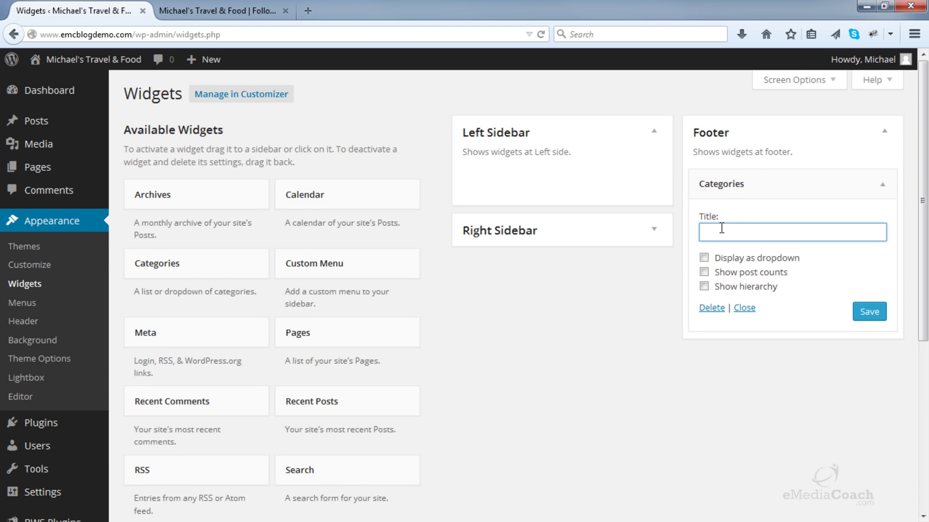
pyautogui.write('Categories')
pyautogui.click(861, 312)
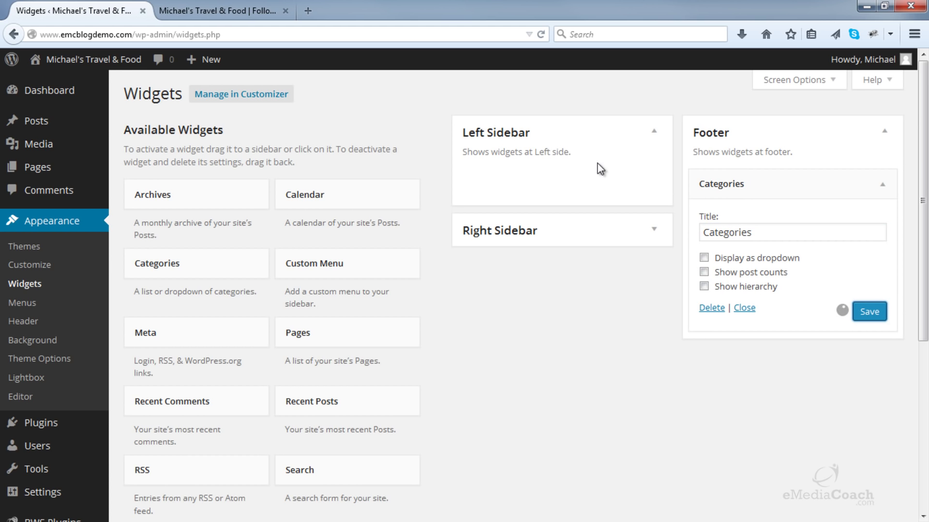
pyautogui.click(268, 12)
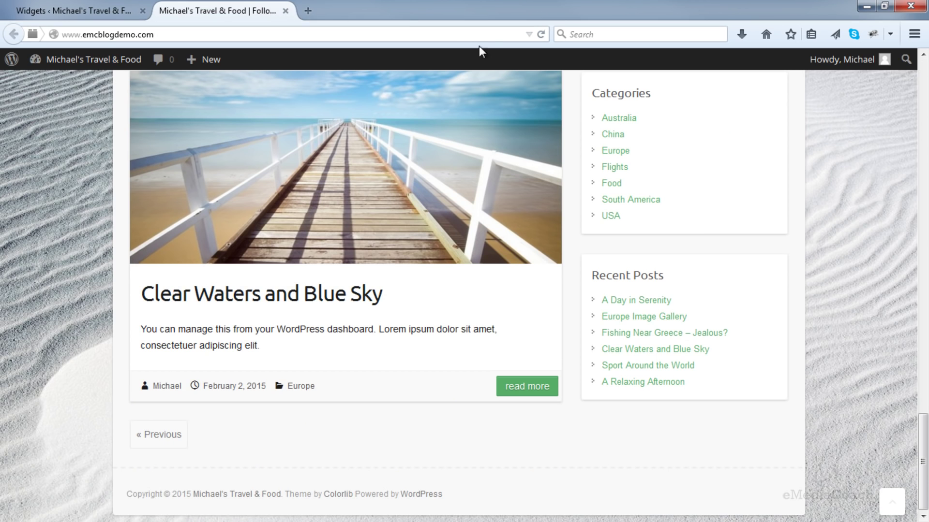
pyautogui.click(539, 37)
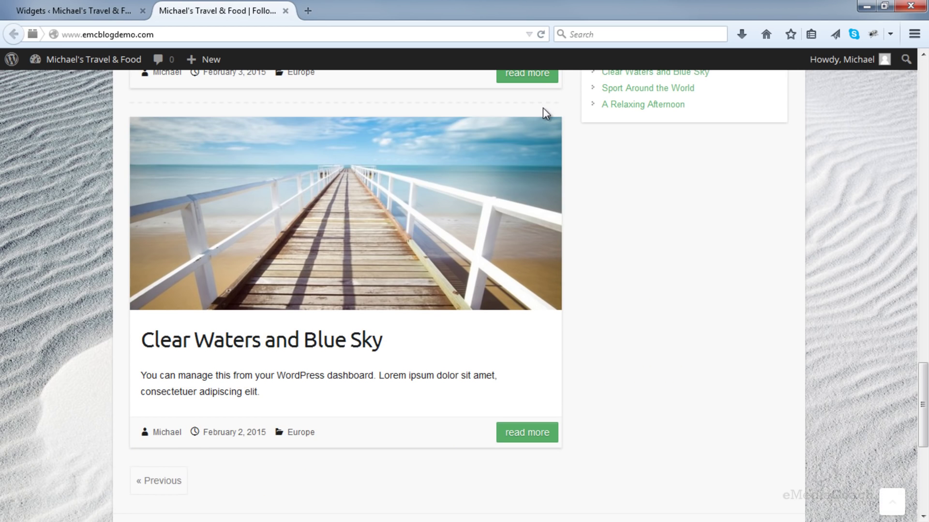
pyautogui.scroll(-5, 315, 176)
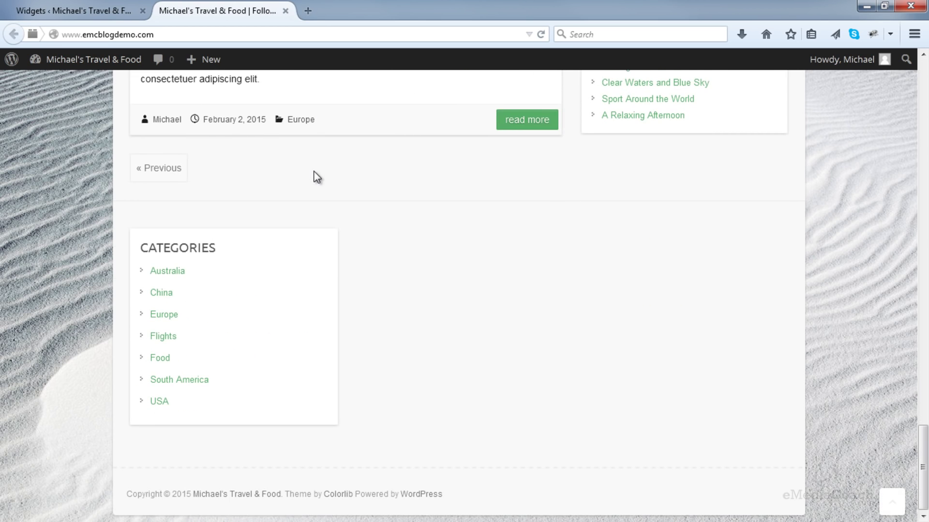
# - Drag a Recent Posts widget into the Footer below Categories and save it
pyautogui.click(114, 11)
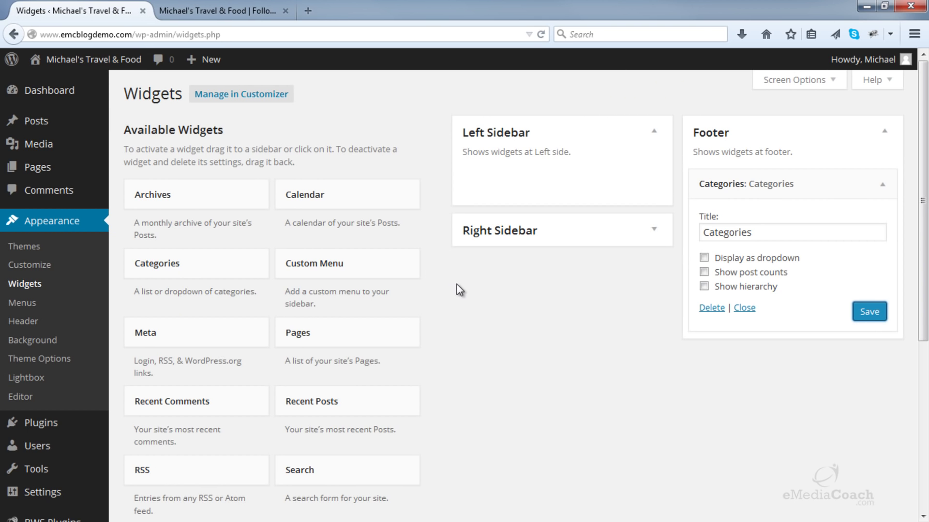
pyautogui.scroll(-5, 457, 288)
pyautogui.moveTo(365, 173); pyautogui.dragTo(754, 346)
pyautogui.scroll(3, 627, 188)
pyautogui.scroll(3, 677, 189)
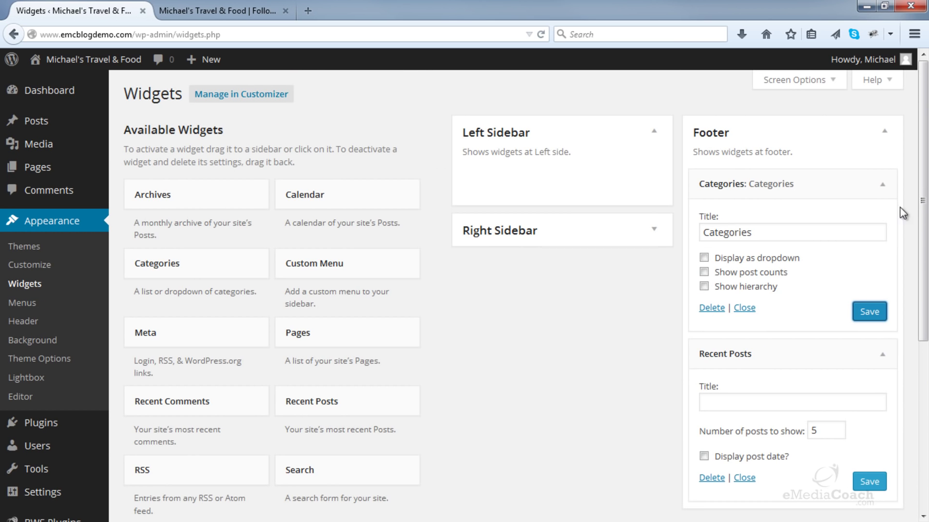
pyautogui.click(883, 191)
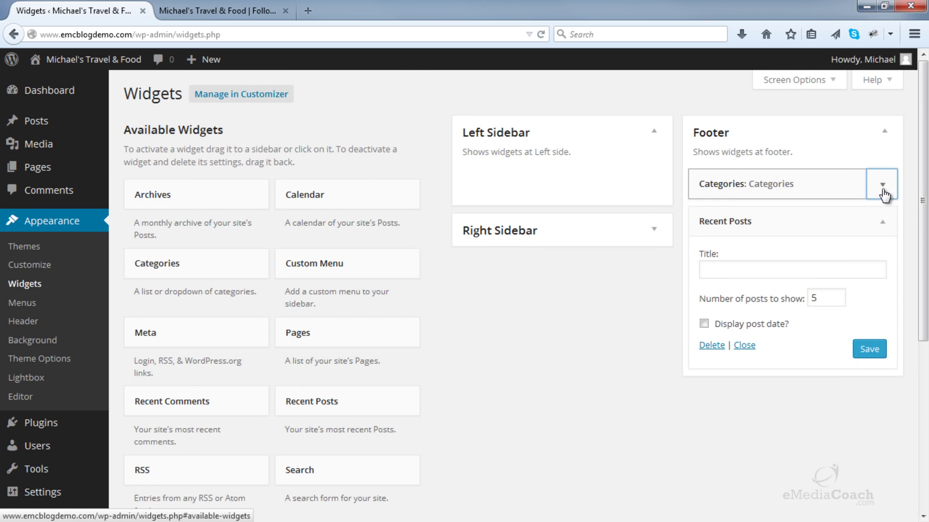
pyautogui.click(875, 353)
# - Reload the live blog and scroll to the footer to check the Recent Posts list
pyautogui.click(228, 14)
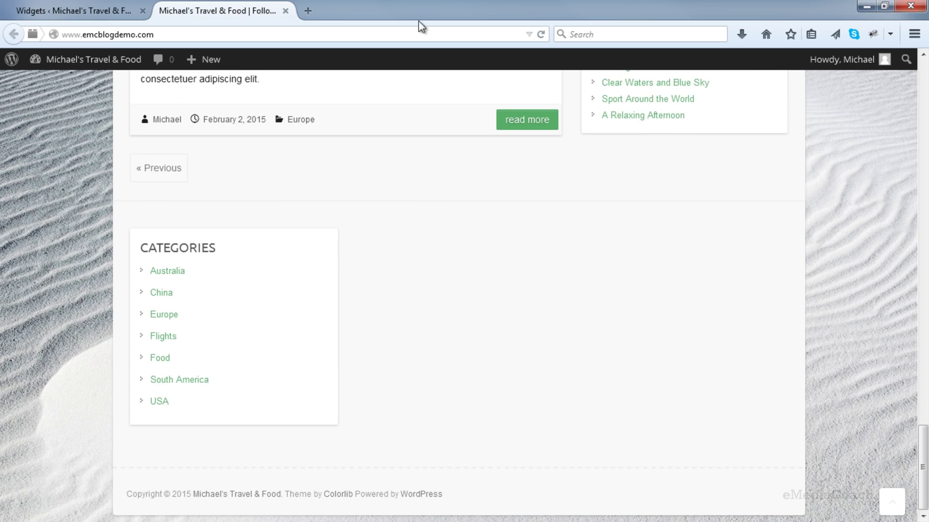
pyautogui.click(542, 35)
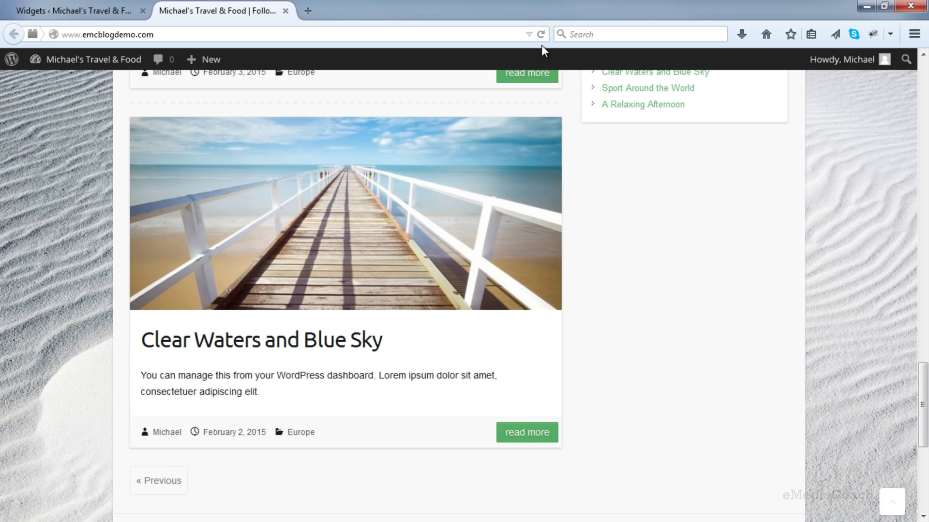
pyautogui.scroll(-6, 561, 114)
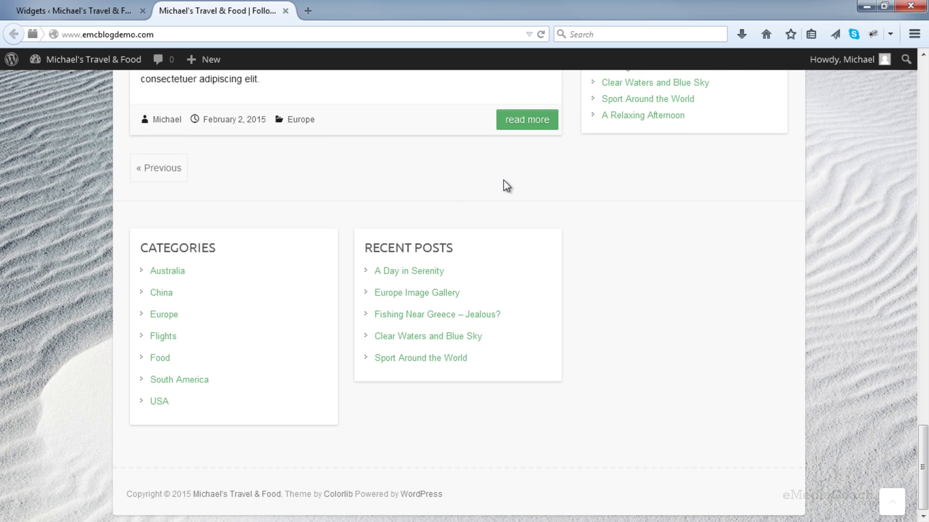
pyautogui.scroll(8, 587, 231)
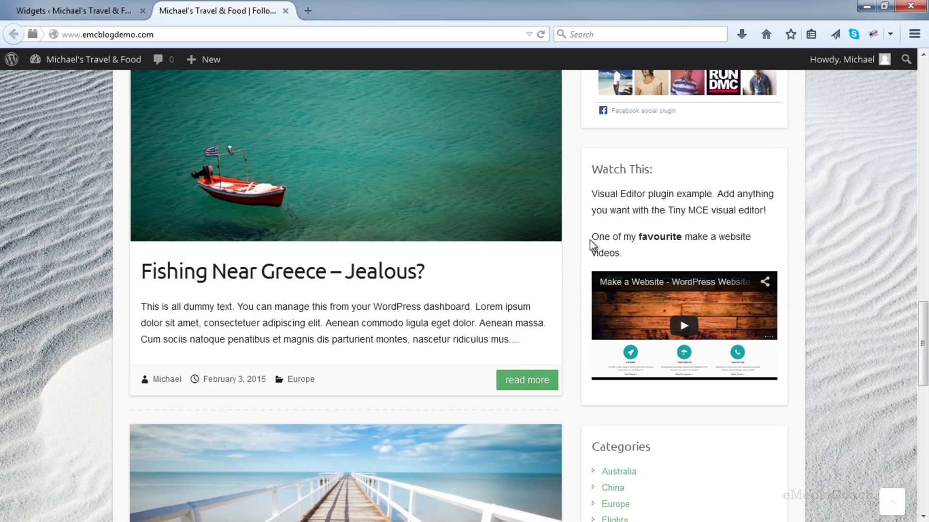
pyautogui.scroll(-10, 651, 247)
pyautogui.scroll(-2, 629, 251)
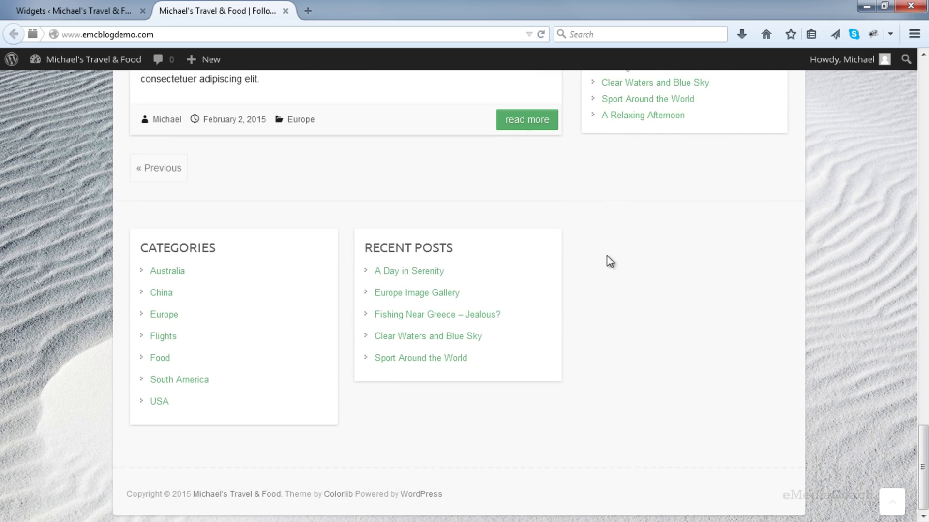
pyautogui.click(102, 17)
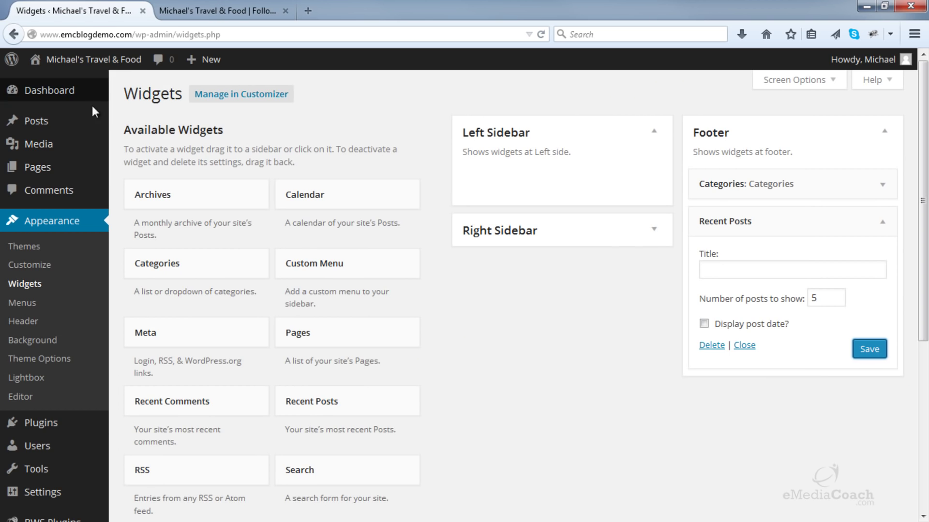
# - Add a Visual Editor widget titled 'About Us:' with Lorem ipsum text and save it
pyautogui.moveTo(53, 428)
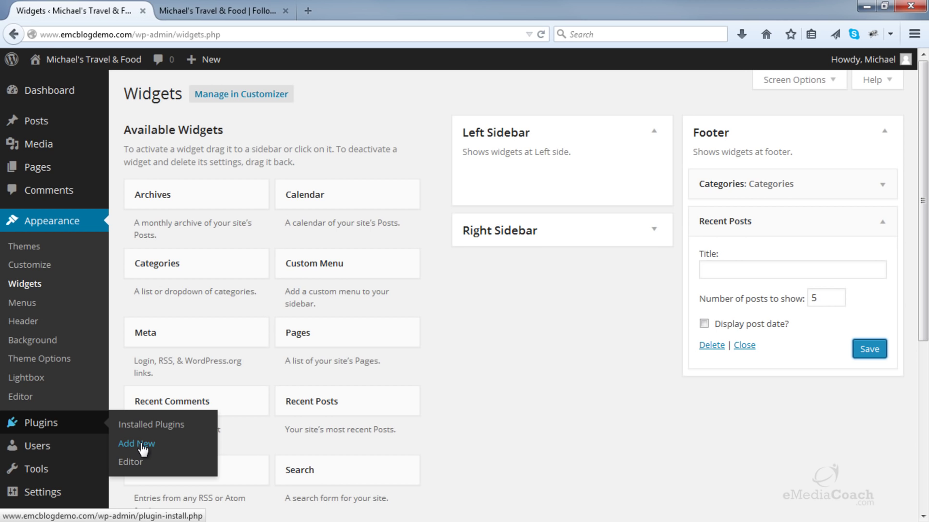
pyautogui.click(518, 410)
pyautogui.scroll(-3, 517, 410)
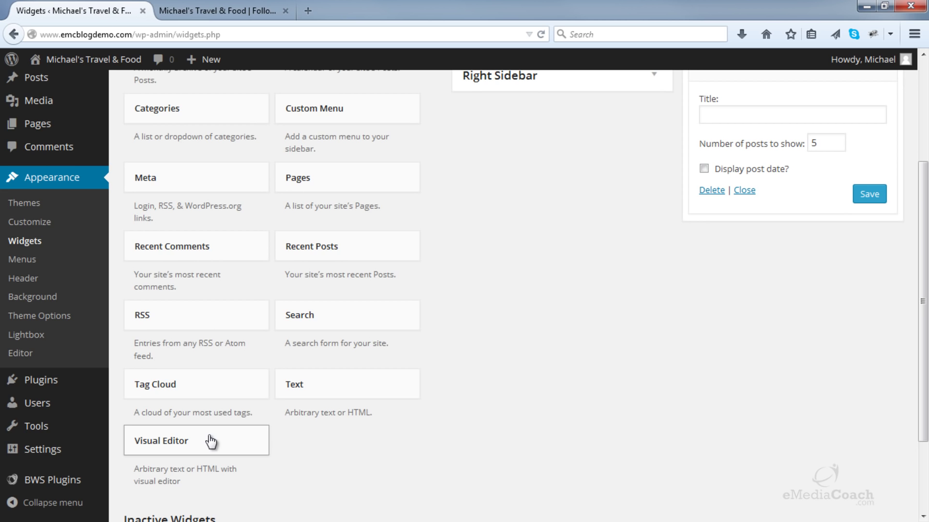
pyautogui.moveTo(211, 441); pyautogui.dragTo(780, 233)
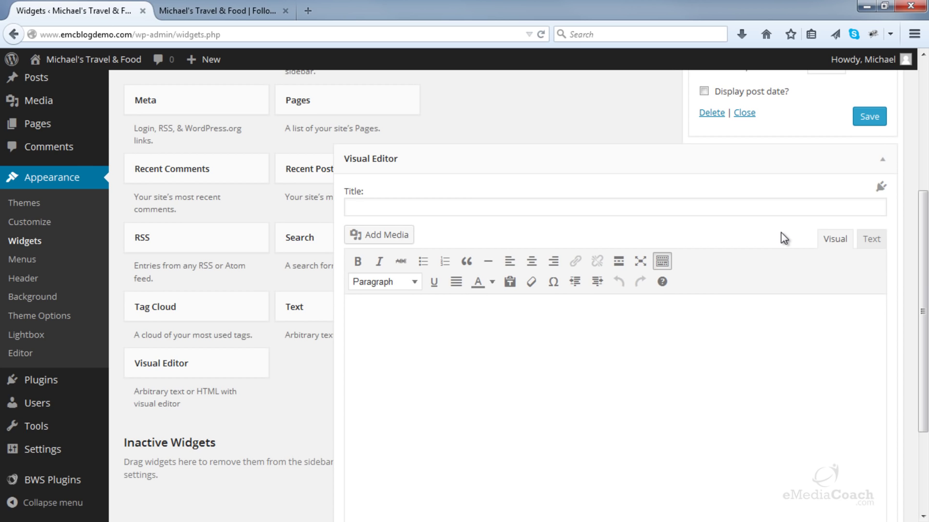
pyautogui.click(734, 211)
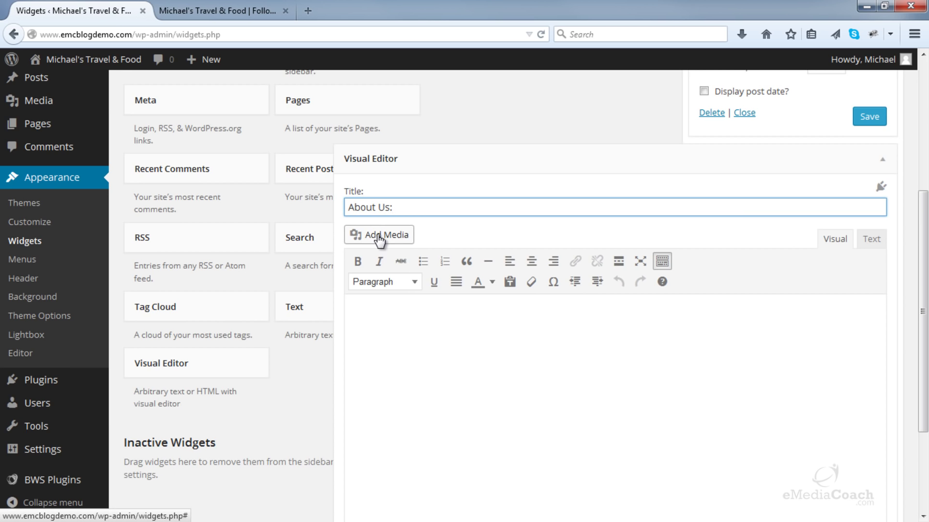
pyautogui.click(442, 350)
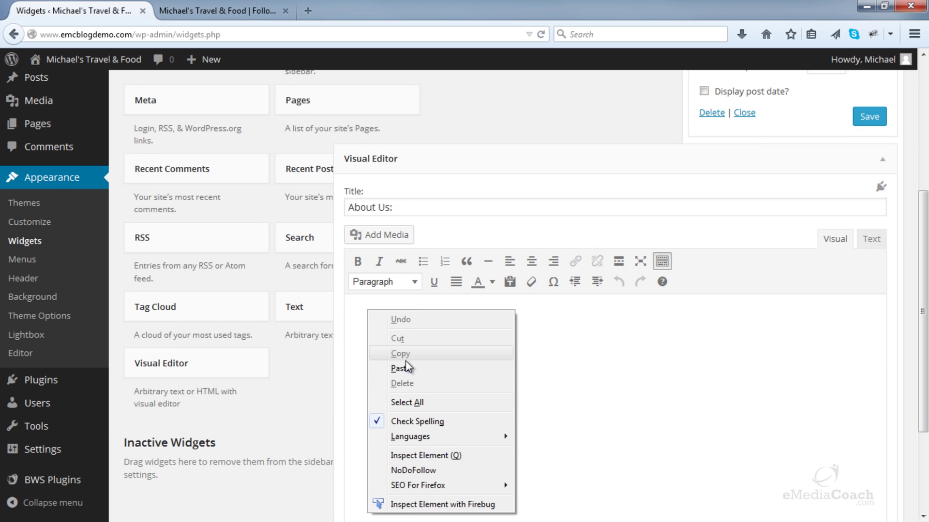
pyautogui.click(406, 368)
pyautogui.scroll(-3, 408, 369)
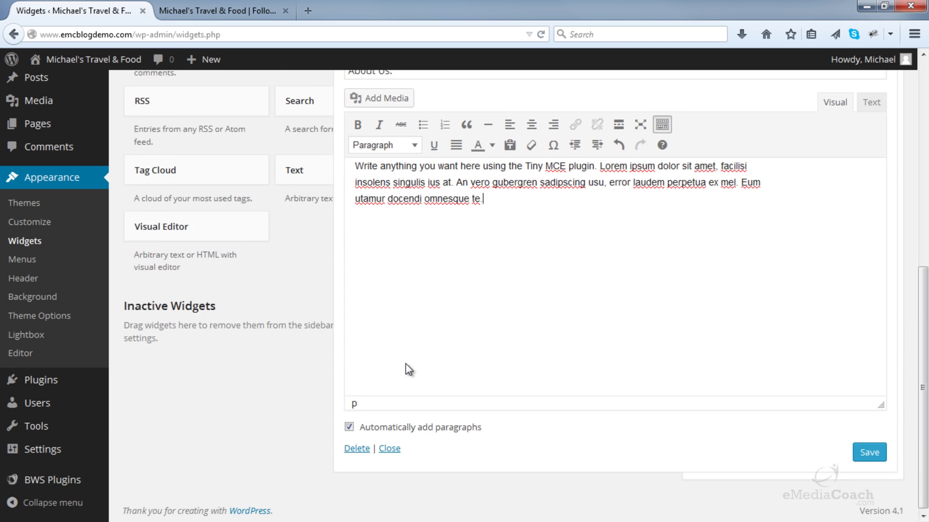
pyautogui.click(874, 460)
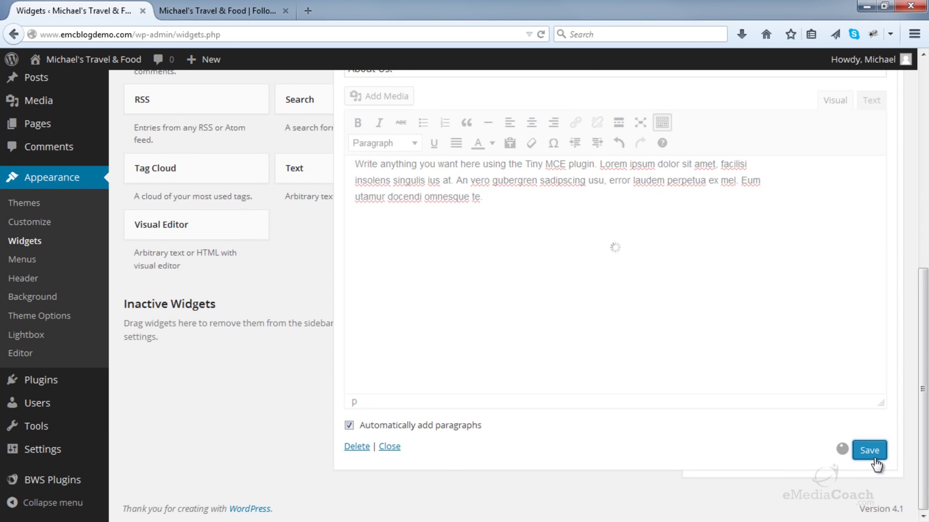
# - Reload the live site and scroll to the footer to see the About Us widget
pyautogui.click(218, 11)
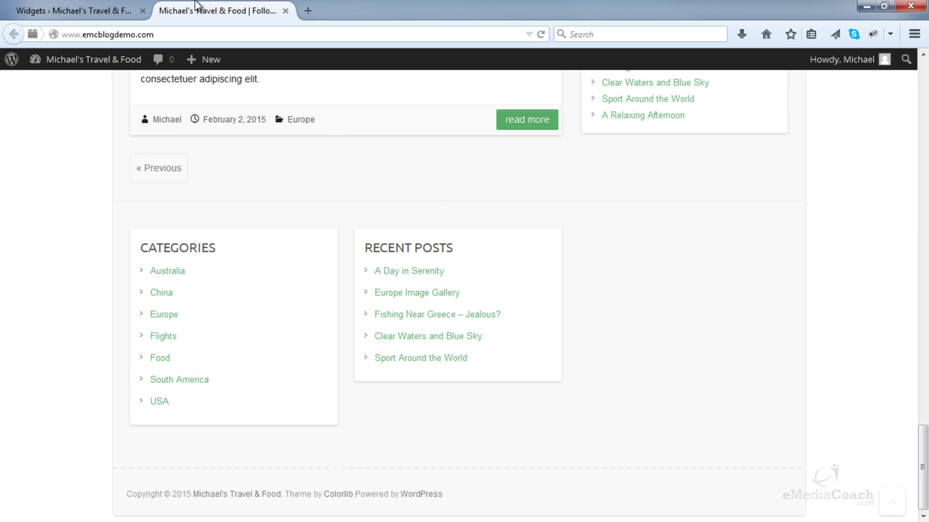
pyautogui.click(542, 34)
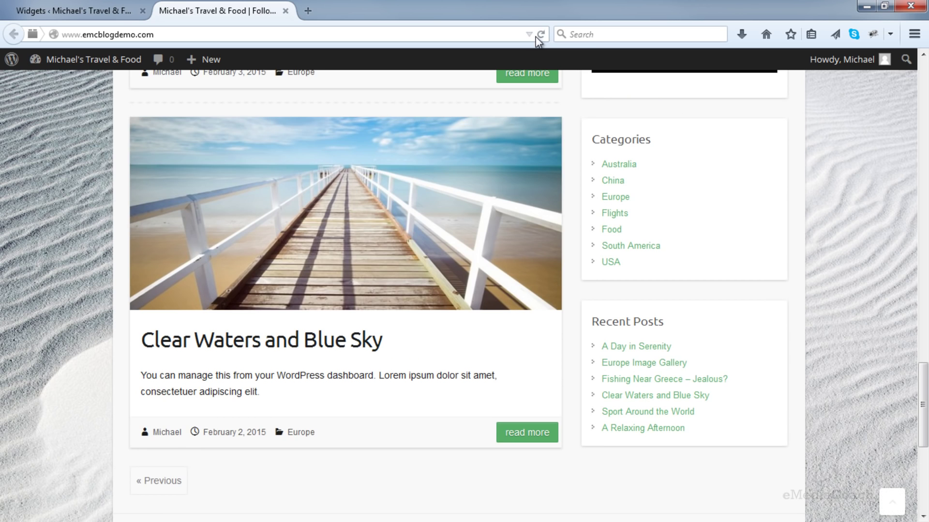
pyautogui.scroll(-6, 538, 177)
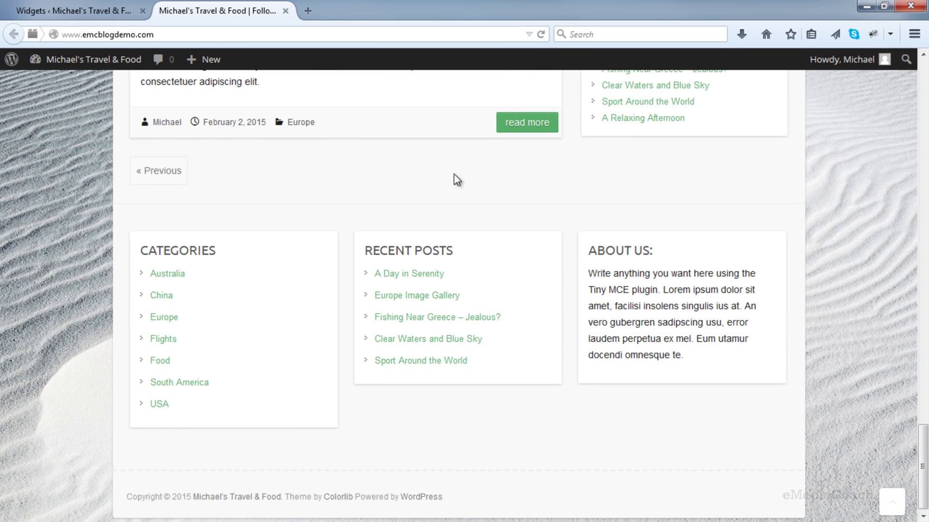
pyautogui.click(63, 9)
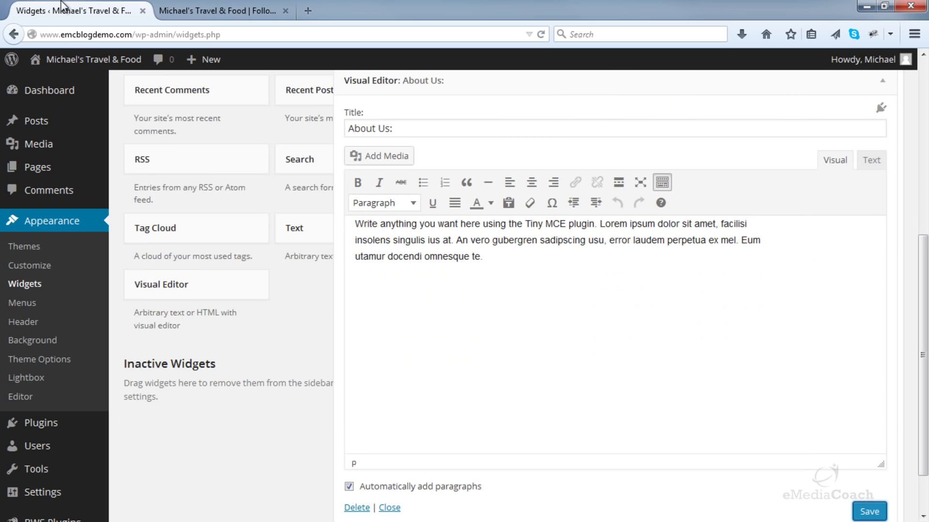
# - Add a Search widget to the Footer and delete the Categories widget
pyautogui.click(316, 361)
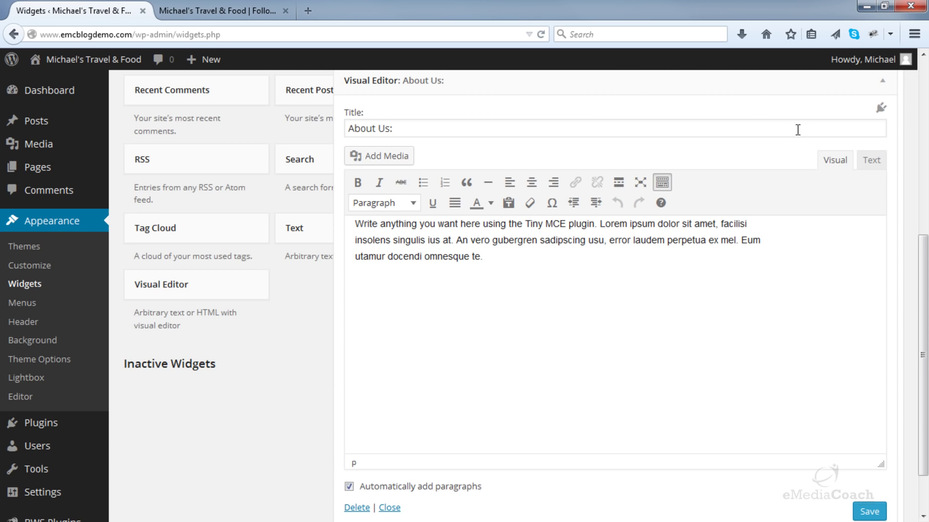
pyautogui.click(882, 81)
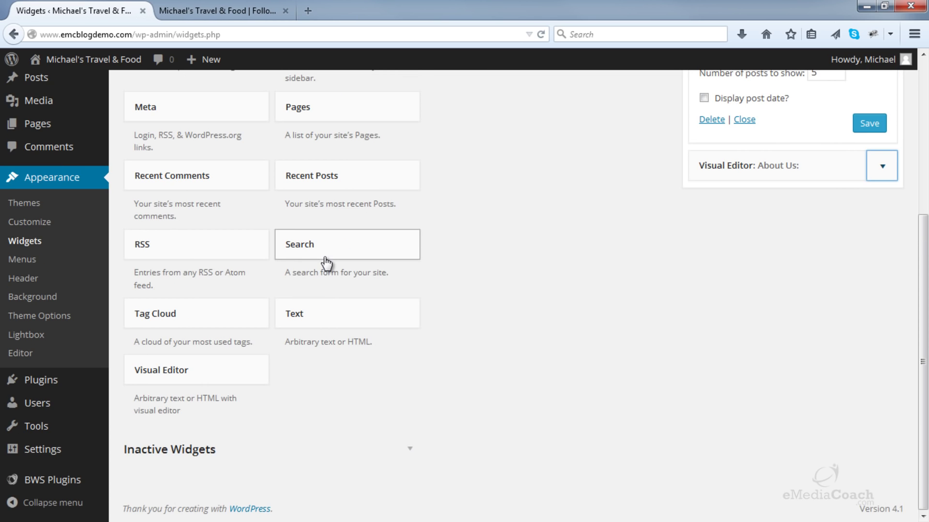
pyautogui.moveTo(326, 264); pyautogui.dragTo(752, 398)
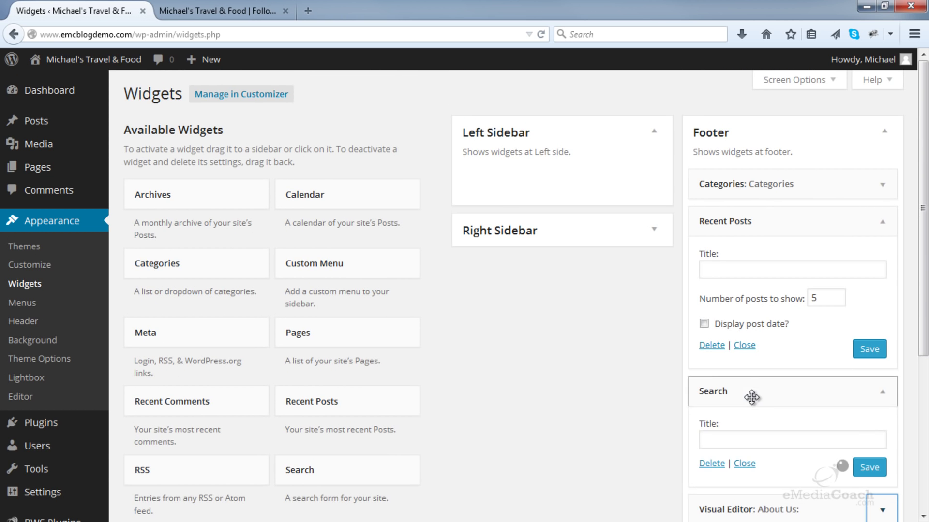
pyautogui.click(883, 184)
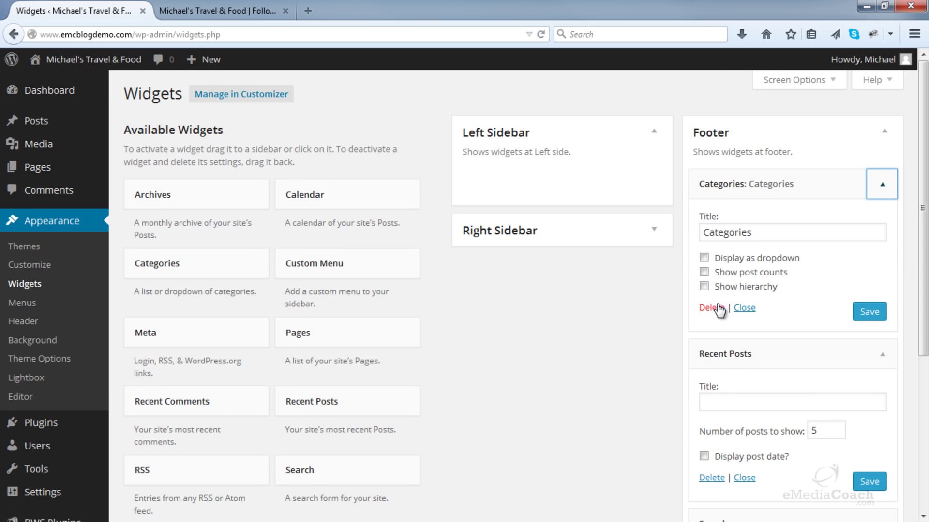
pyautogui.click(719, 309)
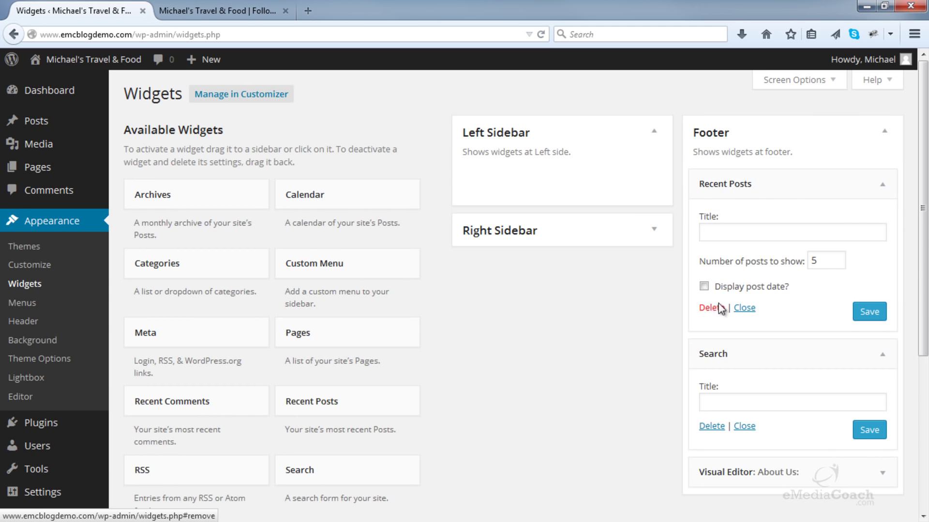
# - Title the Search widget 'Looking for So…' and reload the live site to check the footer
pyautogui.click(883, 186)
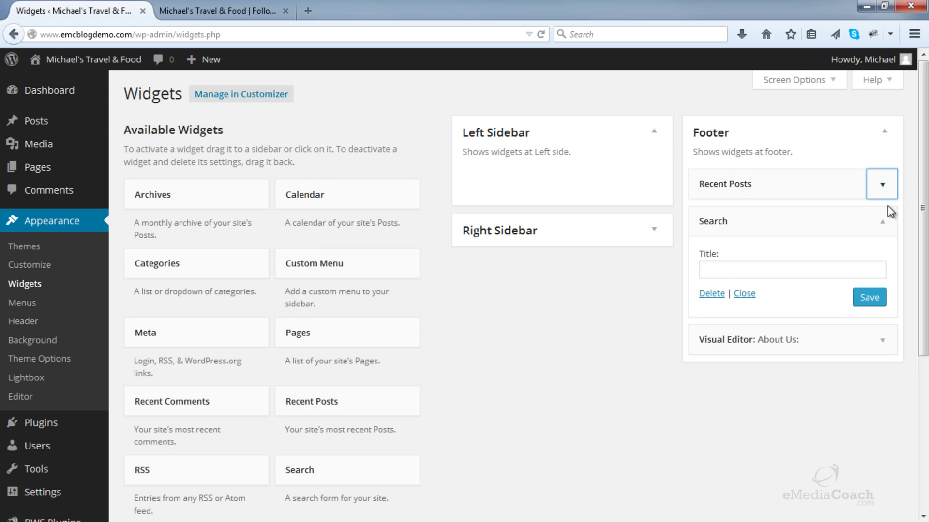
pyautogui.click(795, 266)
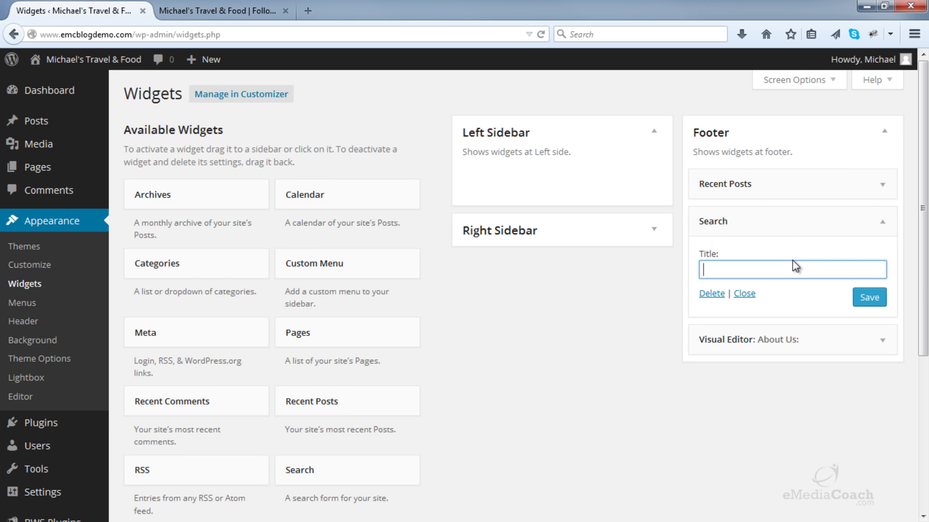
pyautogui.write('Looking for So')
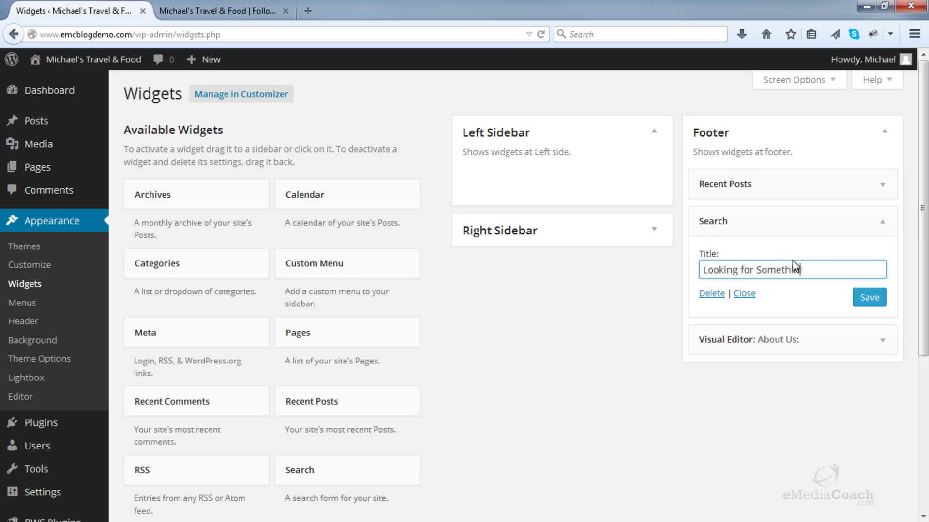
pyautogui.click(882, 222)
pyautogui.click(889, 255)
pyautogui.click(889, 255)
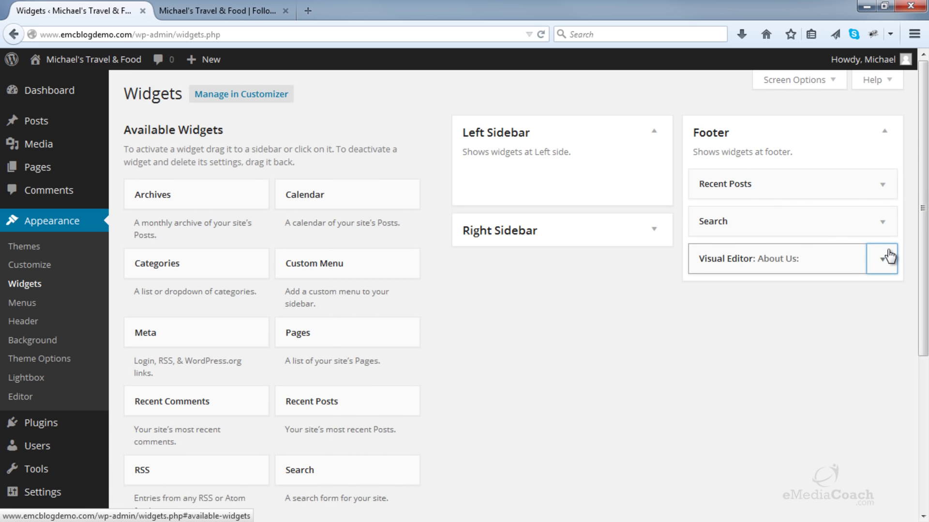
pyautogui.click(211, 9)
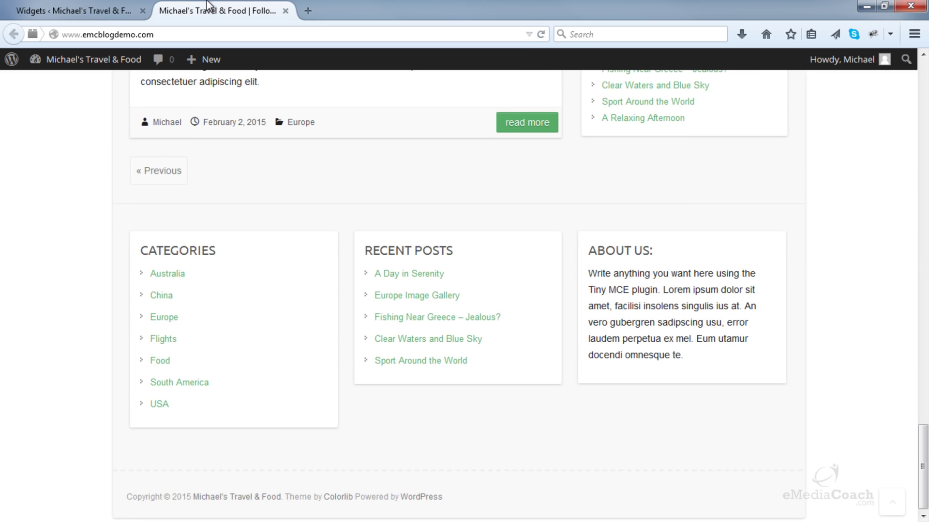
pyautogui.click(540, 34)
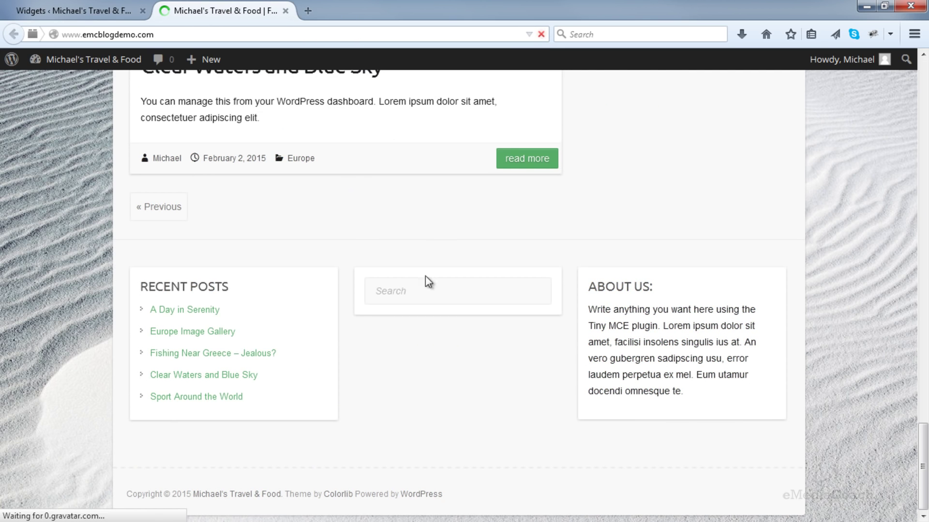
pyautogui.click(93, 5)
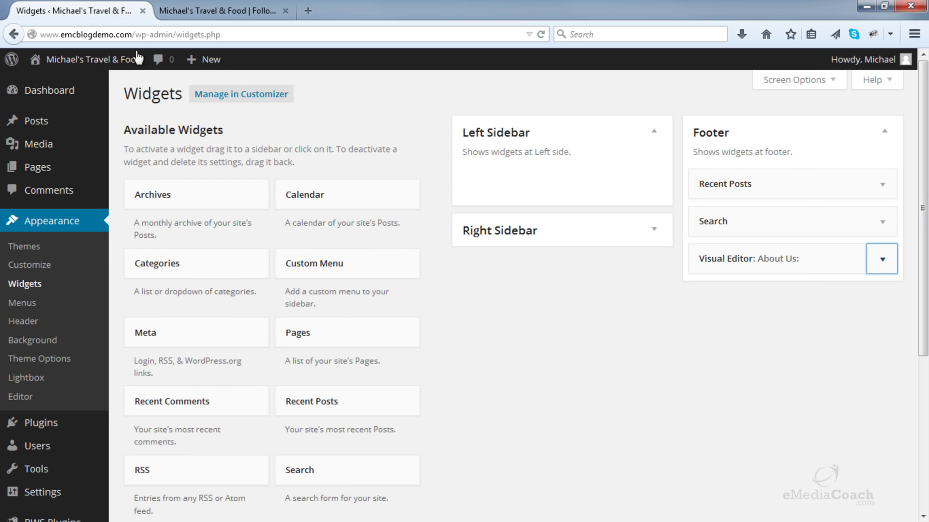
# - Add a Calendar widget to the Footer and delete the Search widget
pyautogui.scroll(-3, 479, 262)
pyautogui.scroll(-3, 478, 262)
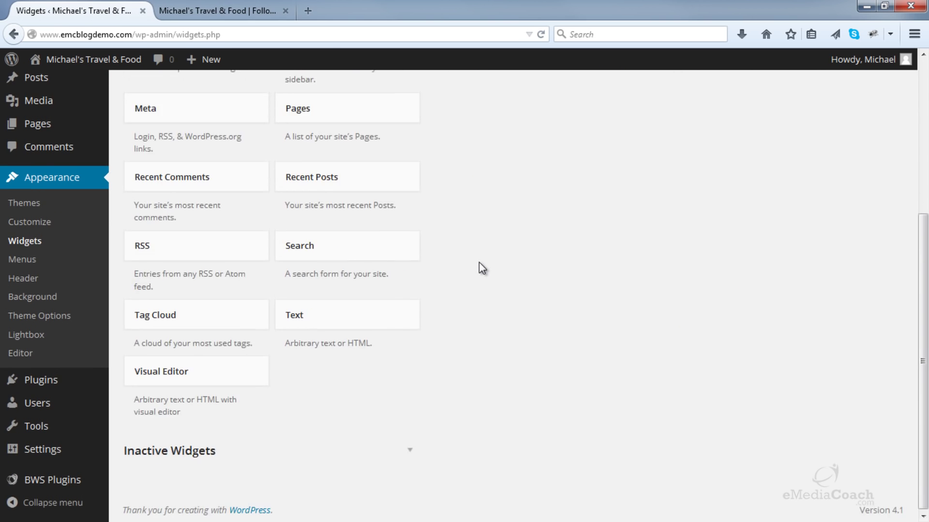
pyautogui.scroll(5, 479, 263)
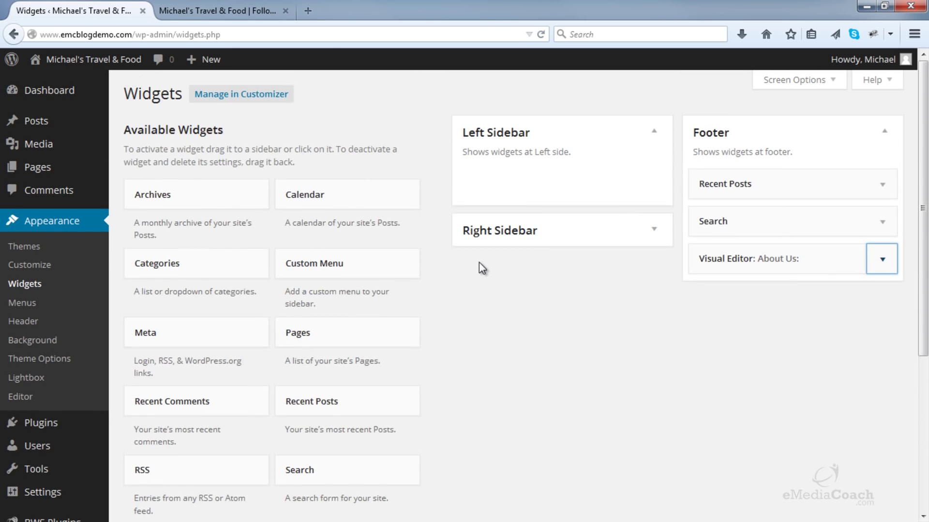
pyautogui.moveTo(338, 201); pyautogui.dragTo(759, 227)
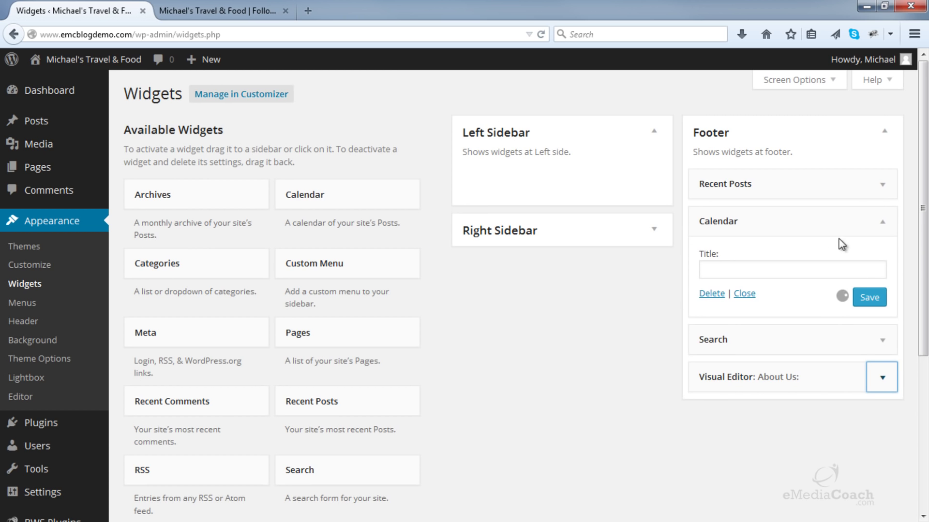
pyautogui.click(882, 338)
pyautogui.scroll(-5, 817, 364)
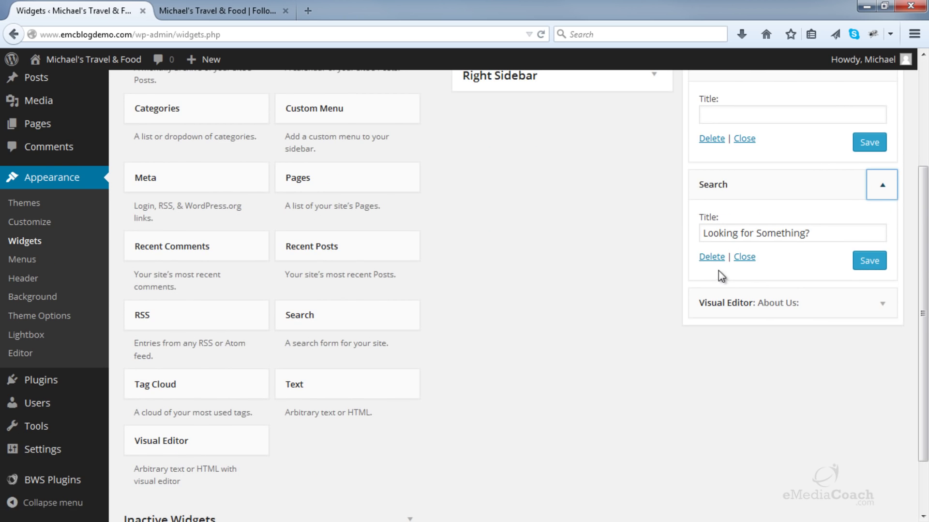
pyautogui.click(712, 259)
# - Title the Calendar widget 'Calendar' and save it
pyautogui.click(780, 121)
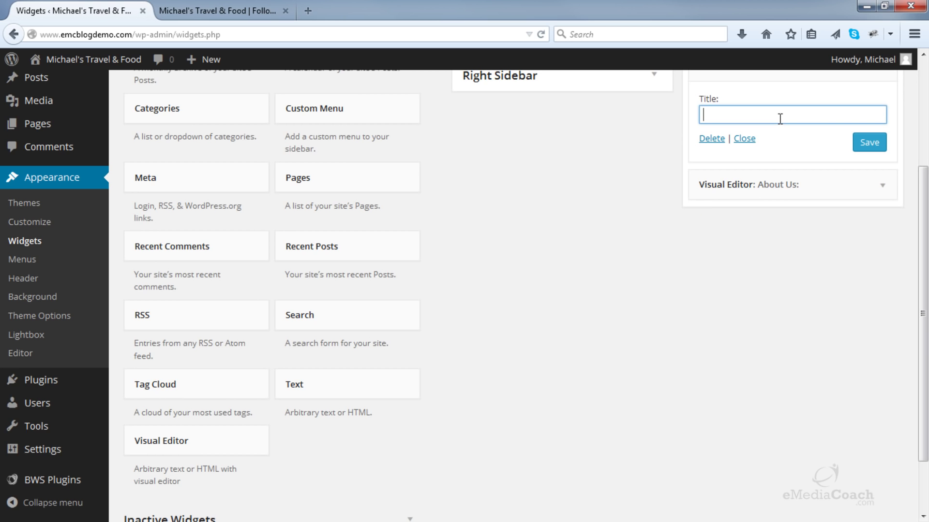
pyautogui.write('Calendar')
pyautogui.click(866, 144)
pyautogui.scroll(5, 862, 145)
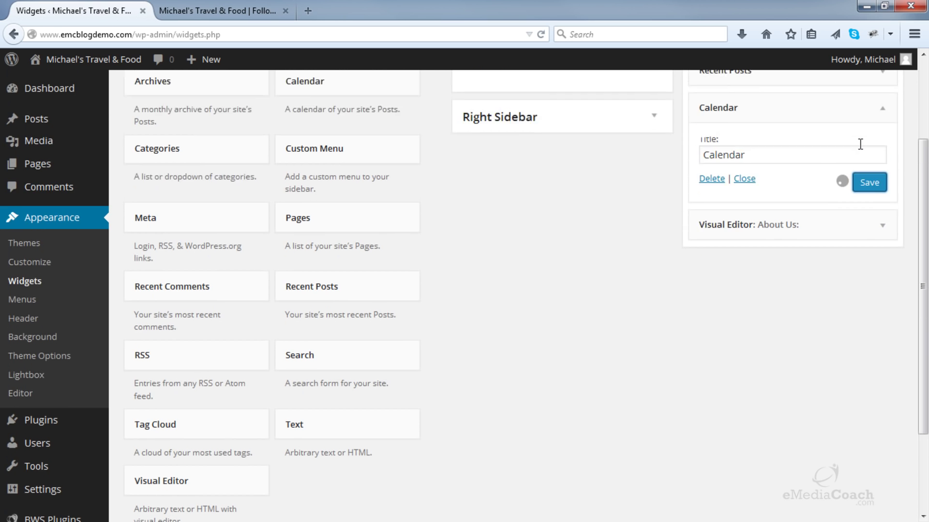
# - Reload the live site and scroll to the footer showing the February 2015 calendar
pyautogui.hotkey('ctrl', 'Tab')
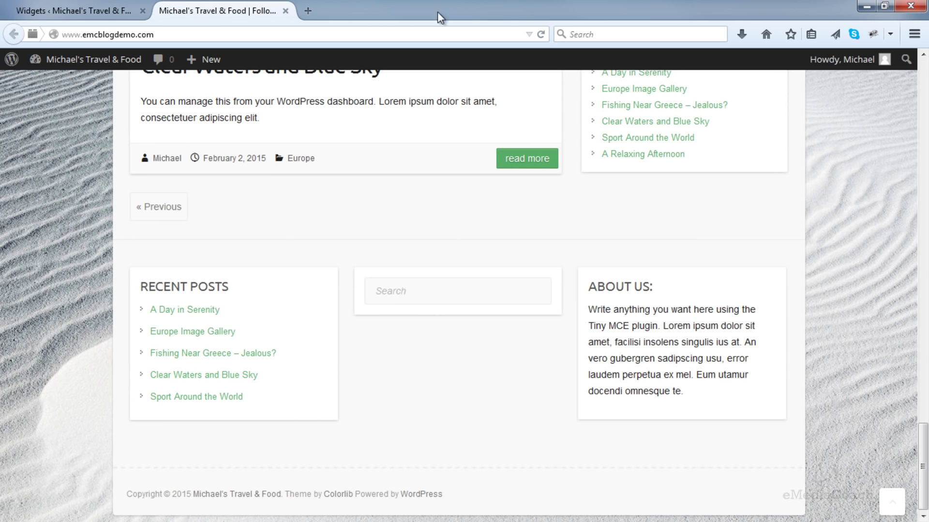
pyautogui.click(541, 34)
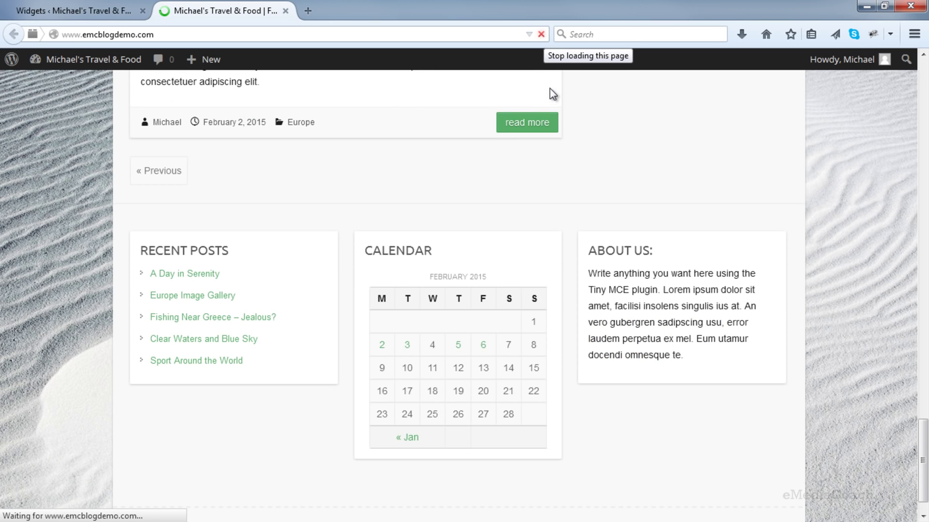
pyautogui.scroll(5, 497, 160)
pyautogui.scroll(-6, 414, 165)
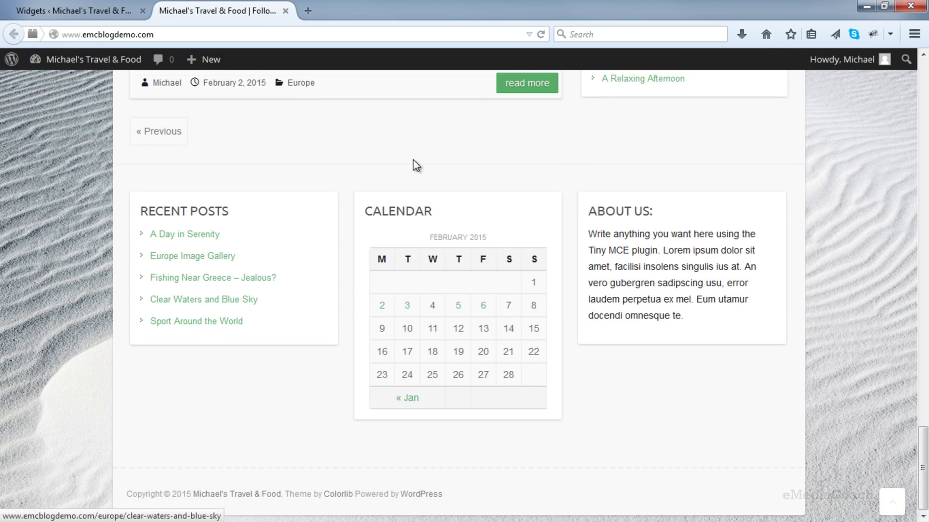
pyautogui.scroll(11, 415, 165)
pyautogui.scroll(20, 420, 160)
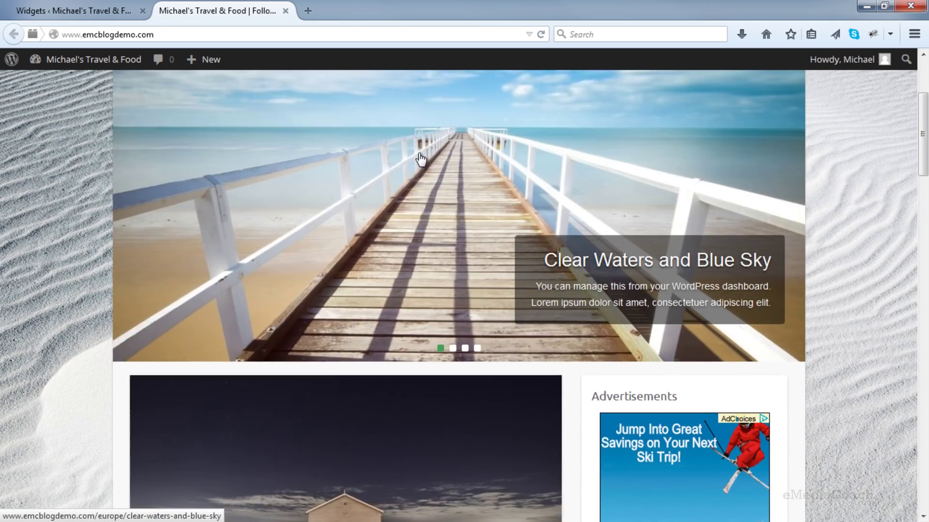
pyautogui.scroll(-16, 419, 158)
pyautogui.scroll(-10, 419, 159)
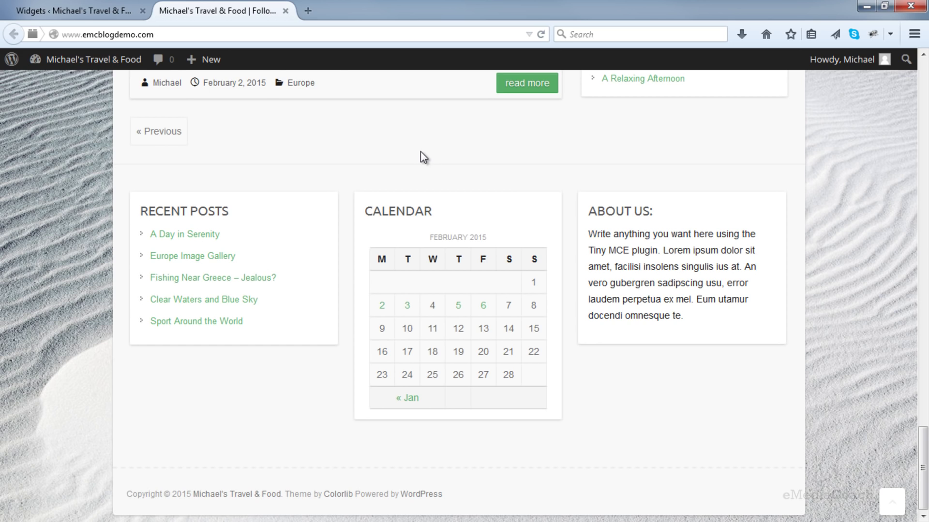
# - Return to the WordPress widgets admin tab
pyautogui.click(103, 11)
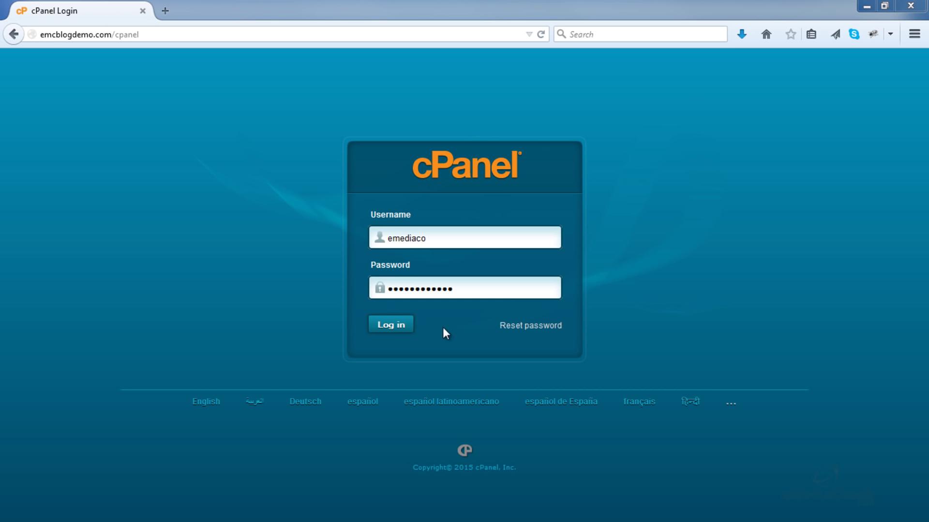
# - Log in to cPanel and launch the Backup Wizard from the Files section
pyautogui.click(401, 327)
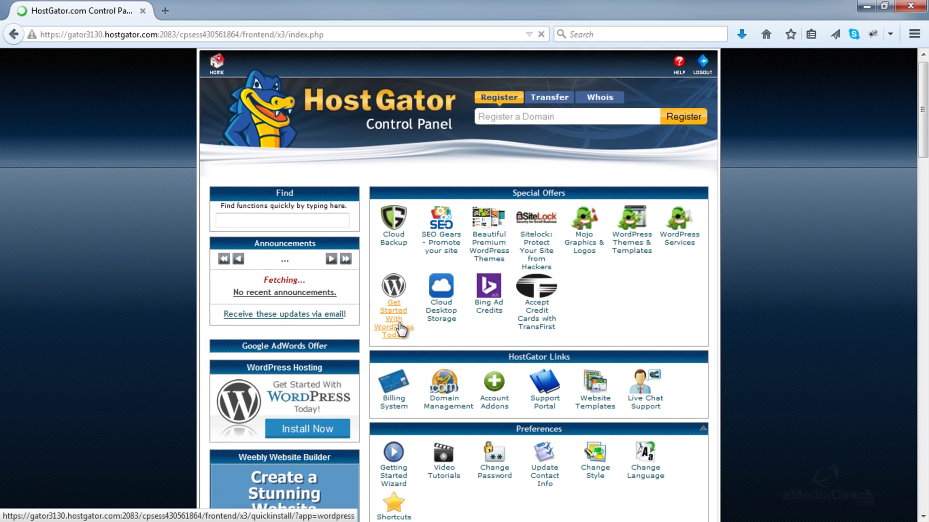
pyautogui.scroll(-5, 399, 326)
pyautogui.scroll(-6, 399, 328)
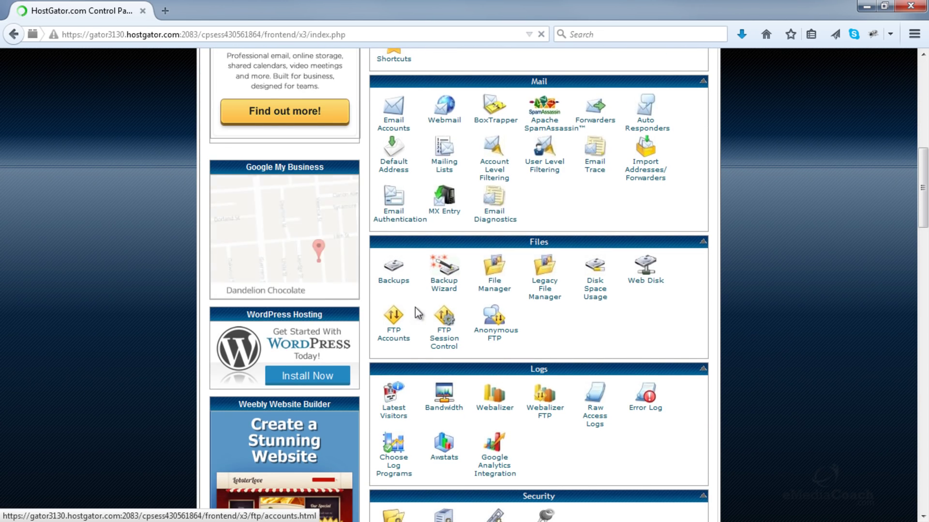
pyautogui.click(445, 292)
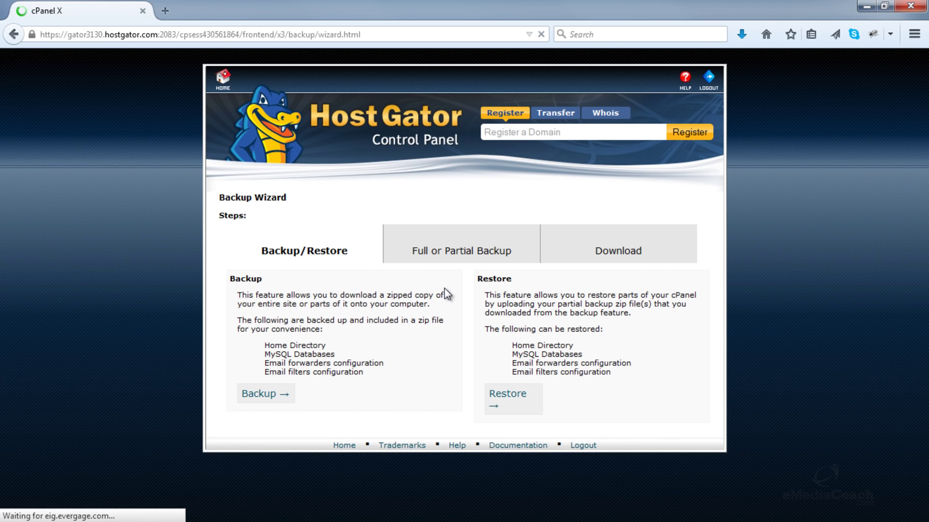
# - Generate a Full Backup with Home Directory kept as the backup destination
pyautogui.click(277, 398)
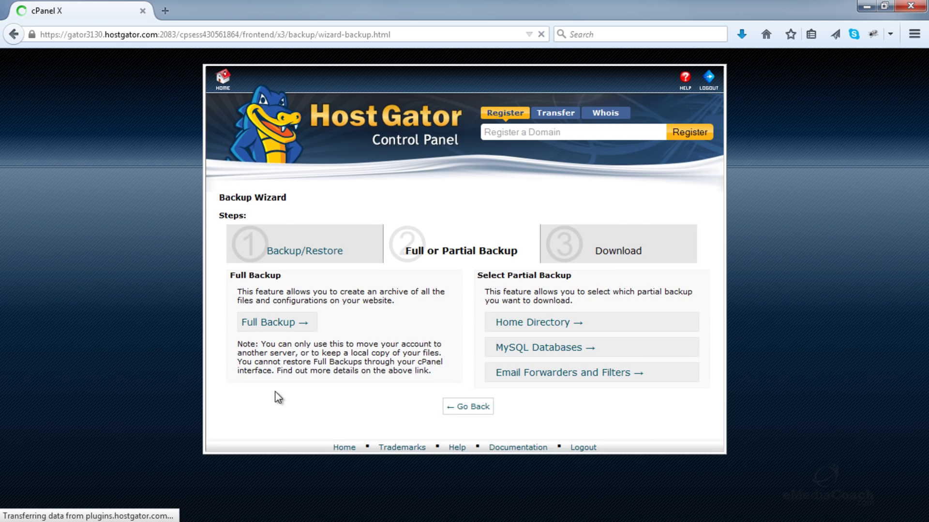
pyautogui.click(277, 331)
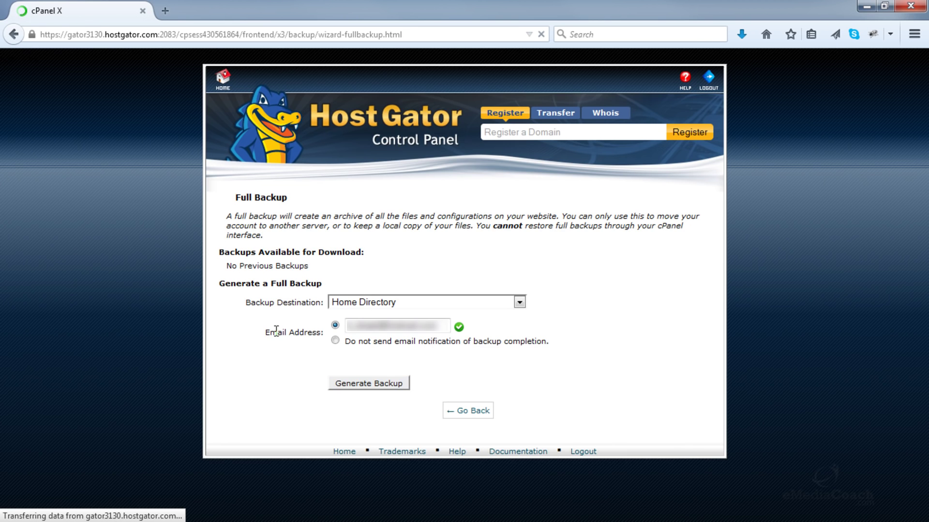
pyautogui.click(368, 304)
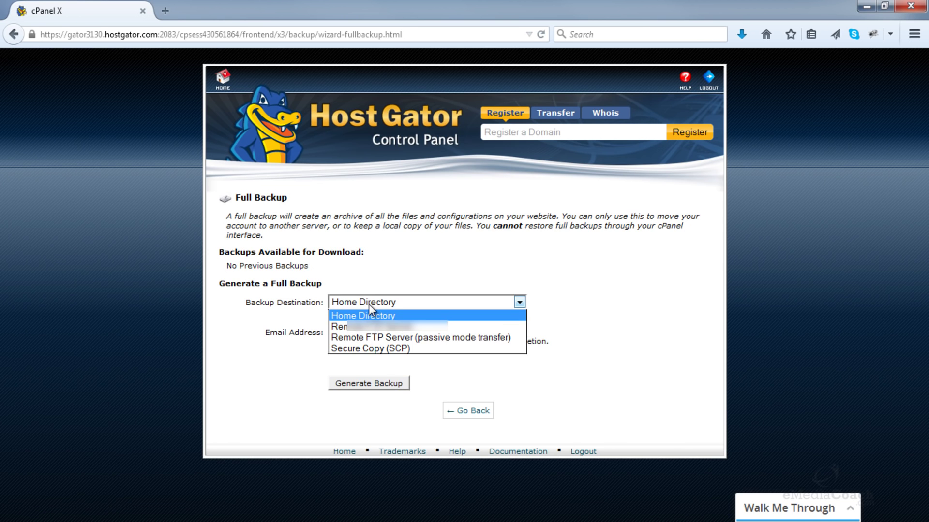
pyautogui.click(364, 316)
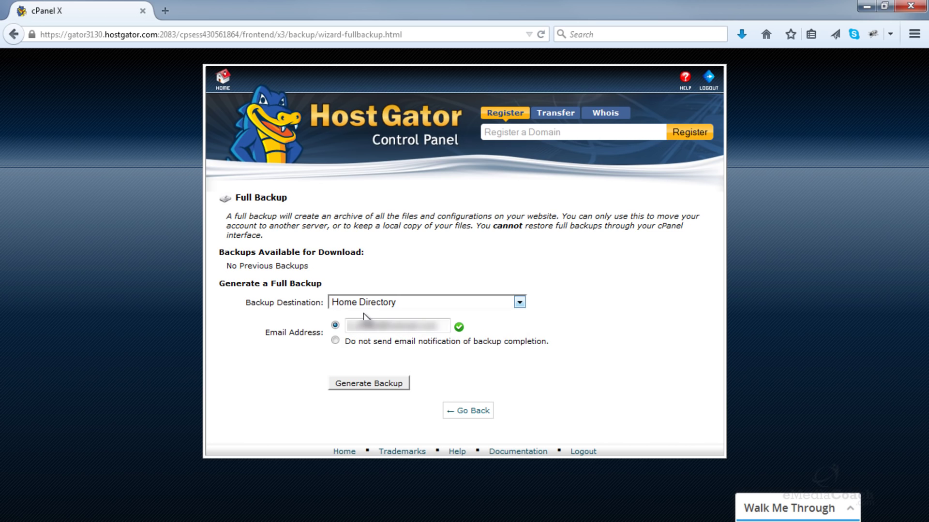
pyautogui.click(349, 386)
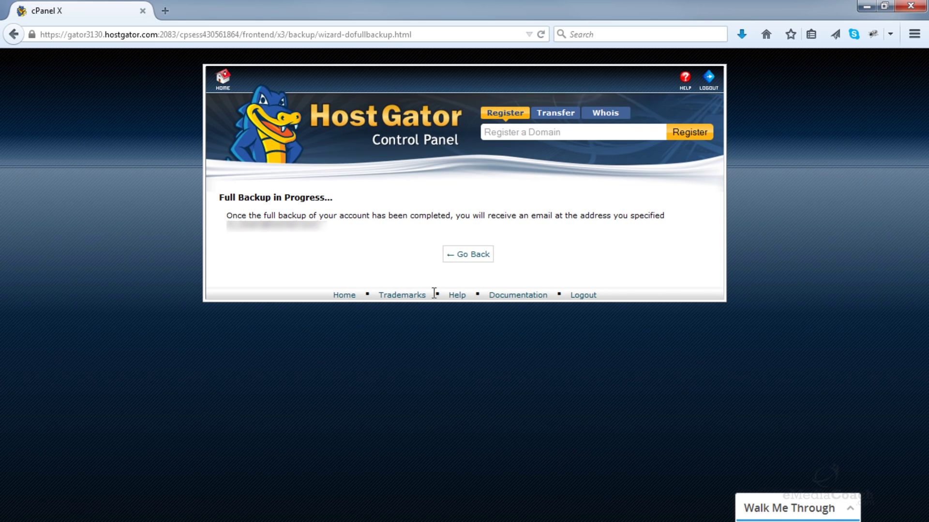
# - Return to Full Backup and reload until backup-1.26.2015_02-06-14_emediaco.tar.gz shows complete
pyautogui.click(458, 261)
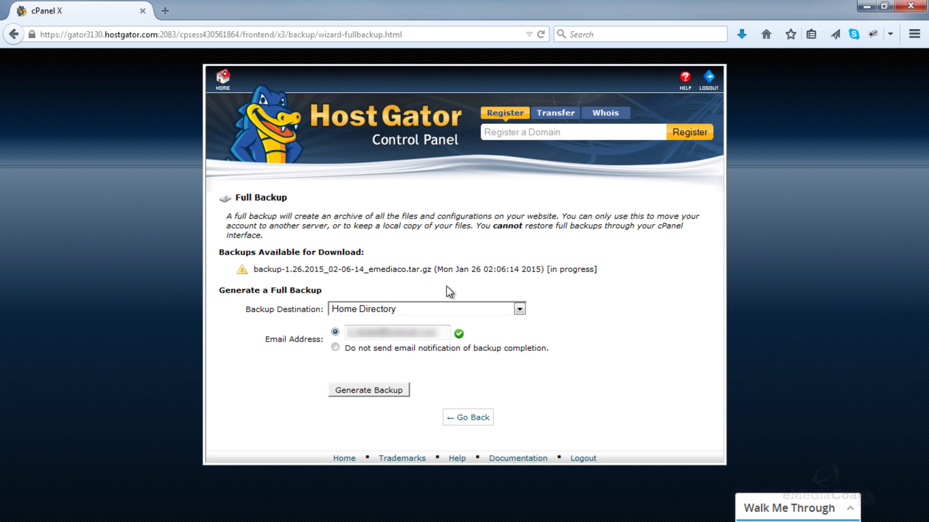
pyautogui.click(409, 37)
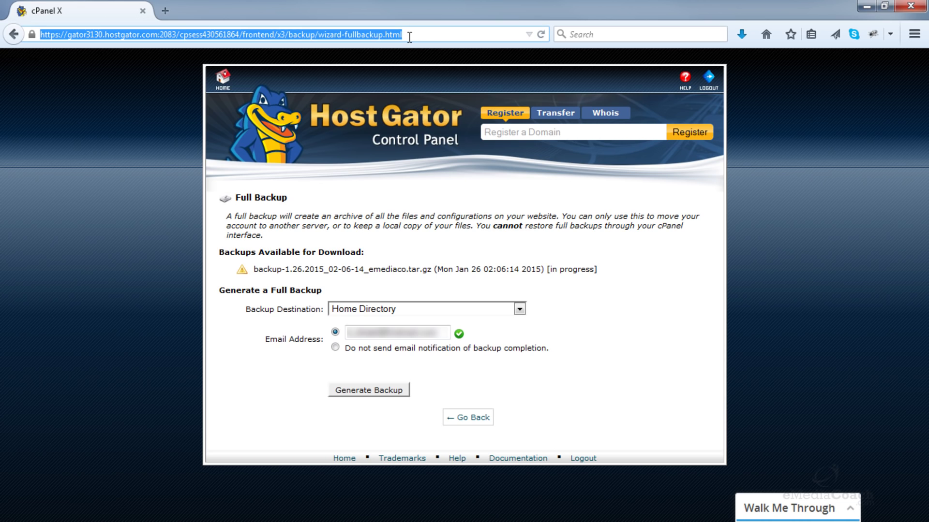
pyautogui.press('Return')
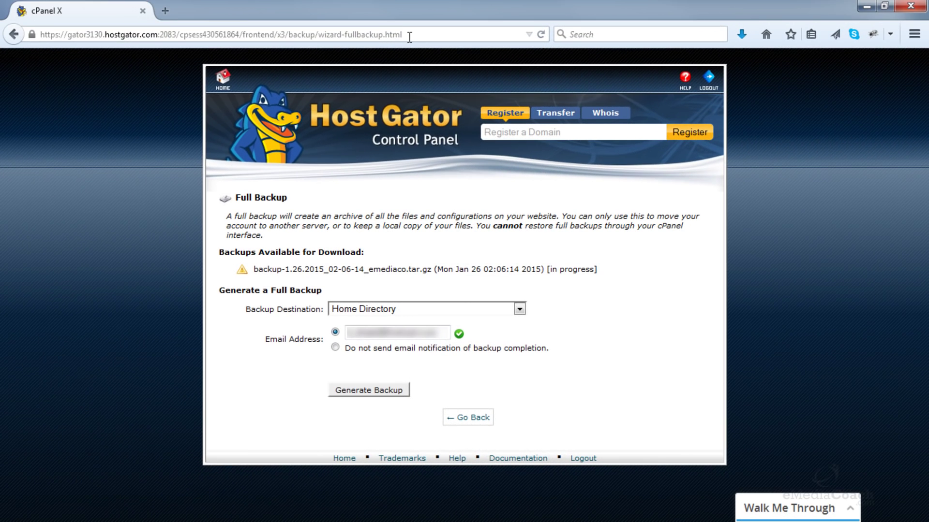
pyautogui.click(409, 36)
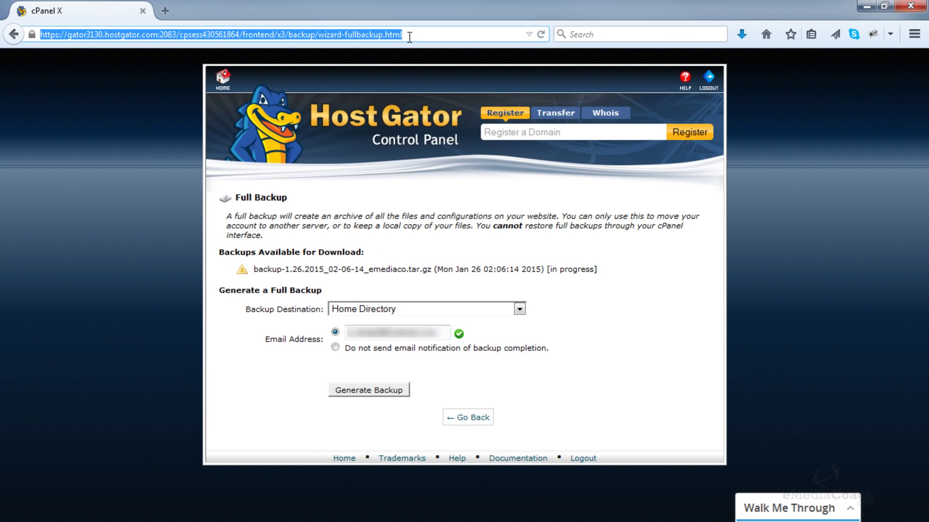
pyautogui.press('Return')
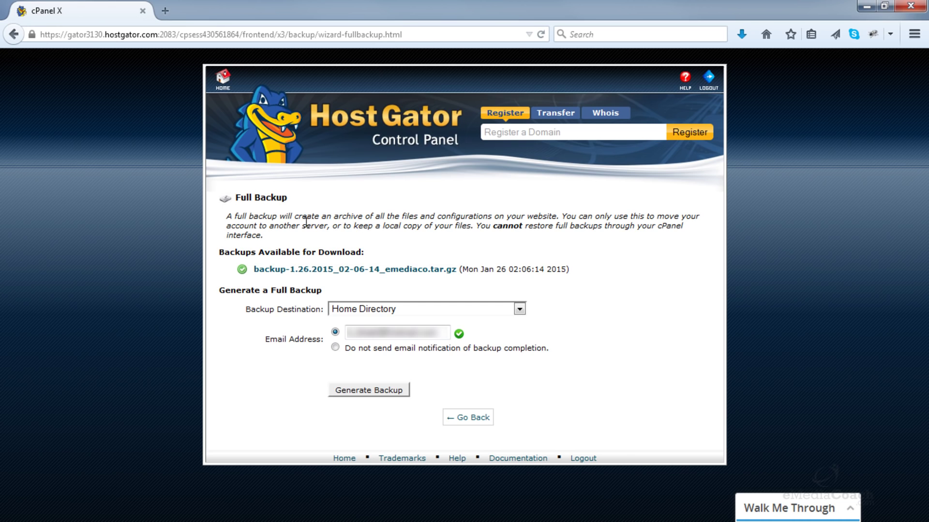
# - Save backup-1.26.2015_02-06-14_emediaco.tar.gz into the FTP Backups folder
pyautogui.click(287, 271)
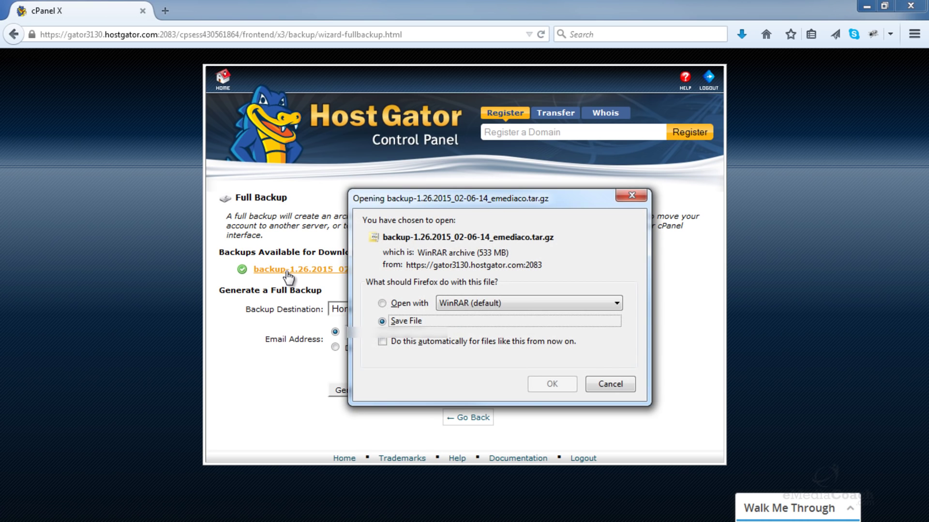
pyautogui.click(544, 383)
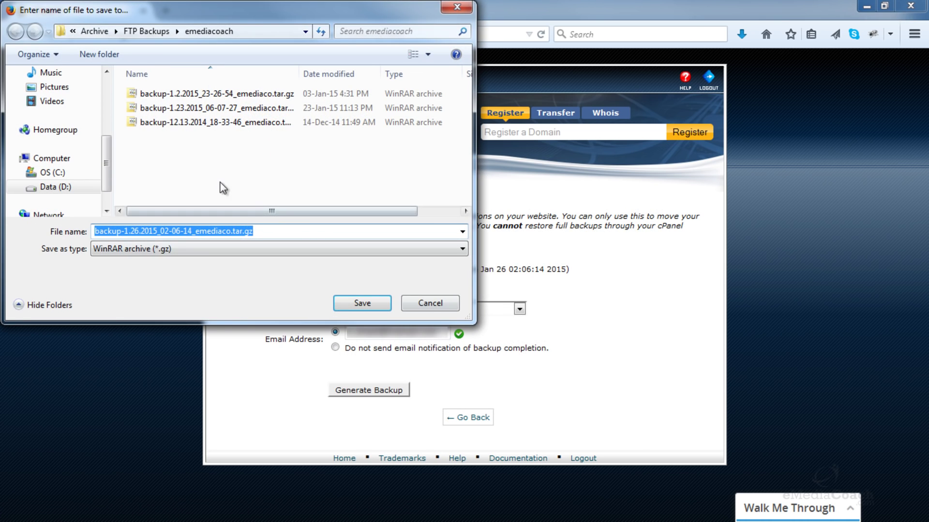
pyautogui.click(366, 302)
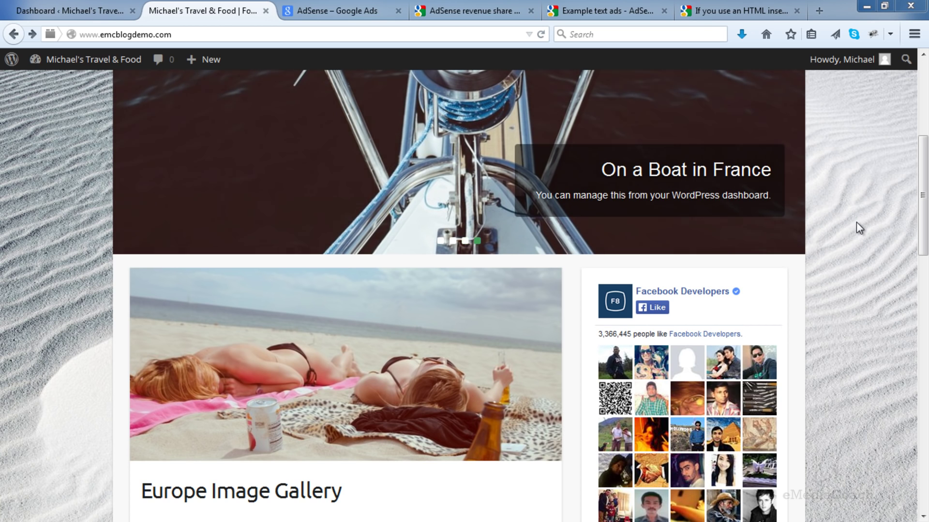
# - Switch to the 'AdSense – Google Ads' overview tab
pyautogui.click(351, 6)
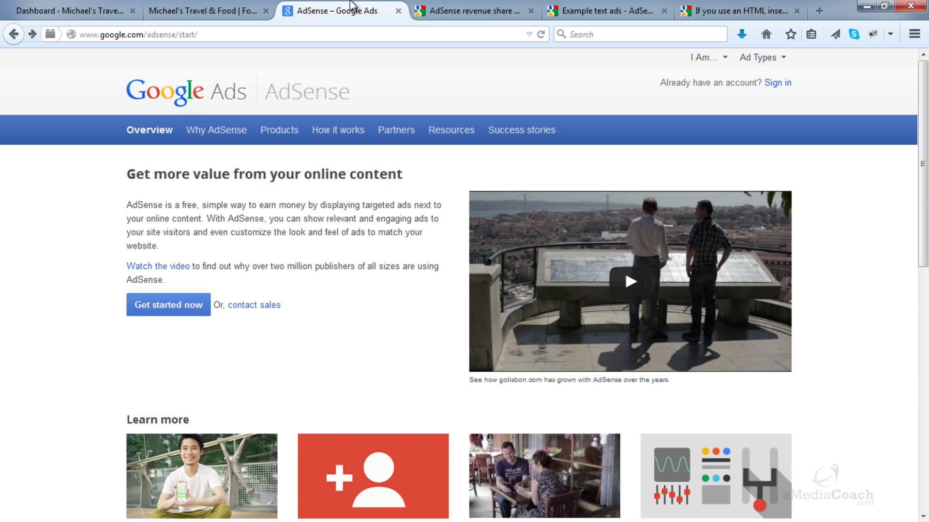
# - Read the AdSense revenue share article (68% content, 51% search), highlighting its first paragraph
pyautogui.click(466, 4)
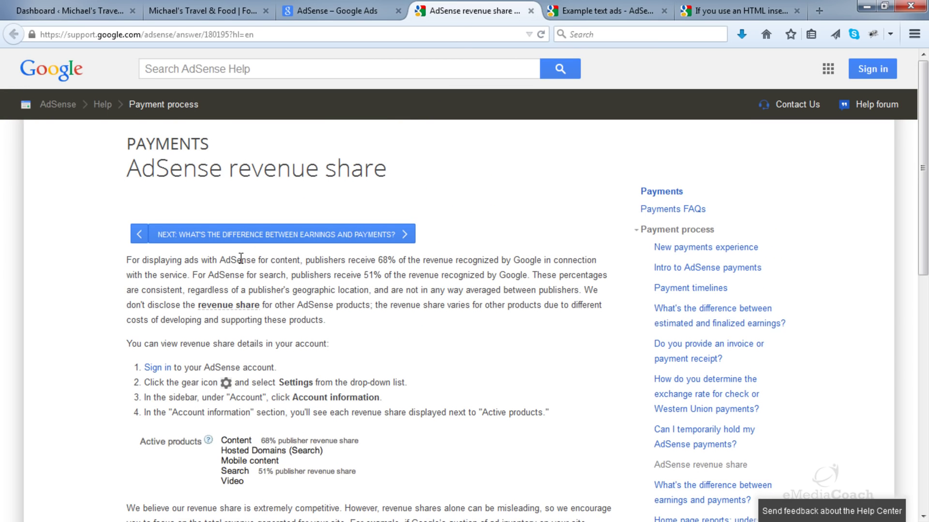
pyautogui.moveTo(127, 260); pyautogui.dragTo(572, 251)
pyautogui.click(572, 252)
# - Expand and scroll through the recommended example text ads
pyautogui.click(583, 4)
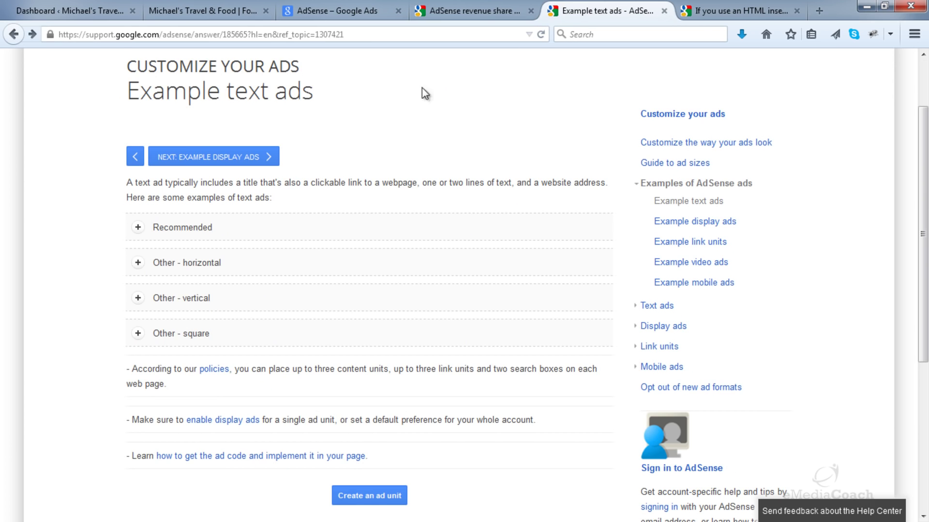
pyautogui.click(191, 227)
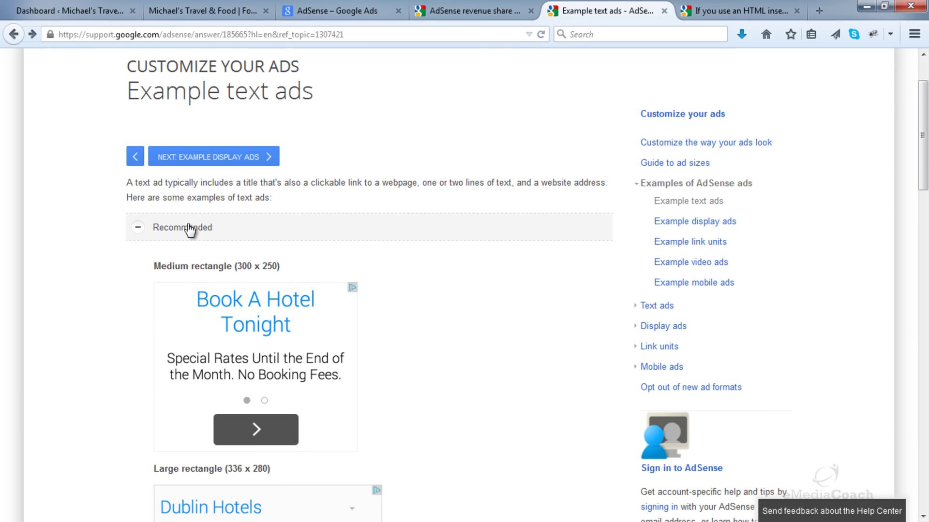
pyautogui.scroll(-2, 189, 231)
pyautogui.scroll(-2, 193, 242)
pyautogui.scroll(-5, 202, 327)
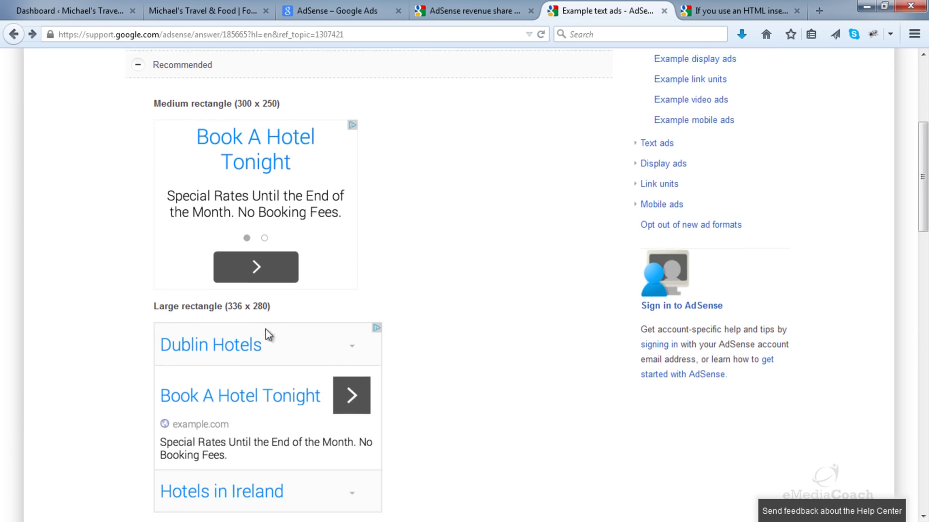
pyautogui.scroll(3, 226, 349)
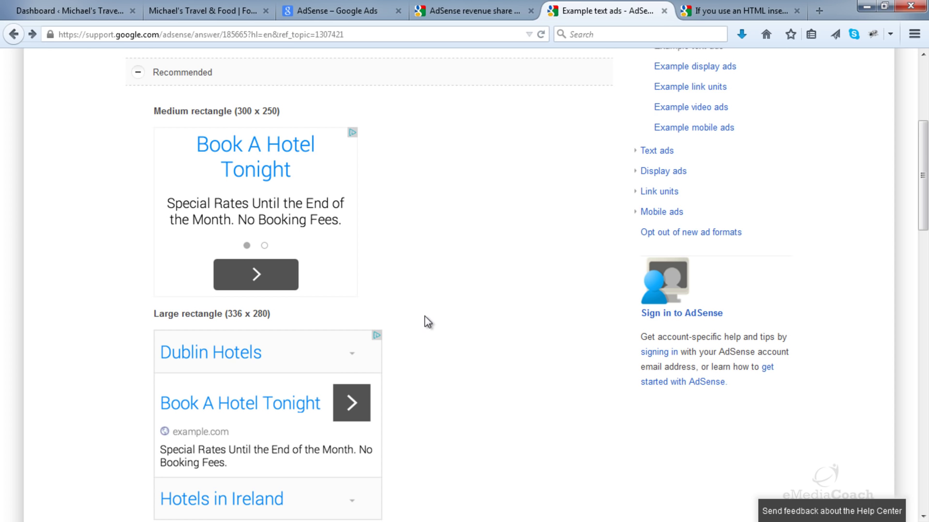
pyautogui.scroll(5, 427, 322)
# - Expand and scroll through the recommended example display ads
pyautogui.click(242, 242)
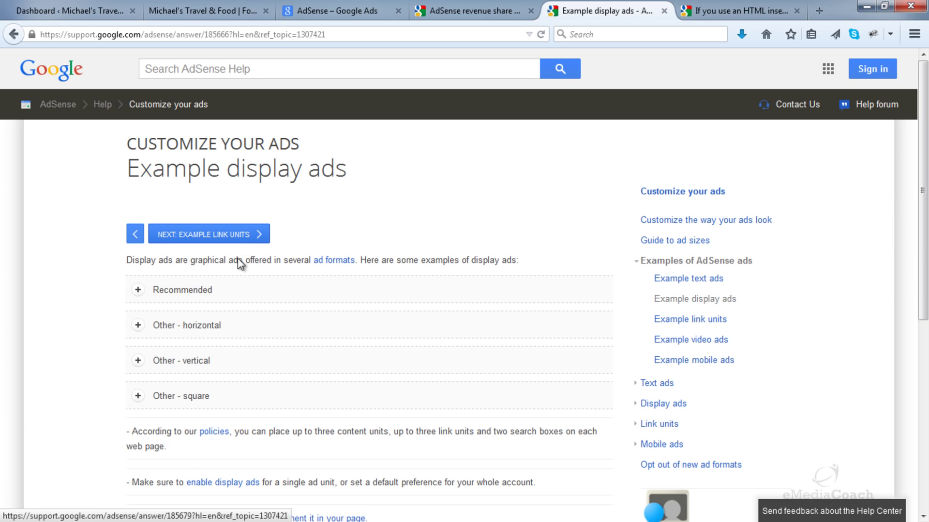
pyautogui.click(218, 298)
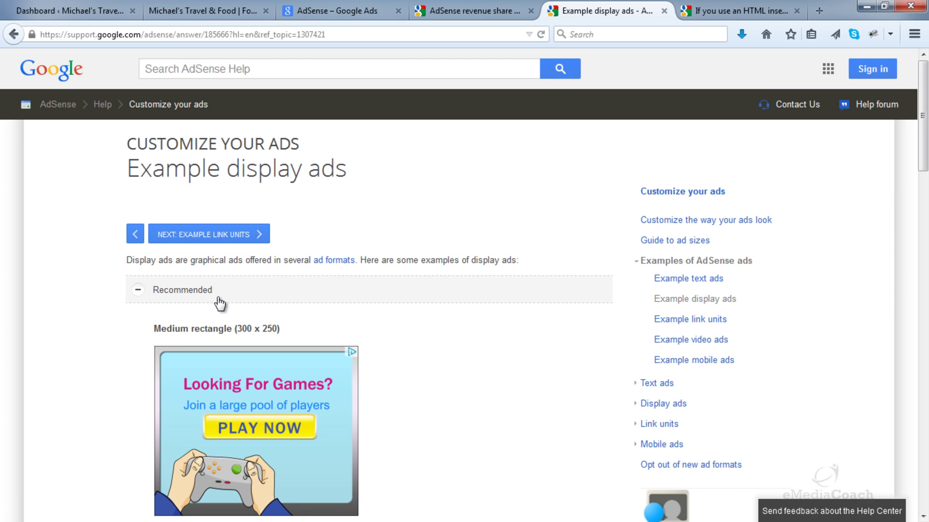
pyautogui.scroll(-6, 378, 319)
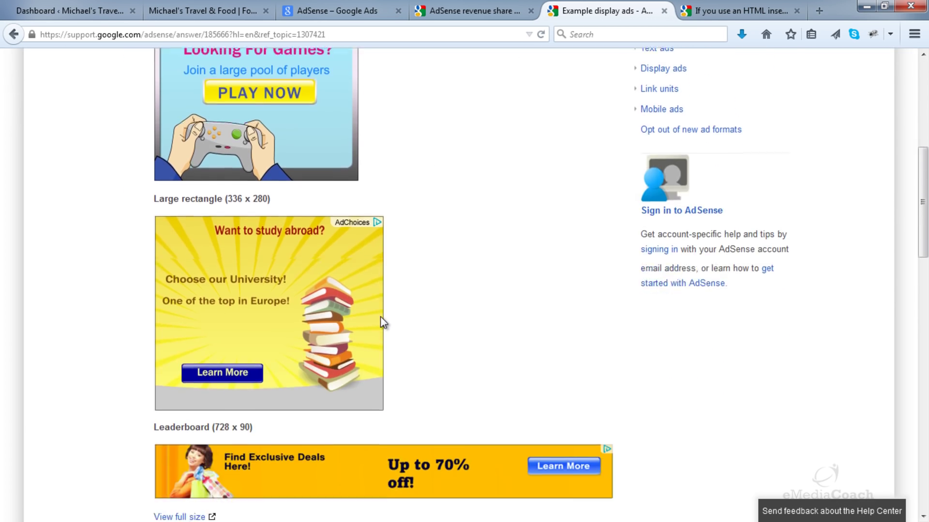
pyautogui.scroll(-8, 380, 317)
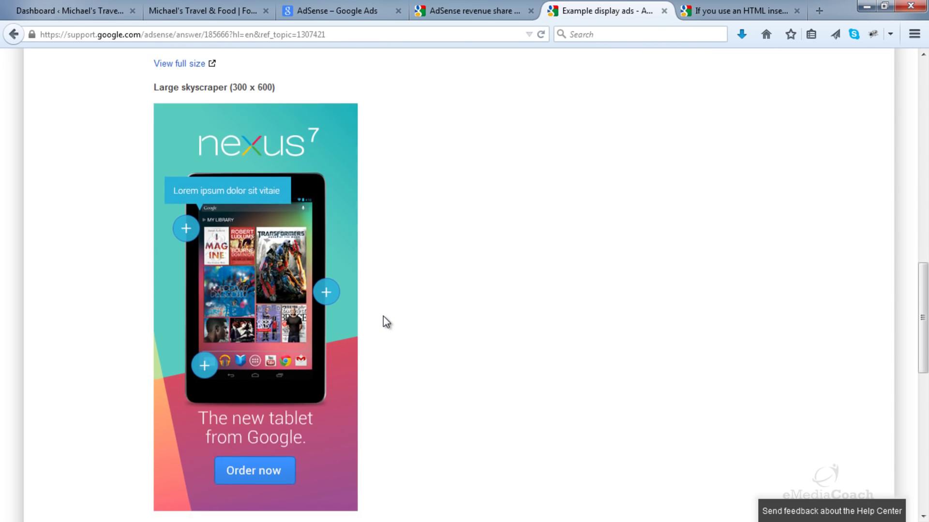
pyautogui.scroll(-2, 383, 316)
pyautogui.scroll(4, 383, 316)
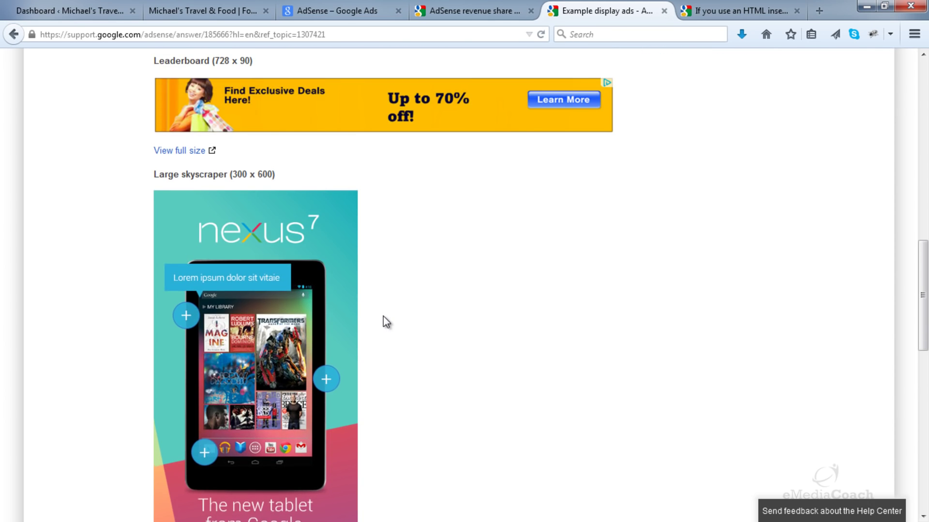
pyautogui.scroll(8, 383, 316)
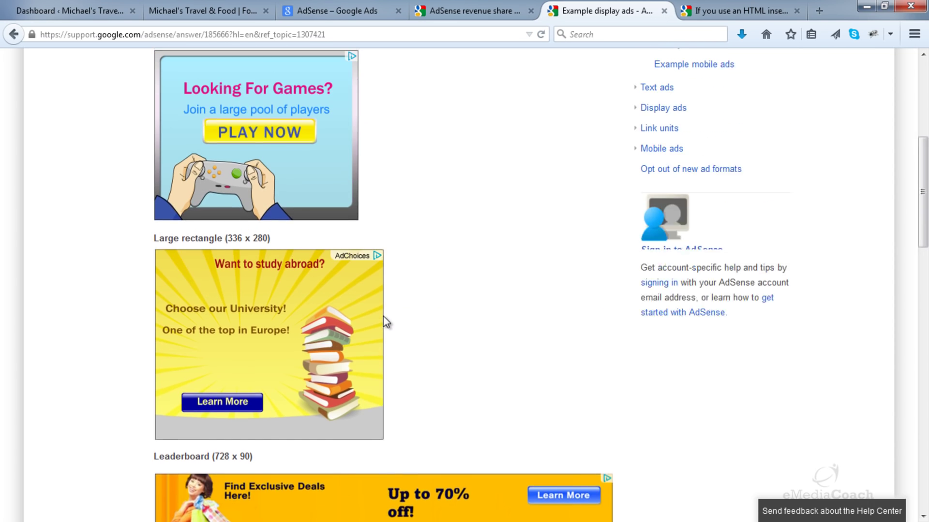
pyautogui.scroll(2, 383, 316)
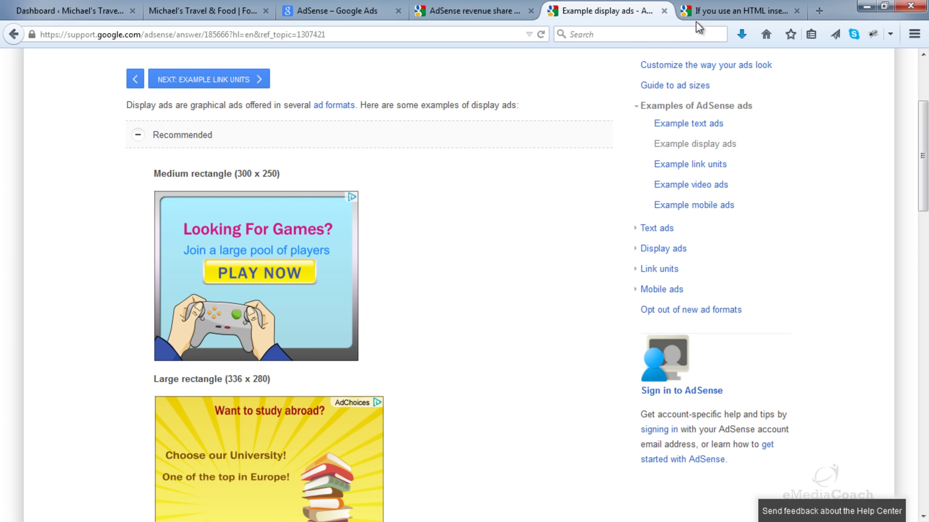
# - Review the 'Other - horizontal' ad sizes, then open the 'If you use an HTML insert editor' guide
pyautogui.click(710, 11)
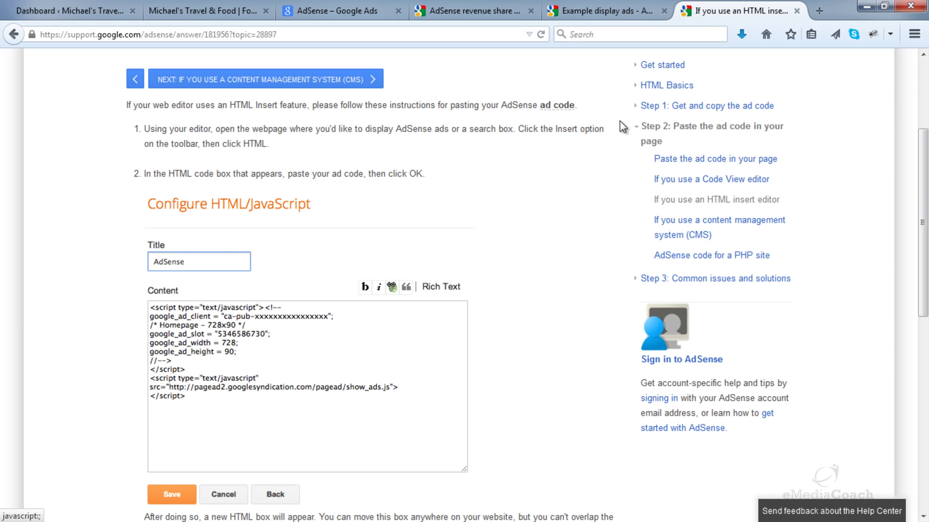
pyautogui.click(611, 10)
pyautogui.scroll(-3, 470, 259)
pyautogui.scroll(1, 470, 259)
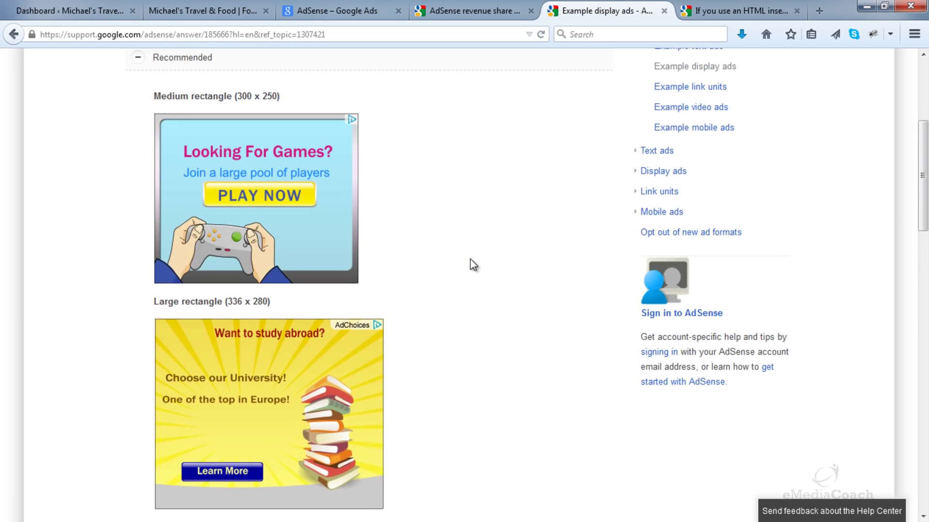
pyautogui.scroll(5, 470, 259)
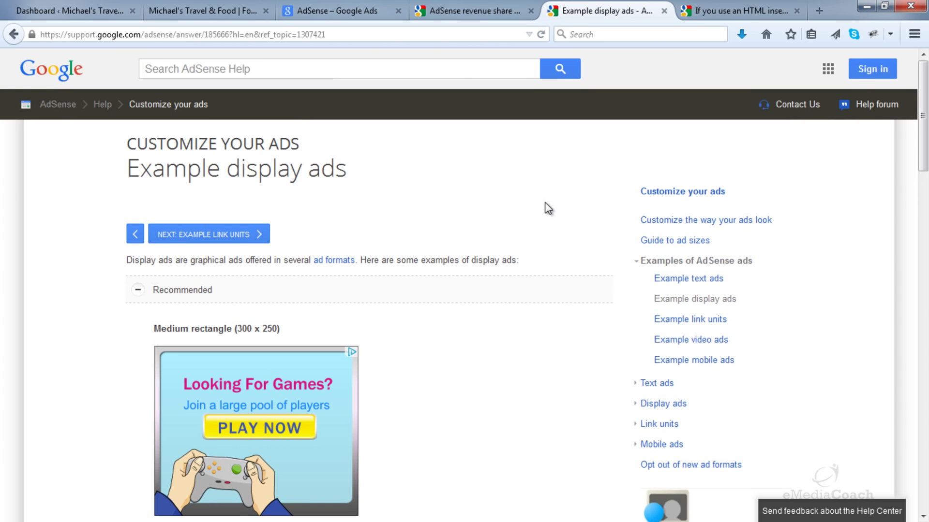
pyautogui.scroll(-15, 548, 208)
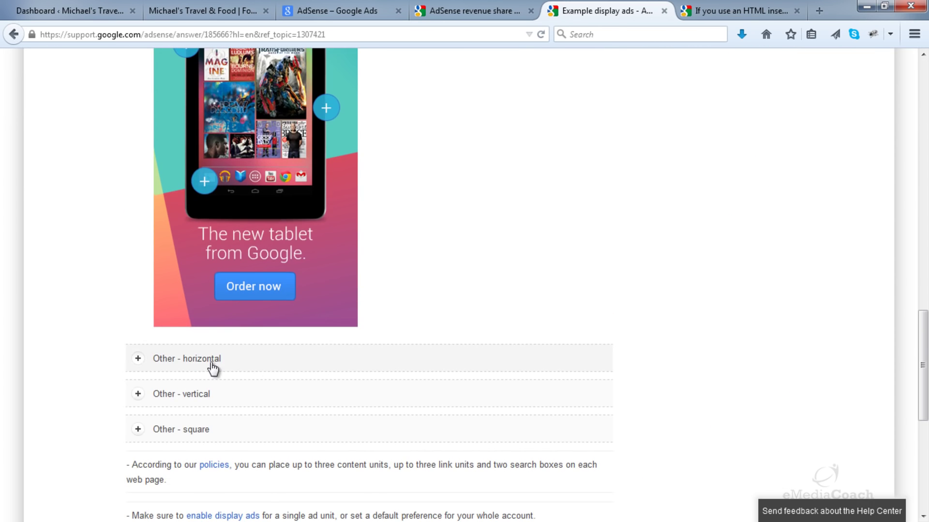
pyautogui.click(213, 368)
pyautogui.scroll(-5, 228, 363)
pyautogui.scroll(7, 288, 239)
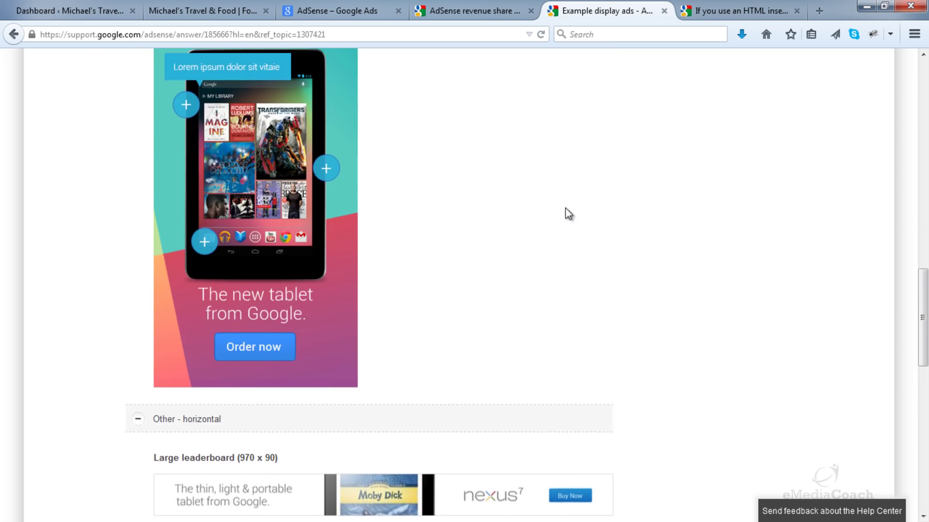
pyautogui.scroll(5, 568, 213)
pyautogui.click(713, 10)
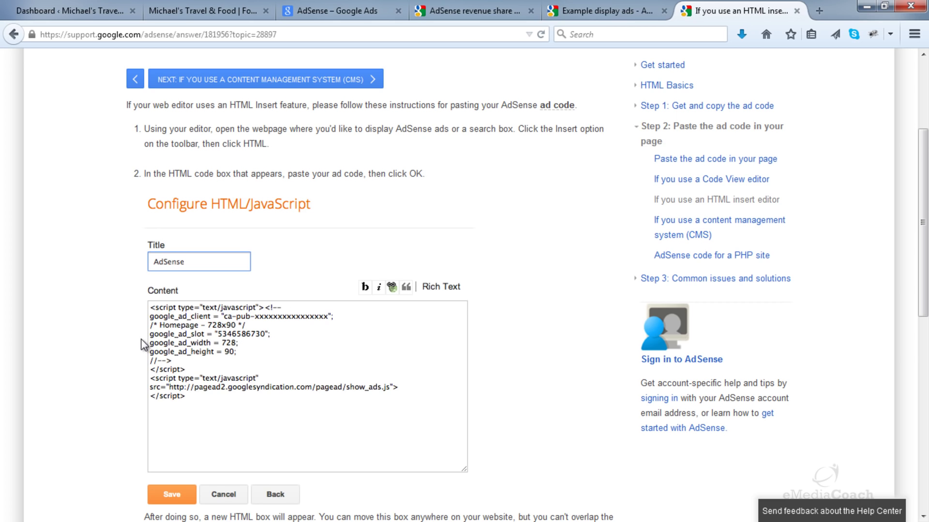
pyautogui.click(203, 19)
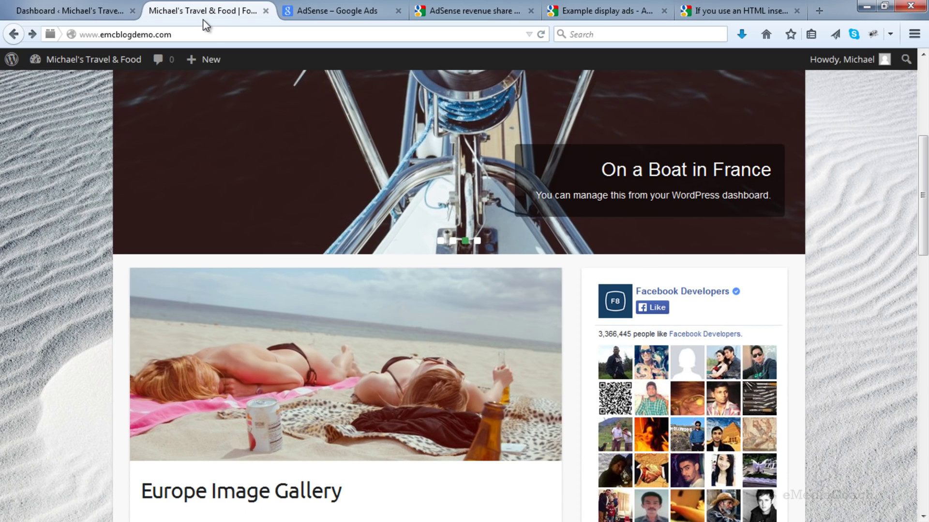
pyautogui.scroll(-9, 239, 207)
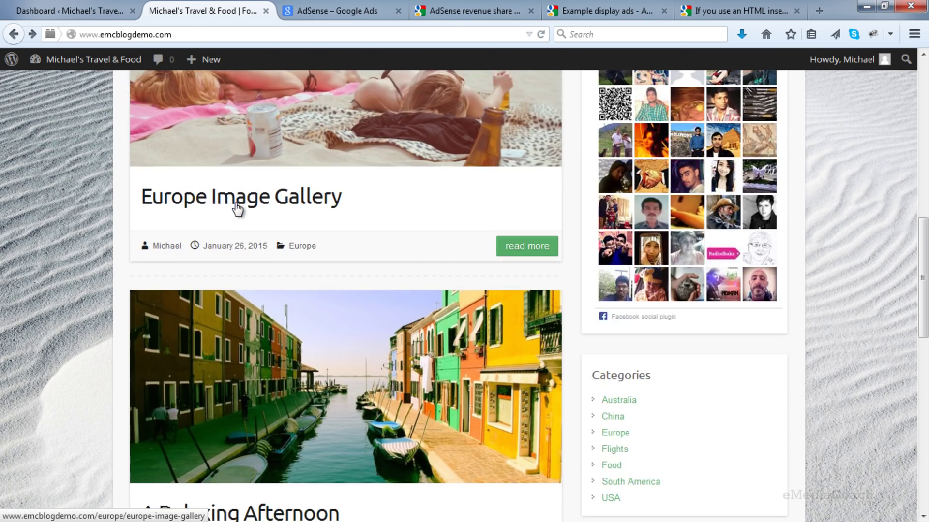
pyautogui.scroll(-1, 238, 207)
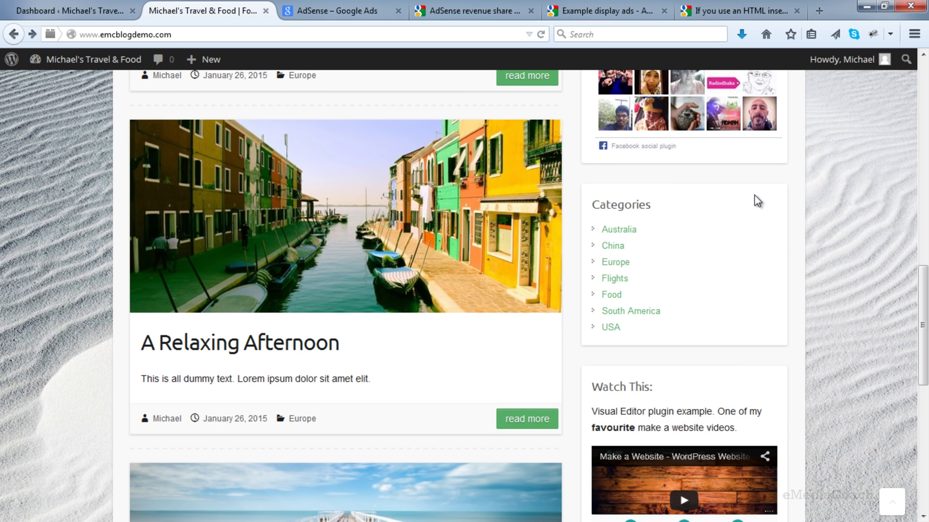
pyautogui.scroll(-3, 740, 222)
pyautogui.scroll(6, 718, 183)
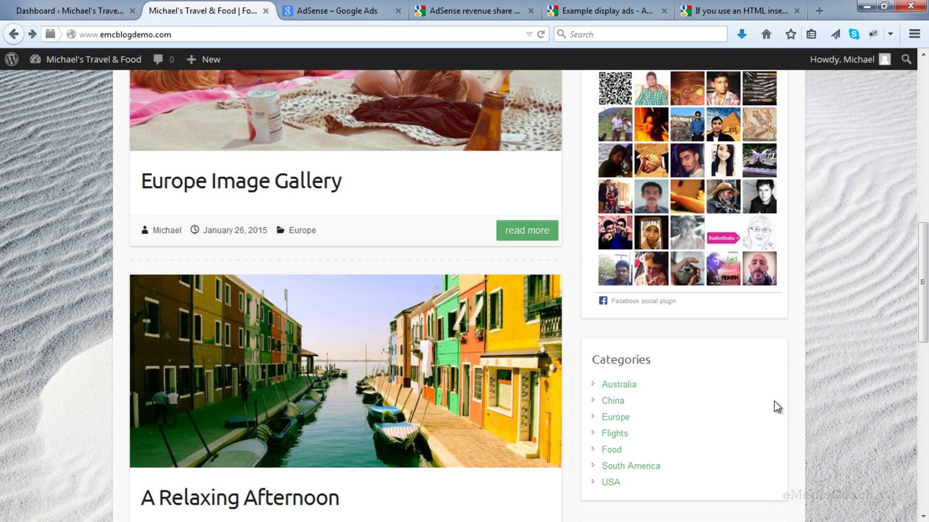
pyautogui.click(710, 7)
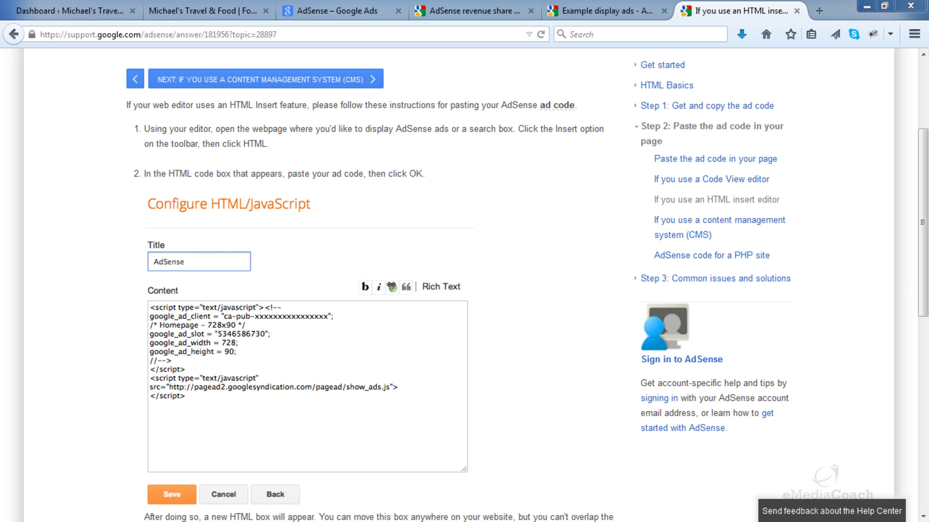
# - Select all the 250 by 250 AdSense ad code in Notepad and copy it
pyautogui.moveTo(928, 87); pyautogui.dragTo(586, 80)
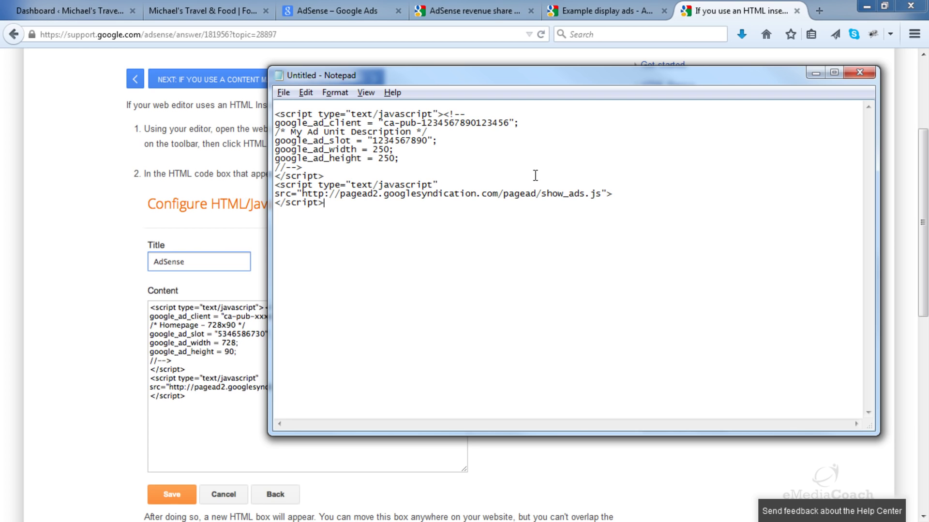
pyautogui.doubleClick(497, 263)
pyautogui.click(386, 230)
pyautogui.moveTo(371, 224); pyautogui.dragTo(274, 114)
pyautogui.rightClick(296, 122)
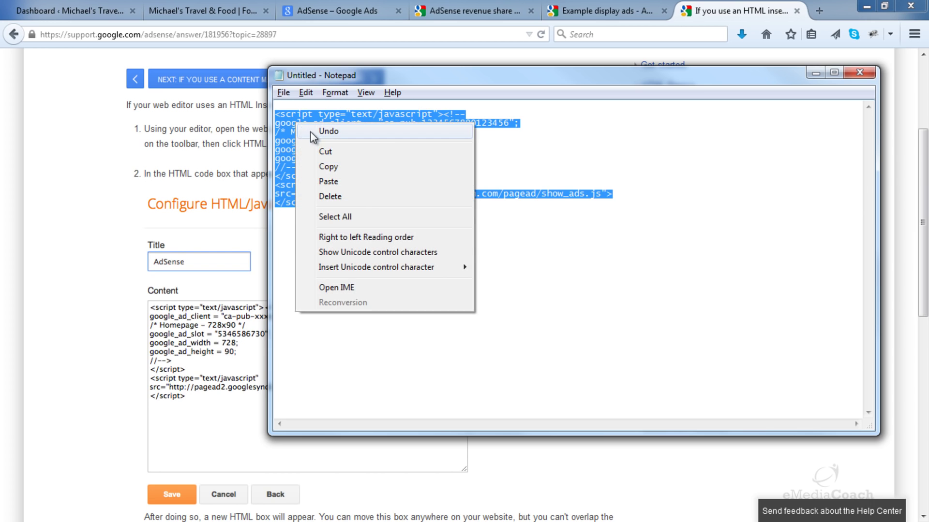
pyautogui.click(327, 167)
pyautogui.click(331, 203)
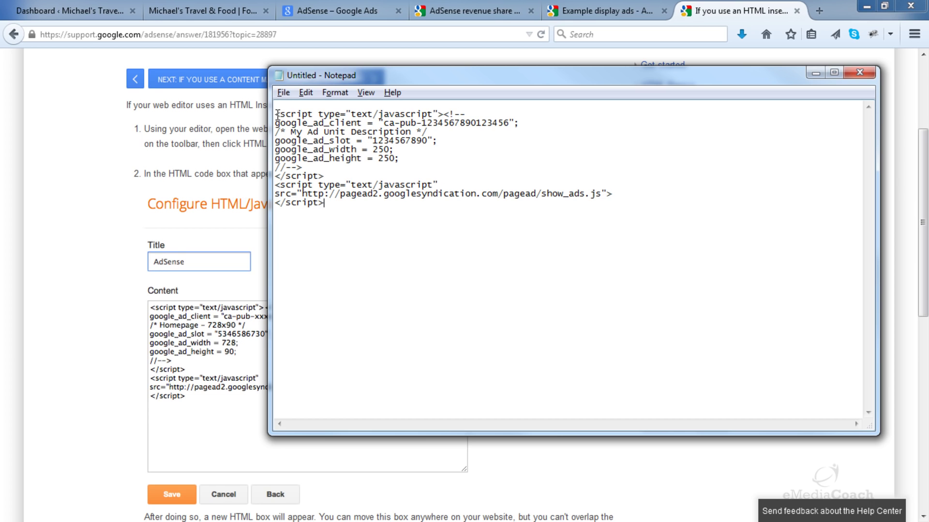
pyautogui.moveTo(330, 203); pyautogui.dragTo(274, 114)
pyautogui.rightClick(290, 118)
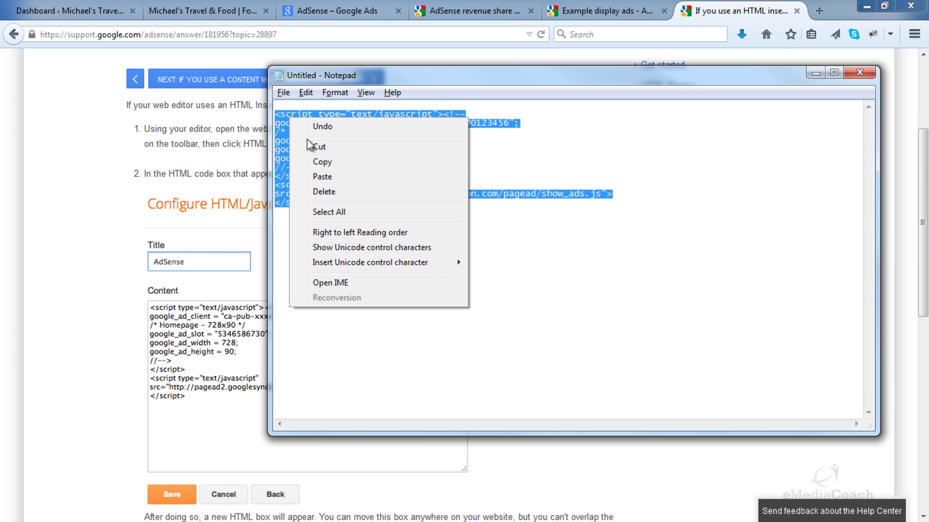
pyautogui.click(322, 161)
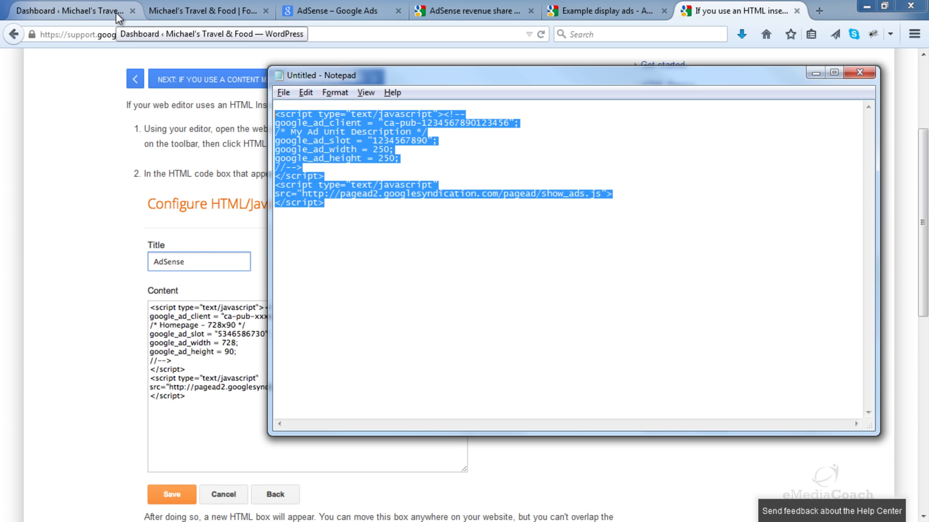
# - Drag a Text widget to the top of the Right Sidebar in Appearance > Widgets
pyautogui.click(115, 13)
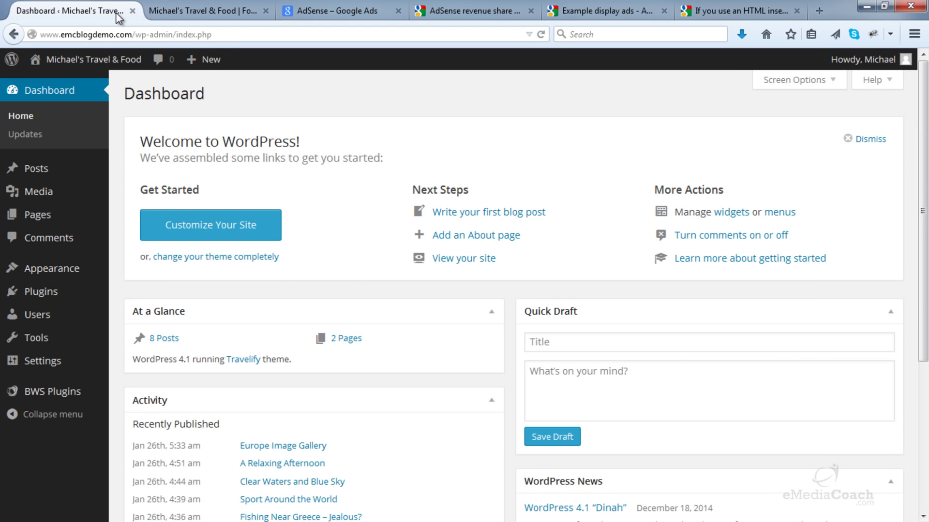
pyautogui.moveTo(76, 270)
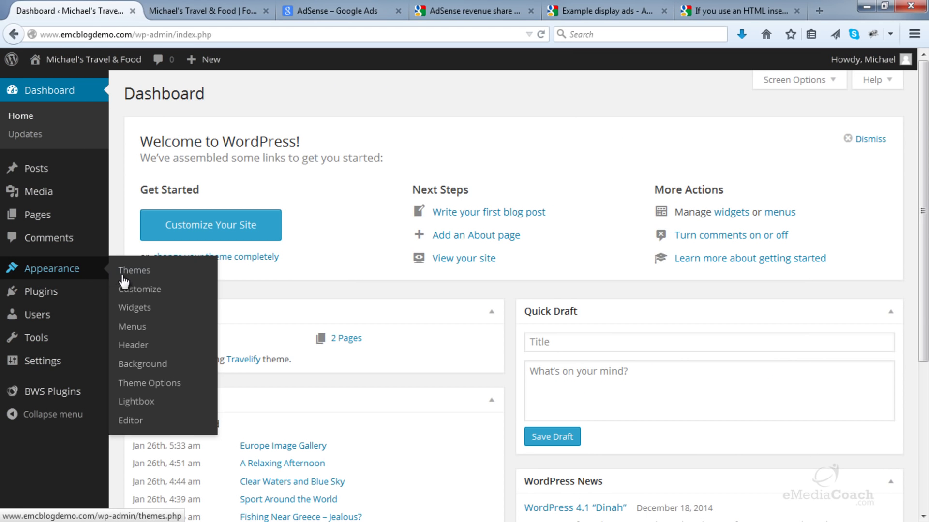
pyautogui.click(148, 308)
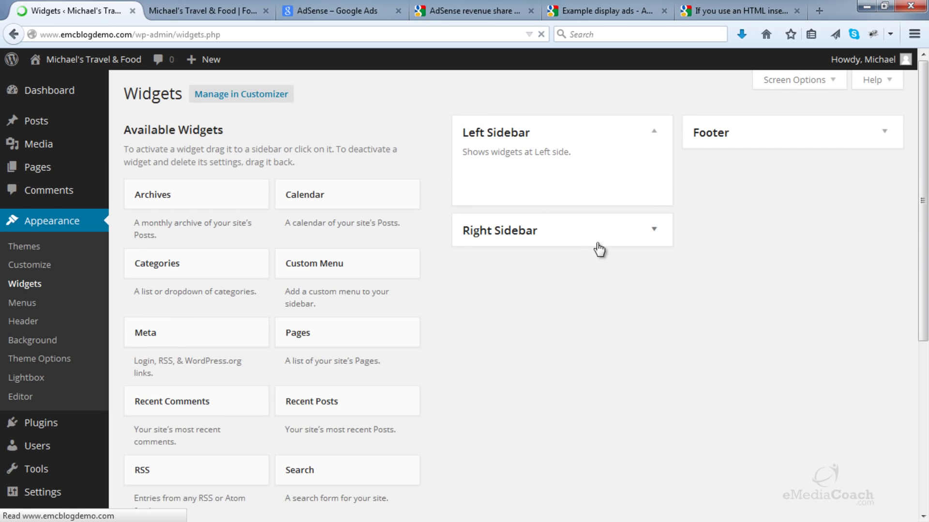
pyautogui.click(655, 234)
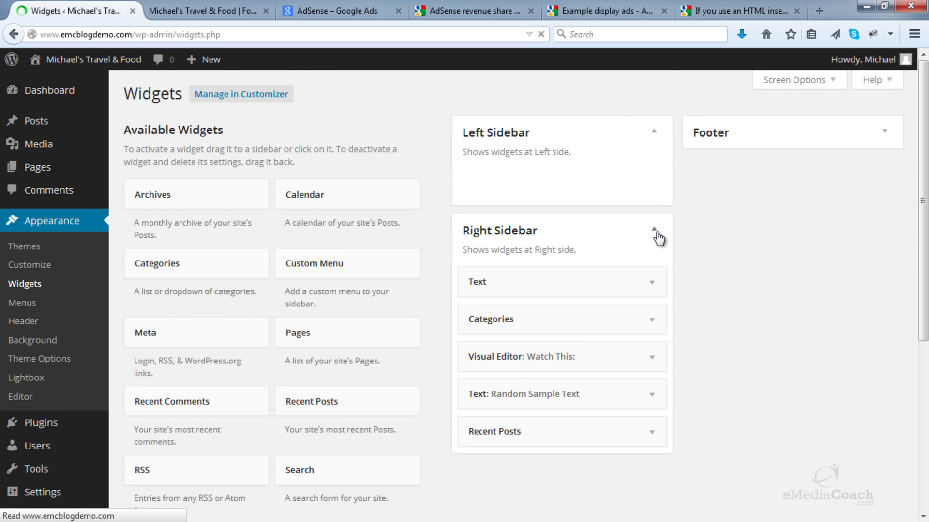
pyautogui.scroll(-3, 648, 241)
pyautogui.moveTo(365, 458); pyautogui.dragTo(523, 202)
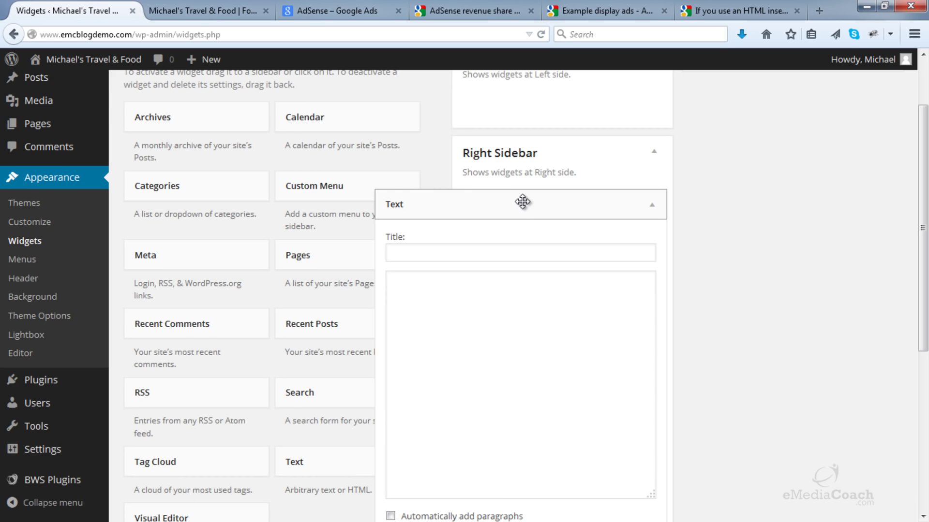
# - Paste the ad code, title the widget 'Advertisement', save and collapse it
pyautogui.rightClick(485, 308)
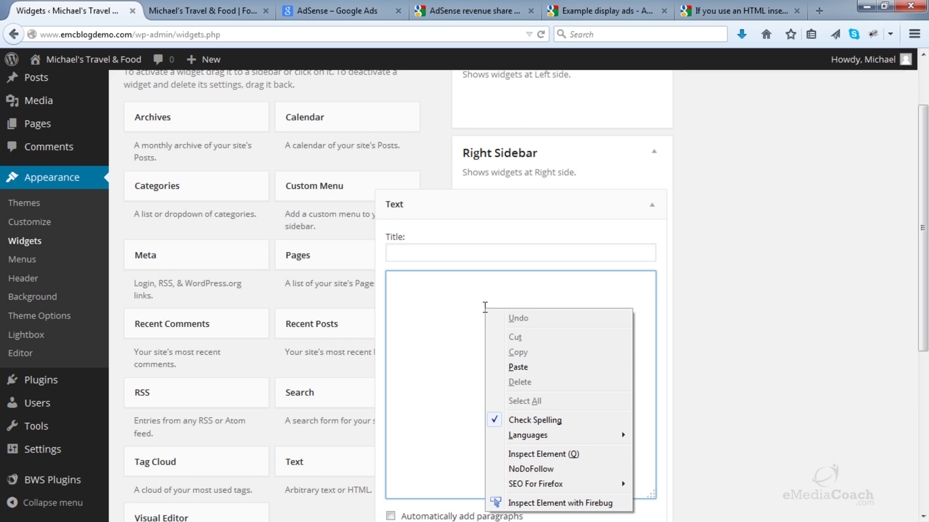
pyautogui.click(514, 366)
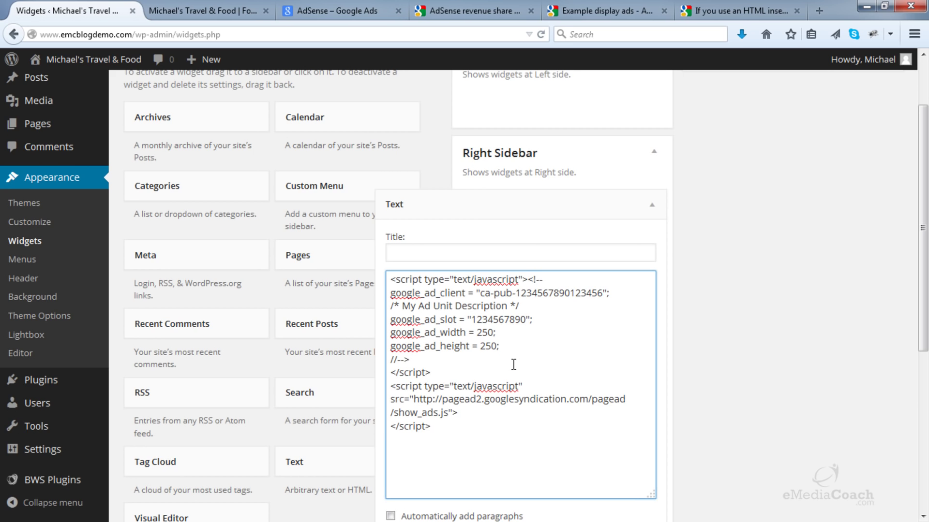
pyautogui.click(487, 254)
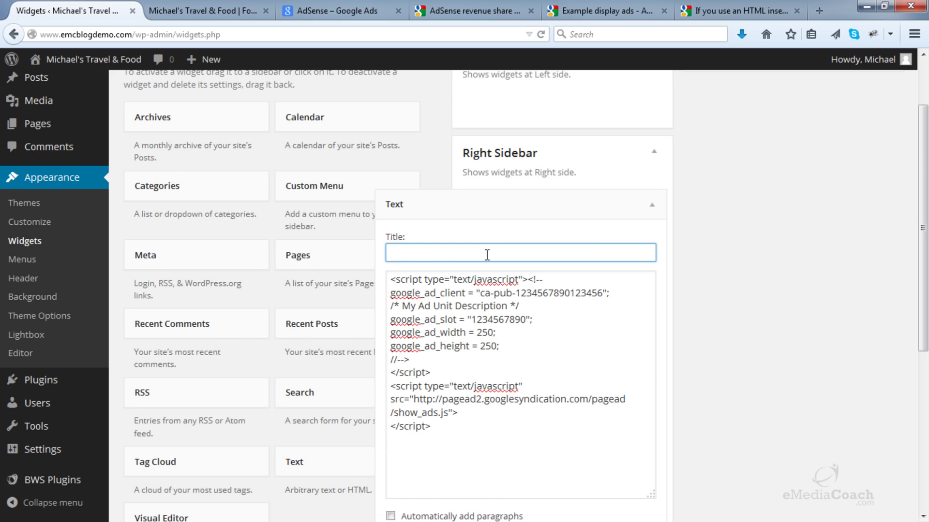
pyautogui.write('Advertisement')
pyautogui.scroll(-5, 487, 255)
pyautogui.click(643, 308)
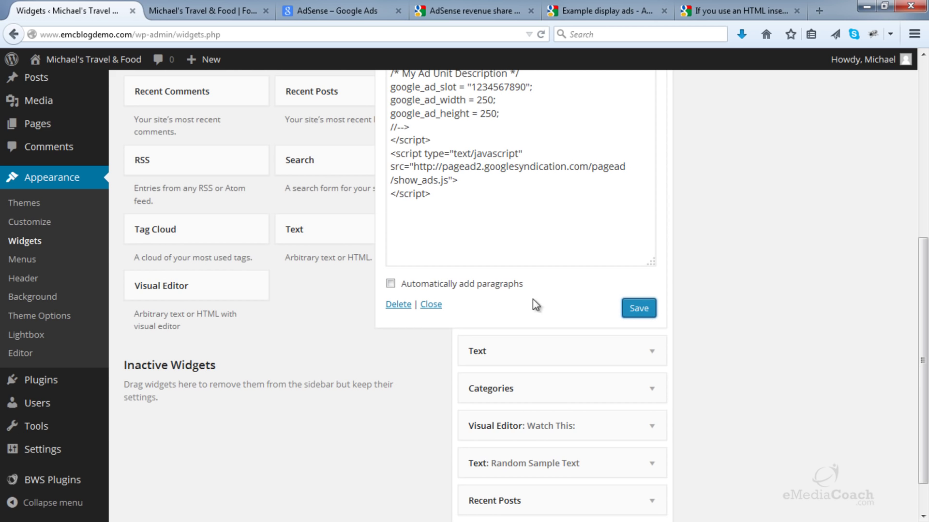
pyautogui.click(431, 305)
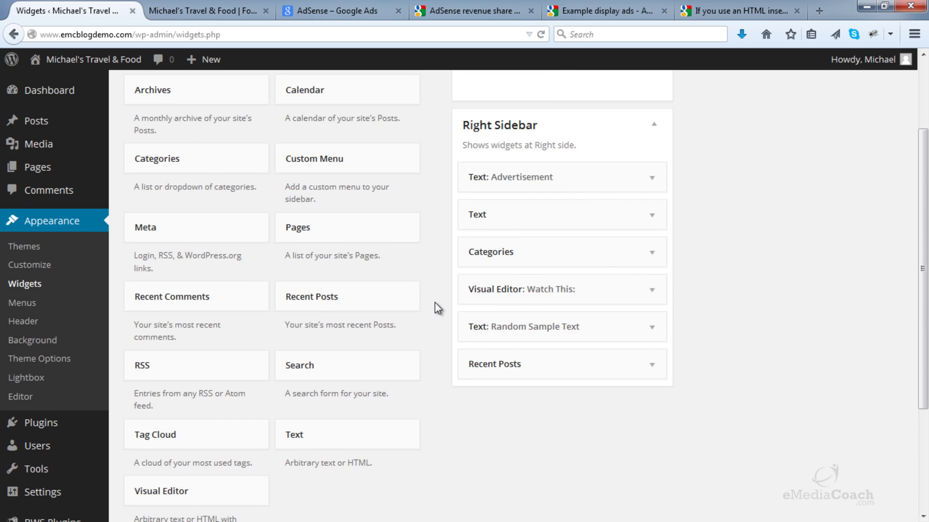
pyautogui.moveTo(365, 435); pyautogui.dragTo(560, 208)
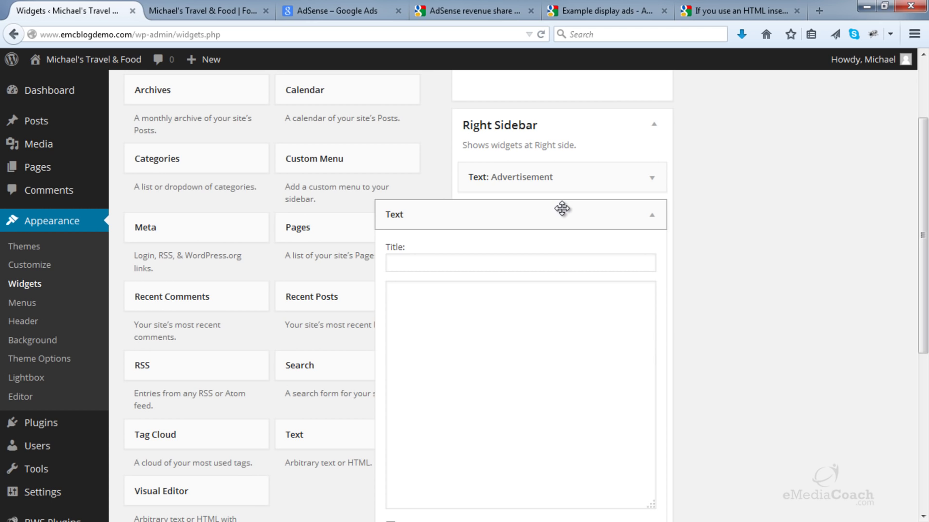
pyautogui.hotkey('alt', 'Tab')
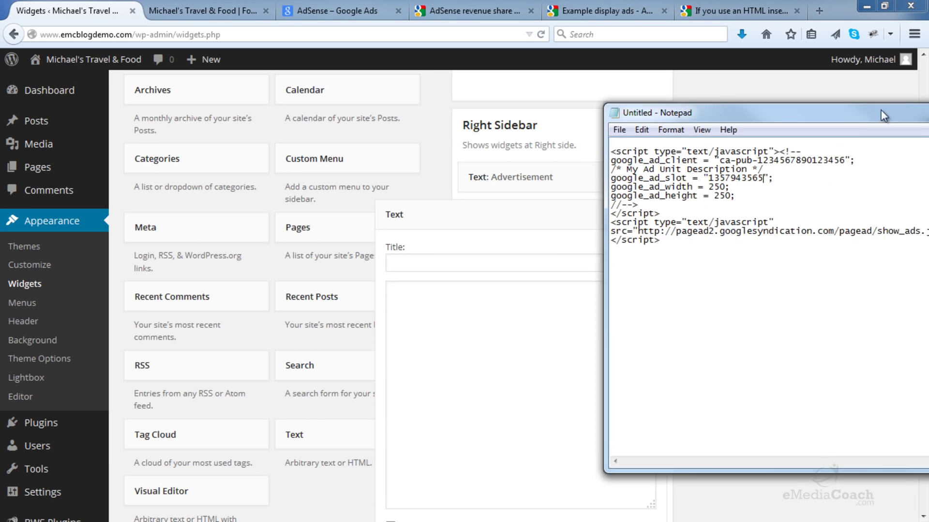
pyautogui.moveTo(926, 100); pyautogui.dragTo(700, 115)
pyautogui.moveTo(460, 268); pyautogui.dragTo(374, 154)
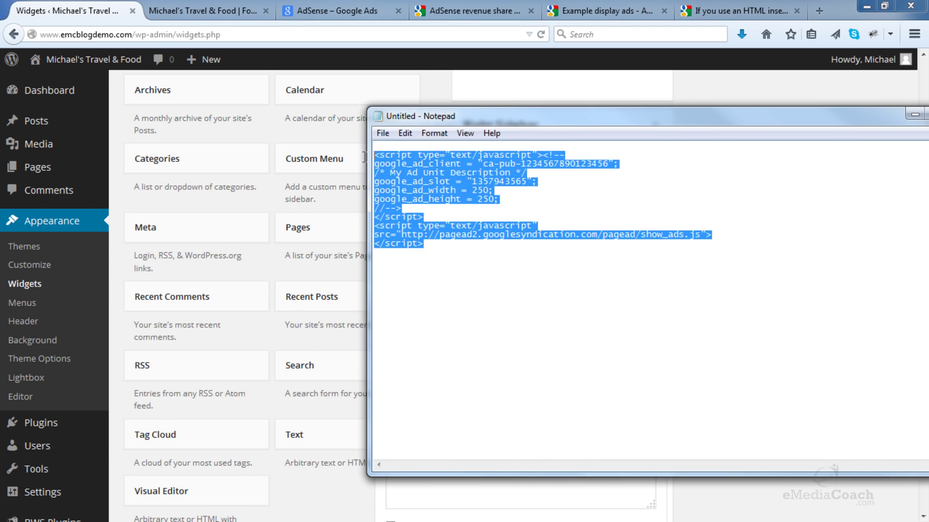
pyautogui.rightClick(396, 167)
pyautogui.click(427, 211)
pyautogui.hotkey('alt', 'Tab')
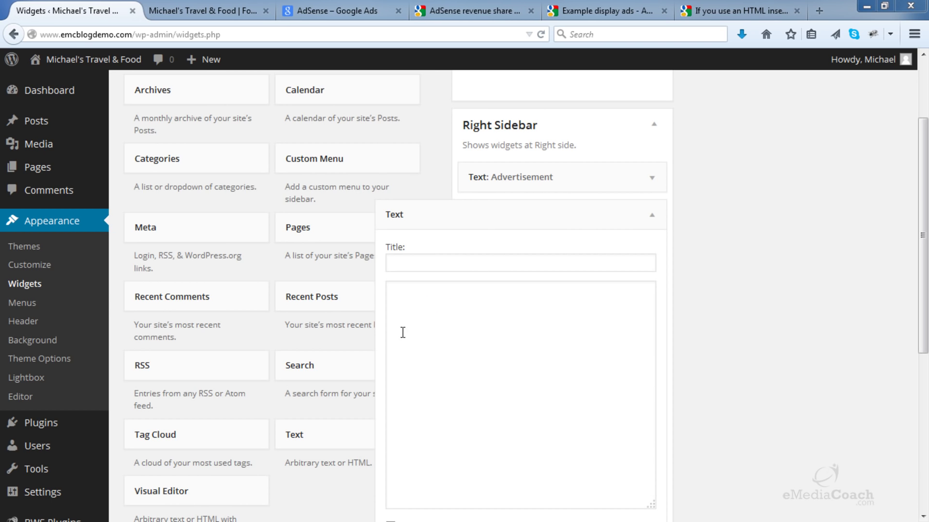
pyautogui.rightClick(408, 332)
pyautogui.click(463, 187)
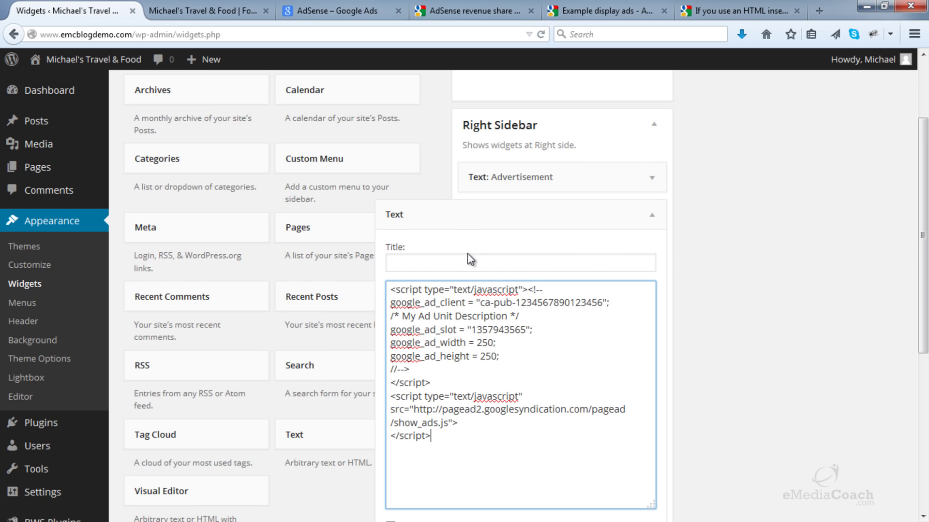
pyautogui.scroll(-1, 654, 227)
pyautogui.scroll(-1, 652, 255)
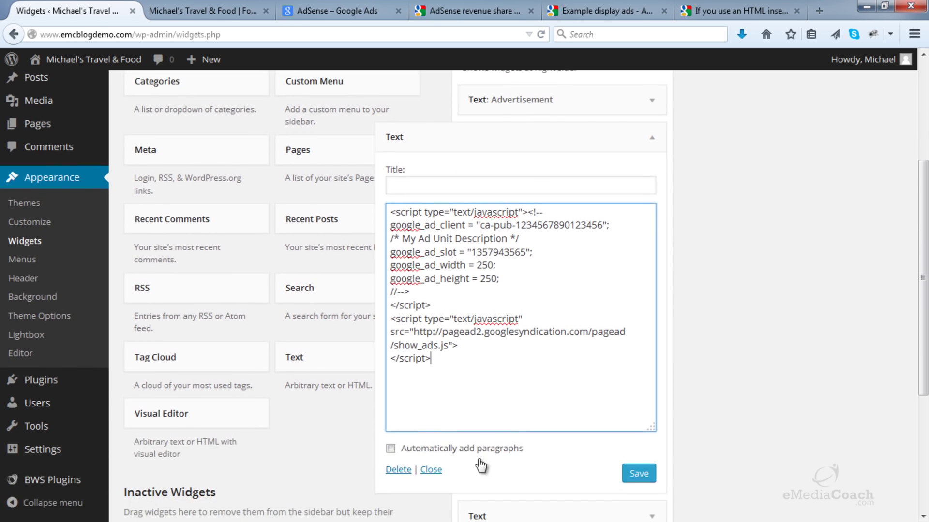
pyautogui.click(398, 470)
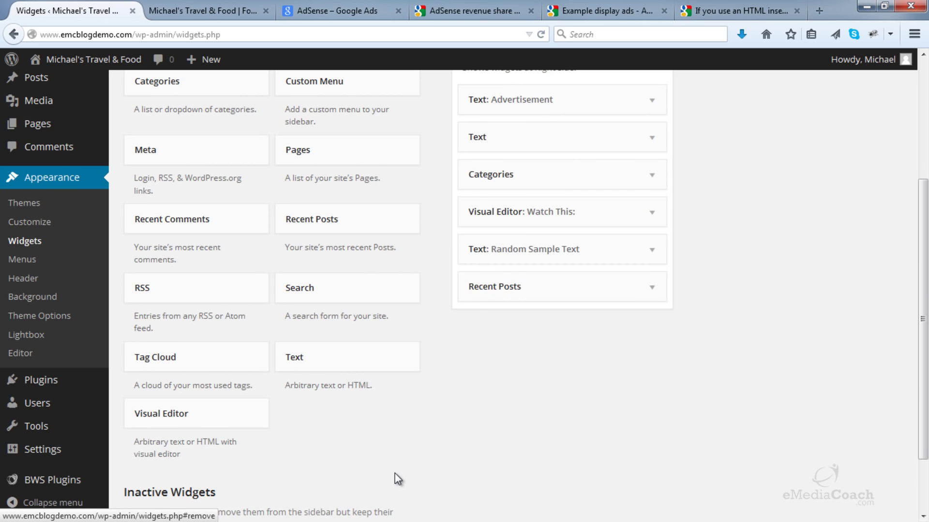
pyautogui.scroll(4, 485, 413)
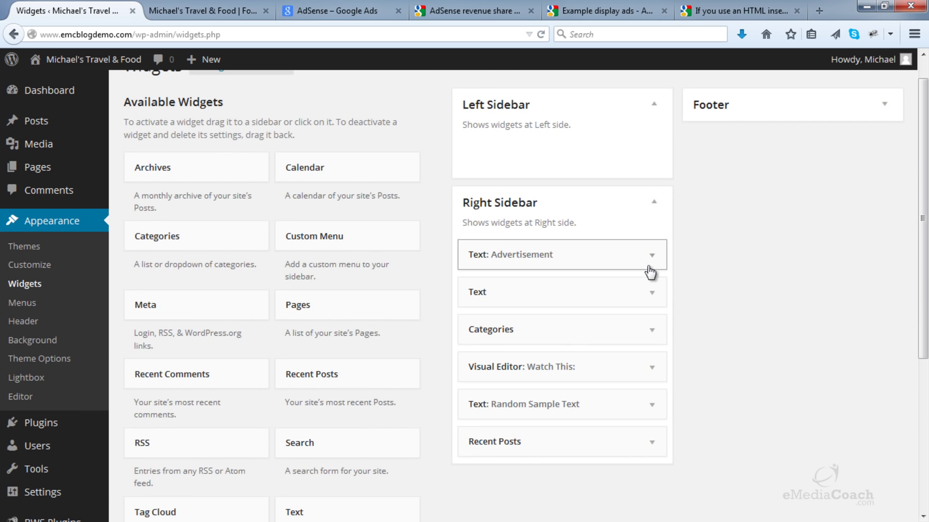
pyautogui.click(651, 257)
pyautogui.scroll(-2, 605, 305)
pyautogui.click(508, 403)
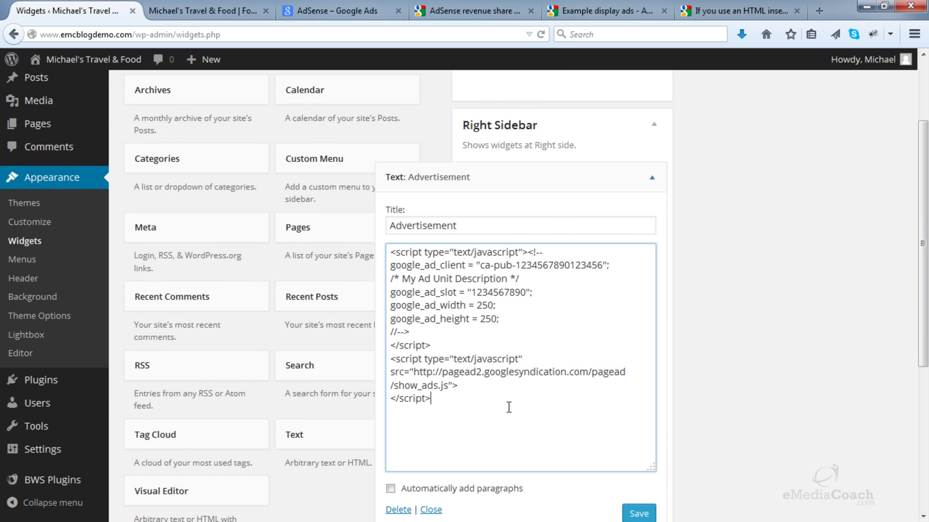
pyautogui.press('Return')
pyautogui.press('Return')
pyautogui.rightClick(468, 431)
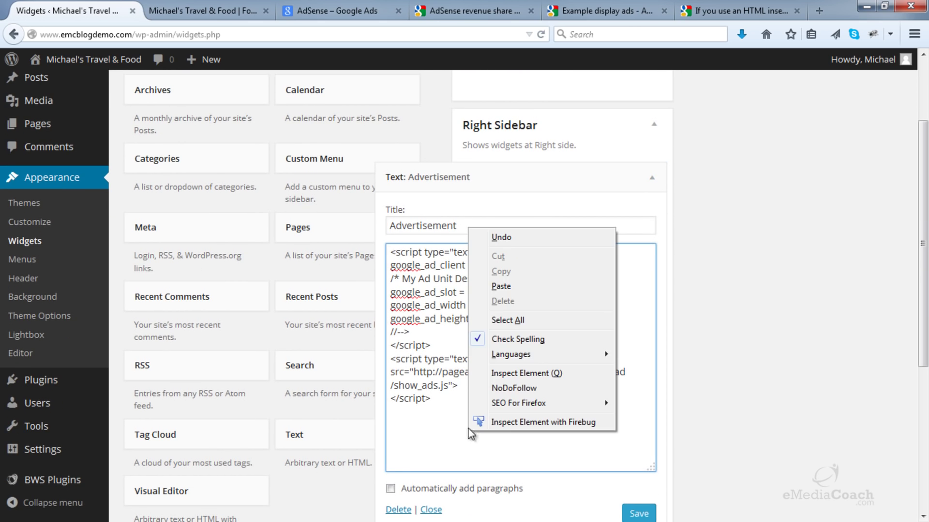
pyautogui.click(508, 289)
# - Check the pasted ad script, then save and collapse the Advertisement widget
pyautogui.scroll(3, 505, 337)
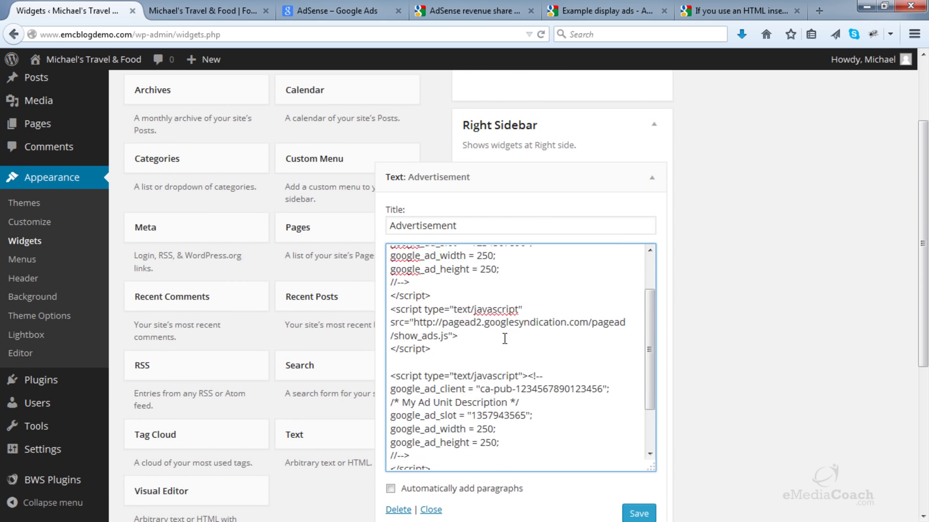
pyautogui.scroll(-3, 524, 376)
pyautogui.scroll(3, 523, 376)
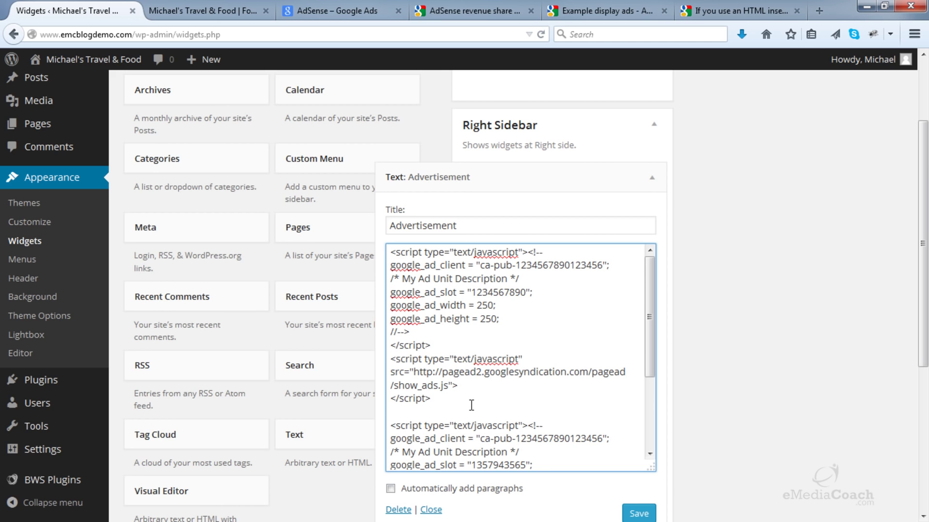
pyautogui.moveTo(472, 406); pyautogui.dragTo(391, 359)
pyautogui.scroll(-3, 479, 450)
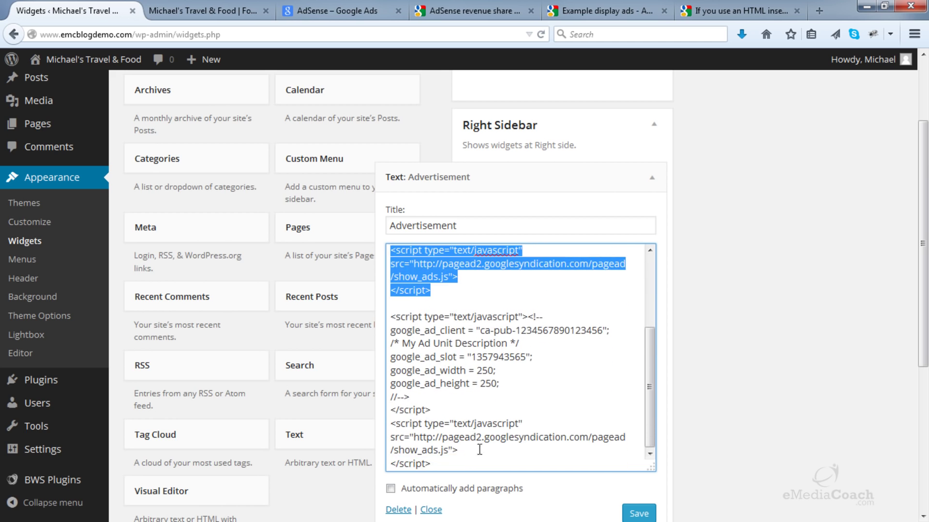
pyautogui.moveTo(476, 464); pyautogui.dragTo(380, 317)
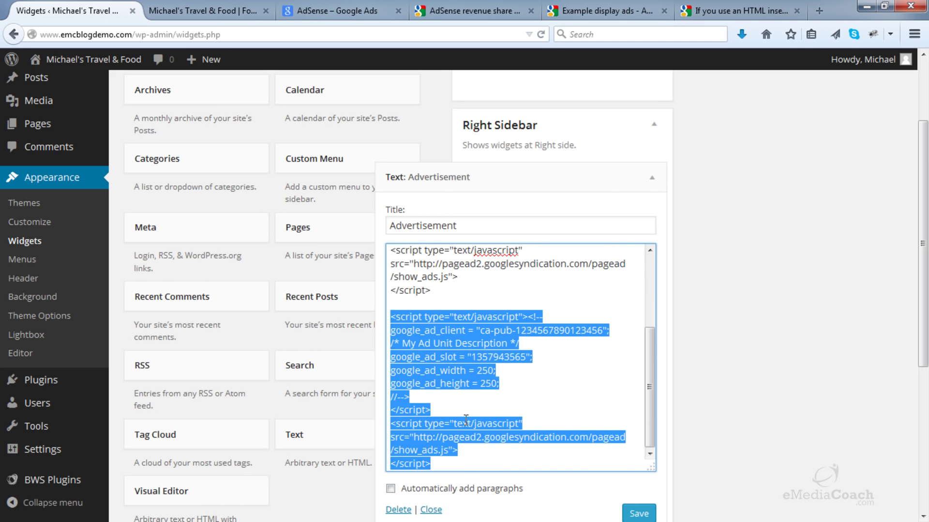
pyautogui.click(476, 463)
pyautogui.click(633, 515)
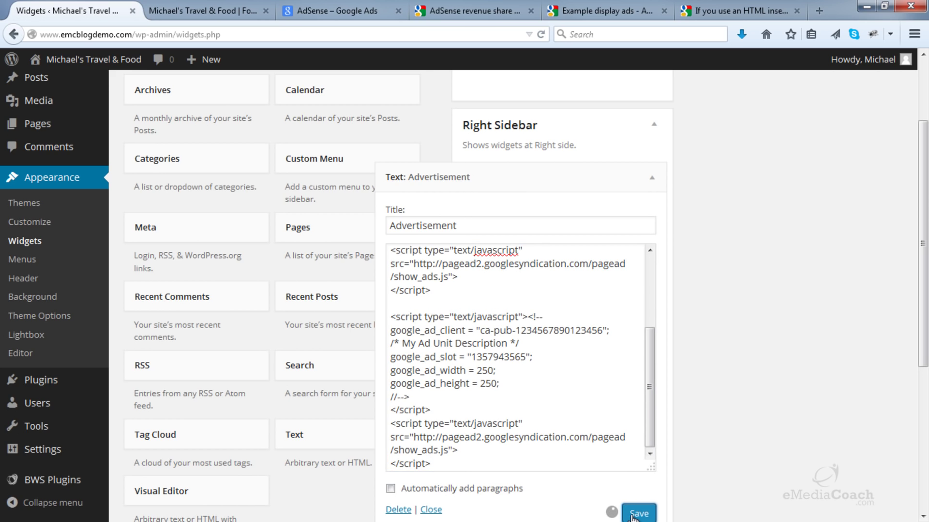
pyautogui.click(424, 510)
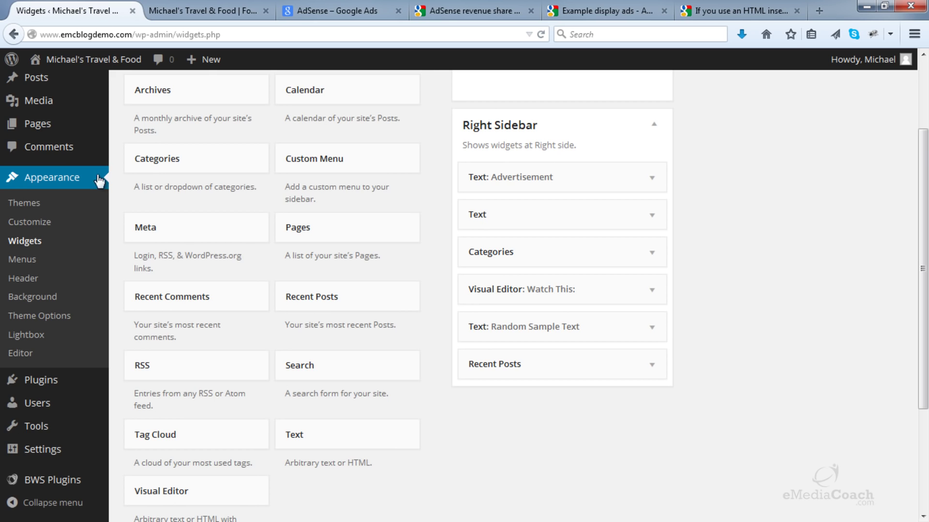
# - Bring up the live blog's home page showing both ad units in the Advertisements sidebar
pyautogui.moveTo(59, 88)
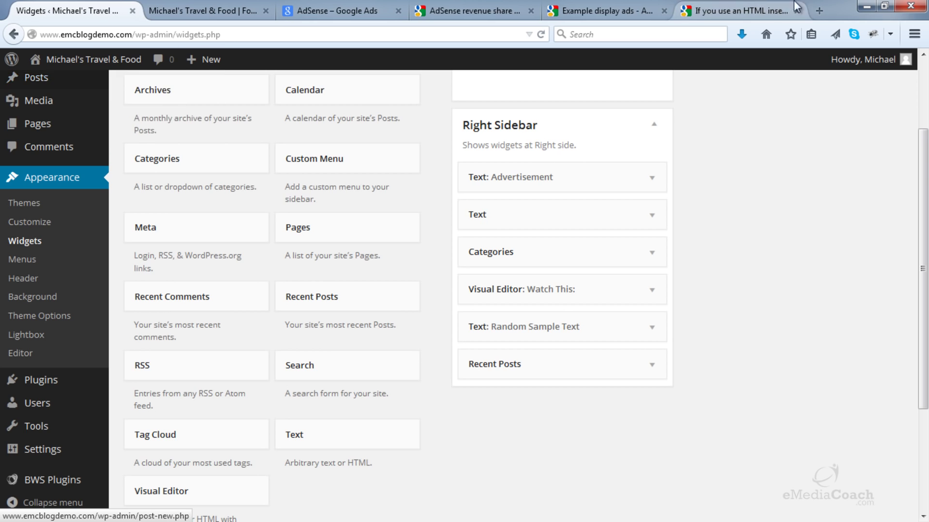
pyautogui.moveTo(928, 109); pyautogui.dragTo(452, 108)
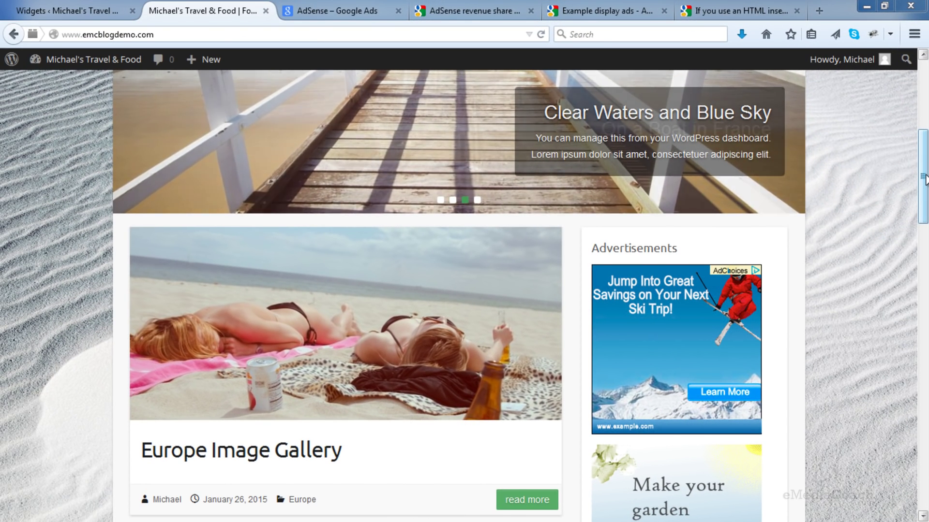
# - Scroll the blog home page and open the 'Clear Waters and Blue Sky' post
pyautogui.moveTo(923, 178); pyautogui.dragTo(923, 216)
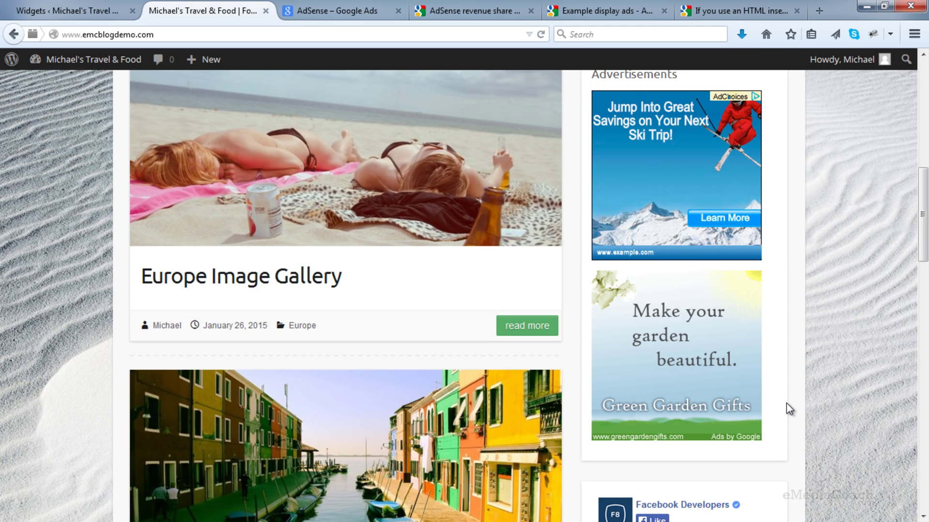
pyautogui.scroll(2, 788, 407)
pyautogui.scroll(-3, 795, 390)
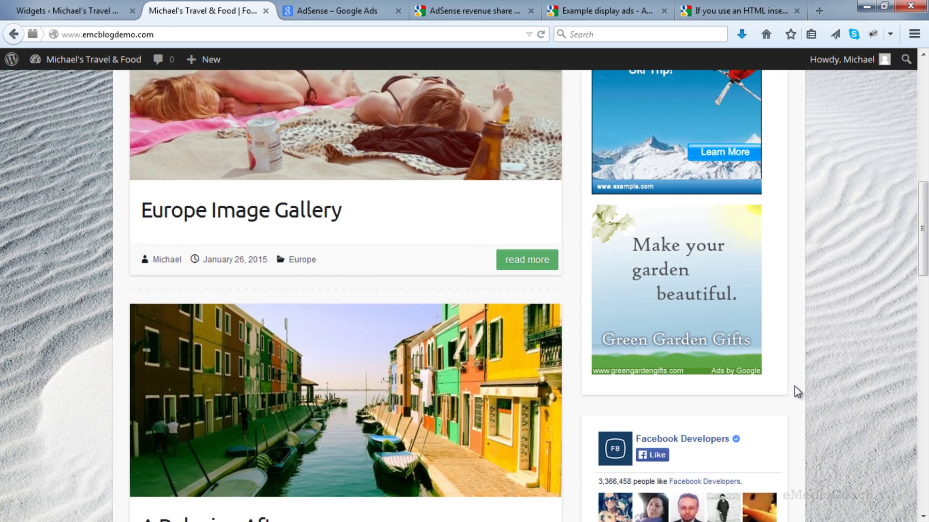
pyautogui.scroll(3, 794, 386)
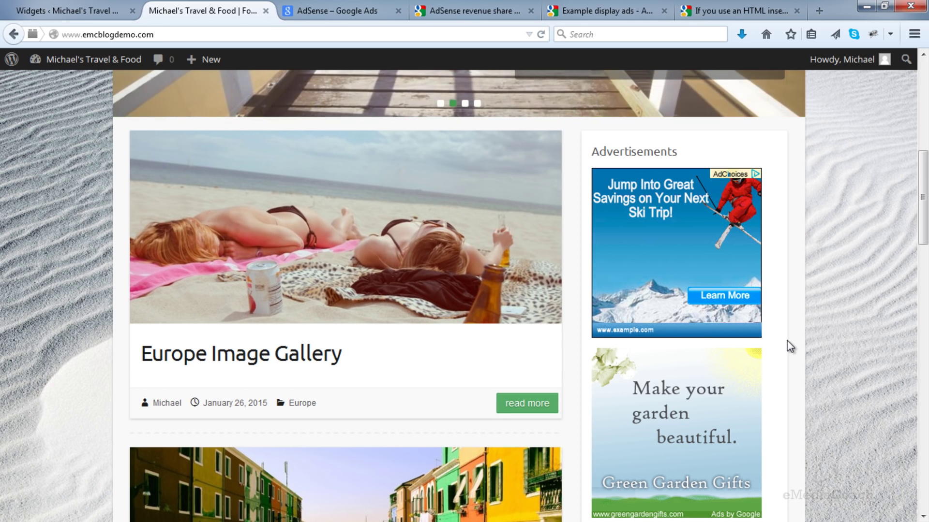
pyautogui.scroll(-10, 785, 341)
pyautogui.scroll(-4, 798, 346)
pyautogui.scroll(10, 809, 417)
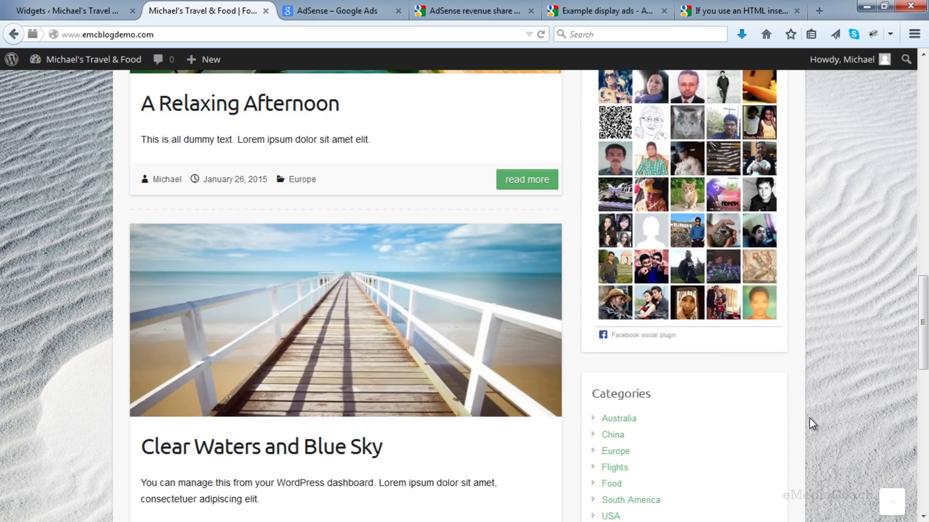
pyautogui.scroll(3, 811, 409)
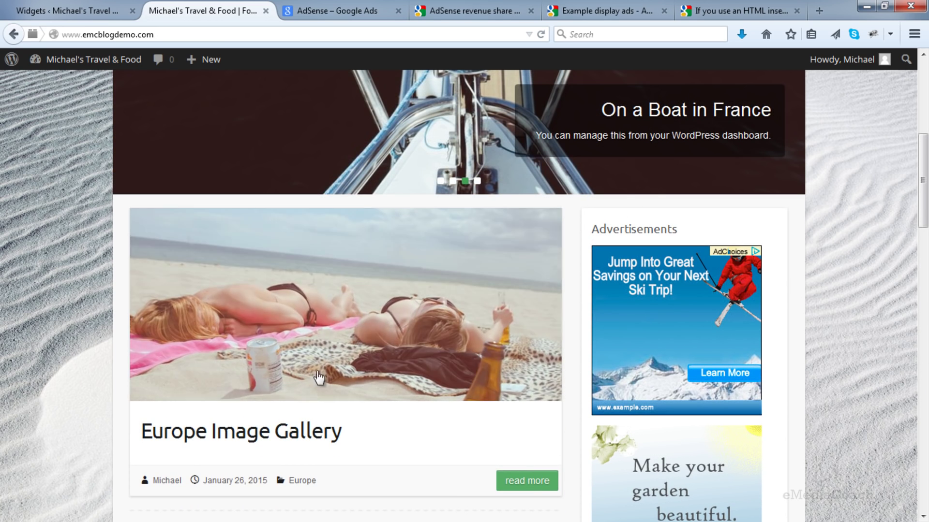
pyautogui.scroll(-3, 280, 421)
pyautogui.scroll(-4, 280, 421)
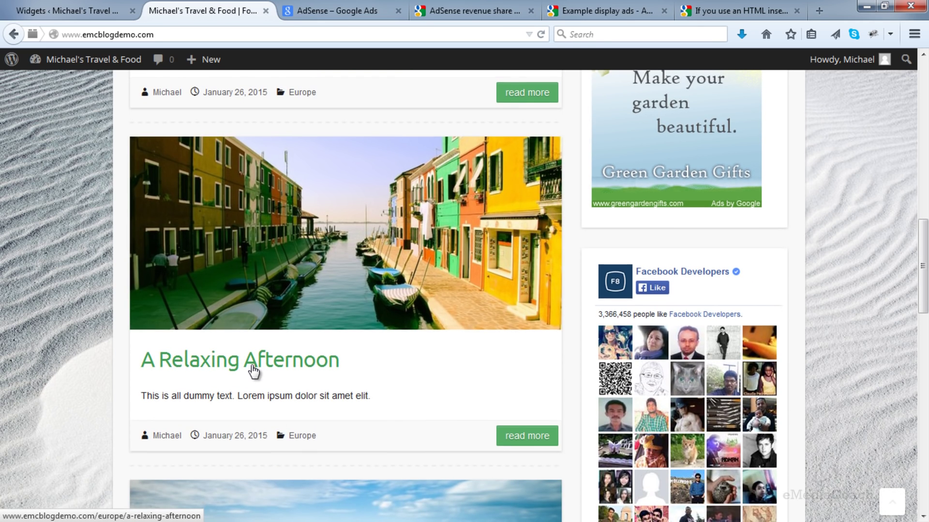
pyautogui.scroll(-4, 253, 372)
pyautogui.click(252, 471)
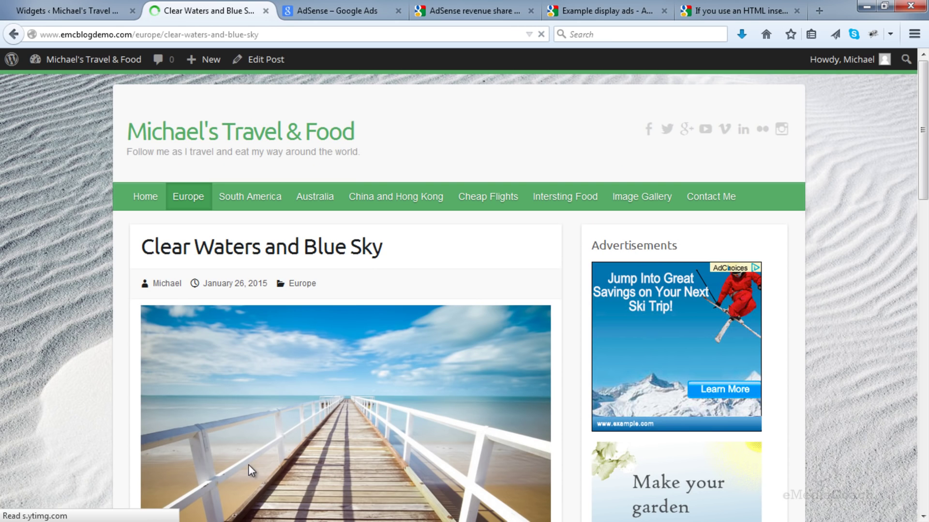
# - Look over the post and its sidebar ads, then switch to the AdSense page tab
pyautogui.scroll(-5, 209, 479)
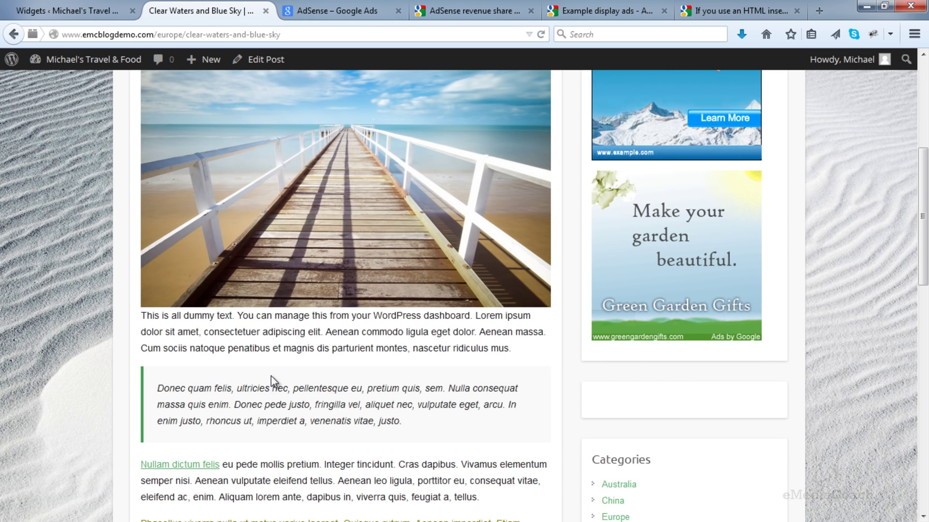
pyautogui.scroll(-5, 271, 376)
pyautogui.scroll(7, 449, 354)
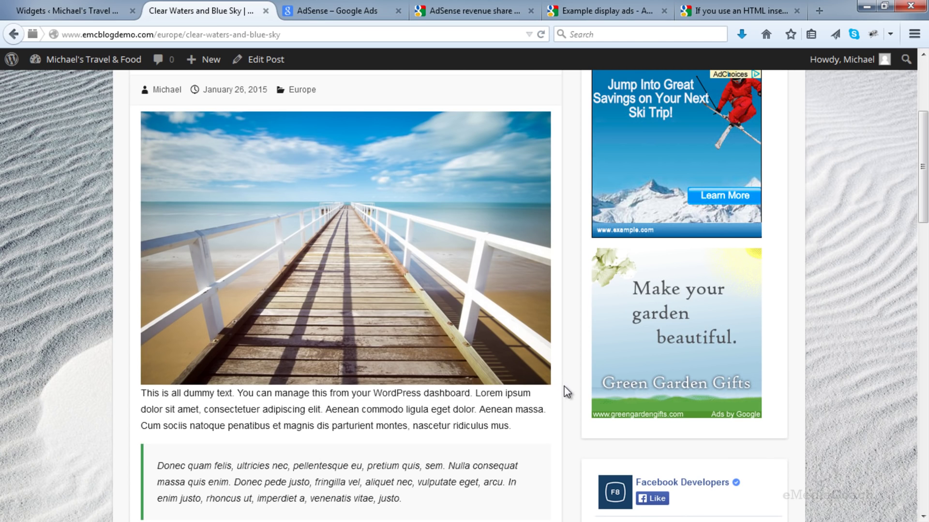
pyautogui.scroll(-5, 564, 387)
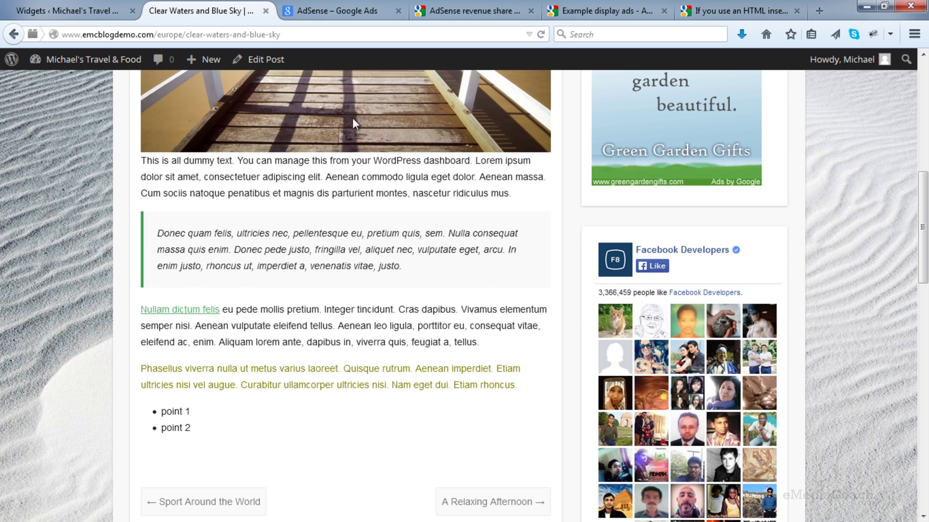
pyautogui.click(368, 13)
# - Step through the AdSense revenue share and Example display ads help pages
pyautogui.hotkey('ctrl', 'Tab')
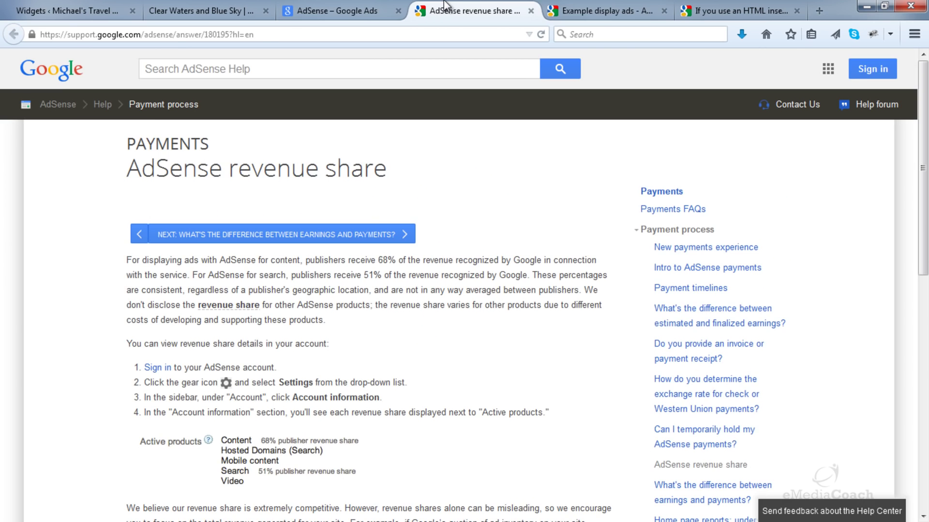
pyautogui.hotkey('ctrl', 'Tab')
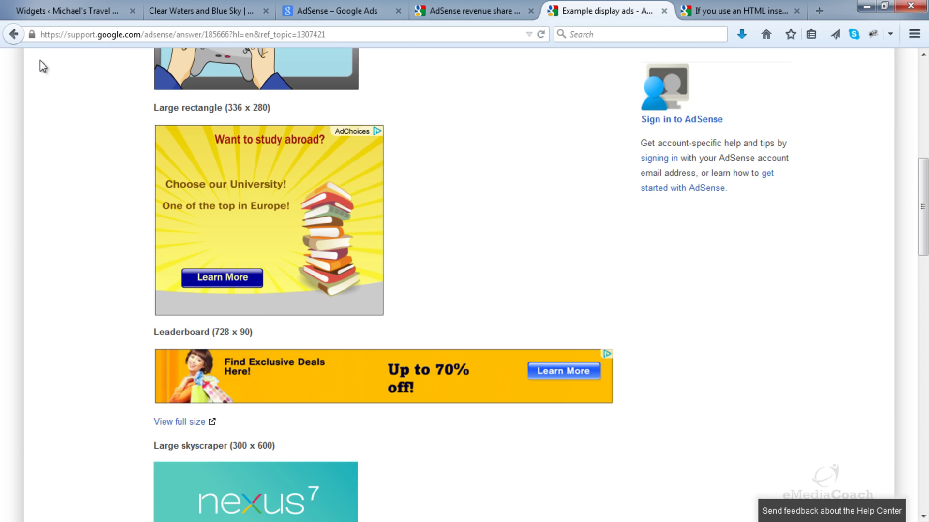
pyautogui.scroll(-6, 129, 198)
pyautogui.scroll(15, 130, 198)
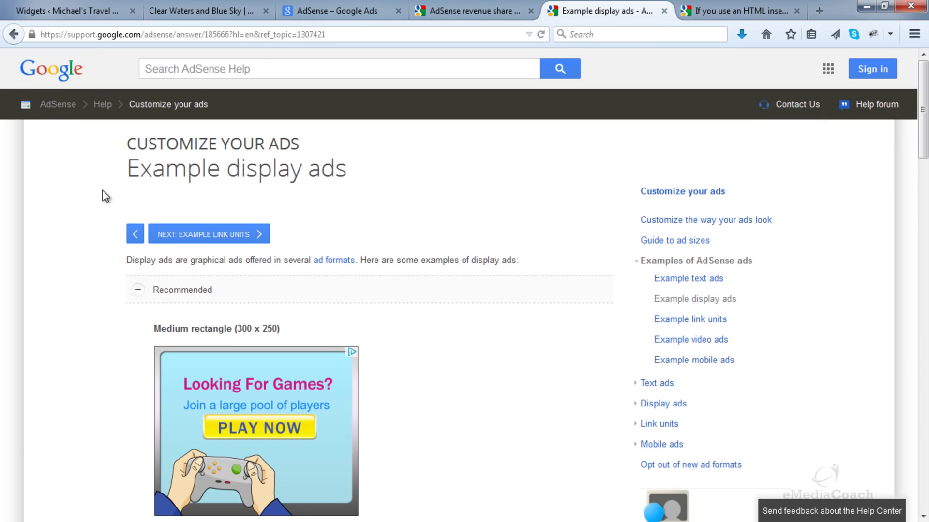
# - Return to Example text ads, expand 'Other - horizontal', then go back to the blog post
pyautogui.click(13, 34)
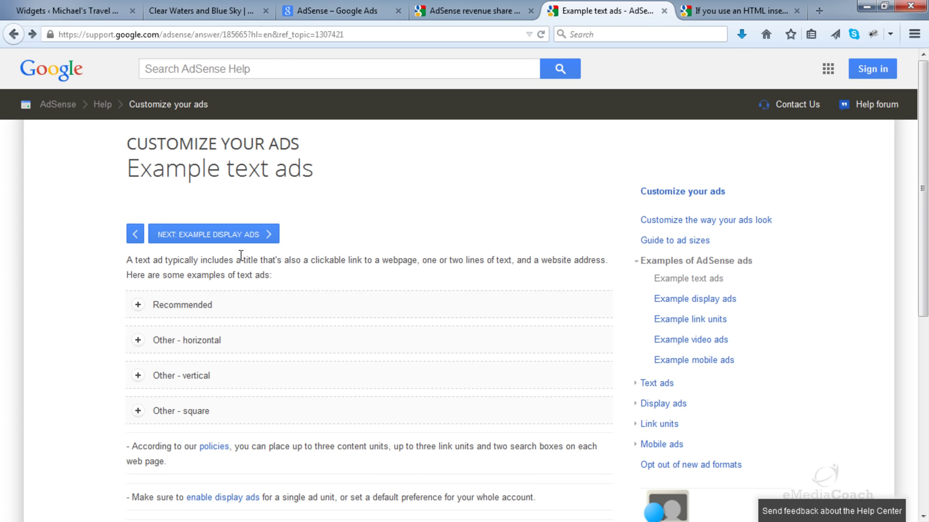
pyautogui.click(221, 339)
pyautogui.scroll(-3, 220, 336)
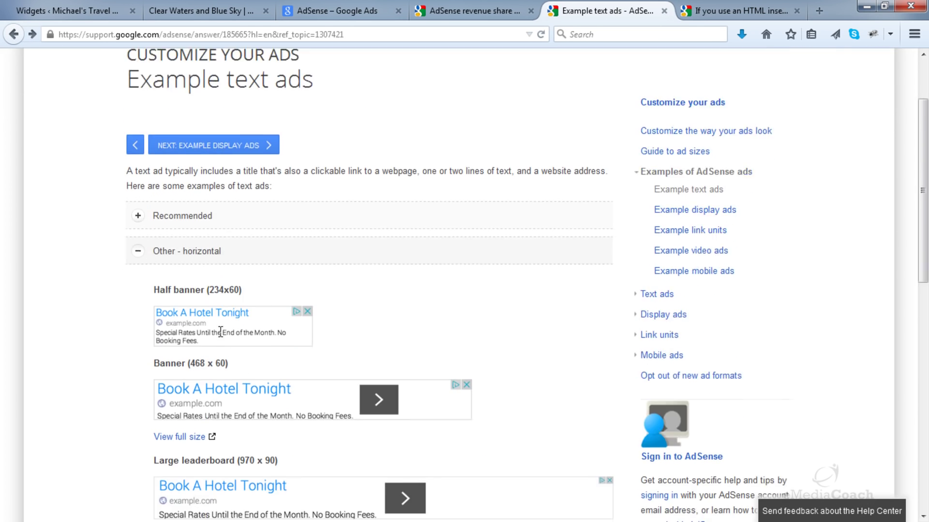
pyautogui.scroll(-5, 219, 332)
pyautogui.scroll(8, 228, 283)
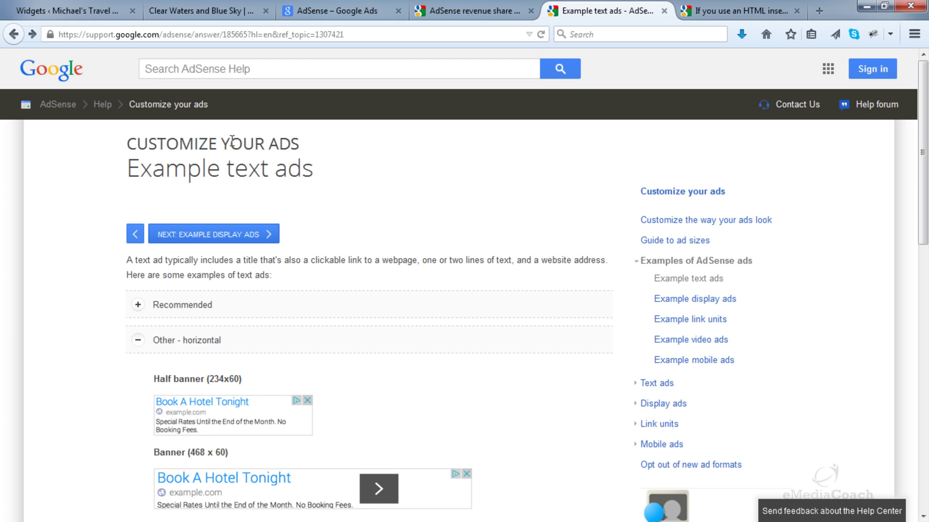
pyautogui.click(200, 10)
pyautogui.scroll(3, 498, 402)
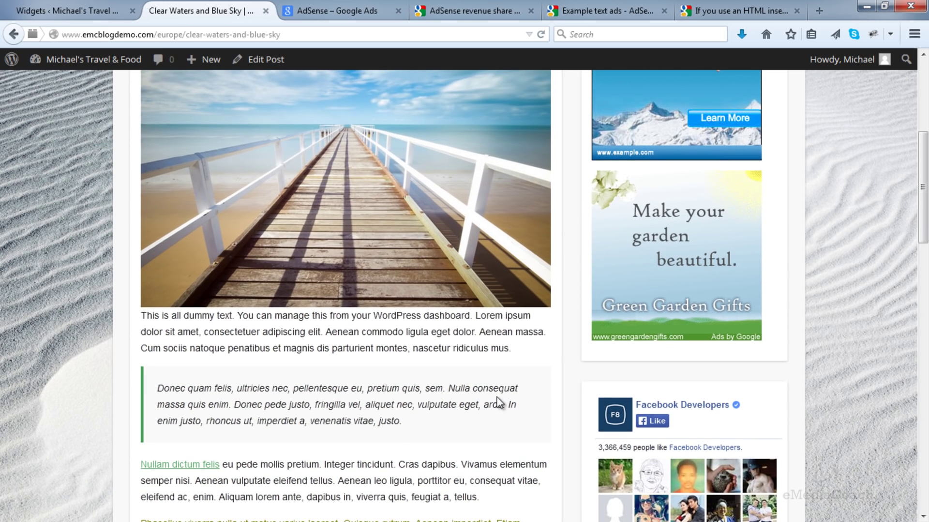
# - Scroll back up to the top of the current page
pyautogui.scroll(3, 506, 395)
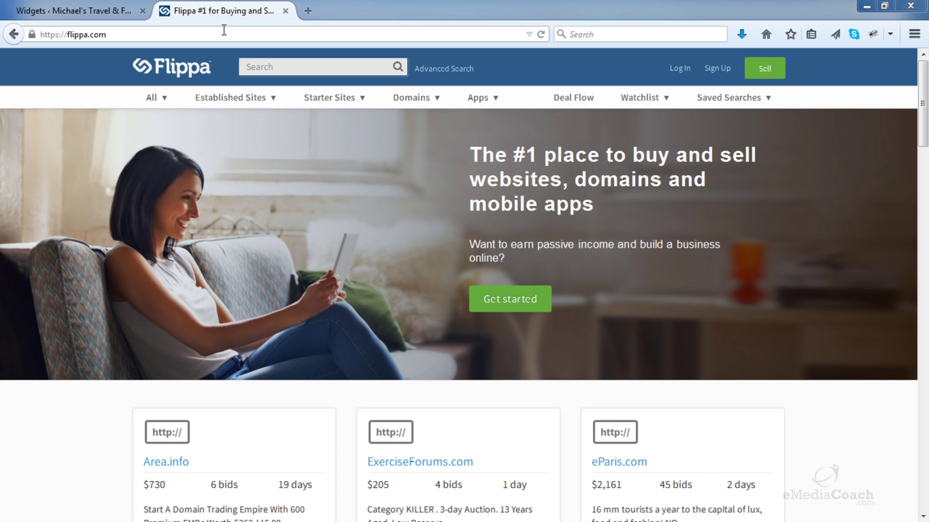
# - Search Flippa for 'blog' and scroll through the 4,509 matching listings
pyautogui.click(247, 64)
pyautogui.write('blo')
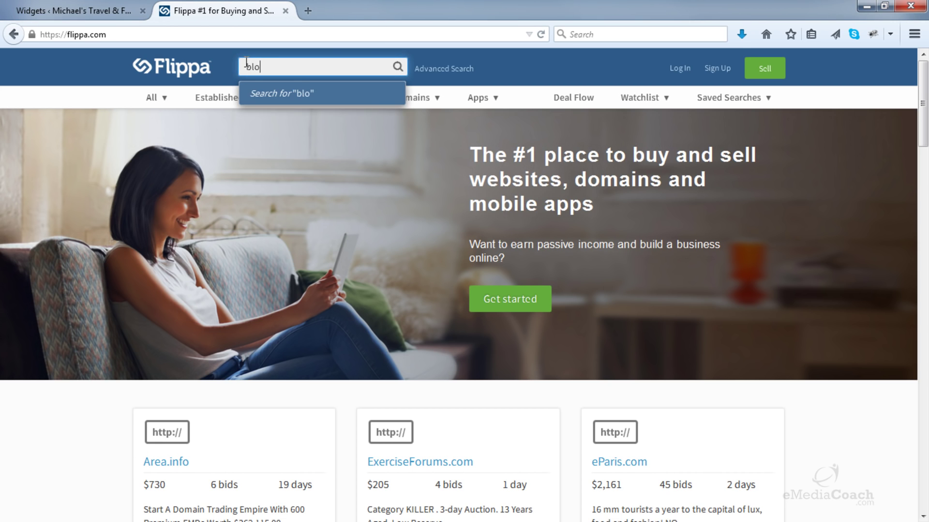
pyautogui.write('g')
pyautogui.press('Return')
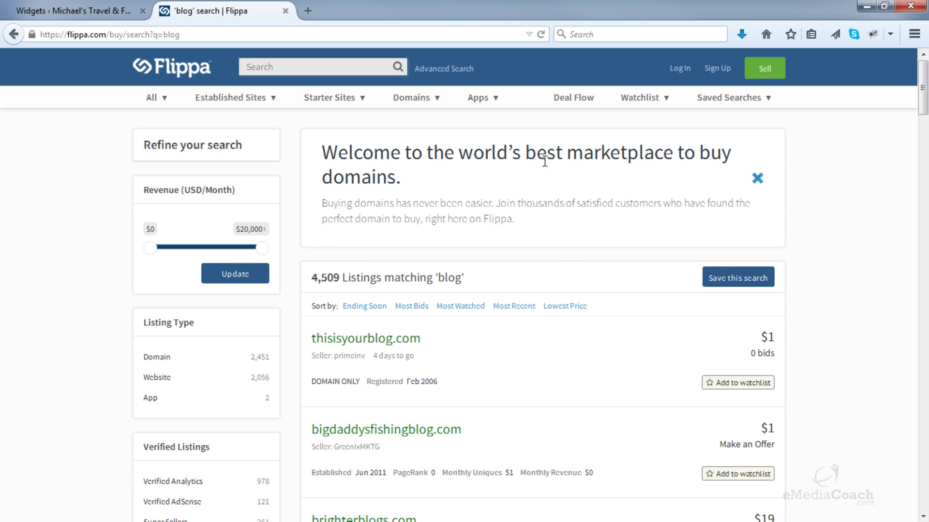
pyautogui.moveTo(924, 101); pyautogui.dragTo(925, 231)
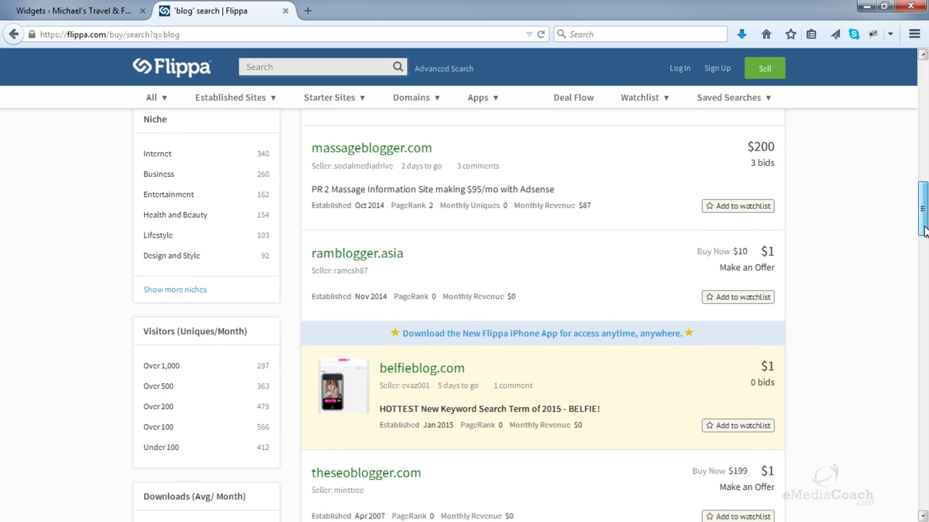